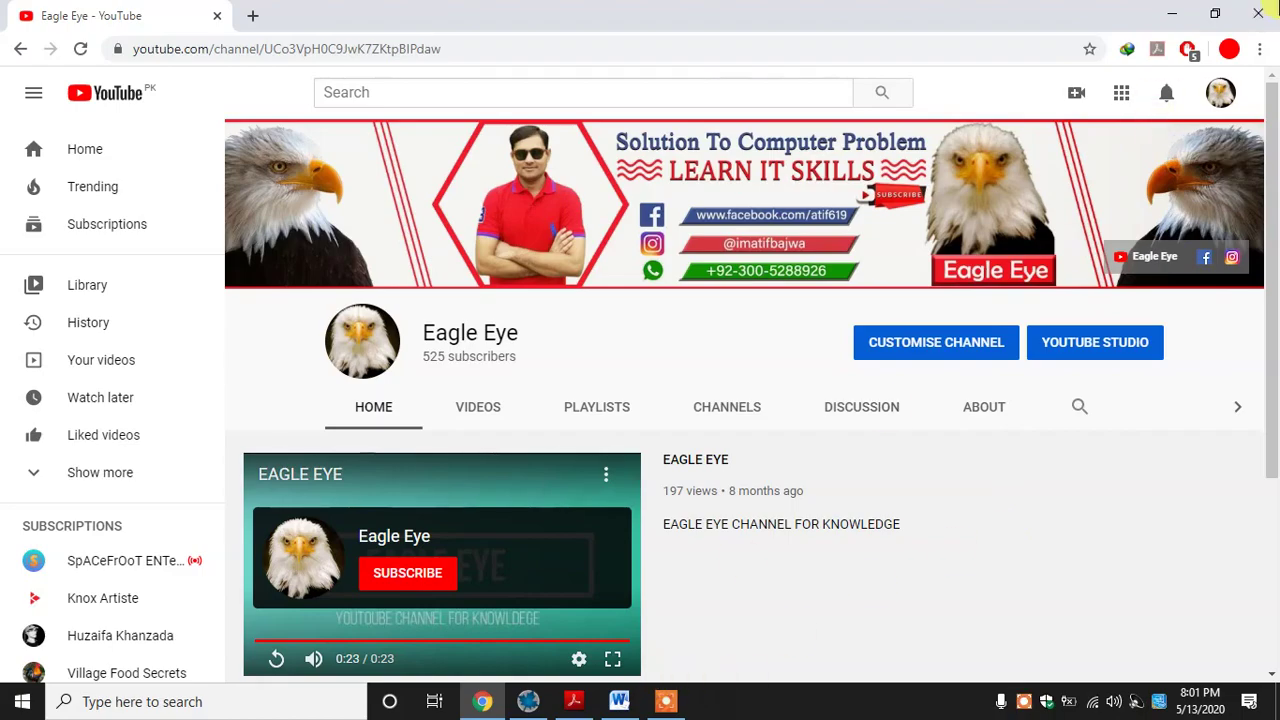
# Step: Switch from the browser to The MAPLE book PDF in Acrobat Reader and activate the text Selection tool
pyautogui.click(1172, 14)
pyautogui.click(530, 701)
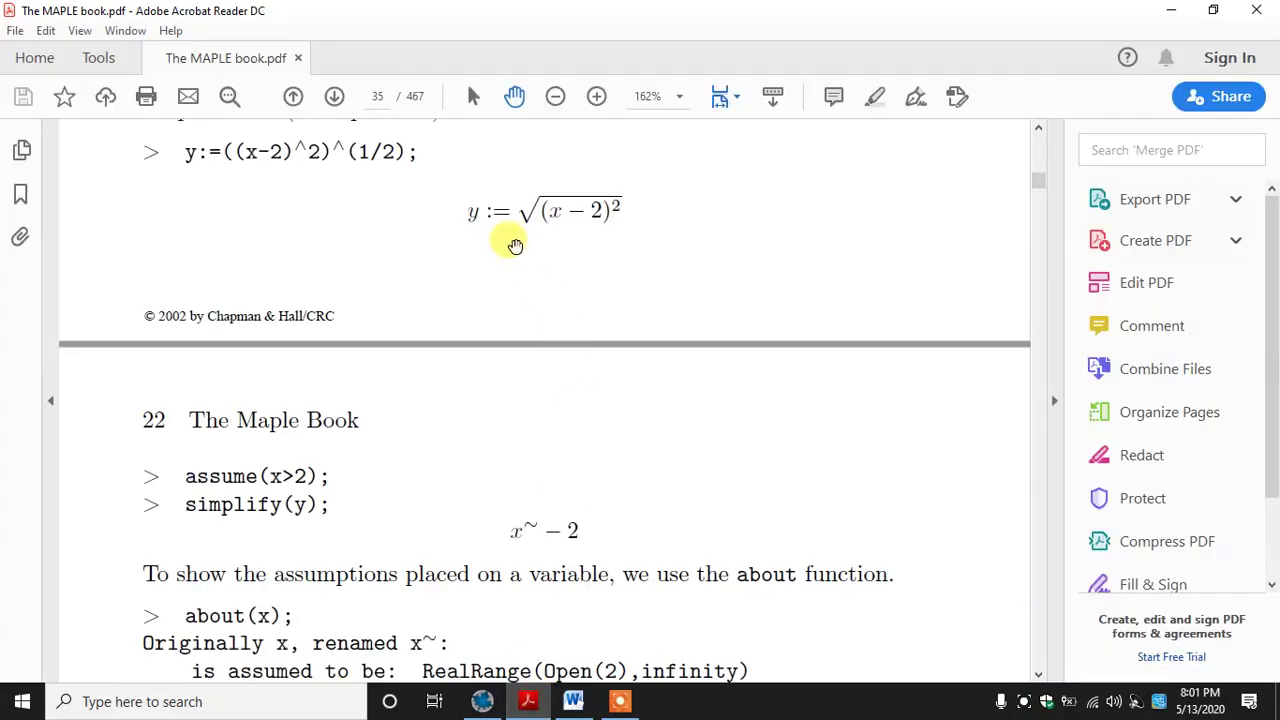
pyautogui.moveTo(514, 245)
pyautogui.mouseDown()
pyautogui.moveTo(503, 214)
pyautogui.moveTo(523, 297)
pyautogui.moveTo(509, 237)
pyautogui.mouseUp()
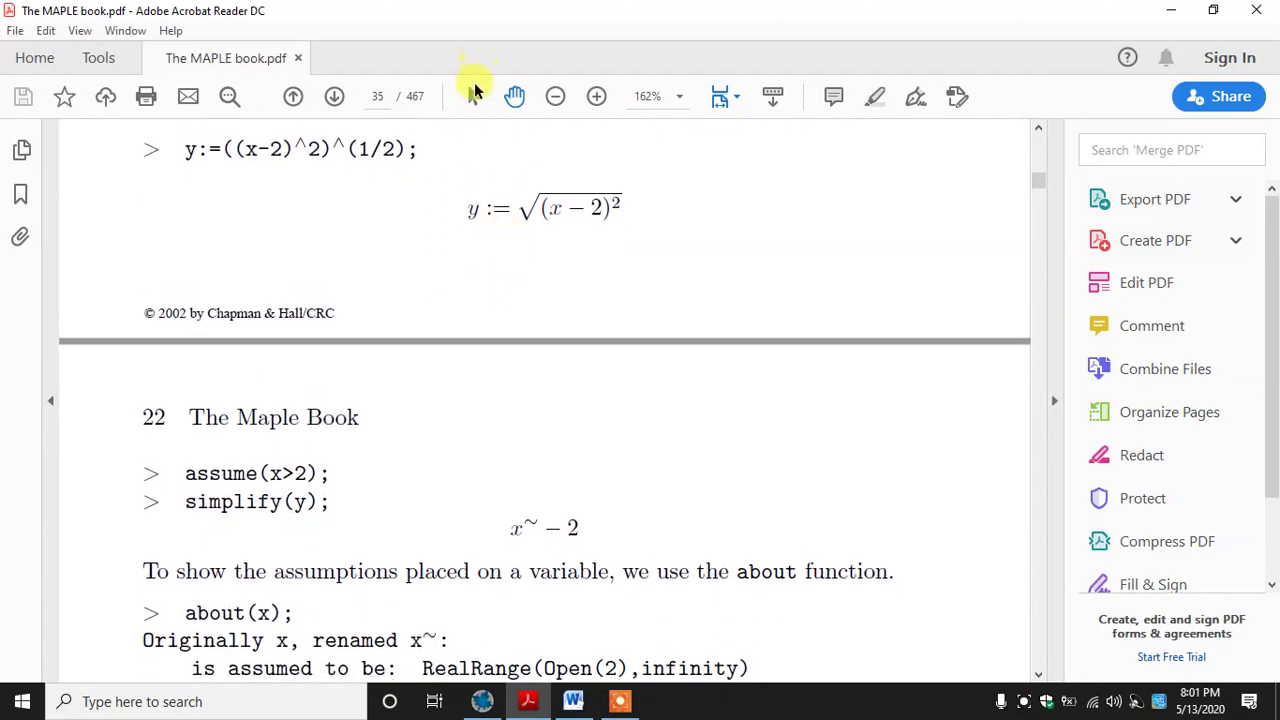
pyautogui.click(474, 88)
# Step: Examine the assume(x>2); command on page 22 of the book by highlighting its text
pyautogui.moveTo(183, 465); pyautogui.dragTo(326, 469)
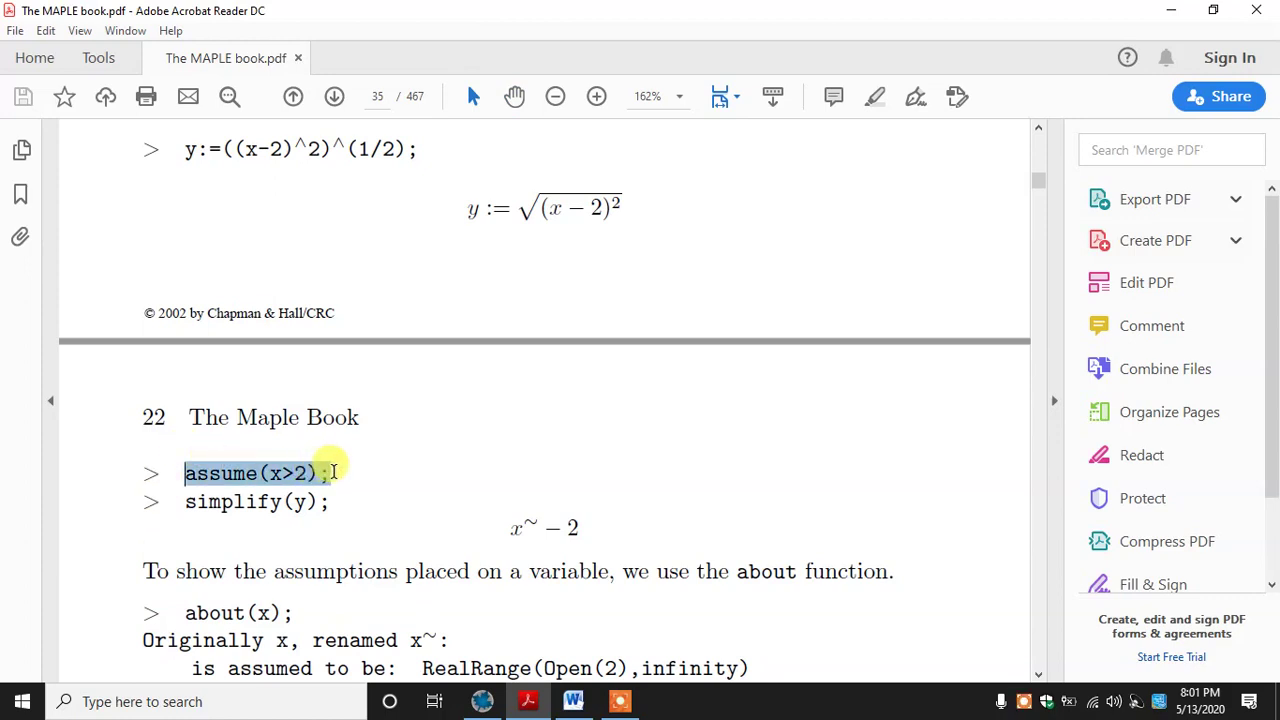
pyautogui.click(323, 470)
pyautogui.moveTo(180, 473); pyautogui.dragTo(263, 476)
pyautogui.click(275, 473)
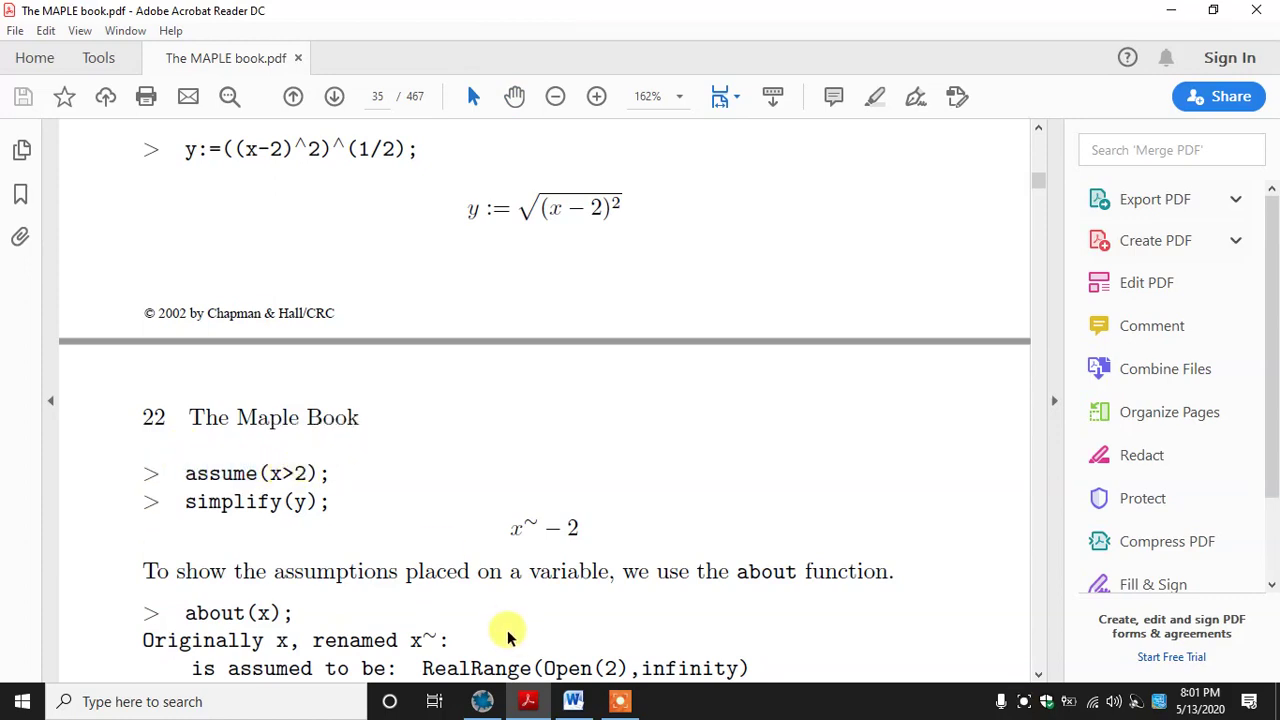
pyautogui.moveTo(212, 476); pyautogui.dragTo(316, 474)
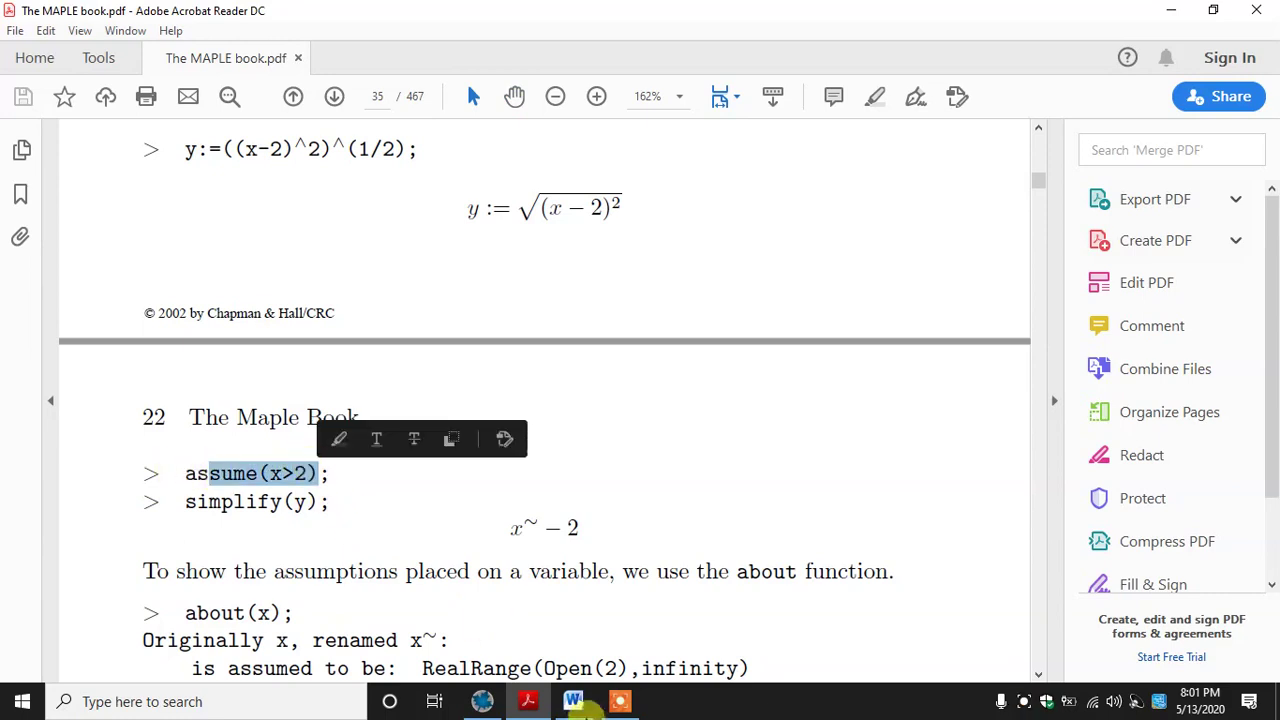
pyautogui.click(560, 524)
pyautogui.click(620, 701)
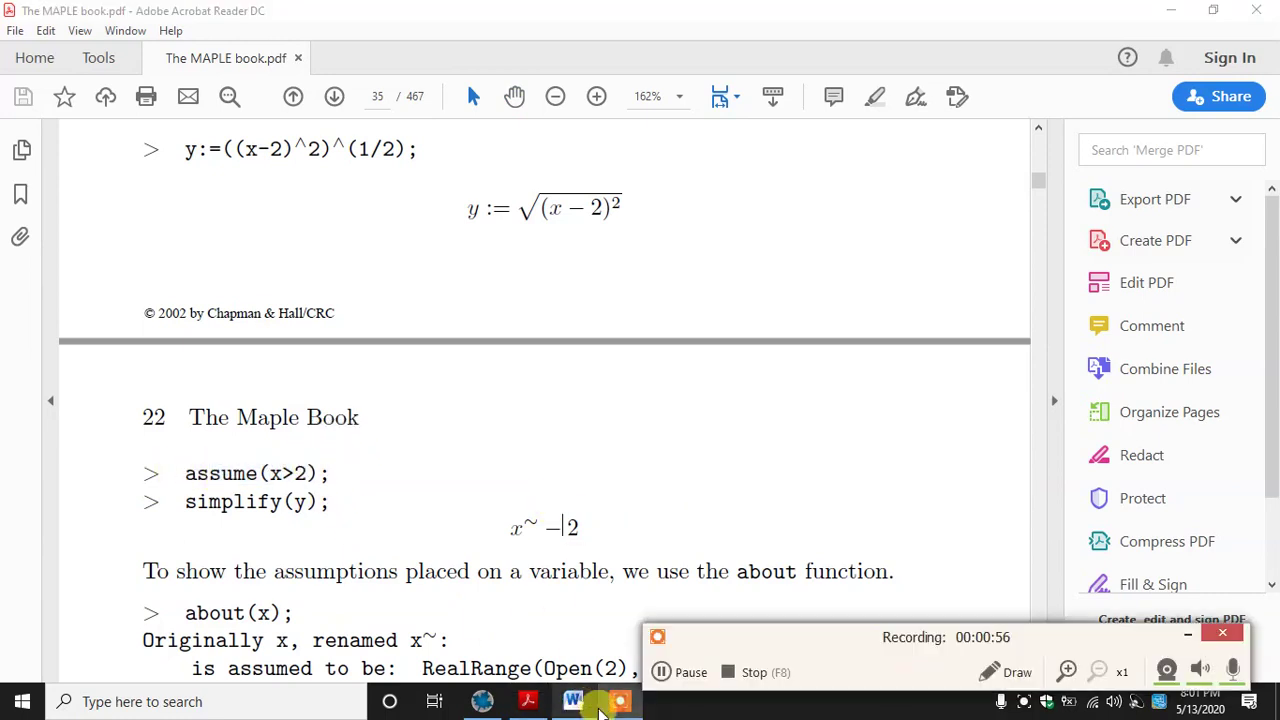
pyautogui.click(1103, 631)
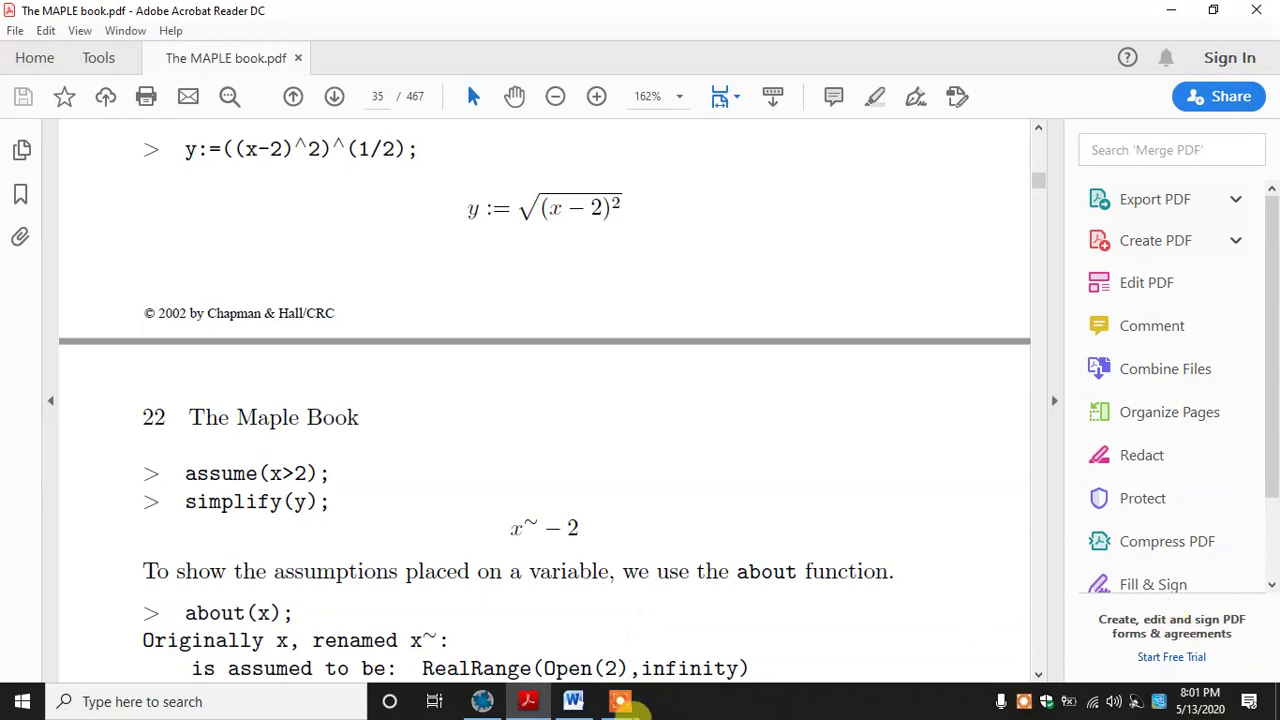
# Step: Switch to the Course Outlines document in Word and enter (2, infinity) on the blank page, with a space after the comma
pyautogui.click(572, 701)
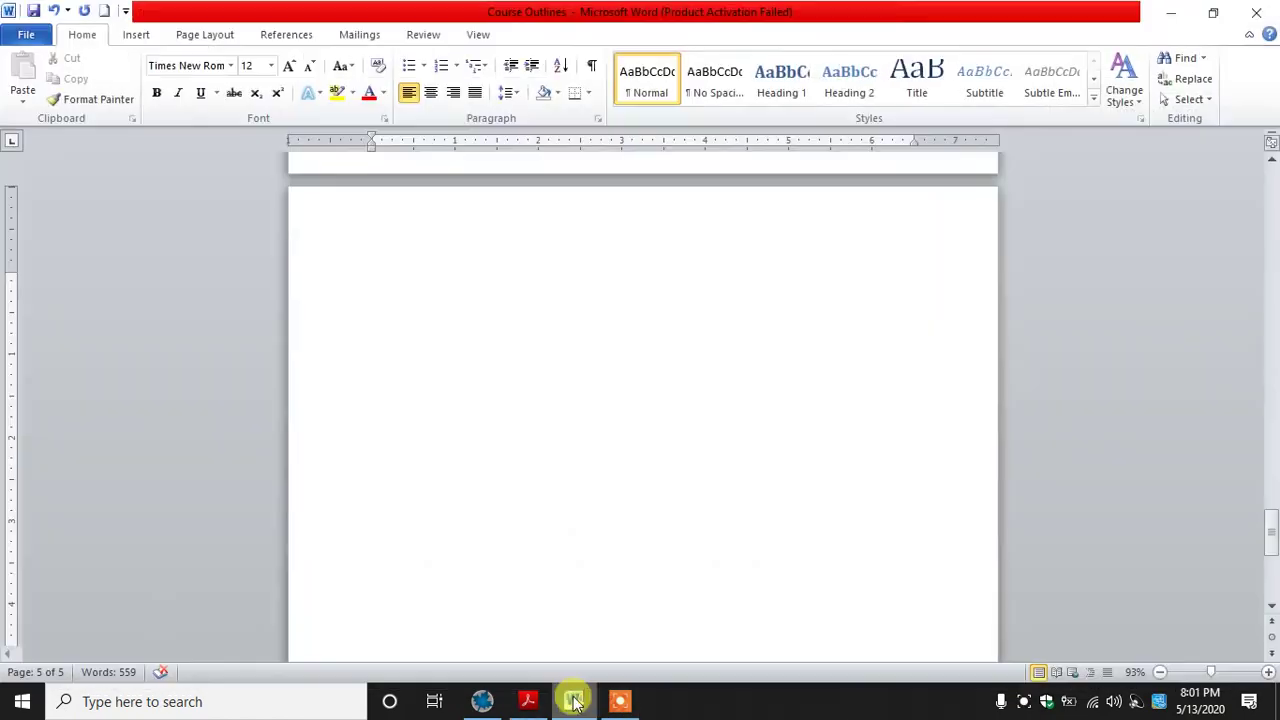
pyautogui.click(501, 291)
pyautogui.write('(')
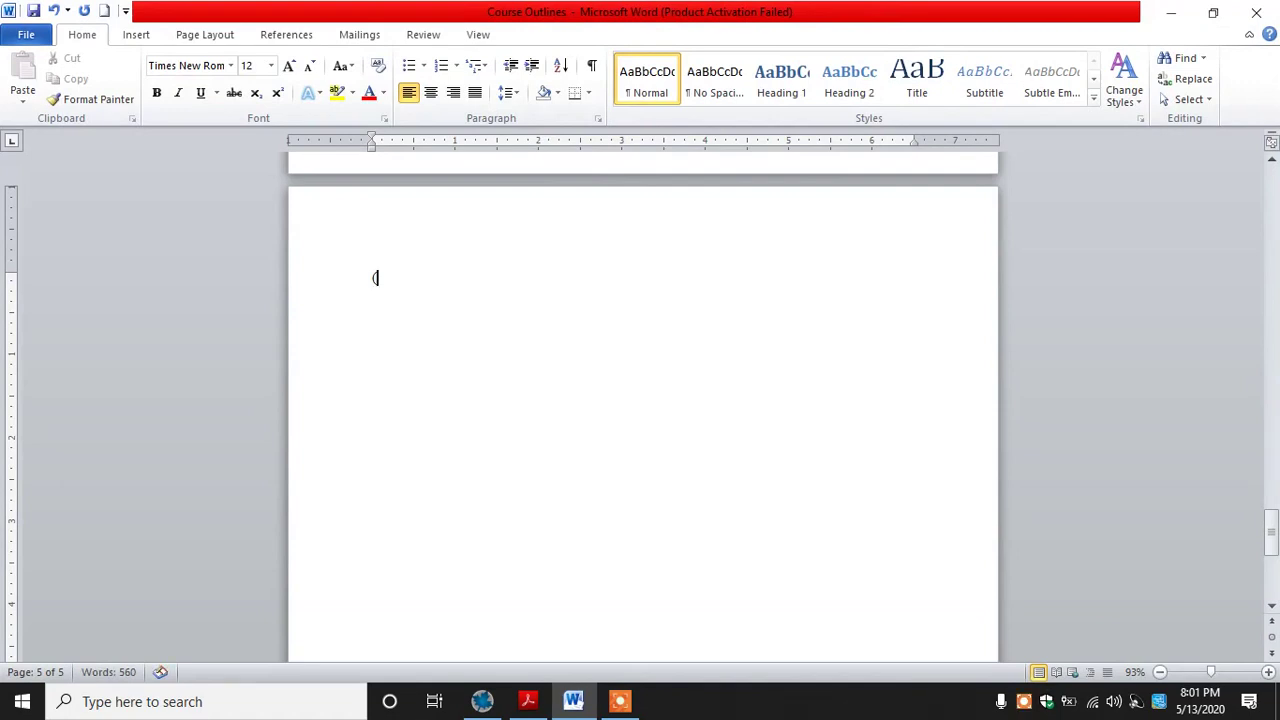
pyautogui.write('2,infinty)')
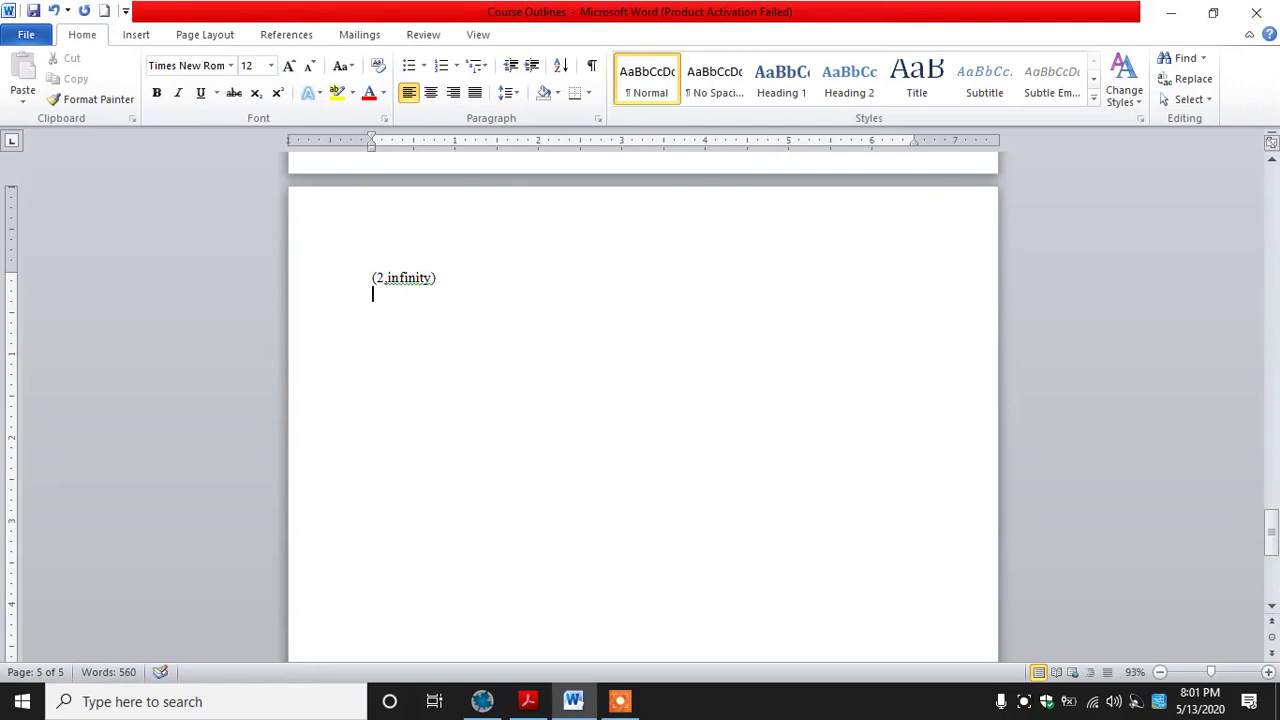
pyautogui.click(453, 286)
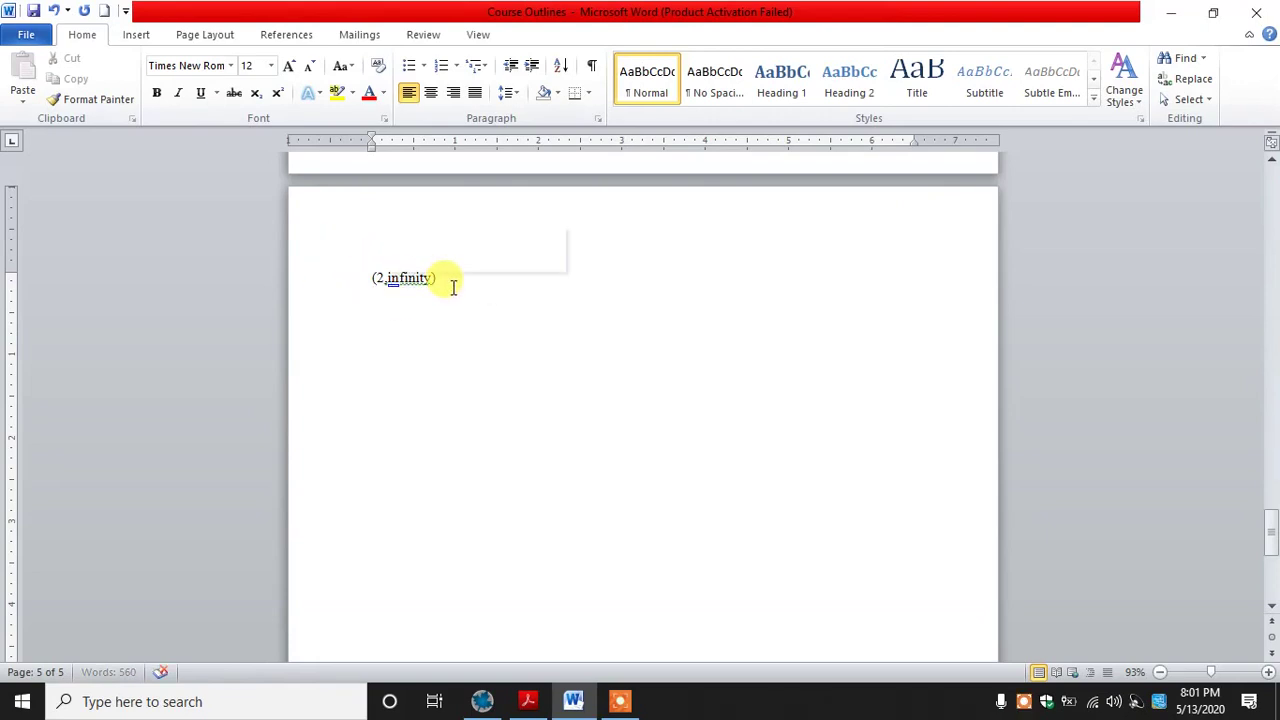
pyautogui.rightClick(453, 286)
pyautogui.click(459, 292)
# Step: Enlarge the (2, infinity) line to font size 26
pyautogui.click(338, 277)
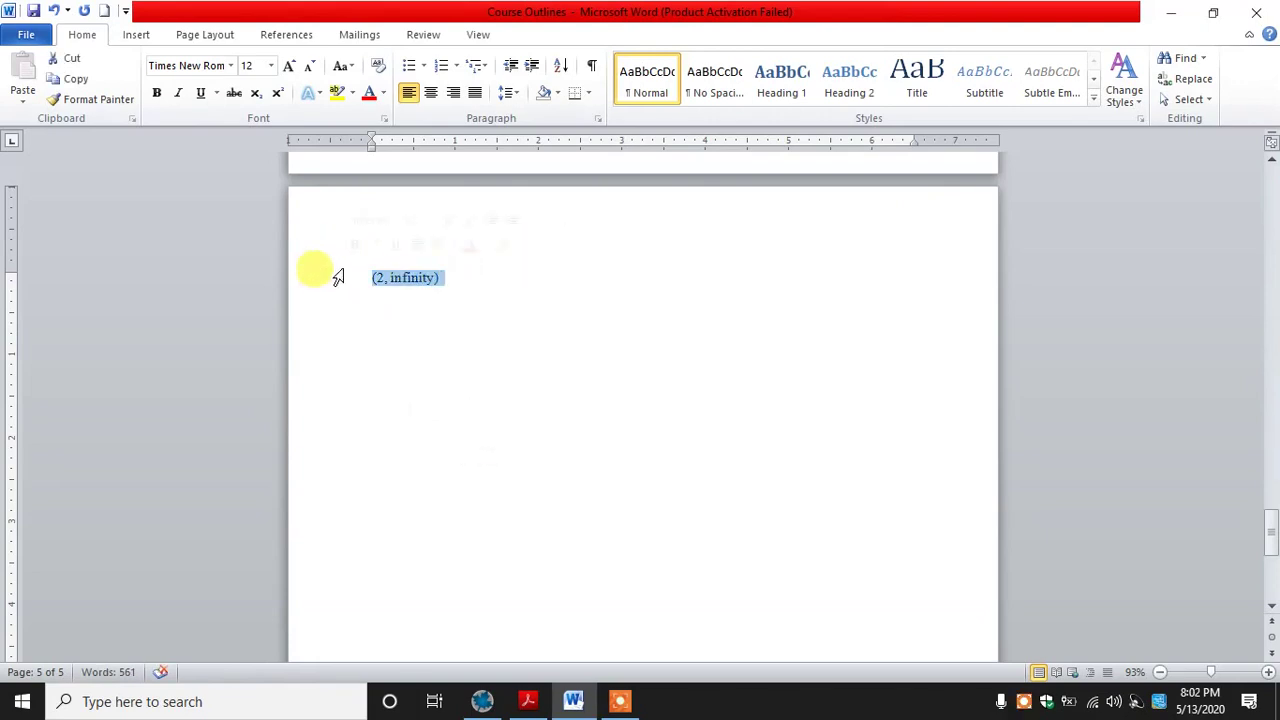
pyautogui.click(289, 65)
pyautogui.click(289, 65)
pyautogui.click(289, 65)
pyautogui.click(289, 65)
pyautogui.click(289, 65)
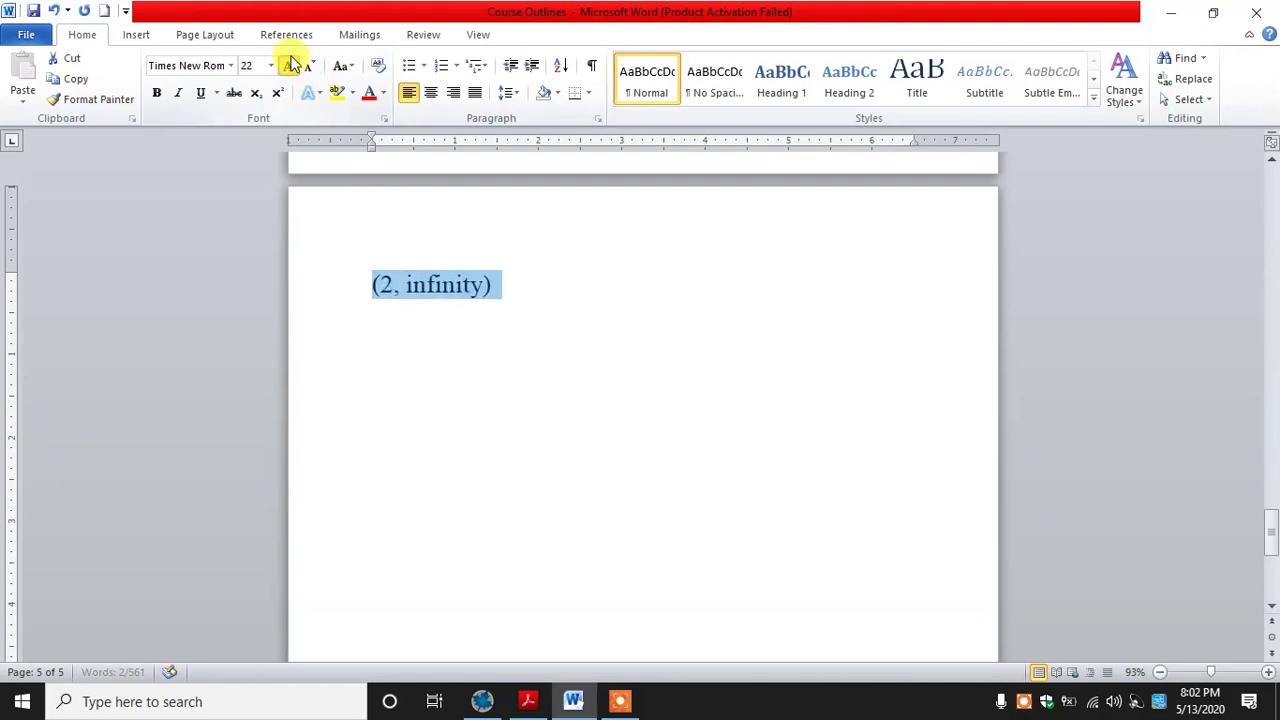
pyautogui.click(289, 65)
pyautogui.click(289, 65)
pyautogui.click(577, 263)
# Step: Add the closed interval [2,10] below (2, infinity), leaving a blank line between the two
pyautogui.press('Return')
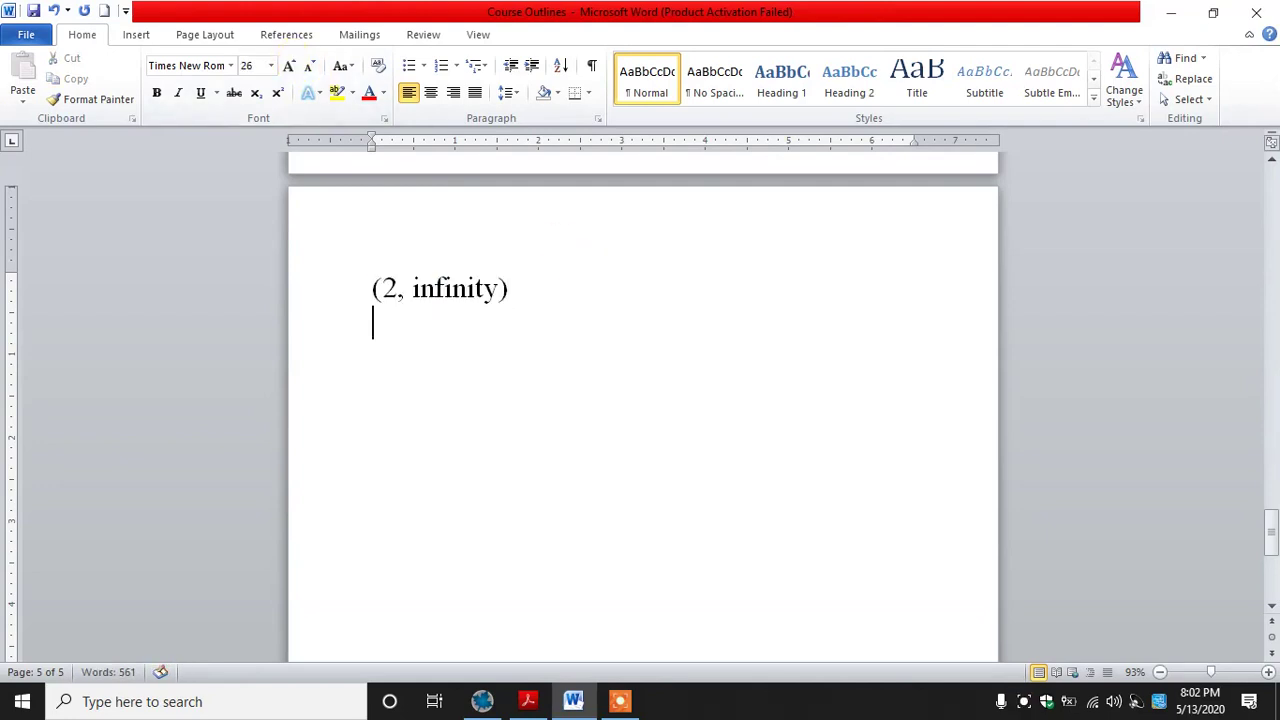
pyautogui.press('BackSpace')
pyautogui.write('[2,10')
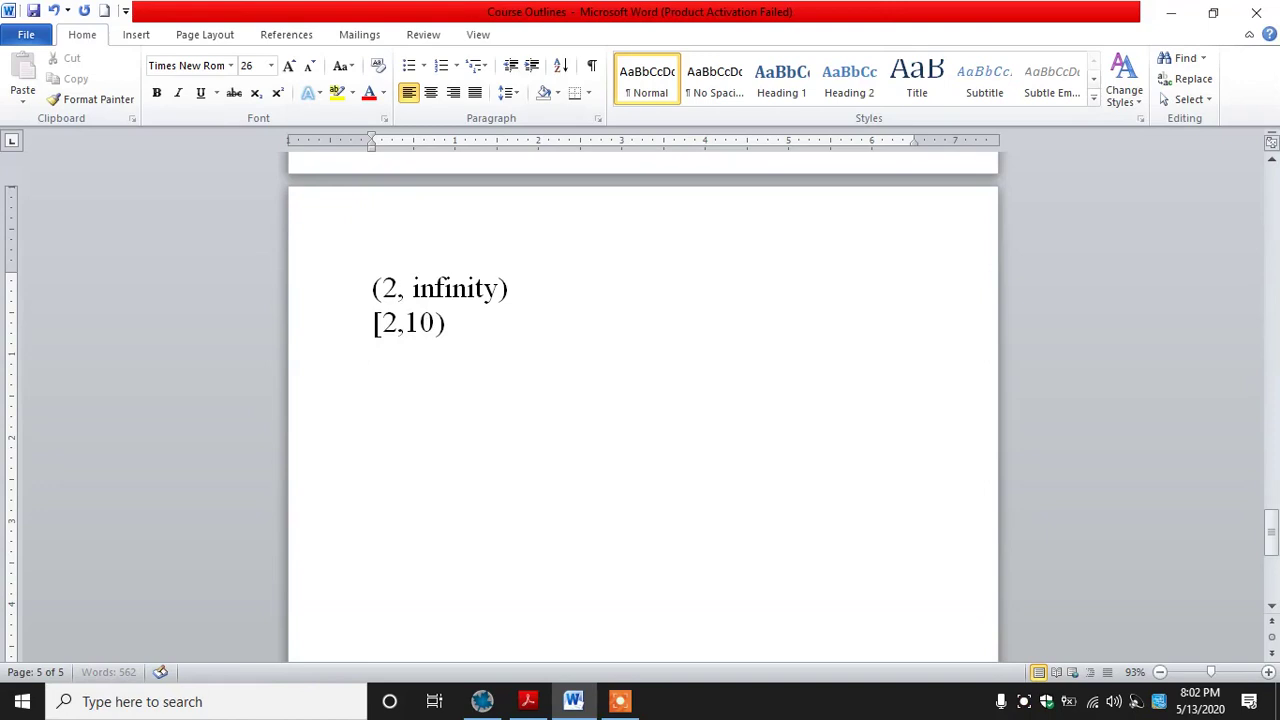
pyautogui.press('BackSpace')
pyautogui.write(']')
pyautogui.click(525, 290)
pyautogui.press('Return')
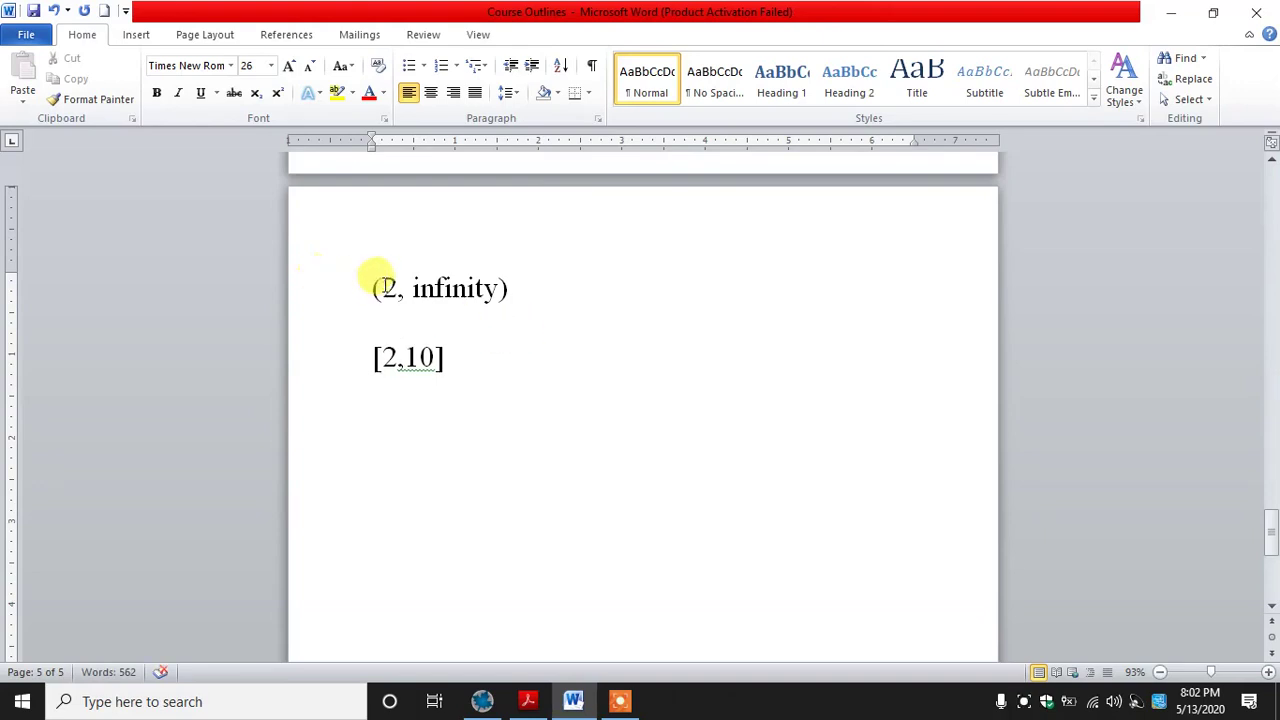
# Step: Examine the endpoints and round brackets of the interval (2, infinity)
pyautogui.moveTo(381, 285); pyautogui.dragTo(421, 285)
pyautogui.click(487, 290)
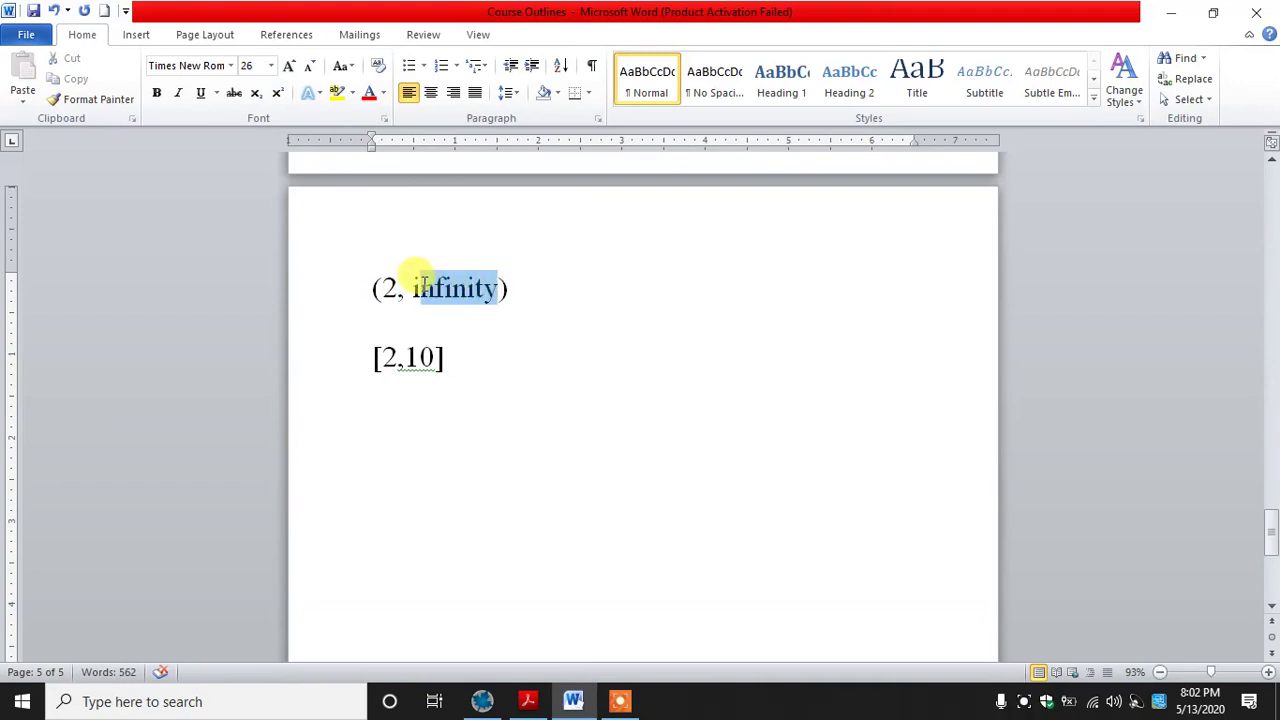
pyautogui.click(508, 288)
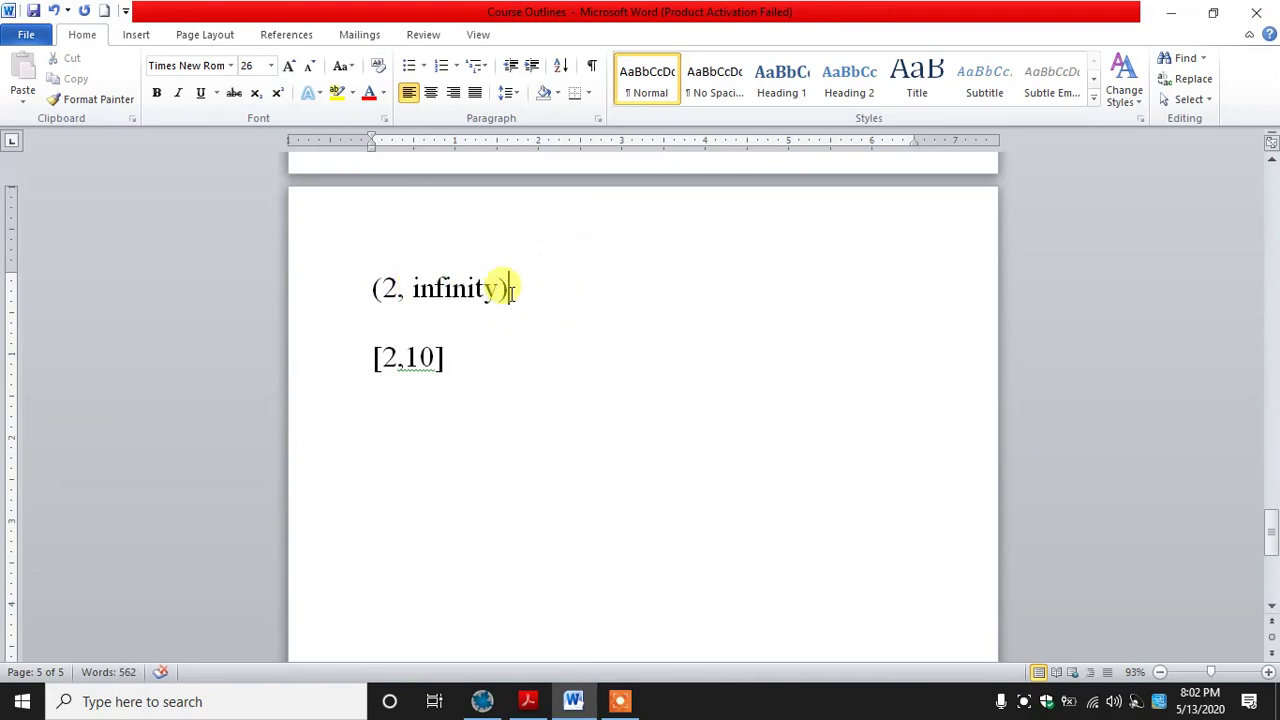
pyautogui.moveTo(370, 288); pyautogui.dragTo(508, 286)
pyautogui.click(520, 294)
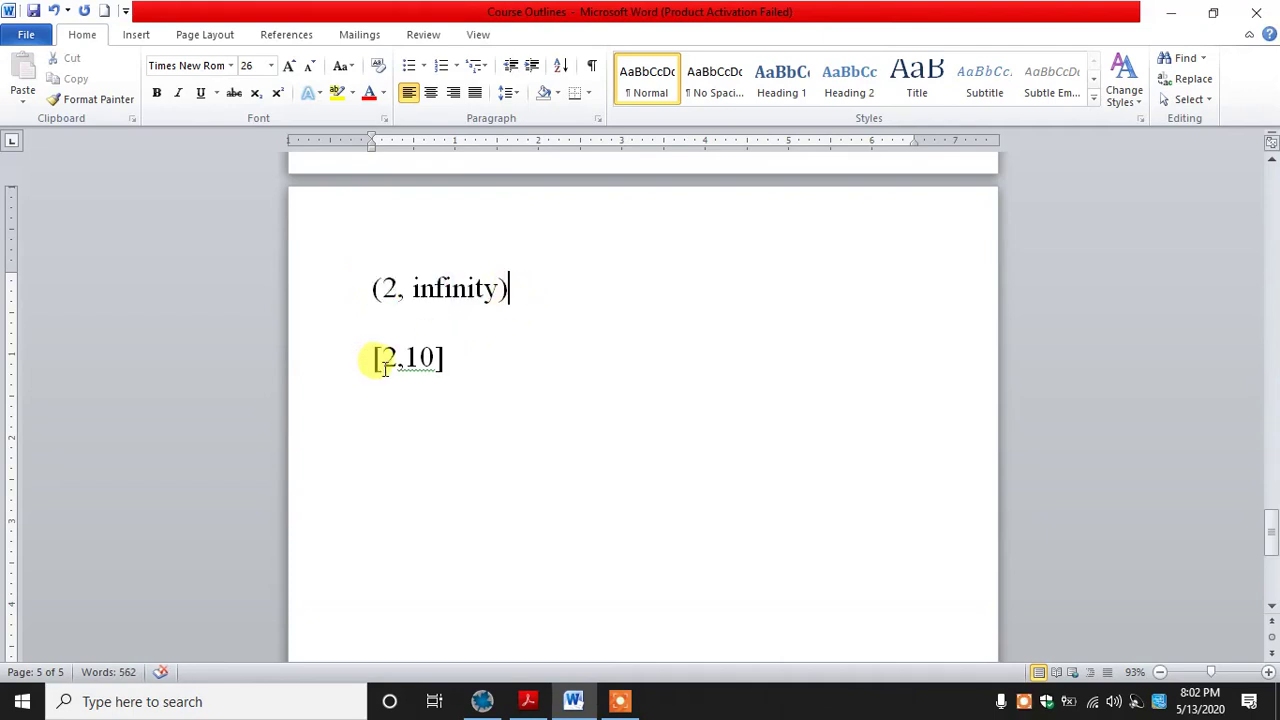
# Step: Space the second interval as [2, 10], and label the first interval X= and the second Y=
pyautogui.click(411, 366)
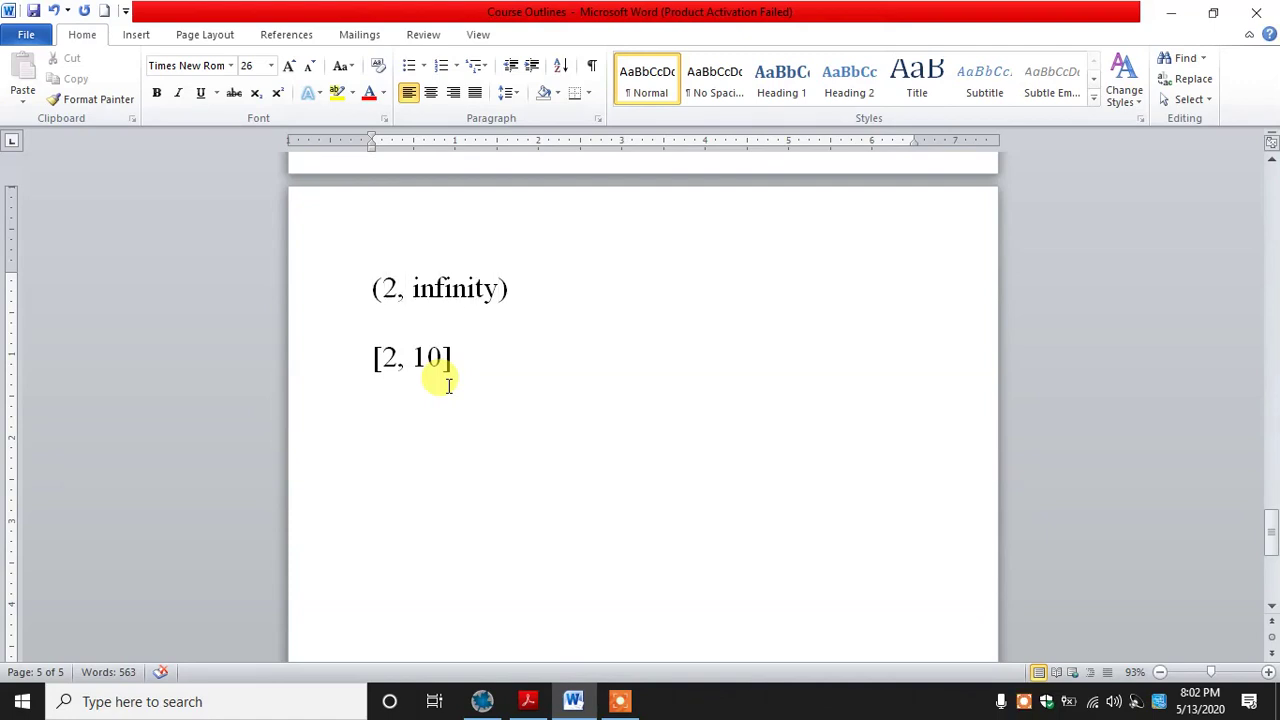
pyautogui.write('x=')
pyautogui.press('Down')
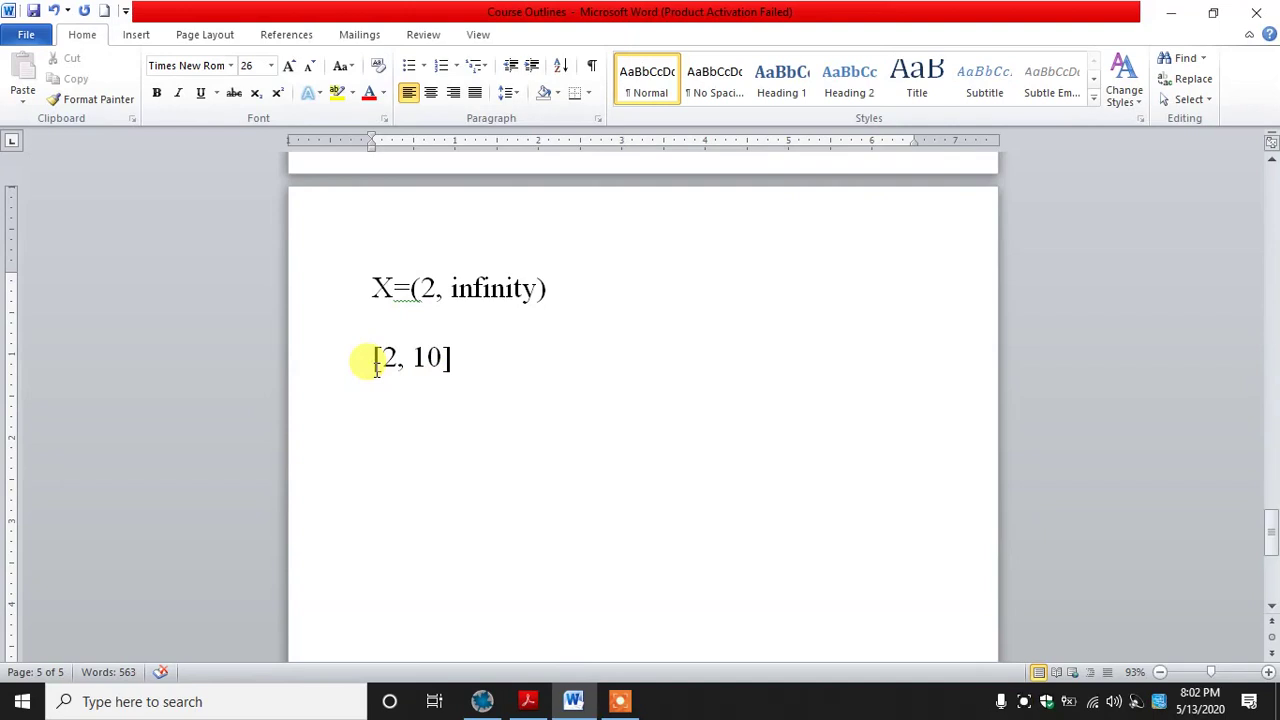
pyautogui.write('y=')
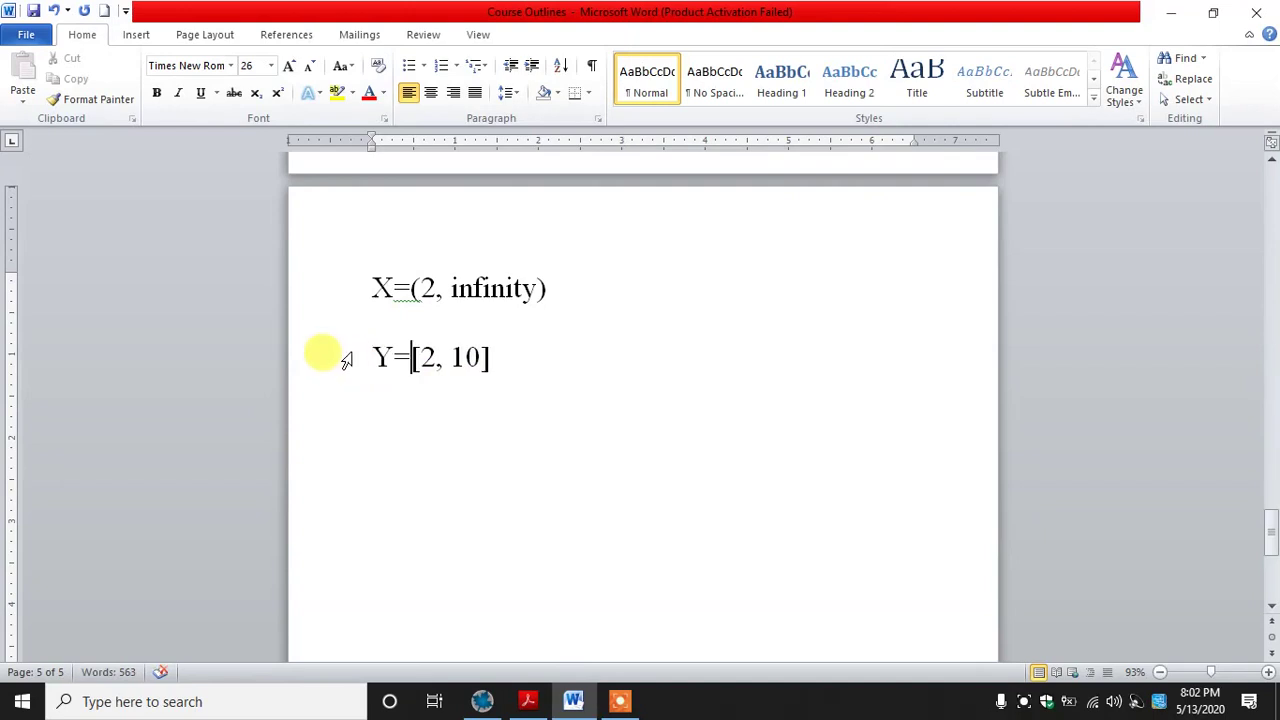
pyautogui.click(537, 265)
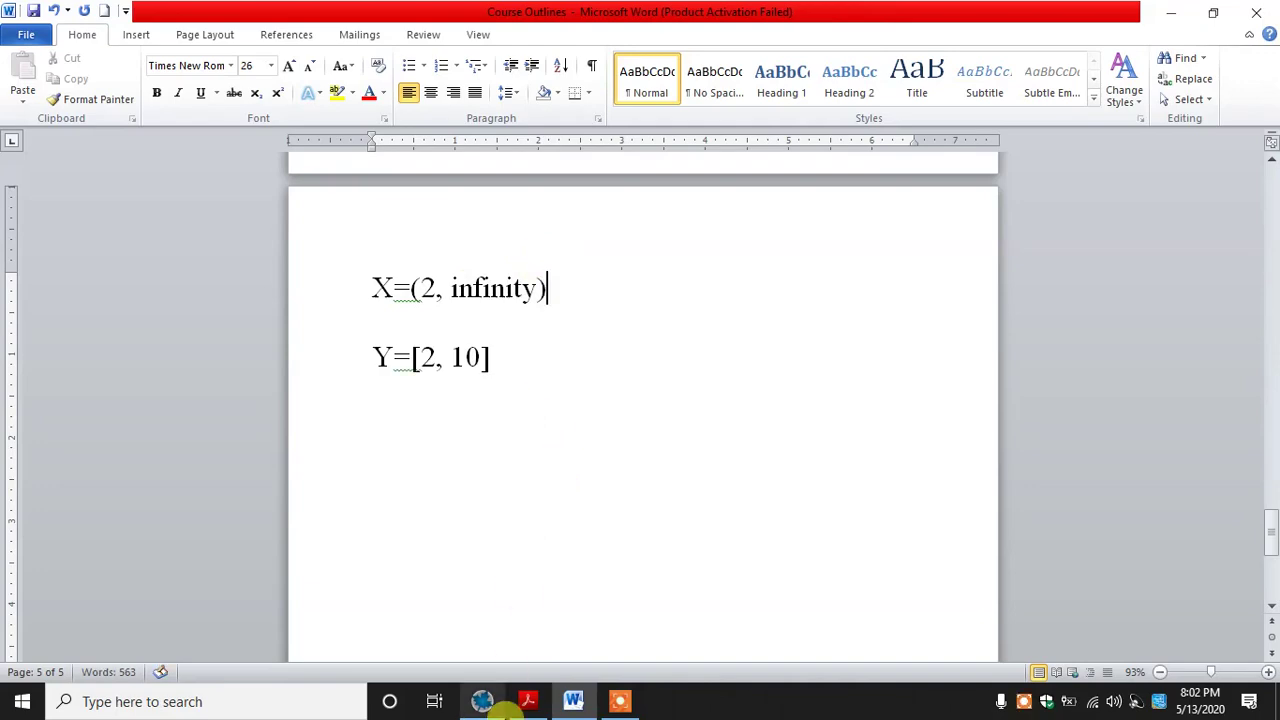
# Step: Check the (x>2) condition in the Maple book PDF, and insert a space before the 2 in the X interval in Word
pyautogui.click(527, 700)
pyautogui.moveTo(262, 474); pyautogui.dragTo(310, 474)
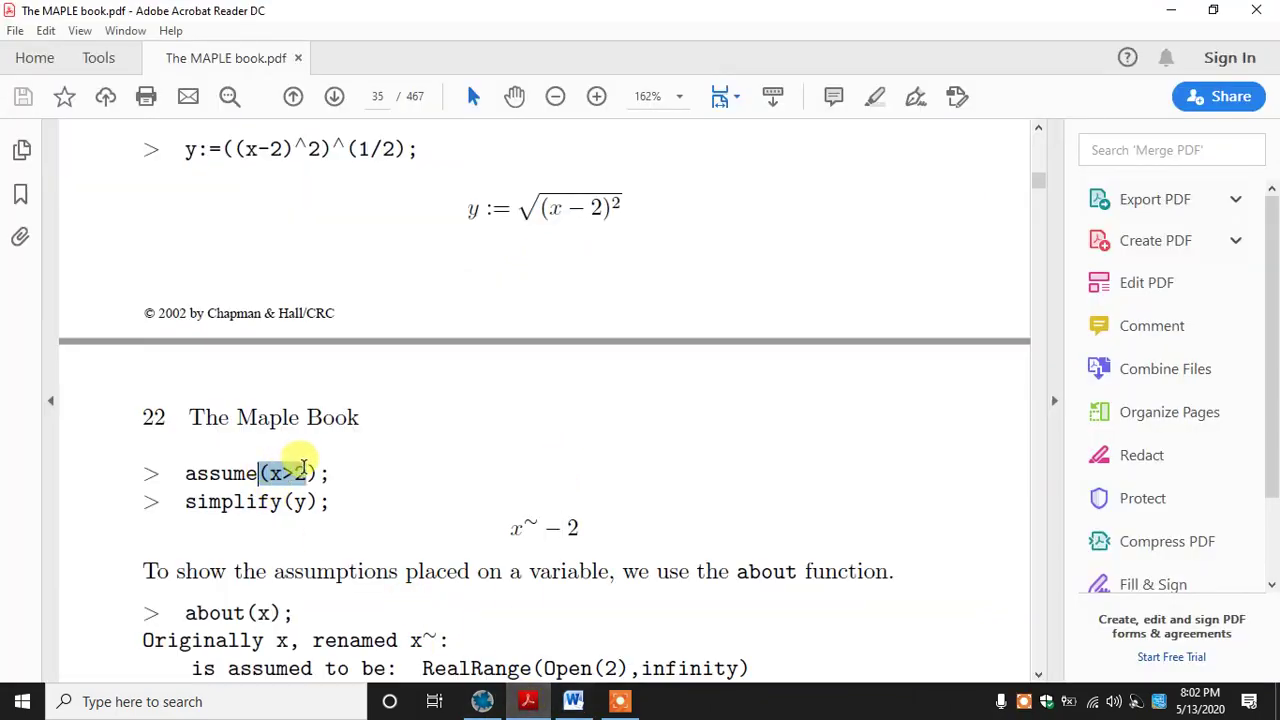
pyautogui.click(573, 700)
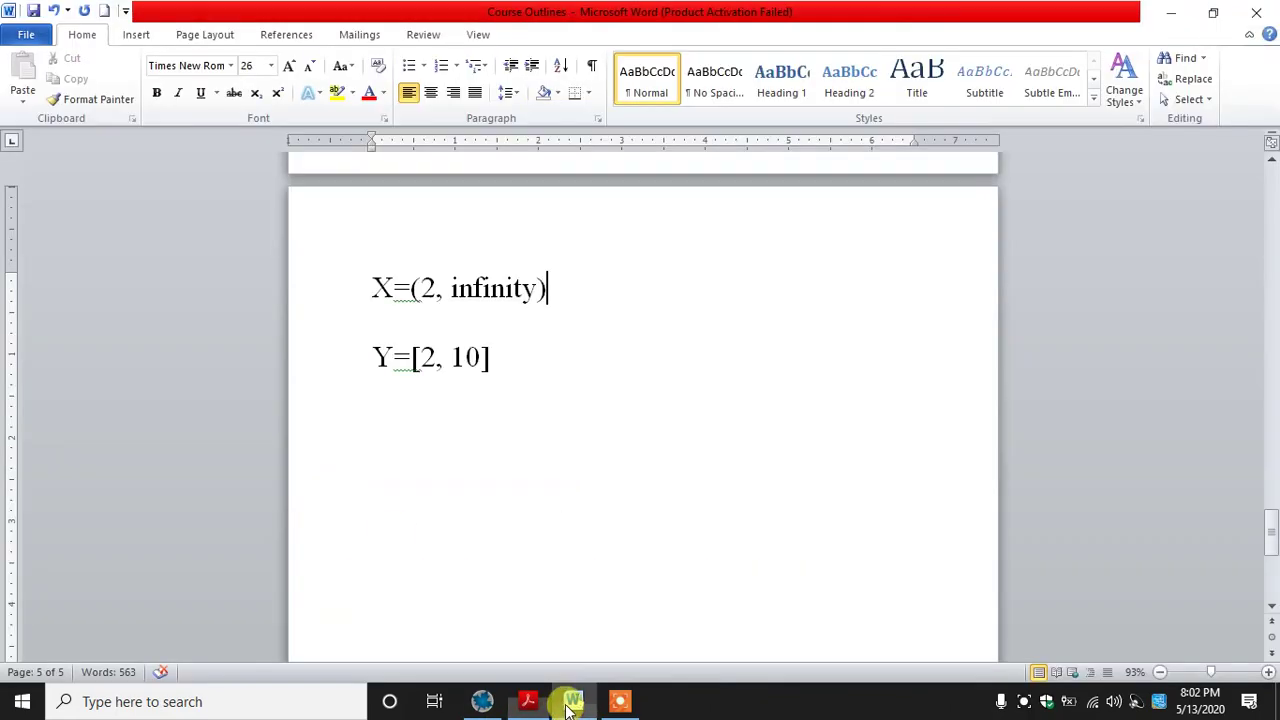
pyautogui.click(416, 288)
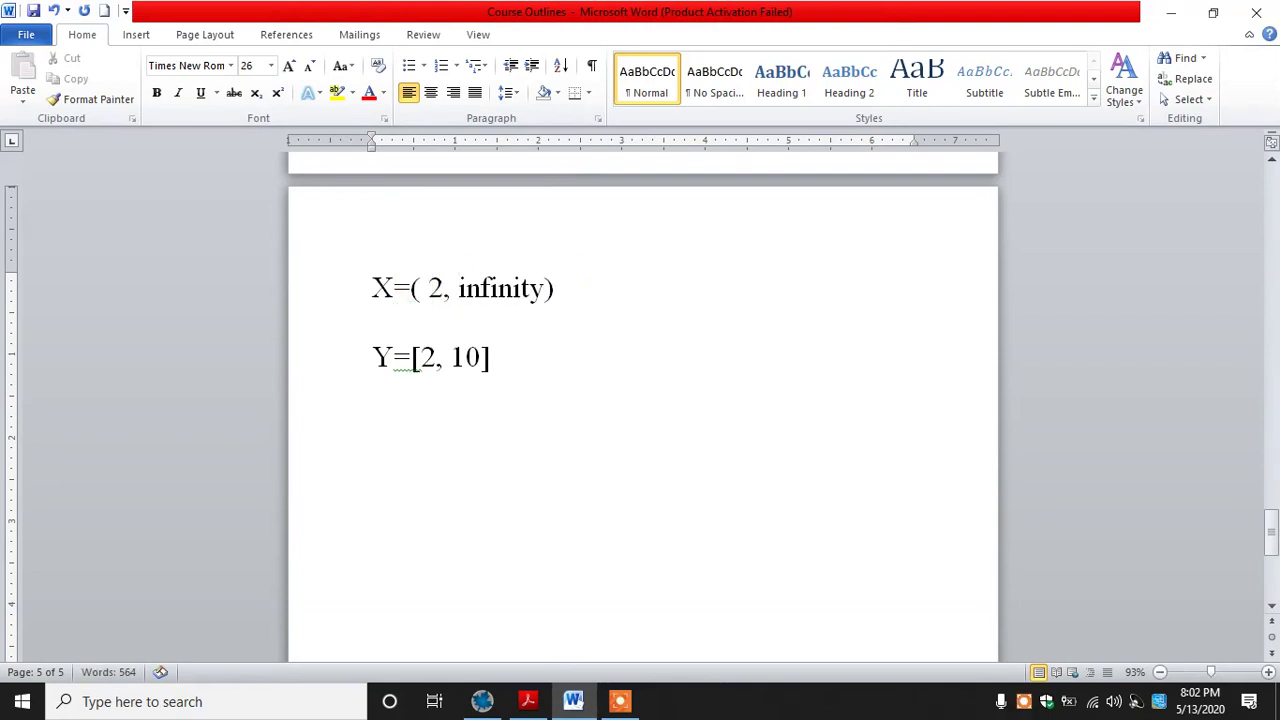
# Step: Copy the assume(x>2); command from the Maple book PDF and paste it after the X interval in Word
pyautogui.click(527, 700)
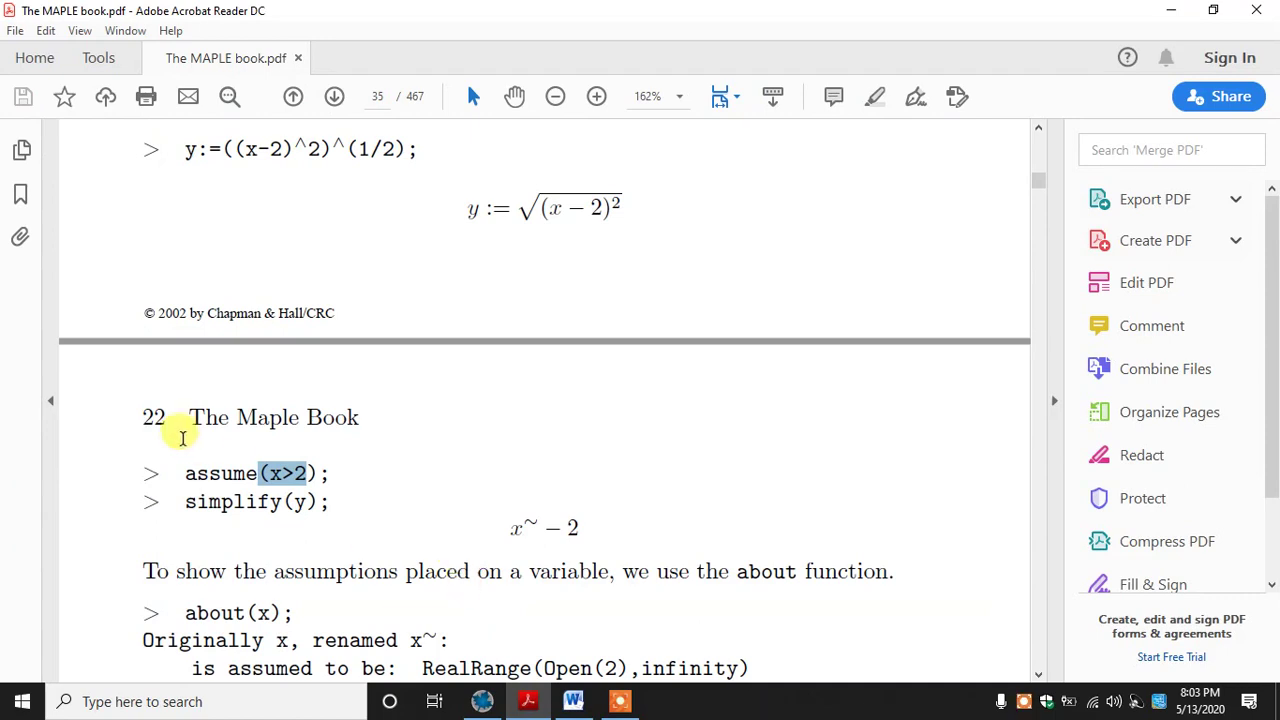
pyautogui.moveTo(185, 473); pyautogui.dragTo(328, 483)
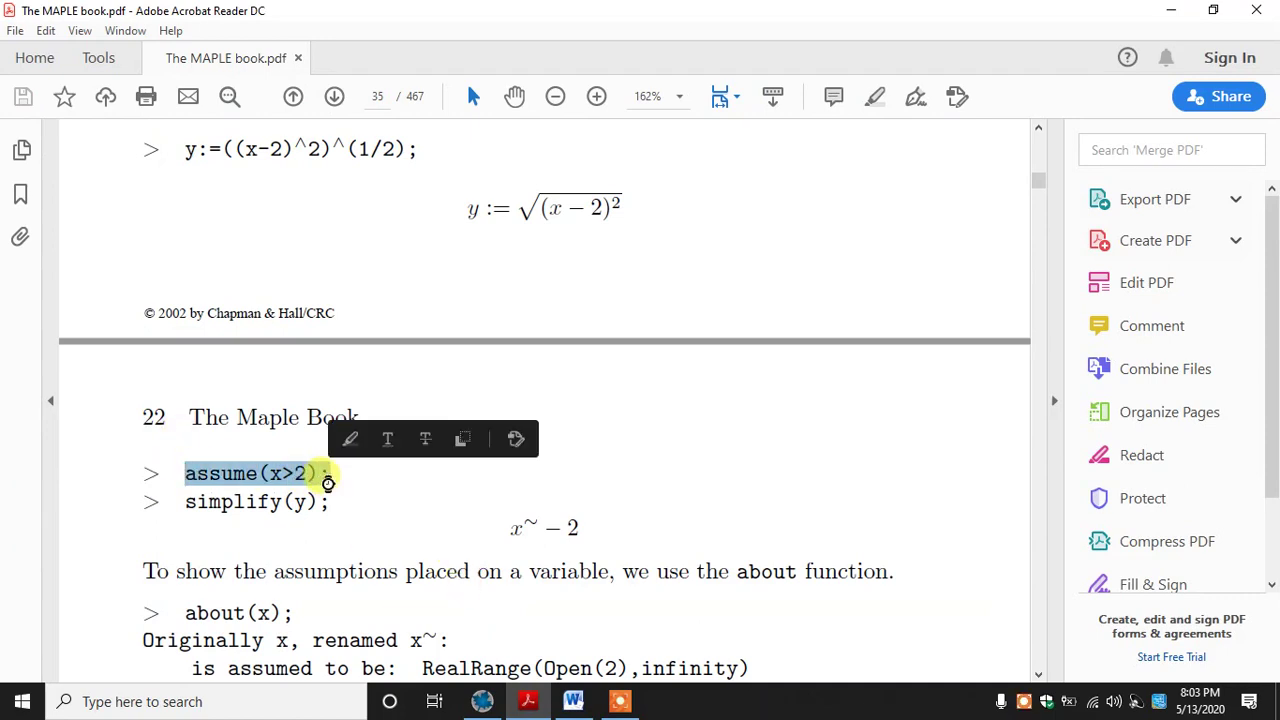
pyautogui.click(573, 700)
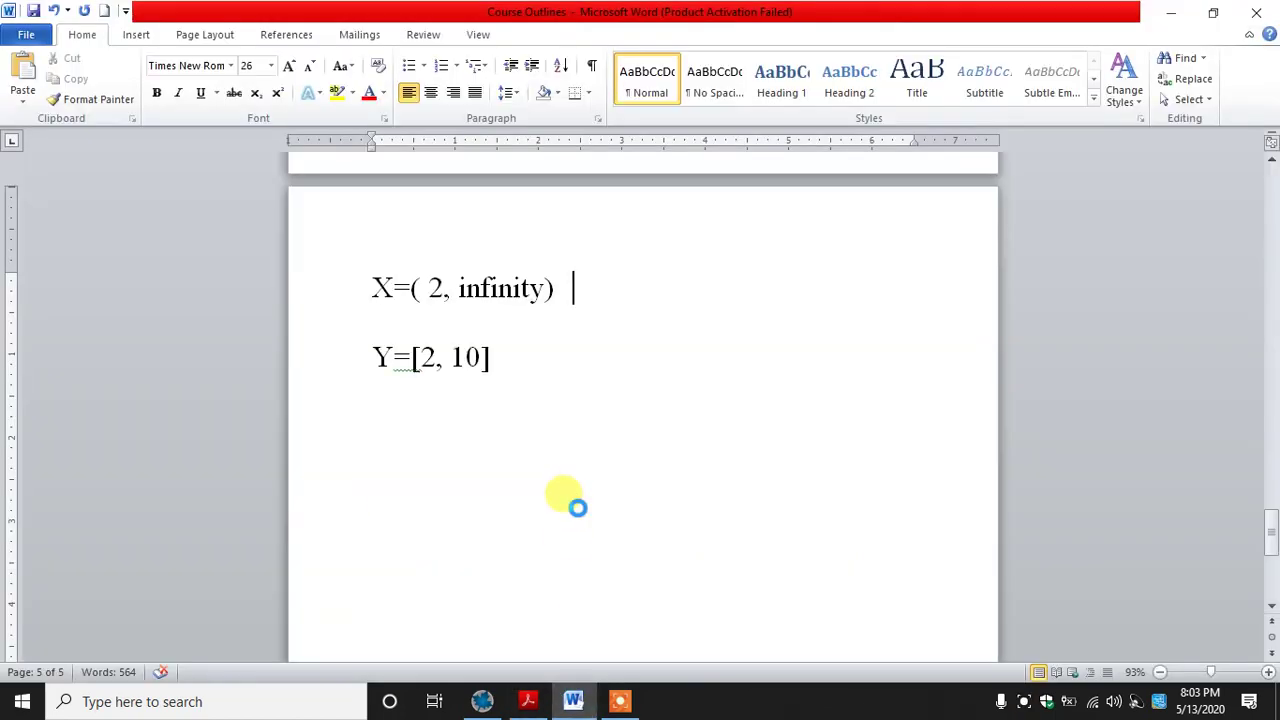
pyautogui.write('assume(x>2);')
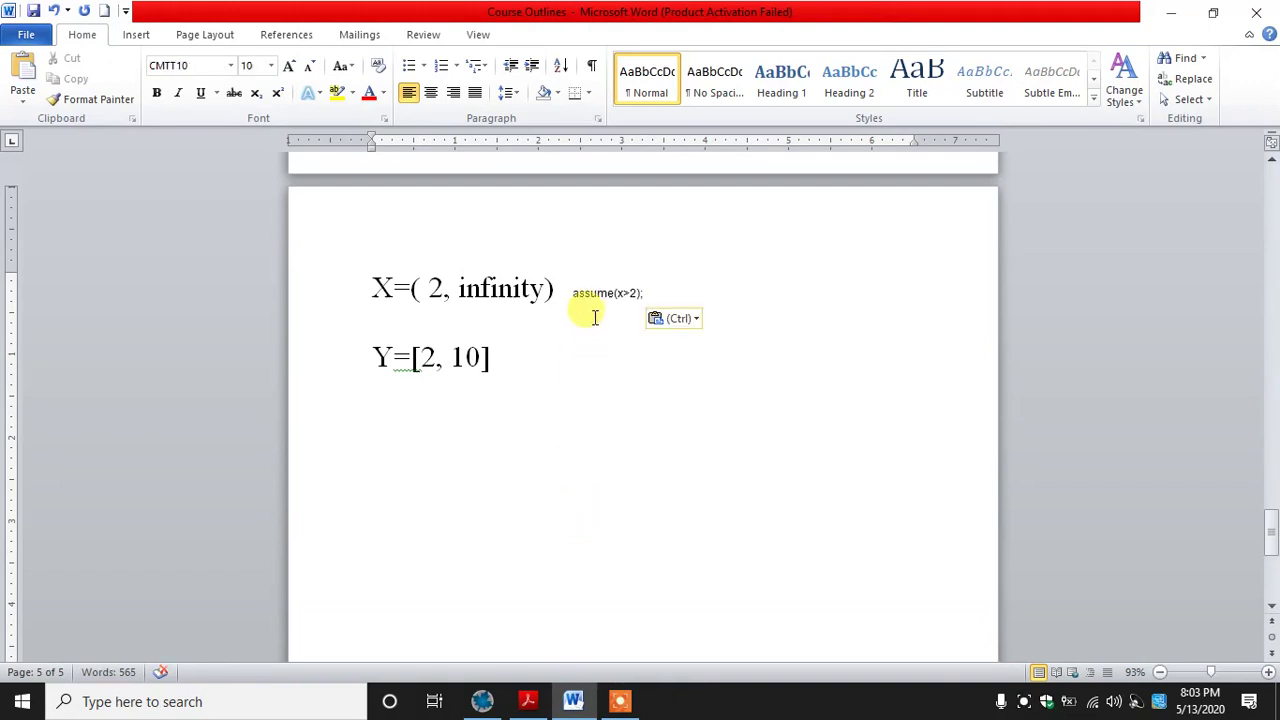
# Step: Increase the font size of the pasted assume(x>2); text by six increments
pyautogui.moveTo(576, 294); pyautogui.dragTo(642, 284)
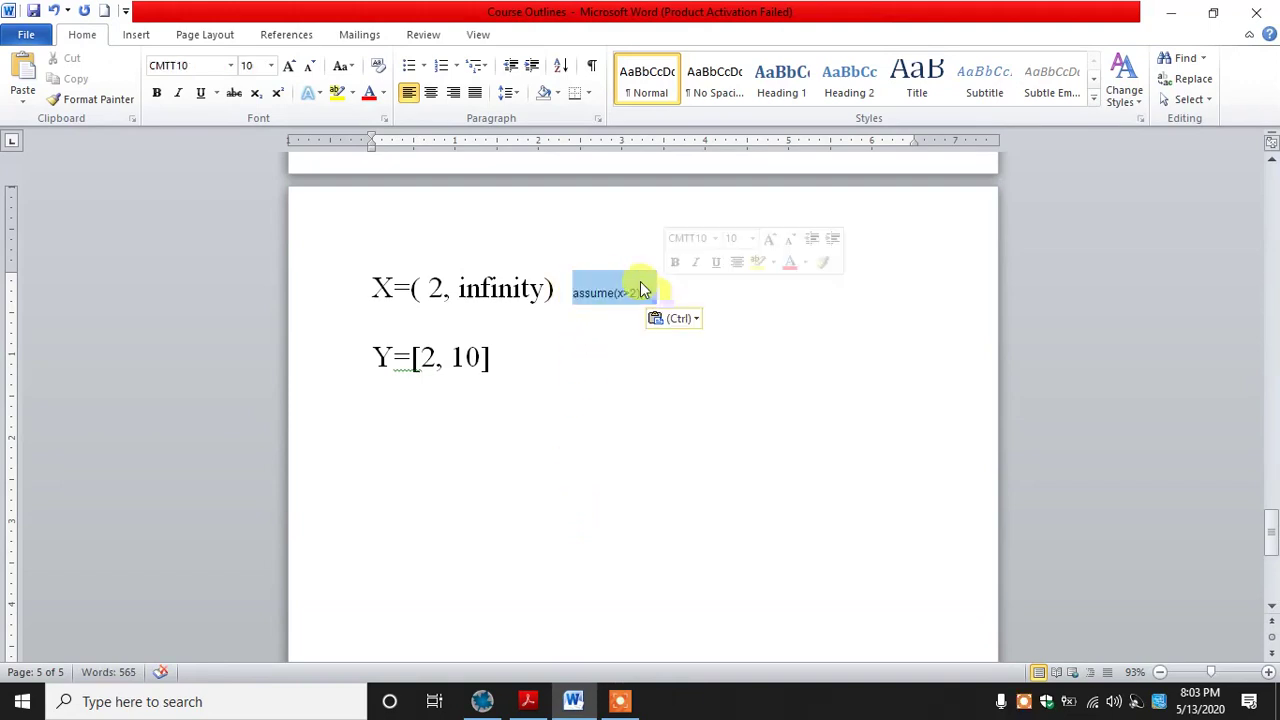
pyautogui.click(292, 66)
pyautogui.click(292, 66)
pyautogui.click(292, 66)
pyautogui.click(292, 66)
pyautogui.click(292, 66)
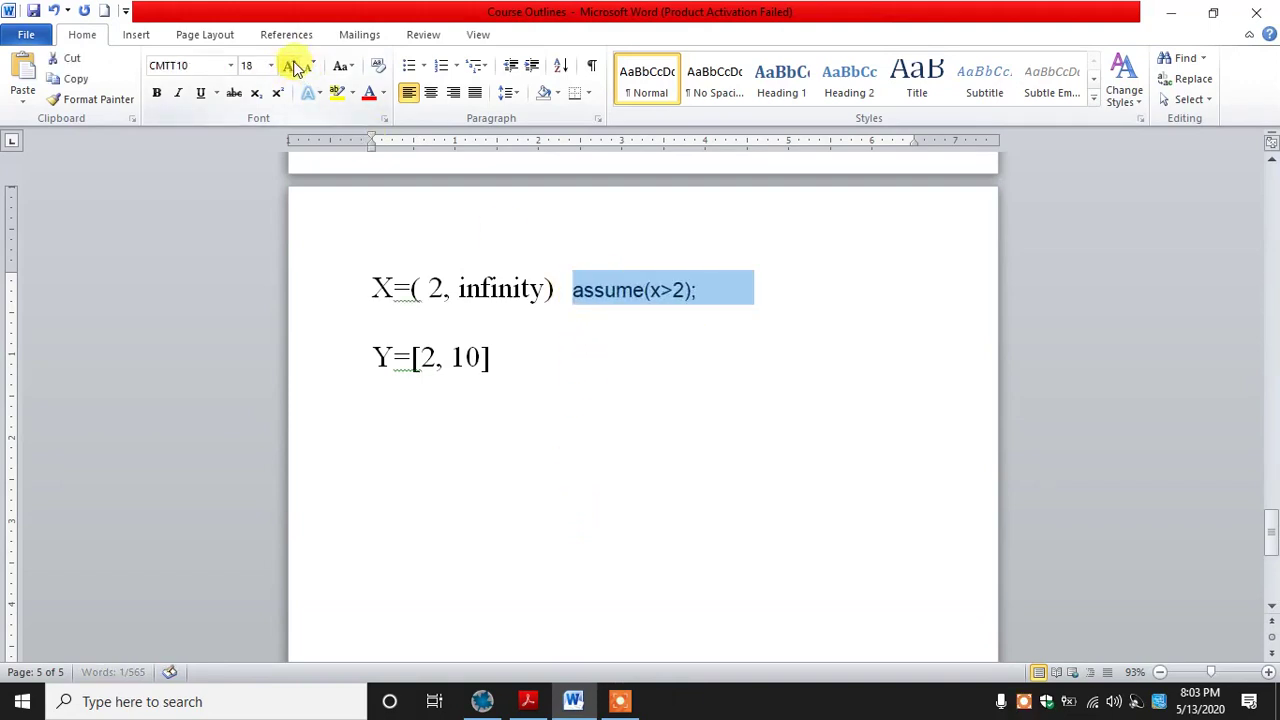
pyautogui.click(292, 66)
pyautogui.click(551, 389)
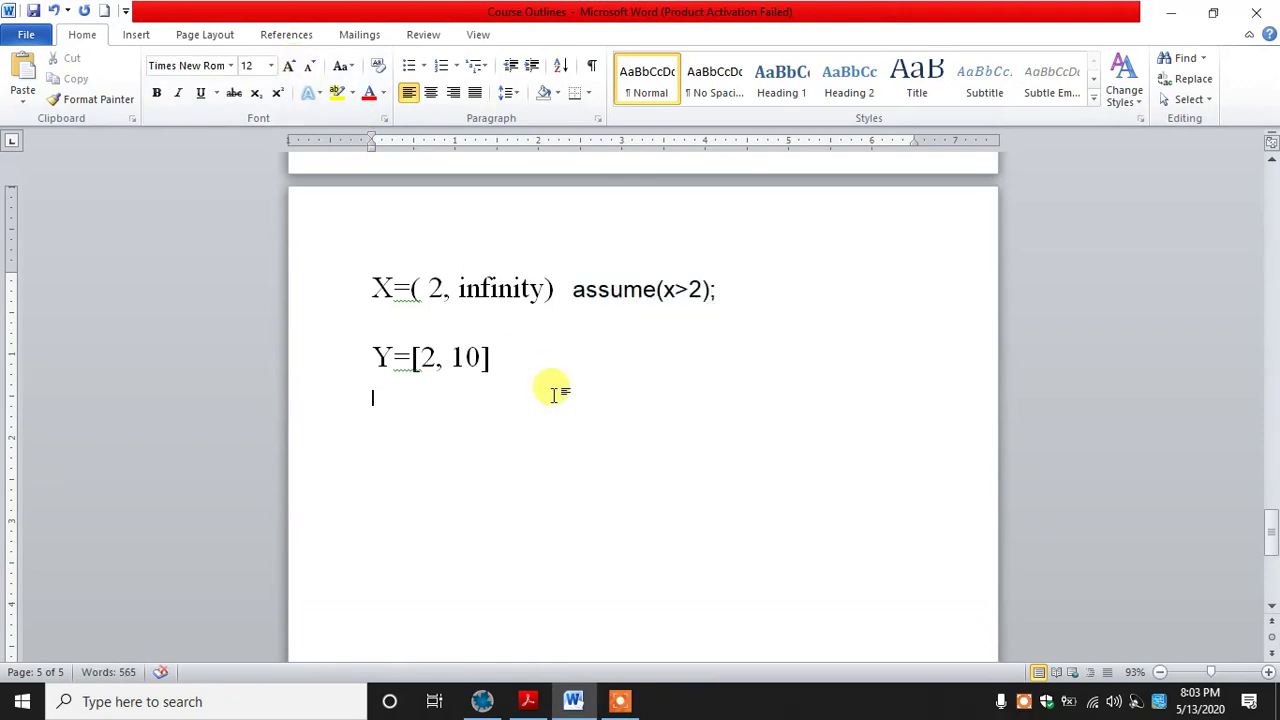
# Step: Examine the 2 and infinity endpoints of the X interval beside the assume(x>2); command
pyautogui.moveTo(543, 286)
pyautogui.mouseDown()
pyautogui.moveTo(700, 297)
pyautogui.moveTo(463, 318)
pyautogui.moveTo(526, 289)
pyautogui.mouseUp()
pyautogui.click(463, 318)
pyautogui.click(448, 289)
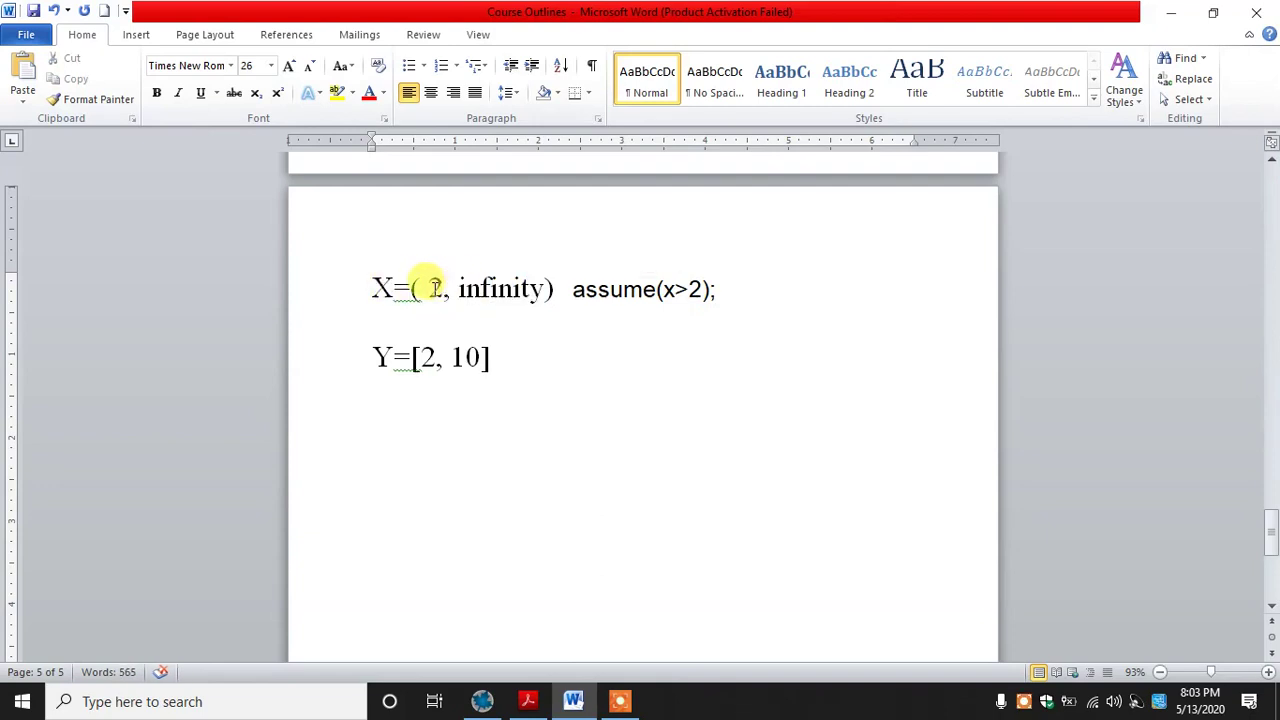
pyautogui.moveTo(424, 288); pyautogui.dragTo(440, 294)
pyautogui.click(550, 295)
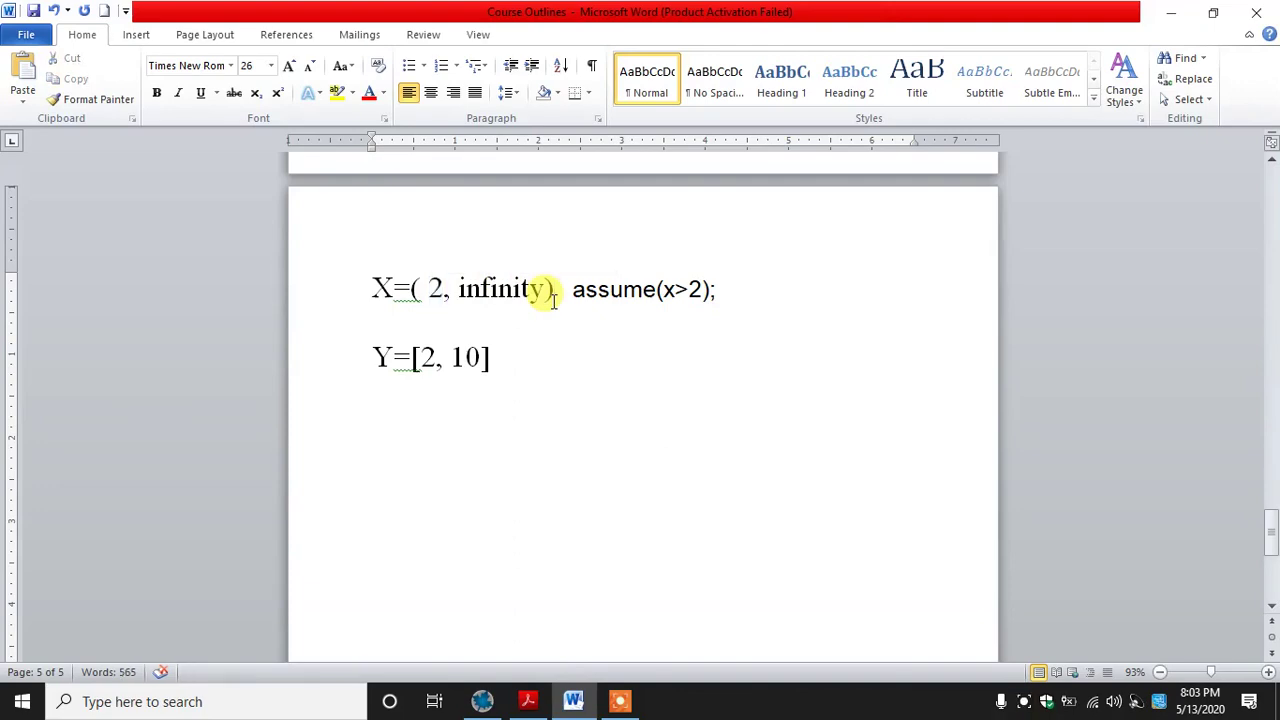
# Step: Return to the Maple book PDF and locate the y:=((x-2)^2)^(1/2); example preceding the assume(x>2); command
pyautogui.click(1180, 14)
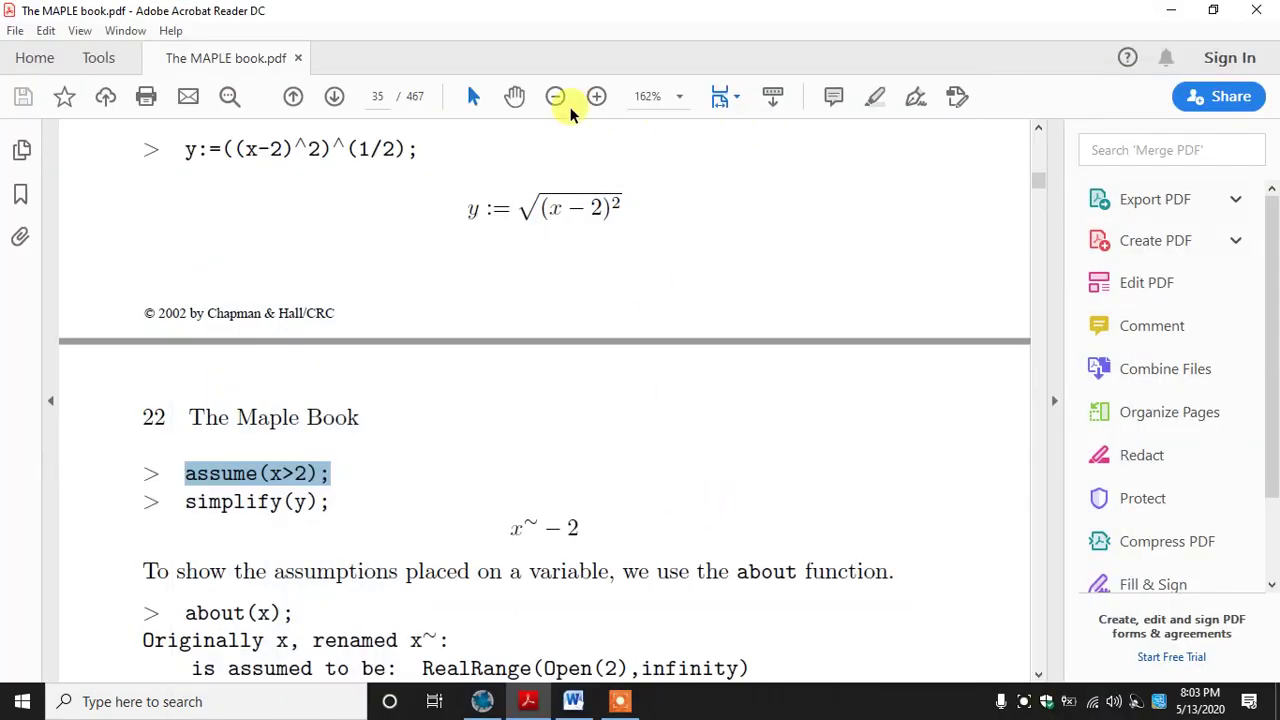
pyautogui.click(514, 96)
pyautogui.scroll(5, 560, 357)
pyautogui.moveTo(593, 455); pyautogui.dragTo(591, 75)
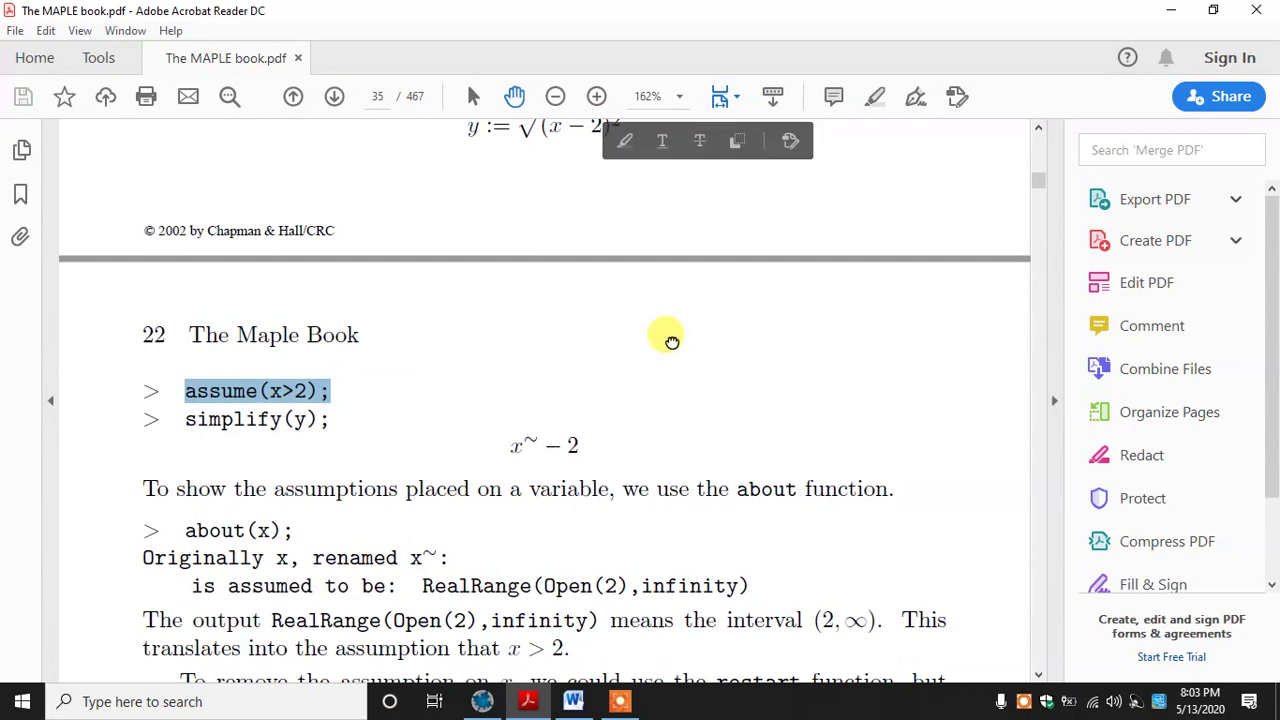
pyautogui.moveTo(669, 337); pyautogui.dragTo(694, 494)
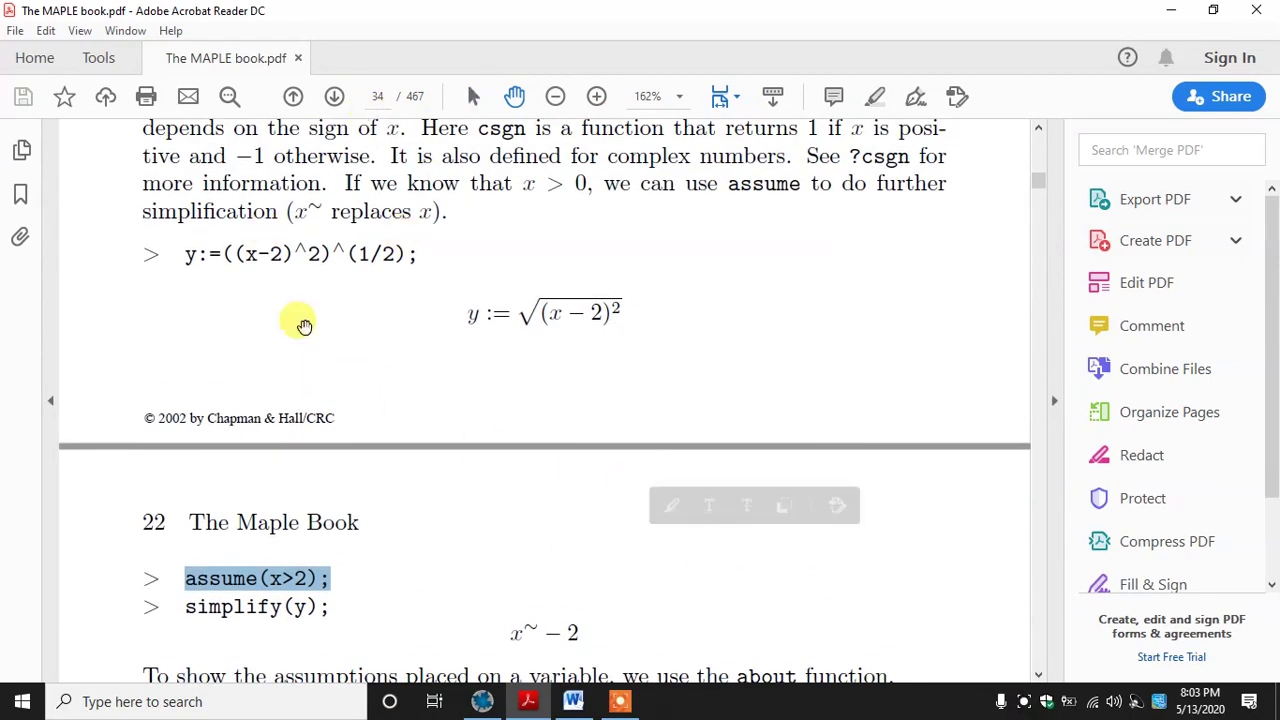
# Step: Create a new worksheet in Maple, and check the y:=((x-2)^2)^(1/2); definition in the Maple book PDF before returning to it
pyautogui.click(482, 701)
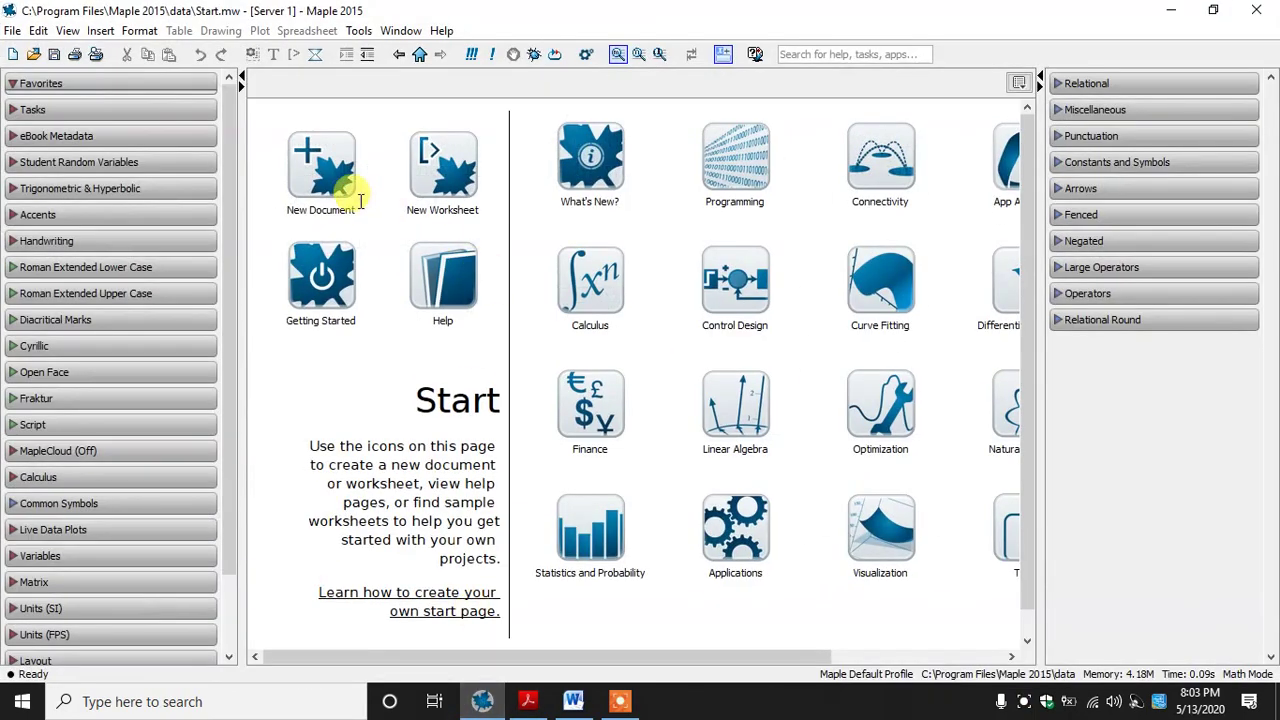
pyautogui.click(435, 181)
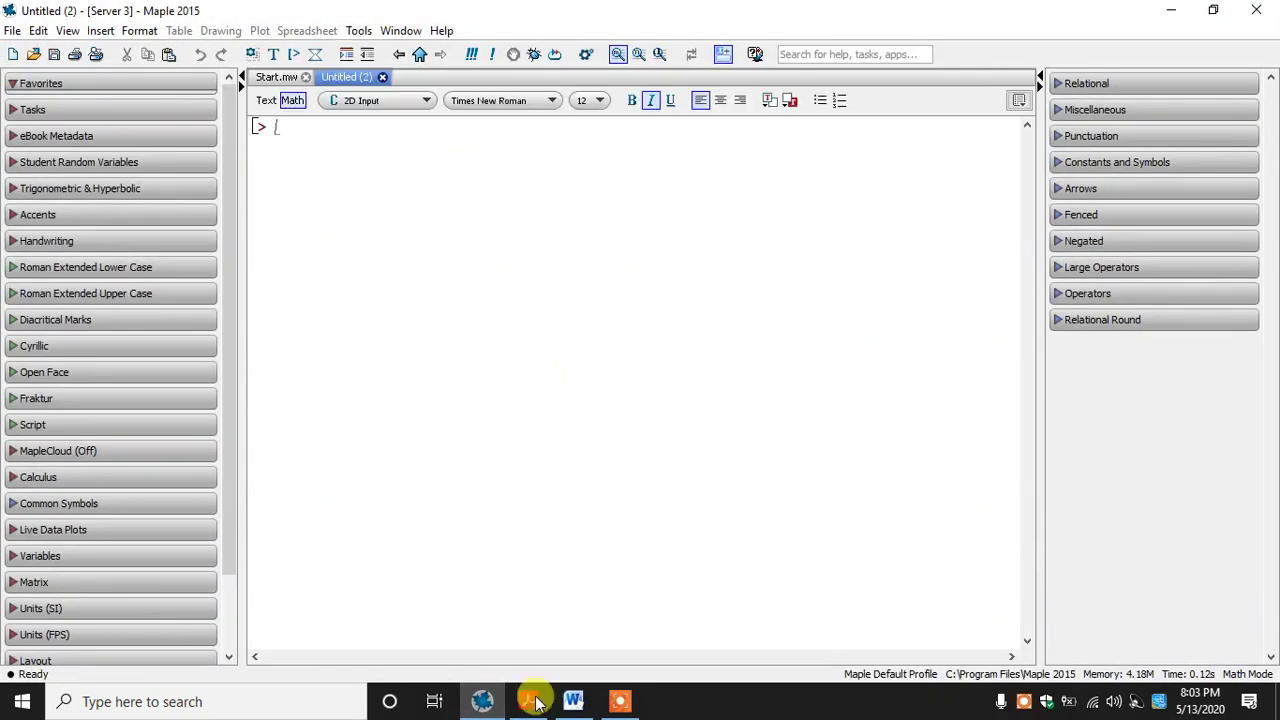
pyautogui.click(488, 702)
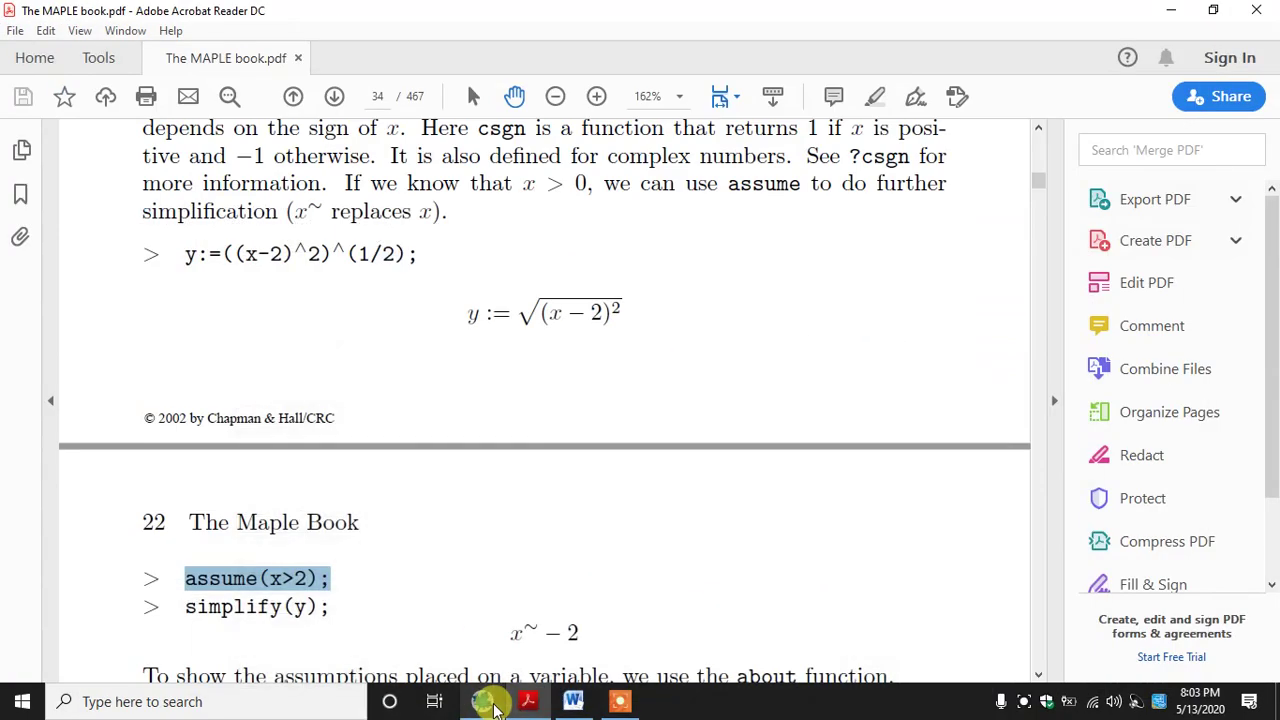
pyautogui.click(368, 378)
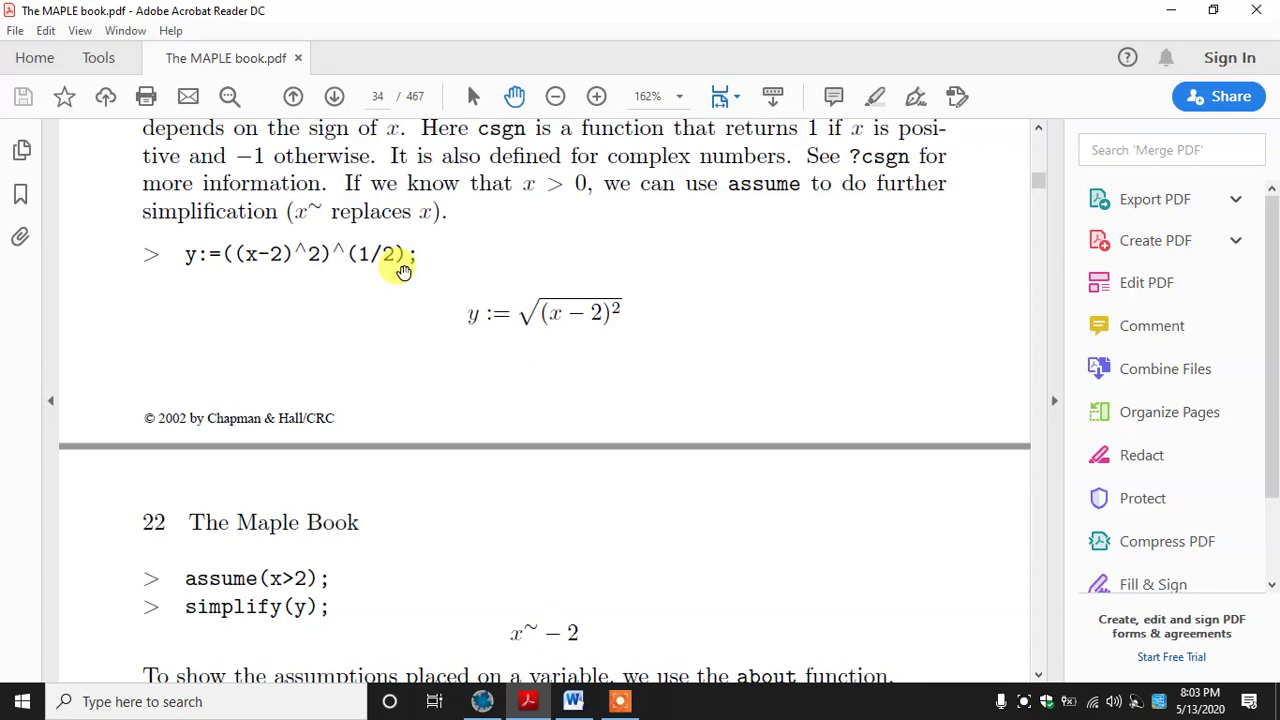
pyautogui.click(485, 702)
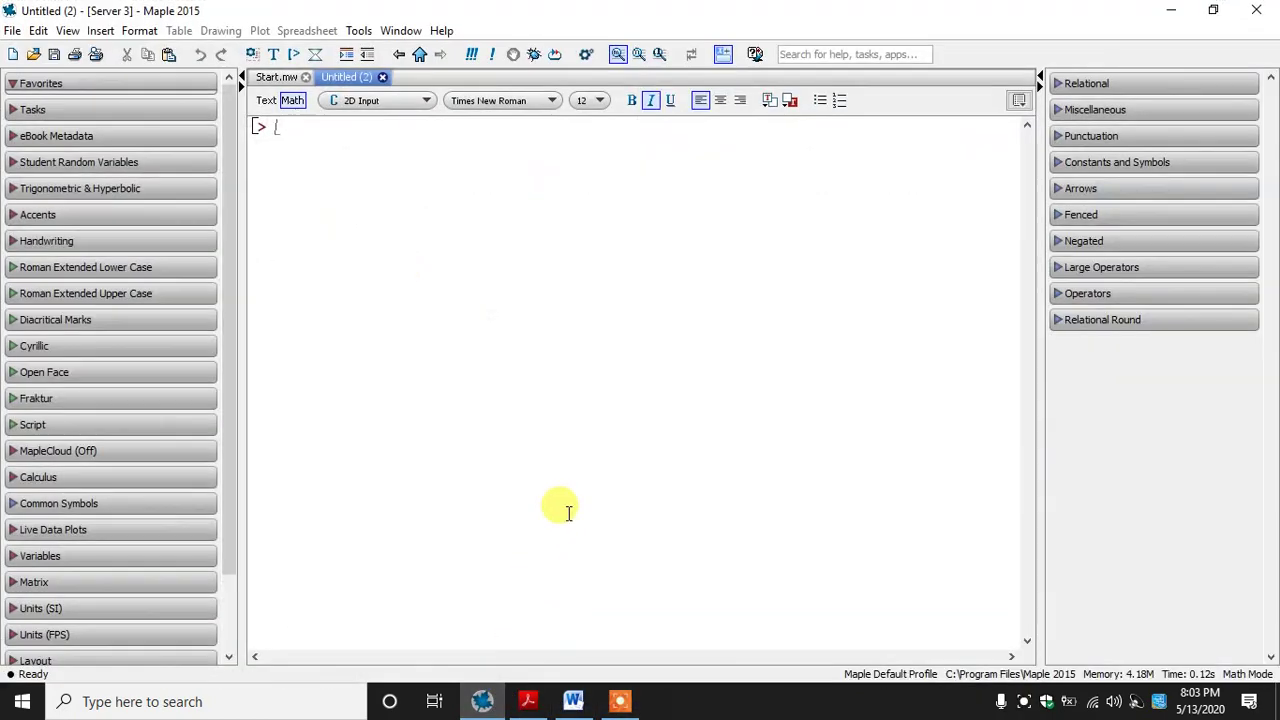
# Step: Enter y:=((x-2)^2)^(1/2); in the Maple worksheet, checking the exponent against the book PDF, and execute it
pyautogui.write('y')
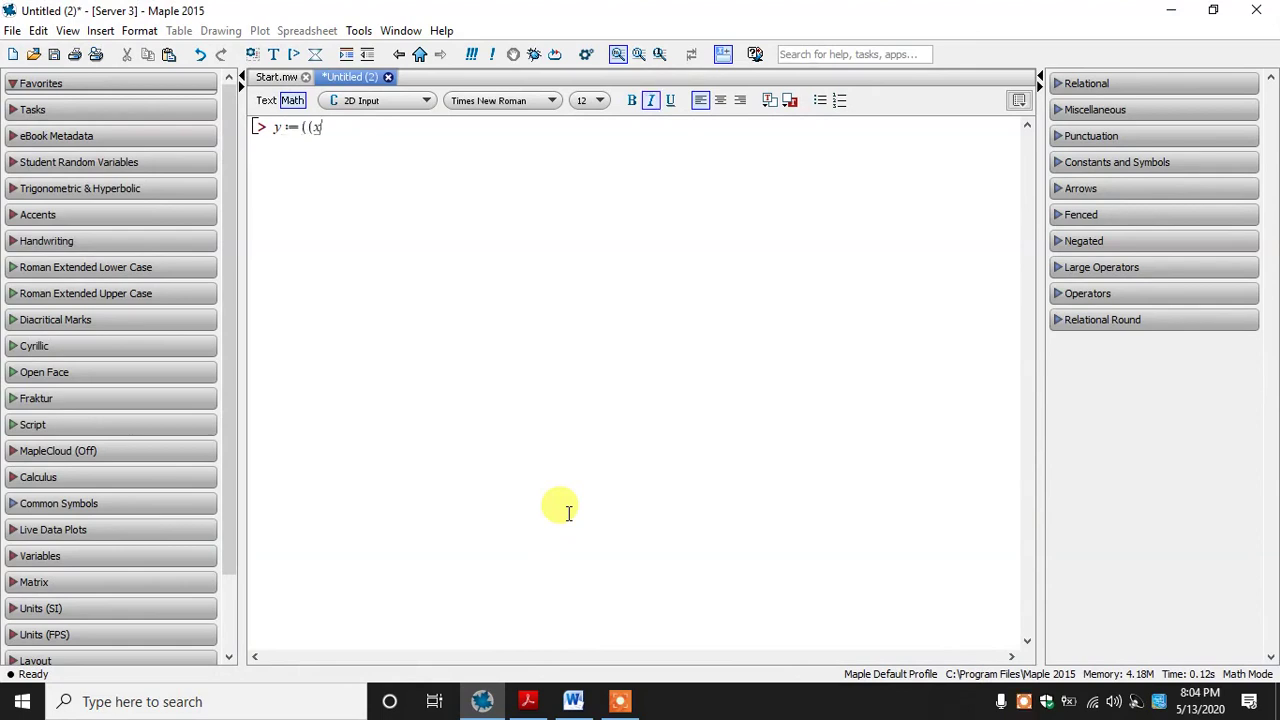
pyautogui.write(':=((x-2))')
pyautogui.write('^2')
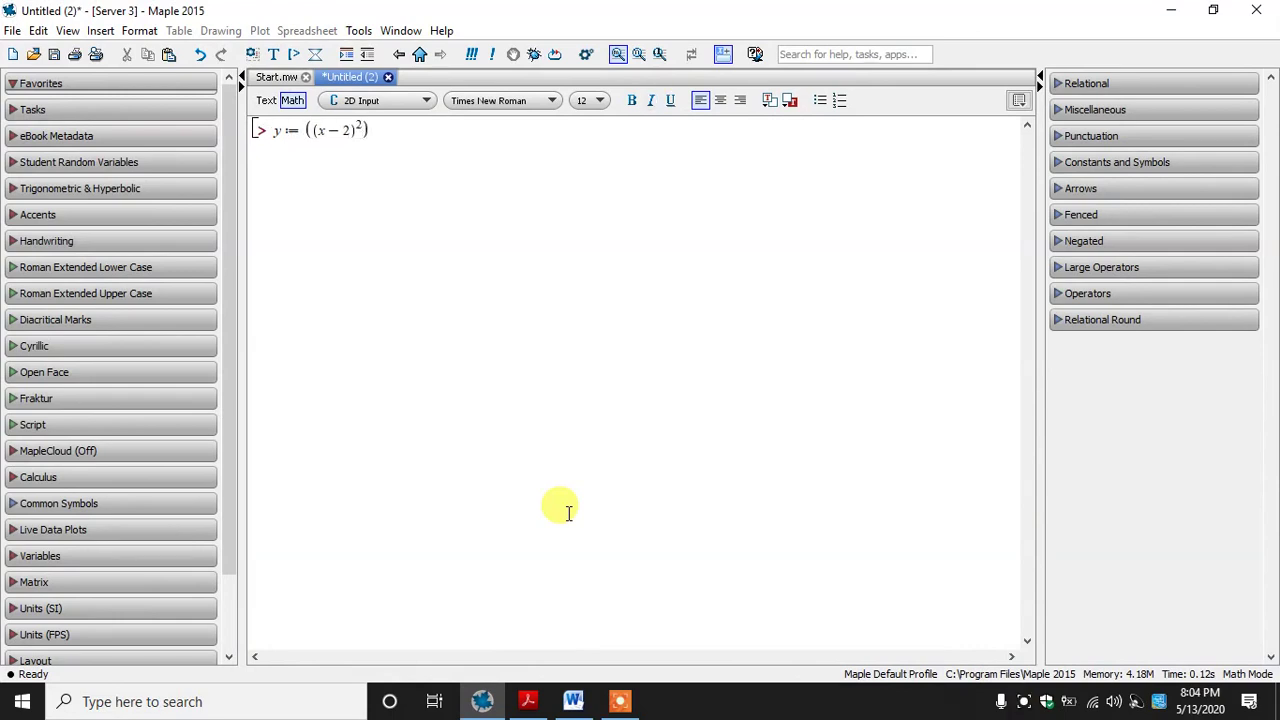
pyautogui.click(533, 701)
pyautogui.click(535, 707)
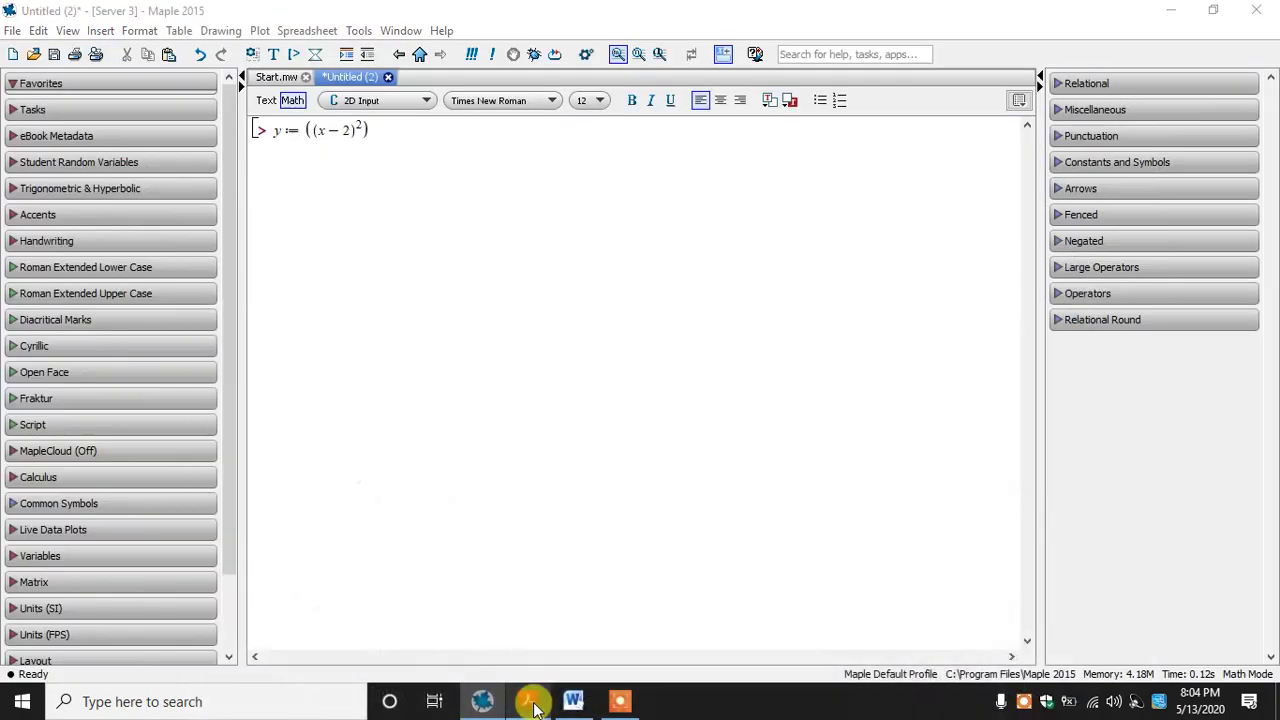
pyautogui.click(535, 707)
pyautogui.click(537, 708)
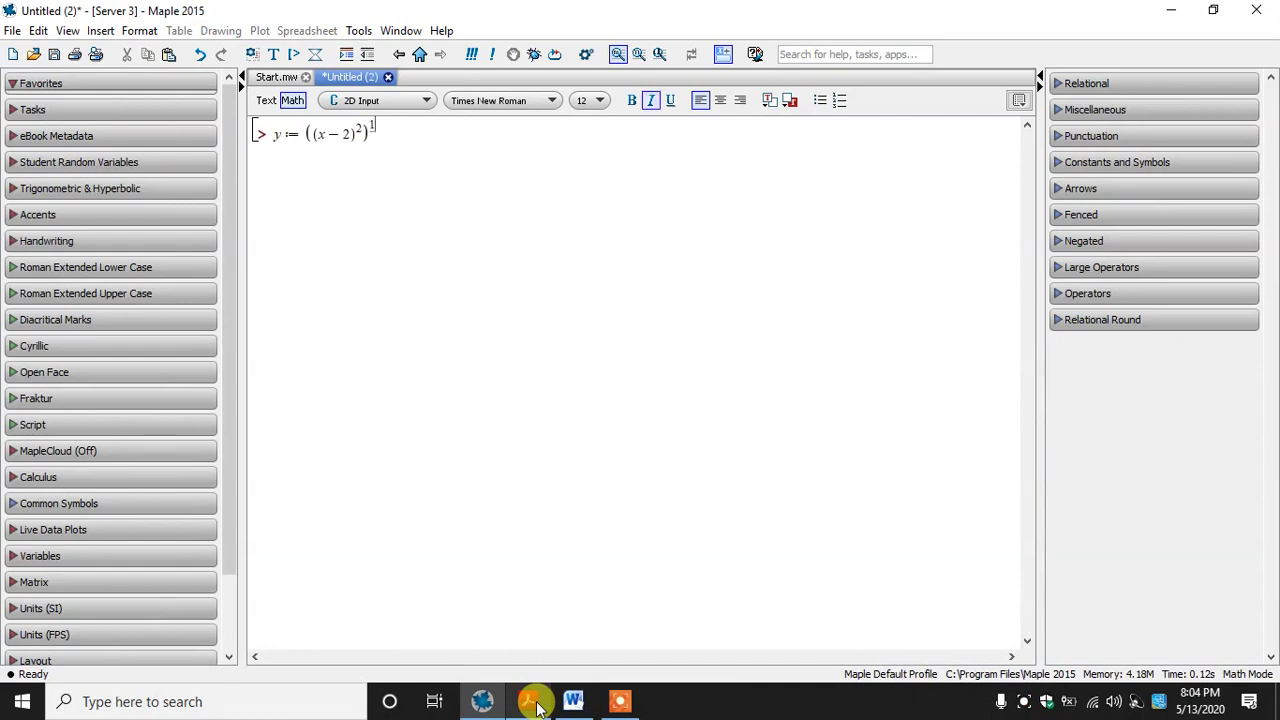
pyautogui.write('/2);')
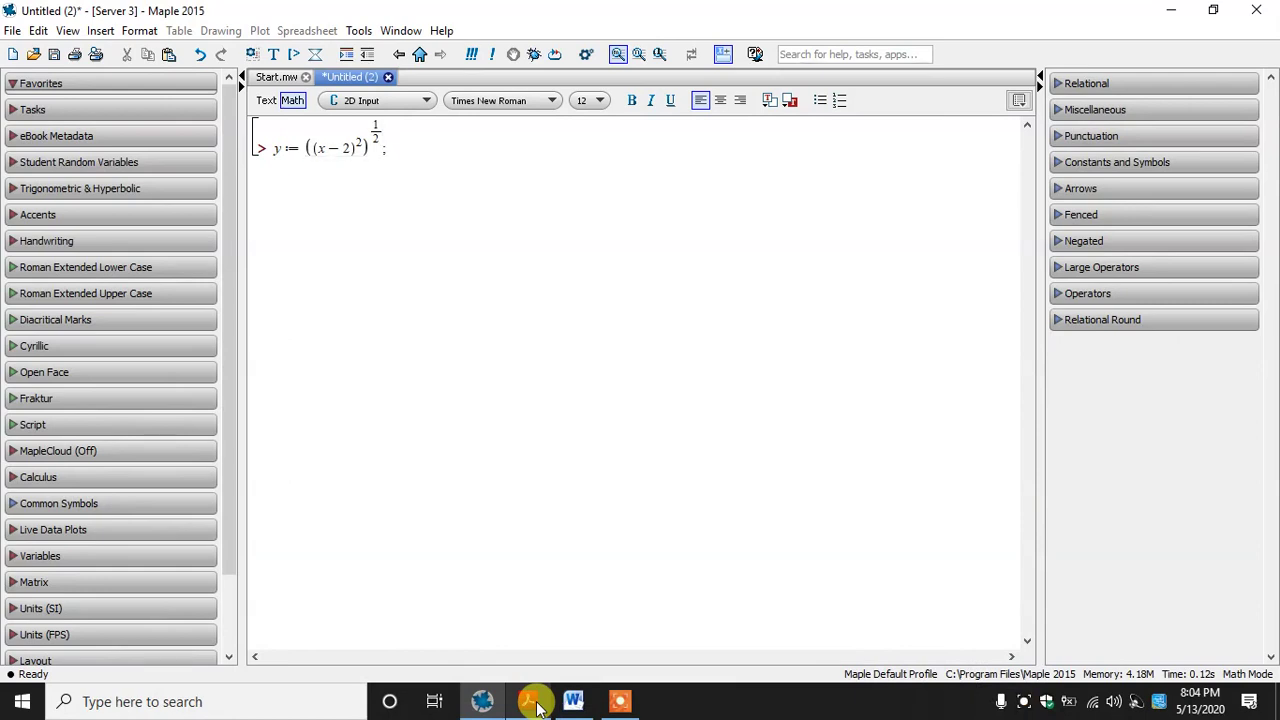
pyautogui.press('Return')
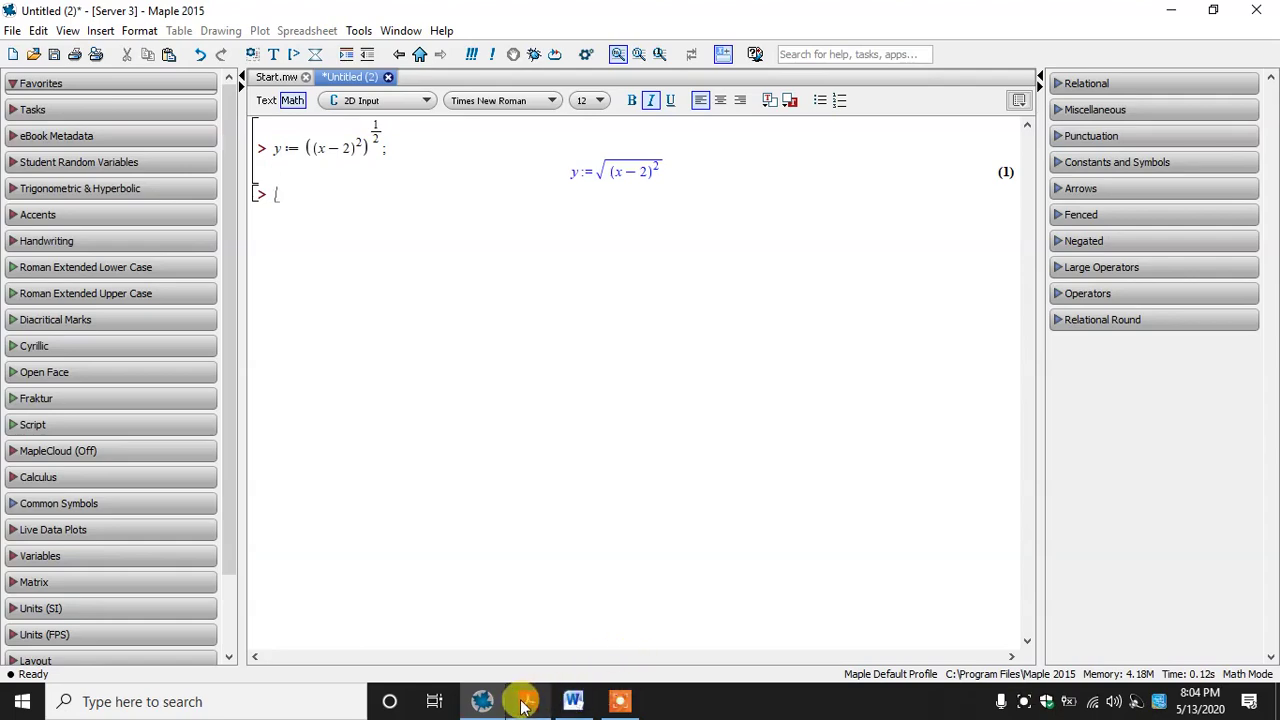
# Step: Copy assume(x>2); from the Maple book PDF, review the X interval in Word, and execute the command in the Maple worksheet
pyautogui.click(527, 701)
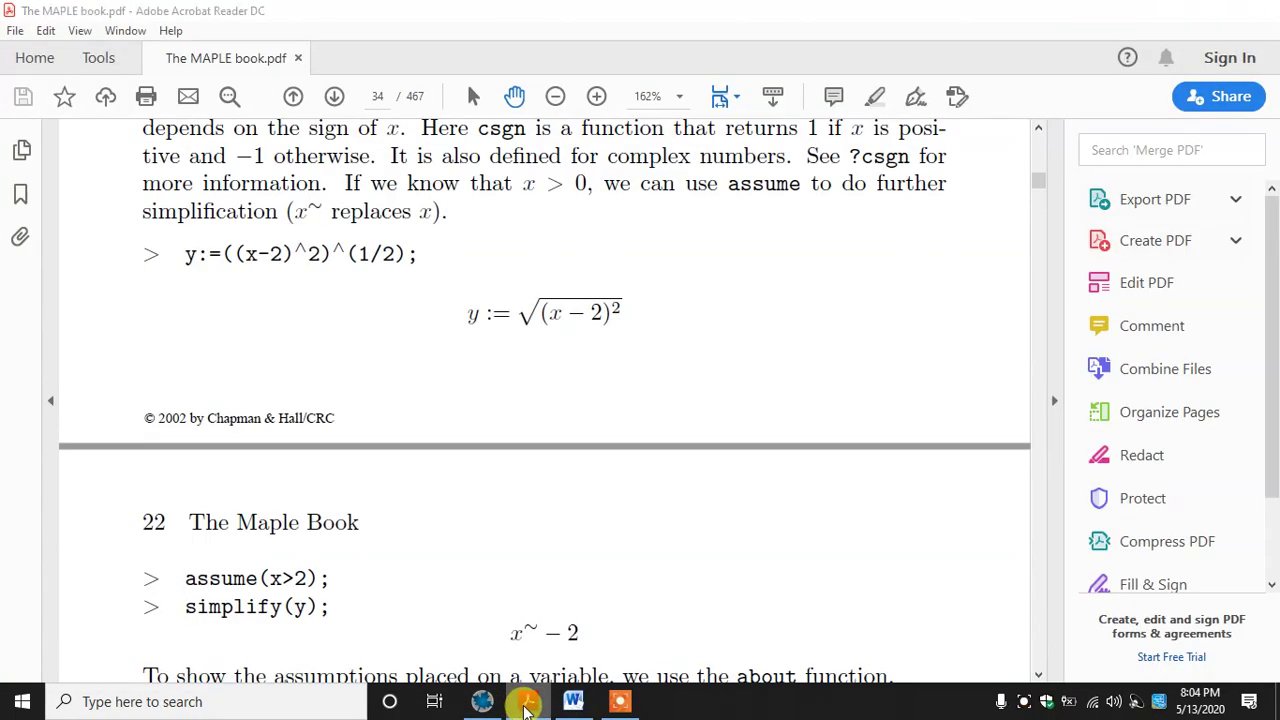
pyautogui.click(525, 705)
pyautogui.click(525, 705)
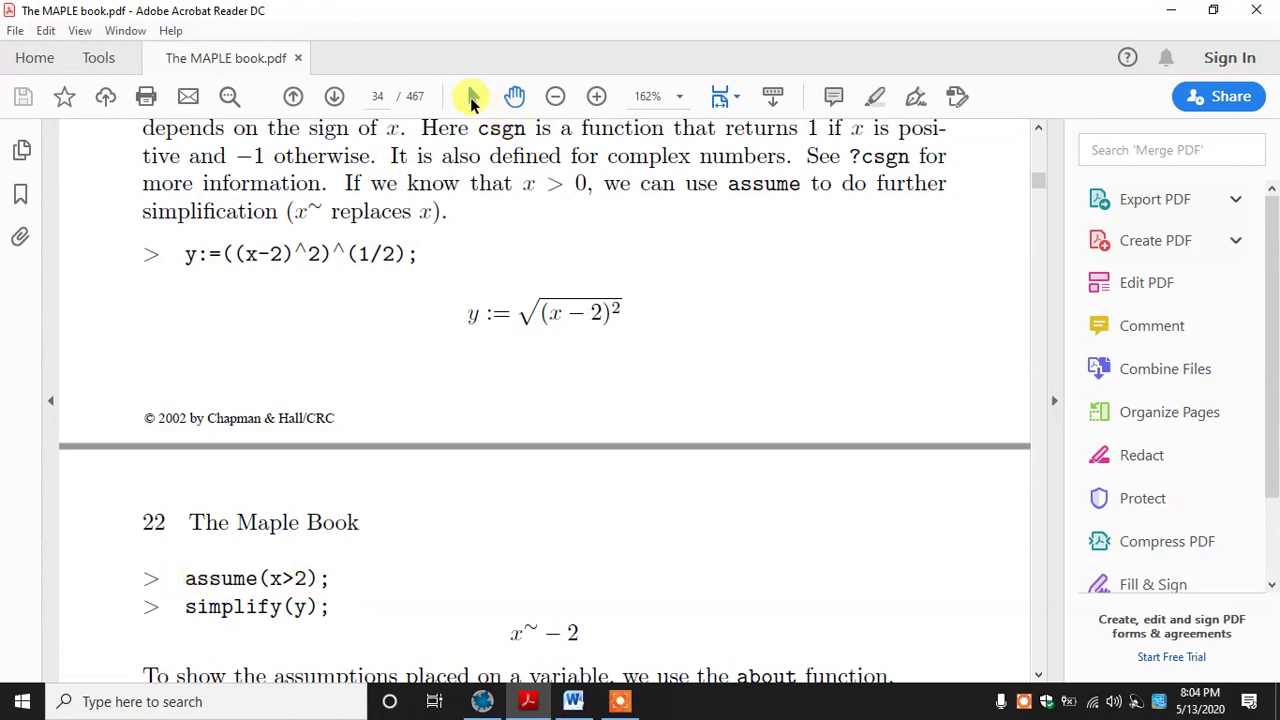
pyautogui.click(472, 97)
pyautogui.moveTo(185, 579); pyautogui.dragTo(344, 579)
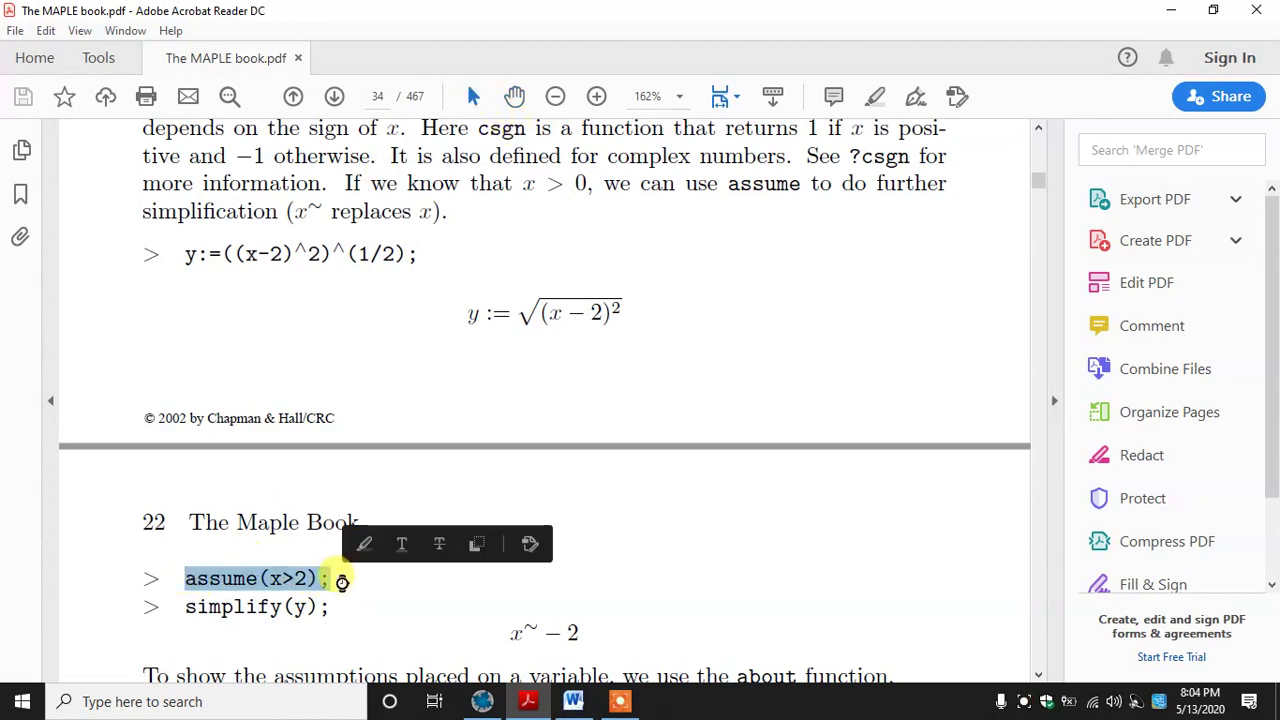
pyautogui.click(572, 705)
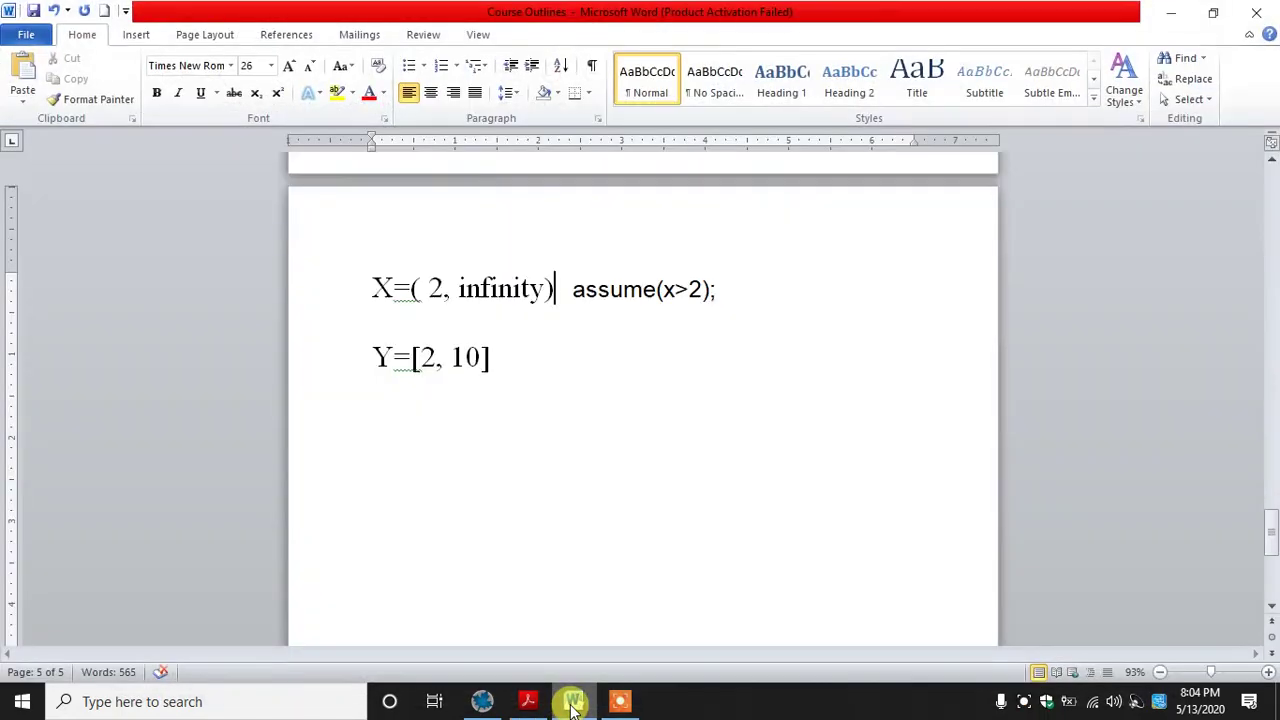
pyautogui.click(574, 705)
pyautogui.click(574, 705)
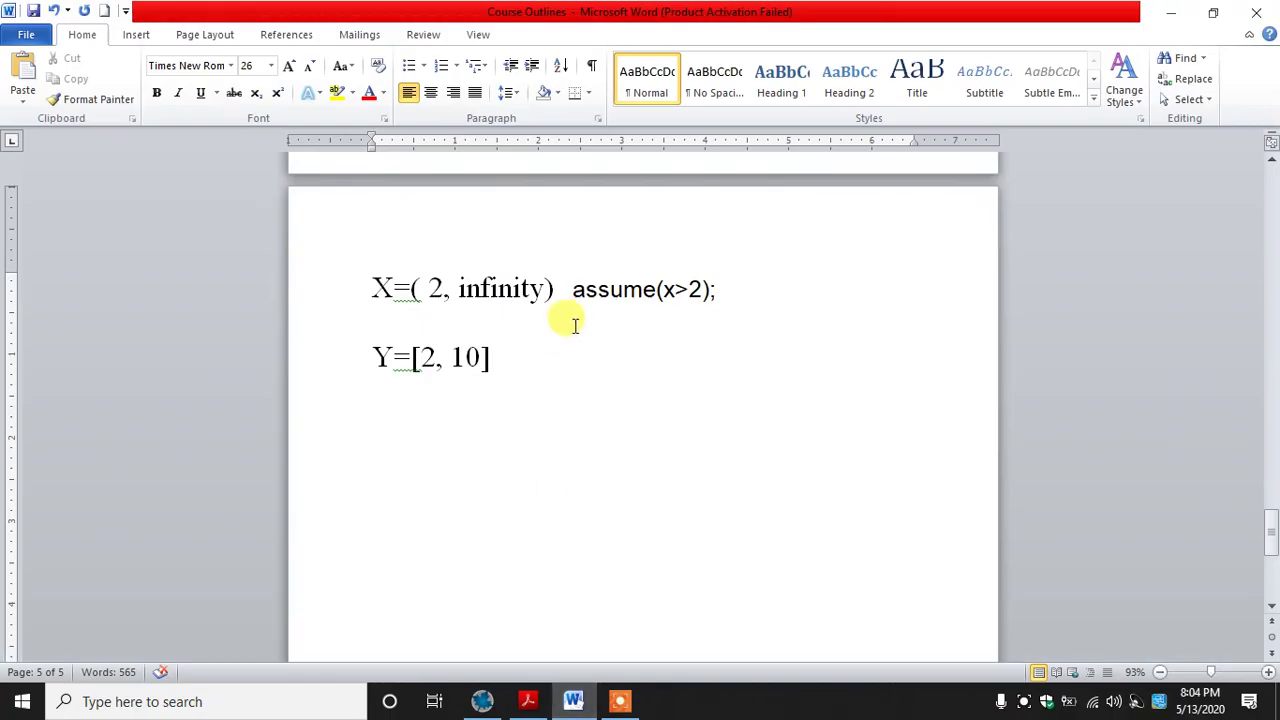
pyautogui.moveTo(374, 289); pyautogui.dragTo(548, 290)
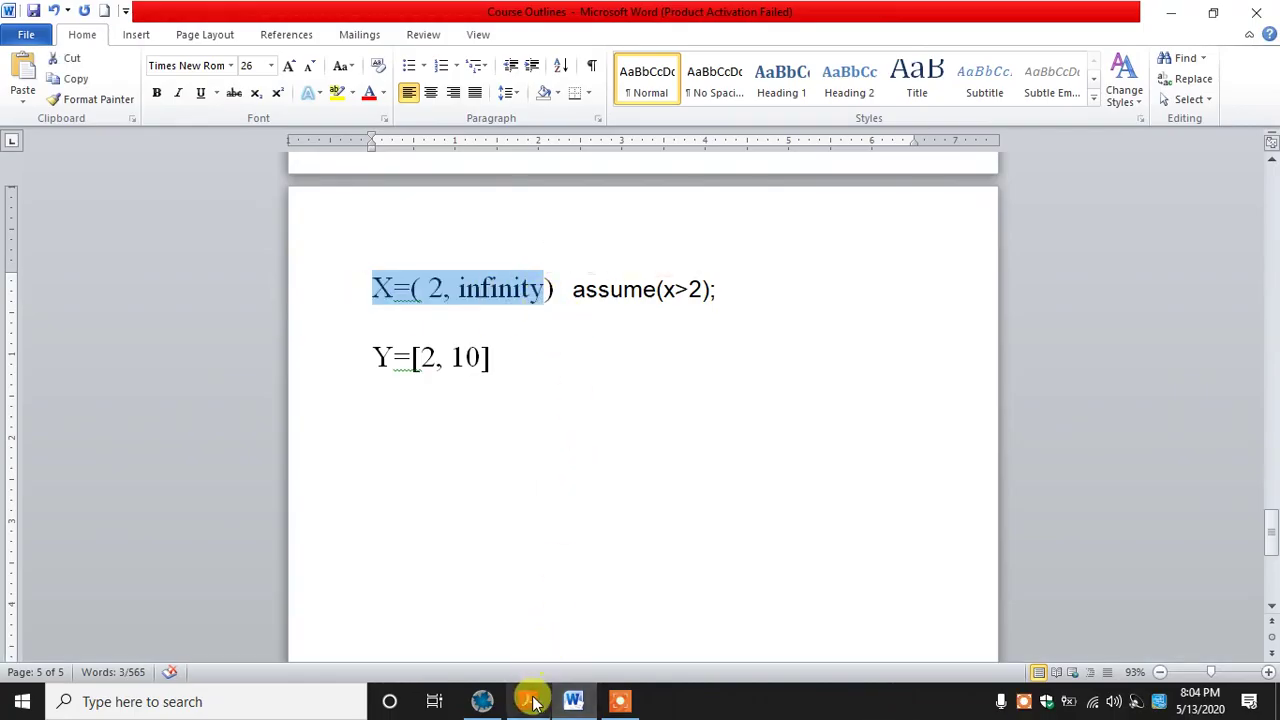
pyautogui.click(481, 700)
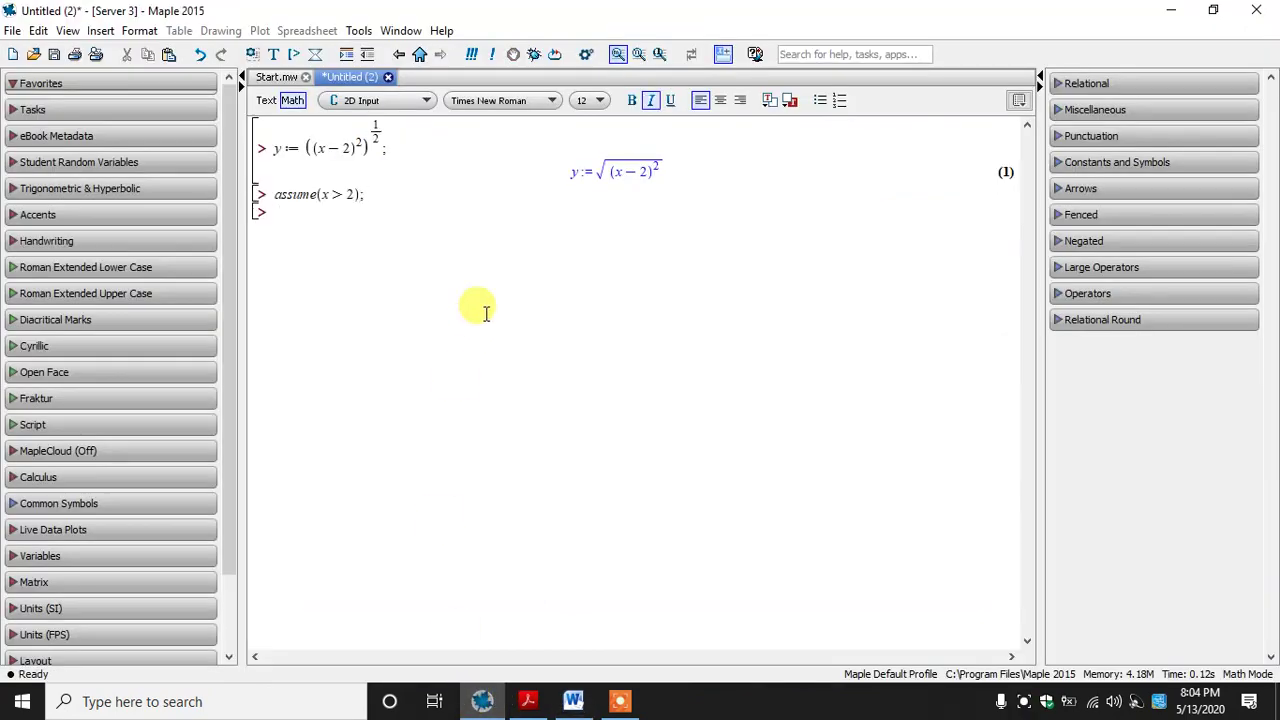
# Step: Copy simplify(y); from the Maple book PDF and execute it below the assume command in the Maple worksheet
pyautogui.click(526, 699)
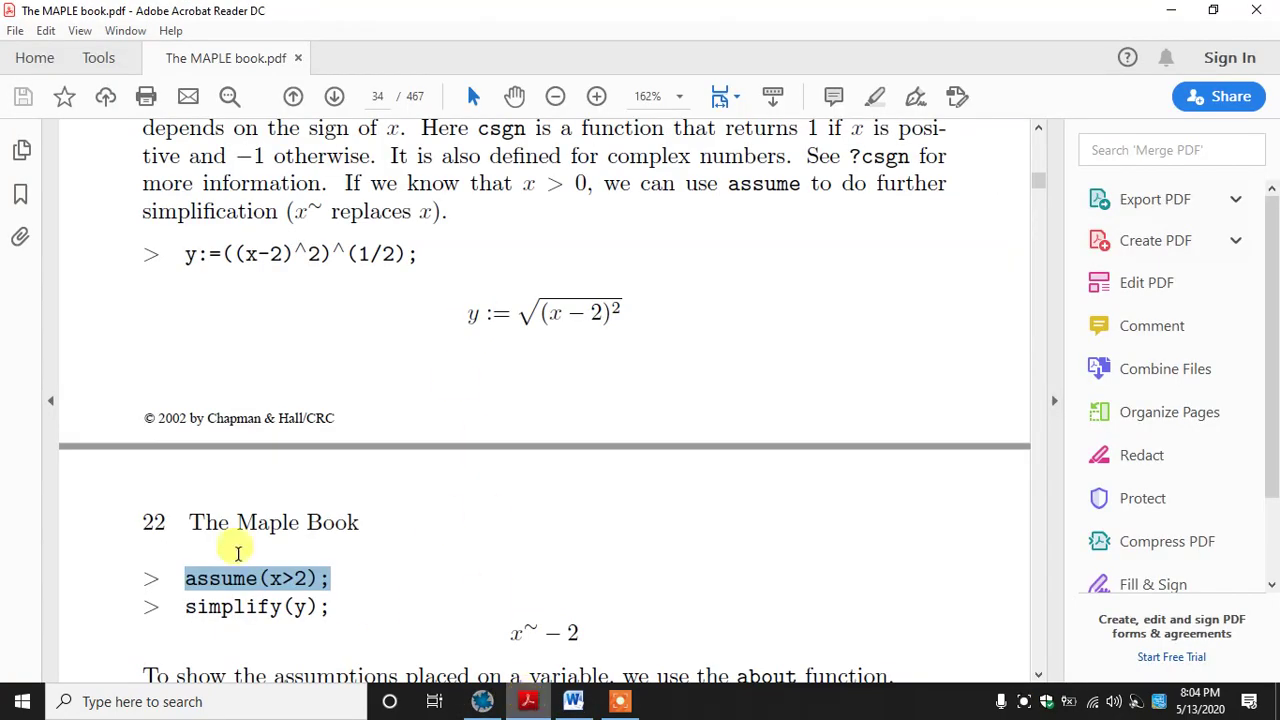
pyautogui.moveTo(184, 606); pyautogui.dragTo(334, 606)
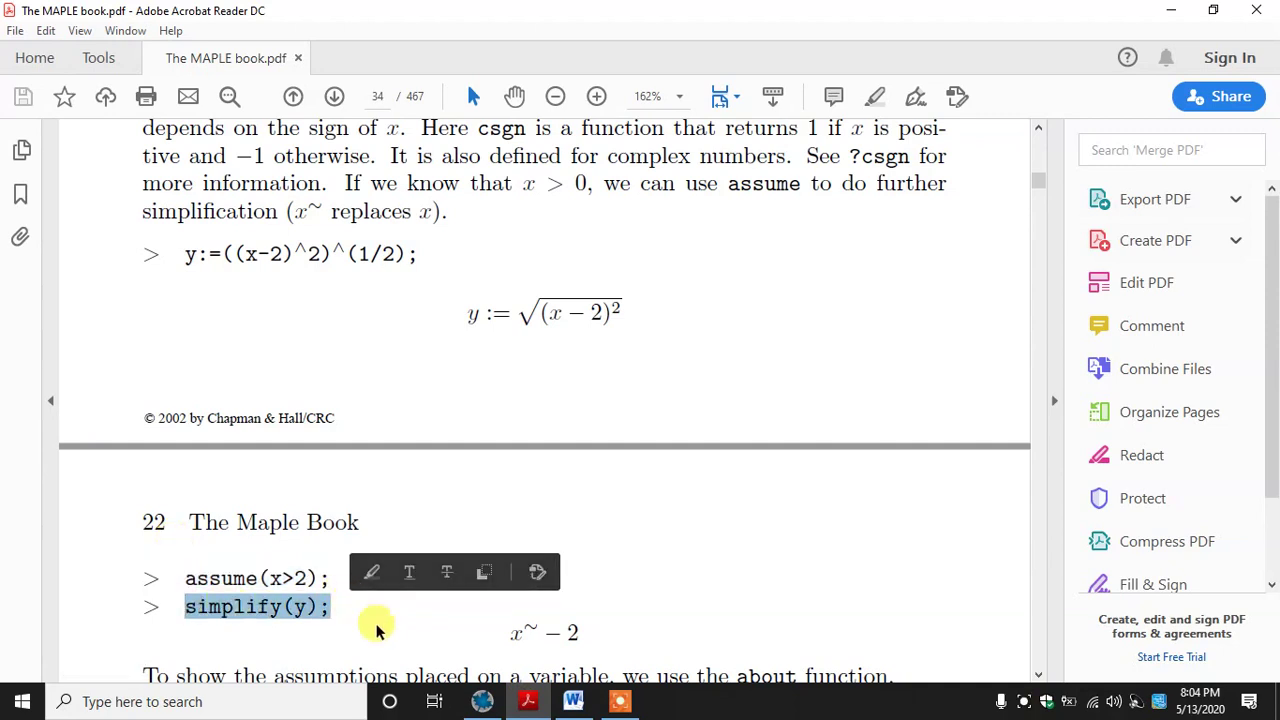
pyautogui.hotkey('ctrl', 'c')
pyautogui.click(481, 700)
pyautogui.hotkey('ctrl', 'v')
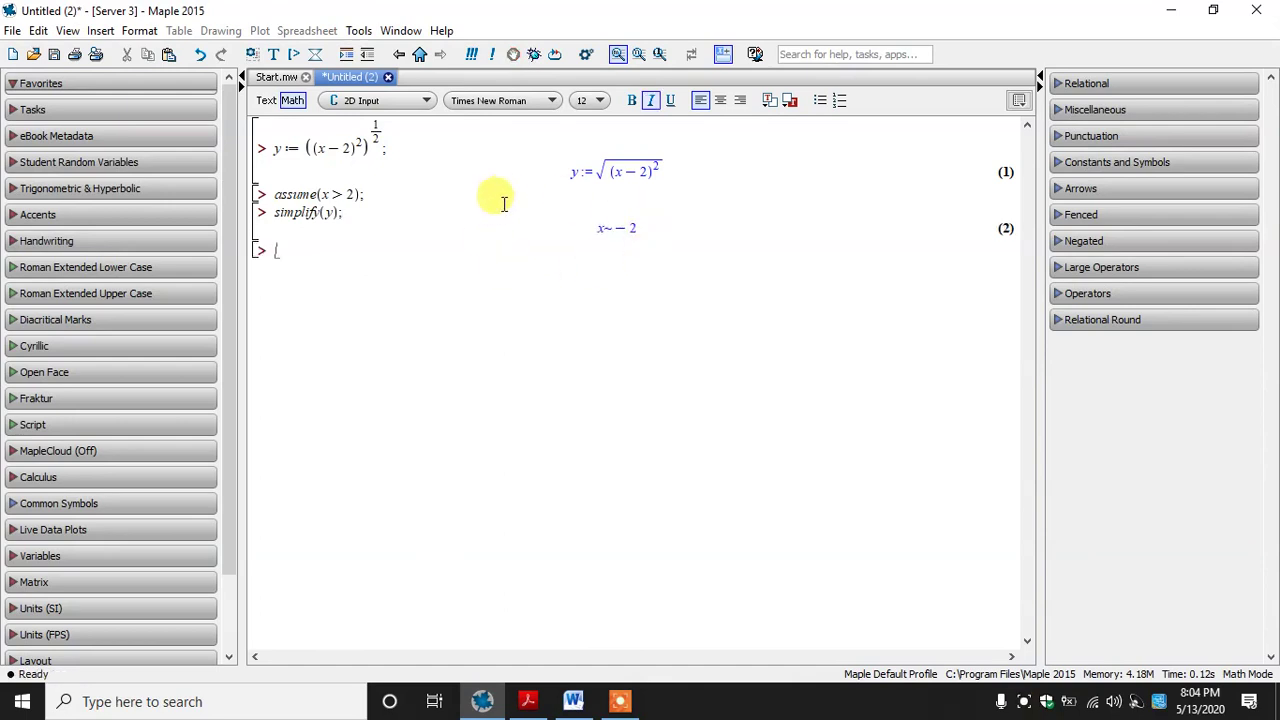
# Step: Examine the simplified output of y, comparing its x~ and 2 terms with the x > 2 condition in the assume command
pyautogui.moveTo(598, 230); pyautogui.dragTo(640, 233)
pyautogui.click(638, 245)
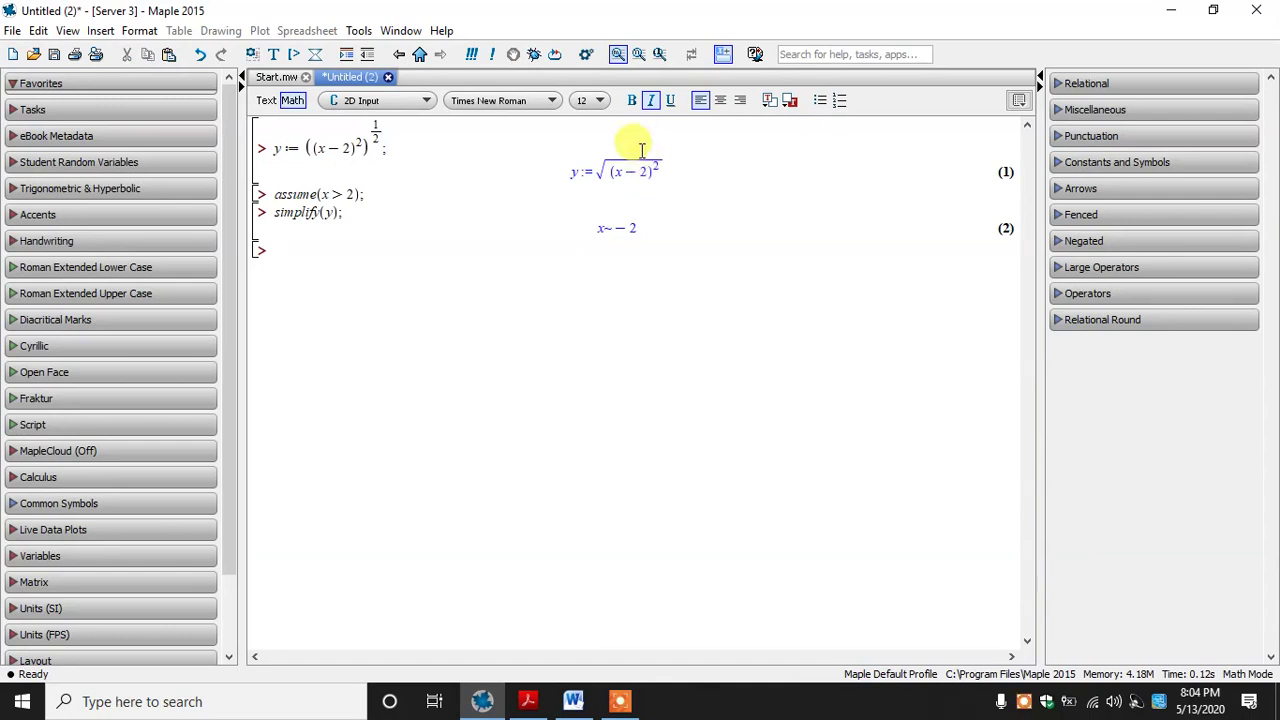
pyautogui.click(606, 228)
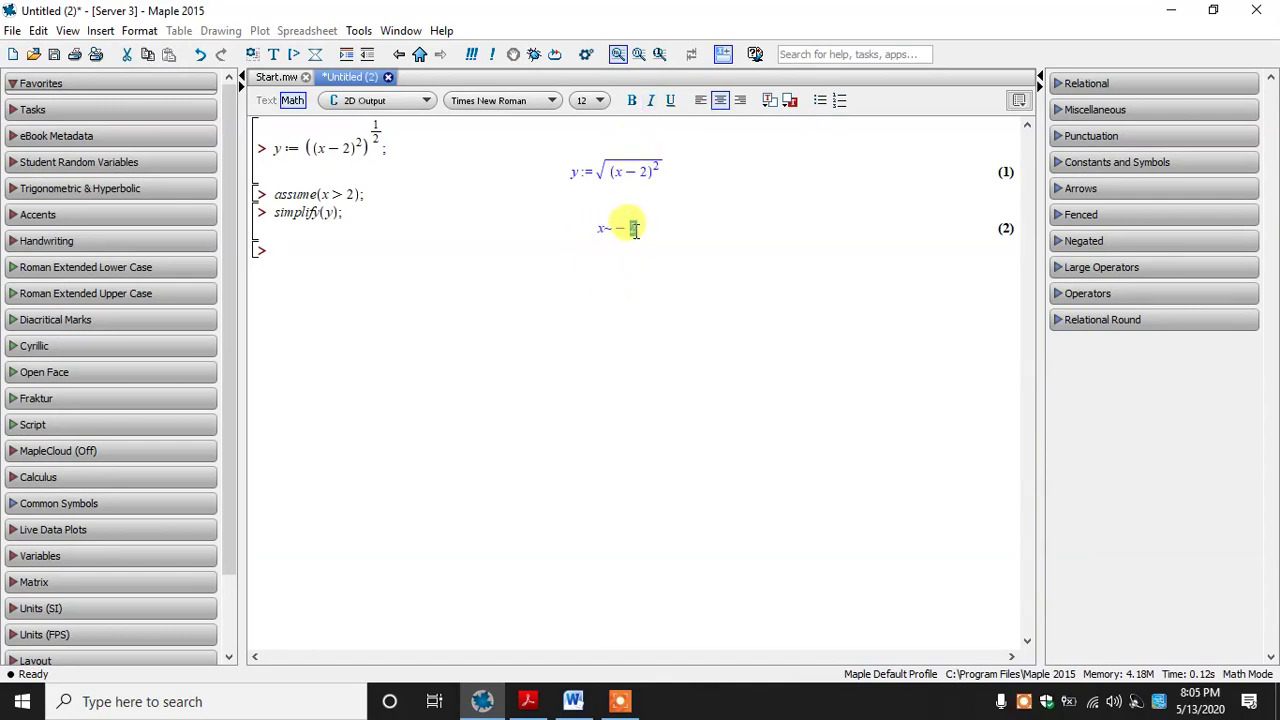
pyautogui.click(603, 229)
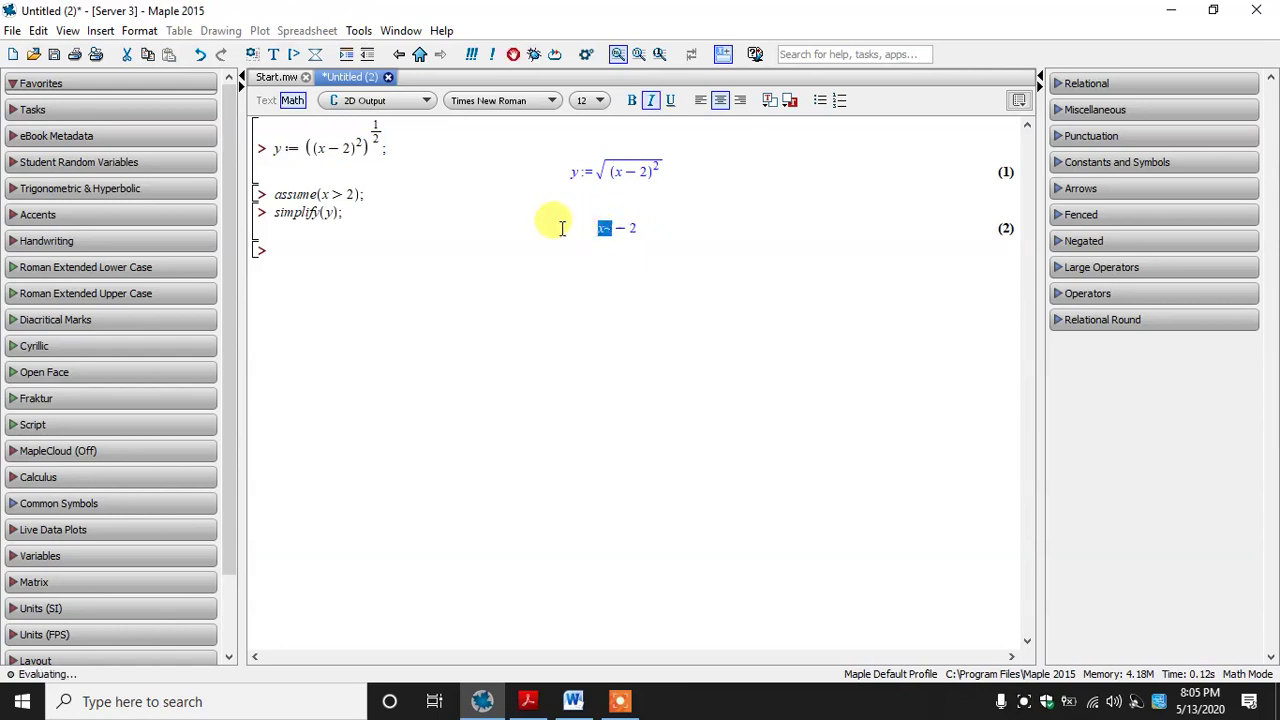
pyautogui.click(328, 195)
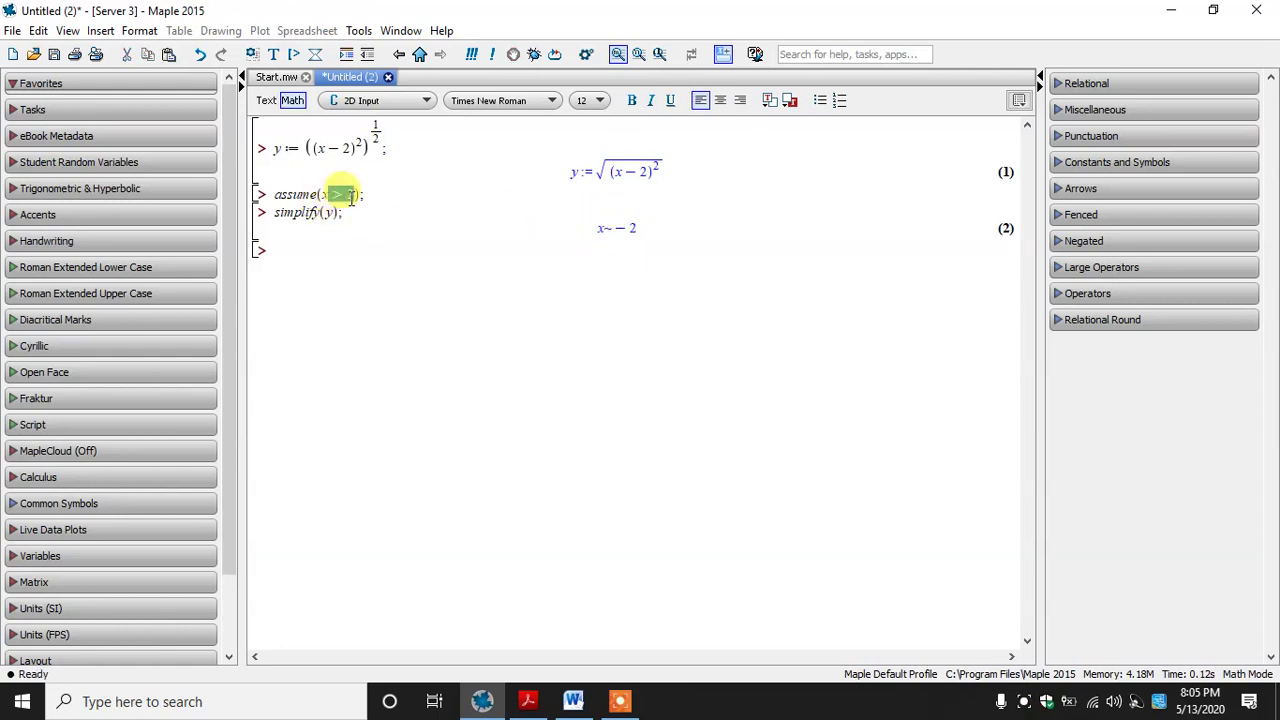
pyautogui.click(603, 228)
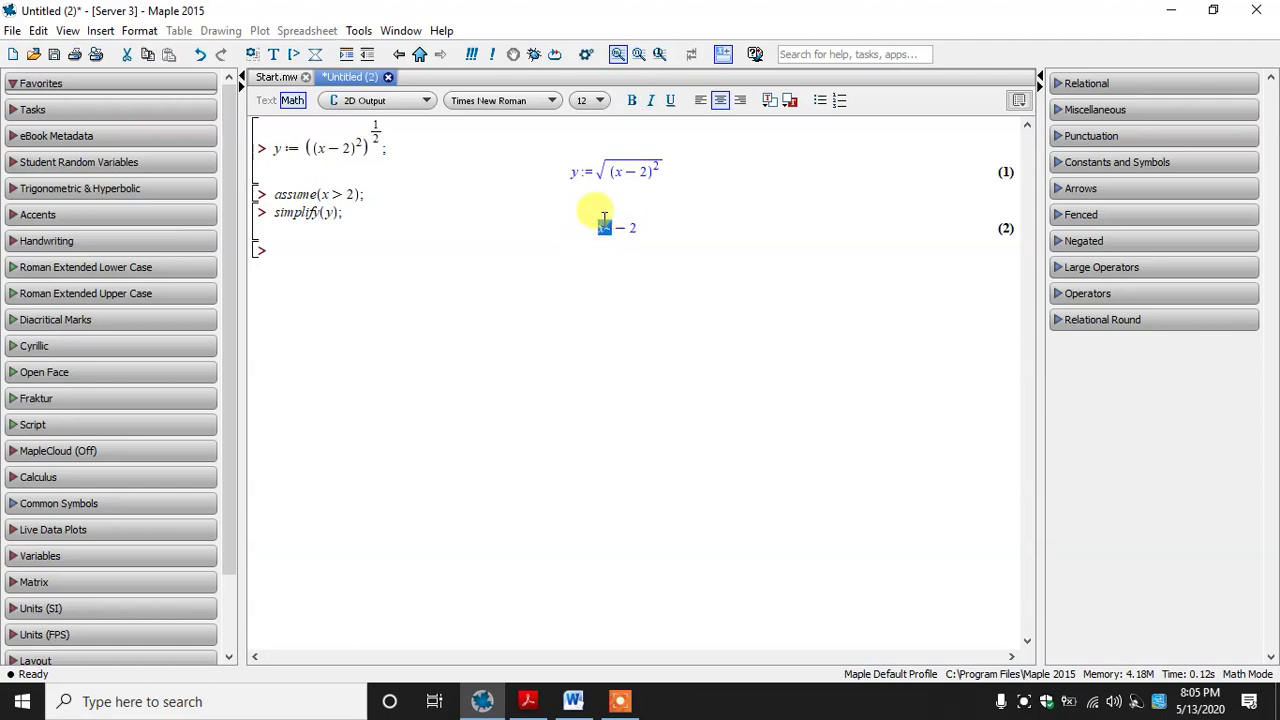
pyautogui.click(446, 244)
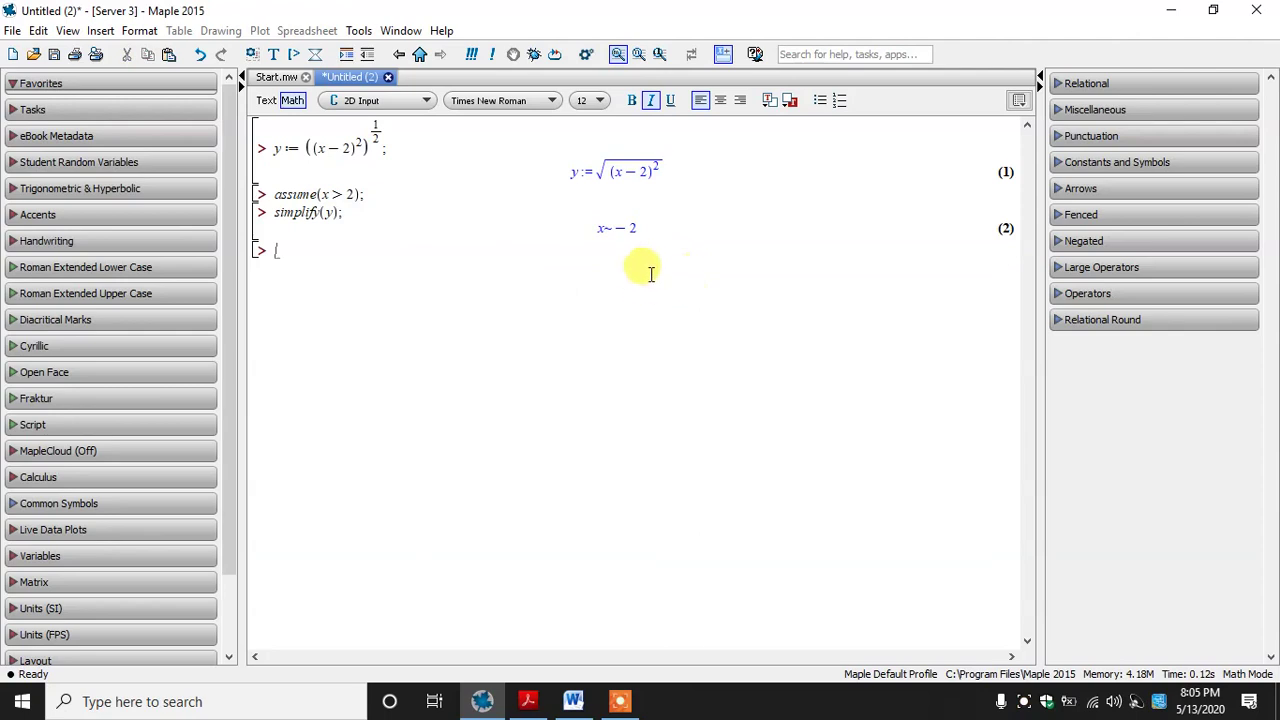
pyautogui.click(603, 228)
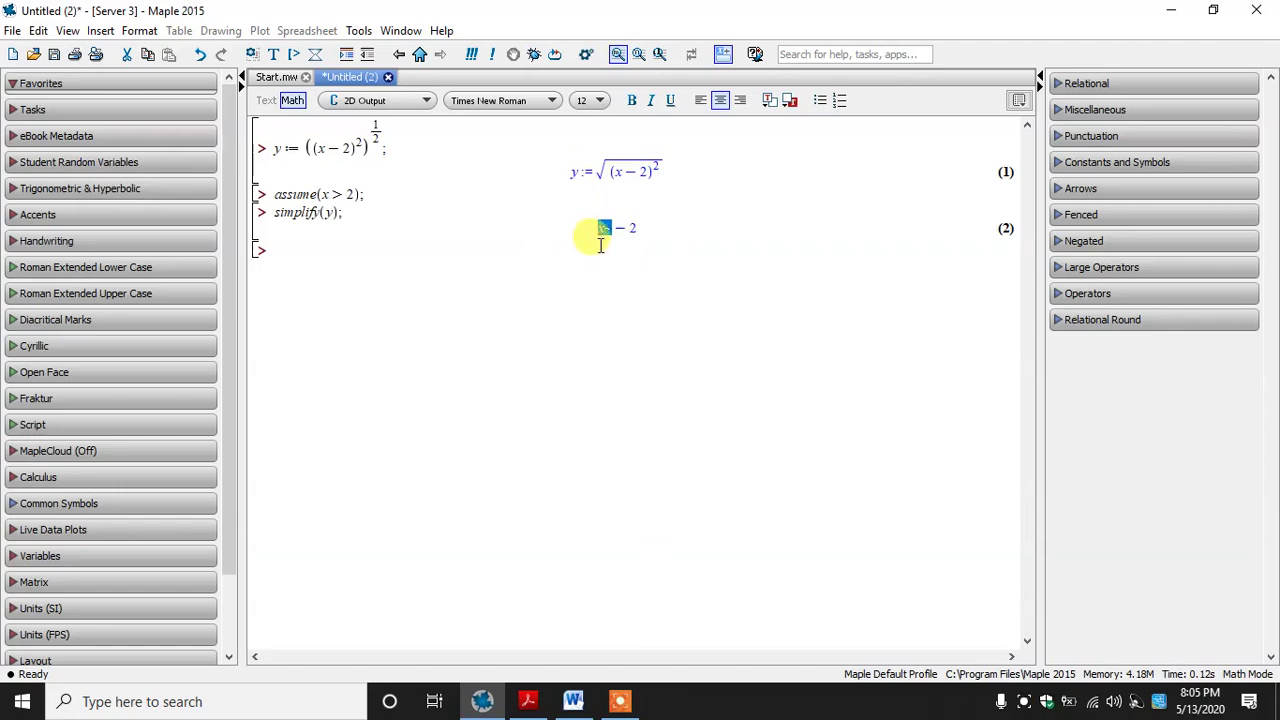
pyautogui.click(620, 252)
# Step: Switch to the Maple book PDF and read the about(x); example and the passage on removing the assumption on x
pyautogui.click(527, 701)
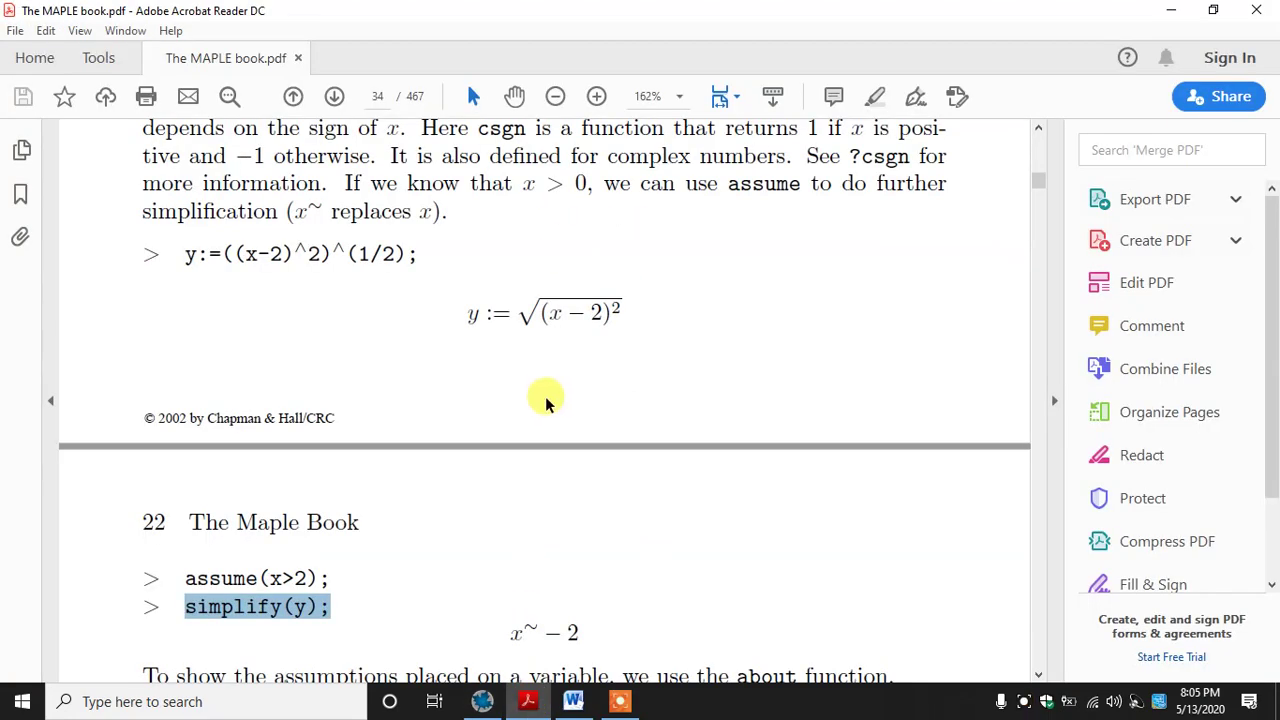
pyautogui.click(517, 98)
pyautogui.moveTo(526, 429); pyautogui.dragTo(526, 262)
pyautogui.moveTo(587, 573); pyautogui.dragTo(555, 371)
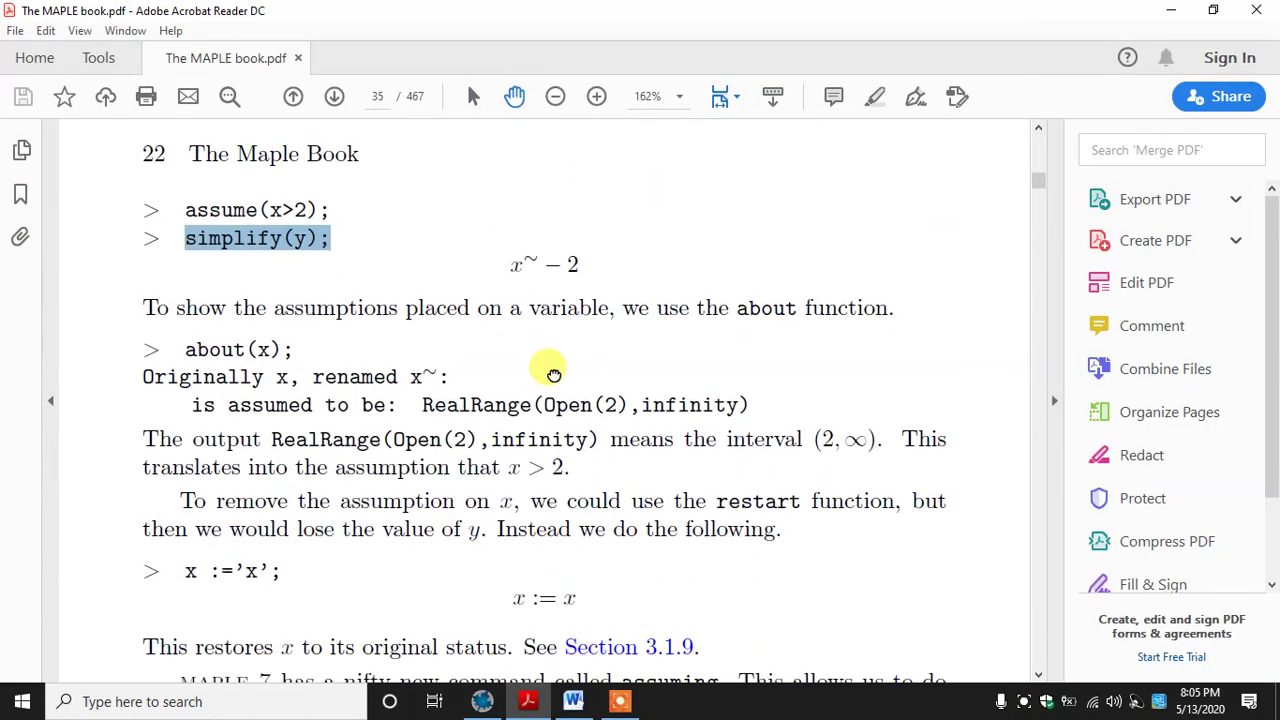
pyautogui.scroll(-1, 594, 486)
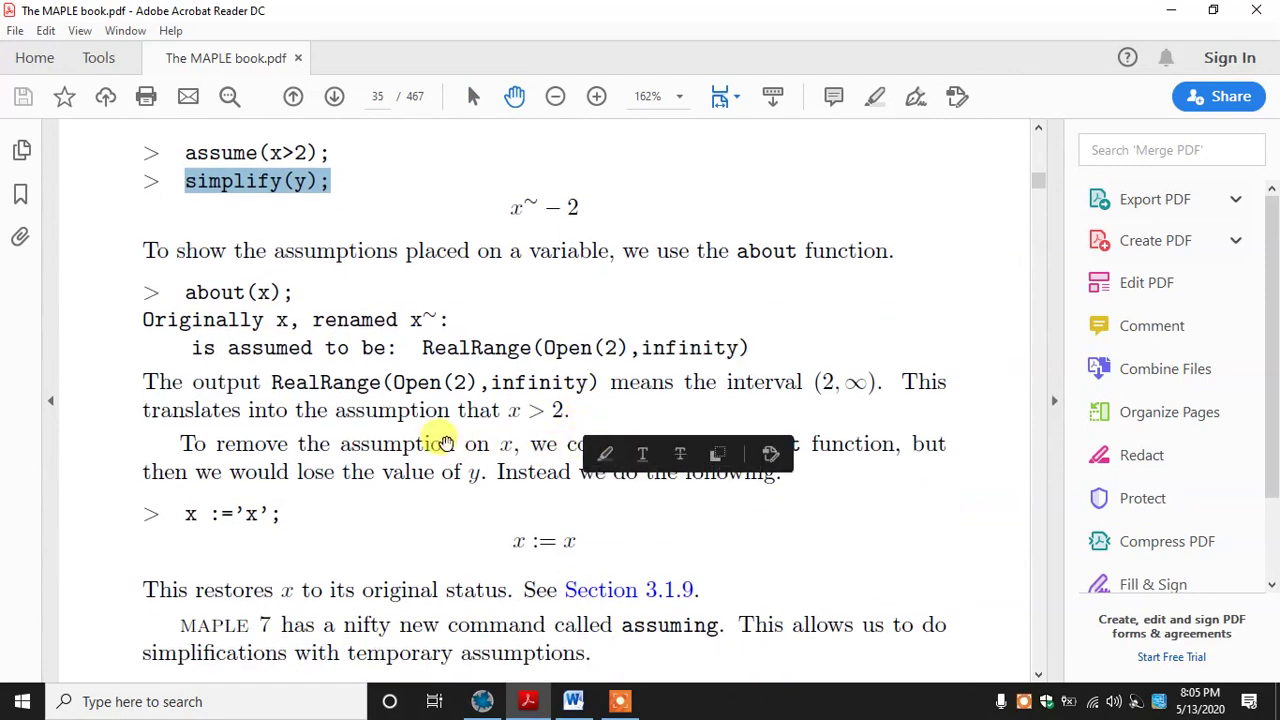
pyautogui.scroll(1, 455, 485)
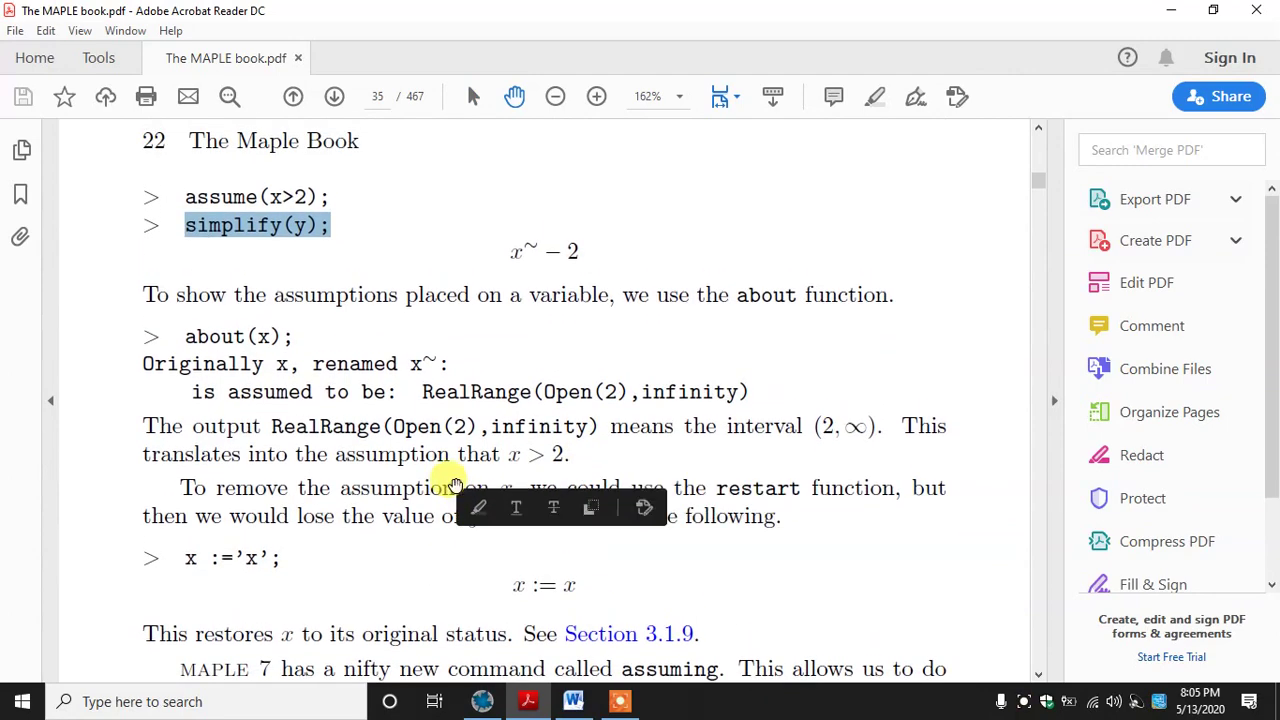
# Step: Switch to the Maple worksheet and execute about(x) at the prompt below the simplify(y) result
pyautogui.click(573, 701)
pyautogui.click(527, 701)
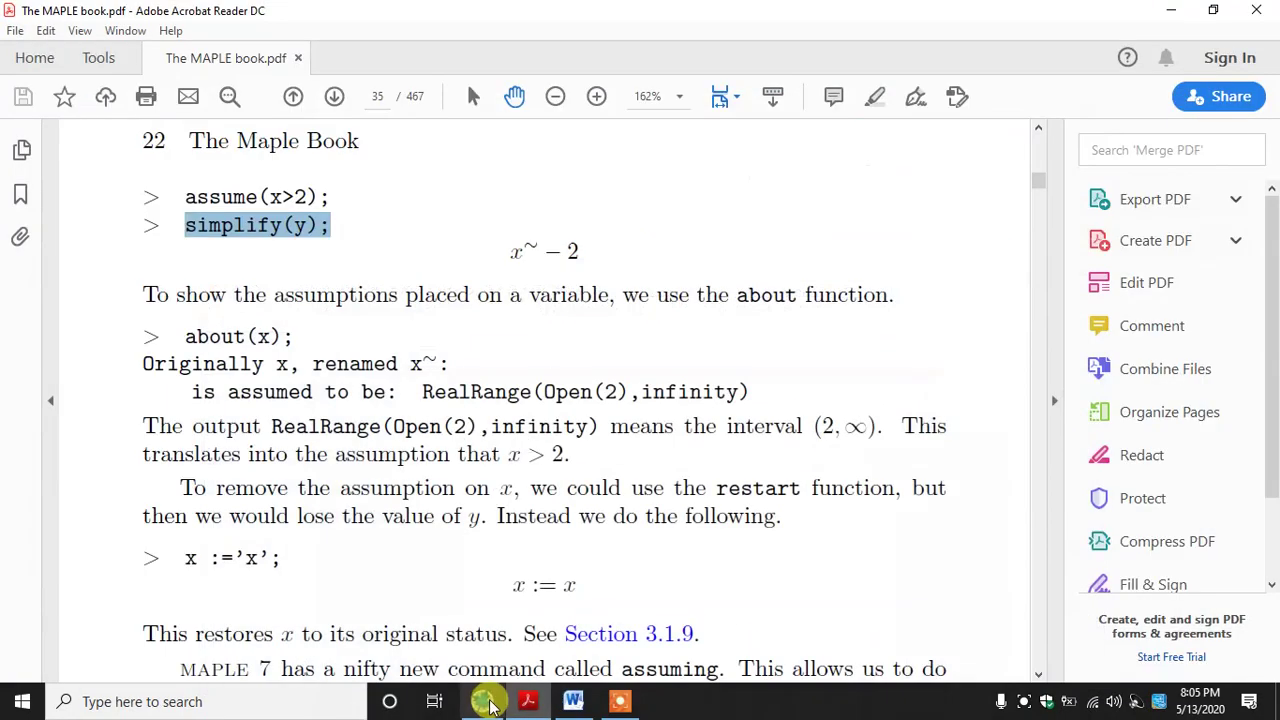
pyautogui.click(483, 703)
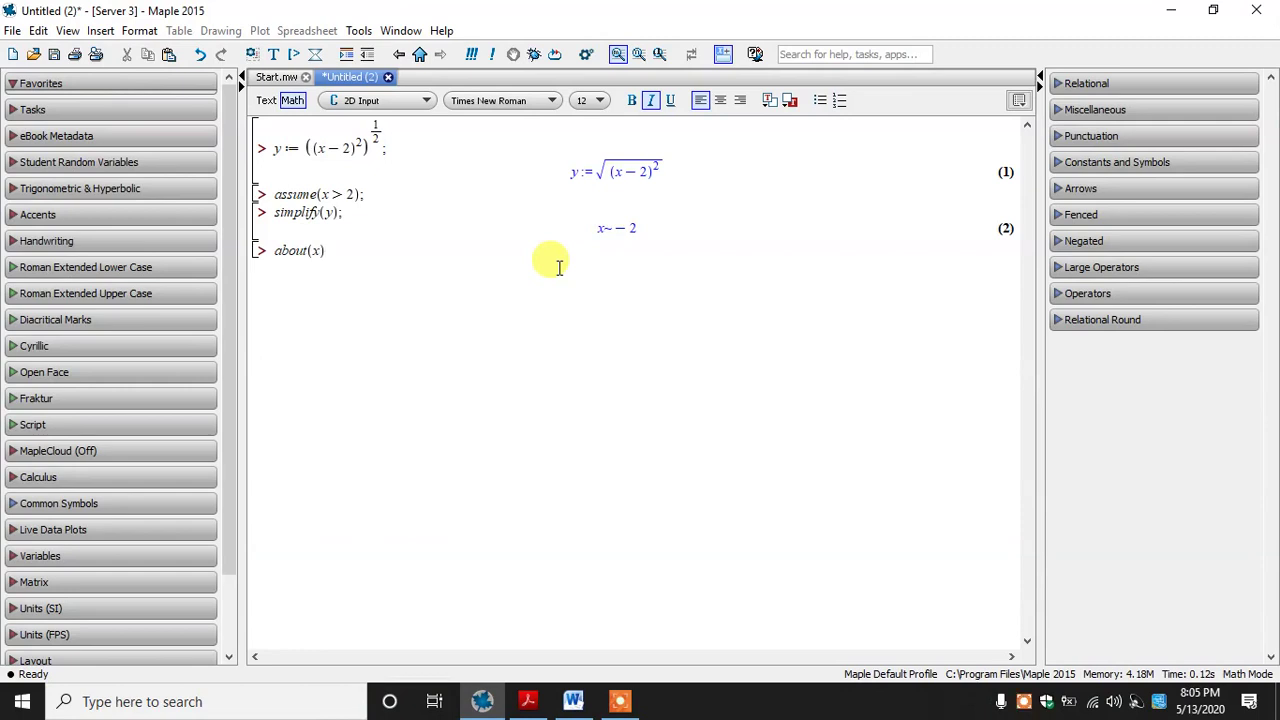
pyautogui.press('Return')
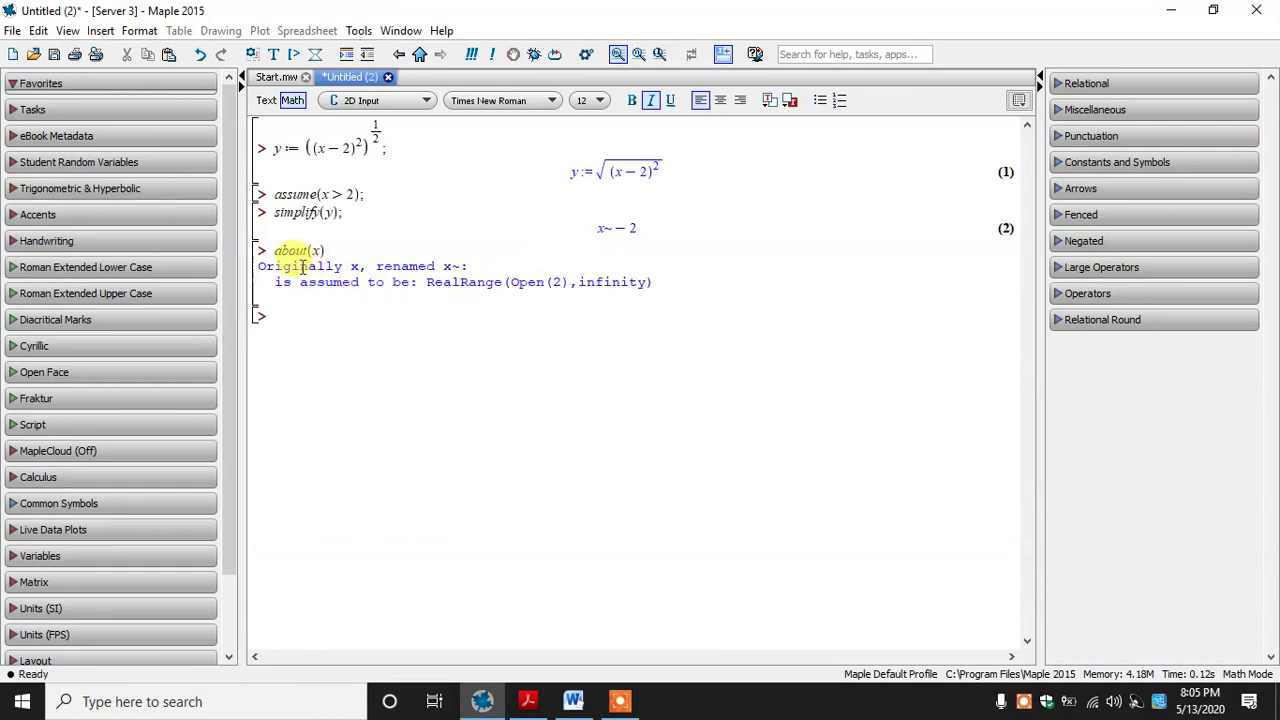
# Step: Examine the about(x) output, relating the renamed variable and its RealRange interval to x~ in the simplified expression
pyautogui.moveTo(368, 264); pyautogui.dragTo(468, 265)
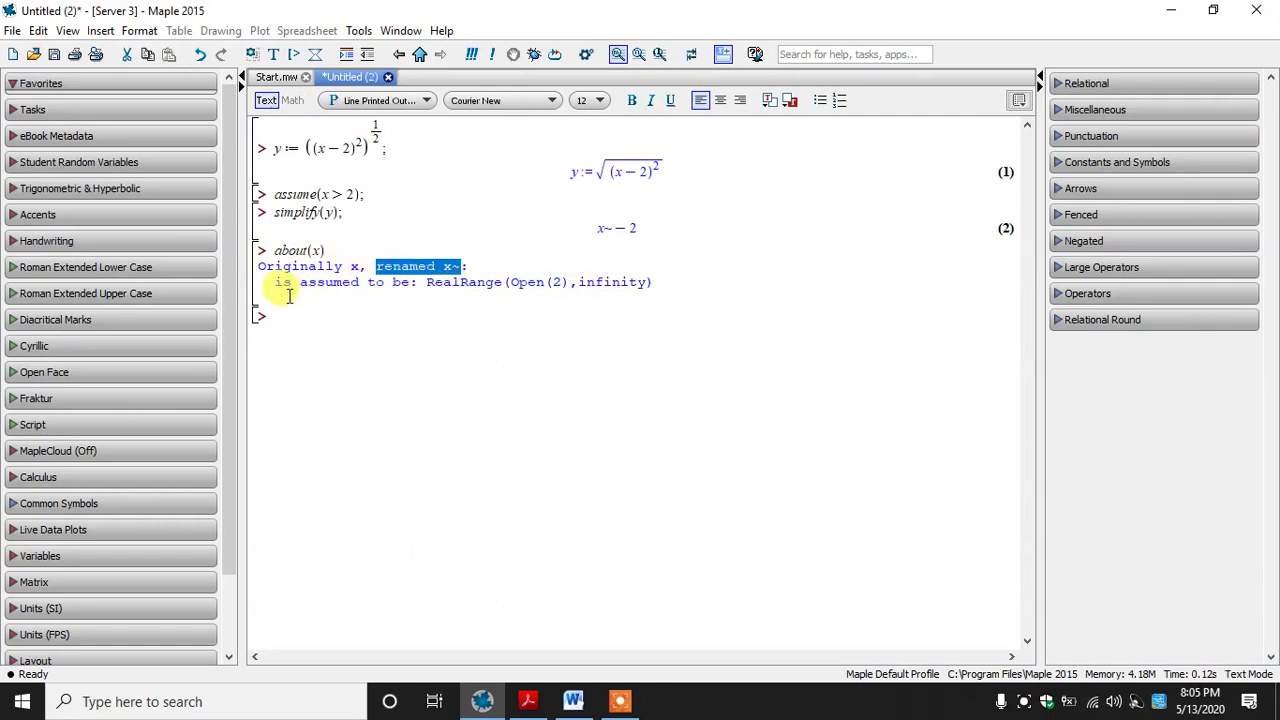
pyautogui.moveTo(277, 284); pyautogui.dragTo(430, 287)
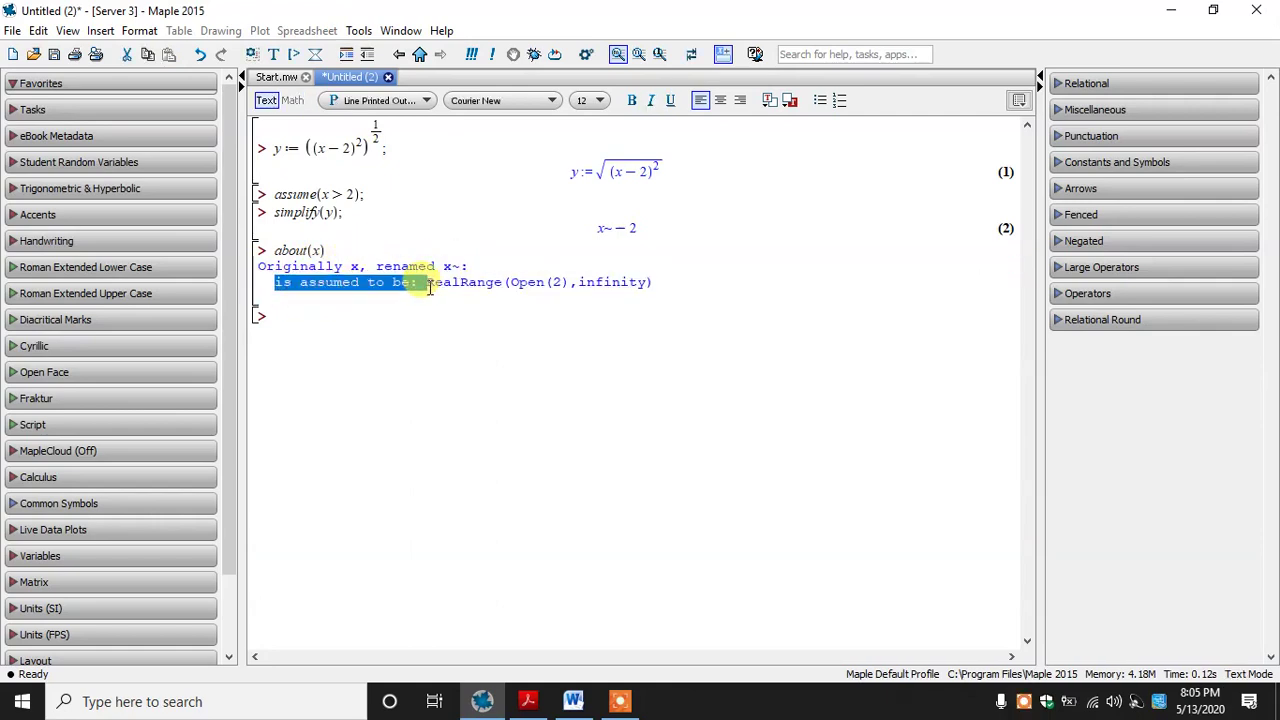
pyautogui.click(430, 287)
pyautogui.moveTo(514, 286); pyautogui.dragTo(652, 282)
pyautogui.click(531, 303)
pyautogui.moveTo(595, 222); pyautogui.dragTo(611, 229)
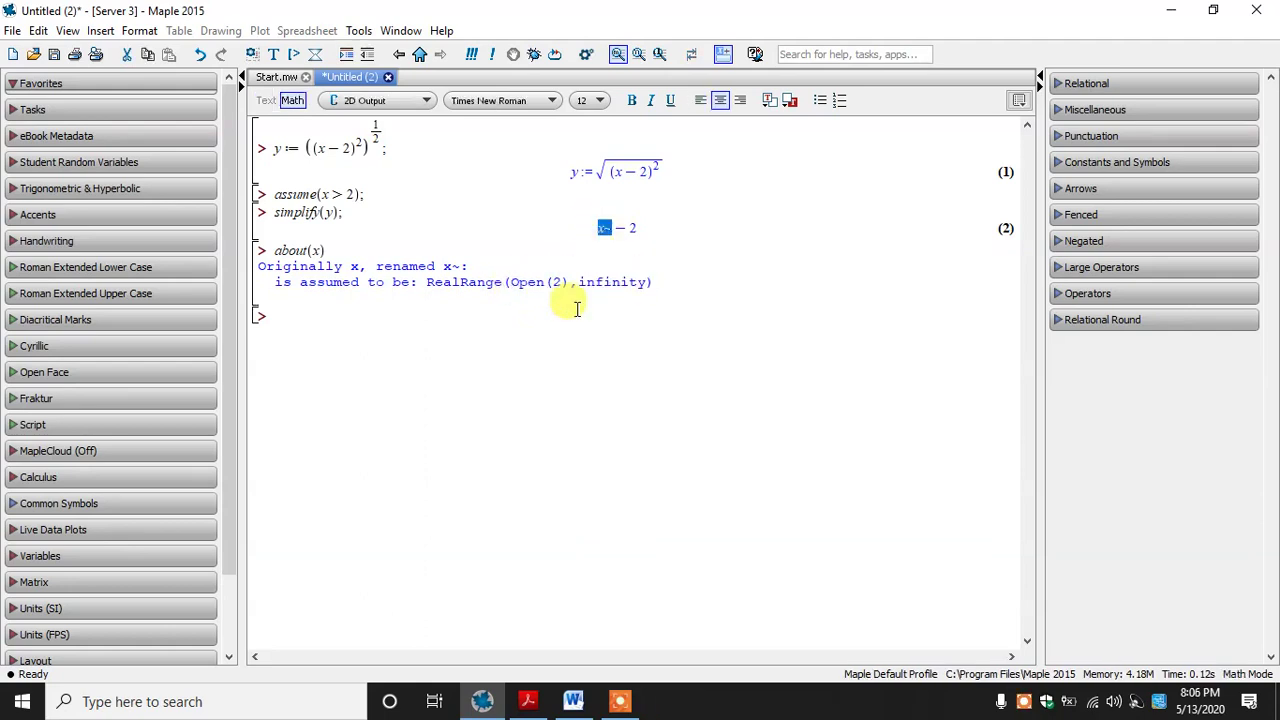
pyautogui.moveTo(474, 297); pyautogui.dragTo(468, 314)
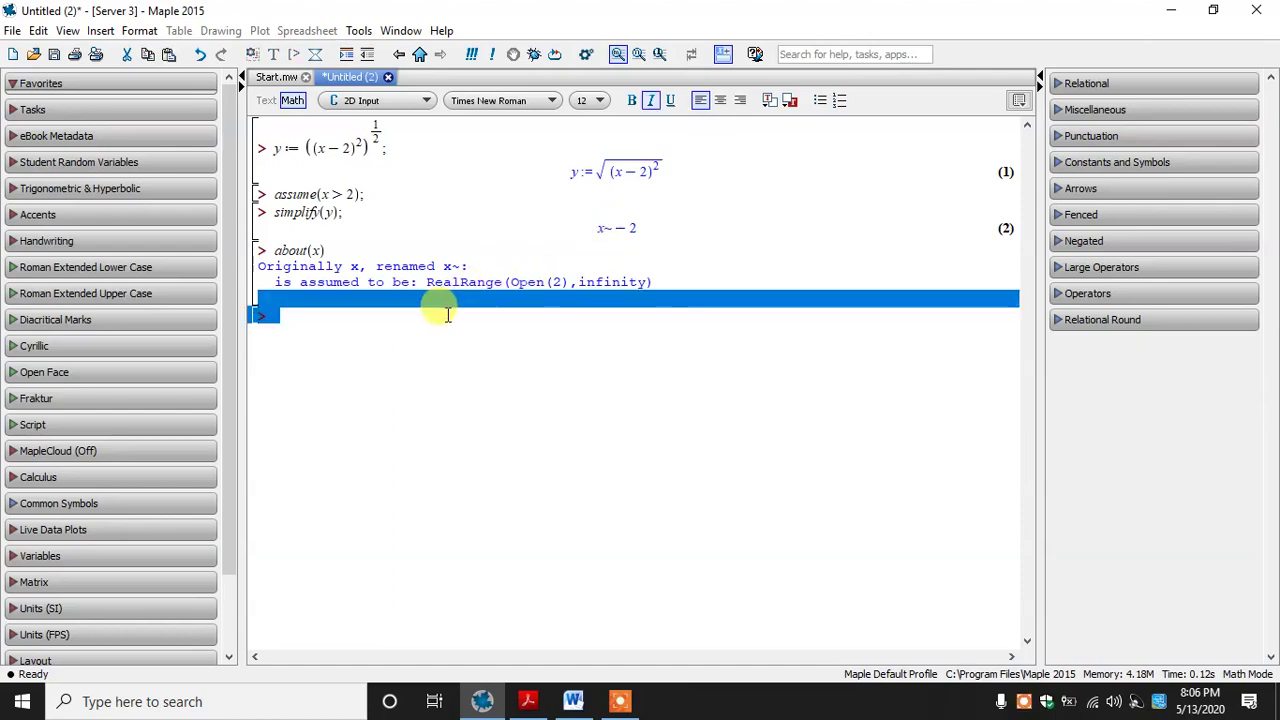
pyautogui.click(448, 315)
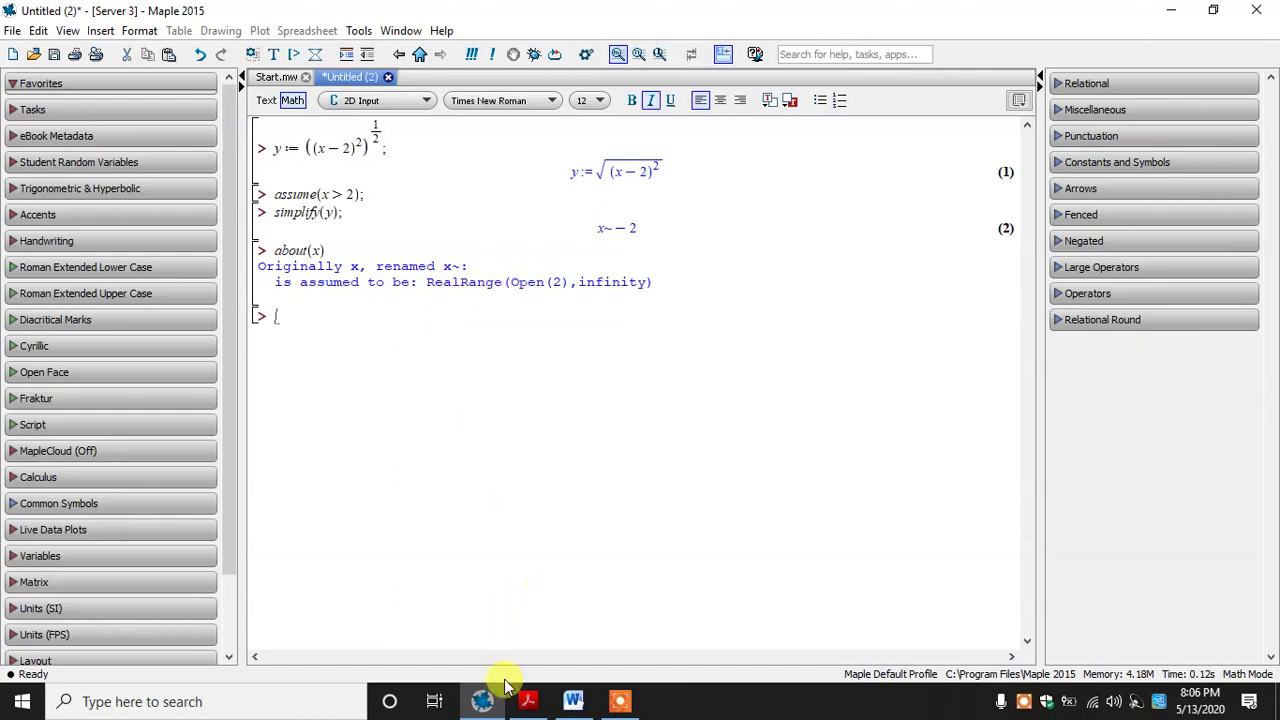
# Step: Return to the Maple book PDF and read page 22 from the assume example to the restart alternative for removing the assumption
pyautogui.click(528, 701)
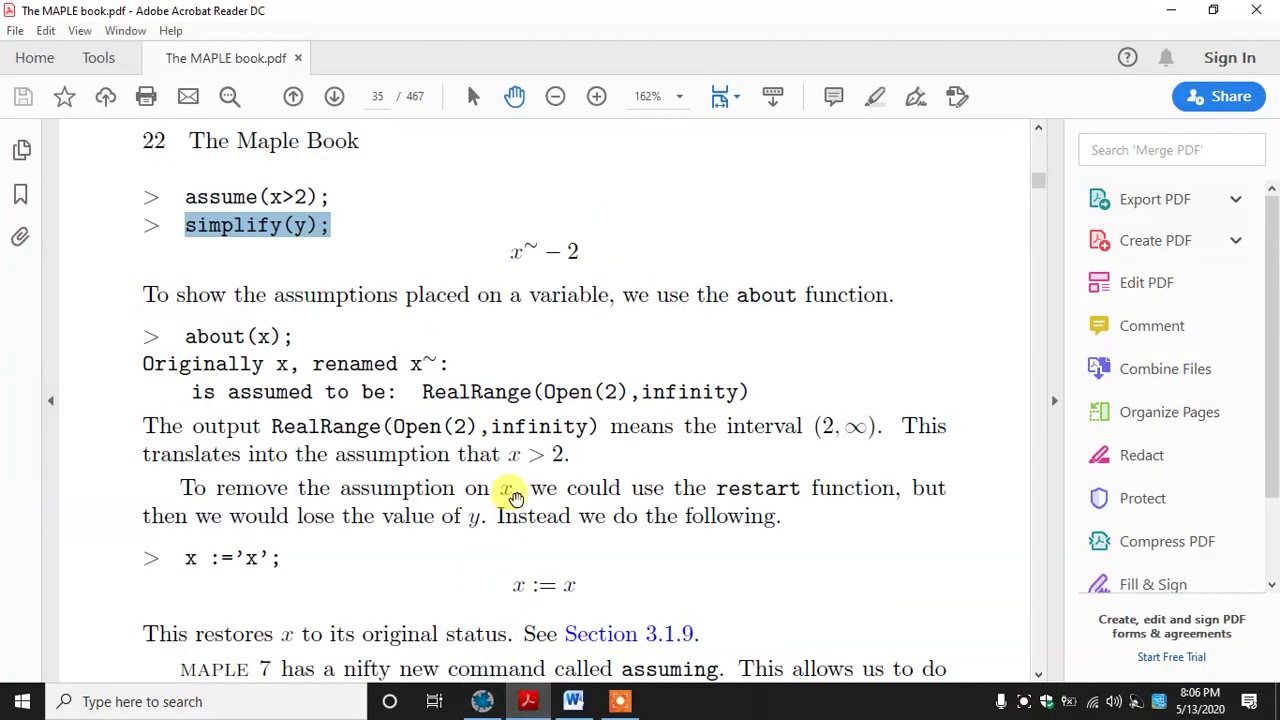
pyautogui.scroll(-3, 500, 491)
pyautogui.scroll(-2, 500, 337)
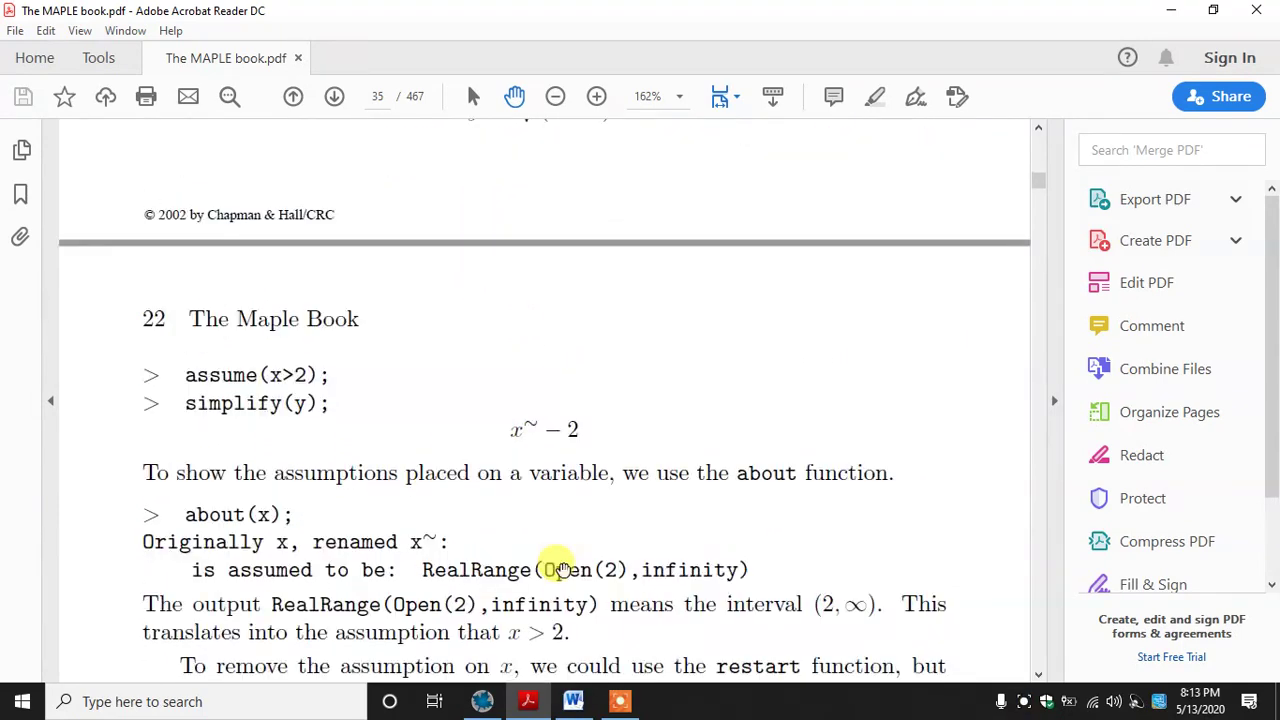
pyautogui.scroll(-1, 555, 556)
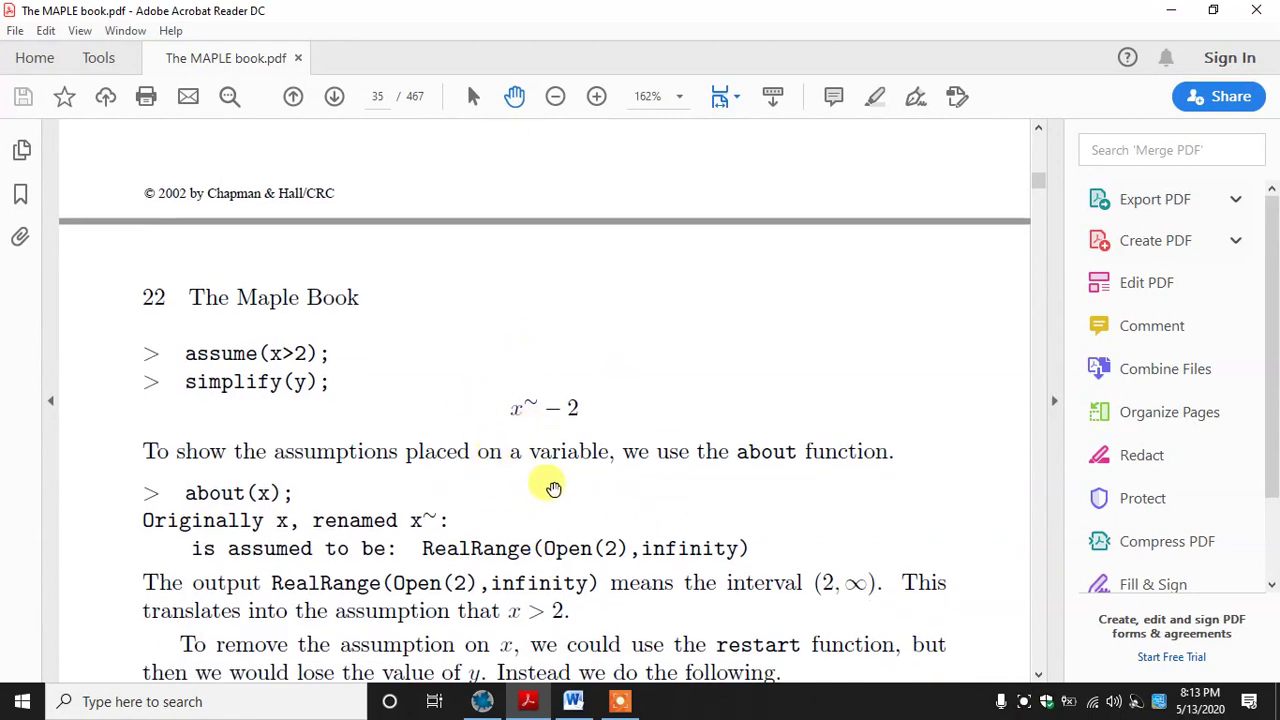
pyautogui.scroll(-1, 548, 480)
pyautogui.scroll(-3, 523, 380)
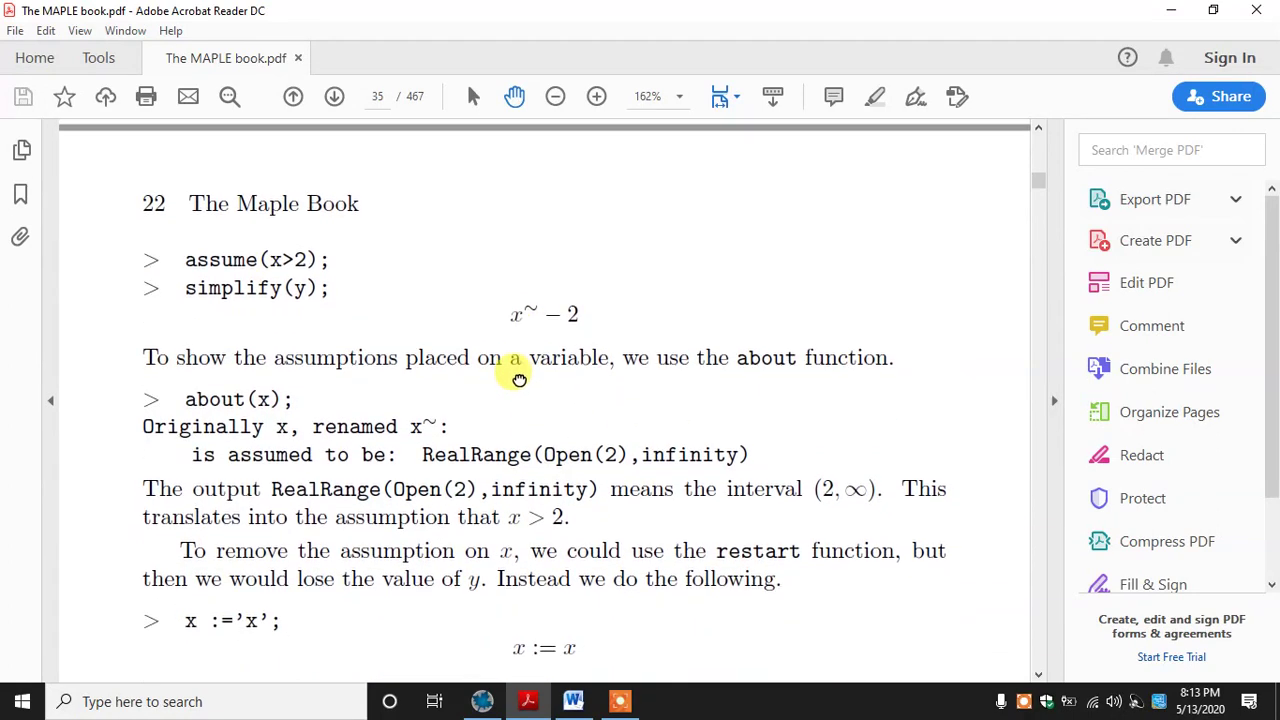
pyautogui.moveTo(521, 385); pyautogui.dragTo(519, 355)
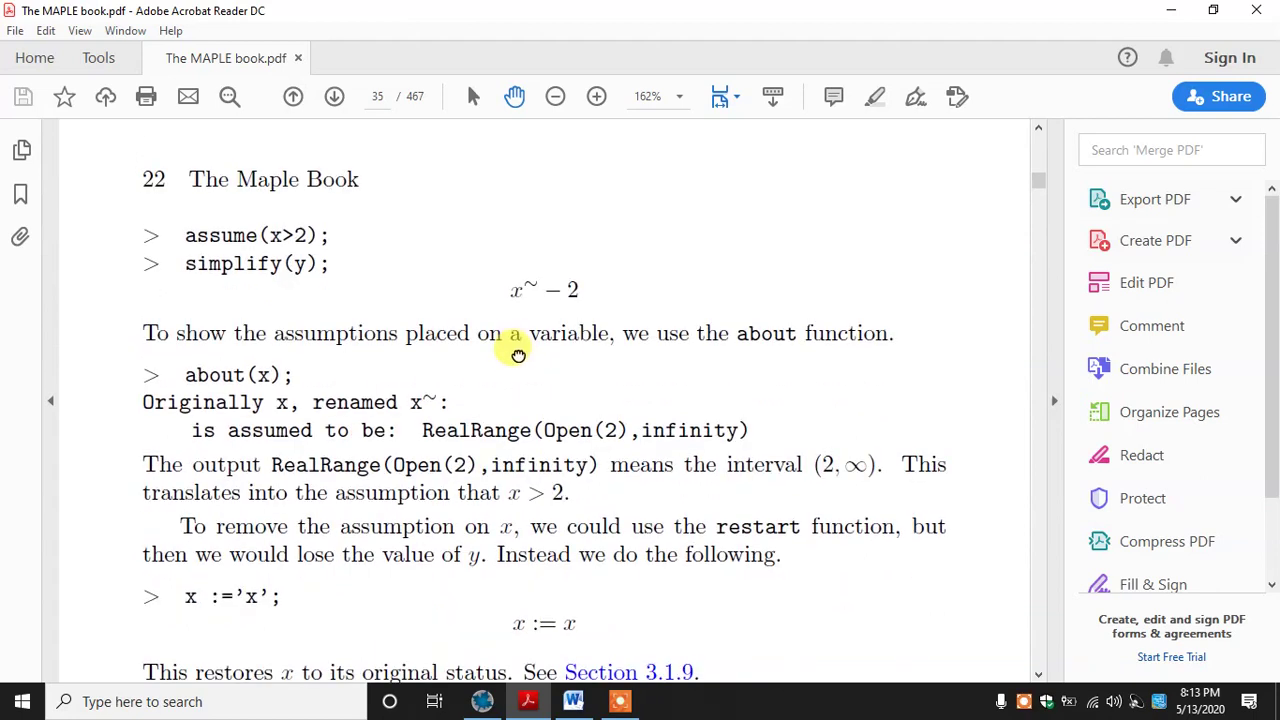
pyautogui.scroll(-2, 495, 155)
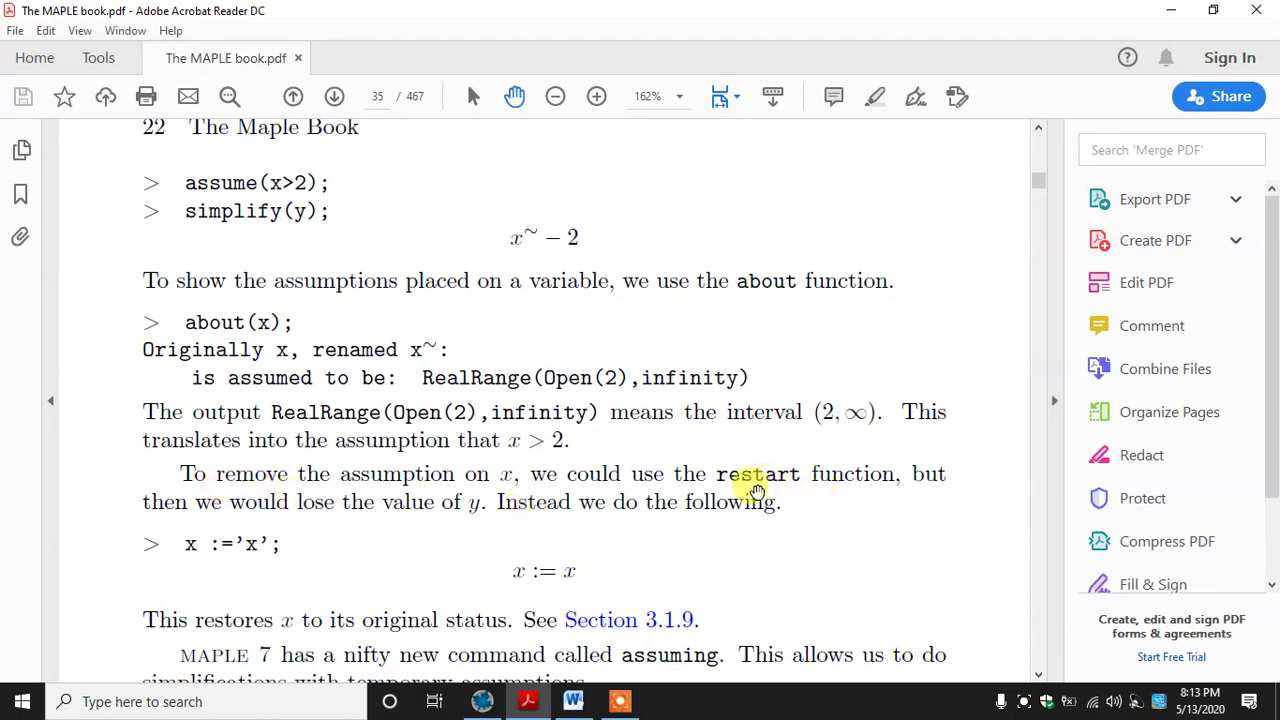
# Step: Copy x :='x'; from the Maple book PDF and execute it below the about(x) output in the Maple worksheet
pyautogui.click(488, 702)
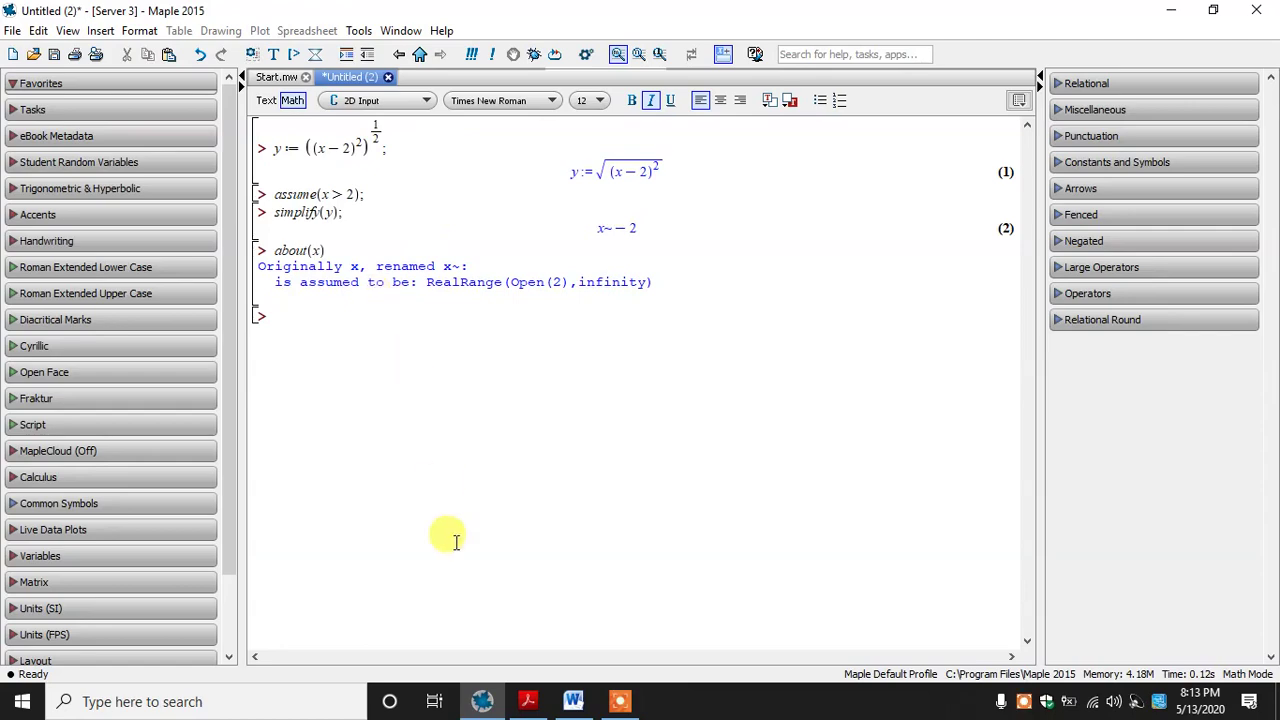
pyautogui.click(529, 704)
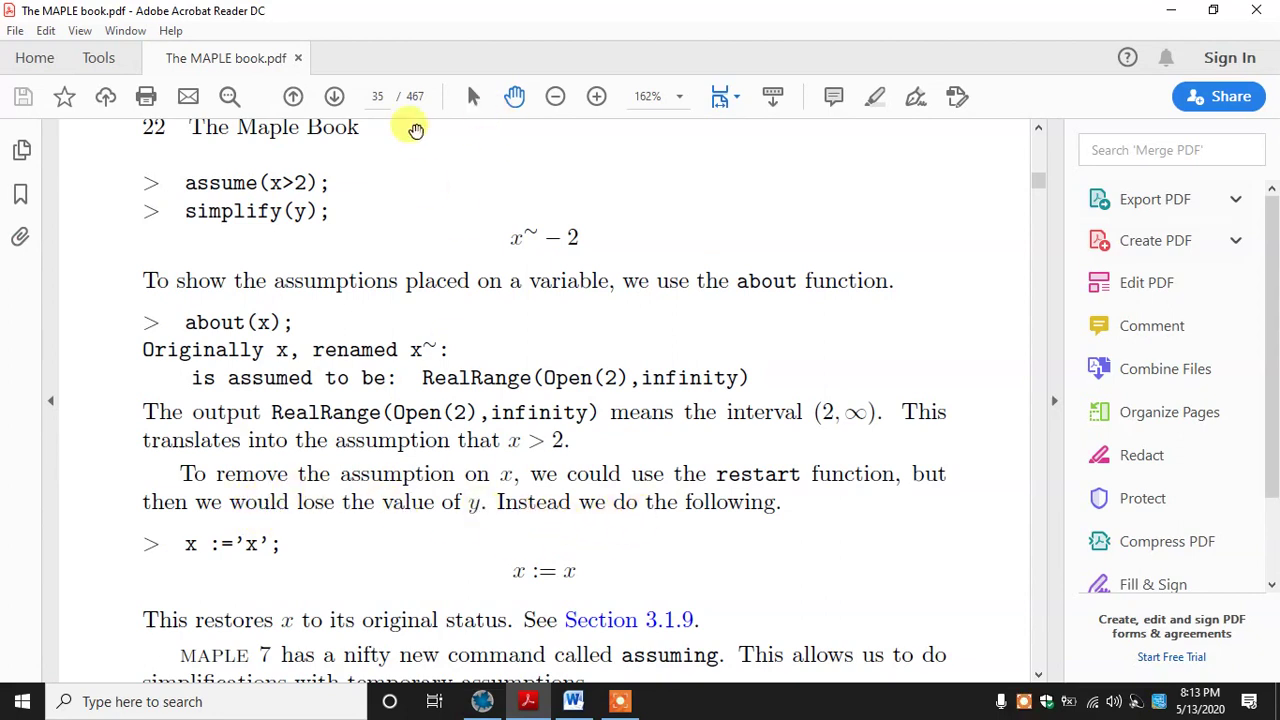
pyautogui.click(474, 97)
pyautogui.moveTo(184, 543); pyautogui.dragTo(283, 545)
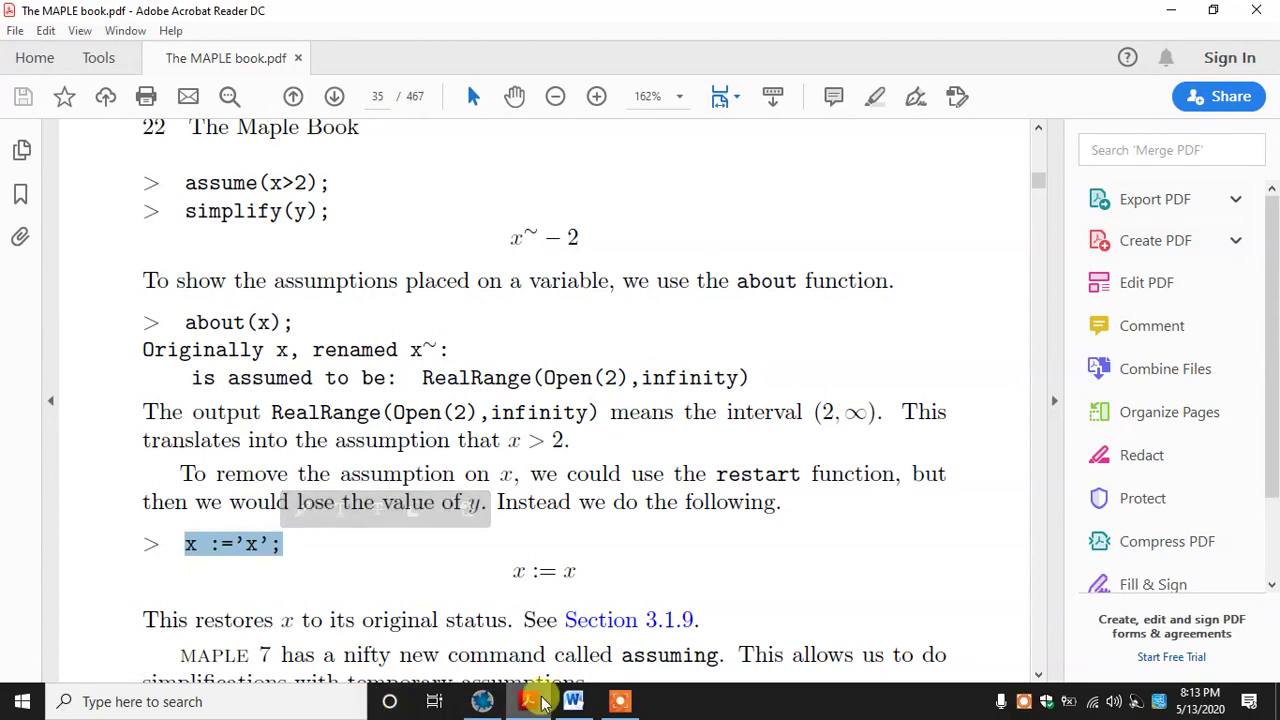
pyautogui.click(485, 701)
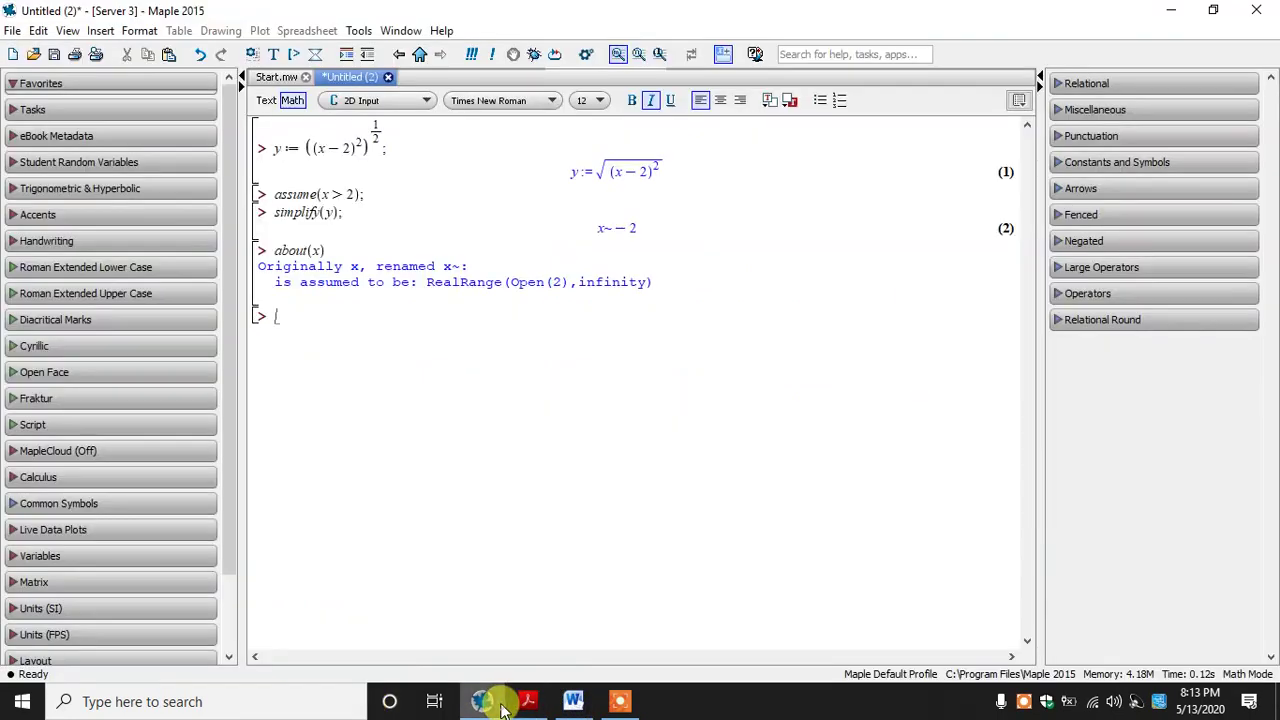
pyautogui.hotkey('ctrl', 'v')
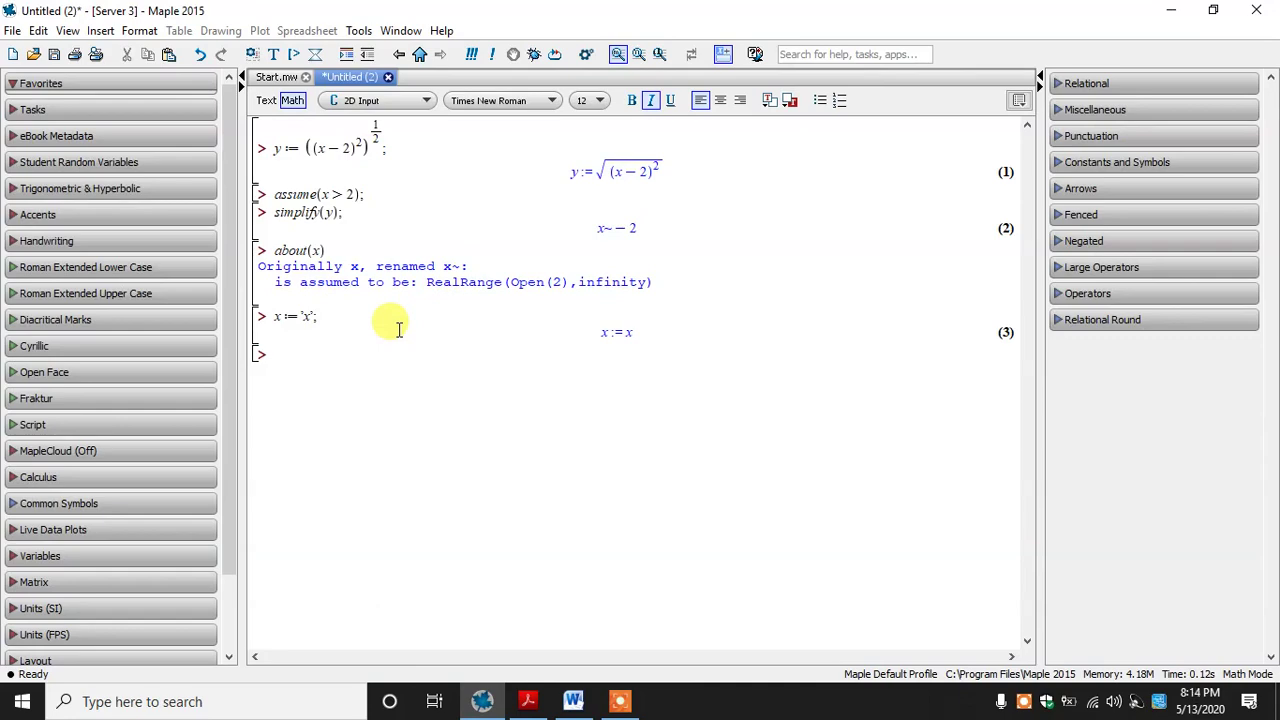
# Step: In the Maple book PDF, review the passage on removing the assumption on x and the introduction of the assuming command
pyautogui.click(528, 701)
pyautogui.click(258, 525)
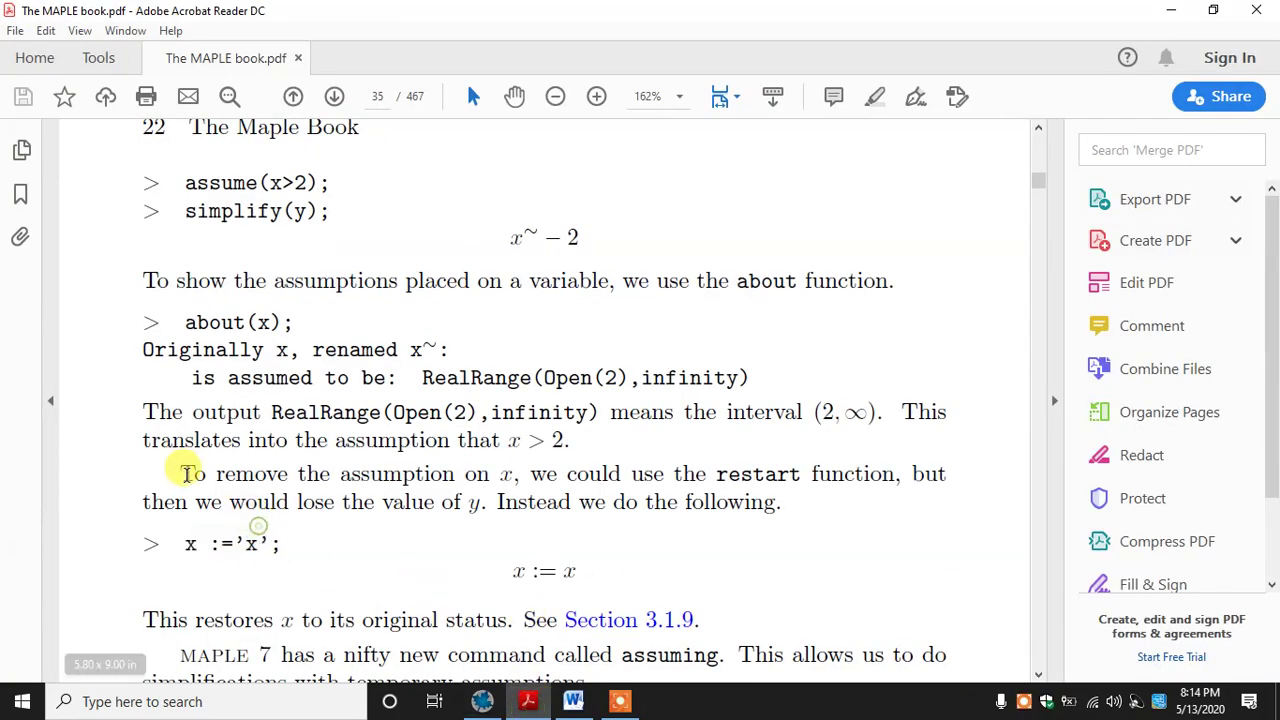
pyautogui.moveTo(187, 474); pyautogui.dragTo(782, 505)
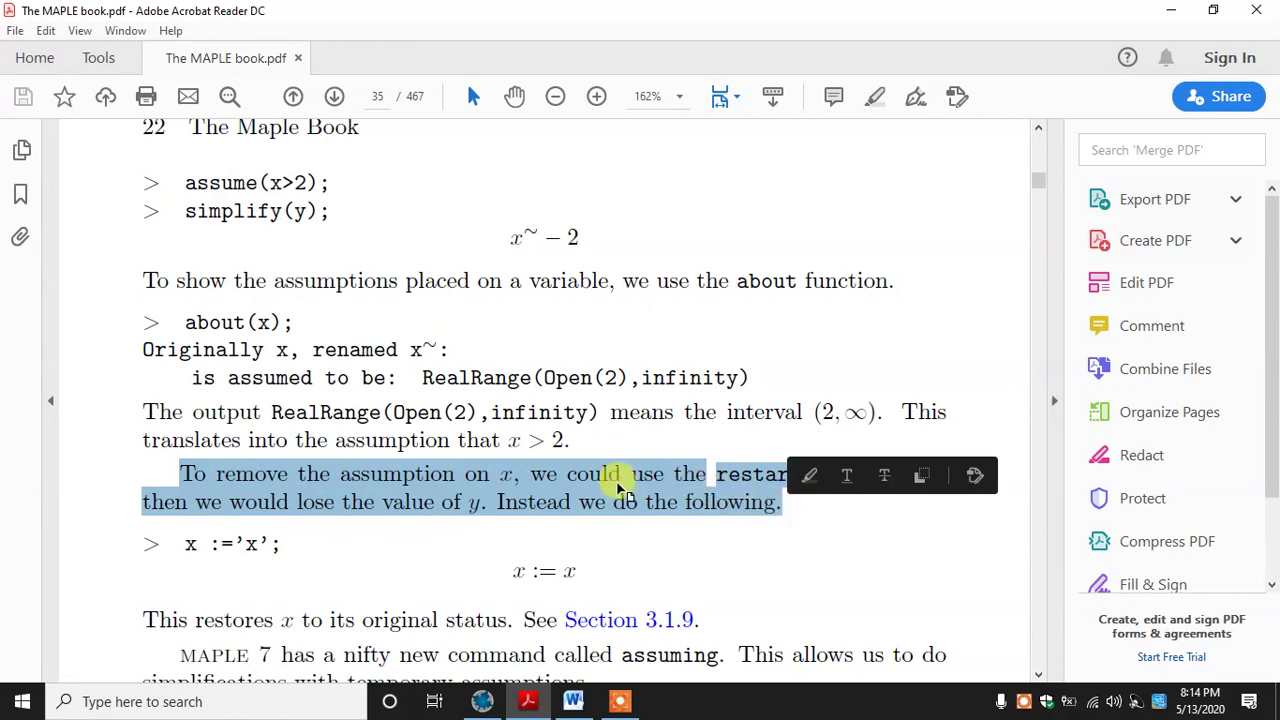
pyautogui.click(620, 490)
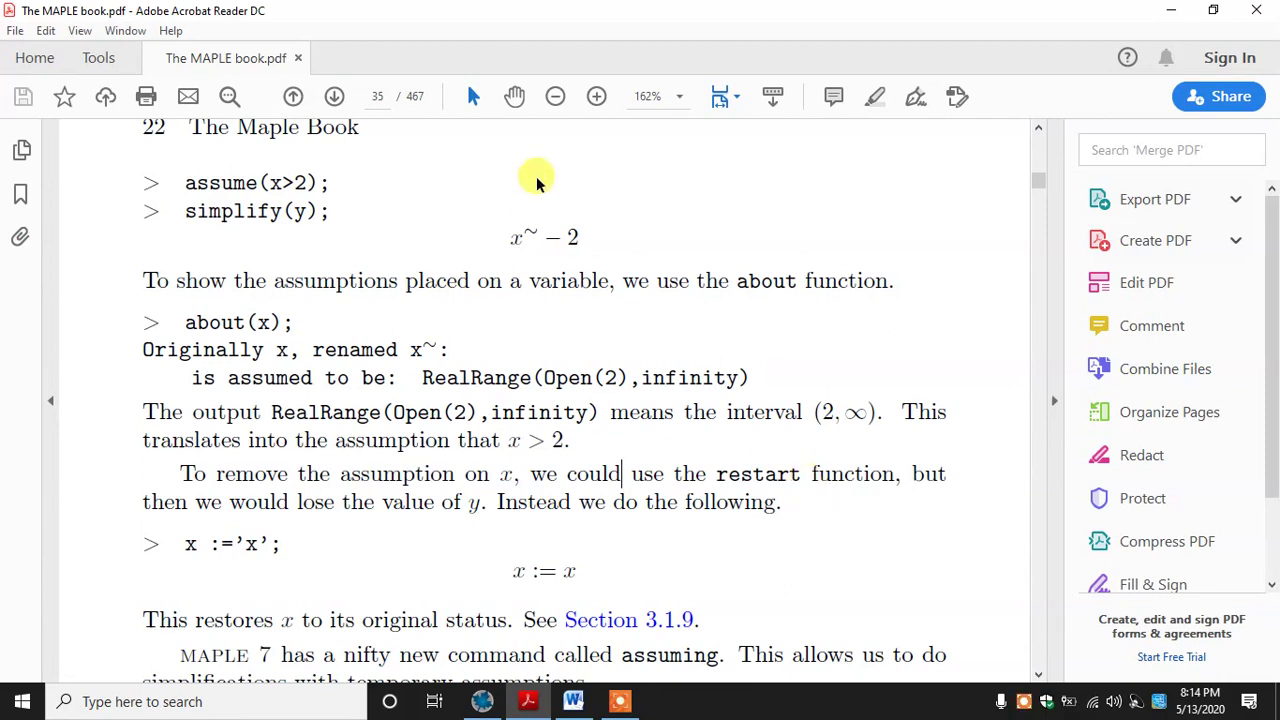
pyautogui.click(514, 96)
pyautogui.moveTo(525, 474); pyautogui.dragTo(505, 278)
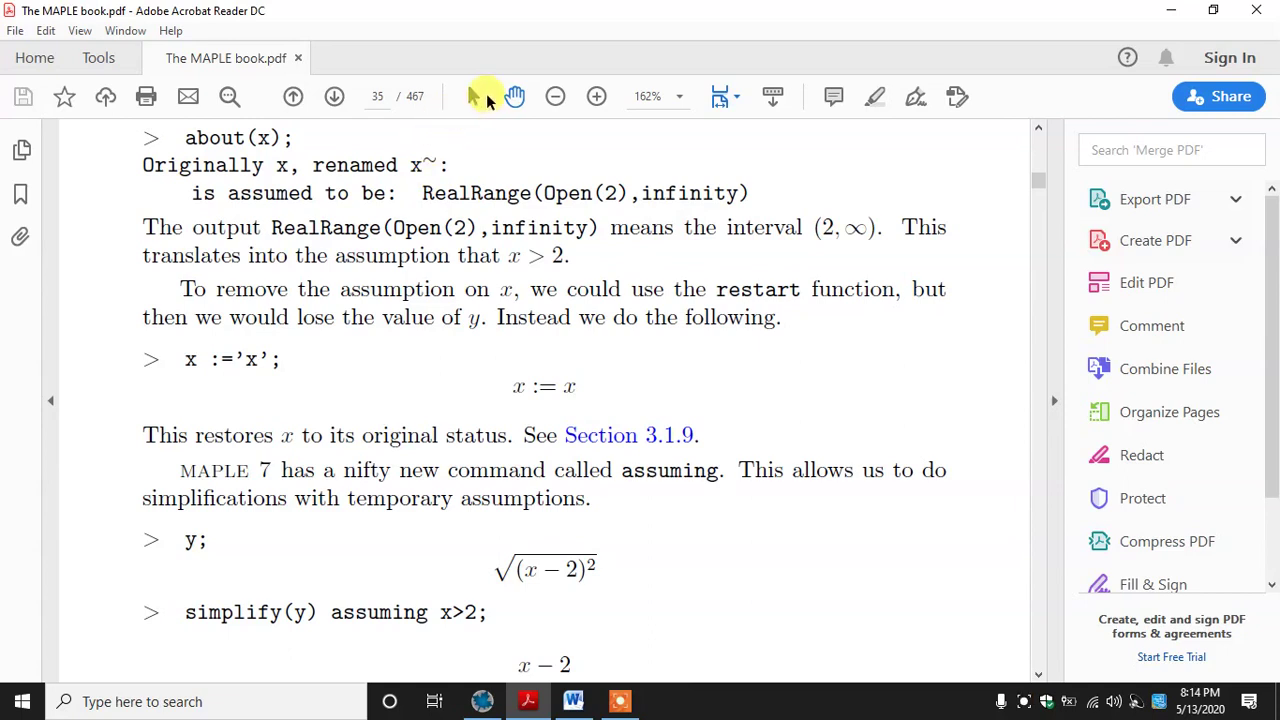
pyautogui.click(474, 96)
pyautogui.moveTo(615, 464); pyautogui.dragTo(700, 472)
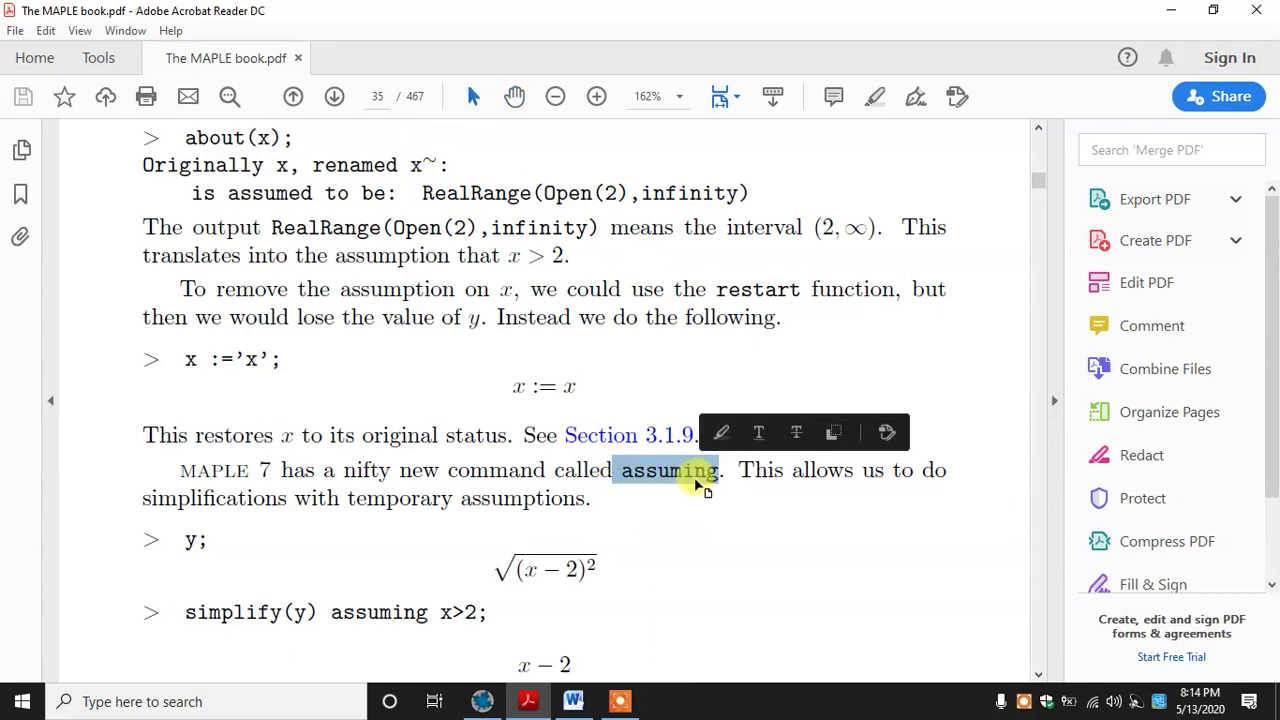
pyautogui.click(695, 484)
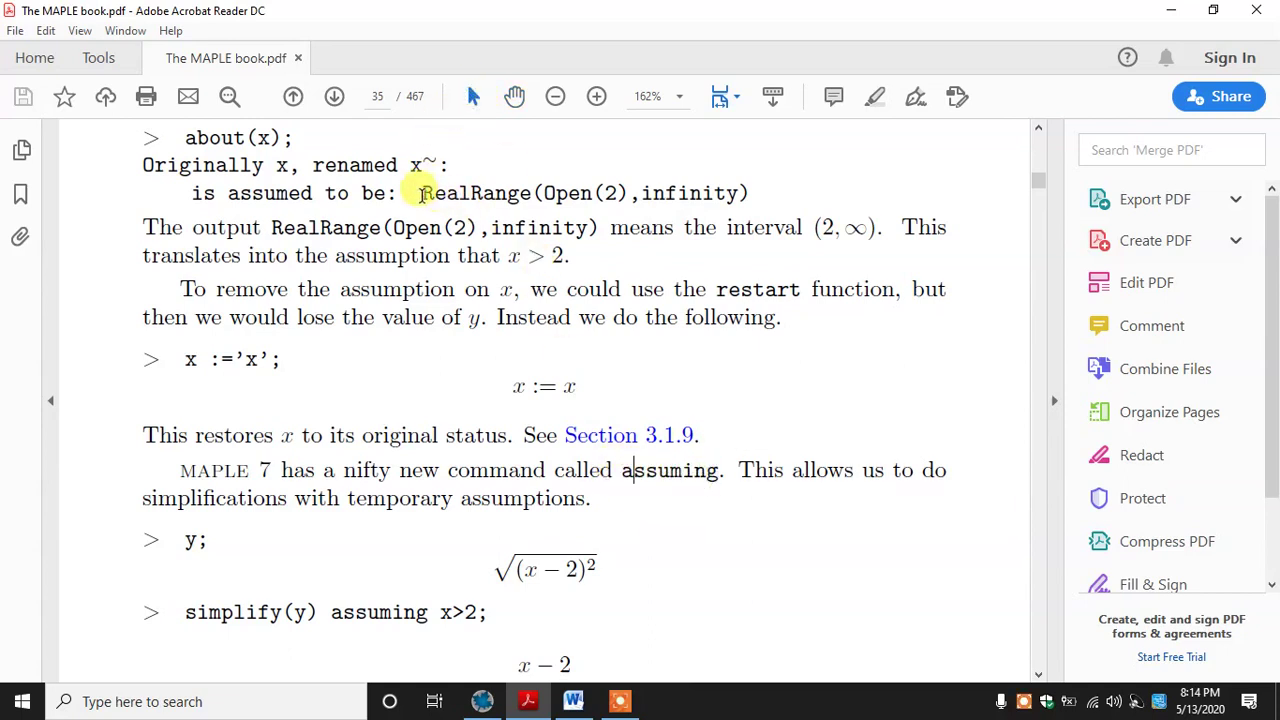
pyautogui.moveTo(422, 193); pyautogui.dragTo(745, 187)
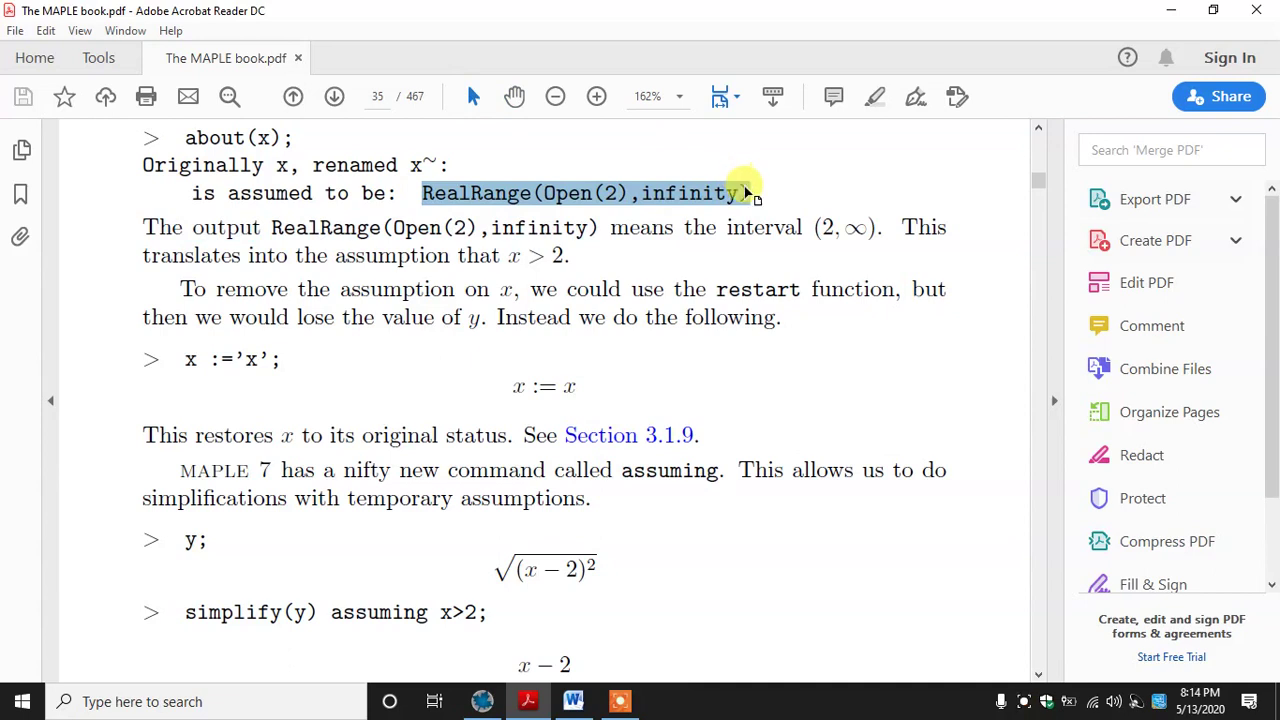
pyautogui.click(747, 191)
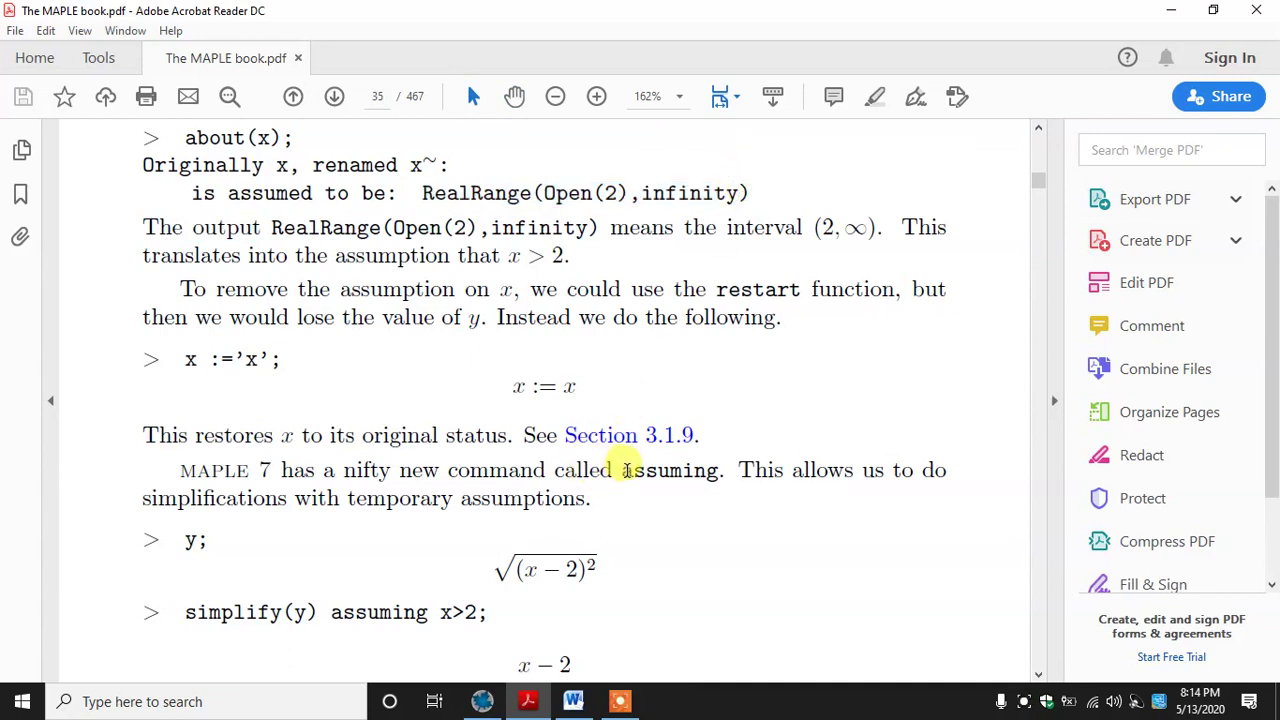
pyautogui.moveTo(622, 470); pyautogui.dragTo(709, 471)
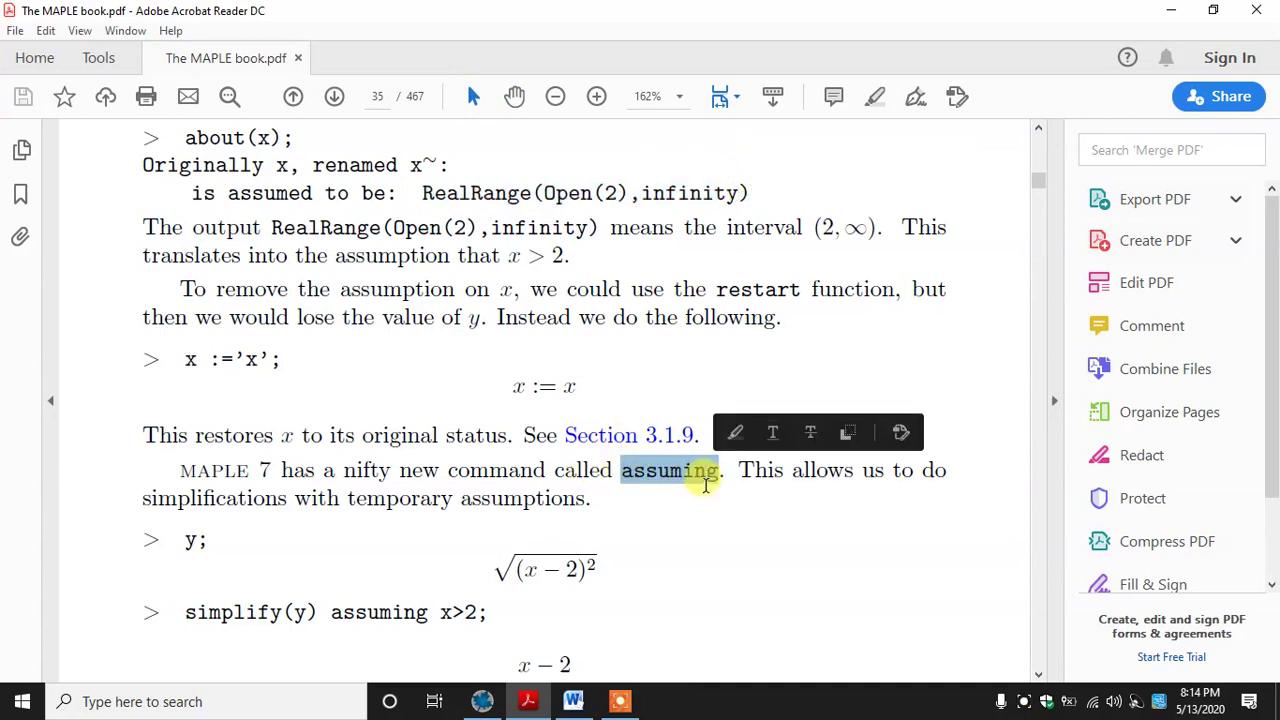
pyautogui.click(714, 471)
pyautogui.click(513, 95)
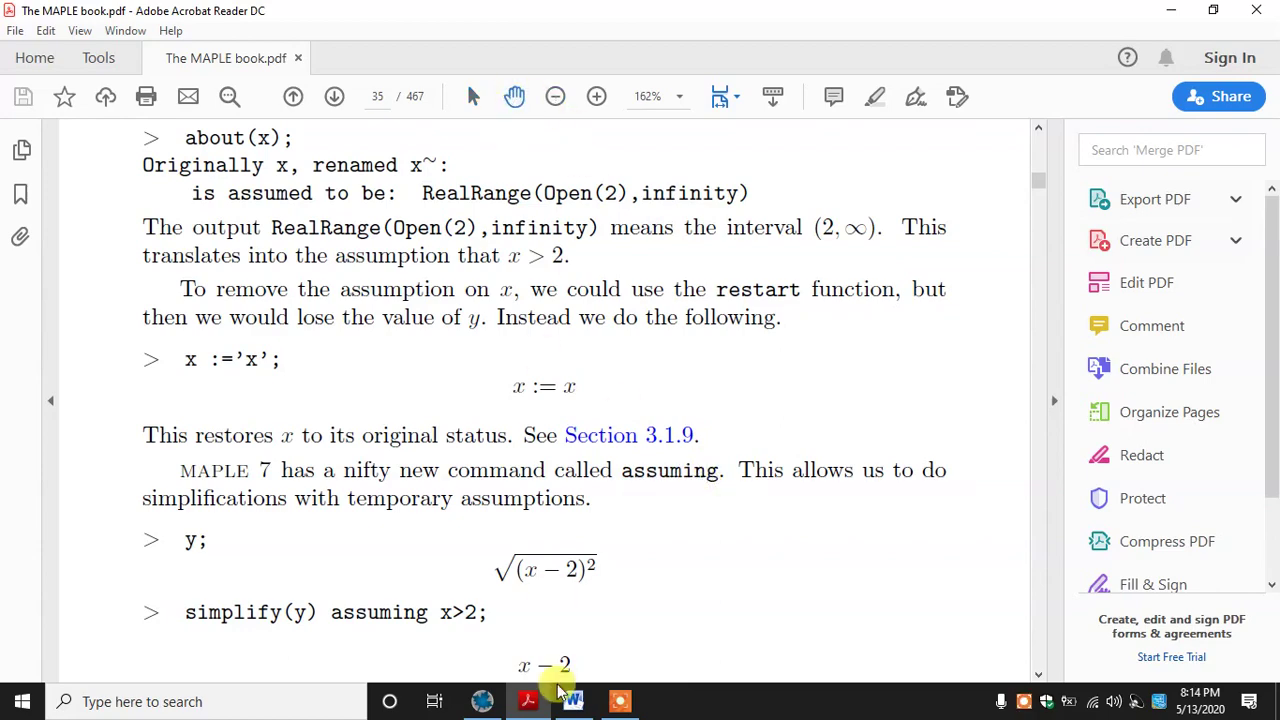
# Step: Switch to the Maple worksheet and execute y; below the x reset command
pyautogui.click(484, 701)
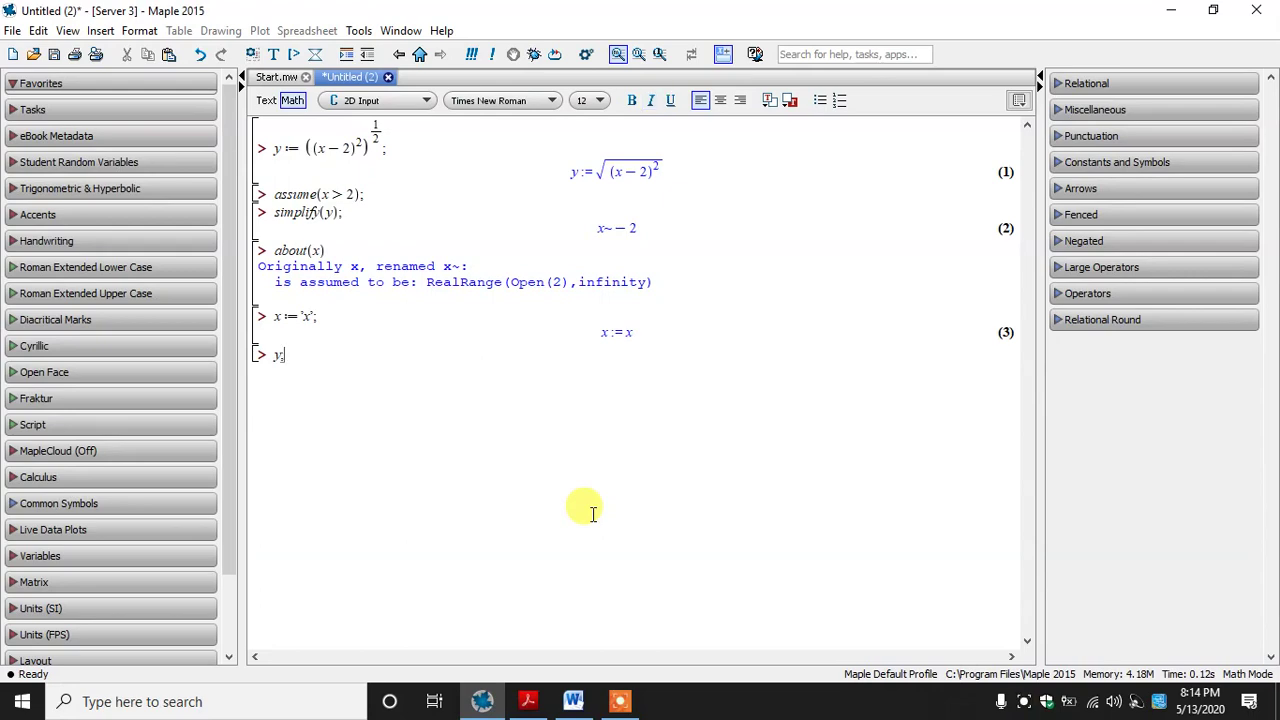
pyautogui.press('Return')
# Step: Copy simplify(y) assuming x>2; from the Maple book PDF and execute it below the y; output in the Maple worksheet
pyautogui.click(530, 701)
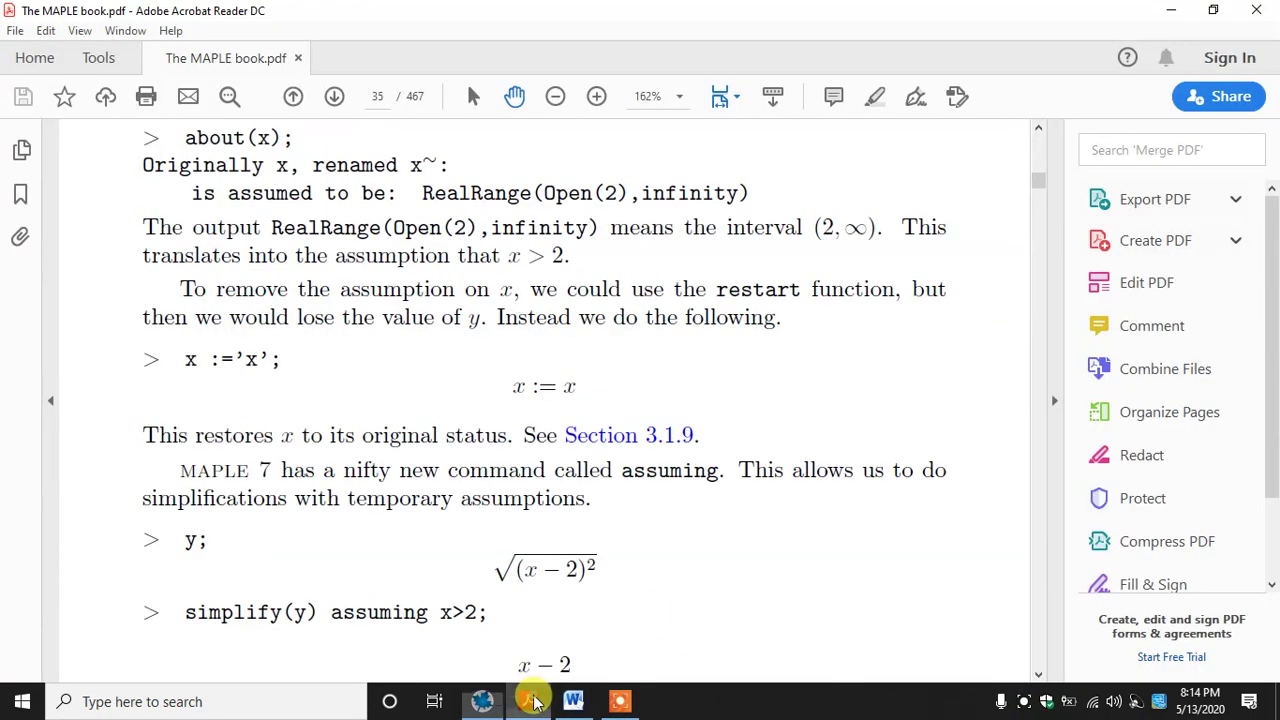
pyautogui.scroll(-3, 440, 555)
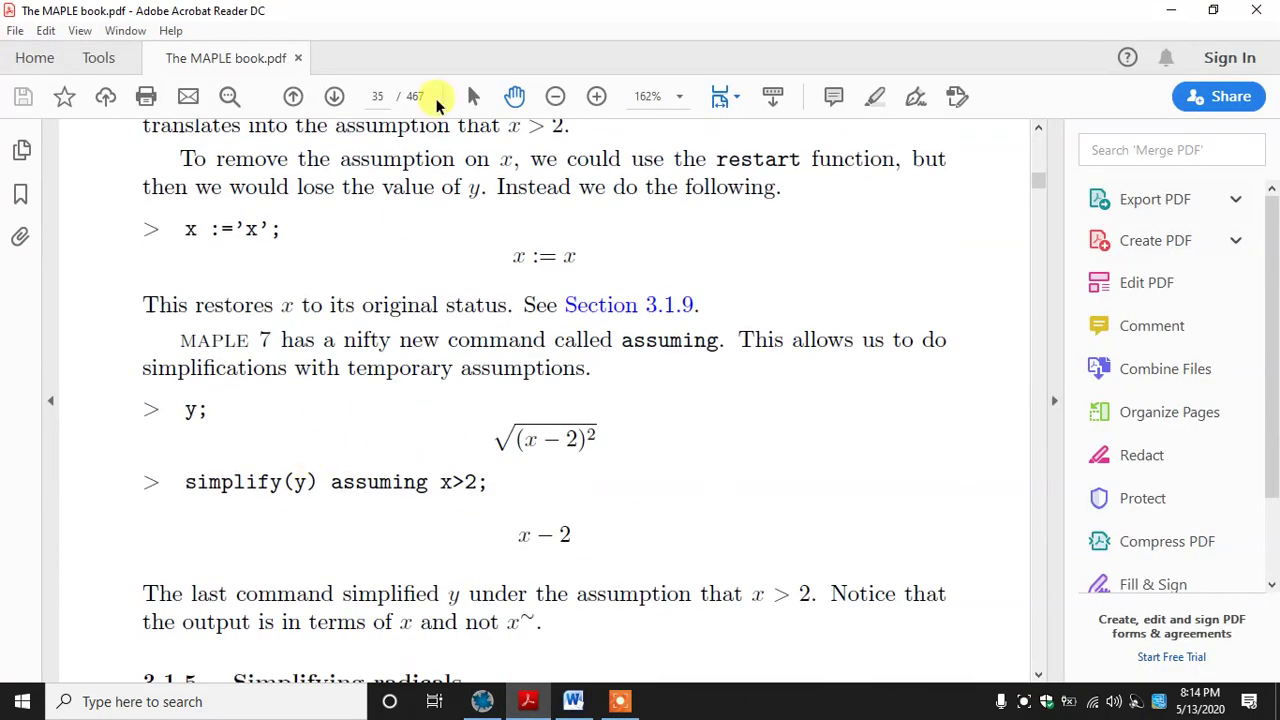
pyautogui.click(472, 95)
pyautogui.moveTo(182, 482); pyautogui.dragTo(500, 491)
pyautogui.rightClick(449, 491)
pyautogui.click(476, 508)
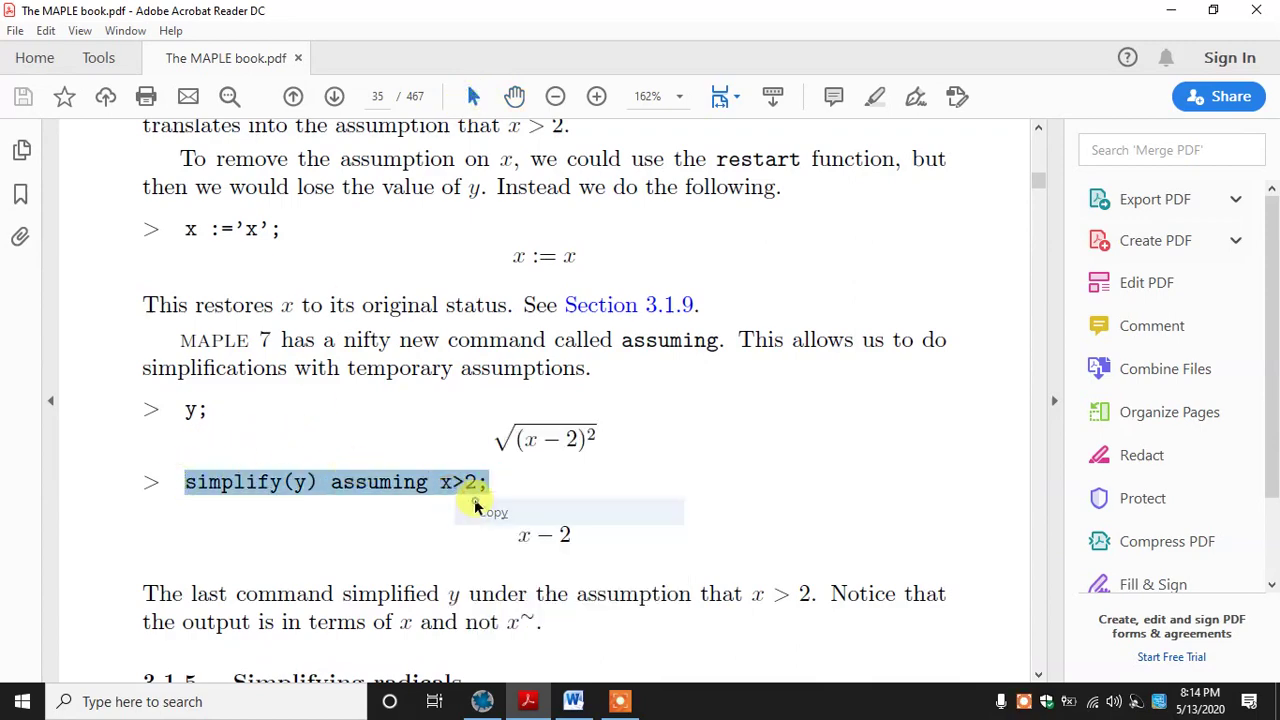
pyautogui.click(495, 704)
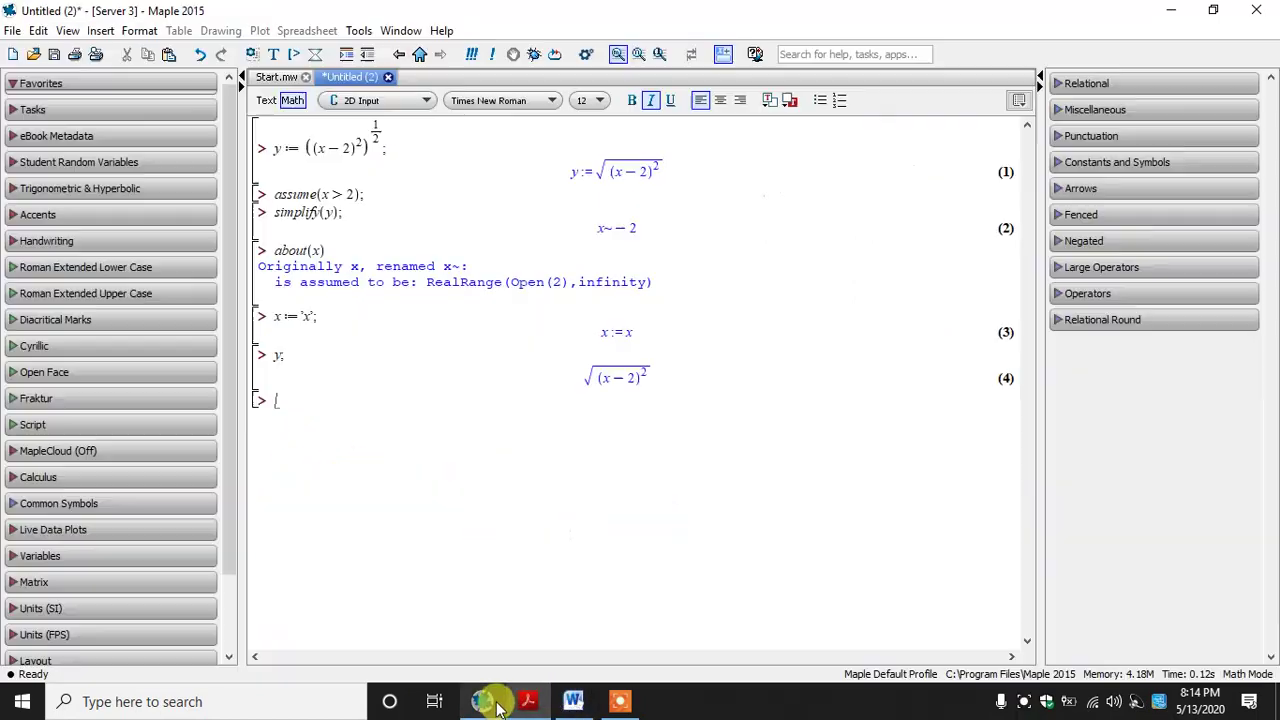
pyautogui.hotkey('ctrl', 'v')
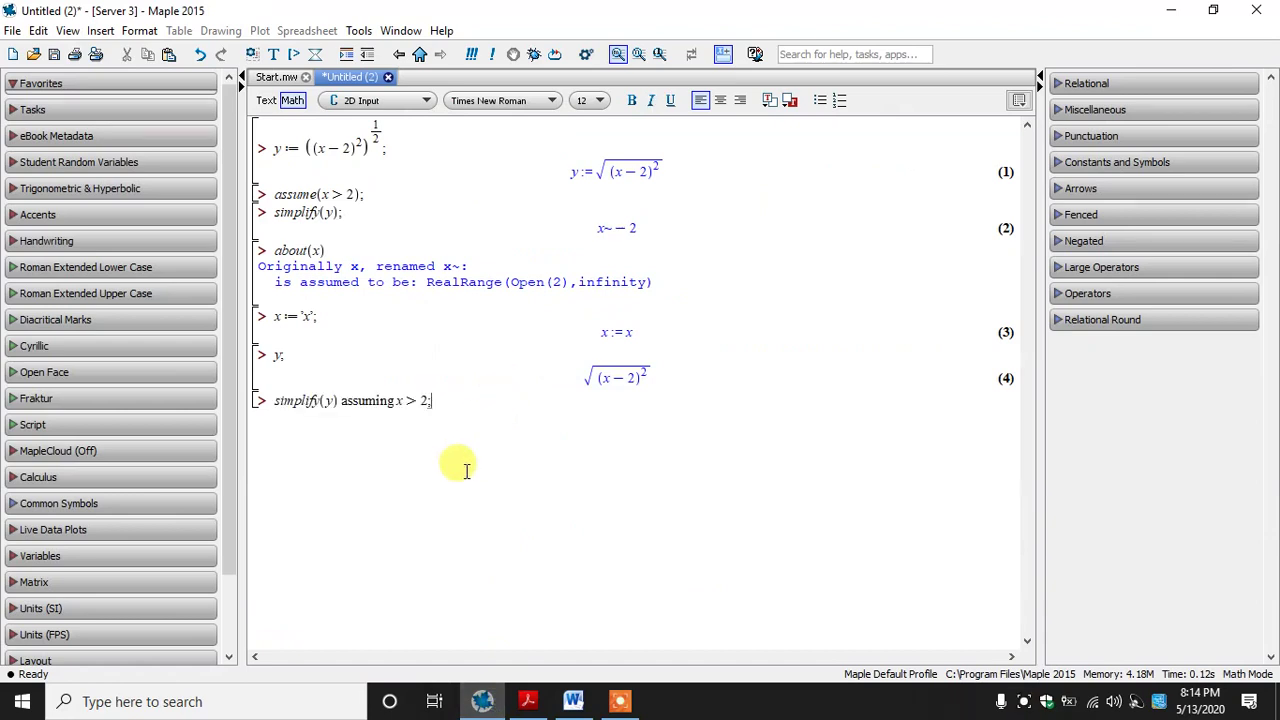
pyautogui.press('Return')
# Step: Compare the variable in the assuming result with the one in the first simplify(y) output, and point out the assume(x>2) statement
pyautogui.click(601, 418)
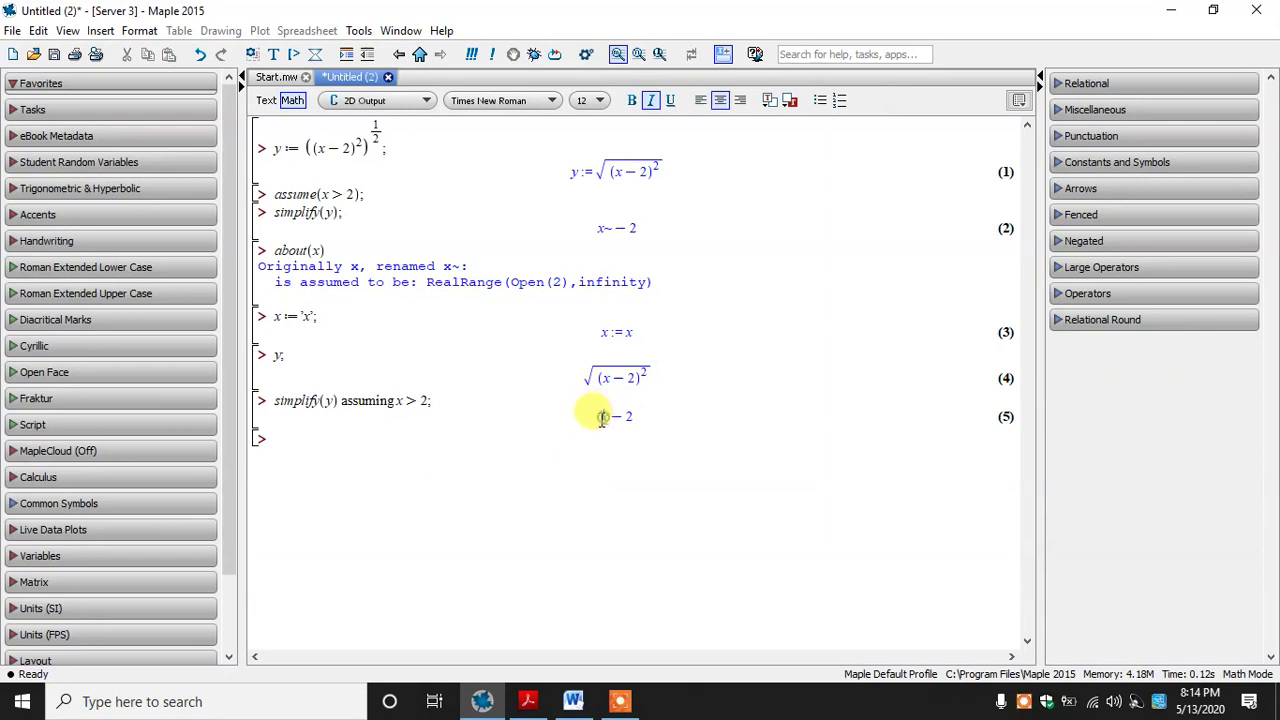
pyautogui.doubleClick(601, 418)
pyautogui.doubleClick(605, 228)
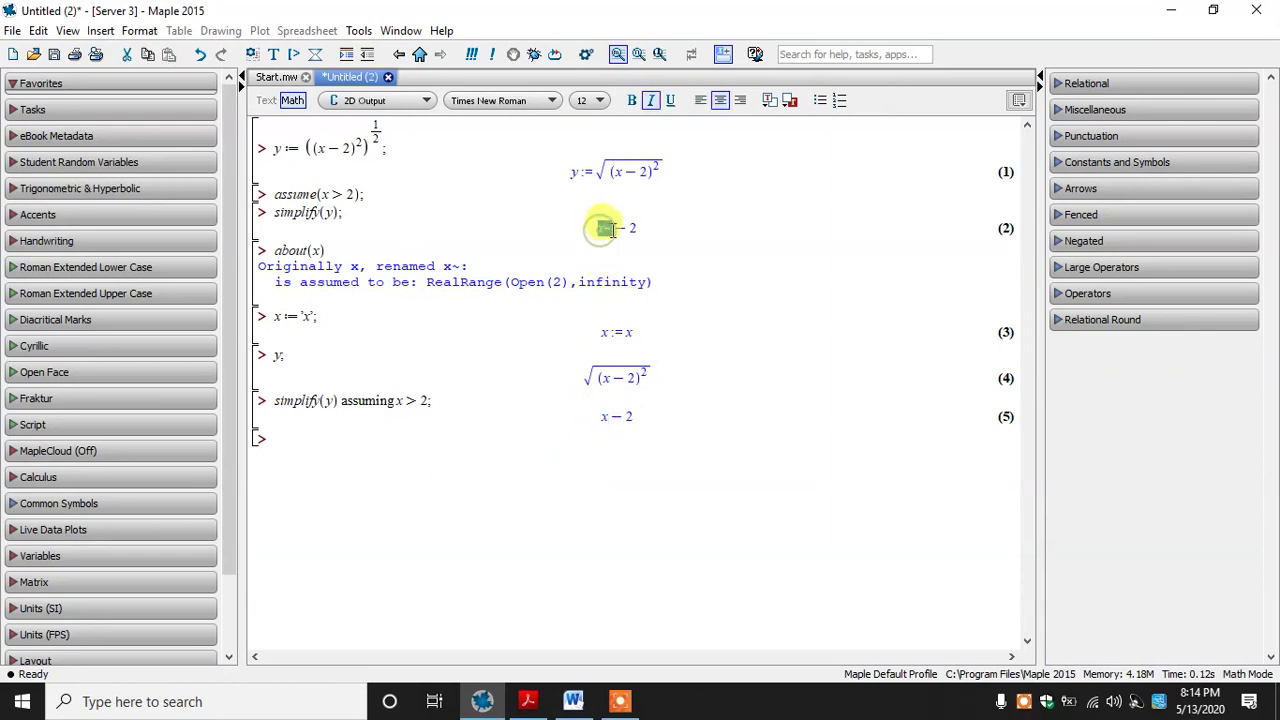
pyautogui.doubleClick(604, 417)
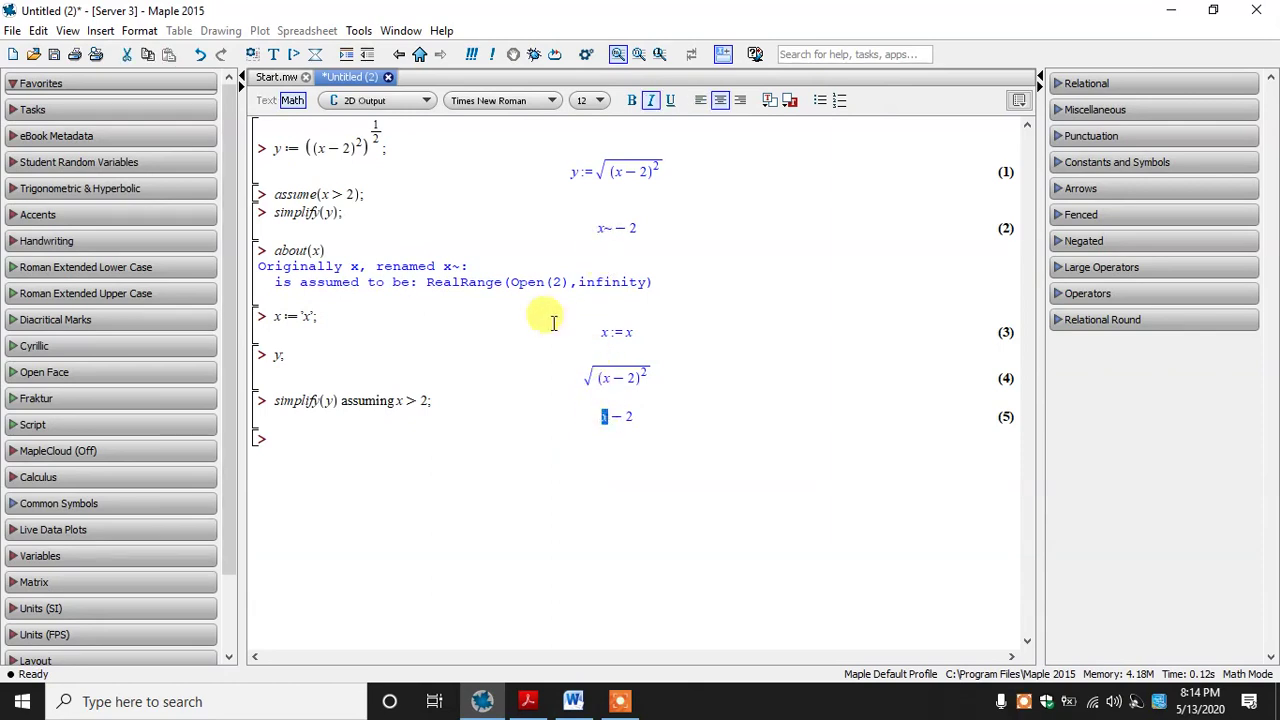
pyautogui.moveTo(366, 194); pyautogui.dragTo(272, 194)
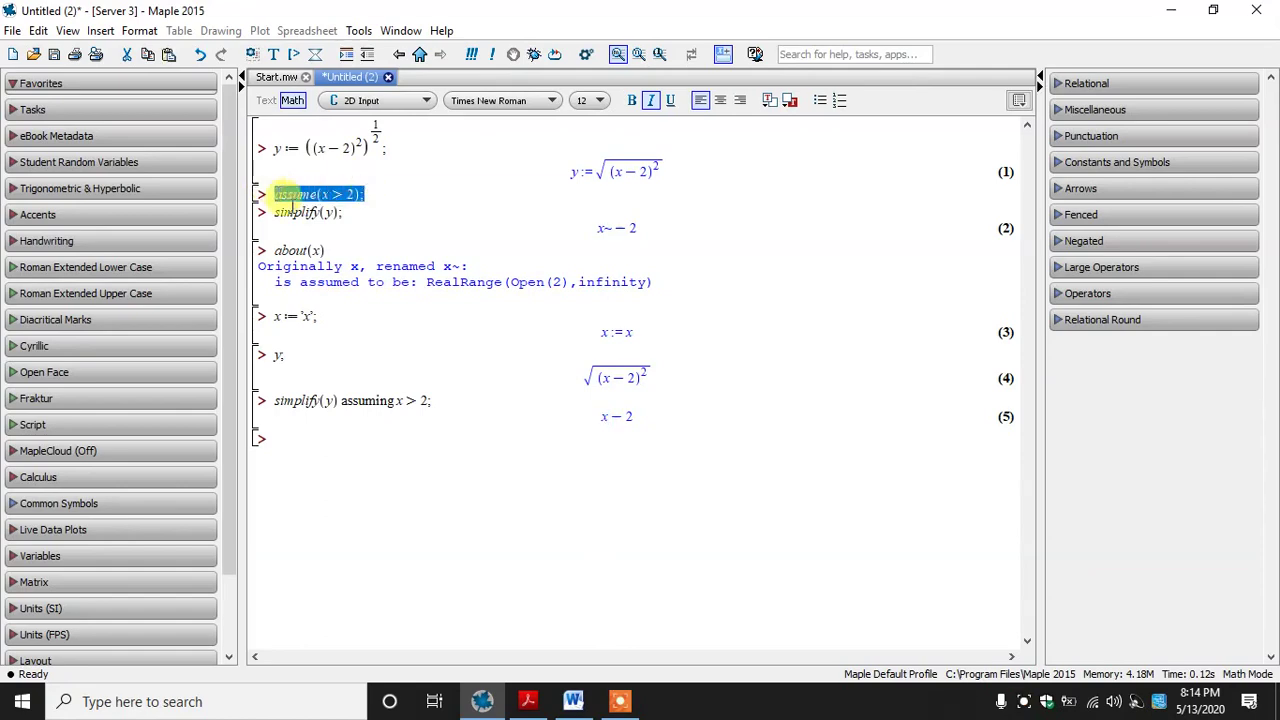
# Step: Switch to the Course Outlines Word document and review the interval X=(2, infinity) that matches assume(x>2)
pyautogui.click(528, 701)
pyautogui.click(532, 702)
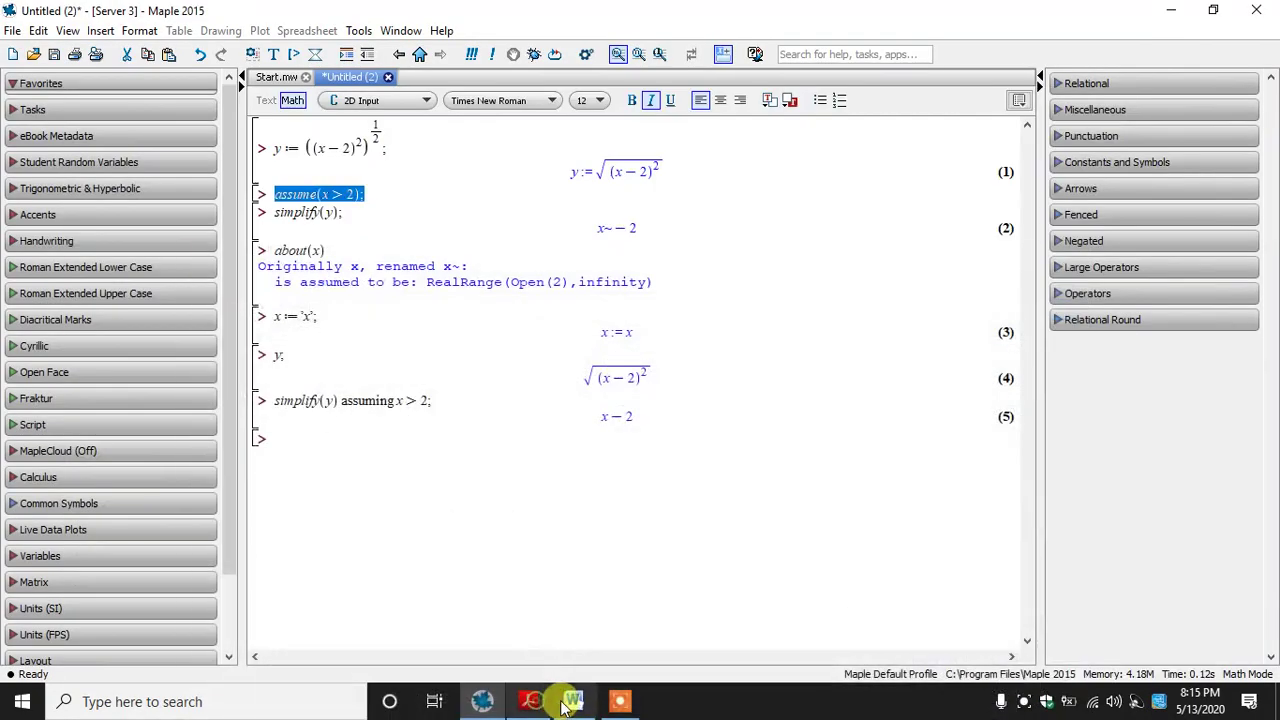
pyautogui.click(571, 701)
pyautogui.click(427, 287)
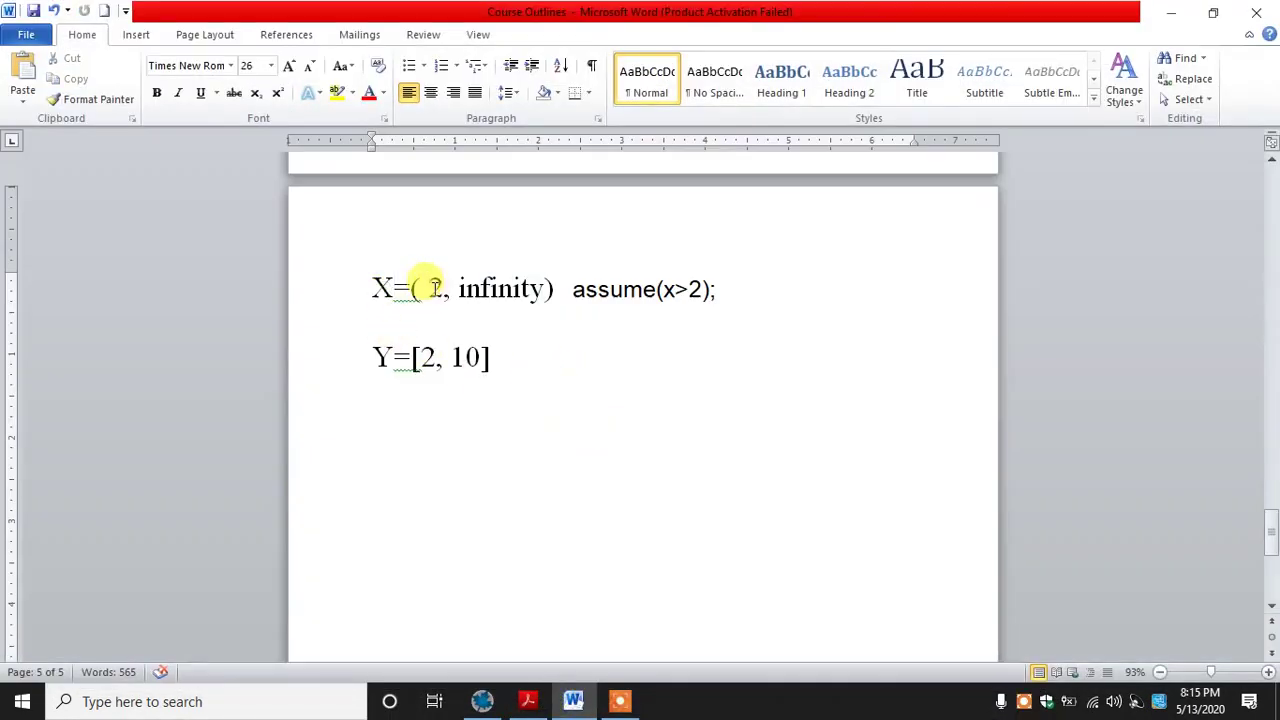
pyautogui.moveTo(430, 287); pyautogui.dragTo(512, 290)
pyautogui.click(458, 262)
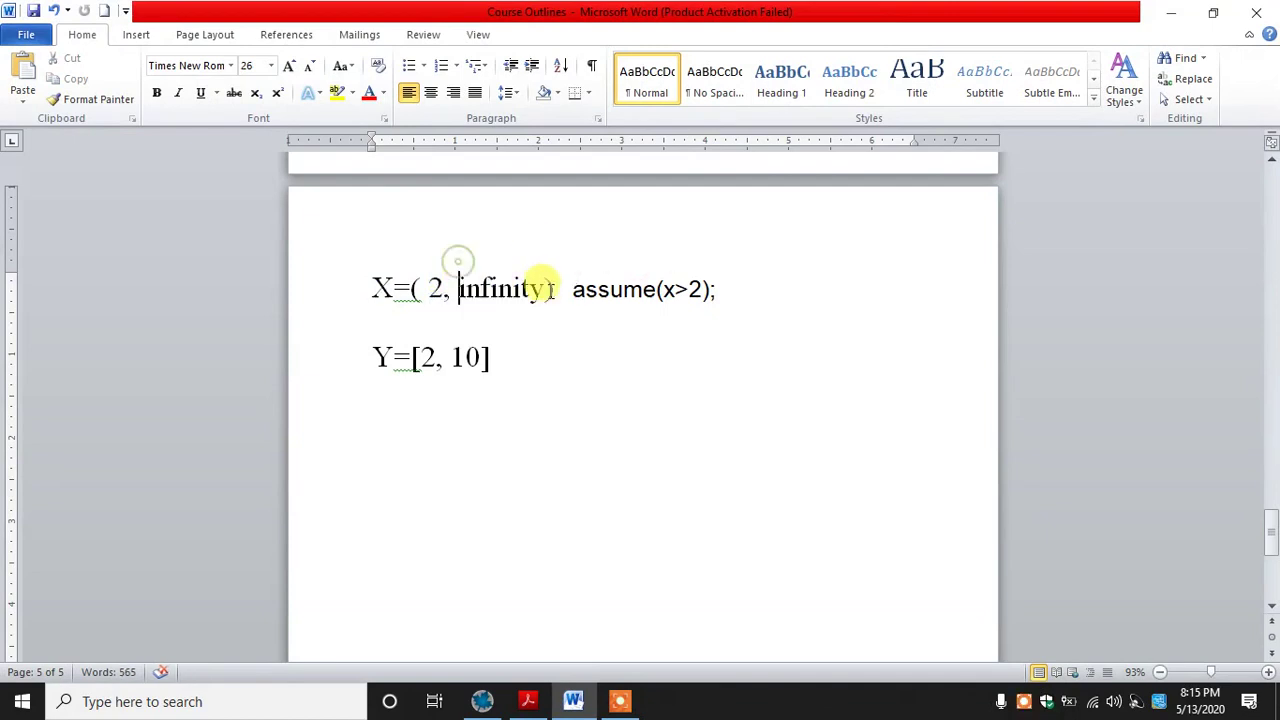
# Step: Return to the Maple book PDF and review the statement that assuming allows simplifications with temporary assumptions, checking it against the worksheet
pyautogui.click(531, 701)
pyautogui.click(491, 480)
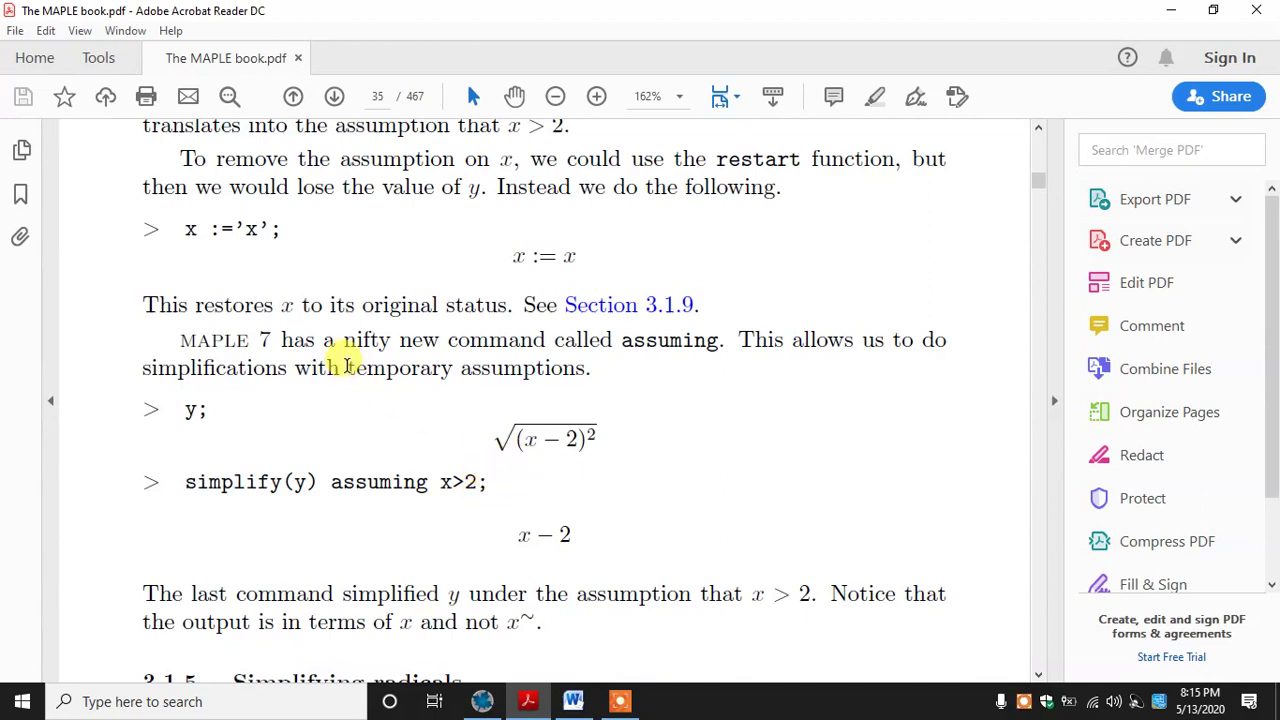
pyautogui.moveTo(590, 368); pyautogui.dragTo(372, 380)
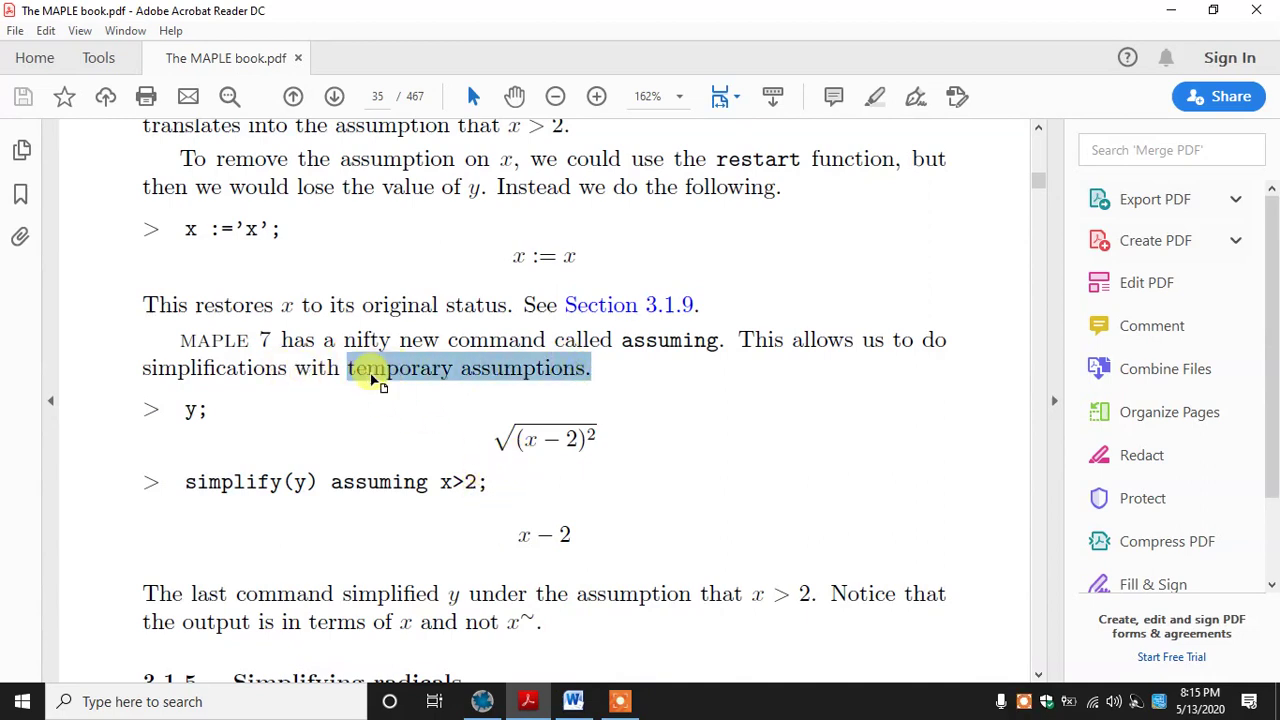
pyautogui.click(370, 372)
pyautogui.click(514, 95)
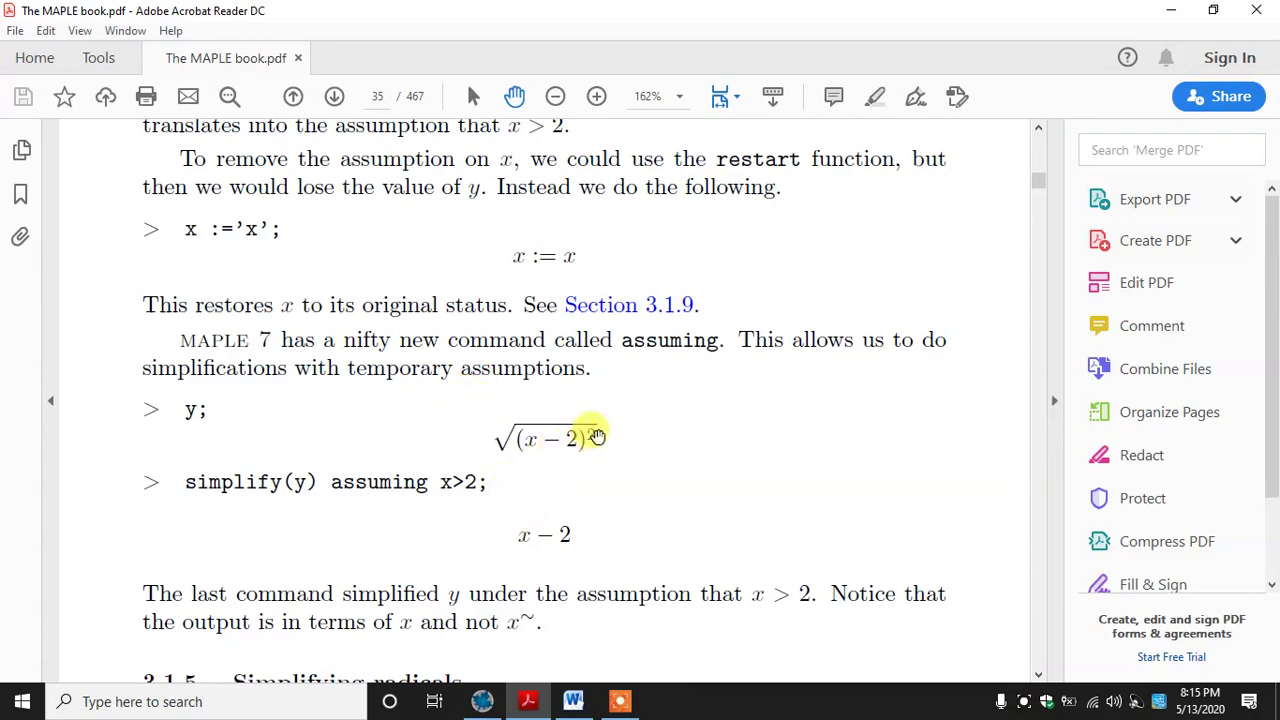
pyautogui.click(483, 700)
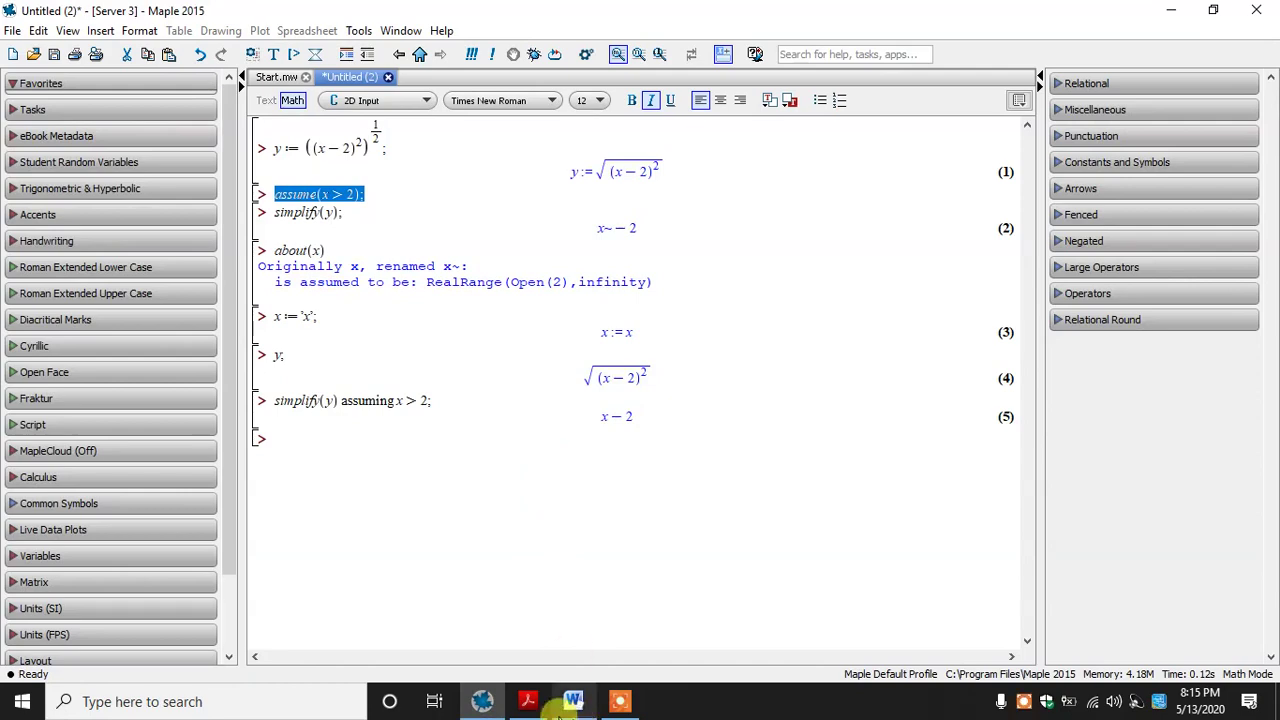
pyautogui.click(490, 703)
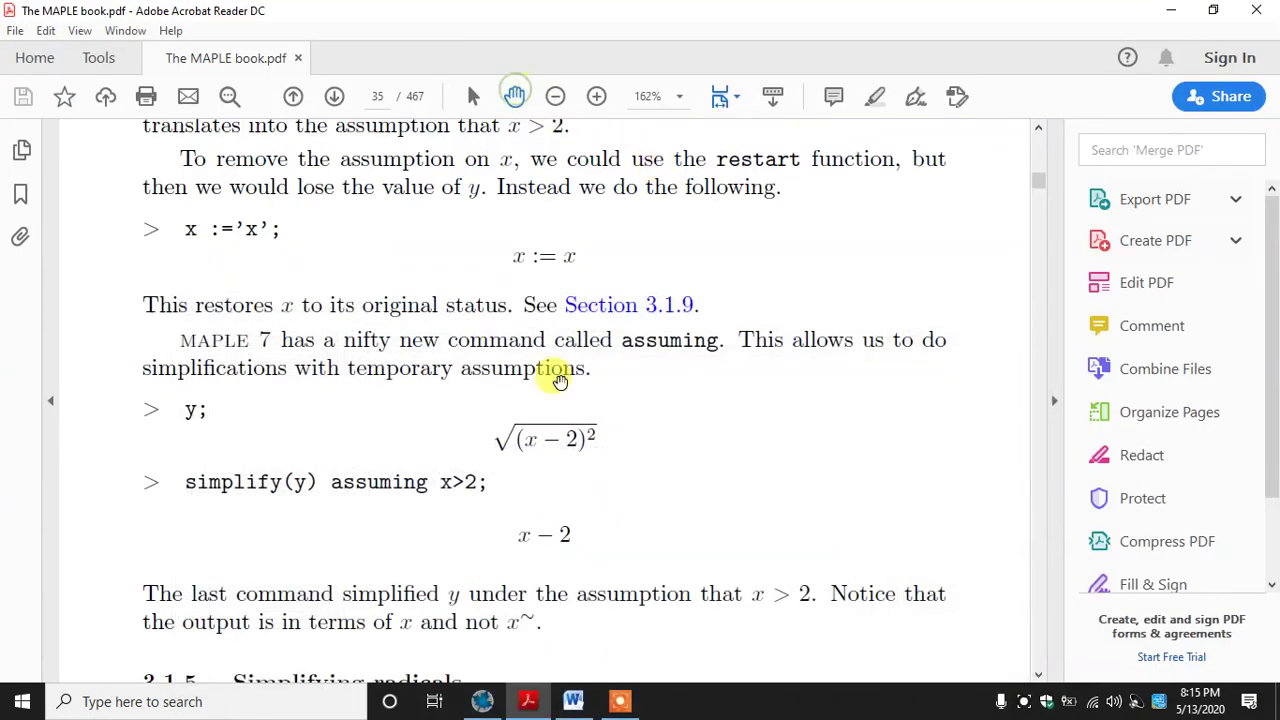
# Step: Move on to Section 3.1.5, Simplifying radicals, in the Maple book PDF and collapse the tools pane to enlarge the page
pyautogui.moveTo(551, 371); pyautogui.dragTo(547, 290)
pyautogui.scroll(-6, 547, 290)
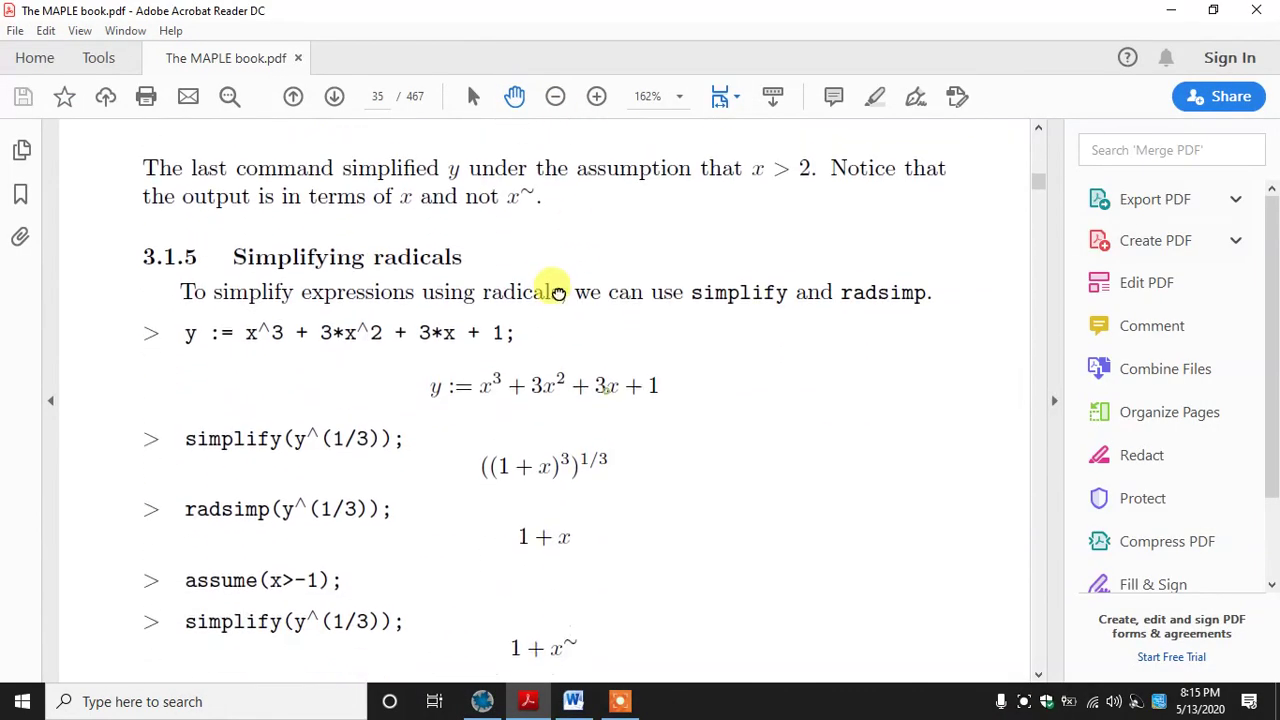
pyautogui.scroll(-1, 553, 263)
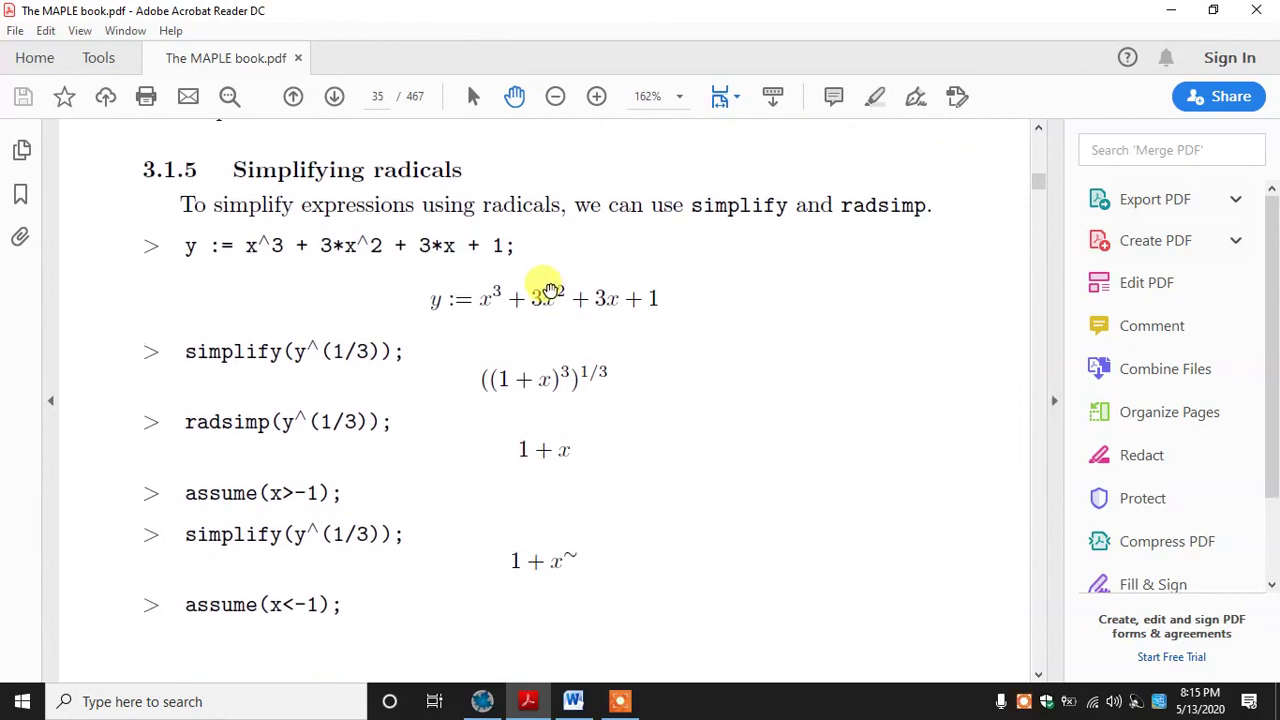
pyautogui.click(1056, 368)
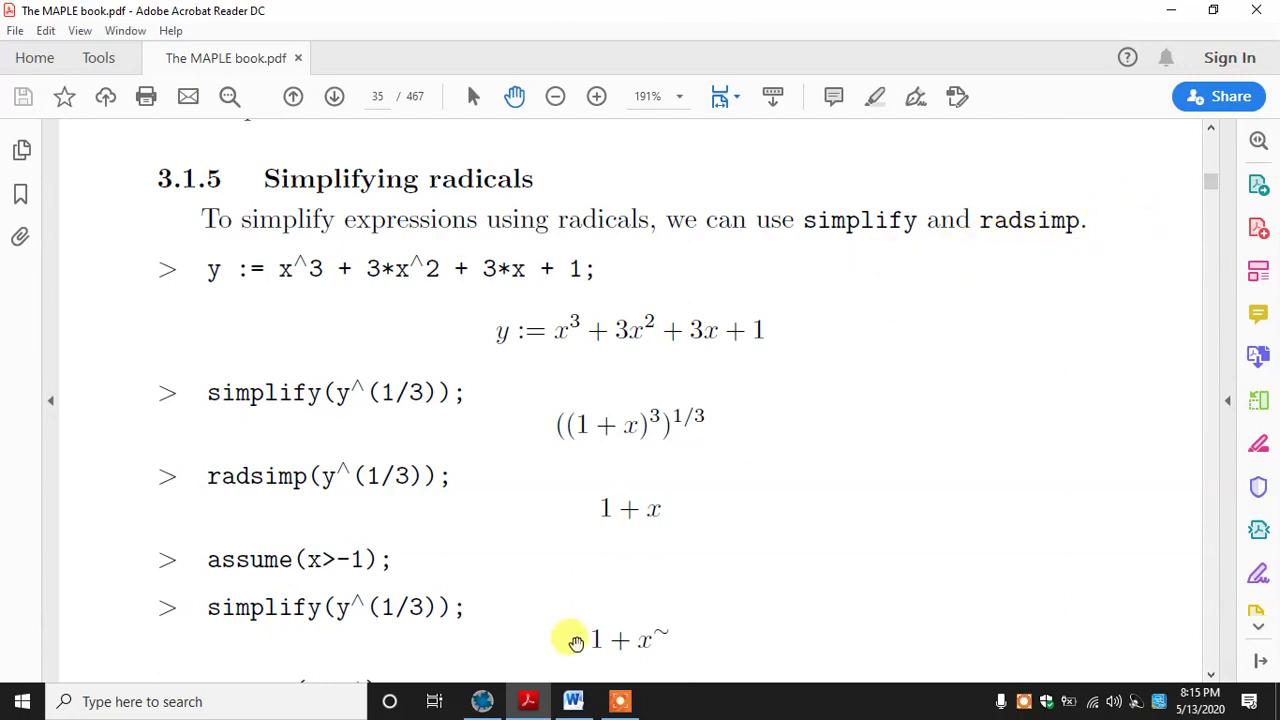
# Step: Switch to the Maple worksheet, execute restart: after the last result, and delete all of the worksheet's contents
pyautogui.click(483, 701)
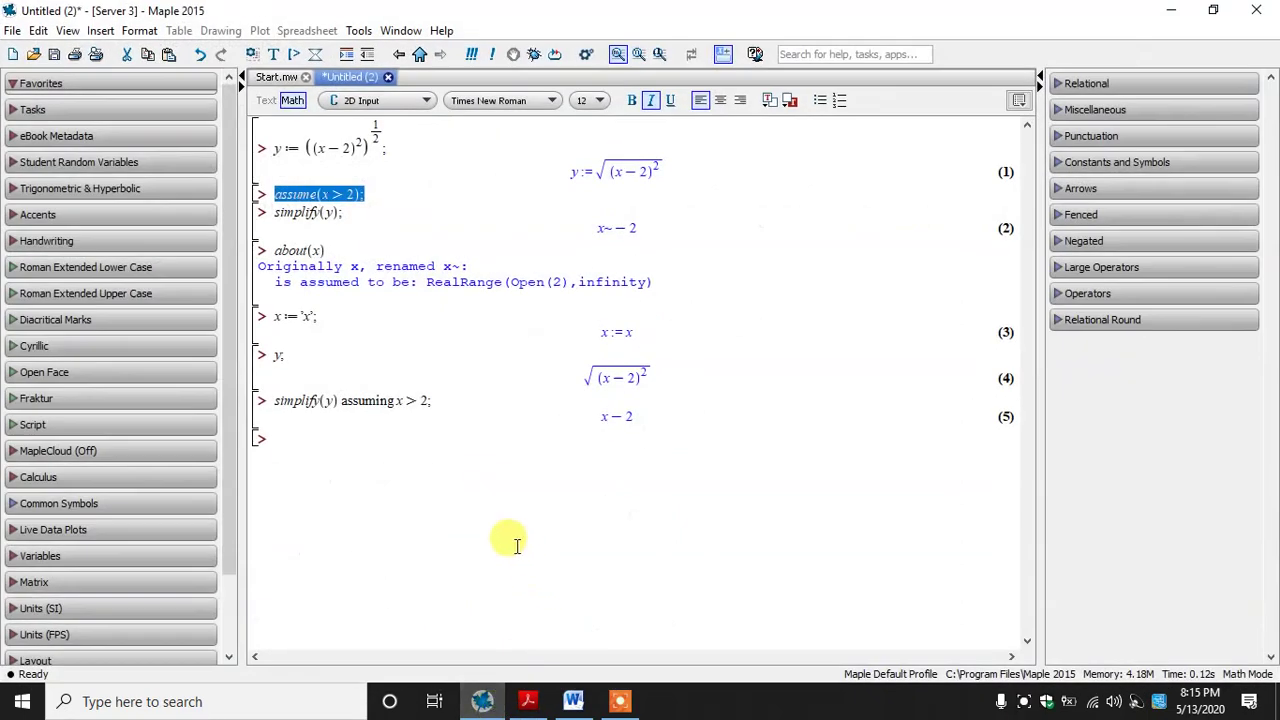
pyautogui.click(426, 487)
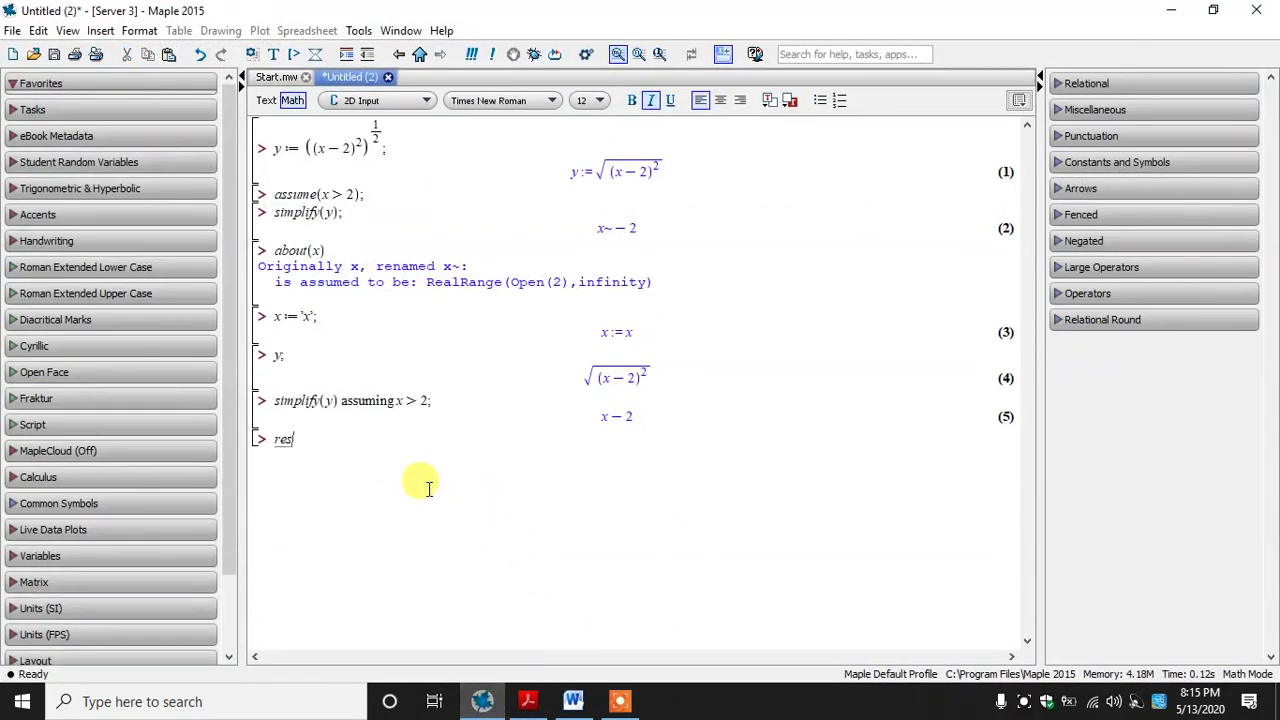
pyautogui.write('restart :')
pyautogui.press('Return')
pyautogui.hotkey('ctrl', 'a')
pyautogui.press('Delete')
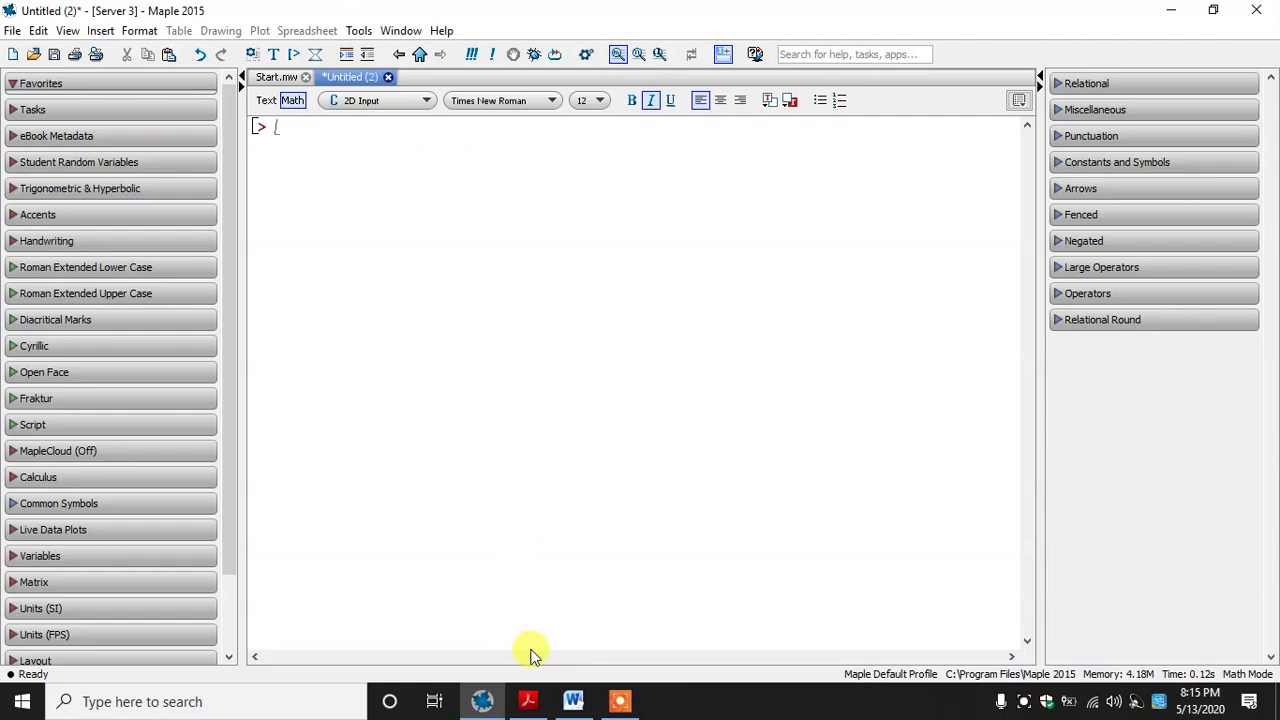
# Step: Return to the Maple book PDF and read the definition of y in the Simplifying radicals example
pyautogui.click(528, 701)
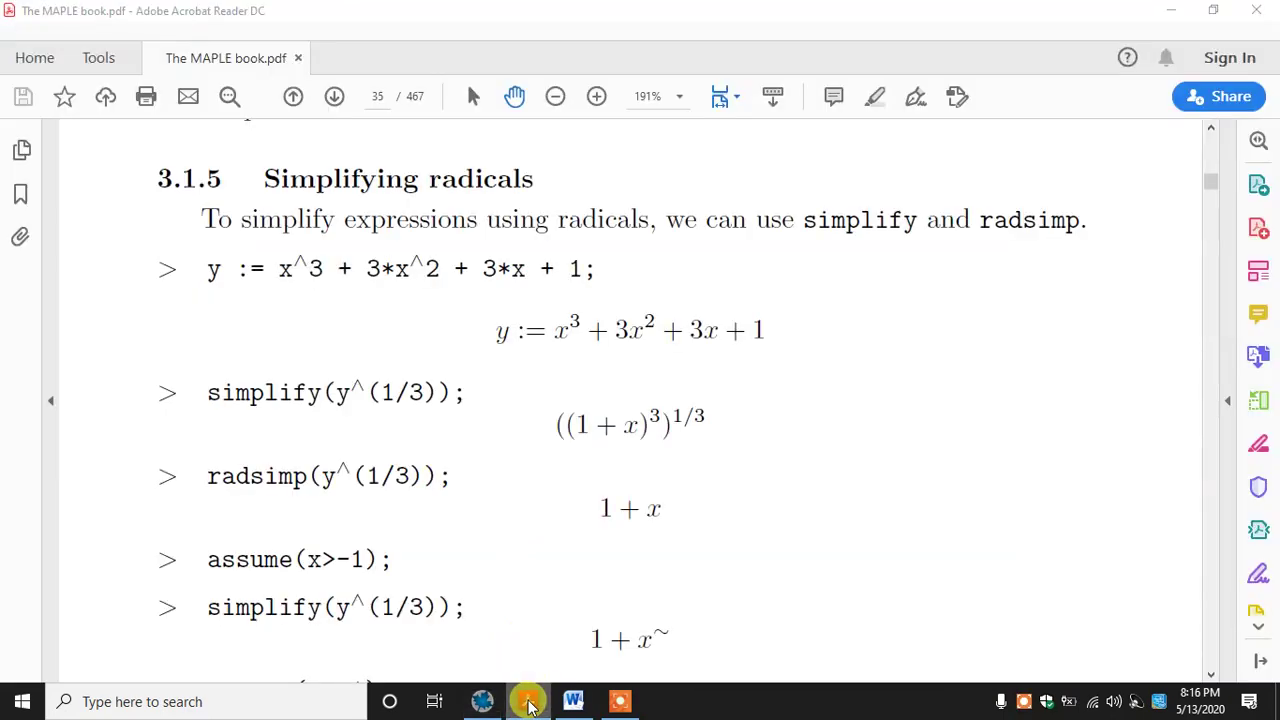
pyautogui.click(528, 701)
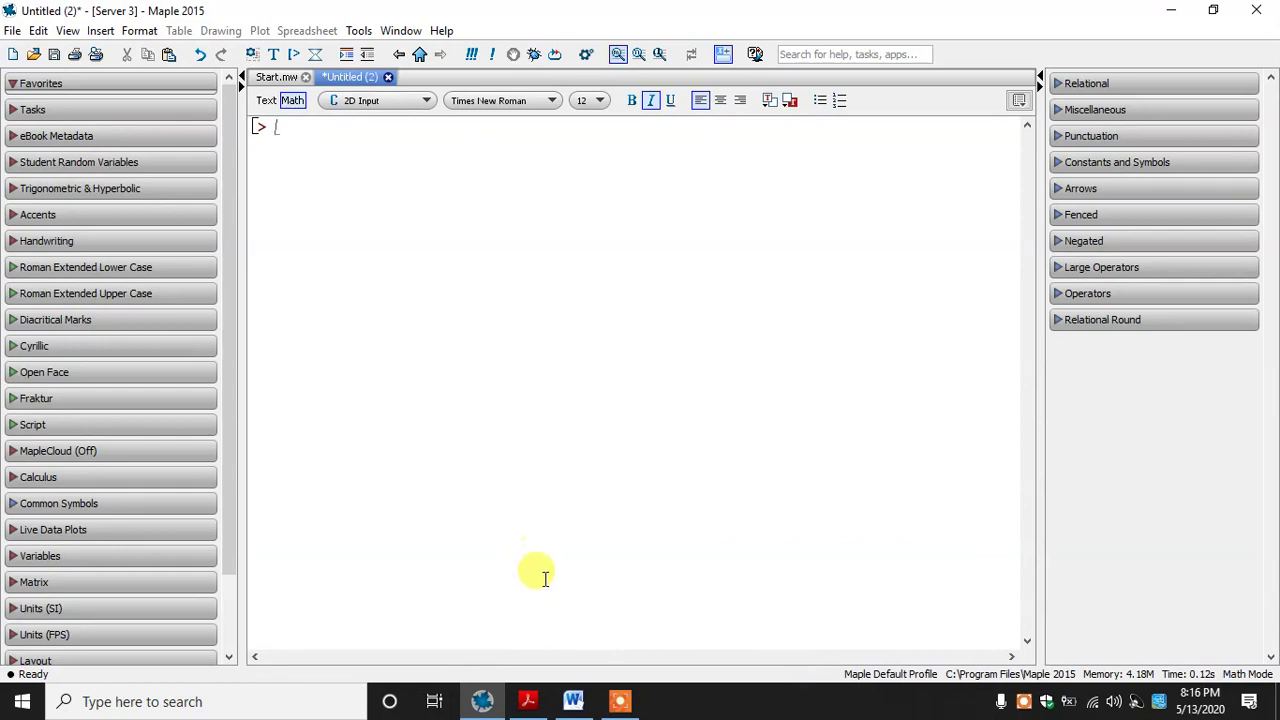
pyautogui.click(528, 701)
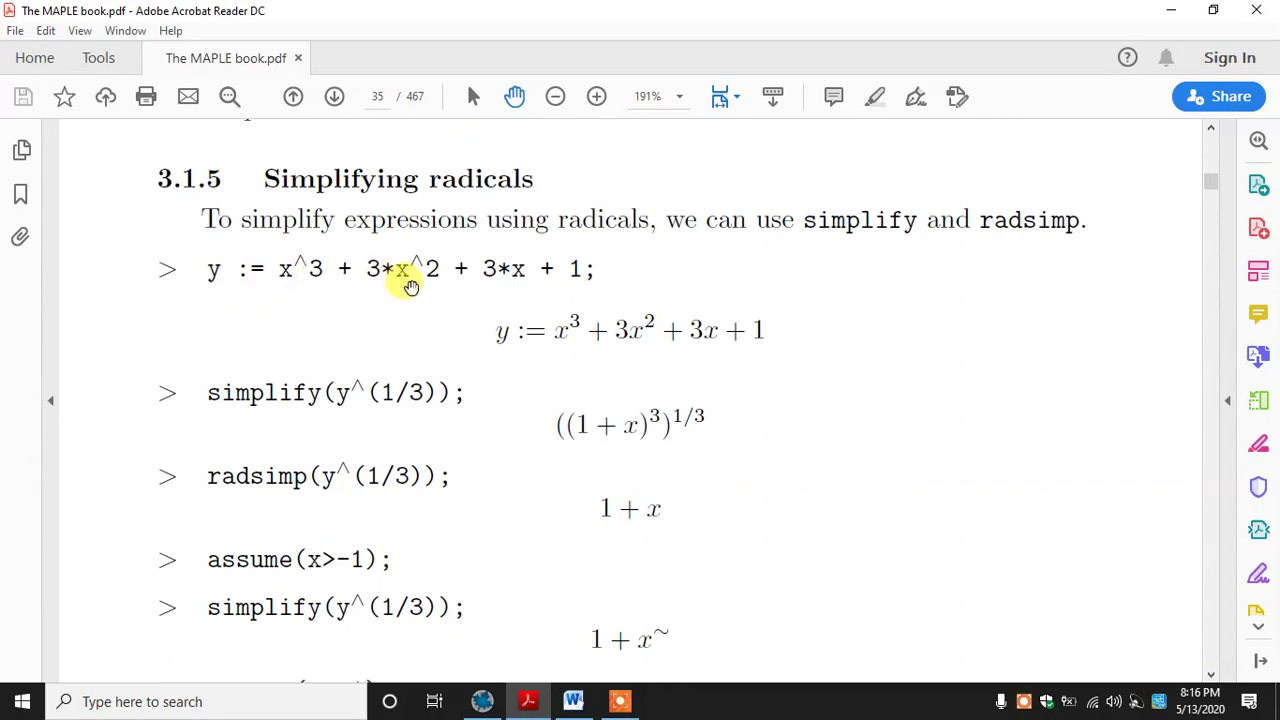
# Step: Switch to the Course Outlines Word document and close it
pyautogui.click(574, 702)
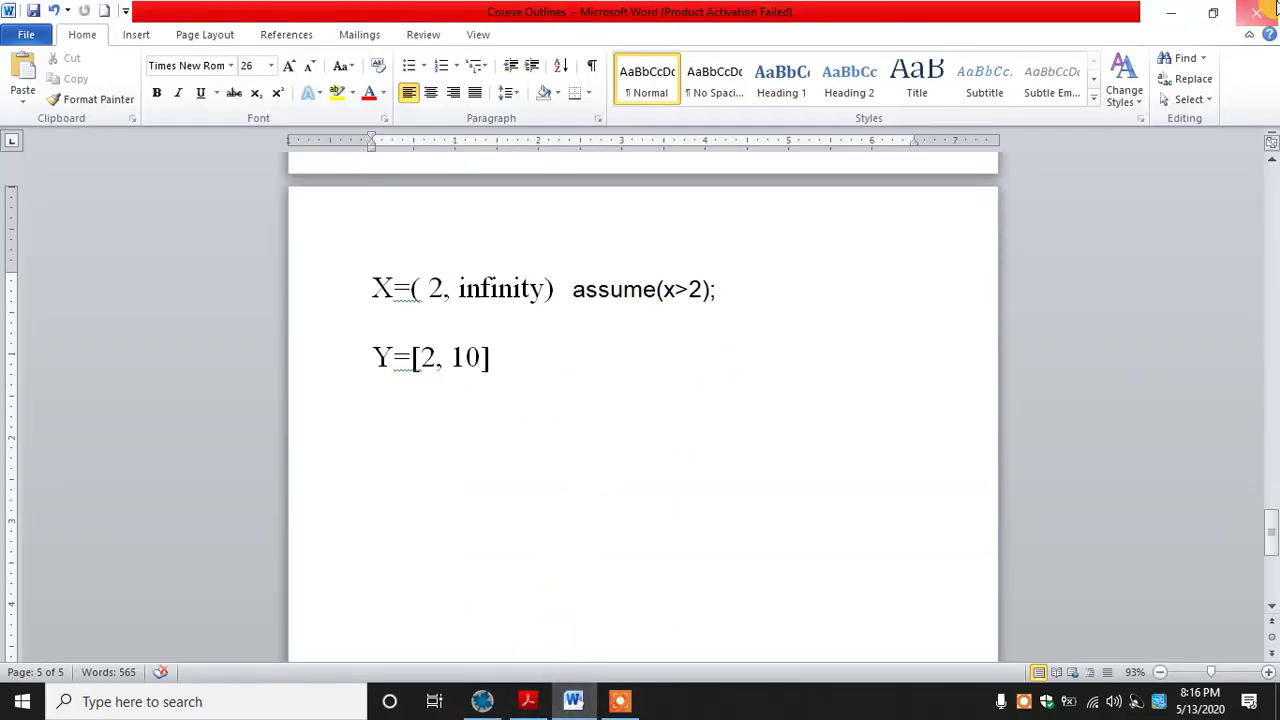
pyautogui.click(1268, 8)
pyautogui.click(634, 383)
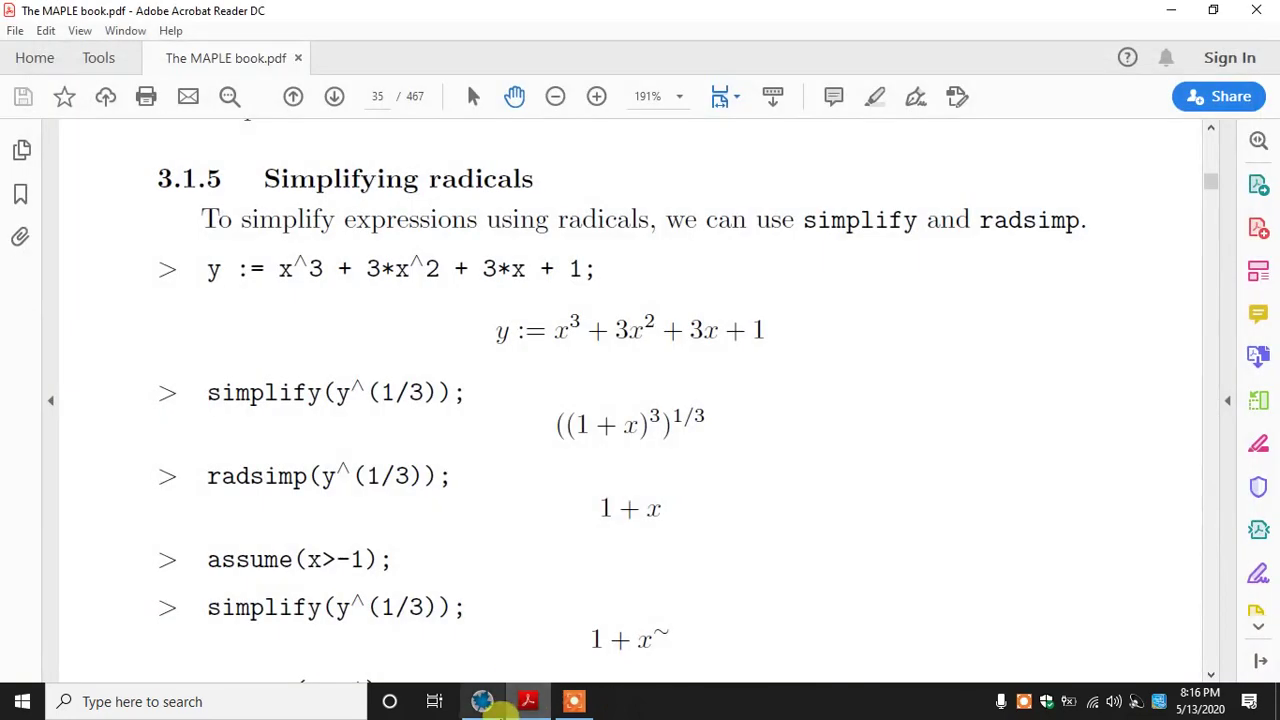
# Step: Switch to the Maple worksheet, enter the book's definition y := x^3 + 3*x^2 + 3*x + 1; and execute it
pyautogui.click(497, 705)
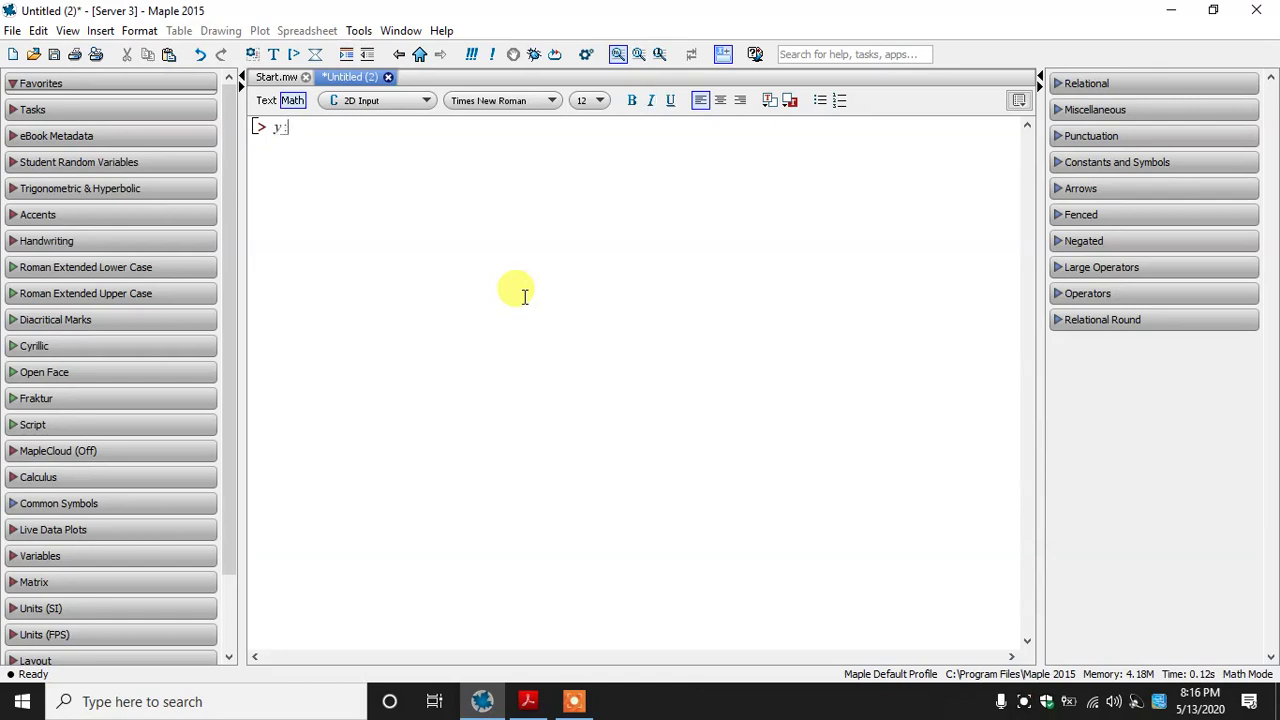
pyautogui.write('x^3 +')
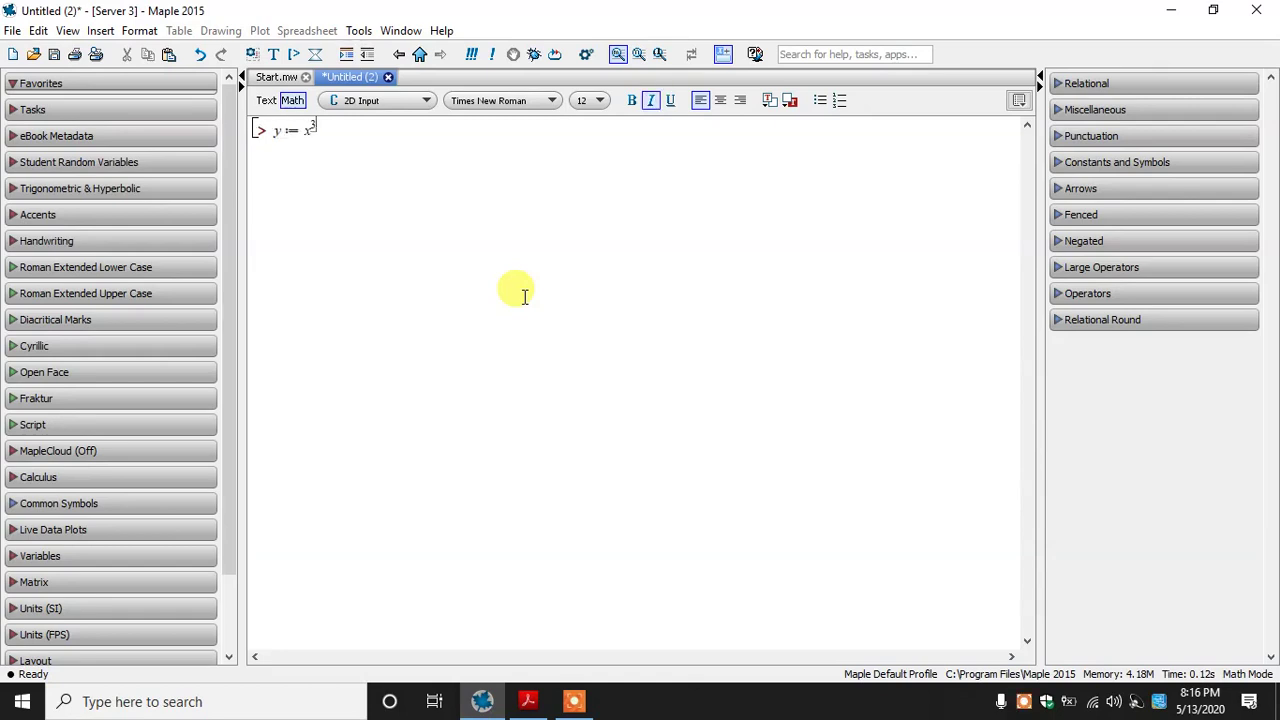
pyautogui.click(480, 705)
pyautogui.click(480, 705)
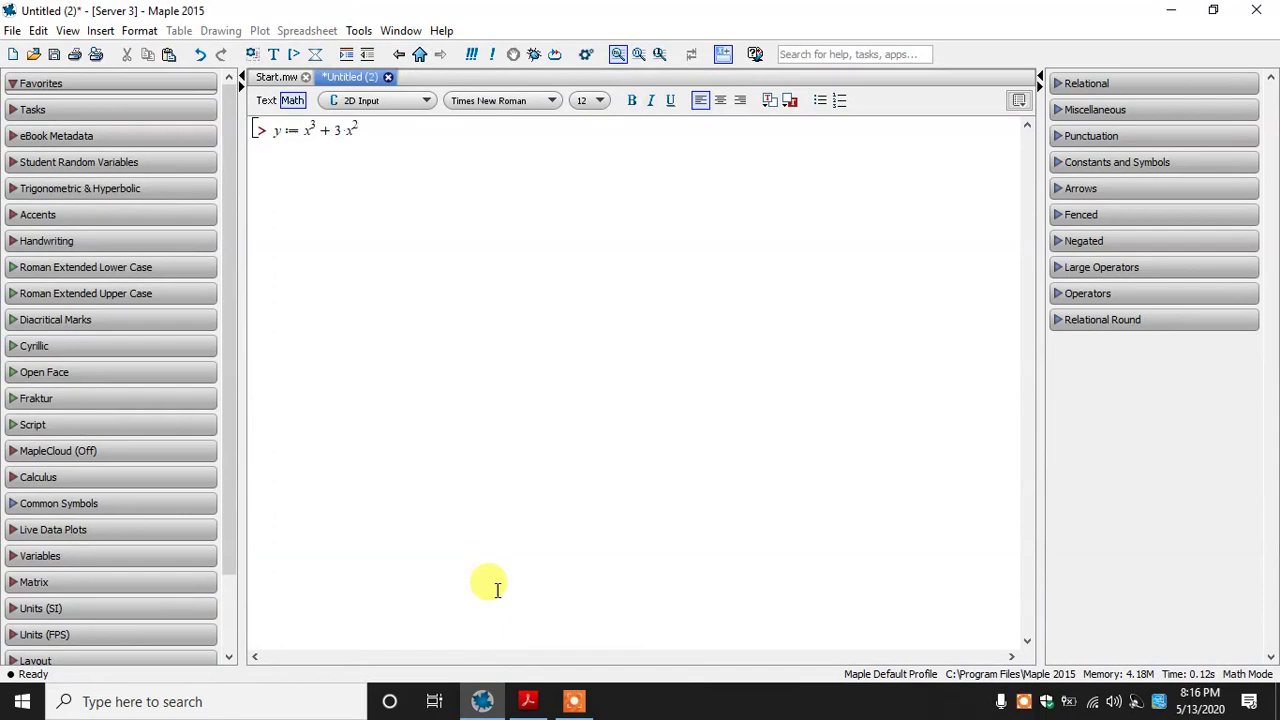
pyautogui.click(528, 703)
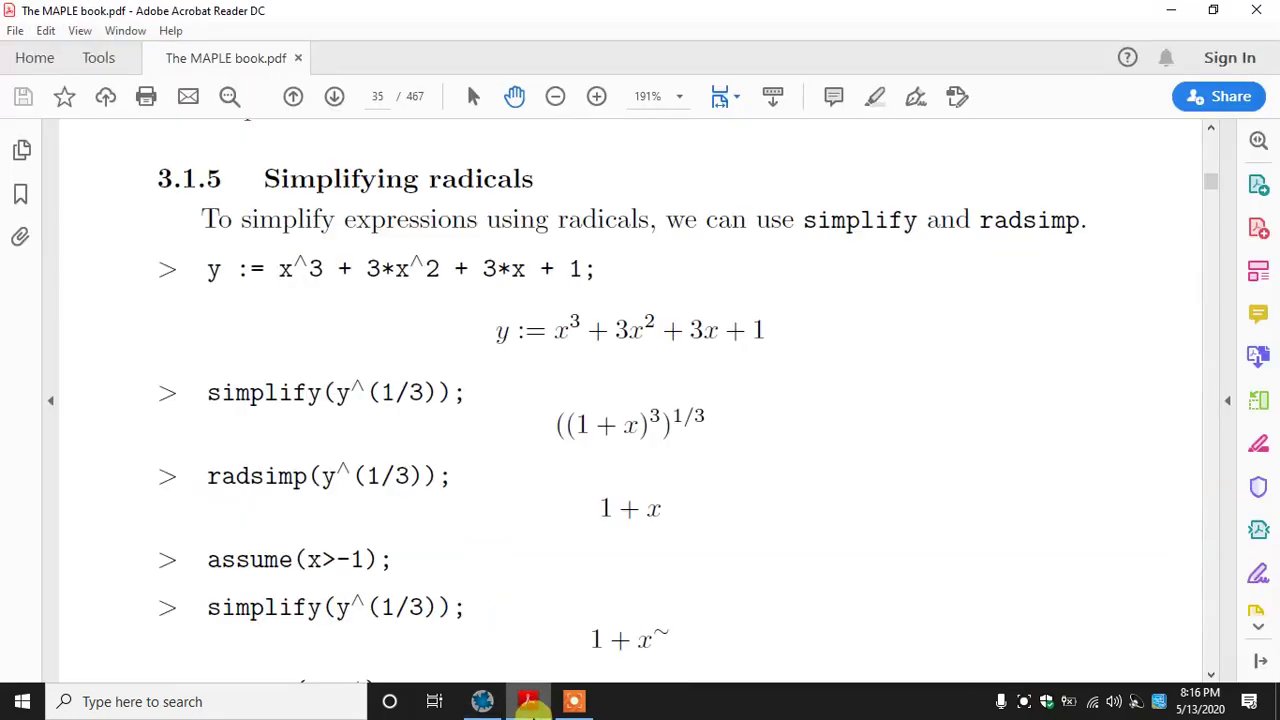
pyautogui.click(528, 703)
pyautogui.write('x^3 + 3·x^2 + 3')
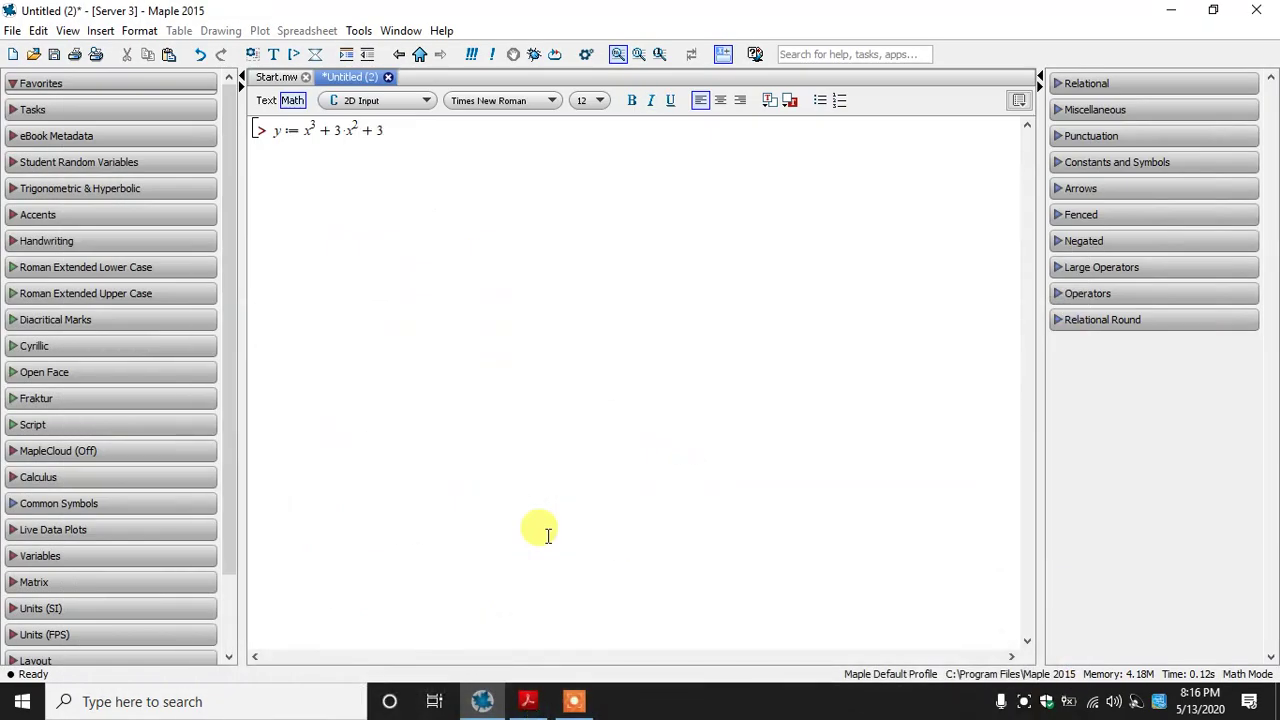
pyautogui.write('*x+')
pyautogui.write('a')
pyautogui.press('BackSpace')
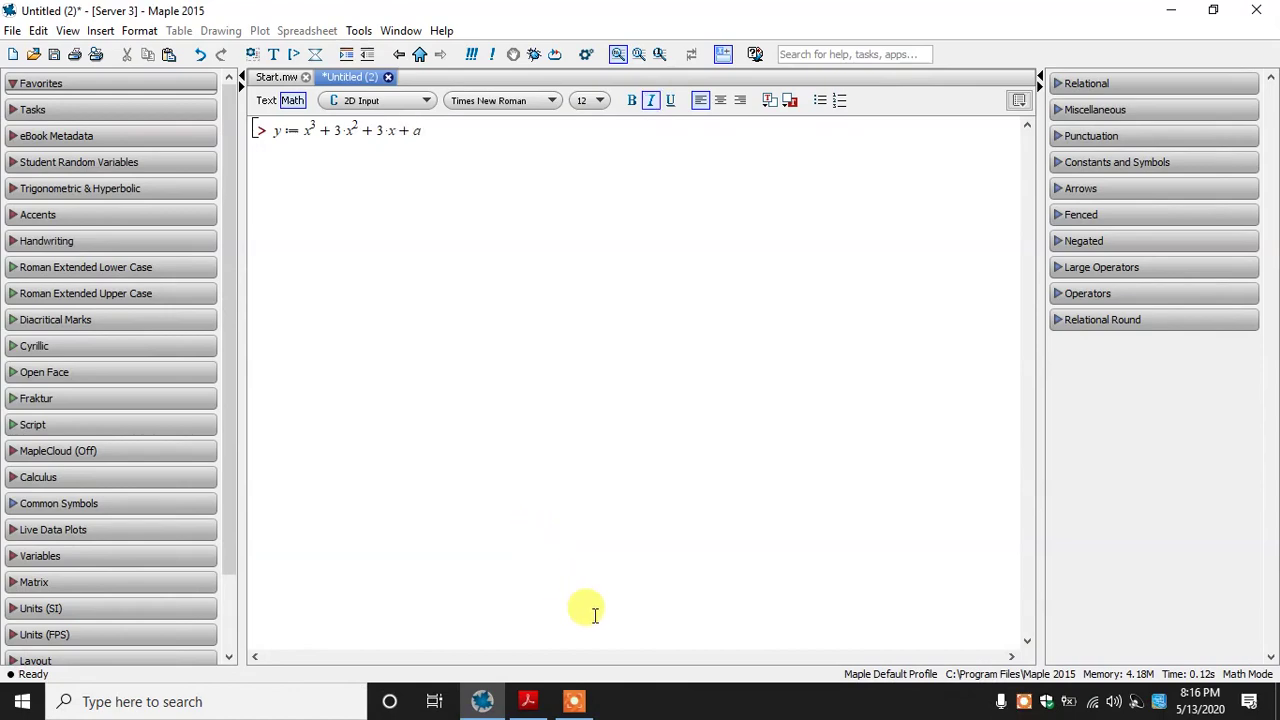
pyautogui.write('1')
pyautogui.click(526, 703)
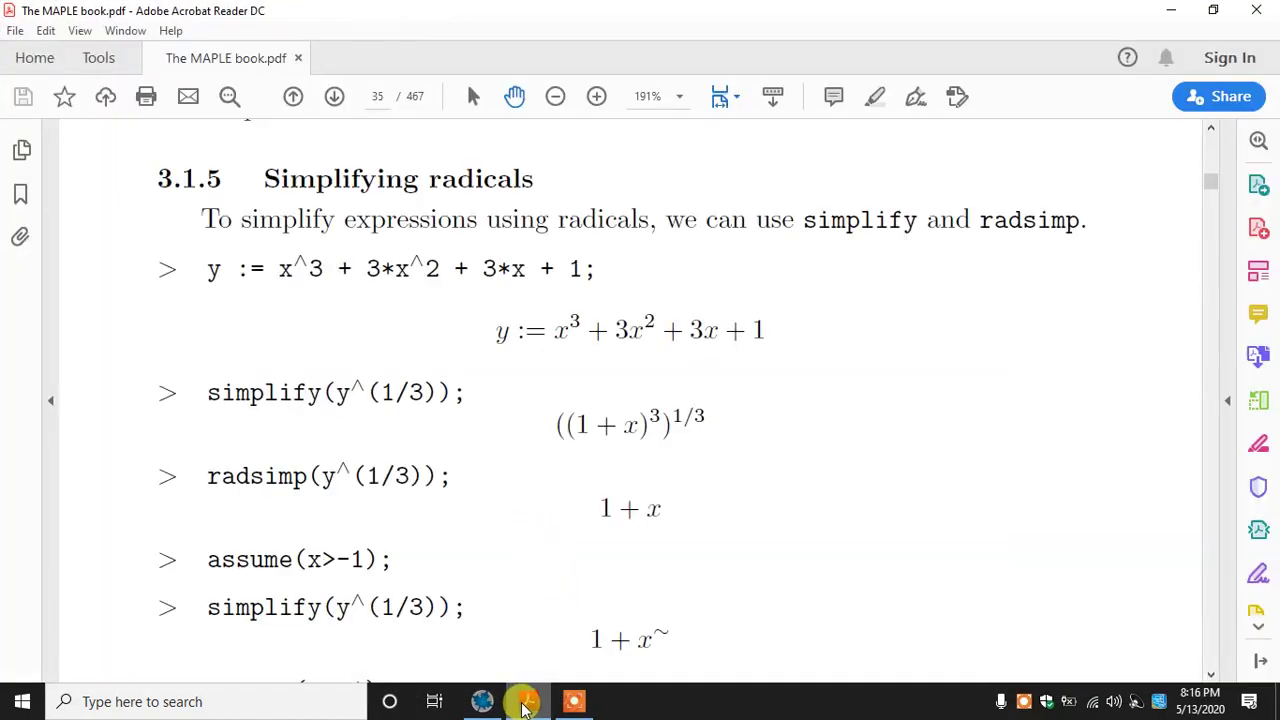
pyautogui.click(525, 704)
pyautogui.press('Return')
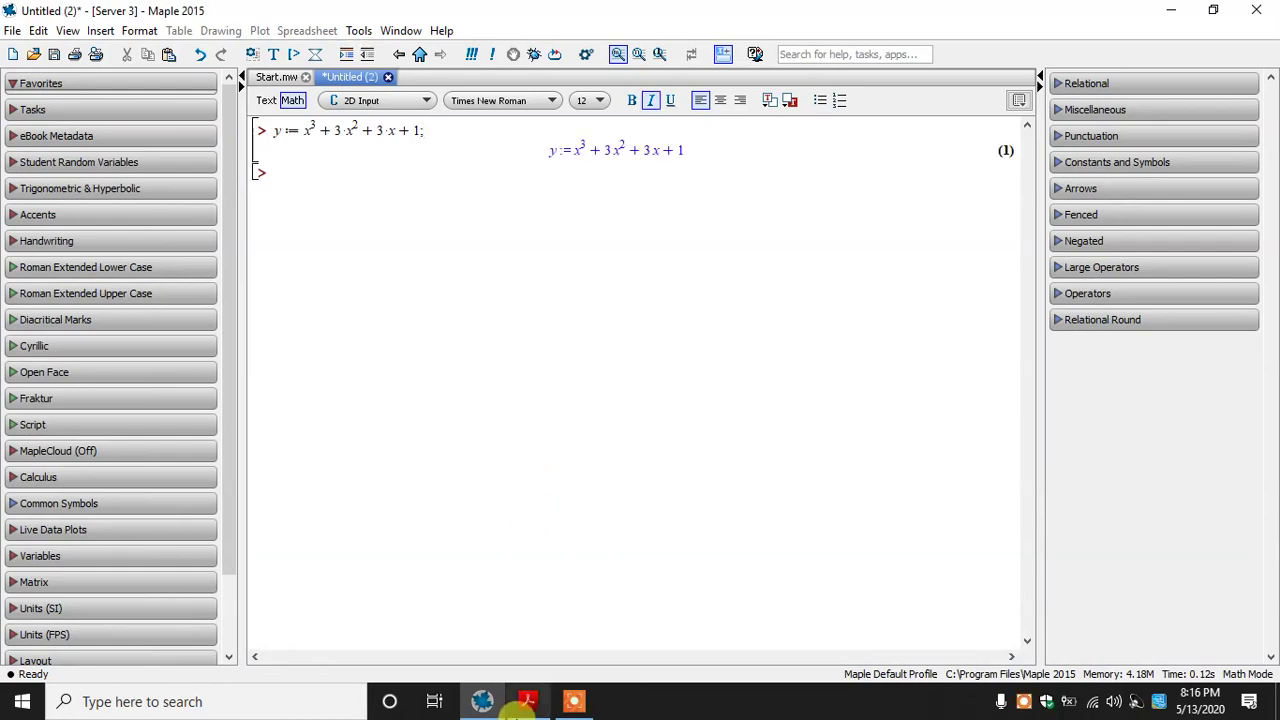
# Step: Check the next command in the Maple book PDF, then execute simplify((y)^(1/3)); in the Maple worksheet
pyautogui.click(524, 704)
pyautogui.scroll(-1, 470, 470)
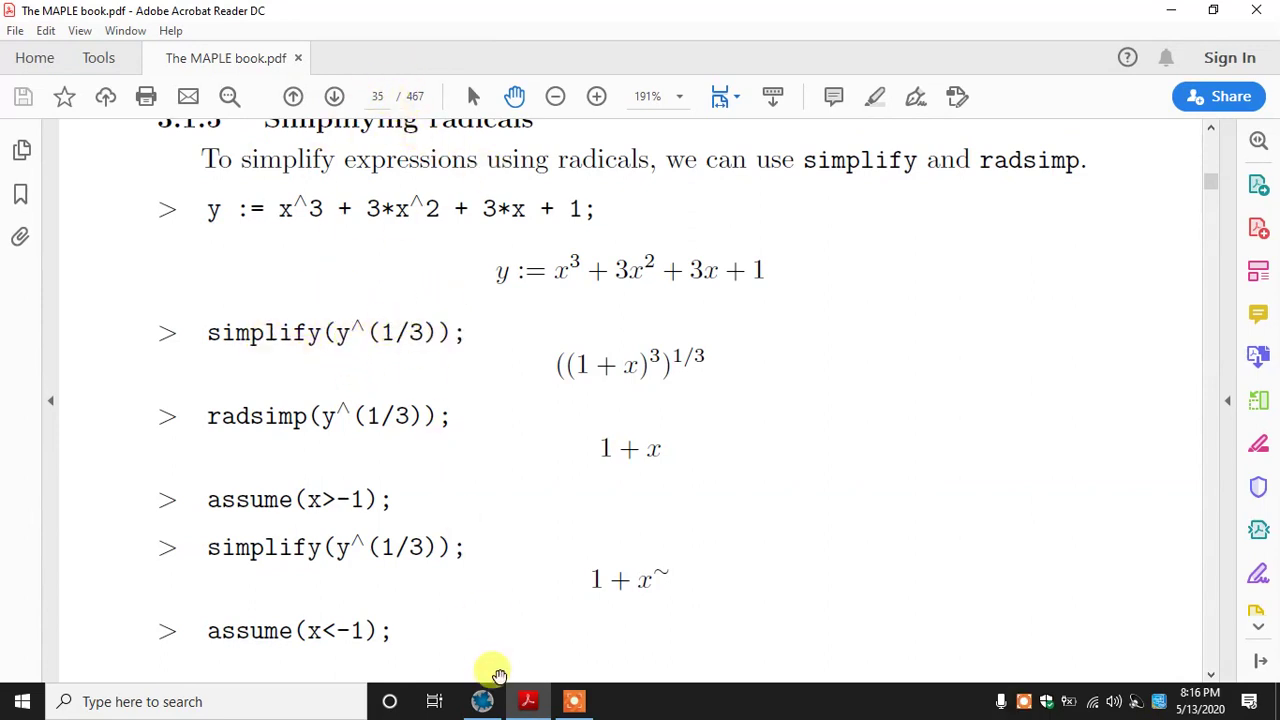
pyautogui.click(482, 701)
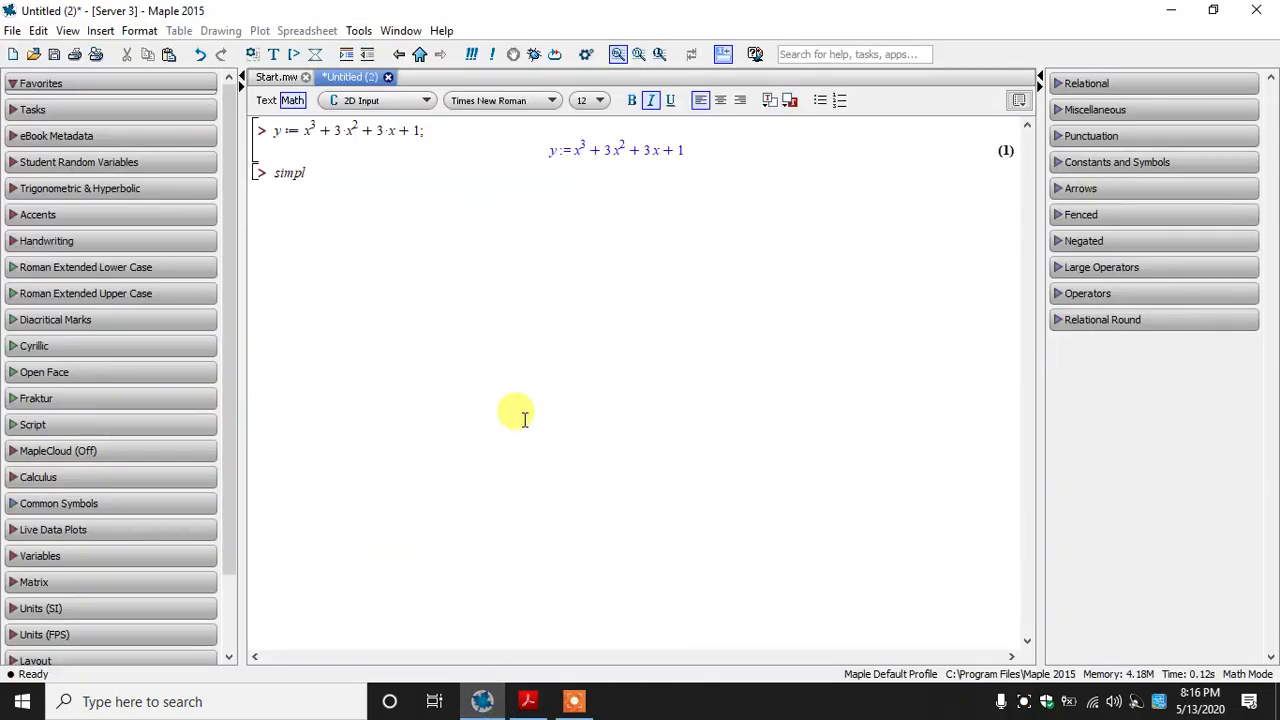
pyautogui.write('ify(')
pyautogui.write('(y)^1/3);')
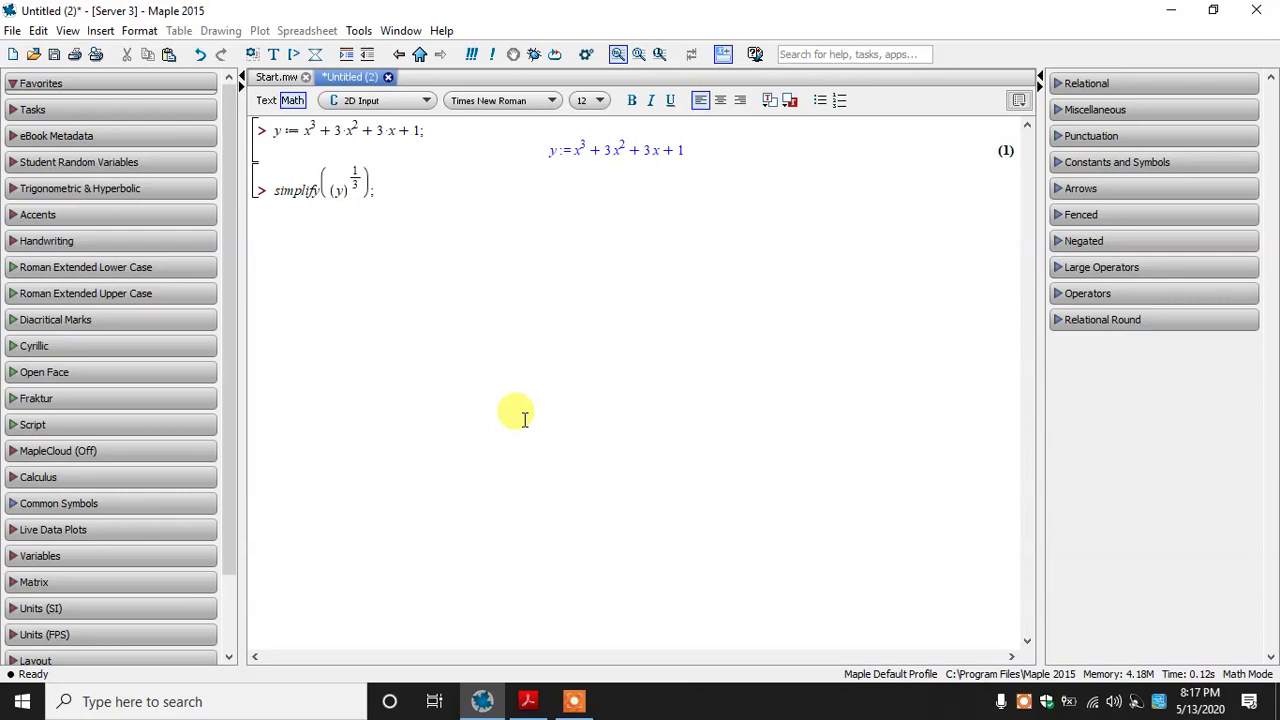
pyautogui.press('Return')
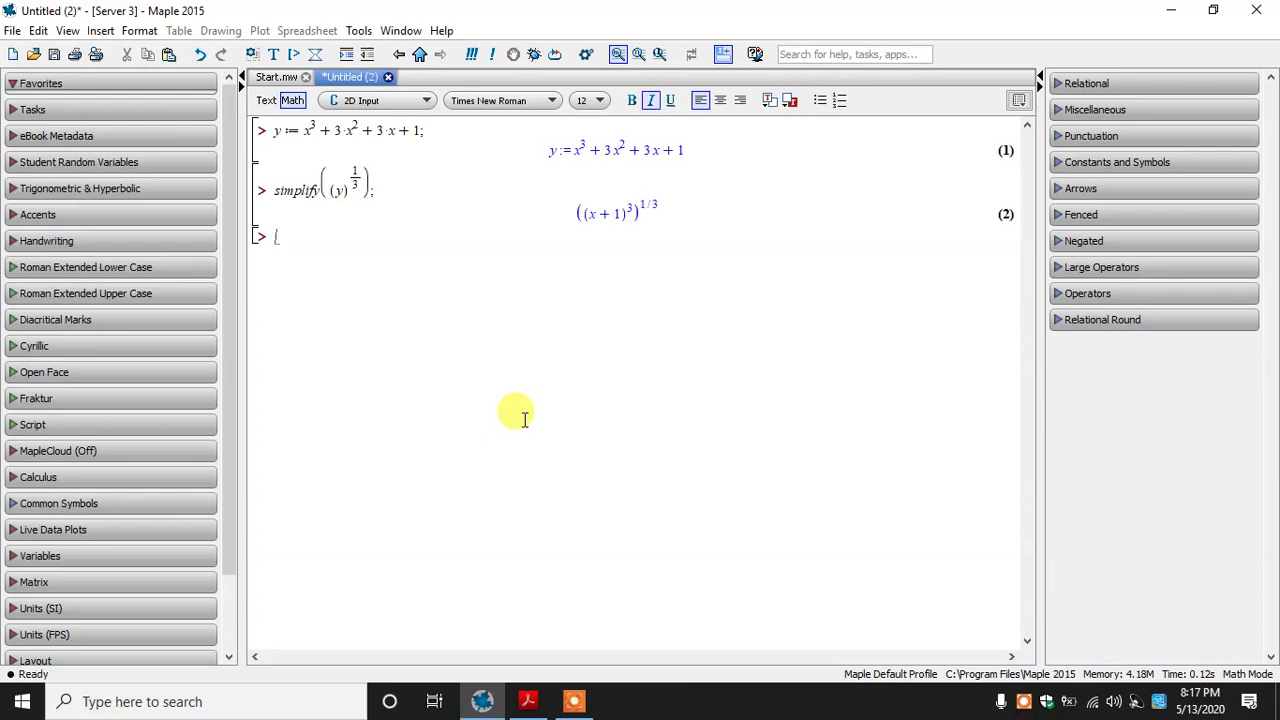
# Step: Consult the radsimp example in the Maple book PDF and execute radsimp((y)^(1/3)); in the Maple worksheet
pyautogui.click(528, 701)
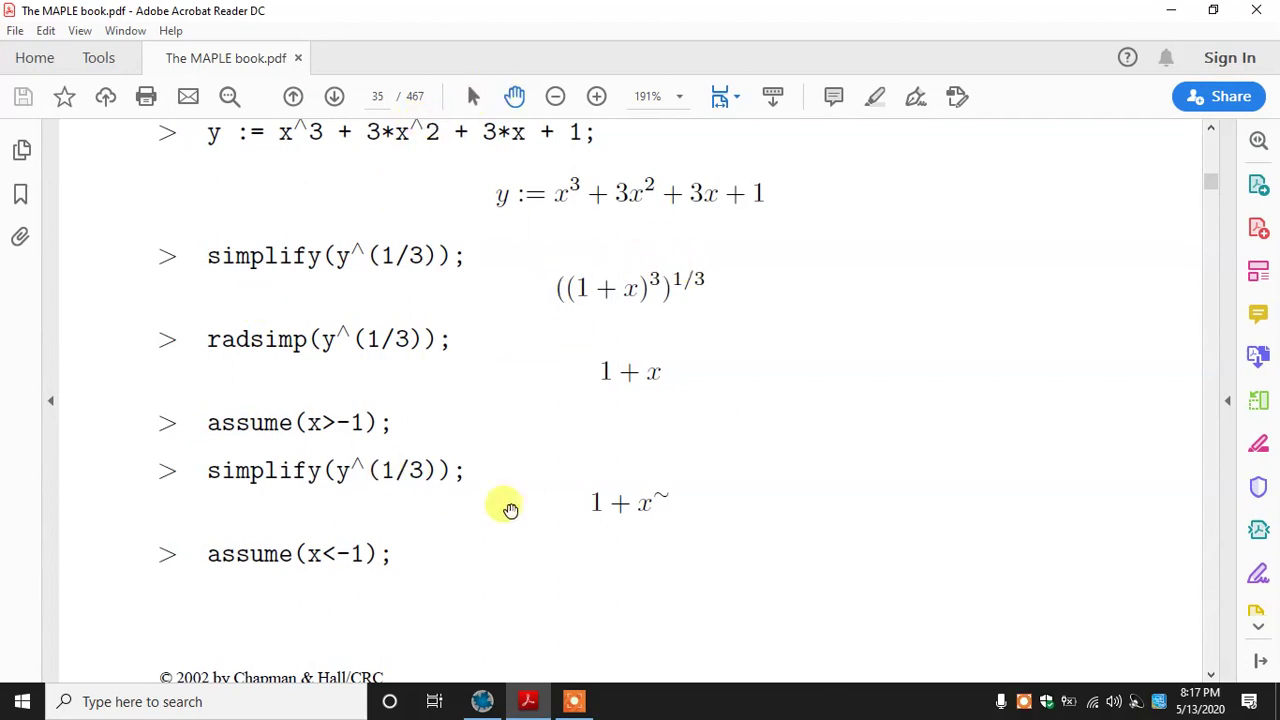
pyautogui.click(482, 701)
pyautogui.write('rad')
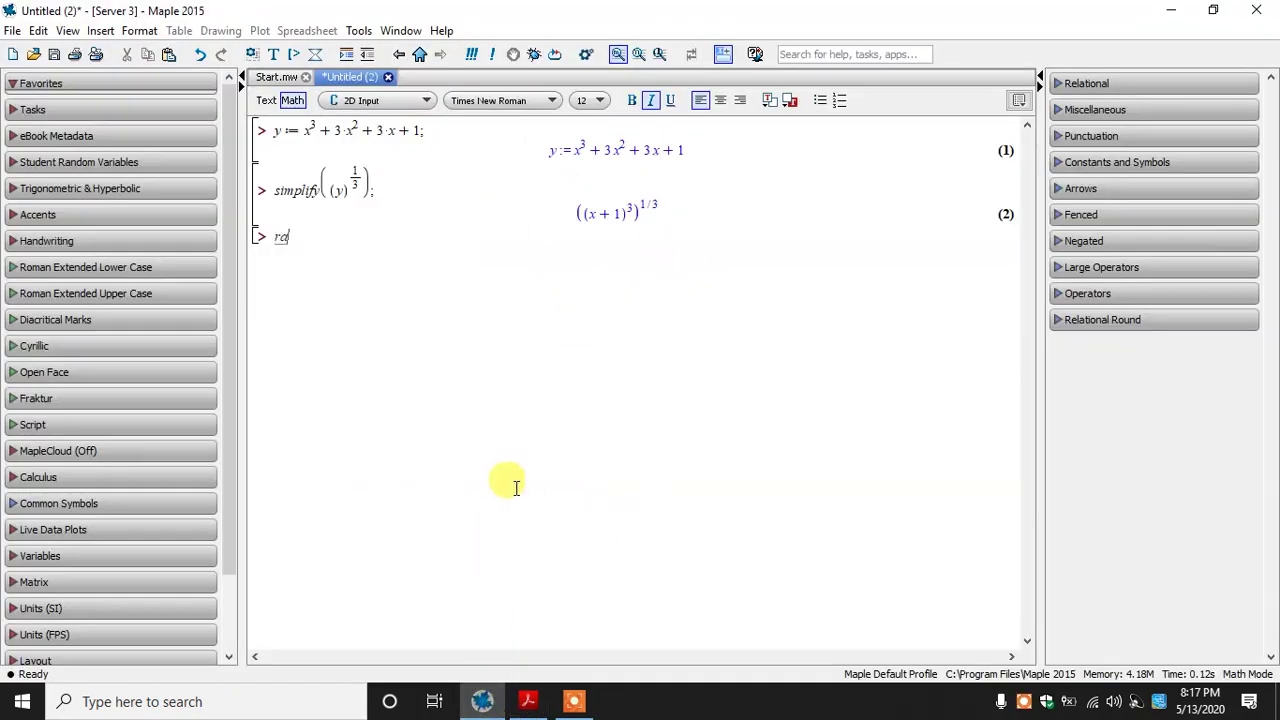
pyautogui.write('sim')
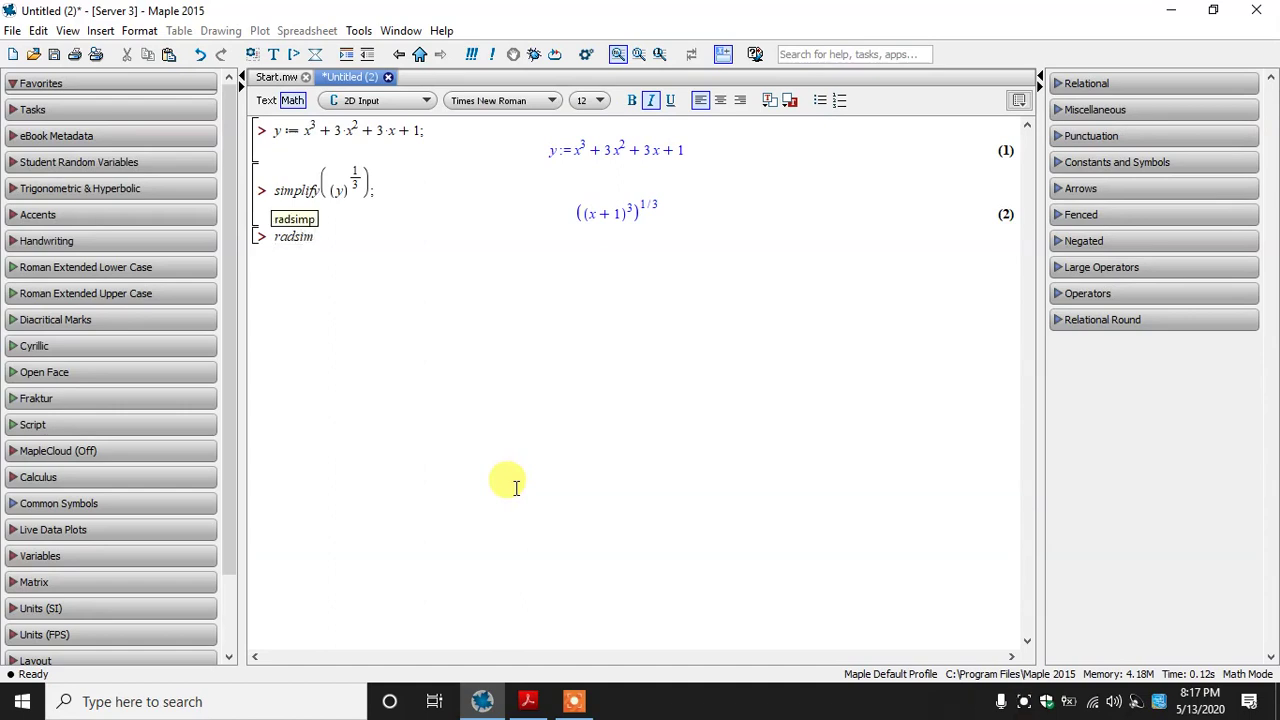
pyautogui.write('p(')
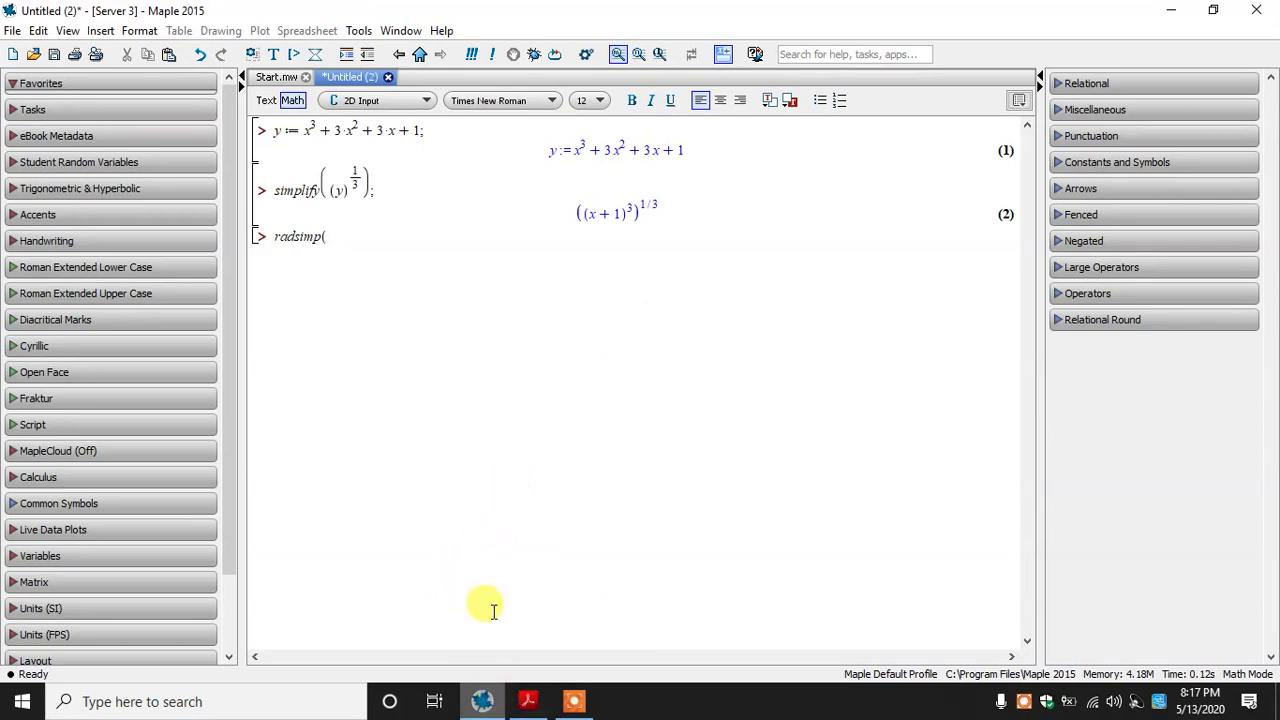
pyautogui.click(528, 701)
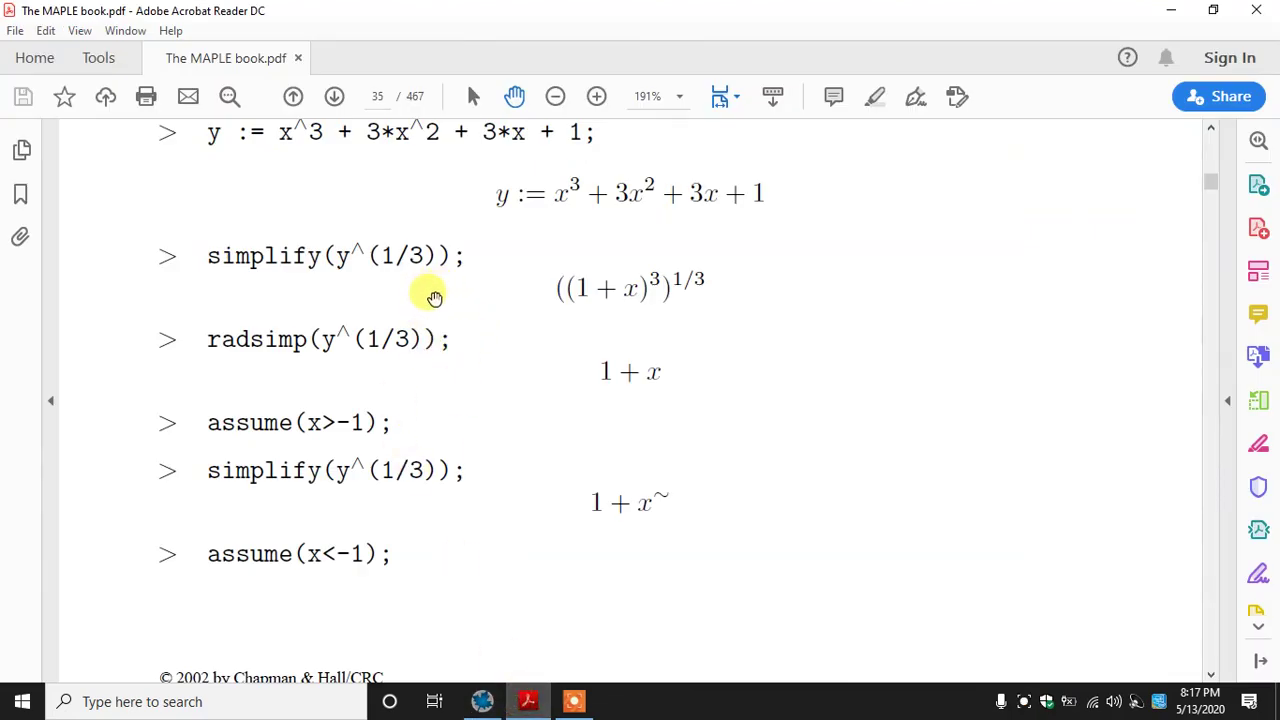
pyautogui.click(530, 700)
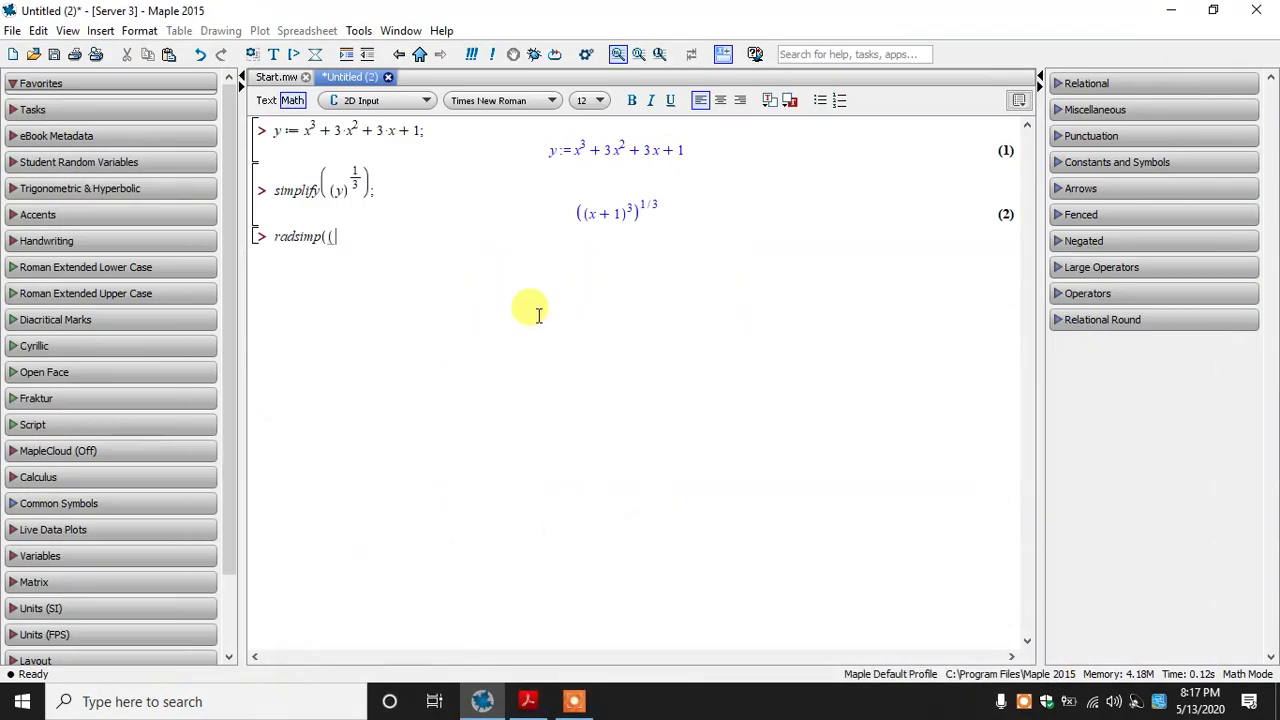
pyautogui.write('y)^(1/')
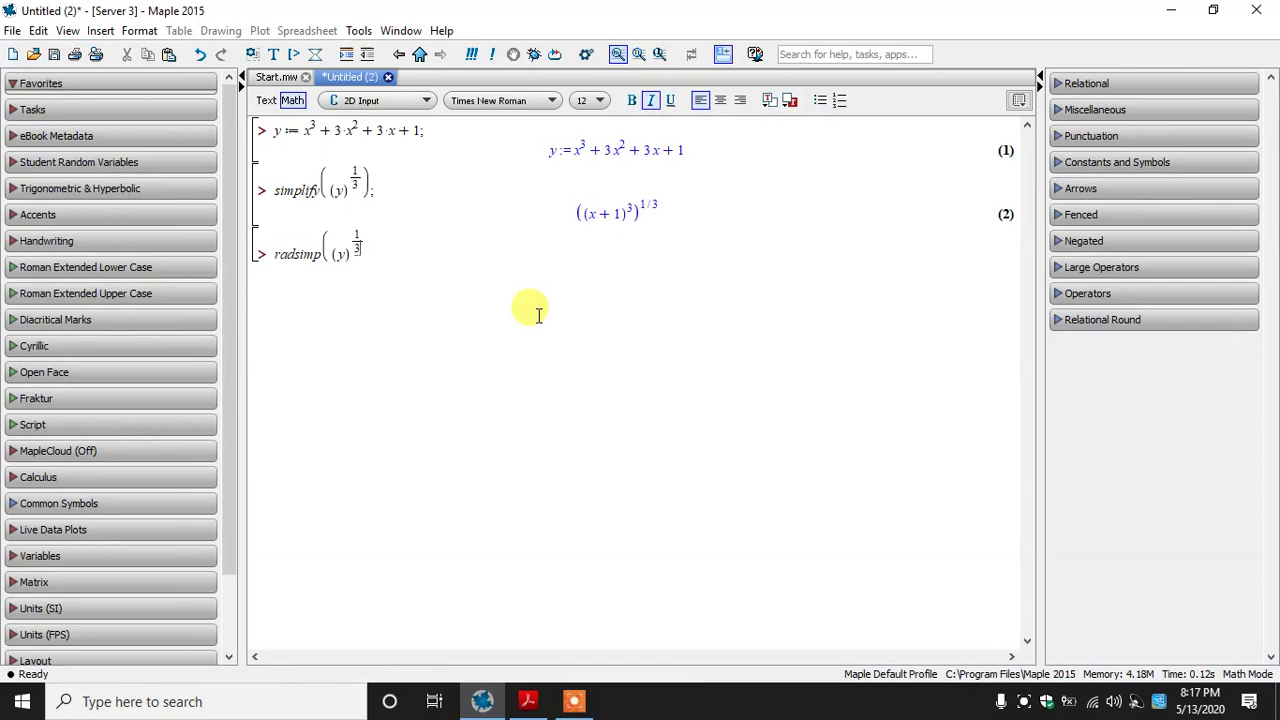
pyautogui.write('3));')
pyautogui.press('Return')
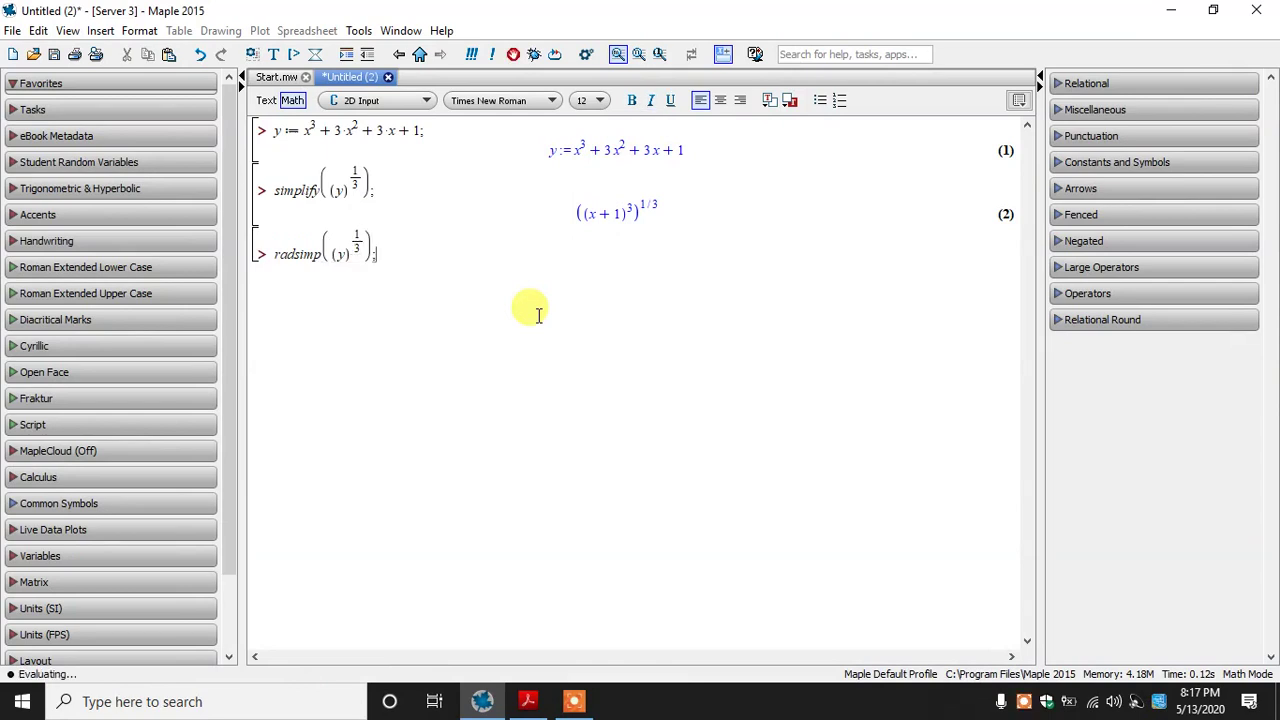
# Step: Copy the assume(x>-1); command from the Maple book PDF and paste it at the worksheet's empty prompt
pyautogui.click(530, 700)
pyautogui.moveTo(572, 517); pyautogui.dragTo(571, 503)
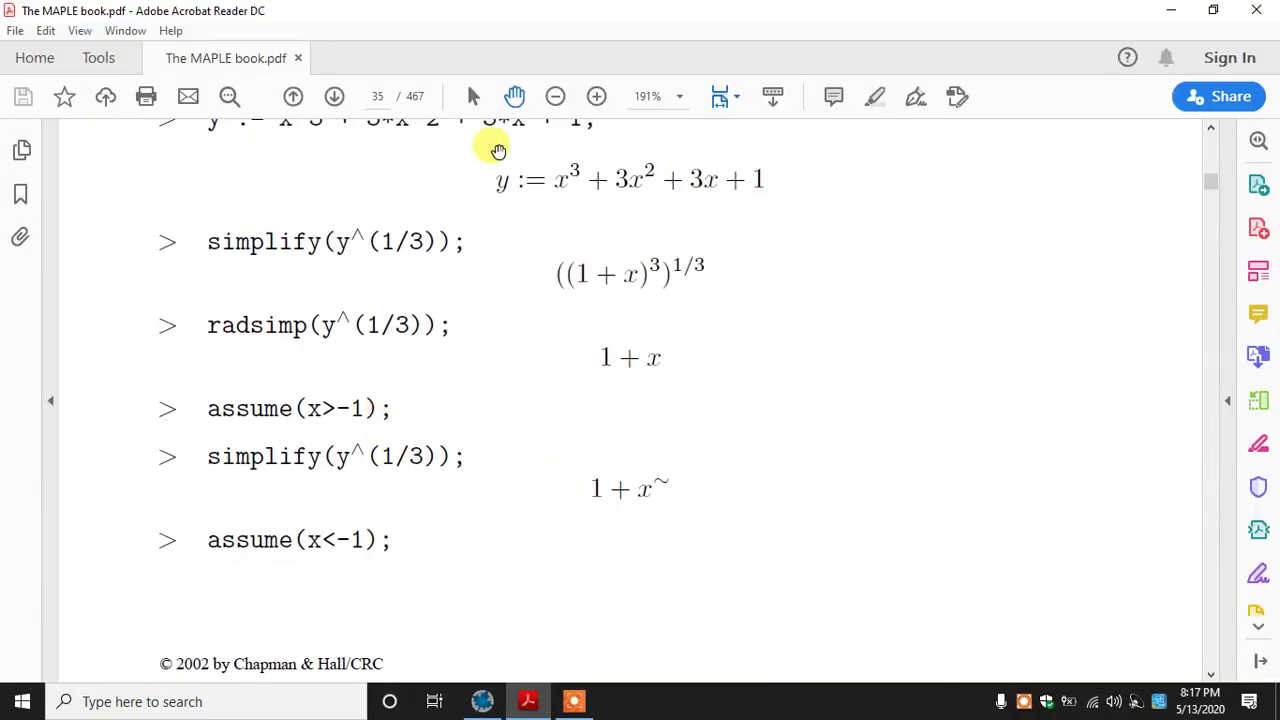
pyautogui.click(473, 96)
pyautogui.doubleClick(225, 408)
pyautogui.moveTo(357, 400); pyautogui.dragTo(386, 406)
pyautogui.hotkey('ctrl', 'c')
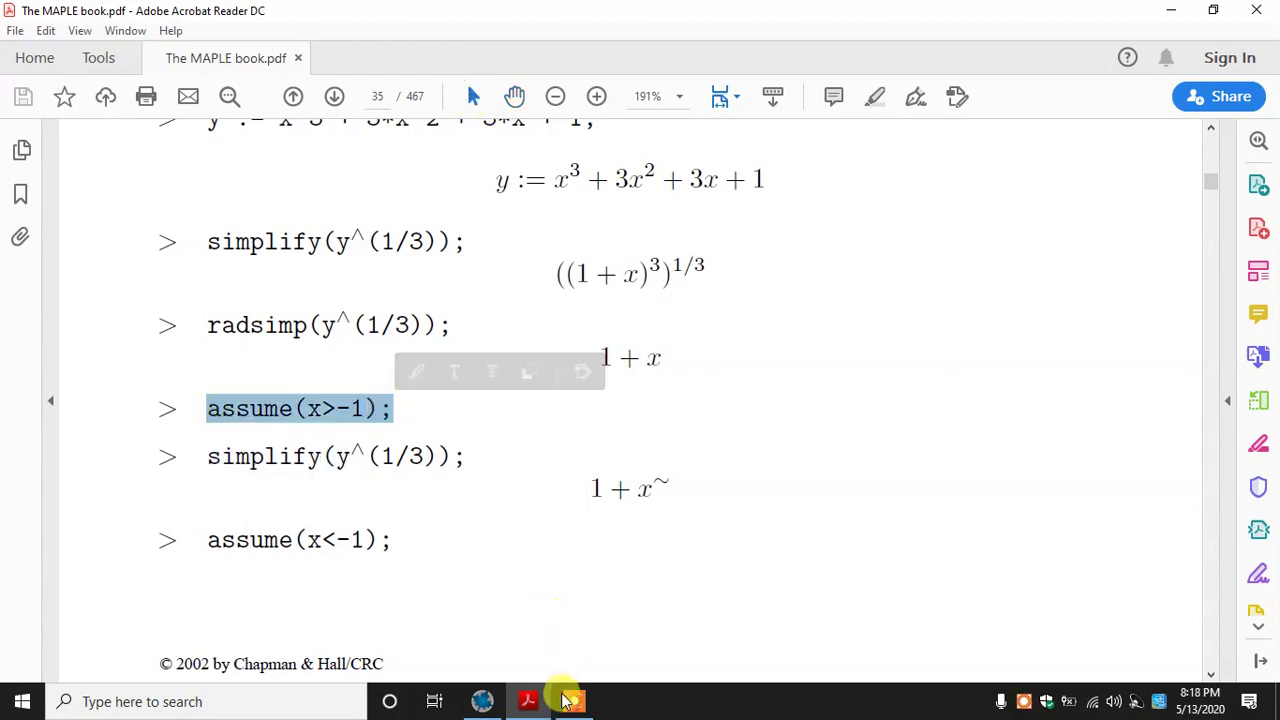
pyautogui.click(495, 704)
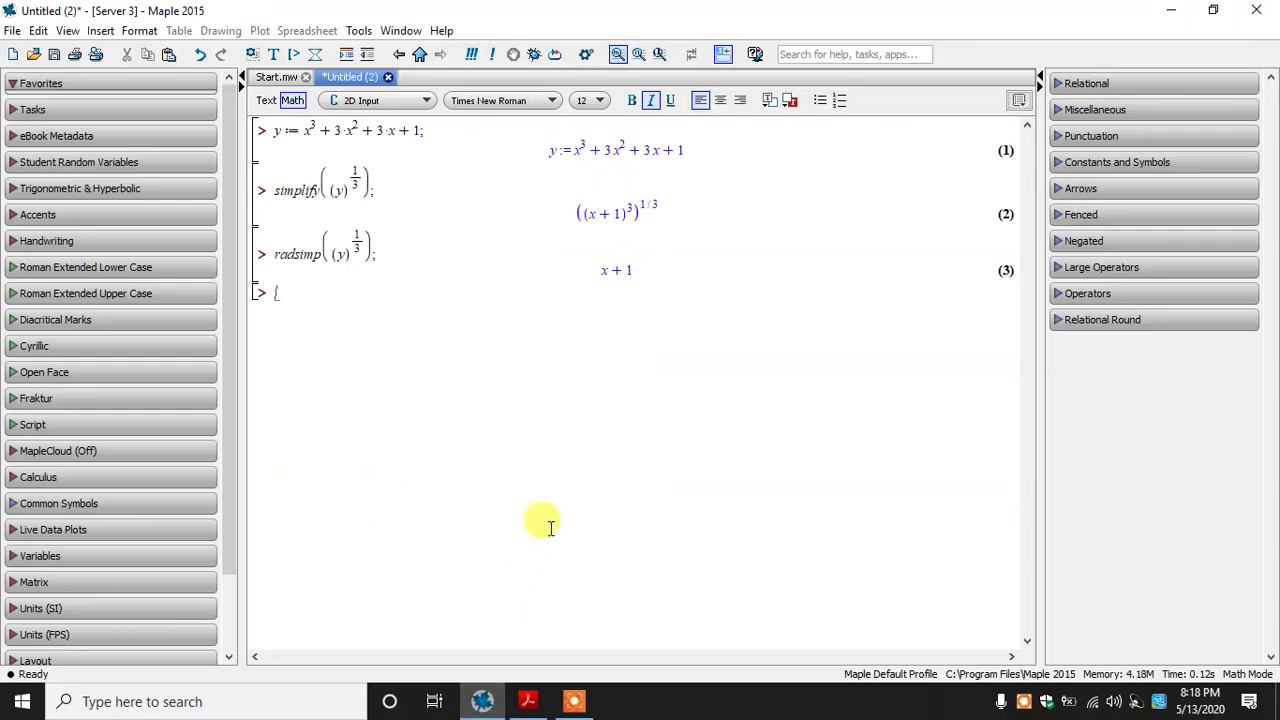
pyautogui.hotkey('ctrl', 'v')
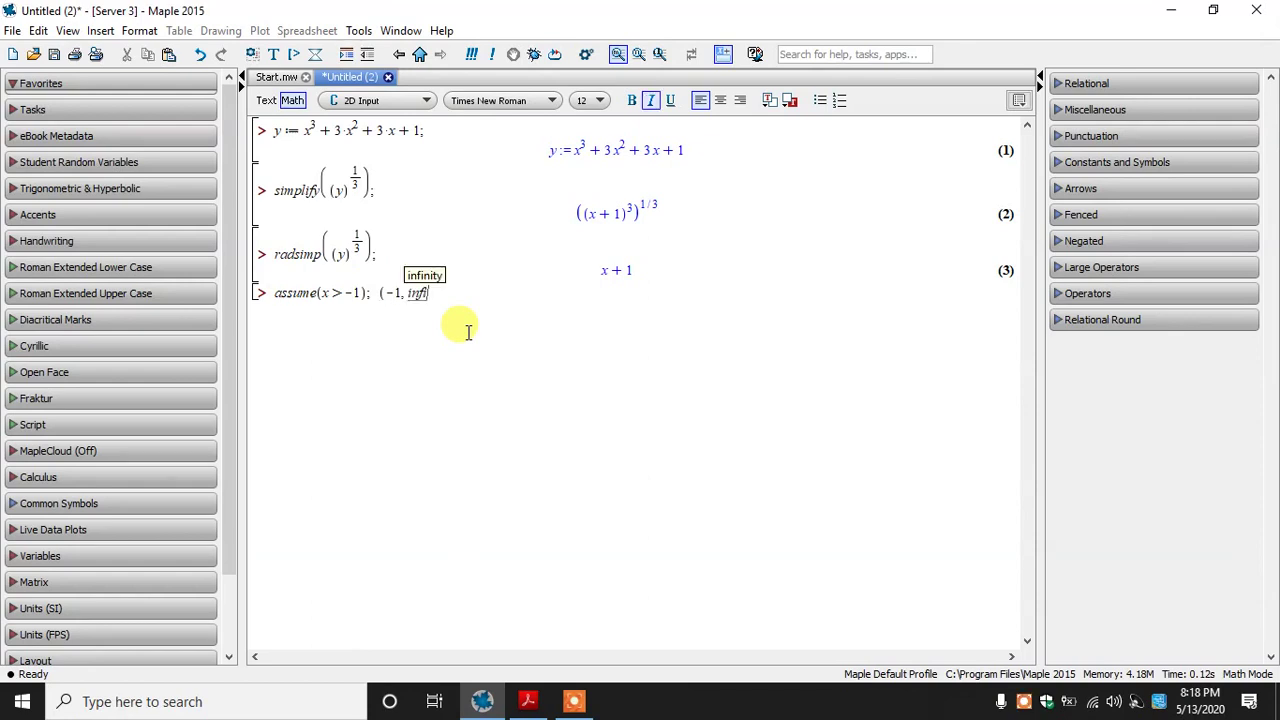
# Step: Delete the interval note (-1, infinity) after the assume command and execute assume(x>-1);
pyautogui.press('Return')
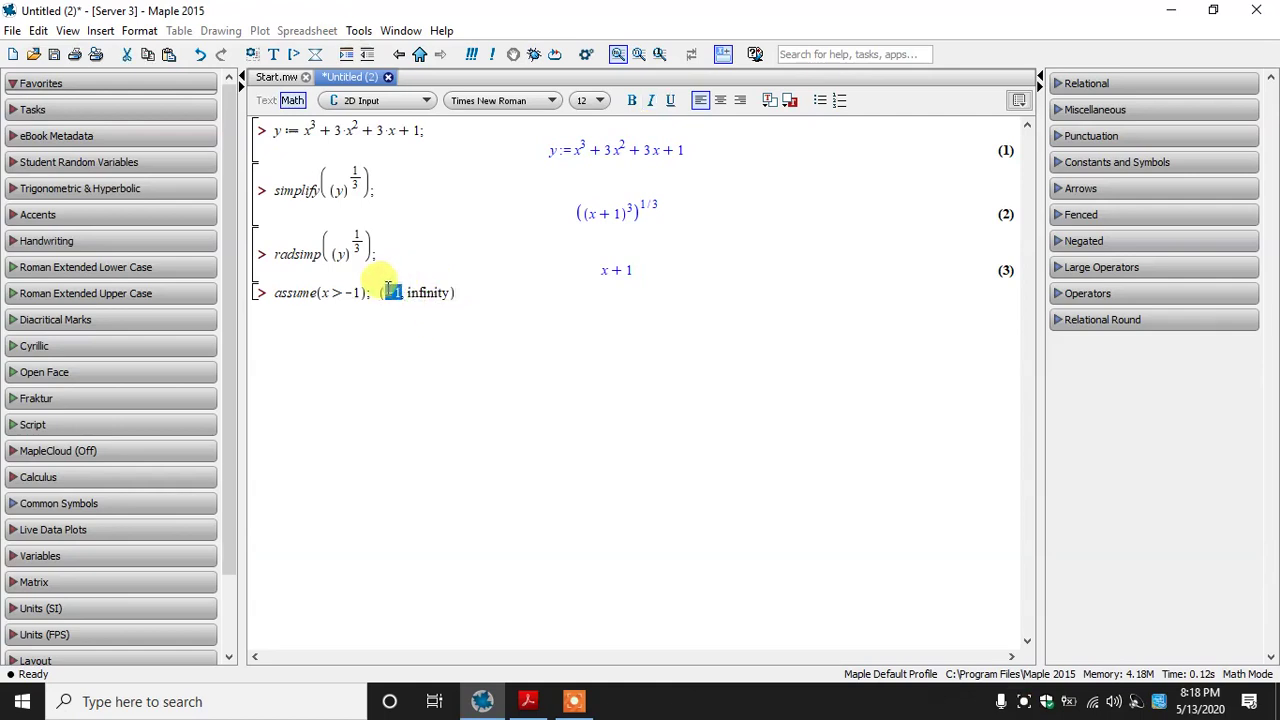
pyautogui.moveTo(384, 291); pyautogui.dragTo(437, 298)
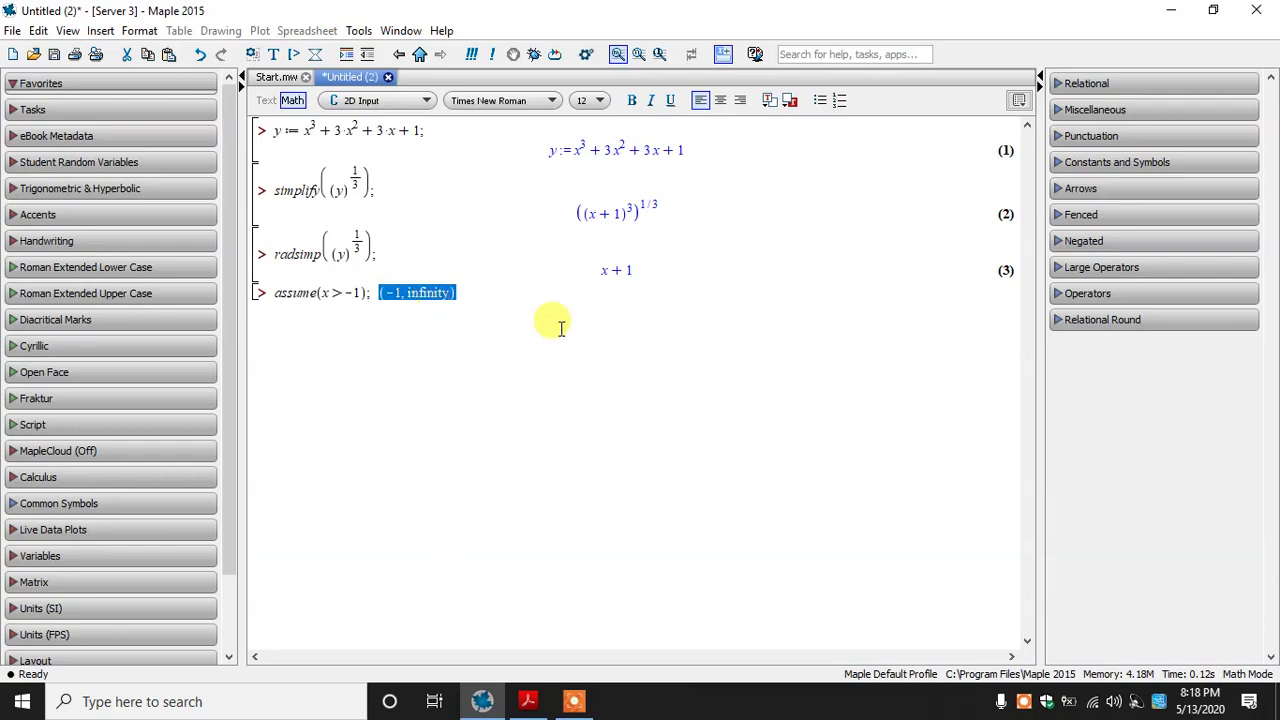
pyautogui.press('Delete')
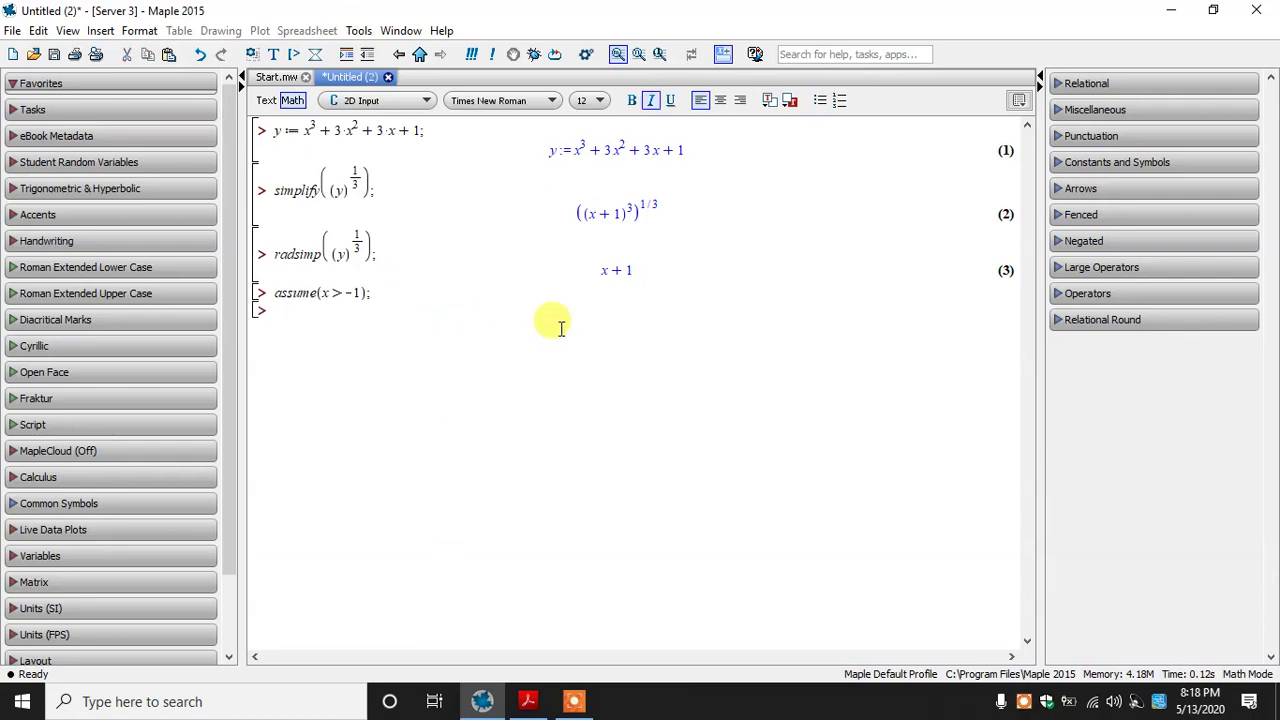
# Step: Check the book's command after the assumption, then copy the earlier simplify((y)^(1/3)); line to the worksheet's empty prompt and execute it
pyautogui.click(532, 703)
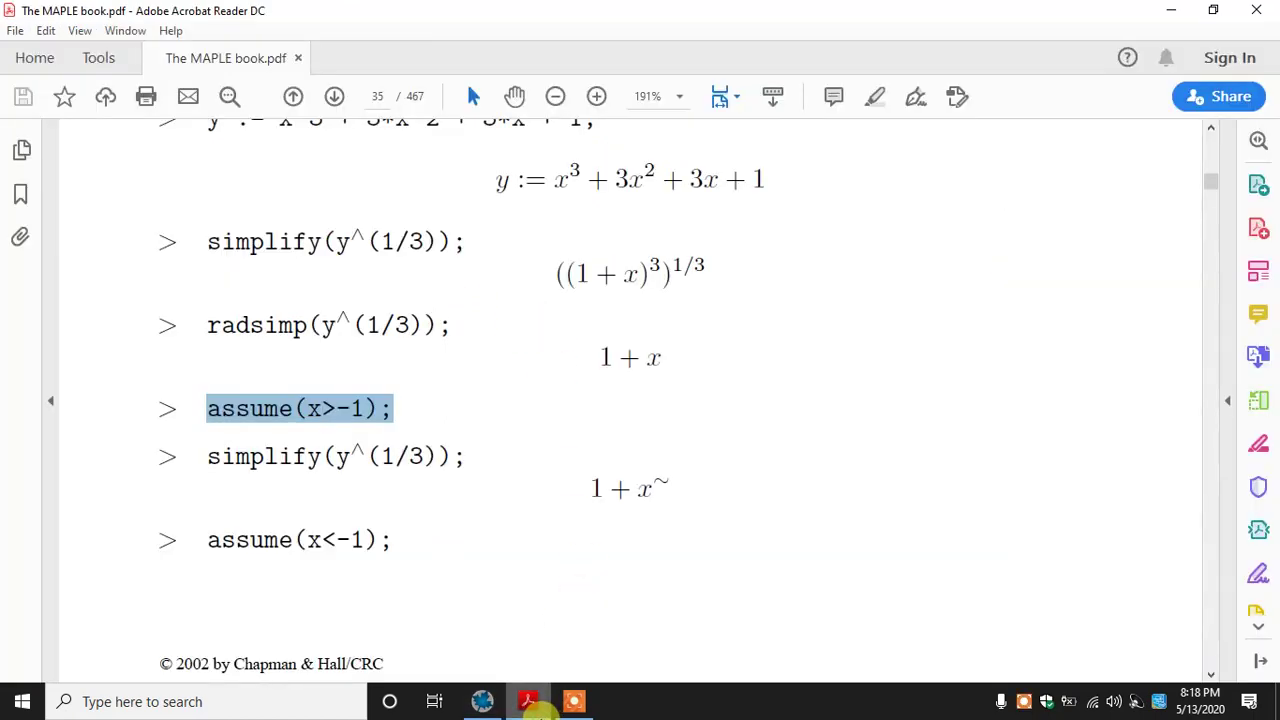
pyautogui.click(530, 703)
pyautogui.click(530, 703)
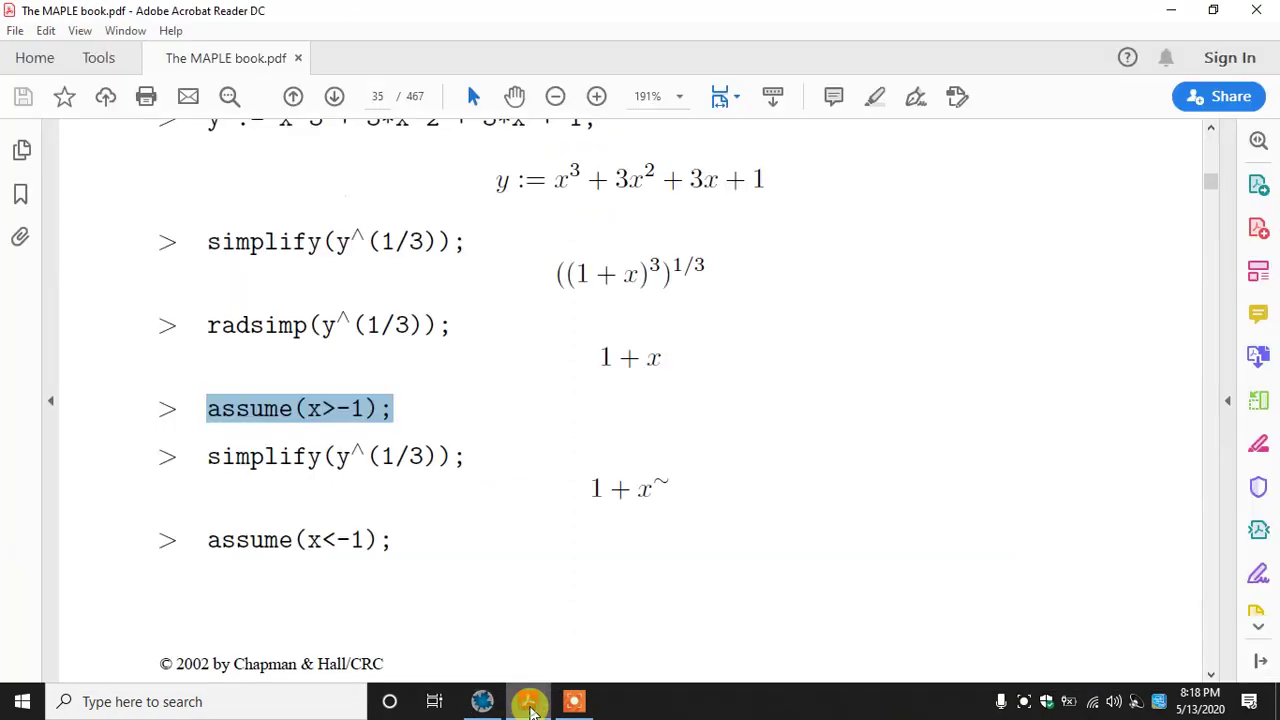
pyautogui.click(532, 703)
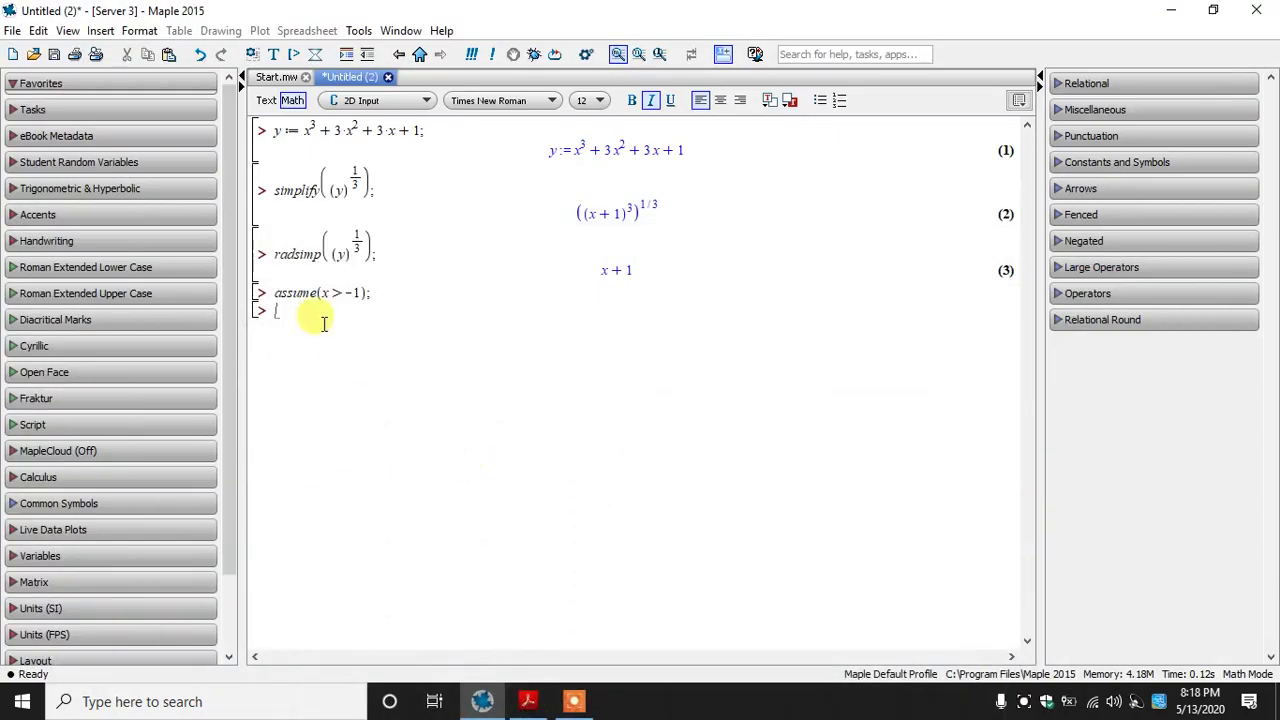
pyautogui.moveTo(275, 190); pyautogui.dragTo(376, 193)
pyautogui.hotkey('ctrl', 'c')
pyautogui.click(320, 332)
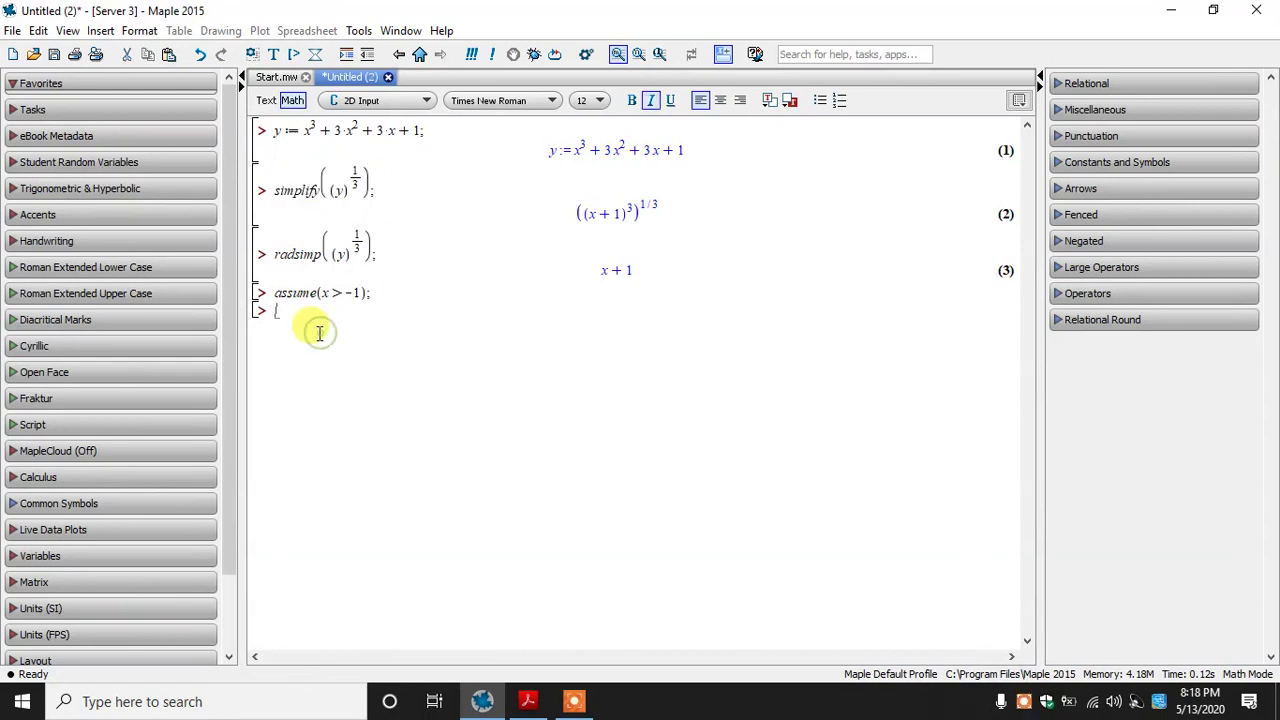
pyautogui.hotkey('ctrl', 'v')
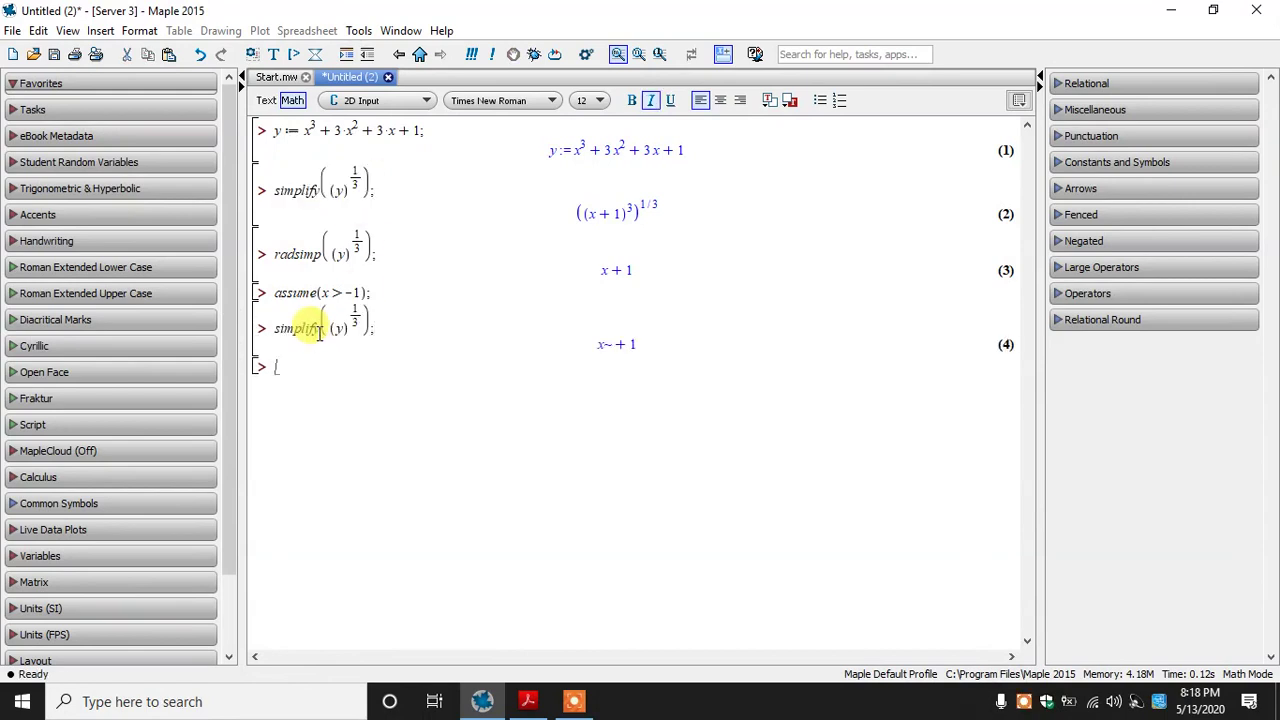
# Step: Examine the x~ term in the last simplify result and return to the Simplifying radicals example in the Maple book PDF
pyautogui.doubleClick(605, 344)
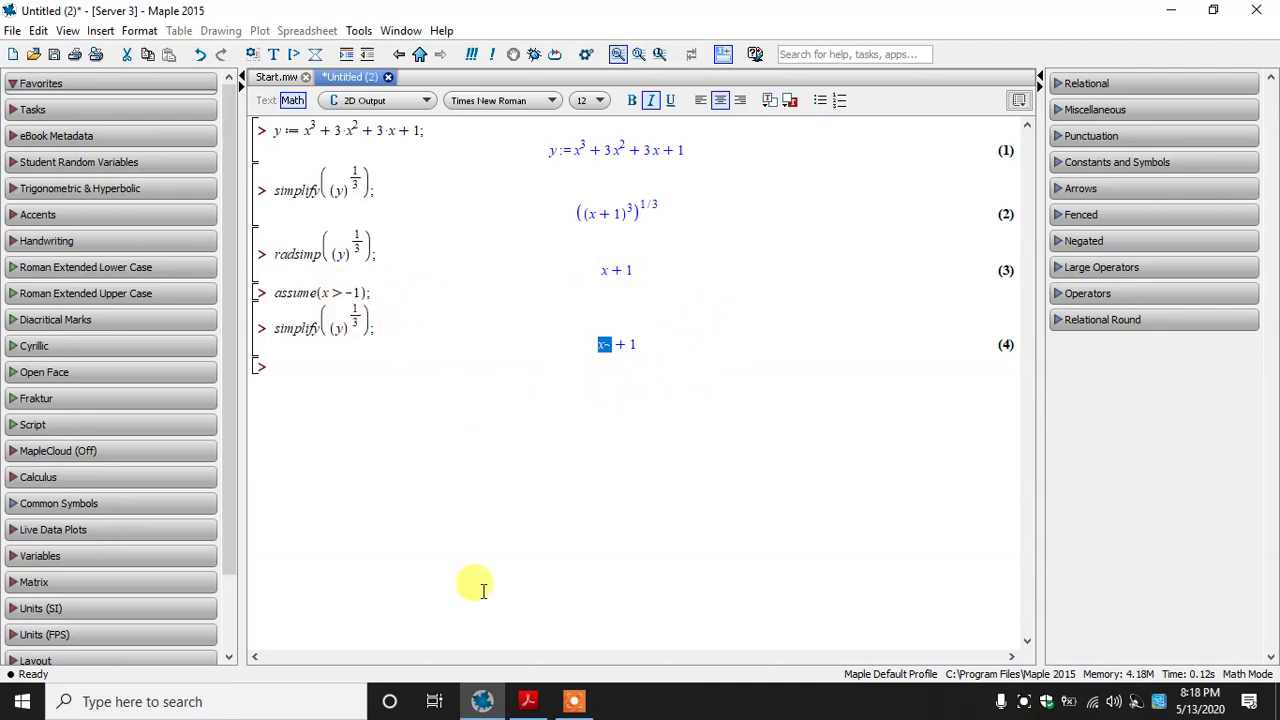
pyautogui.click(528, 701)
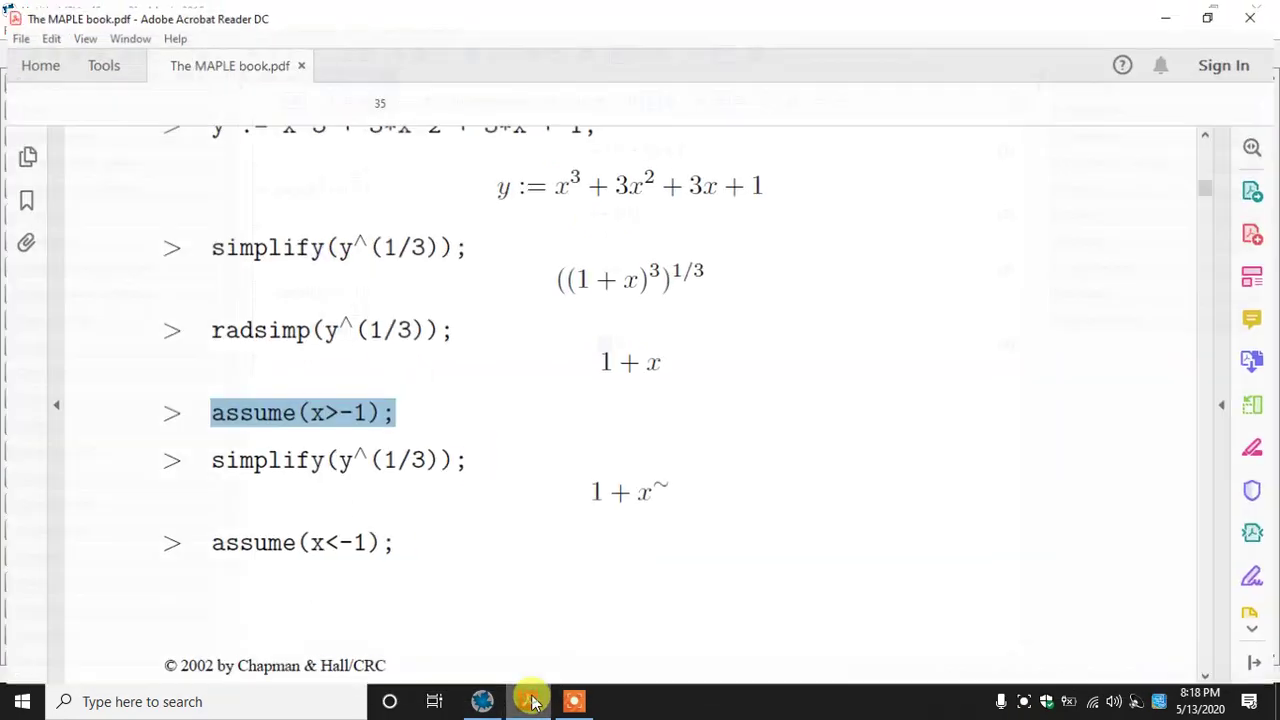
pyautogui.click(463, 530)
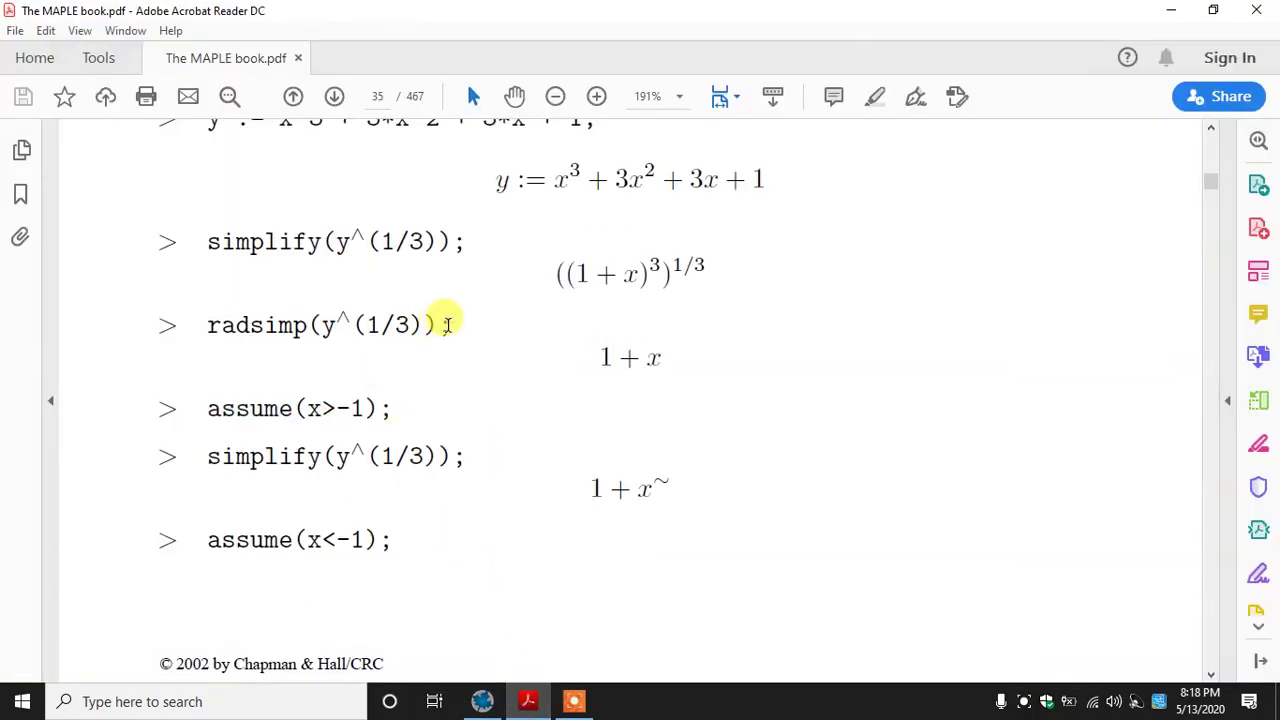
# Step: Copy the assume(x<-1); command from the Maple book PDF and execute it at the worksheet's empty prompt
pyautogui.scroll(-3, 500, 420)
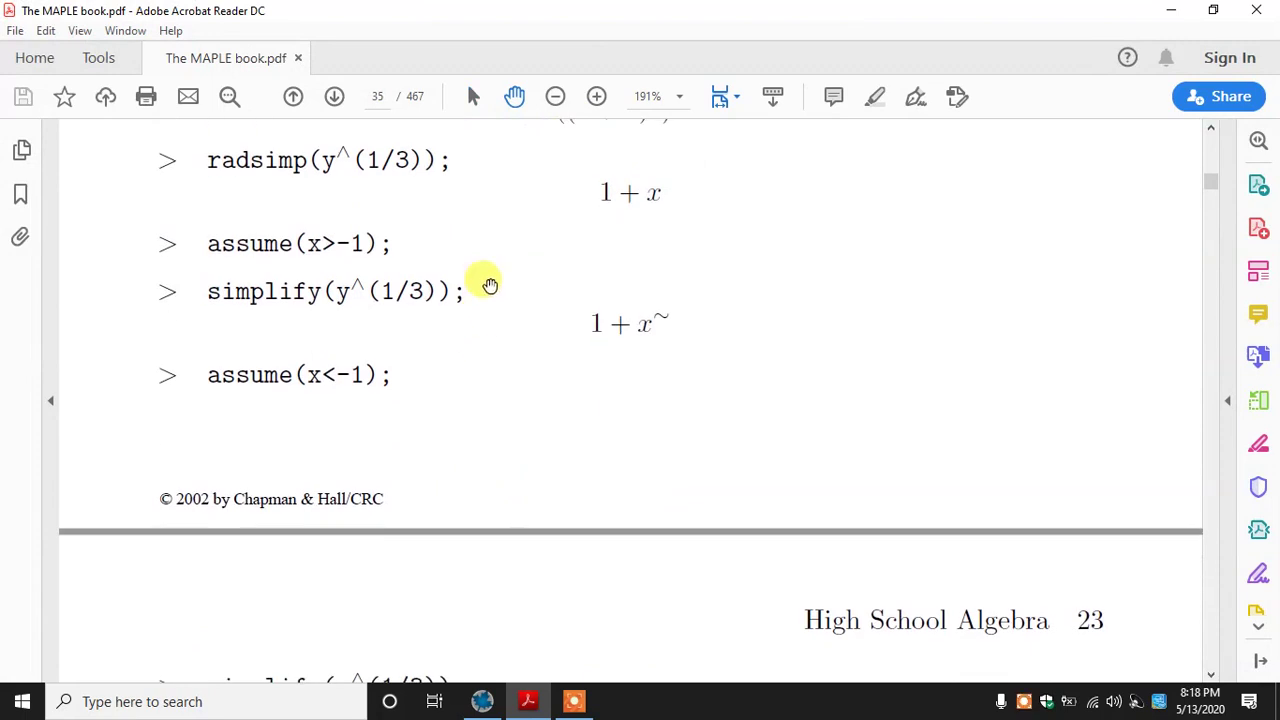
pyautogui.click(474, 95)
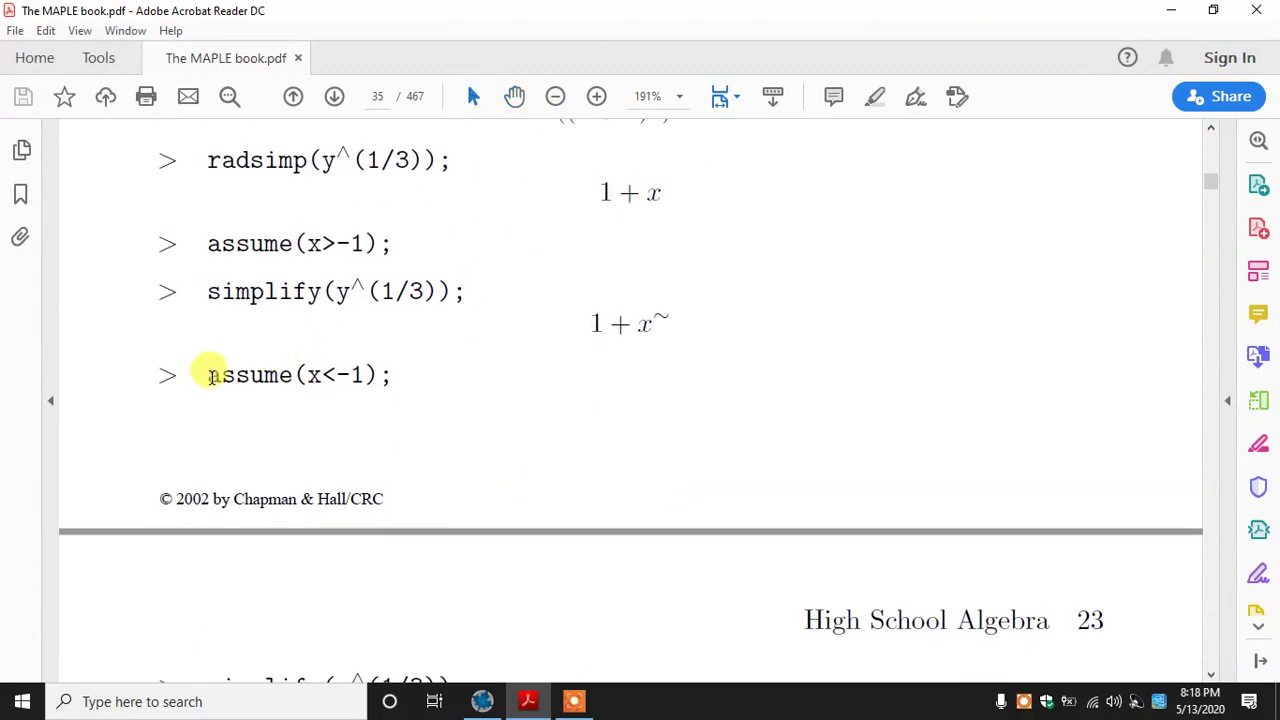
pyautogui.moveTo(204, 373); pyautogui.dragTo(392, 374)
pyautogui.hotkey('ctrl', 'c')
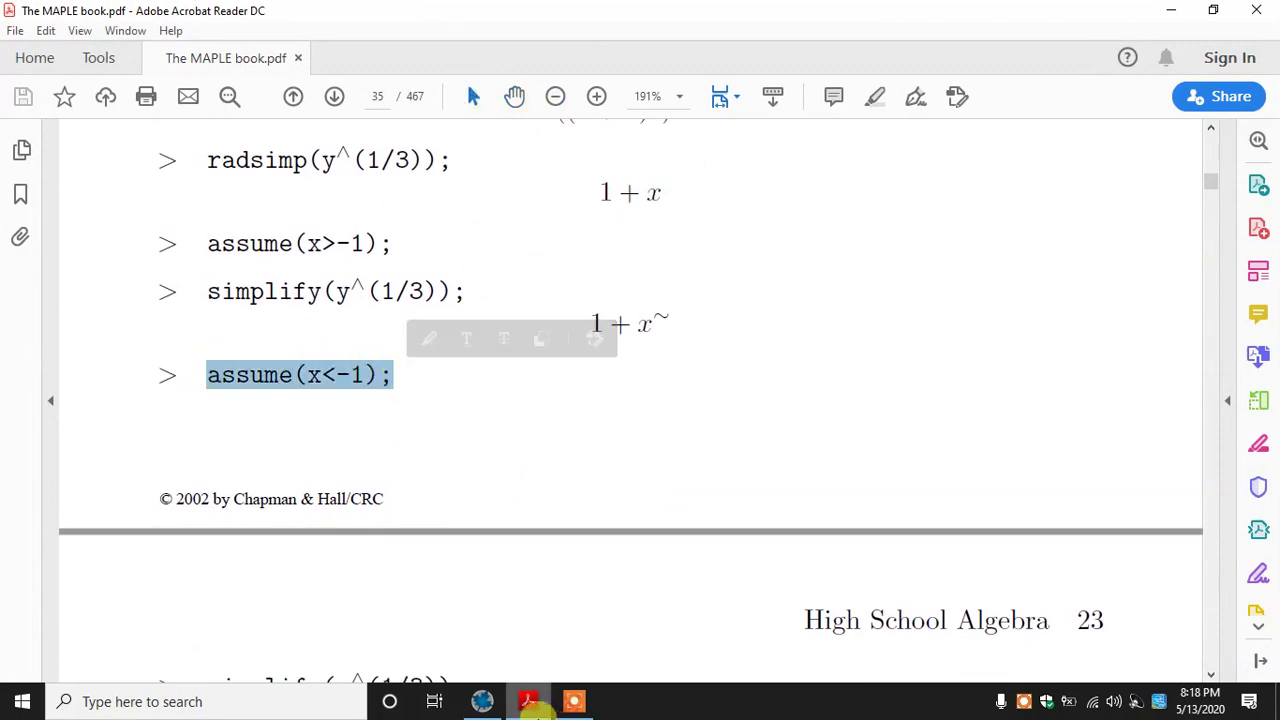
pyautogui.click(484, 702)
pyautogui.click(480, 357)
pyautogui.hotkey('ctrl', 'v')
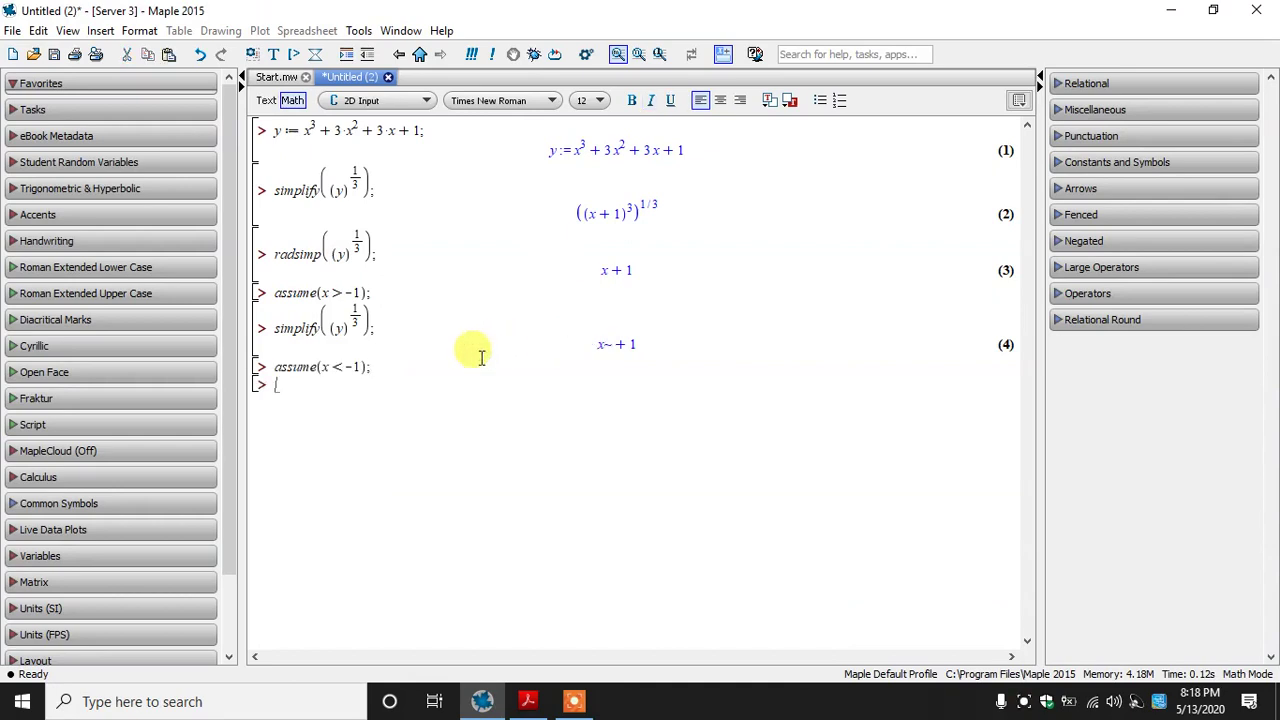
# Step: Check the book's command after assume(x<-1);, then copy the worksheet's earlier simplify((y)^(1/3)); line to the empty prompt and execute it
pyautogui.click(528, 702)
pyautogui.click(580, 474)
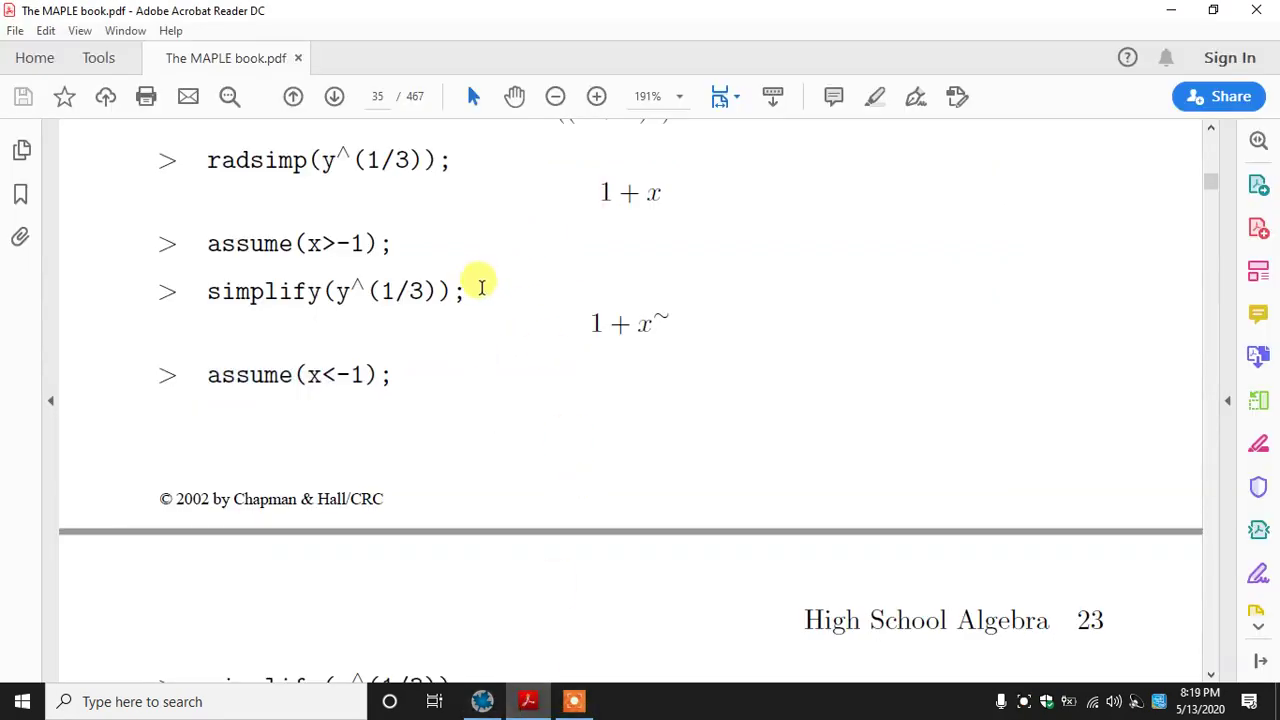
pyautogui.click(513, 96)
pyautogui.moveTo(510, 448); pyautogui.dragTo(479, 303)
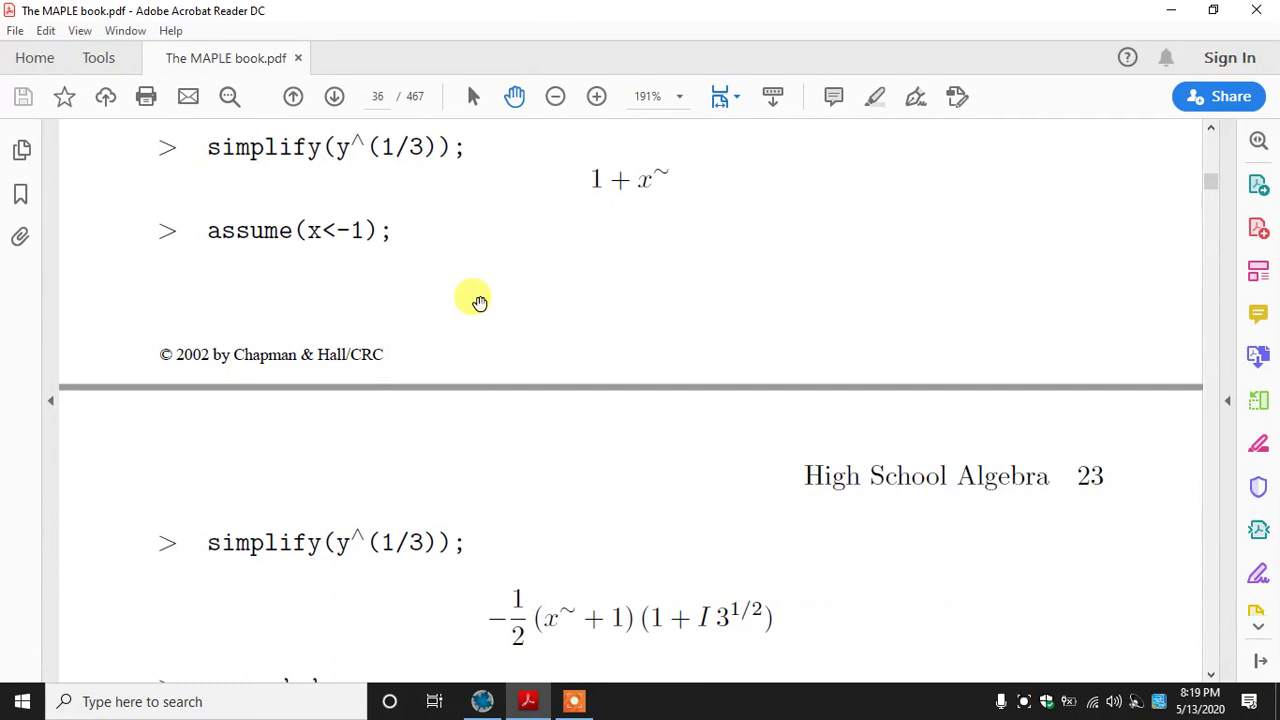
pyautogui.moveTo(479, 303); pyautogui.dragTo(457, 253)
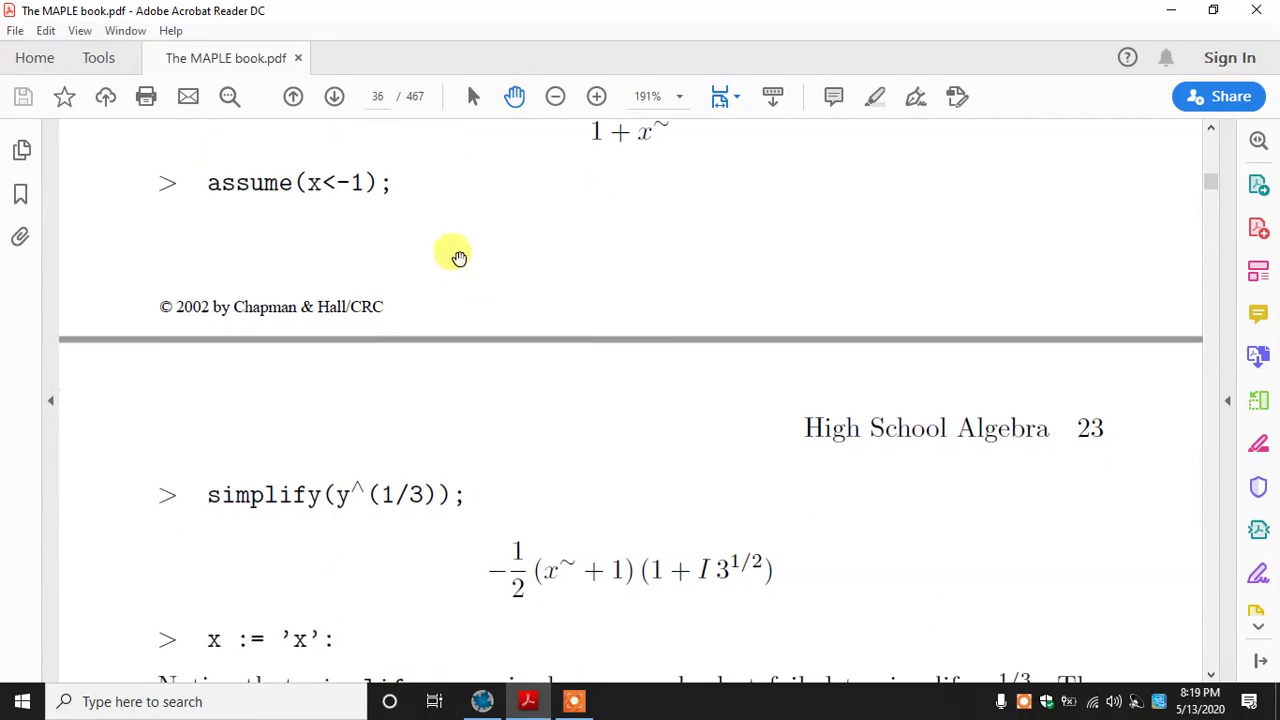
pyautogui.moveTo(494, 436); pyautogui.dragTo(483, 384)
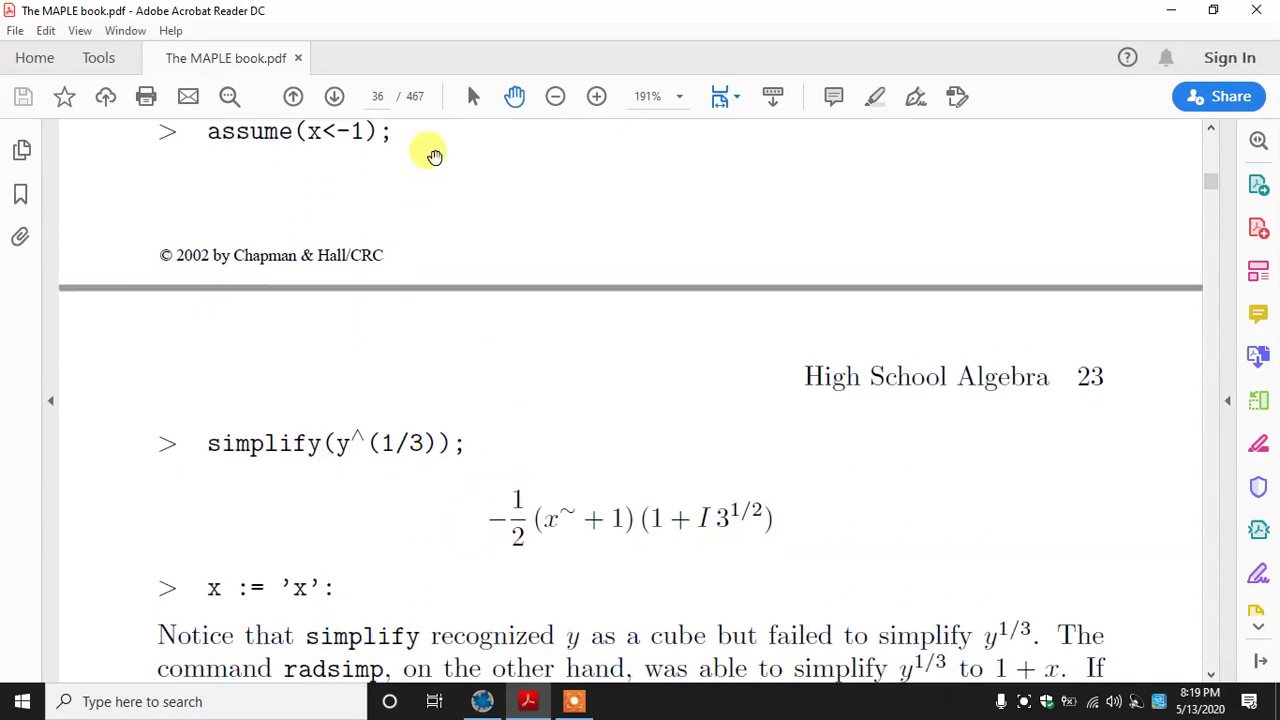
pyautogui.moveTo(489, 219); pyautogui.dragTo(494, 289)
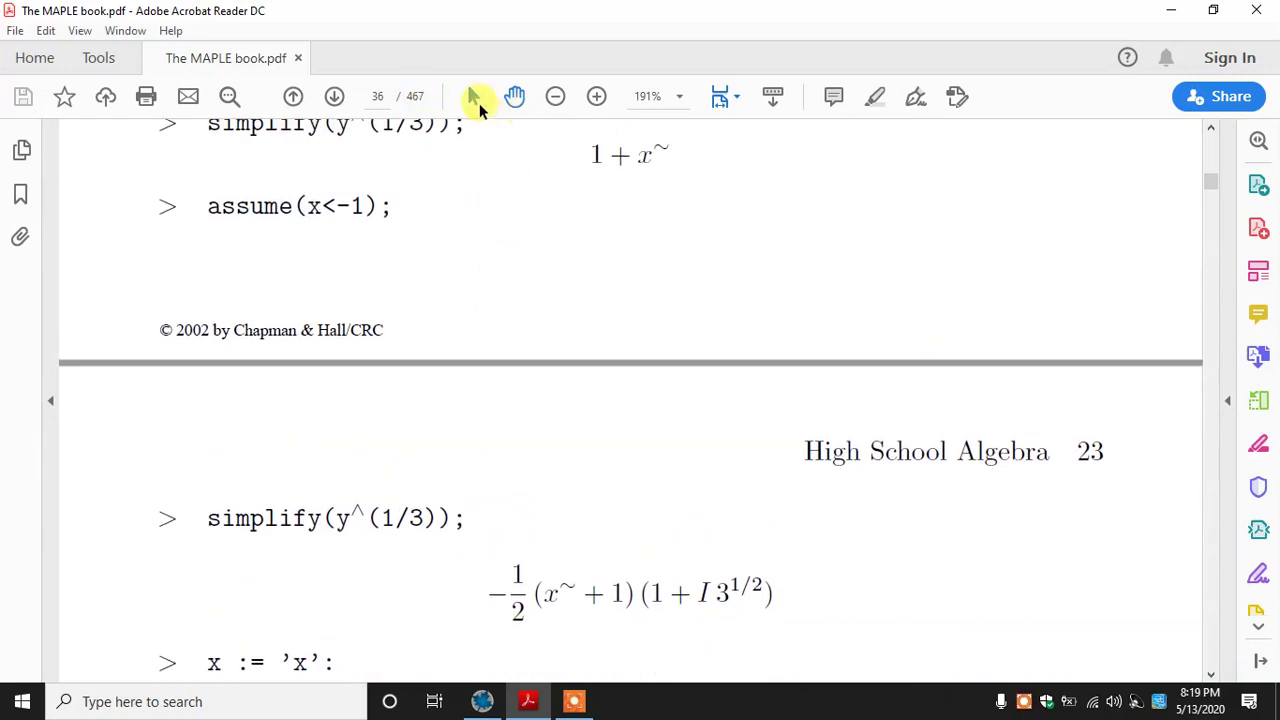
pyautogui.click(474, 96)
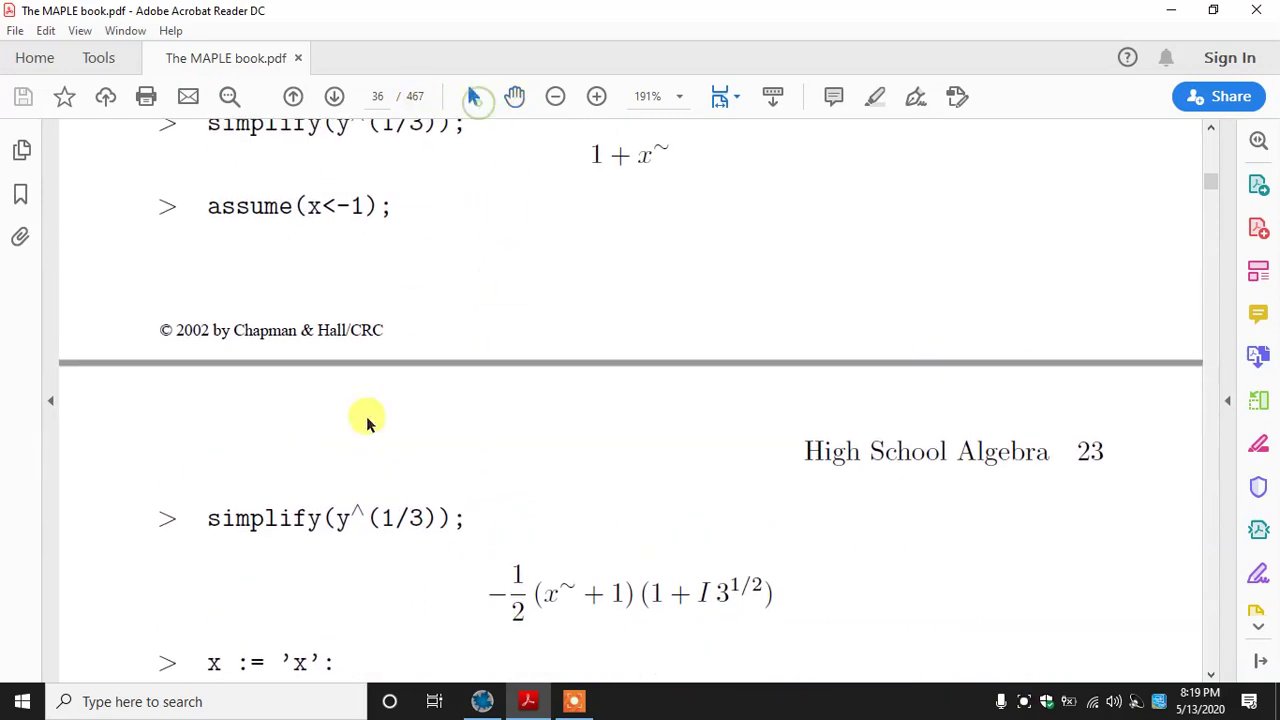
pyautogui.click(491, 701)
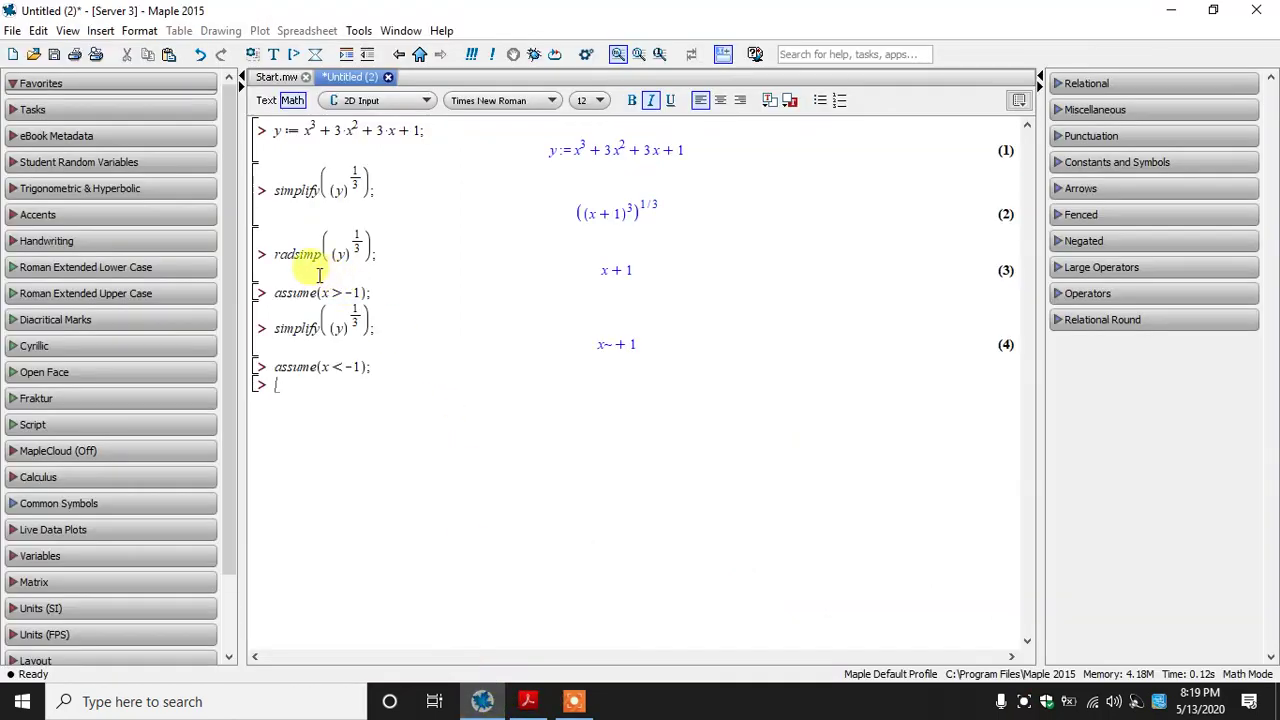
pyautogui.moveTo(266, 191); pyautogui.dragTo(380, 180)
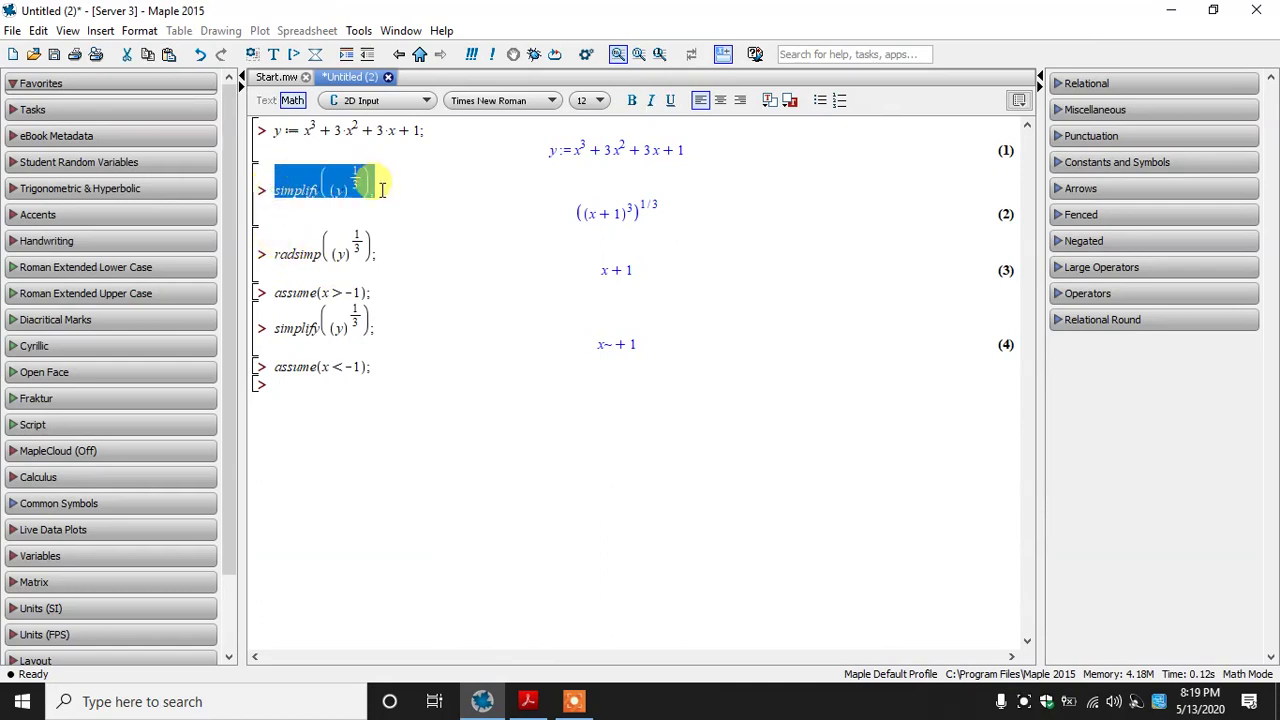
pyautogui.click(320, 388)
pyautogui.hotkey('ctrl', 'v')
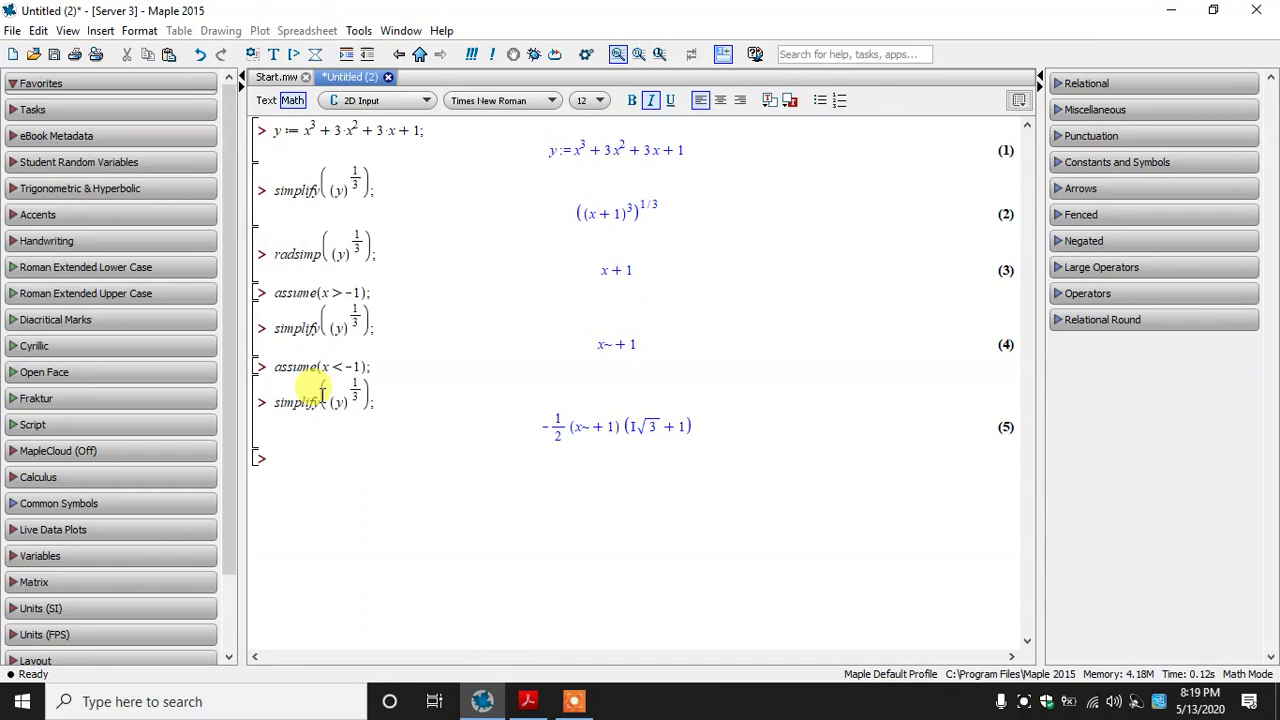
# Step: Examine the x~ term in the last result, add the interval note (-1,-infinity) after assume(x<-1);, and delete the note again
pyautogui.moveTo(576, 430); pyautogui.dragTo(586, 430)
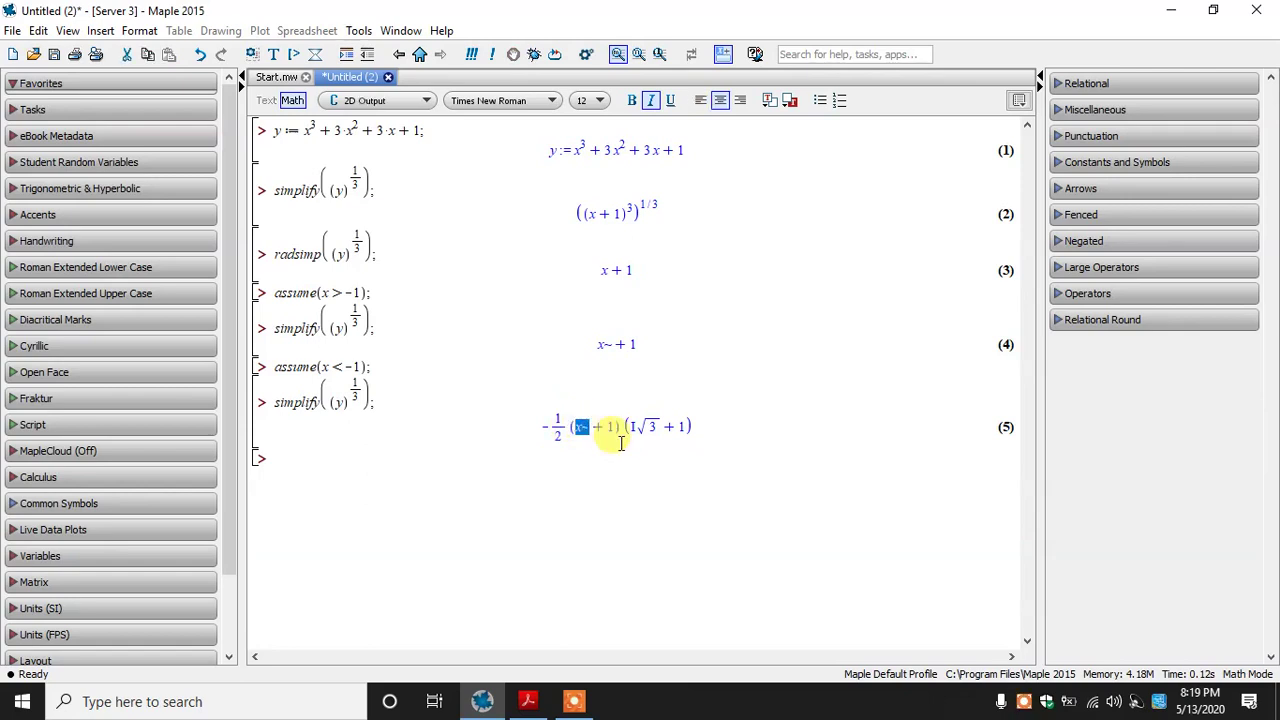
pyautogui.click(374, 366)
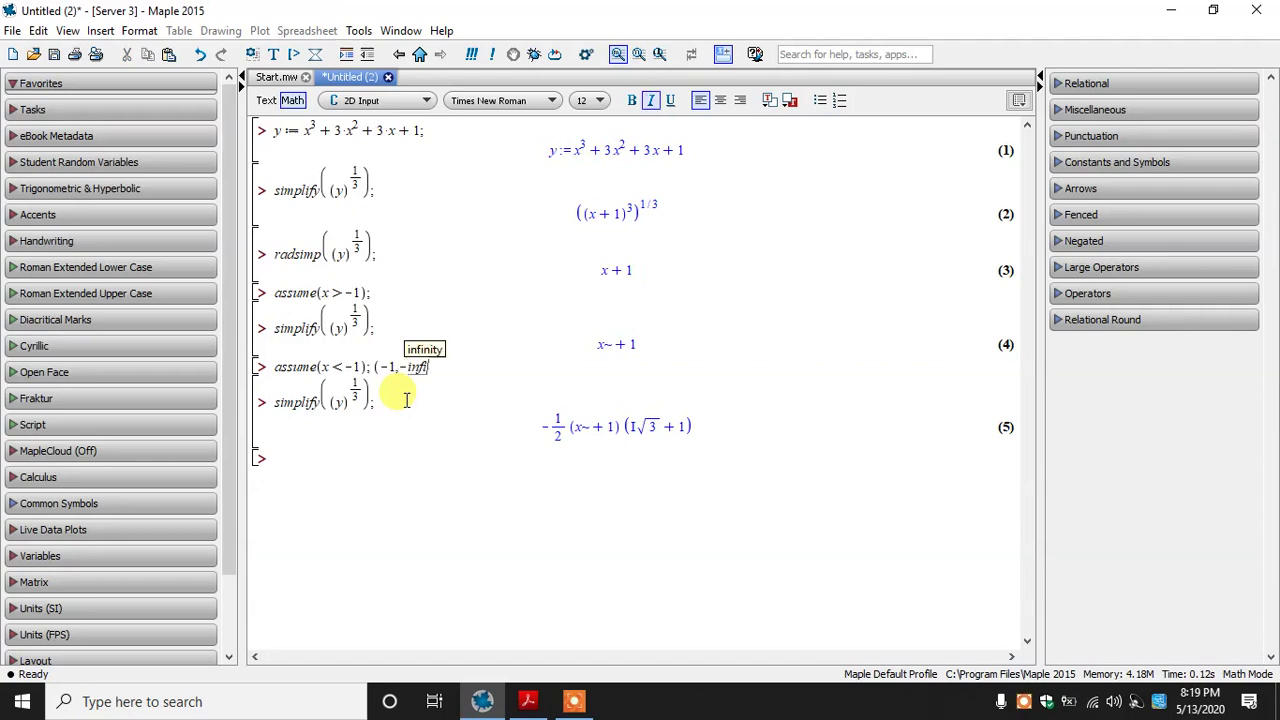
pyautogui.press('Return')
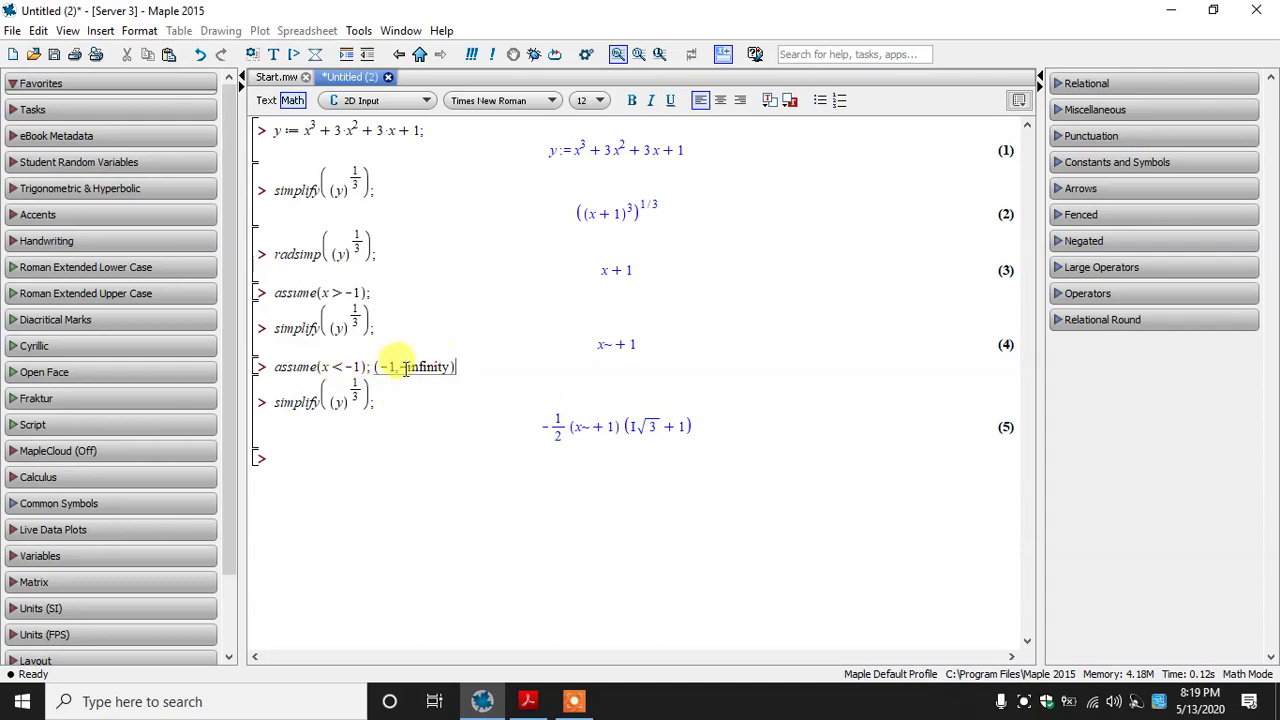
pyautogui.moveTo(456, 367); pyautogui.dragTo(375, 367)
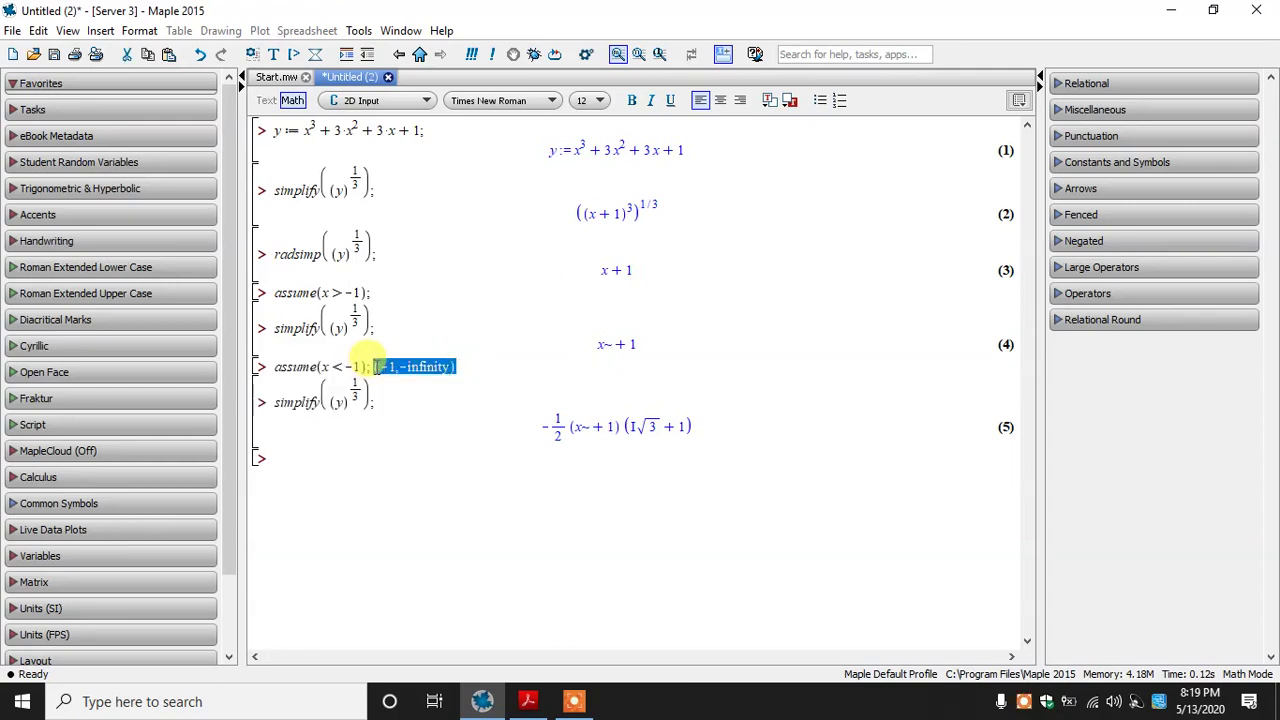
pyautogui.press('Delete')
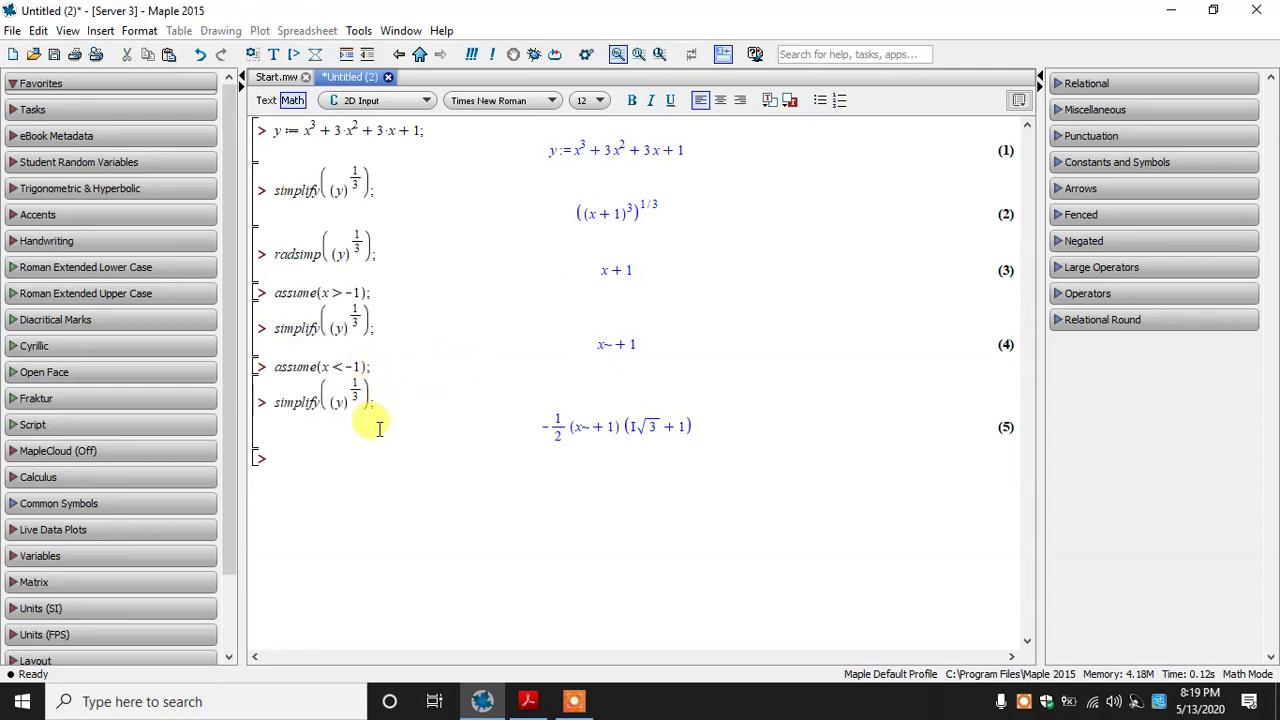
# Step: Copy the x := 'x': command from the Maple book PDF and execute it at the worksheet's empty prompt
pyautogui.click(325, 487)
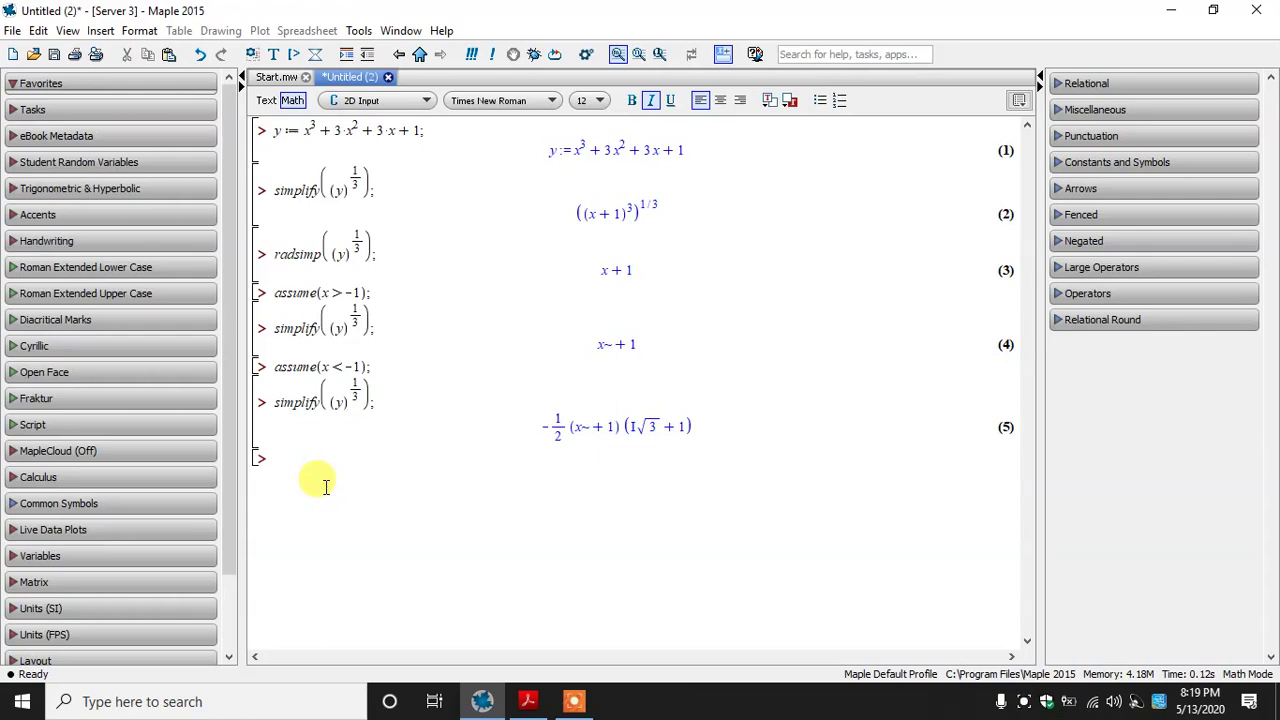
pyautogui.click(528, 701)
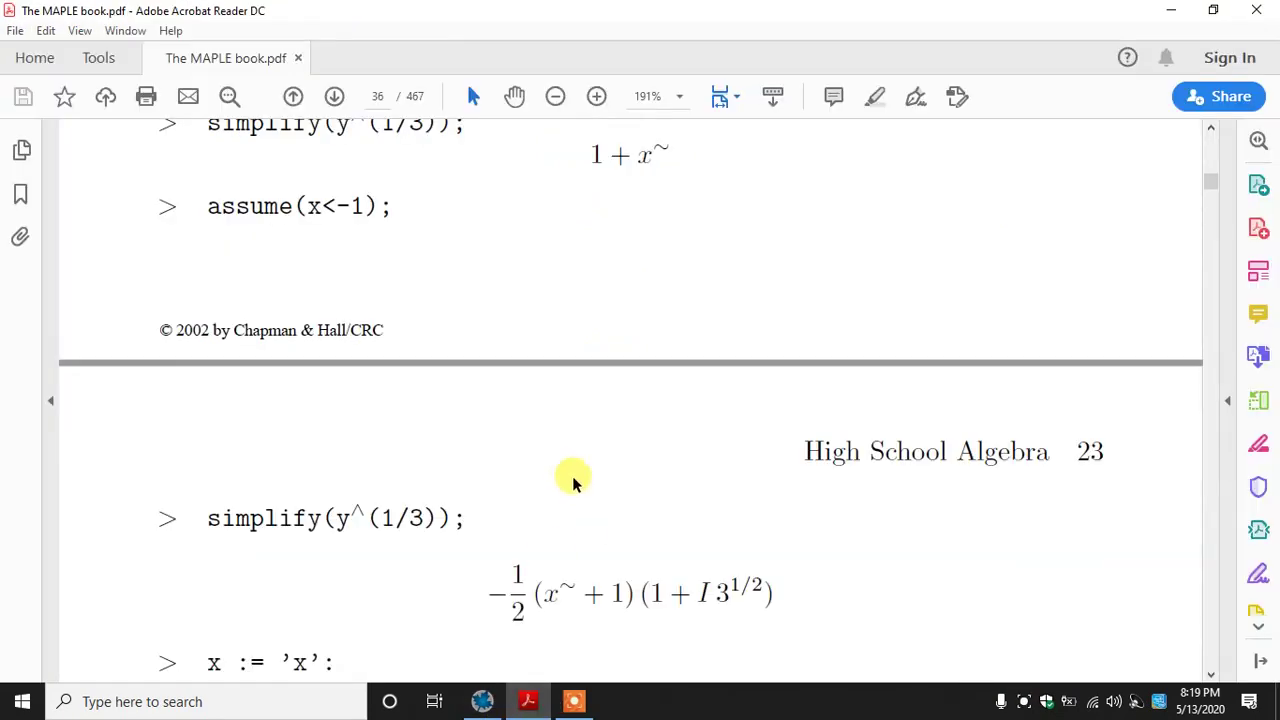
pyautogui.click(514, 96)
pyautogui.moveTo(576, 487); pyautogui.dragTo(529, 320)
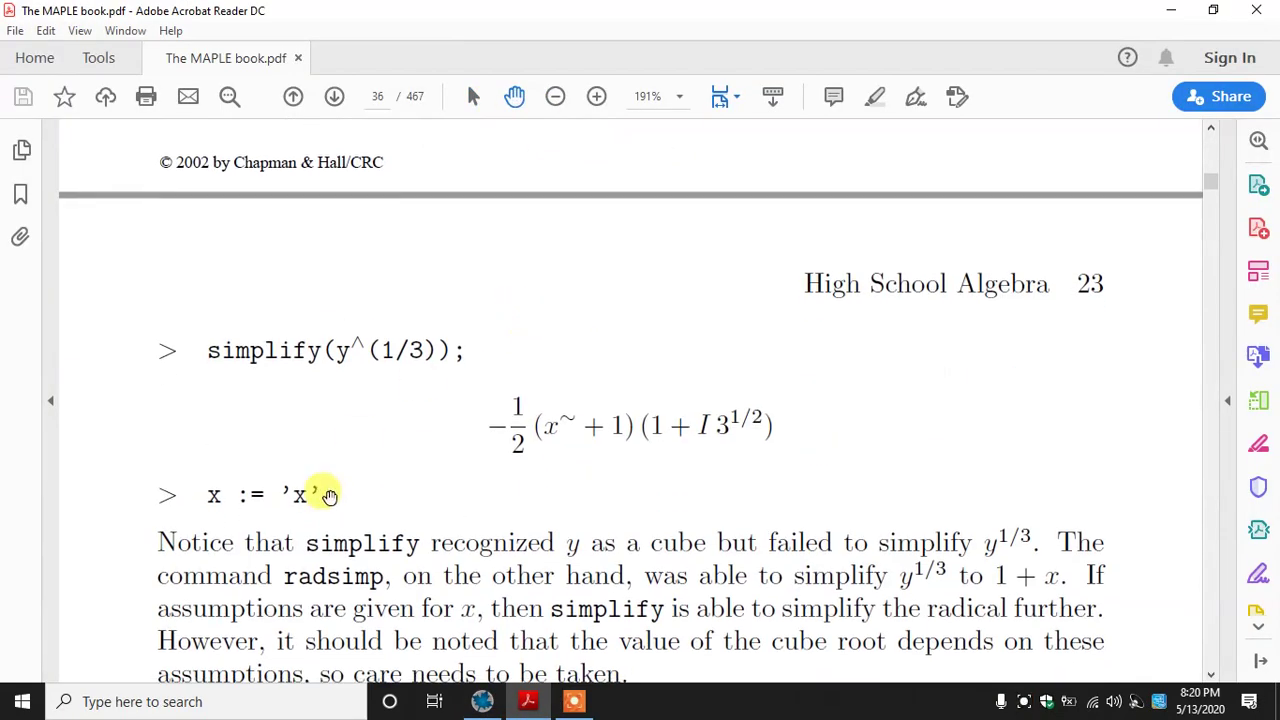
pyautogui.click(473, 96)
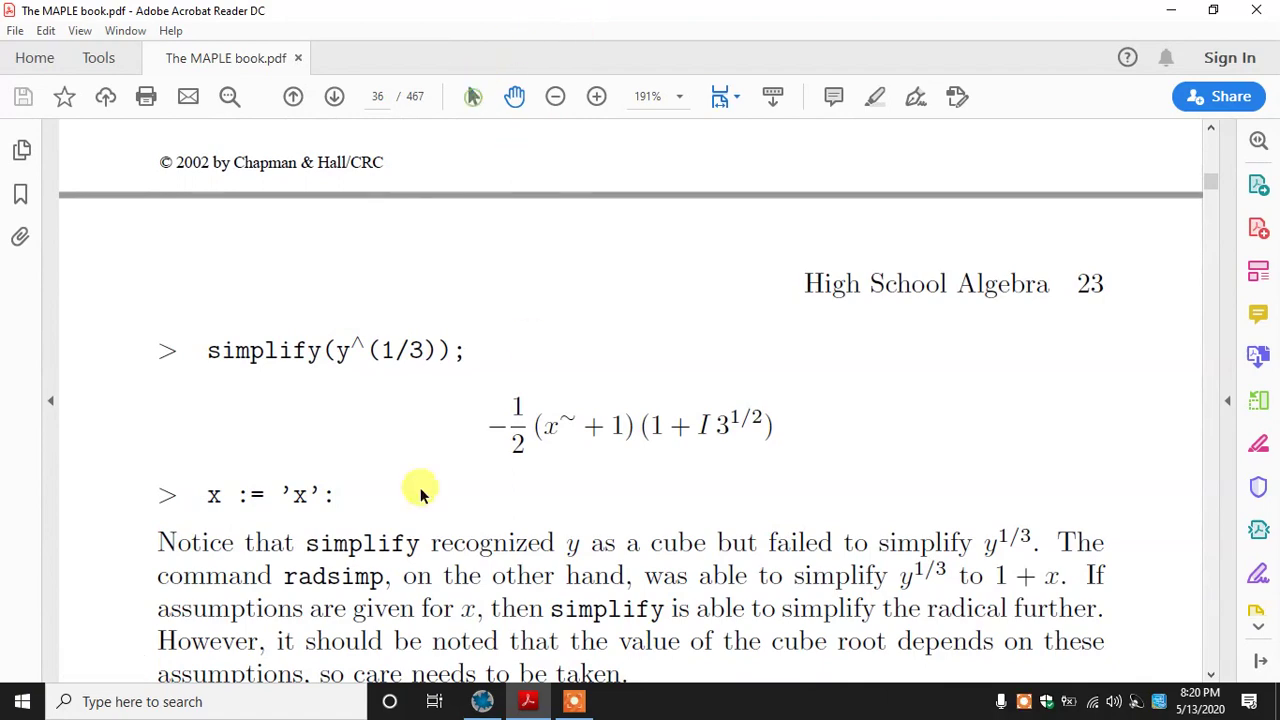
pyautogui.moveTo(209, 496); pyautogui.dragTo(346, 494)
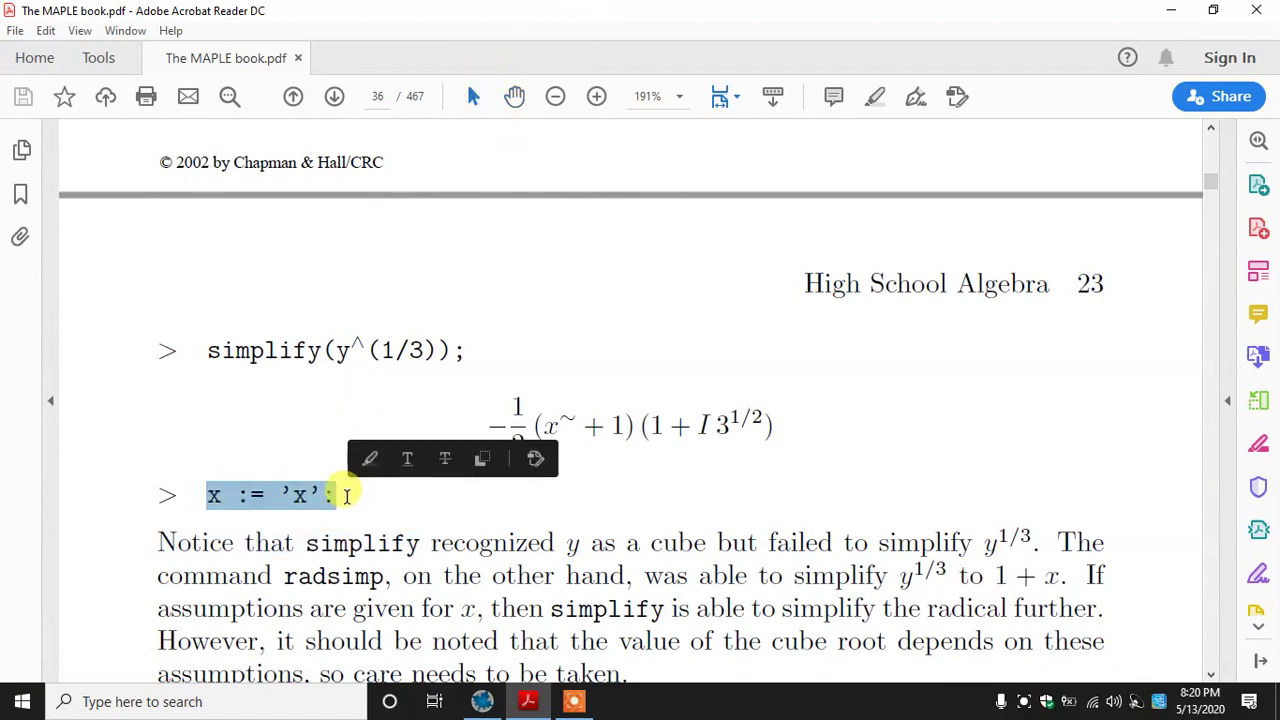
pyautogui.click(483, 700)
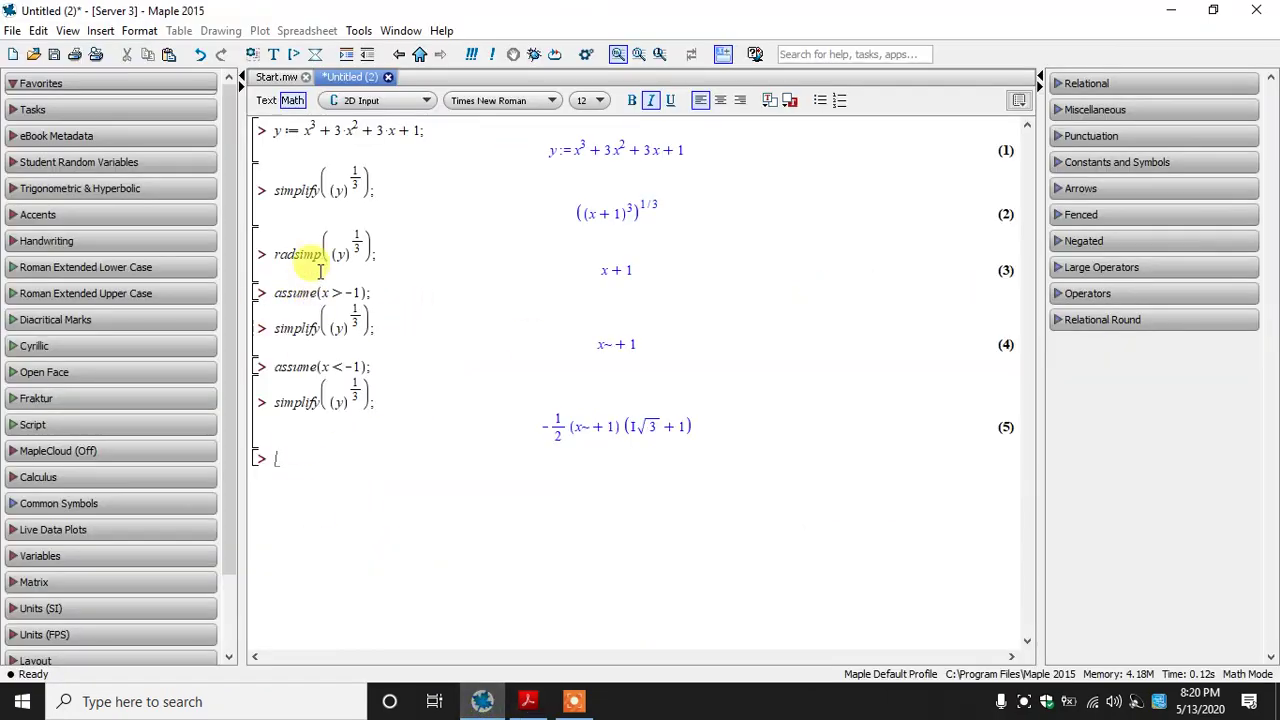
pyautogui.moveTo(284, 332); pyautogui.dragTo(352, 308)
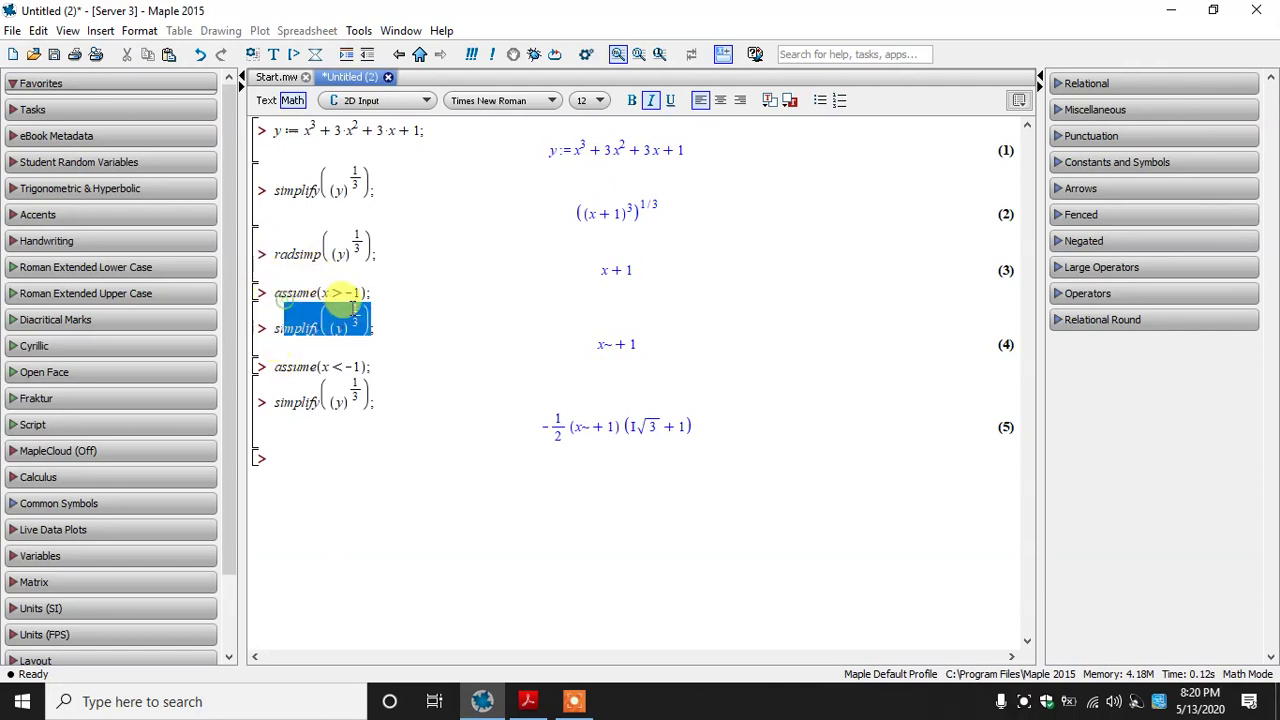
pyautogui.click(305, 468)
pyautogui.hotkey('ctrl', 'v')
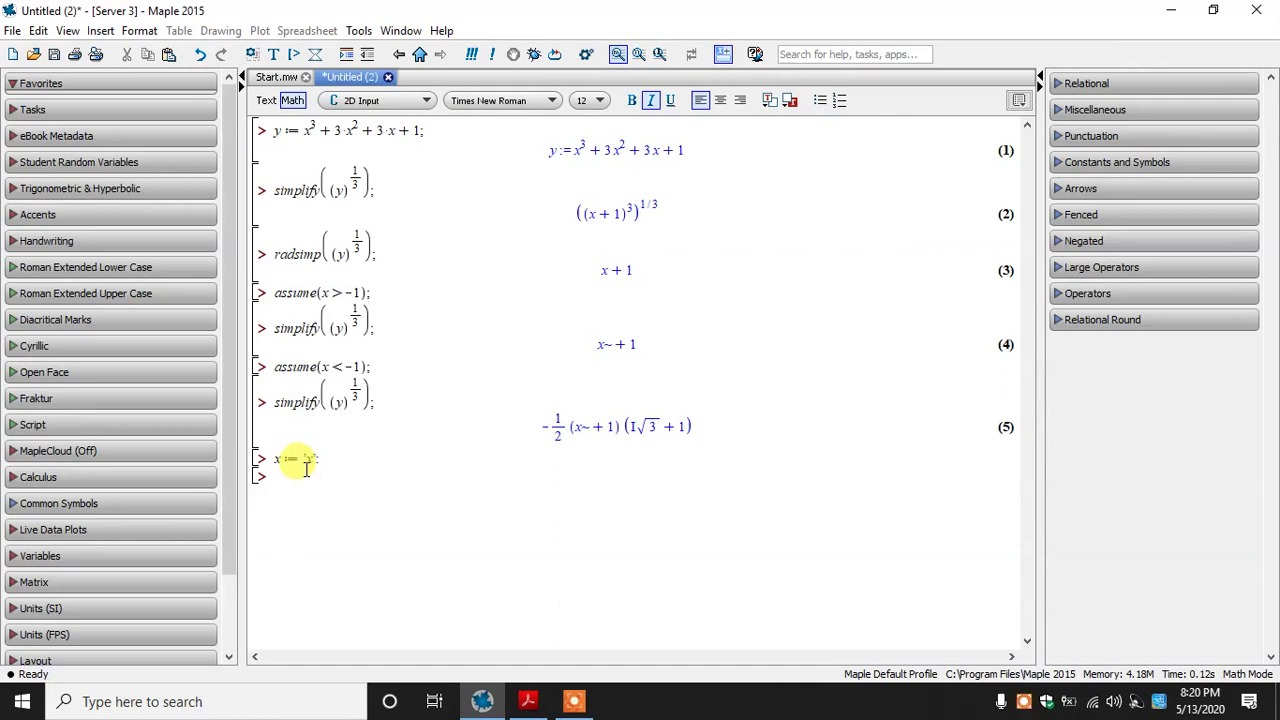
# Step: Review the first simplify result in the worksheet, then read the book's paragraph comparing simplify and radsimp on the cube root of y
pyautogui.moveTo(578, 220); pyautogui.dragTo(658, 206)
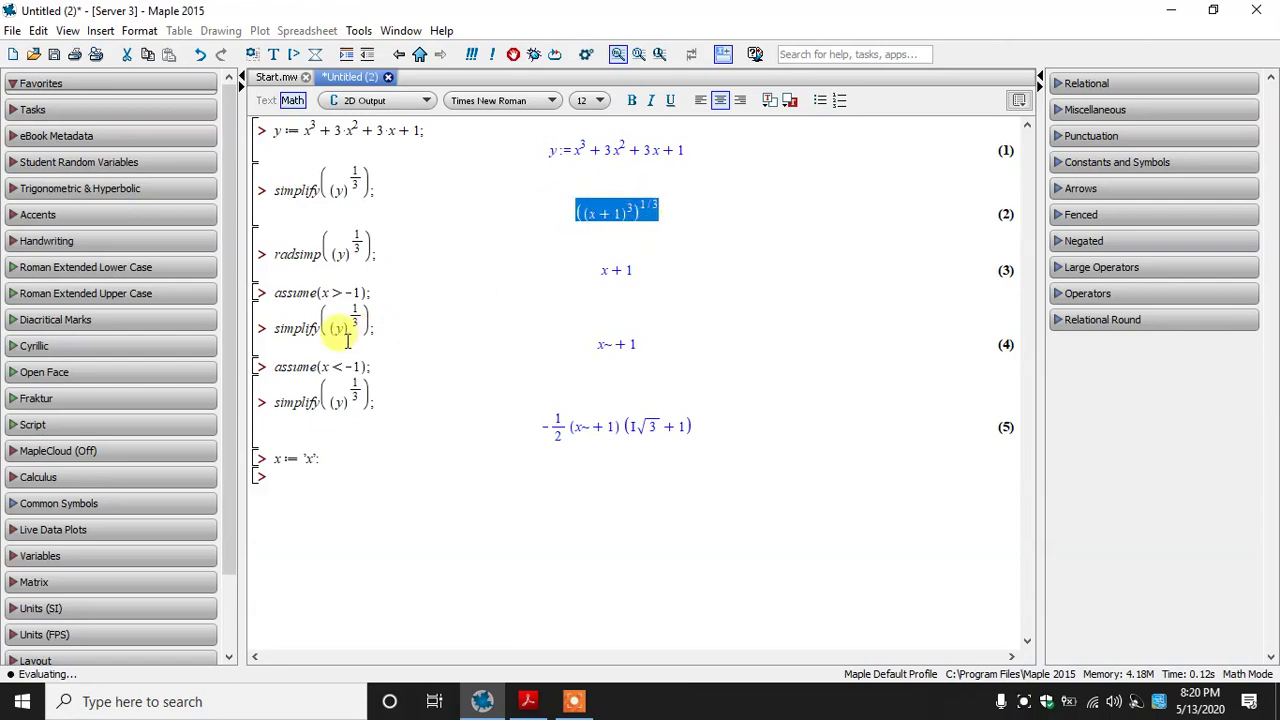
pyautogui.click(310, 476)
pyautogui.click(529, 694)
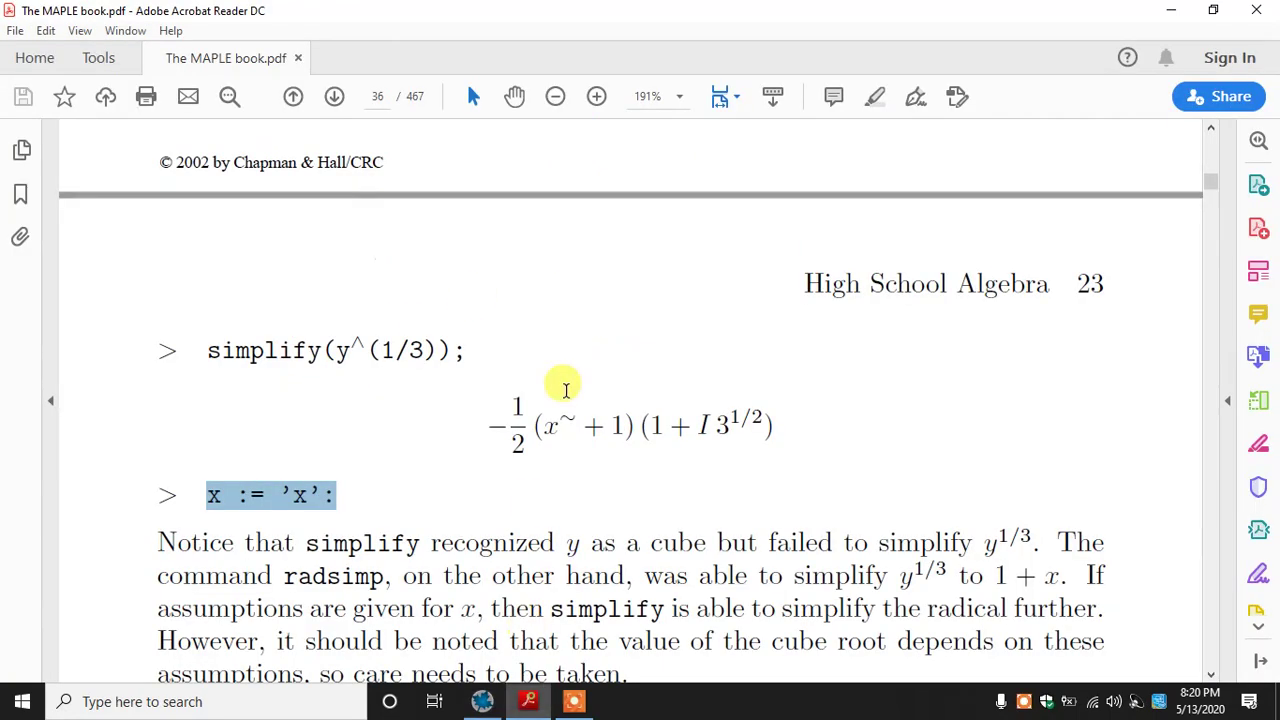
pyautogui.click(518, 103)
pyautogui.moveTo(606, 311); pyautogui.dragTo(575, 130)
pyautogui.moveTo(551, 246); pyautogui.dragTo(543, 177)
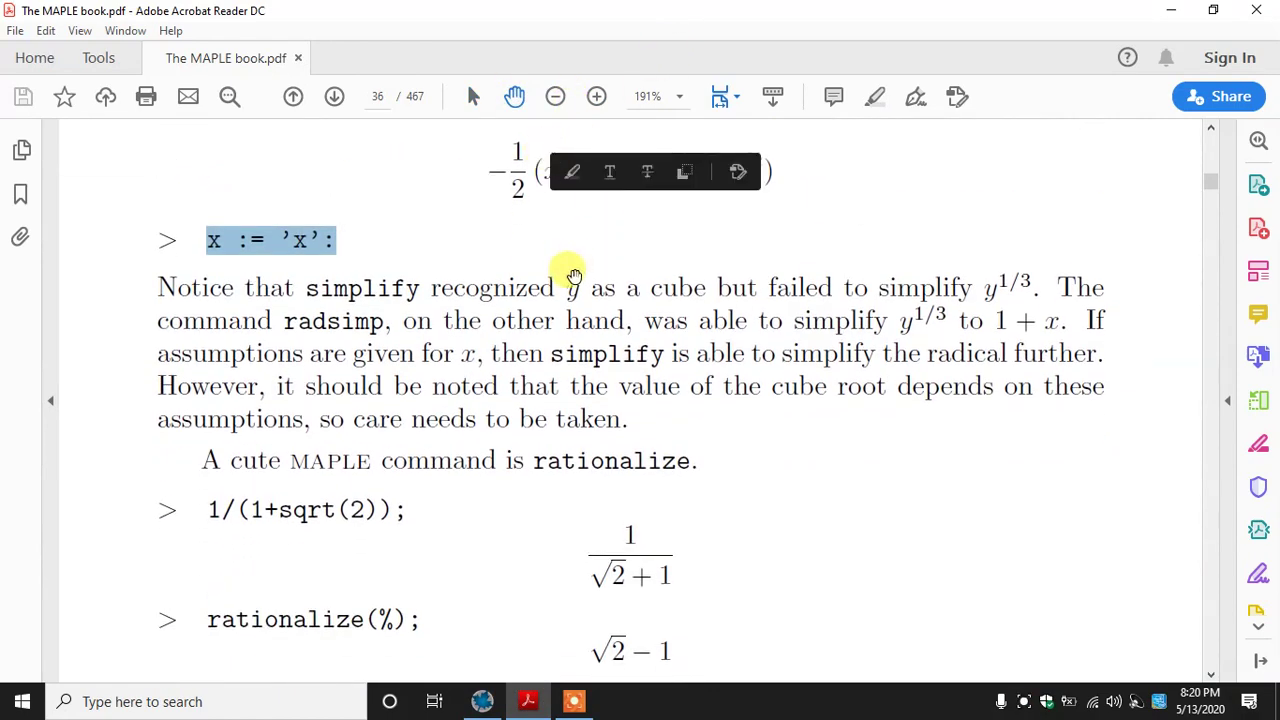
pyautogui.scroll(-1, 514, 337)
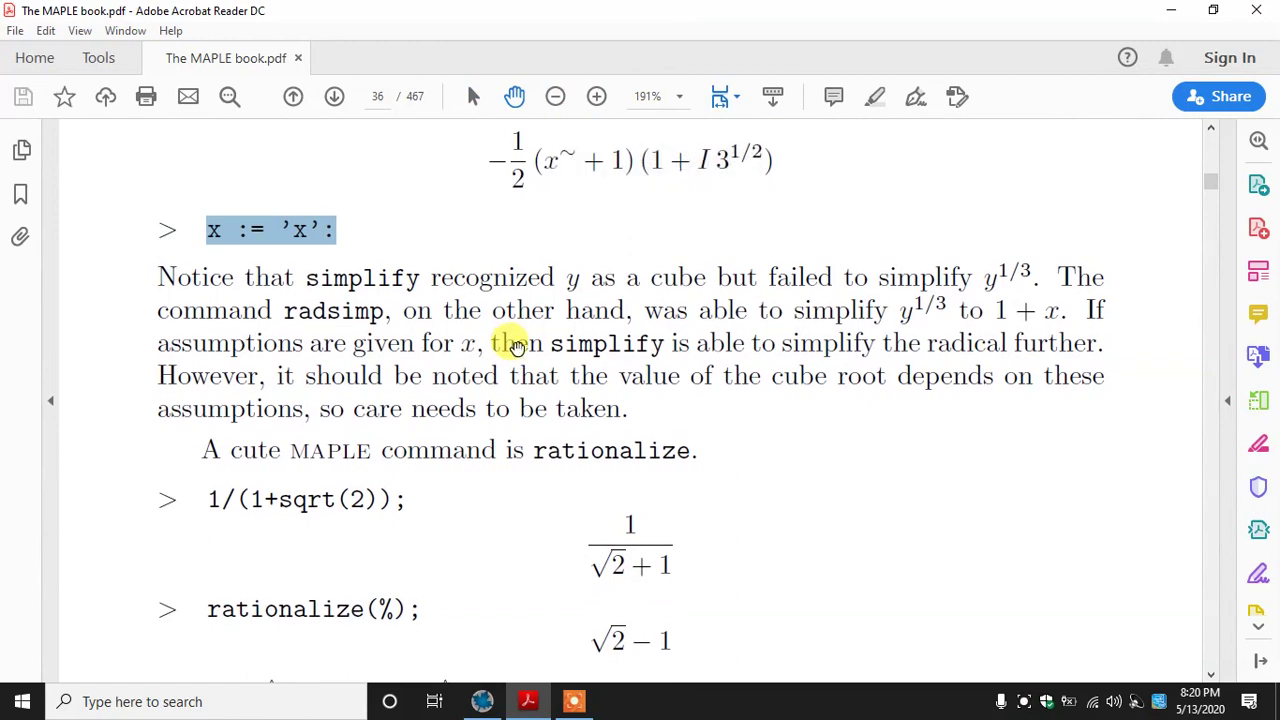
pyautogui.scroll(-1, 447, 327)
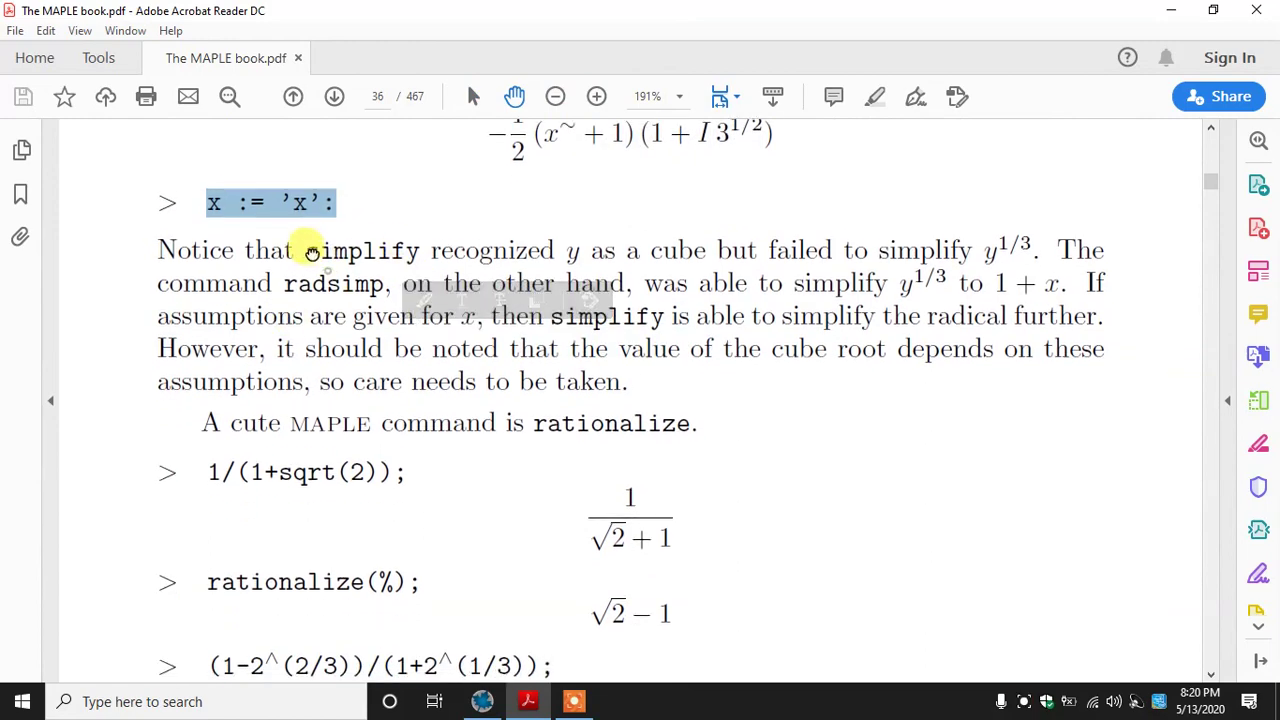
pyautogui.moveTo(322, 258); pyautogui.dragTo(335, 372)
pyautogui.click(338, 371)
# Step: Go to the rationalize command's examples in the Maple book PDF and enlarge the page to 200%
pyautogui.moveTo(423, 534); pyautogui.dragTo(380, 343)
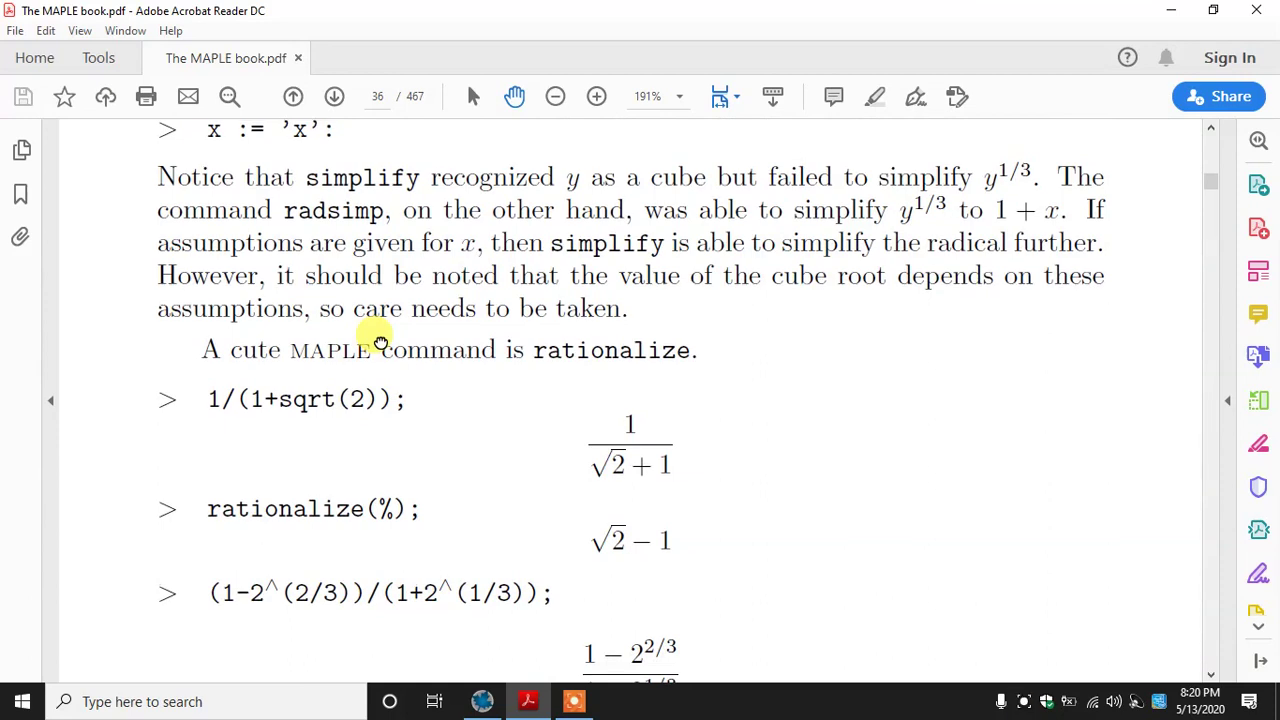
pyautogui.scroll(-3, 375, 338)
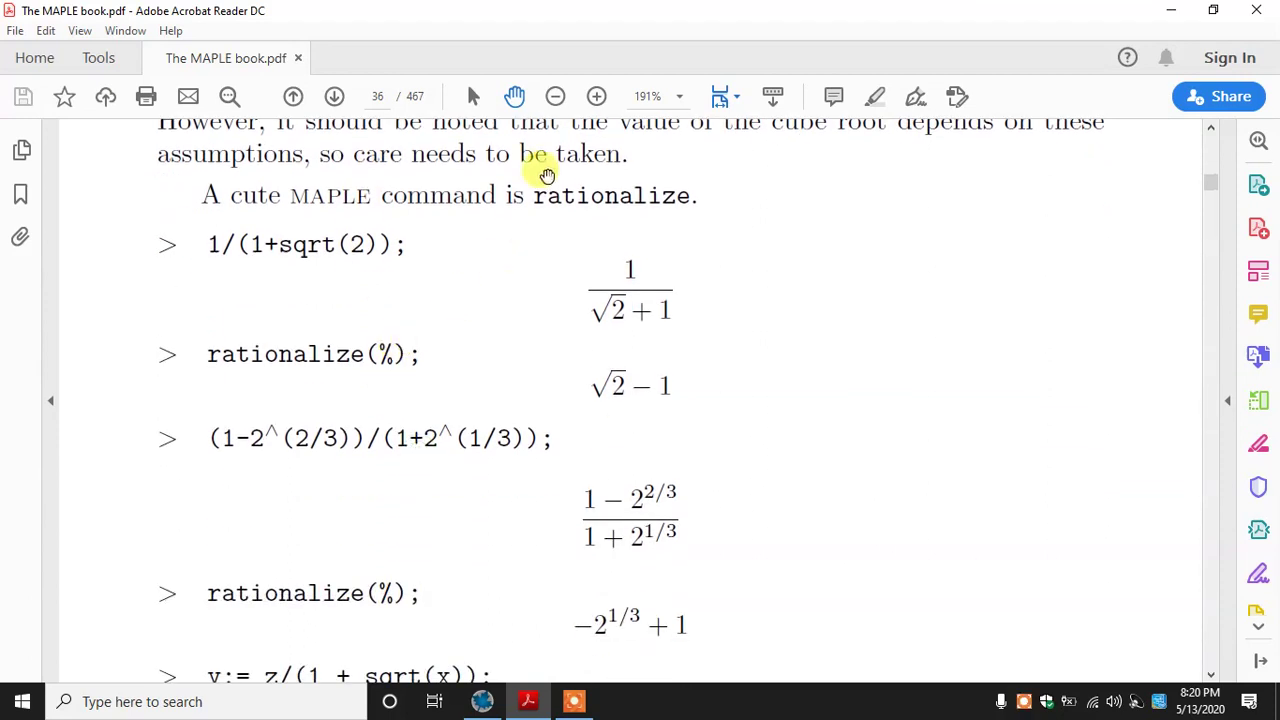
pyautogui.click(595, 96)
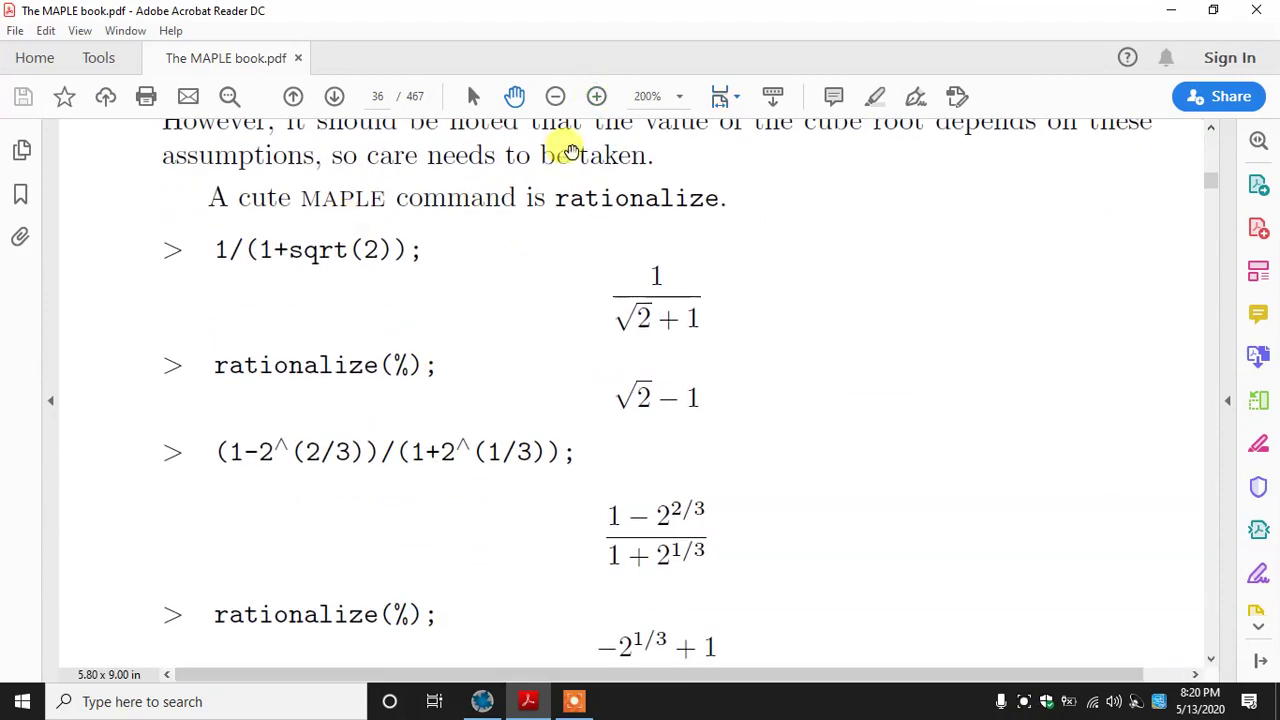
pyautogui.moveTo(410, 225); pyautogui.dragTo(391, 166)
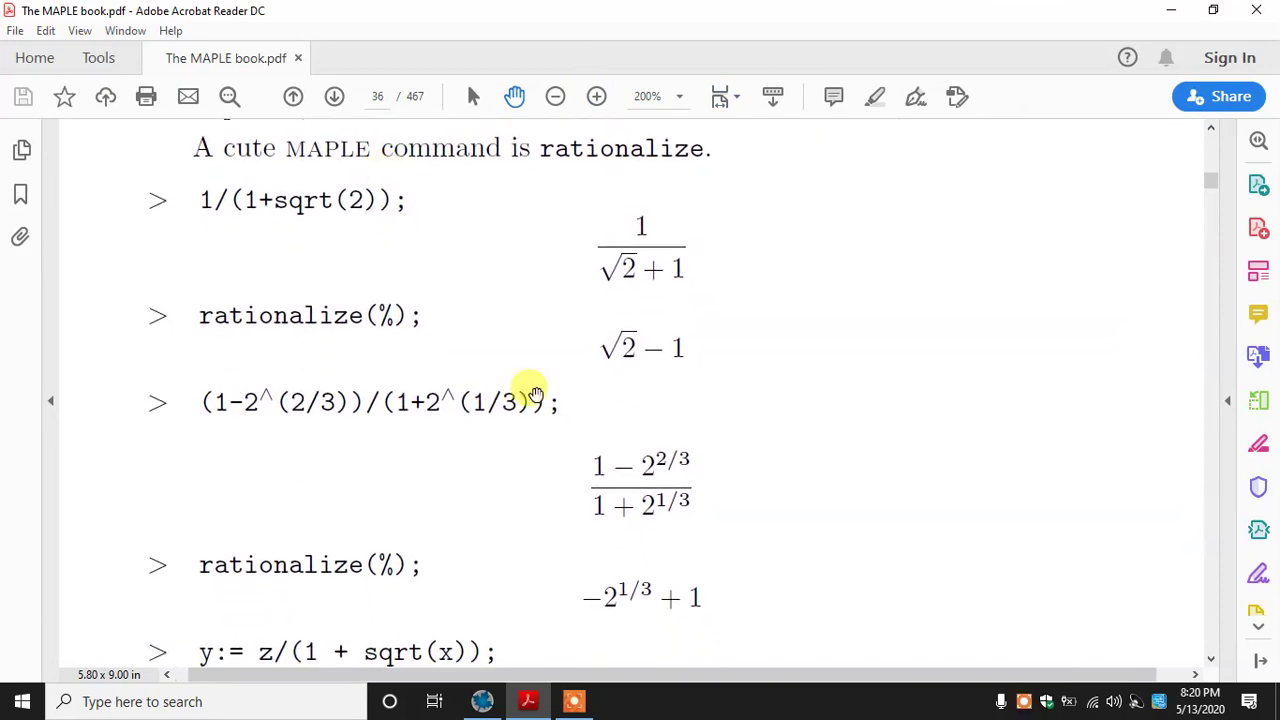
# Step: Switch to Maple, execute restart: in the worksheet and delete all of its content
pyautogui.click(486, 703)
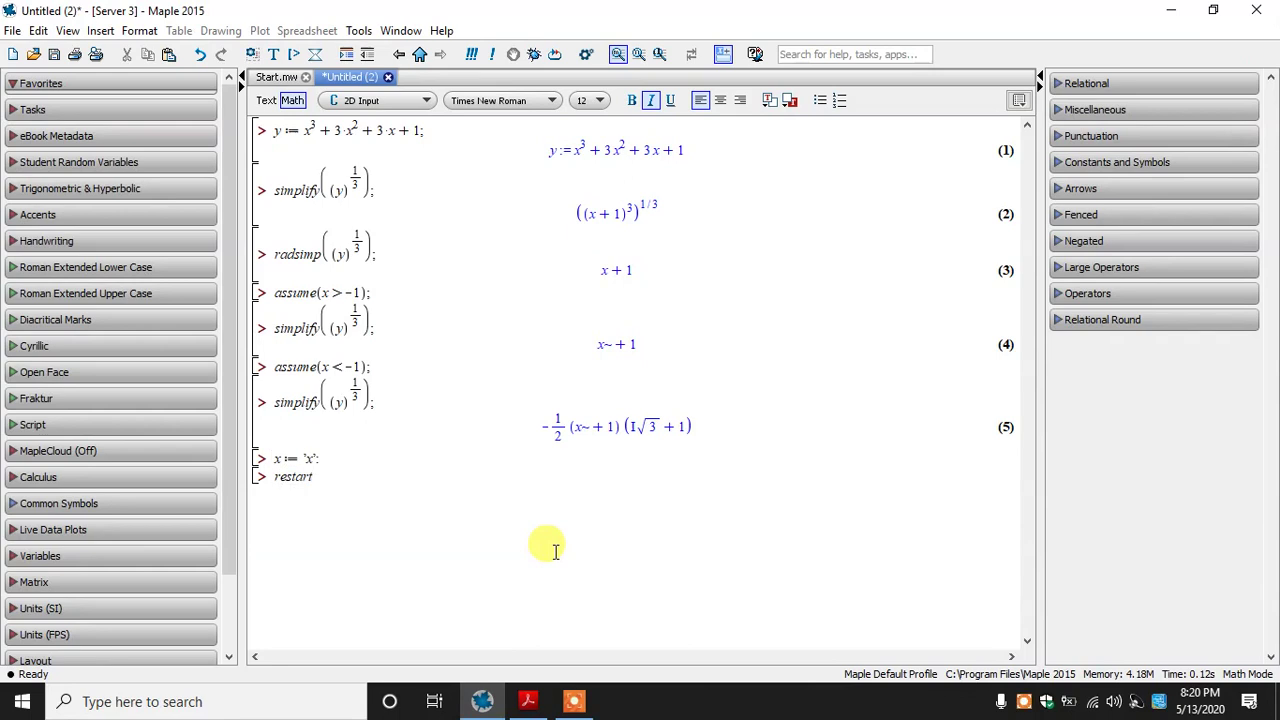
pyautogui.hotkey('ctrl', 'a')
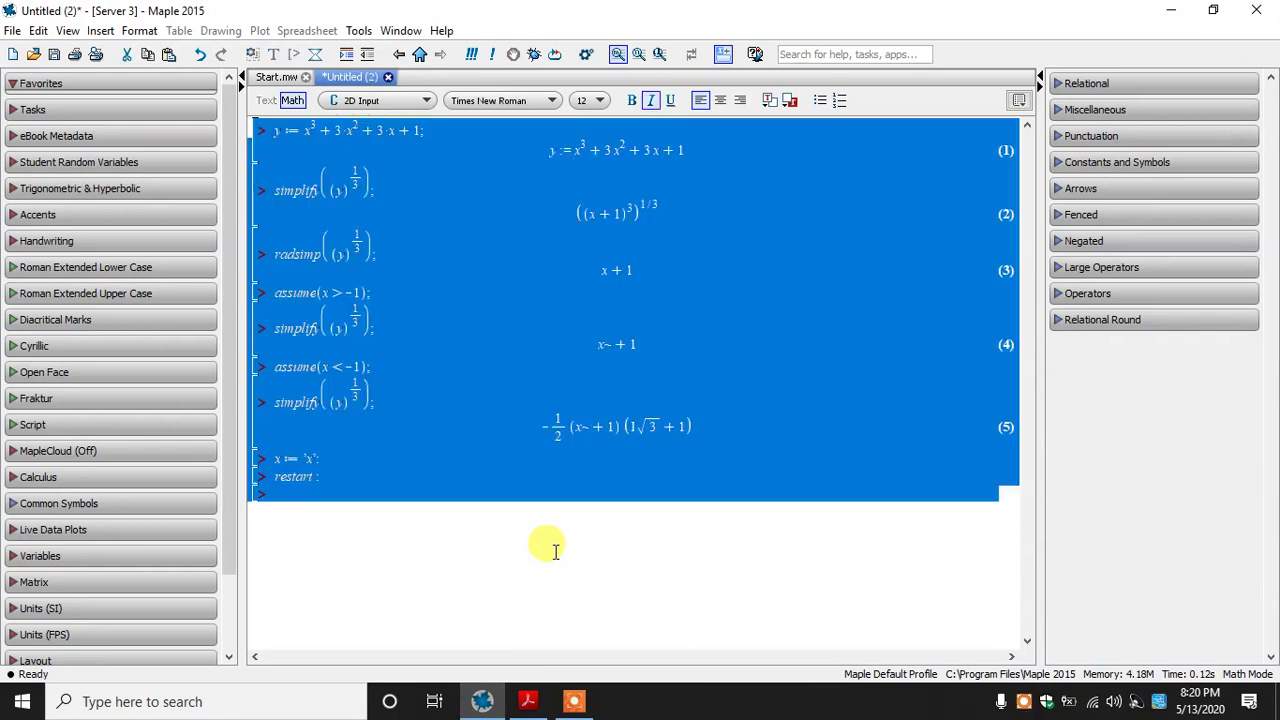
pyautogui.press('Delete')
# Step: Check the first rationalize example in the Maple book PDF, then define and execute y := 1/(1+sqrt(2)); in the emptied worksheet
pyautogui.hotkey('alt', 'Tab')
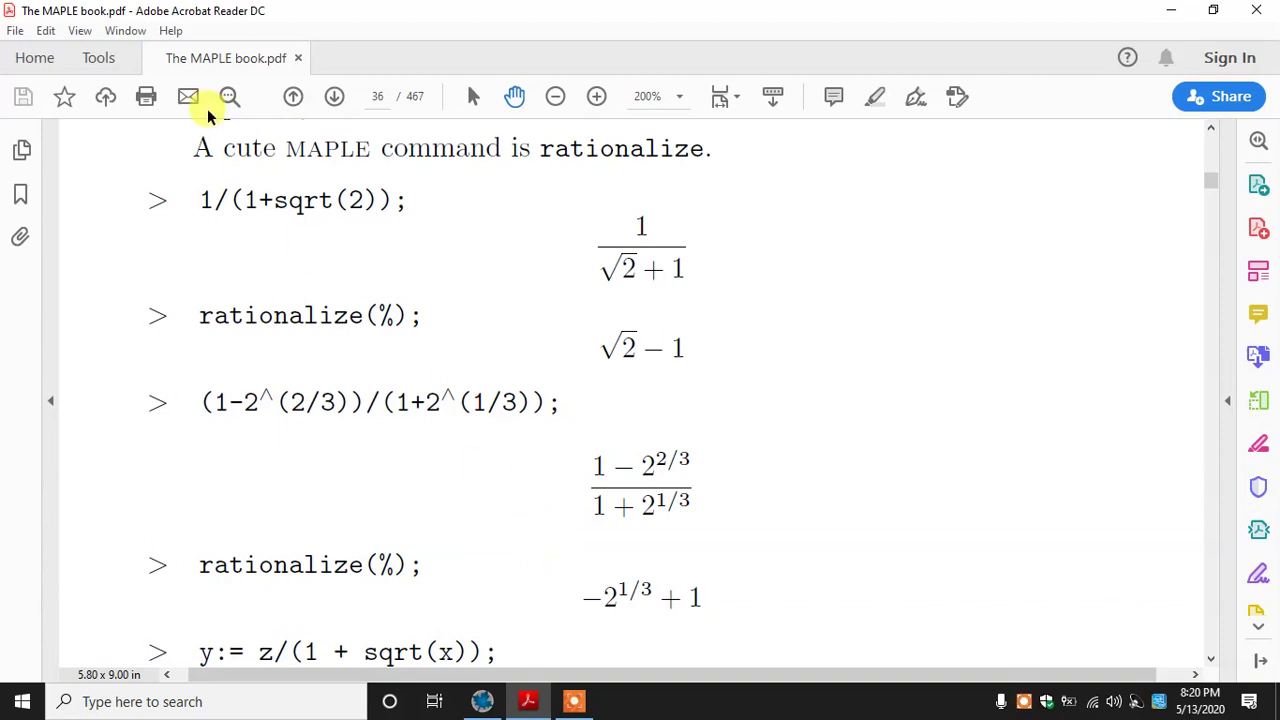
pyautogui.click(486, 703)
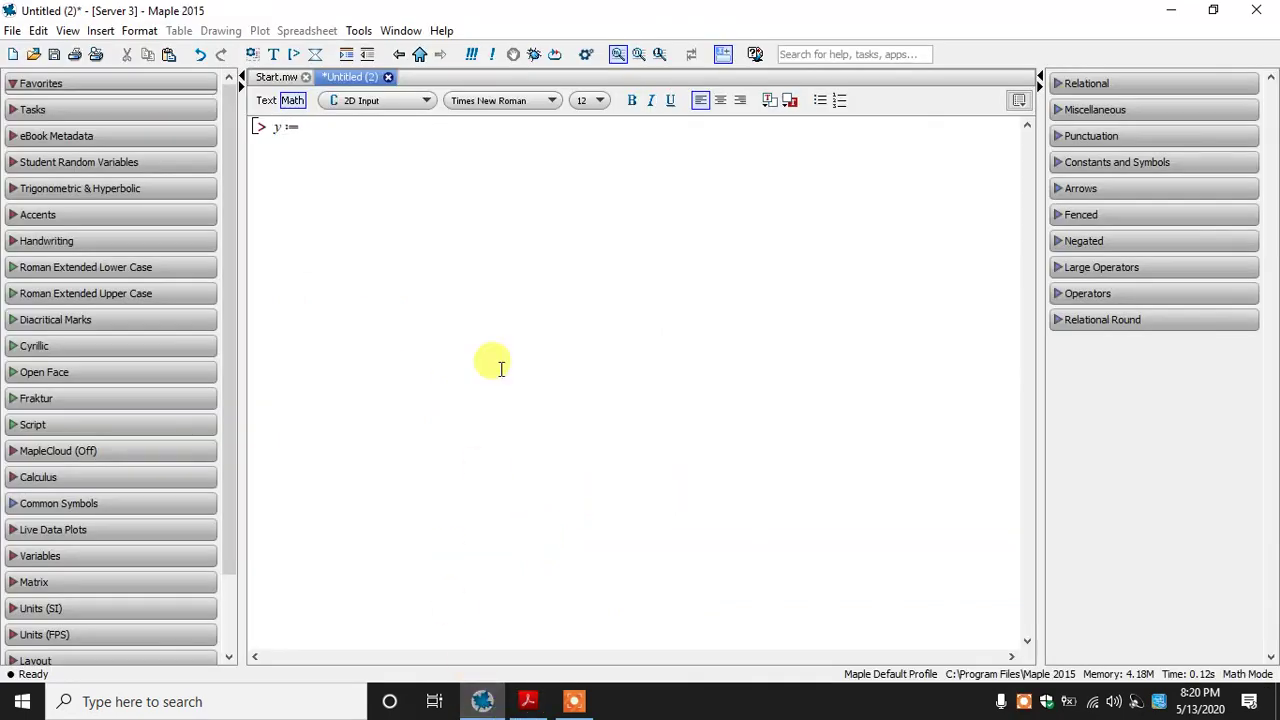
pyautogui.write('y := 1/')
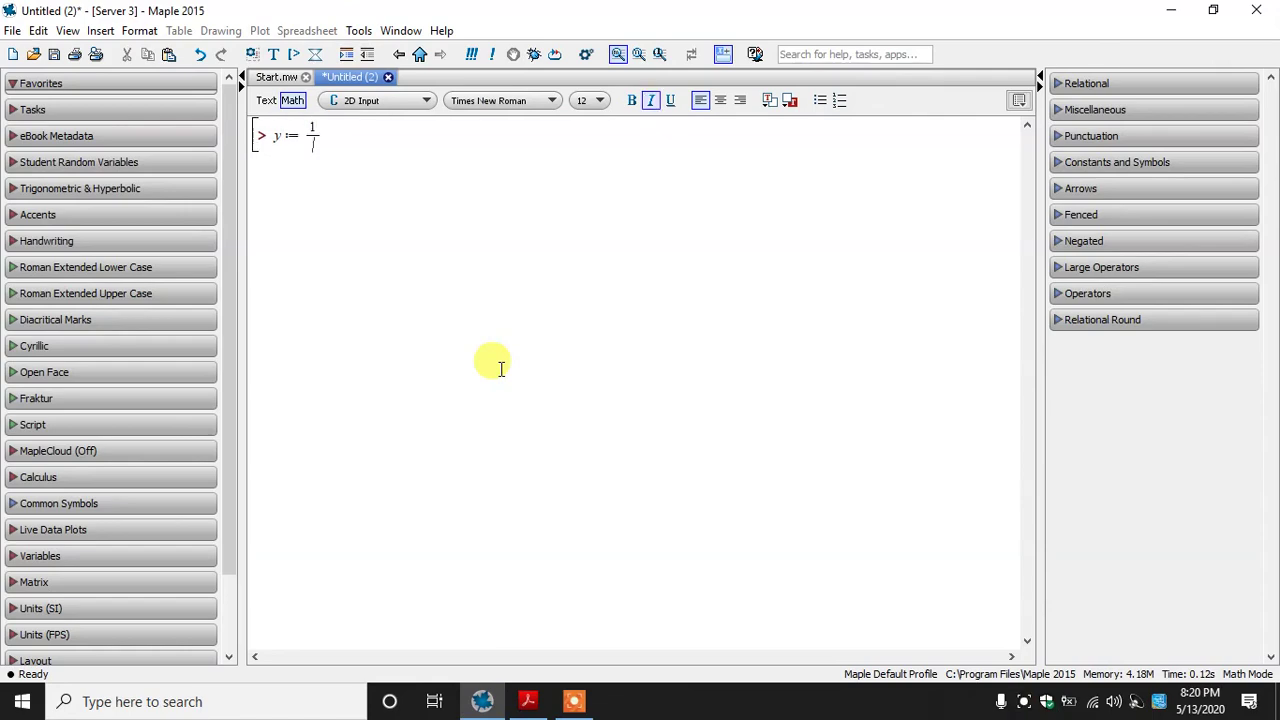
pyautogui.click(528, 701)
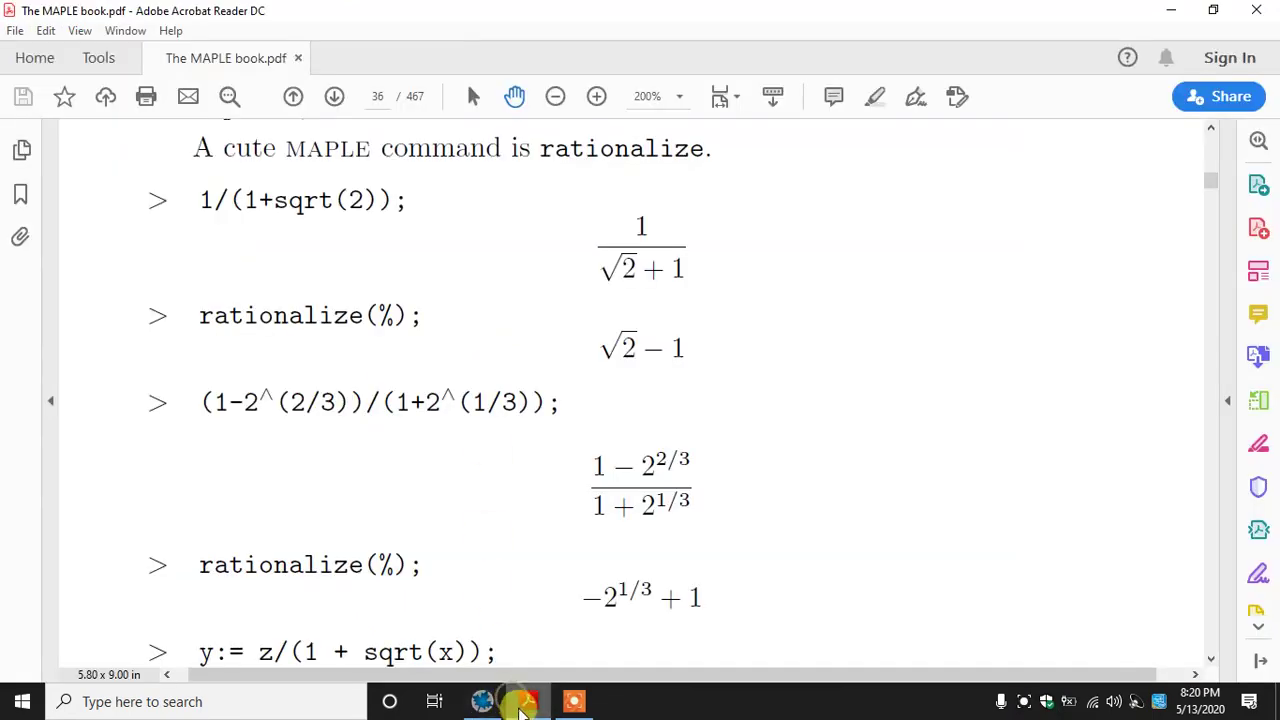
pyautogui.click(482, 701)
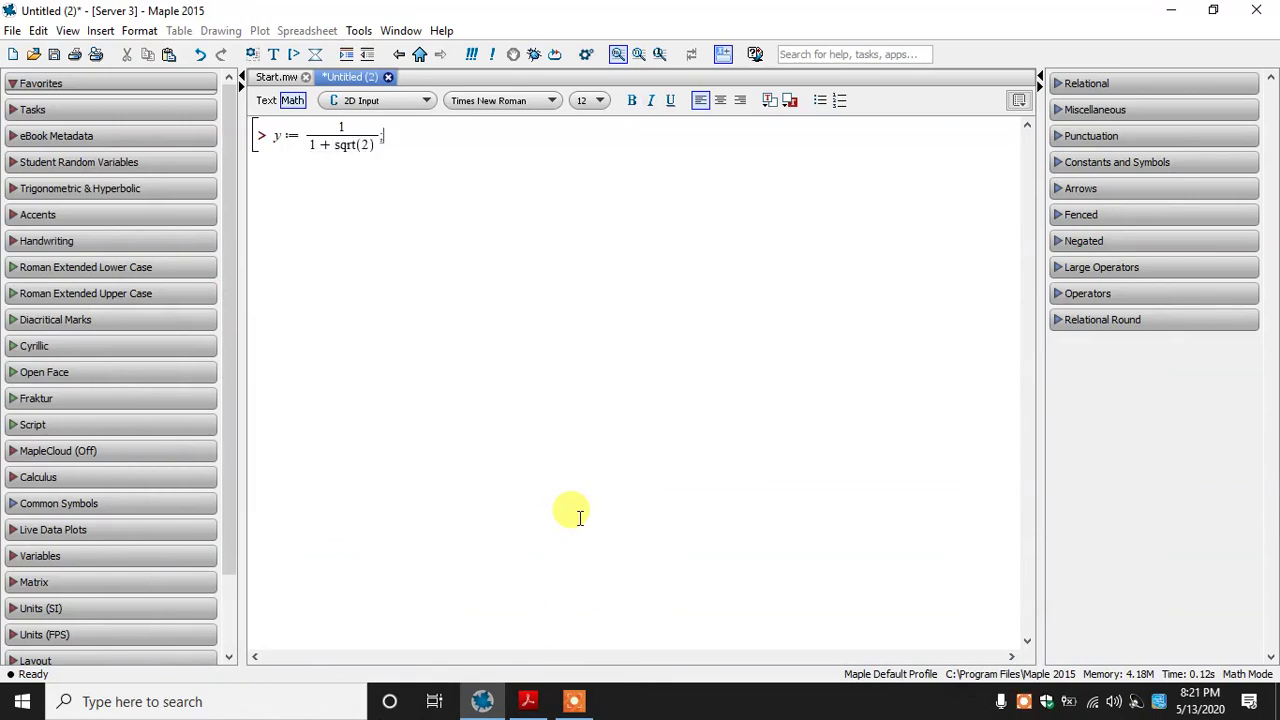
pyautogui.press('Return')
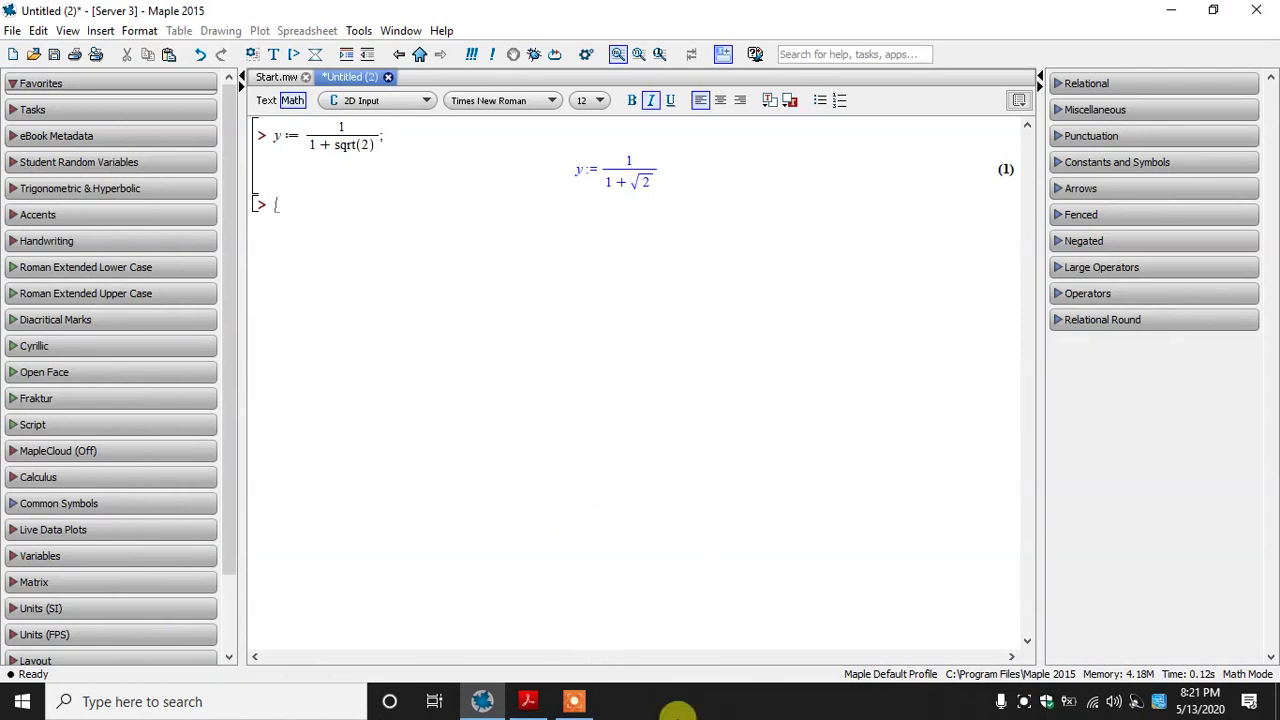
# Step: Copy the command name rationalize from the Maple book PDF and execute rationalize(y); at the worksheet's empty prompt
pyautogui.click(530, 701)
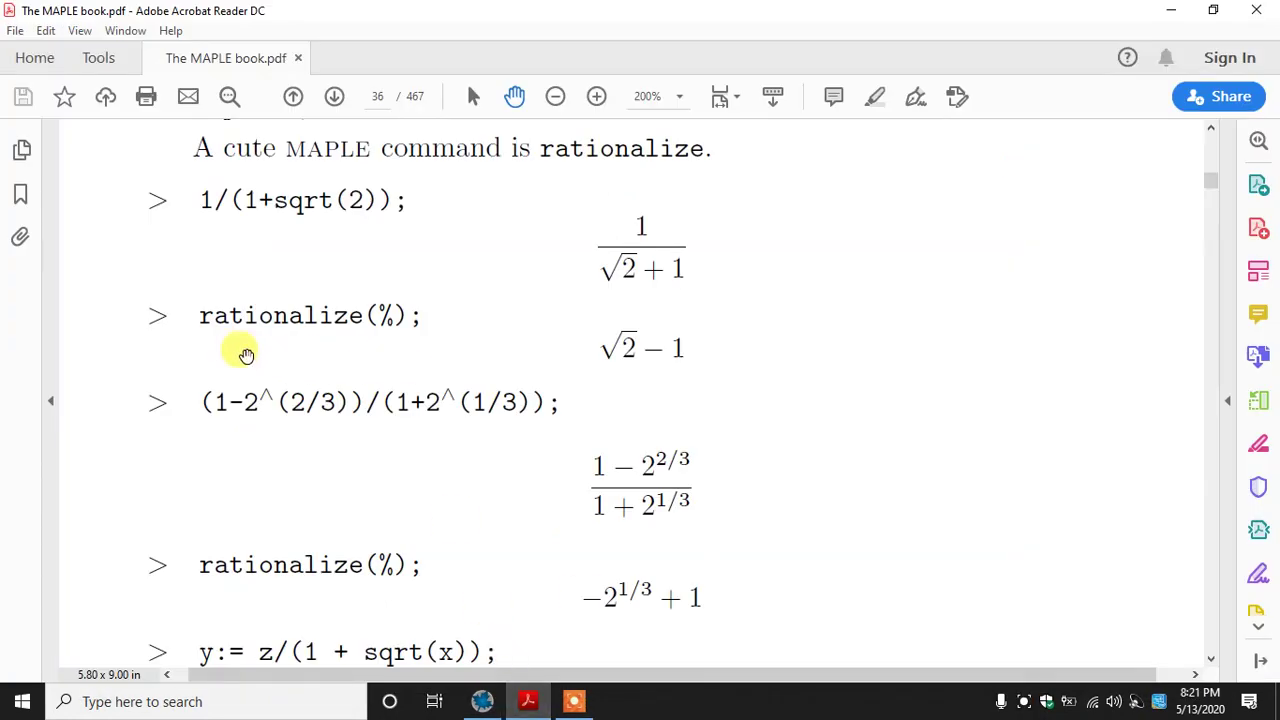
pyautogui.click(476, 96)
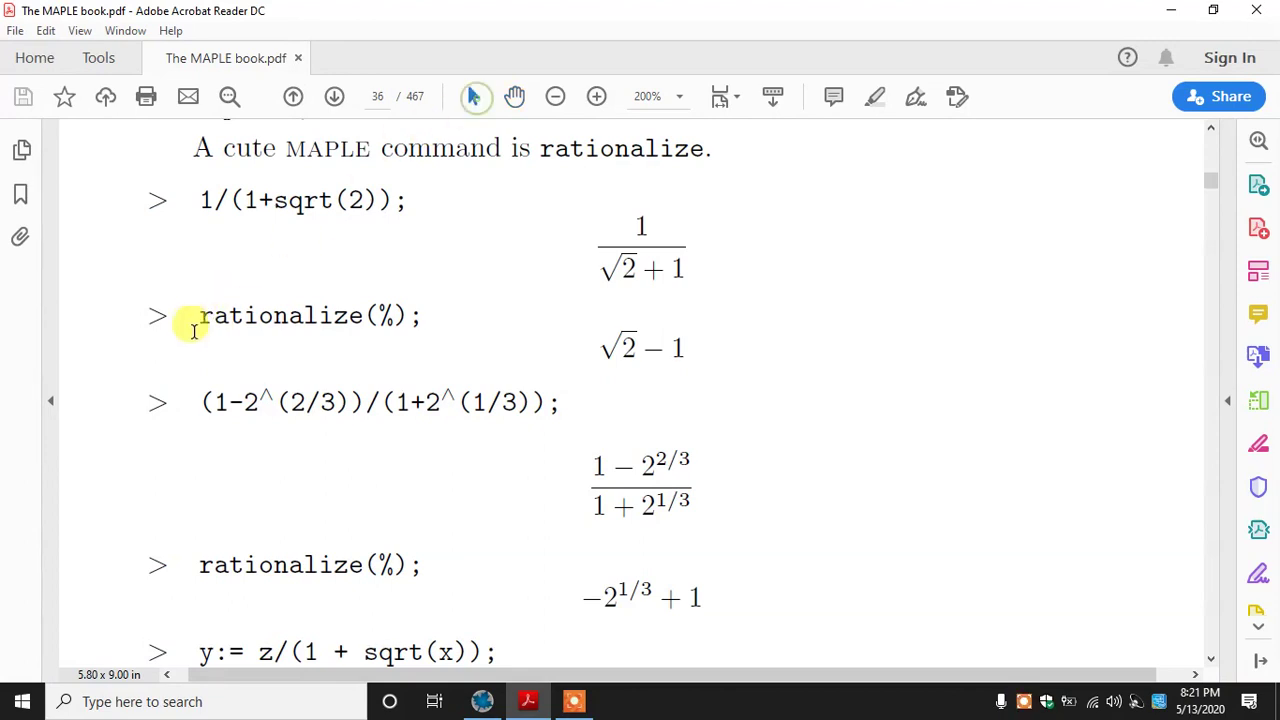
pyautogui.moveTo(196, 318); pyautogui.dragTo(365, 323)
pyautogui.hotkey('ctrl', 'c')
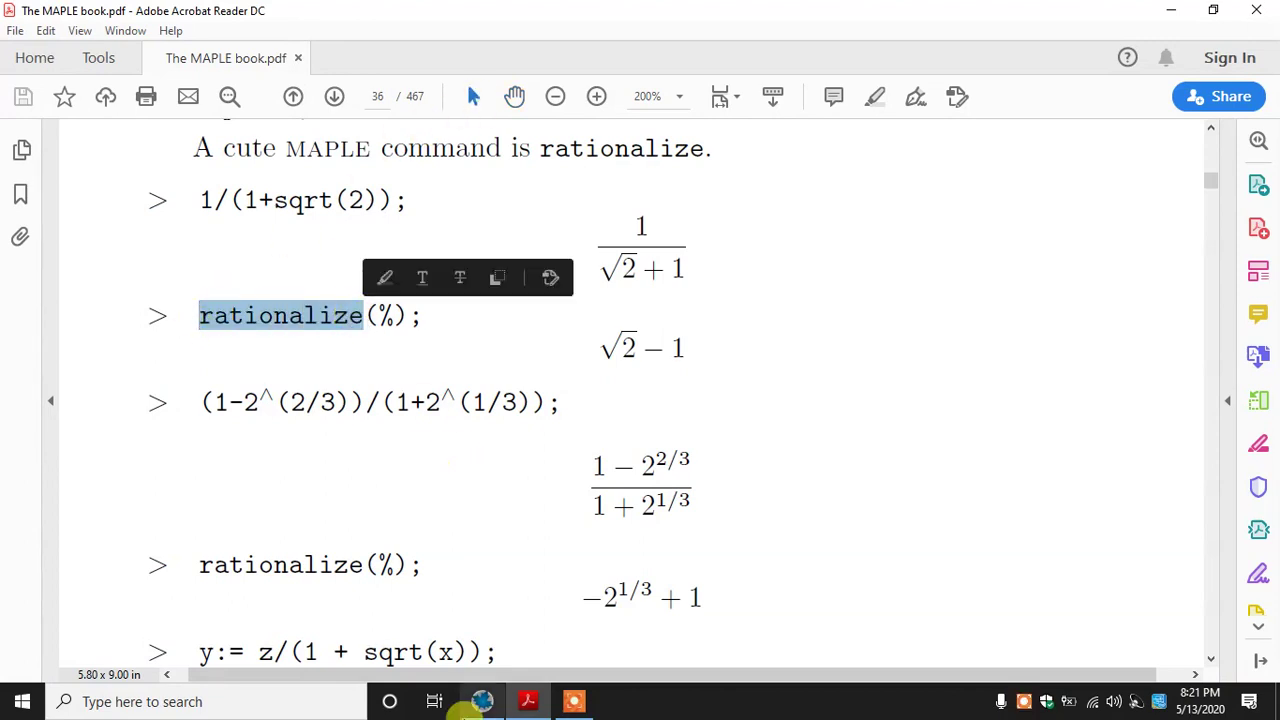
pyautogui.click(482, 701)
pyautogui.hotkey('ctrl', 'v')
pyautogui.write('(')
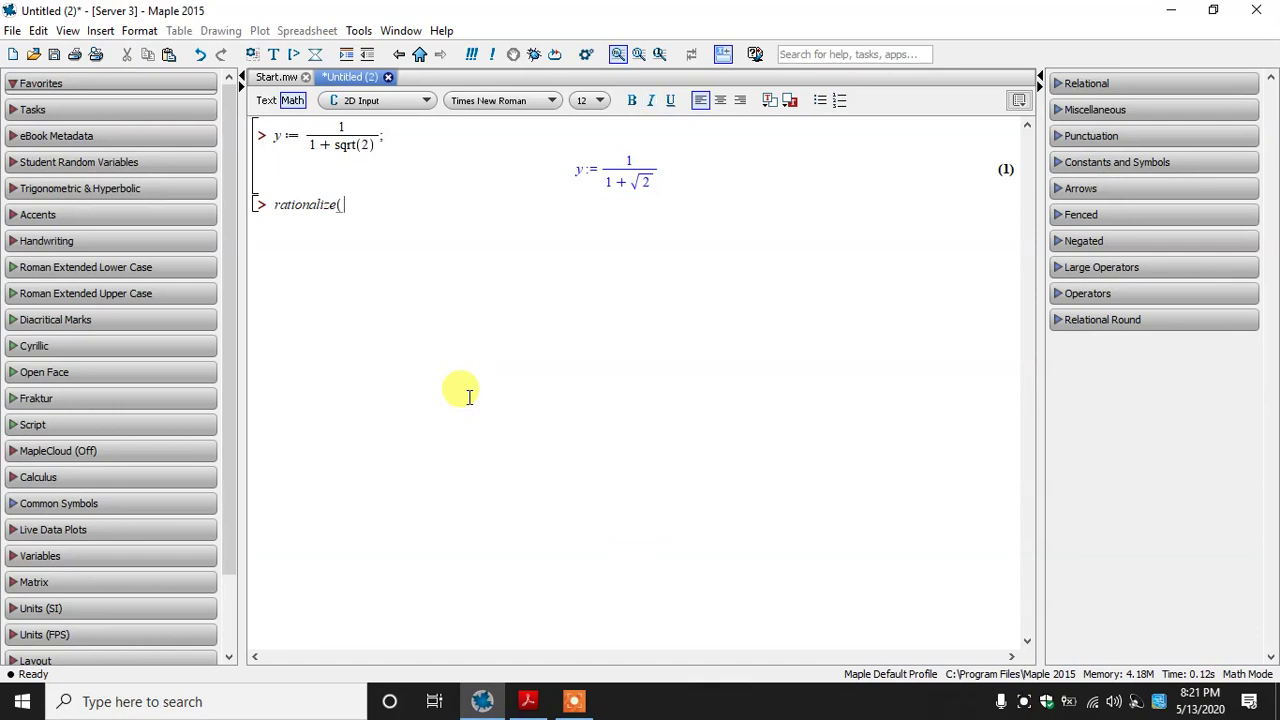
pyautogui.write('%')
pyautogui.write(')')
pyautogui.write(';')
pyautogui.press('Return')
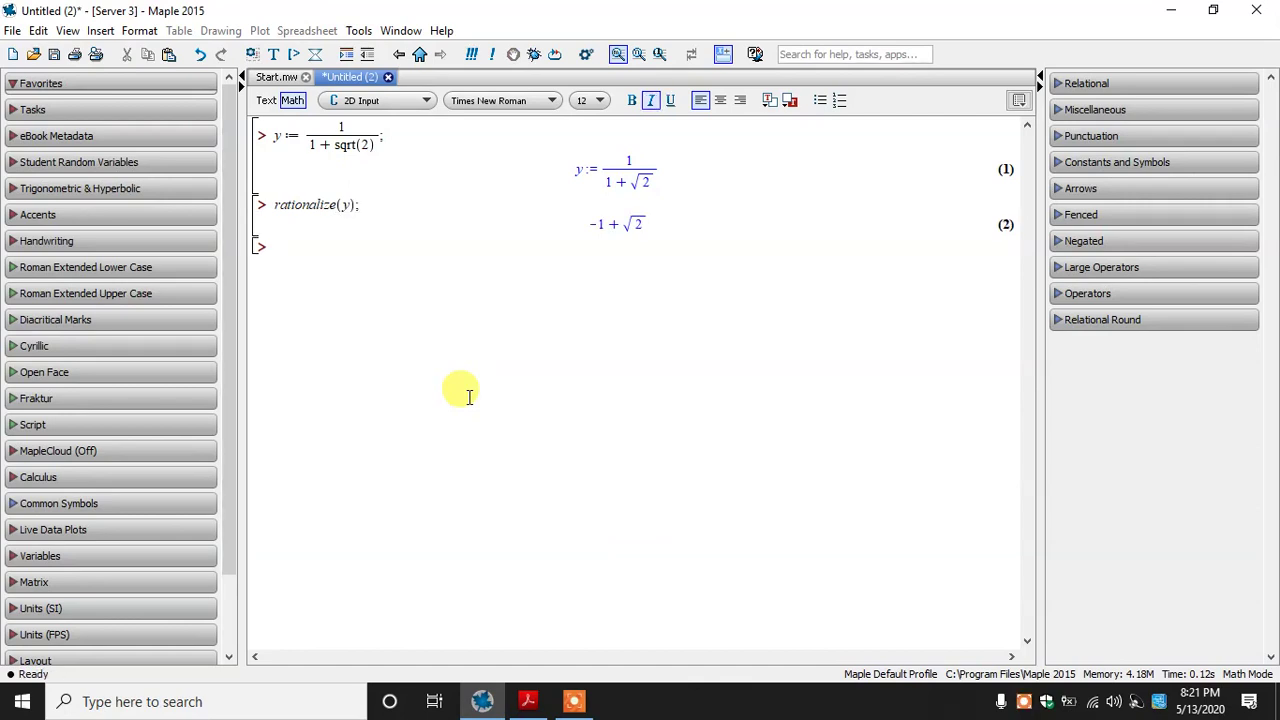
# Step: Copy the expression (1-2^(2/3))/(1+2^(1/3)) from the Maple book PDF into the worksheet's empty prompt
pyautogui.click(528, 700)
pyautogui.click(514, 96)
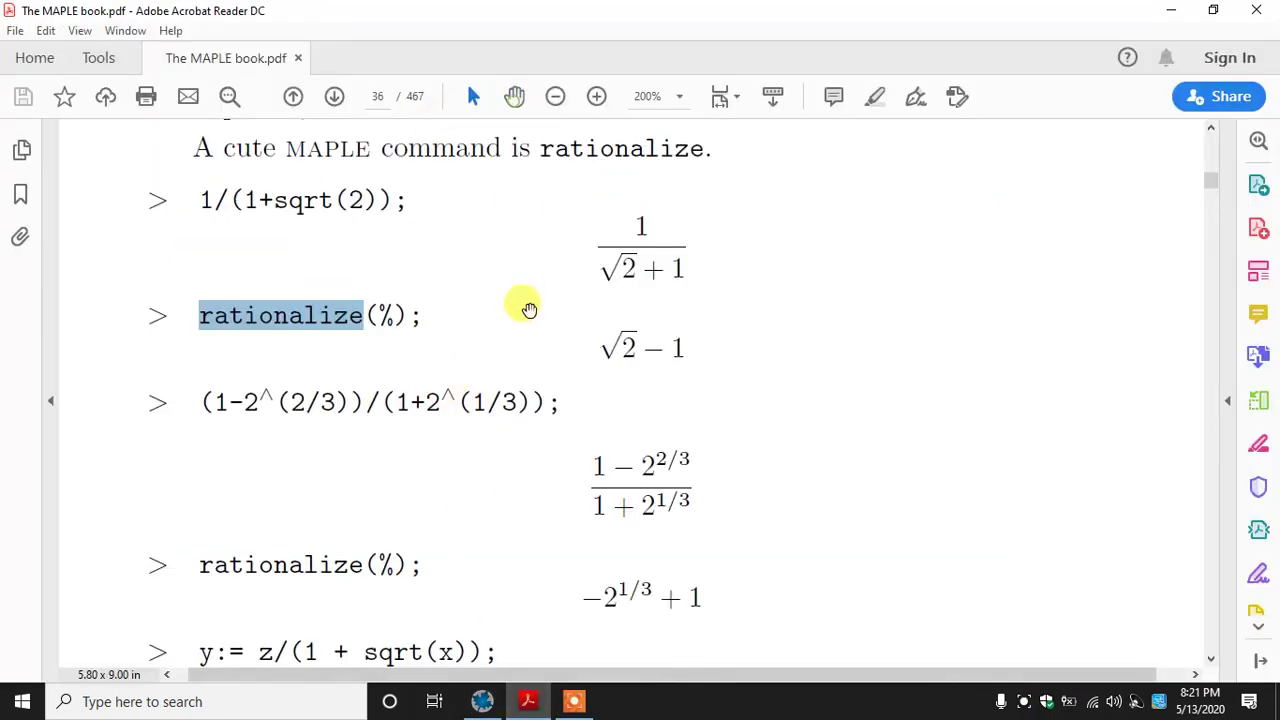
pyautogui.scroll(-1, 528, 306)
pyautogui.click(700, 177)
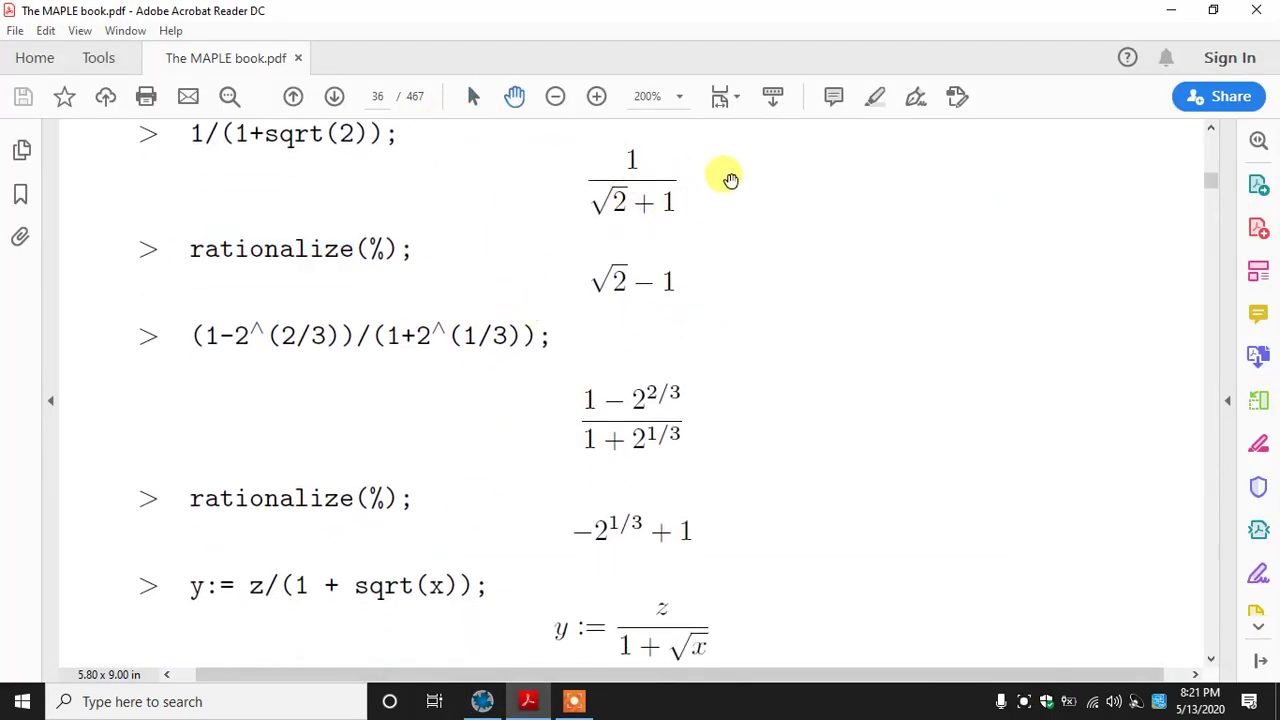
pyautogui.moveTo(554, 380); pyautogui.dragTo(542, 322)
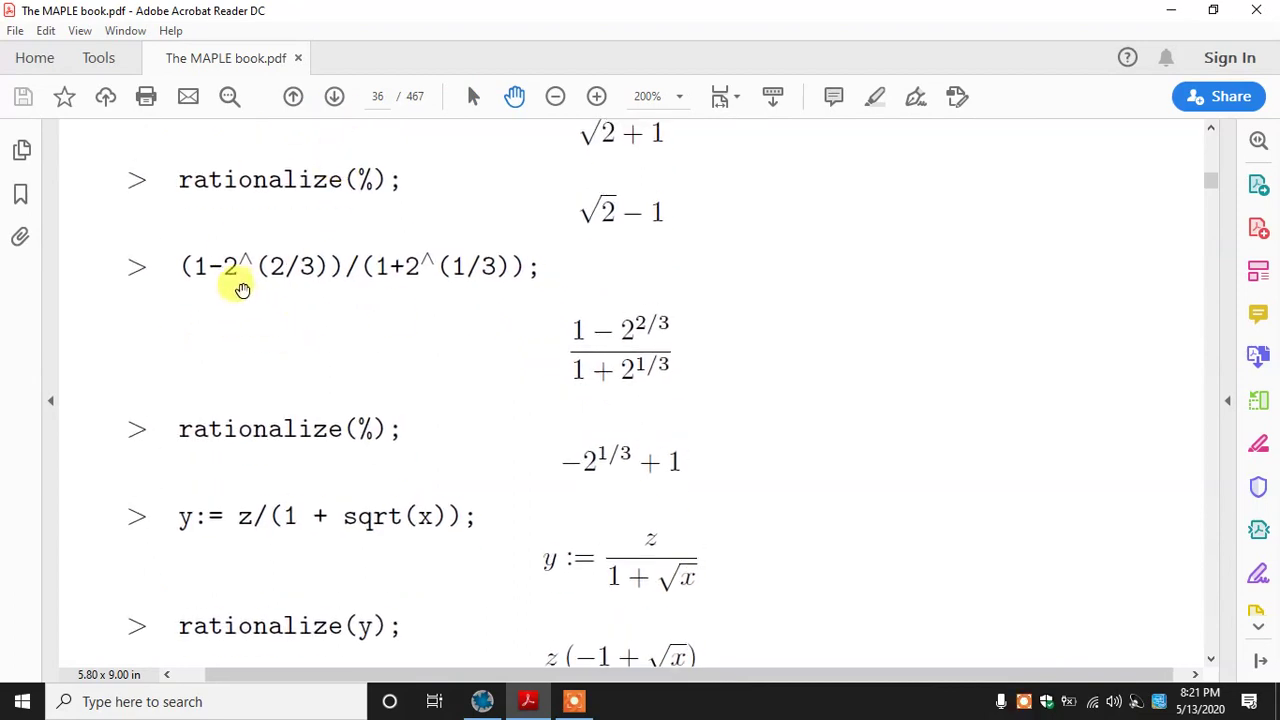
pyautogui.click(472, 97)
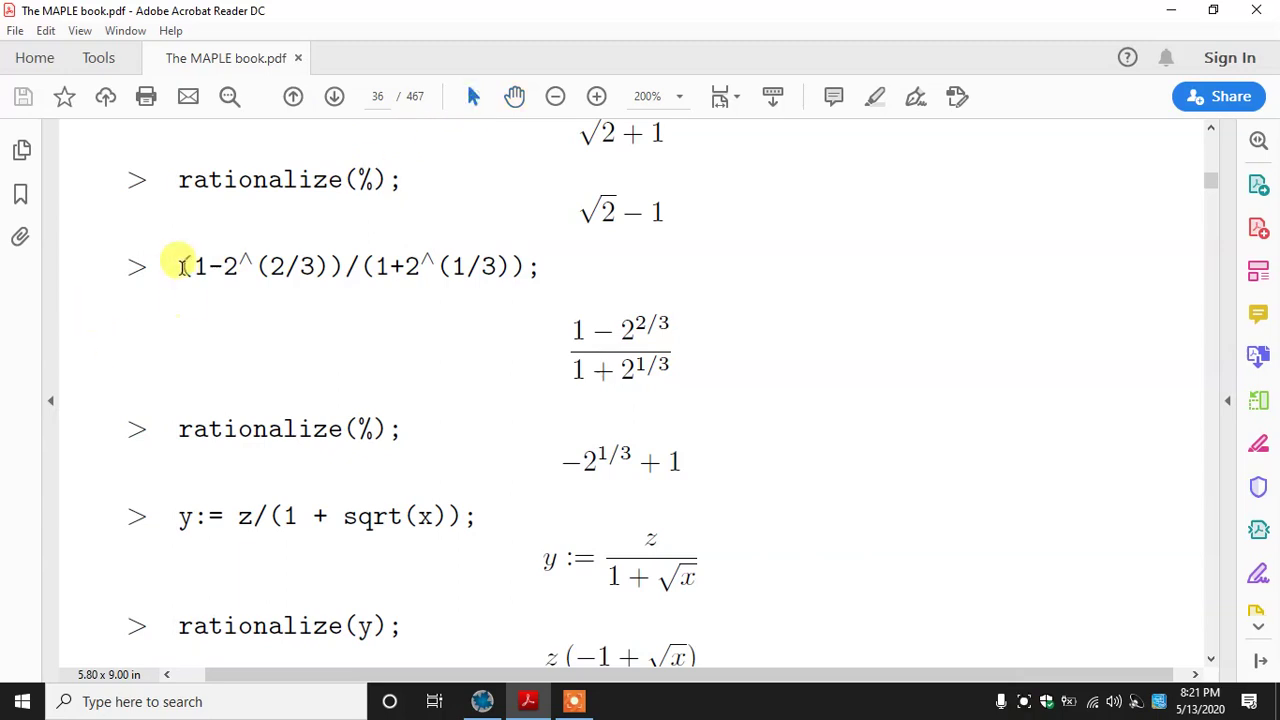
pyautogui.moveTo(178, 265); pyautogui.dragTo(527, 266)
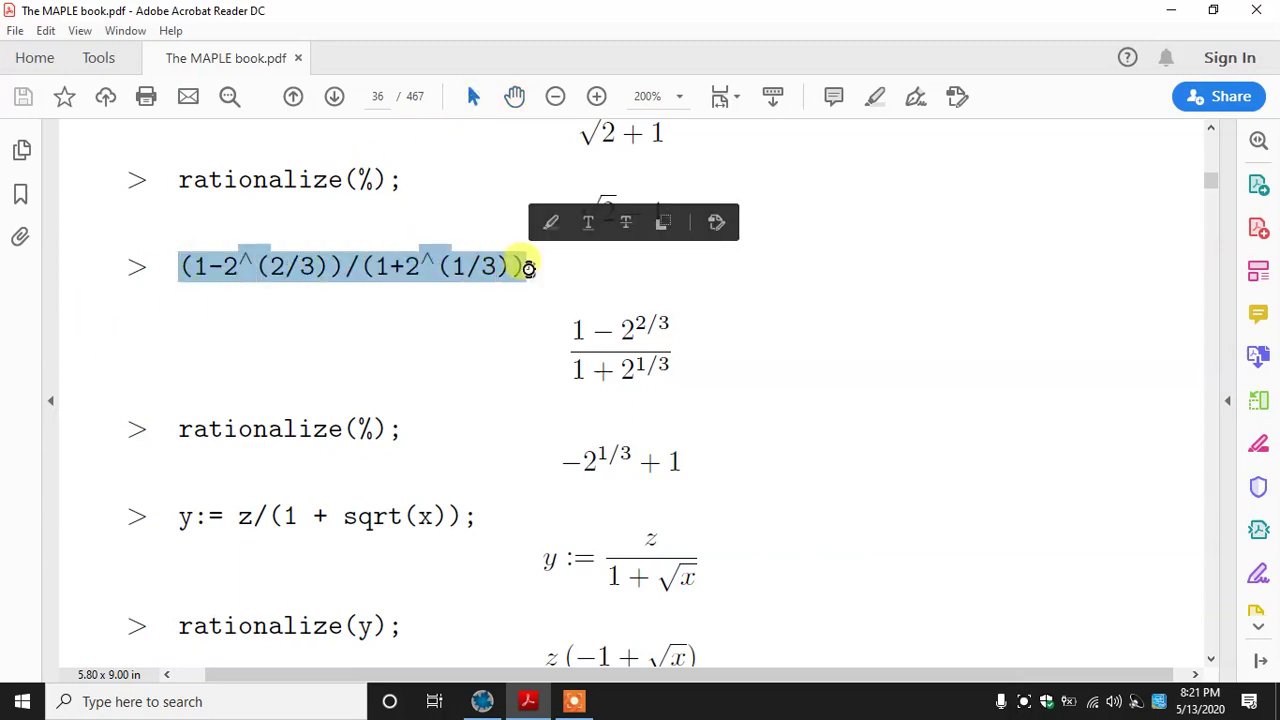
pyautogui.hotkey('ctrl', 'c')
pyautogui.click(522, 695)
pyautogui.hotkey('ctrl', 'v')
# Step: Remove the 2 and the wedge operator in front of (2/3) in the pasted expression's numerator
pyautogui.click(329, 247)
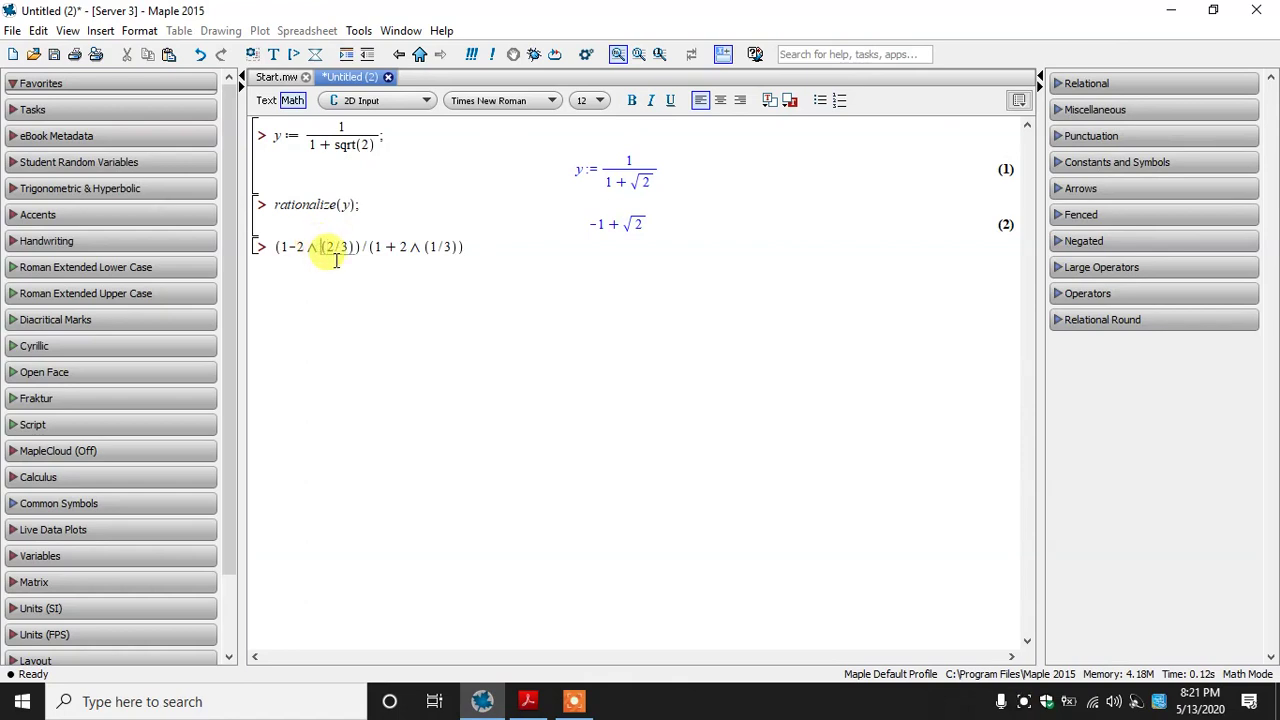
pyautogui.press('BackSpace')
pyautogui.press('BackSpace')
pyautogui.hotkey('ctrl', 'a')
pyautogui.click(336, 259)
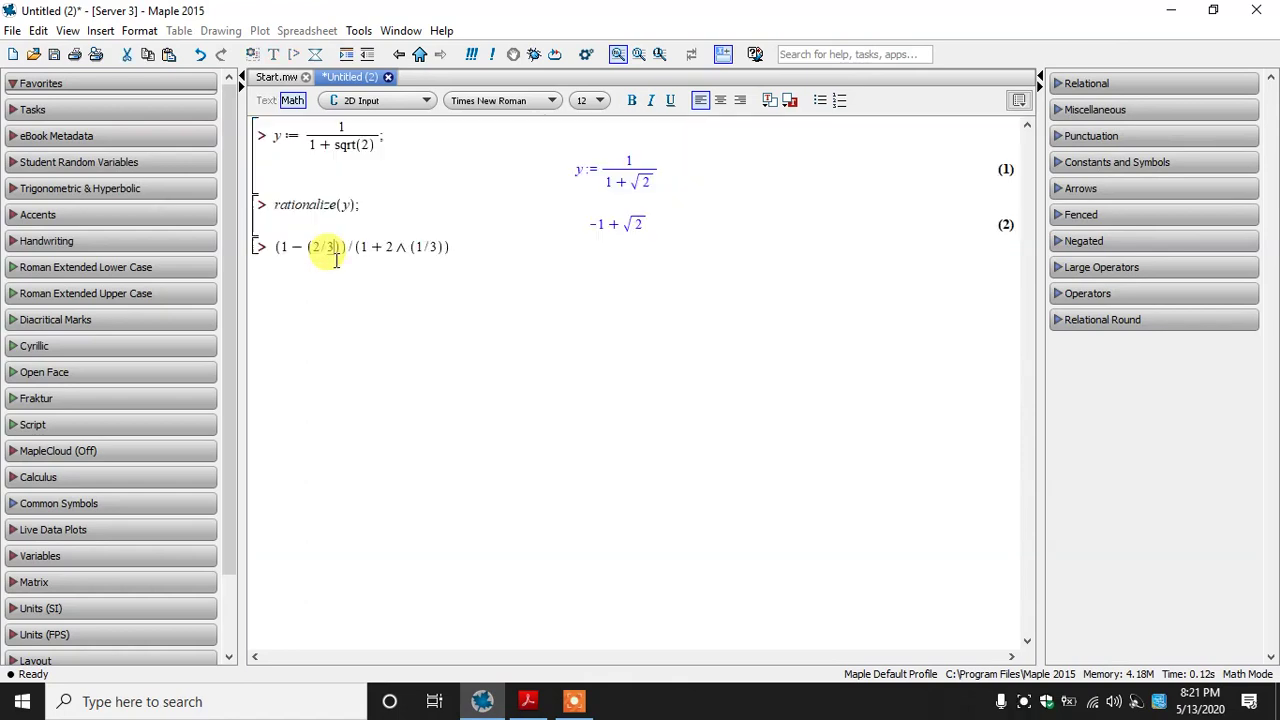
# Step: Delete the pasted expression at the last prompt and consult The MAPLE book.pdf for the original formula
pyautogui.moveTo(455, 252); pyautogui.dragTo(270, 247)
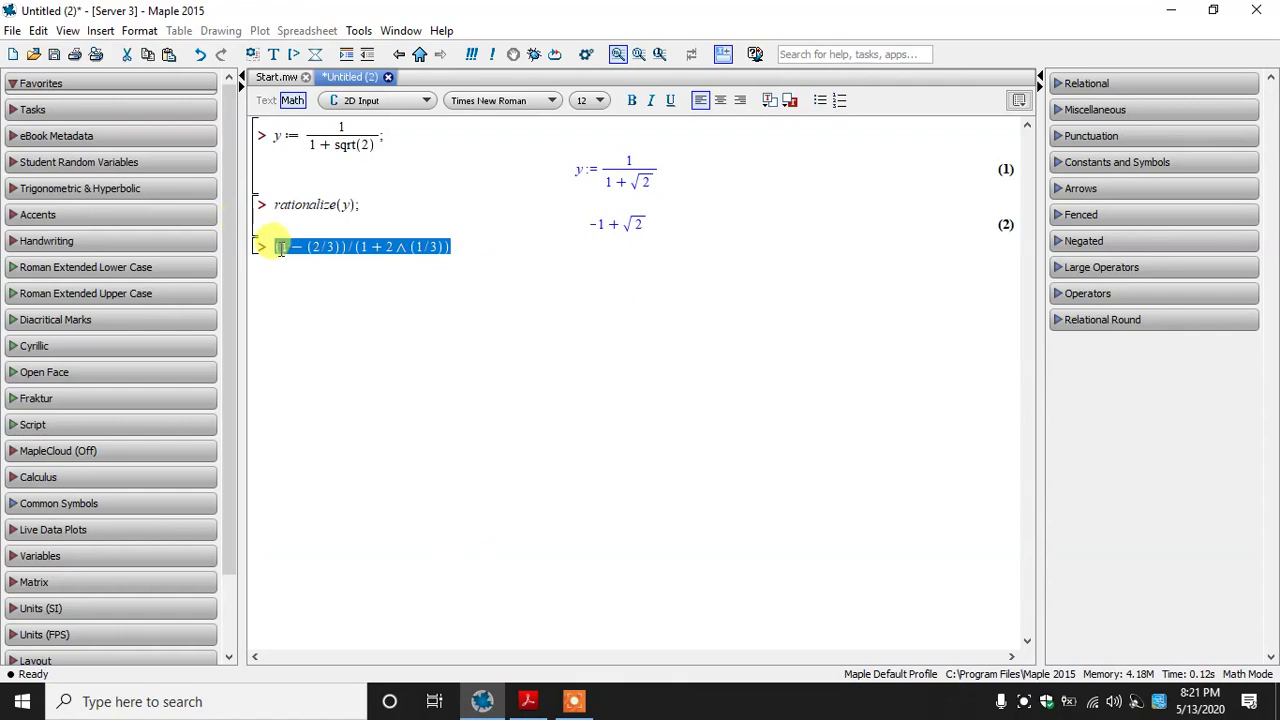
pyautogui.press('Delete')
pyautogui.click(540, 700)
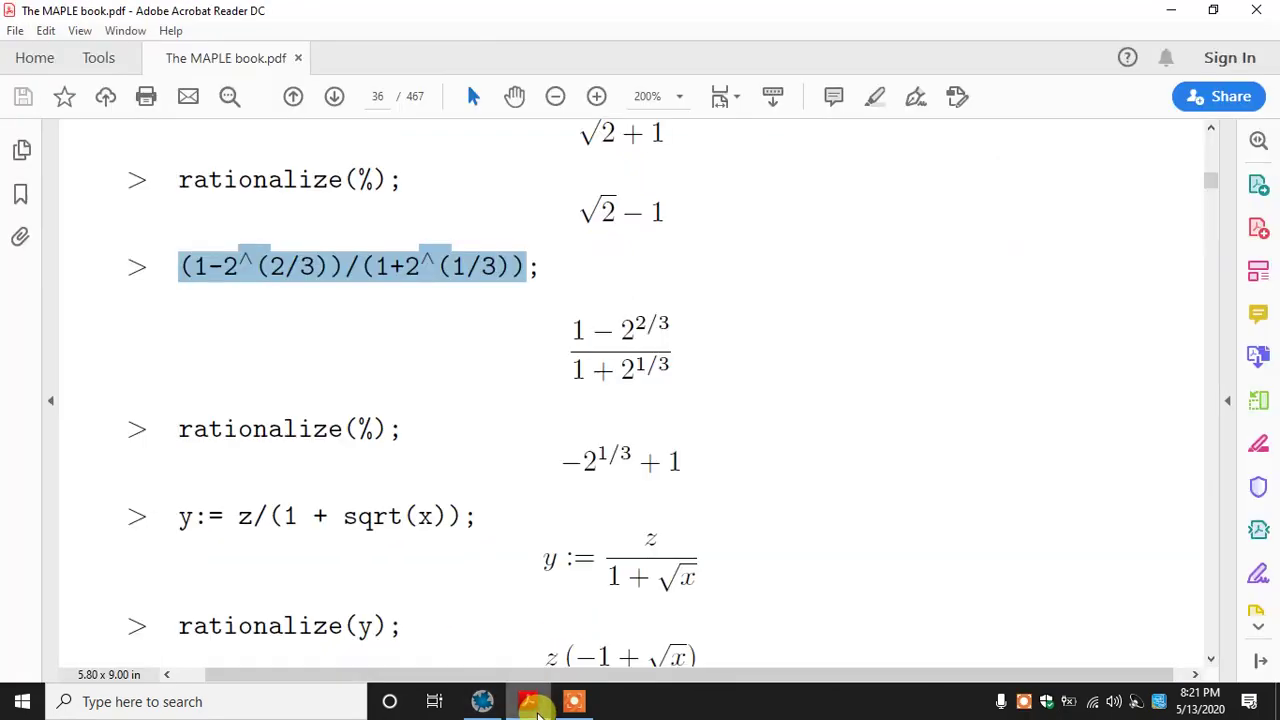
pyautogui.click(530, 702)
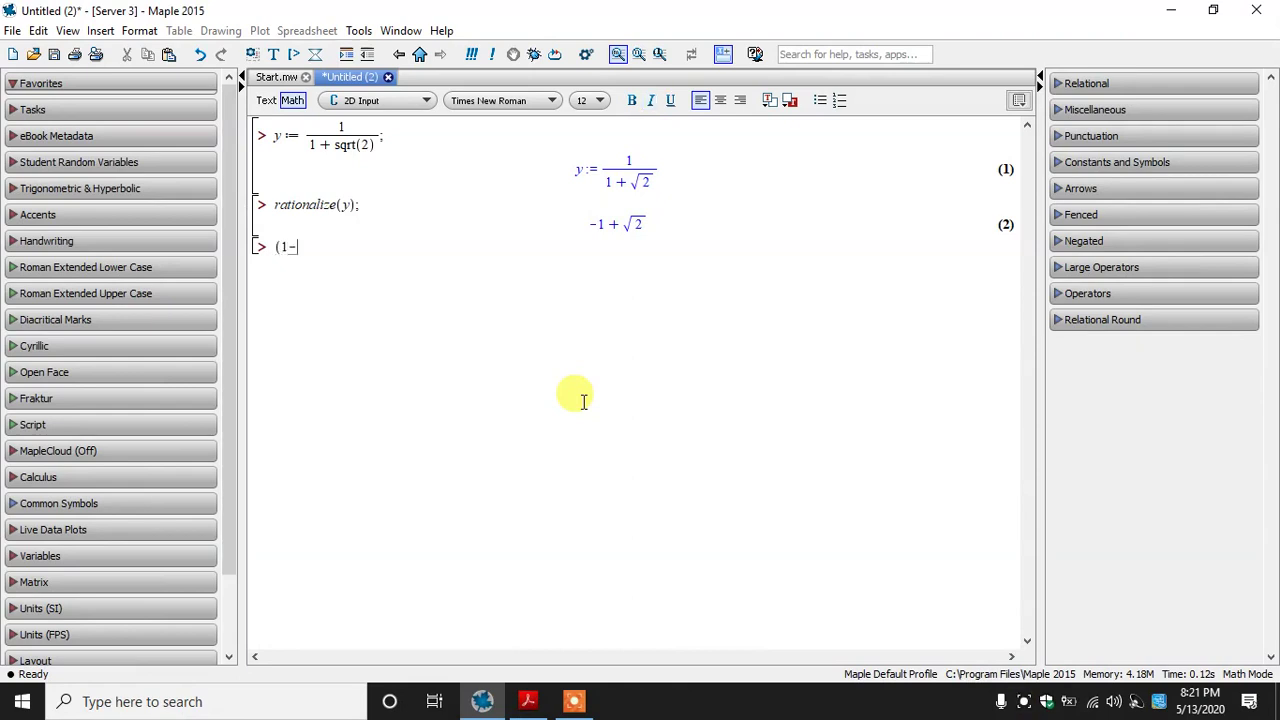
# Step: Enter the numerator (1-2^(2/3)) at the last prompt and start a fraction below it, checking against The MAPLE book.pdf
pyautogui.write('^(1/3')
pyautogui.click(535, 703)
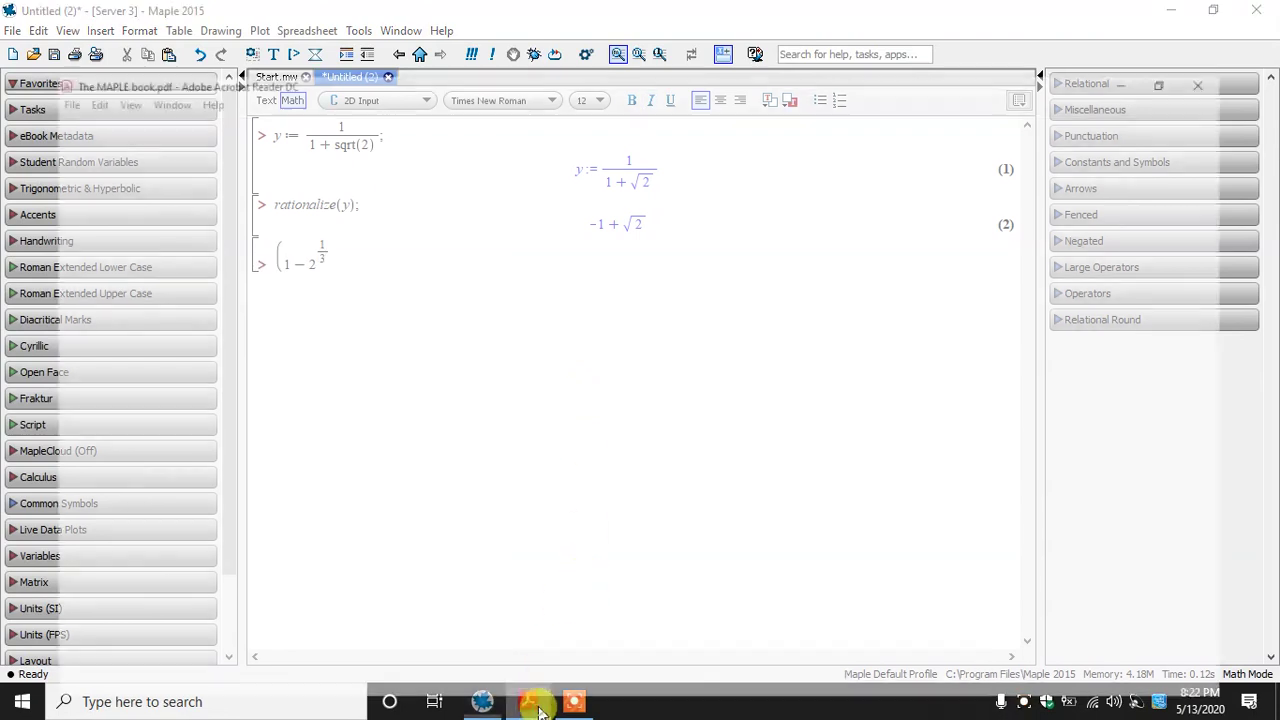
pyautogui.click(532, 703)
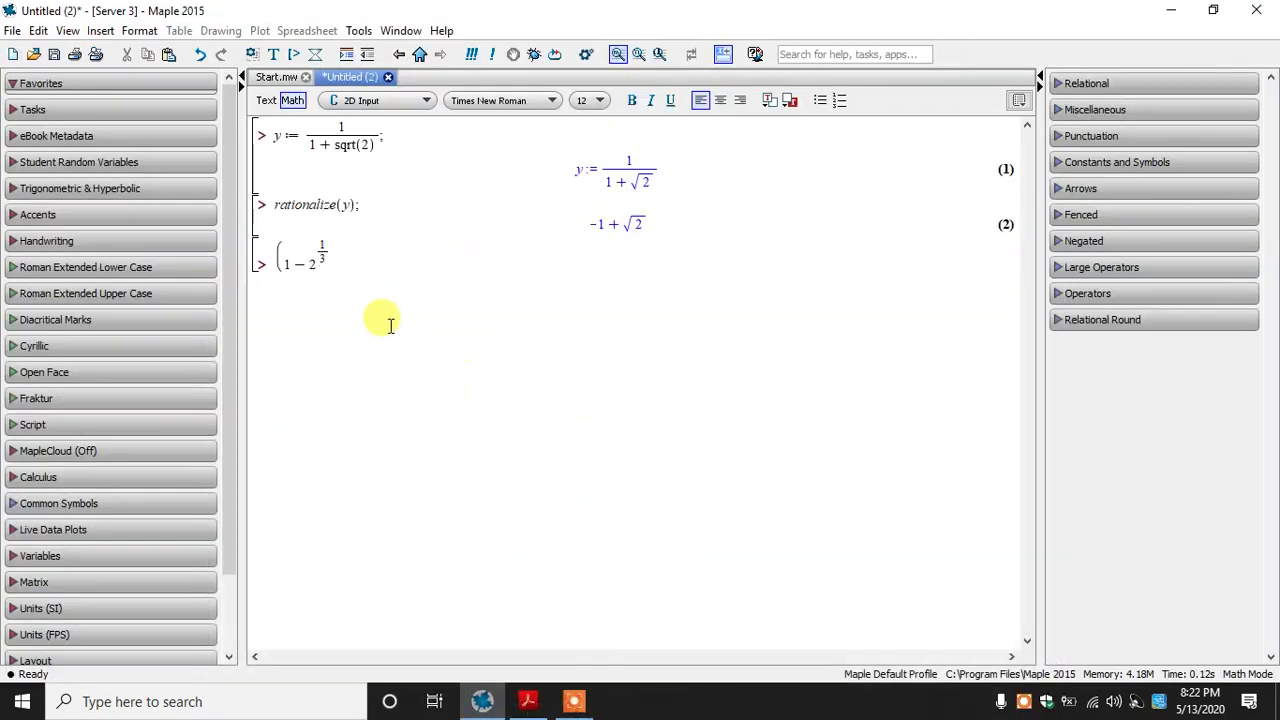
pyautogui.press('BackSpace')
pyautogui.write('2')
pyautogui.click(535, 703)
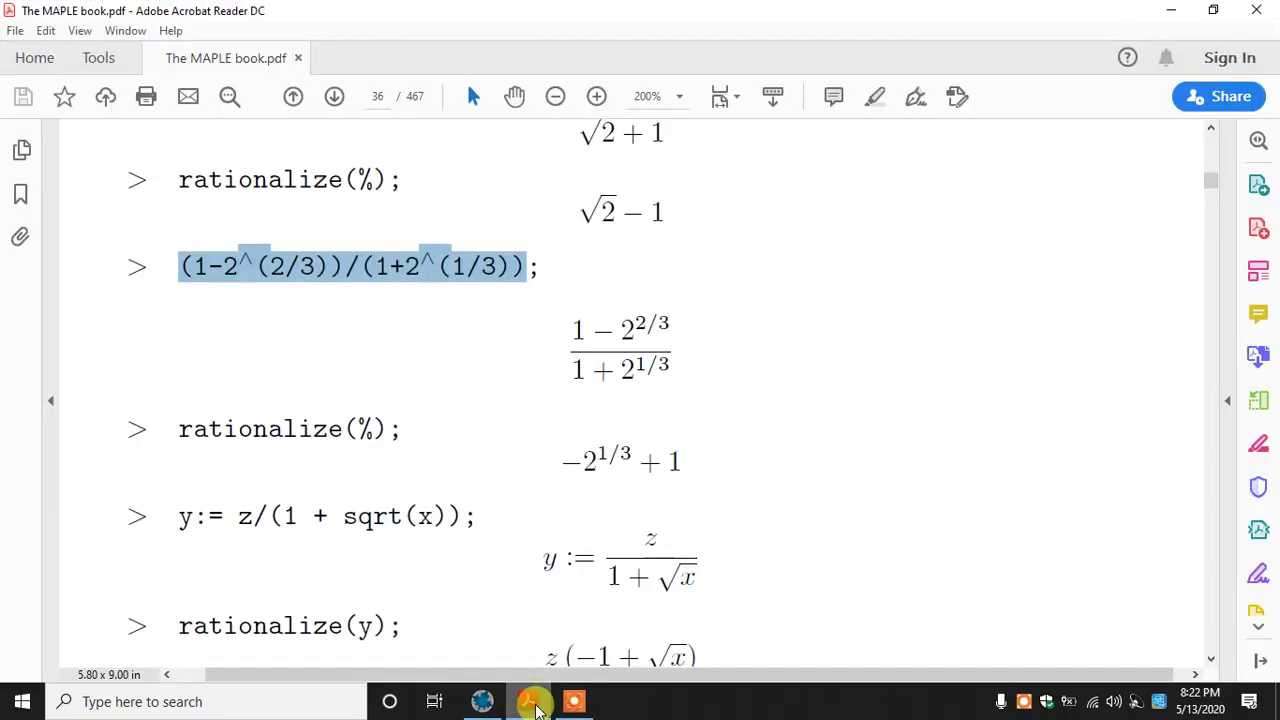
pyautogui.click(535, 703)
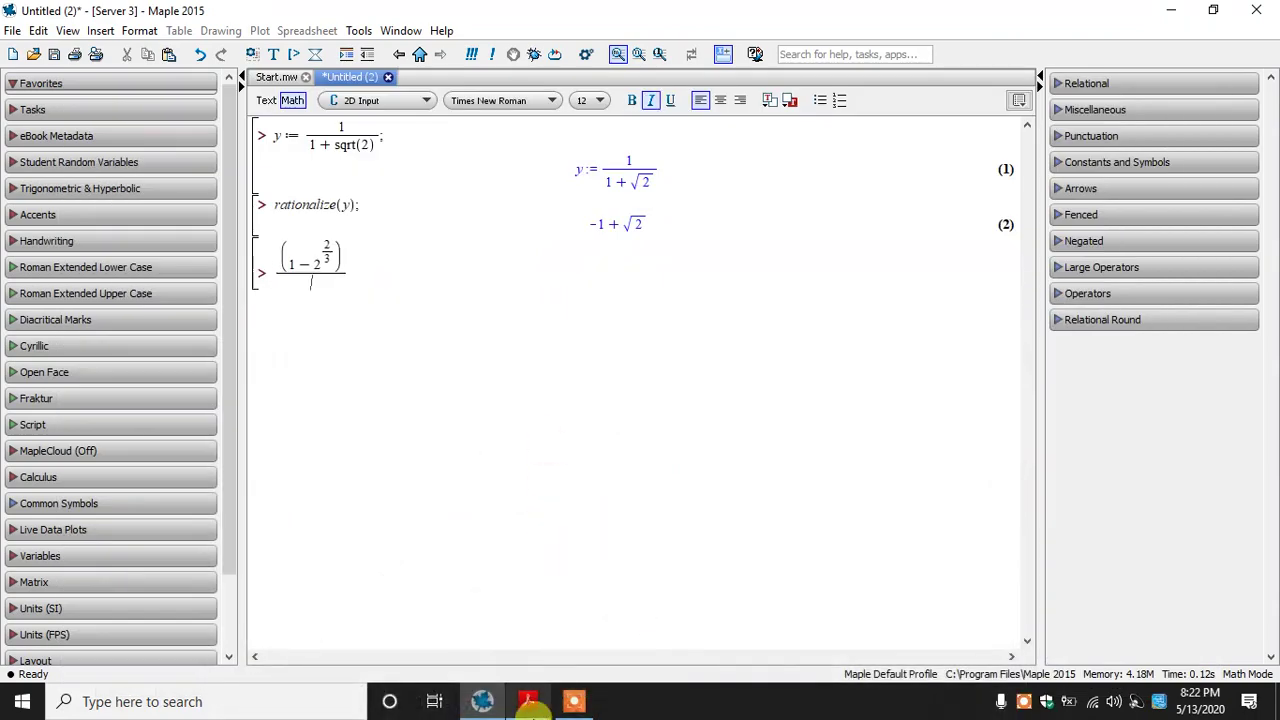
# Step: Switch to The MAPLE book.pdf, examine the denominator of the cube-root fraction, and return to Maple
pyautogui.click(530, 703)
pyautogui.click(508, 346)
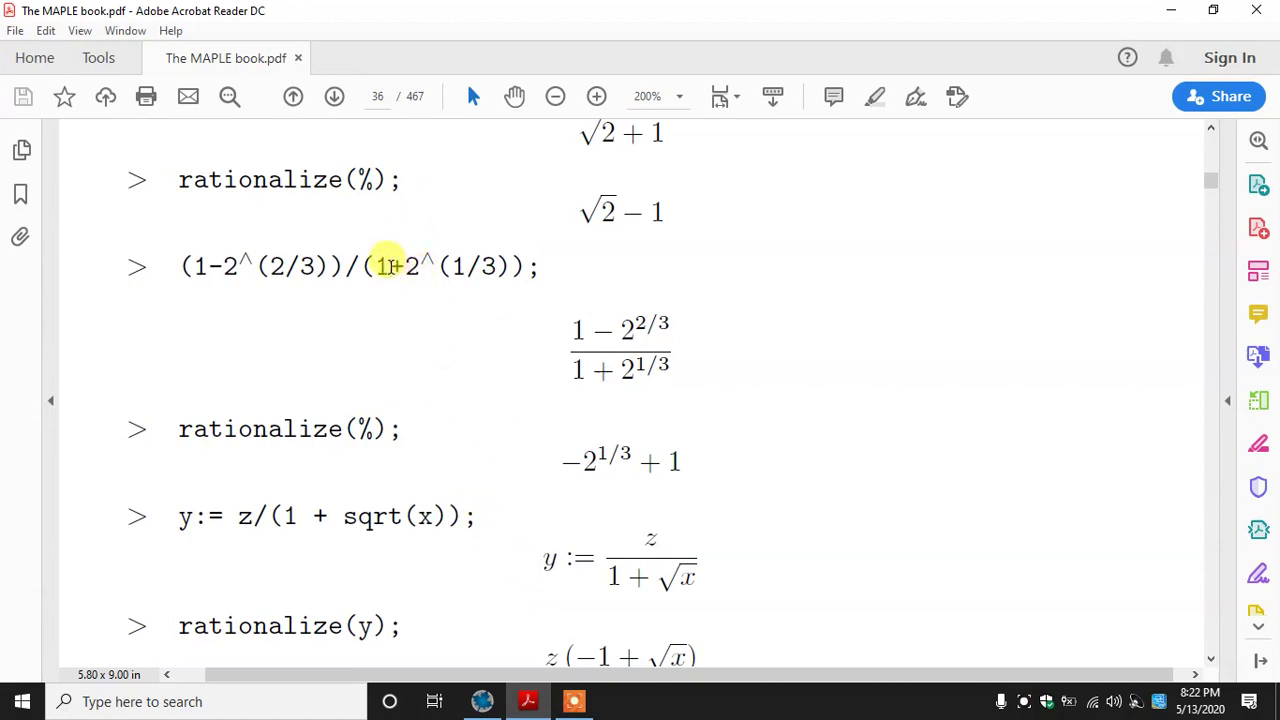
pyautogui.moveTo(377, 266); pyautogui.dragTo(500, 266)
pyautogui.click(423, 251)
pyautogui.click(503, 266)
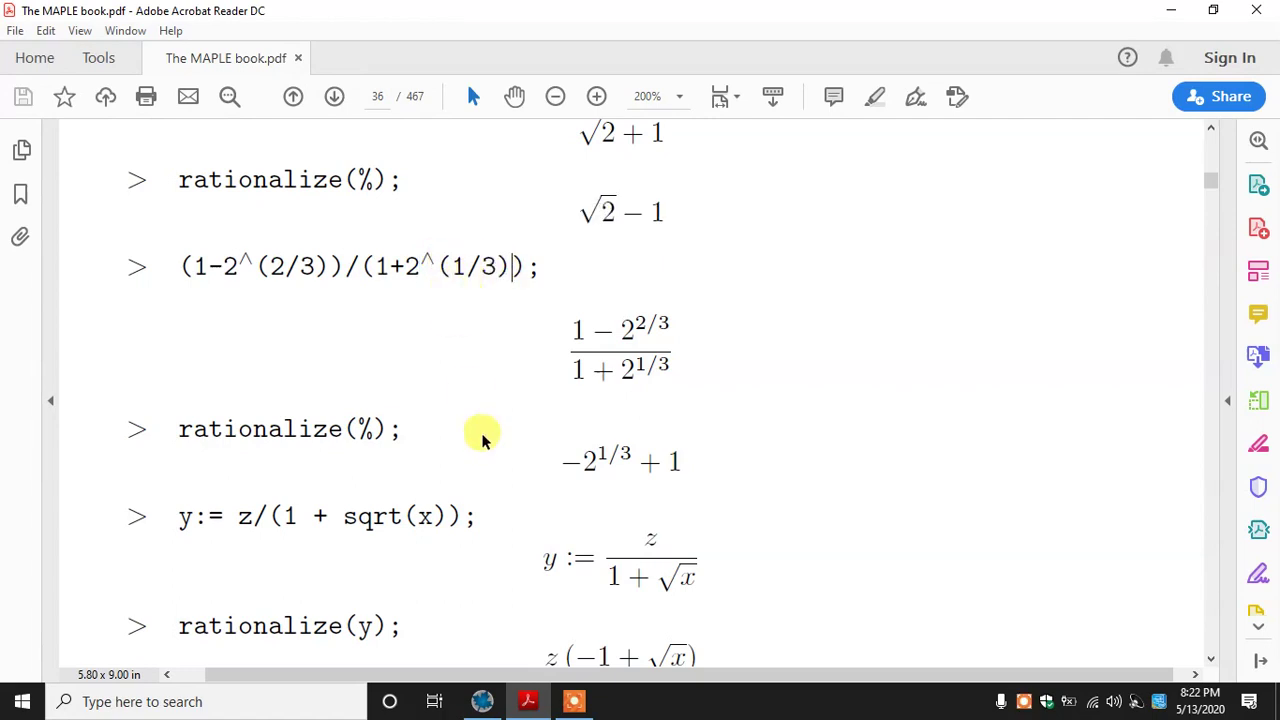
pyautogui.click(545, 708)
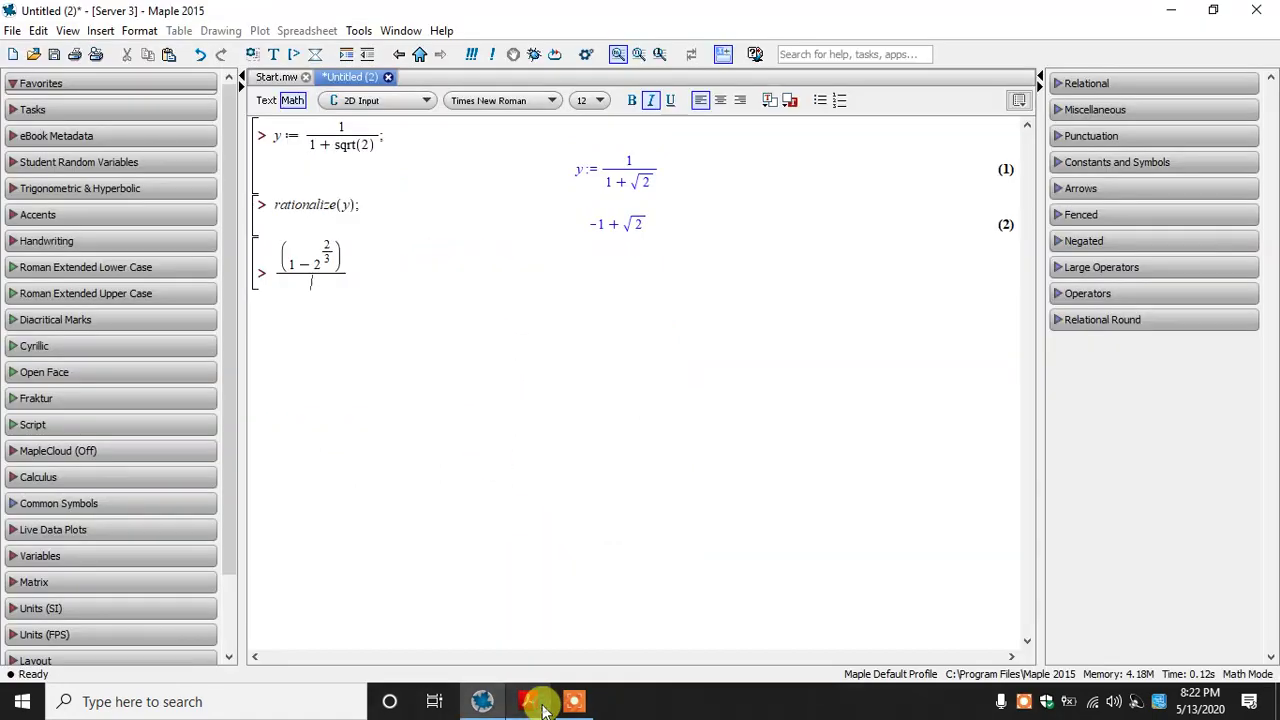
# Step: Re-enter the numerator's exponent as 2/3 enclosed in its own parentheses and open the denominator's parenthesis
pyautogui.press('Up')
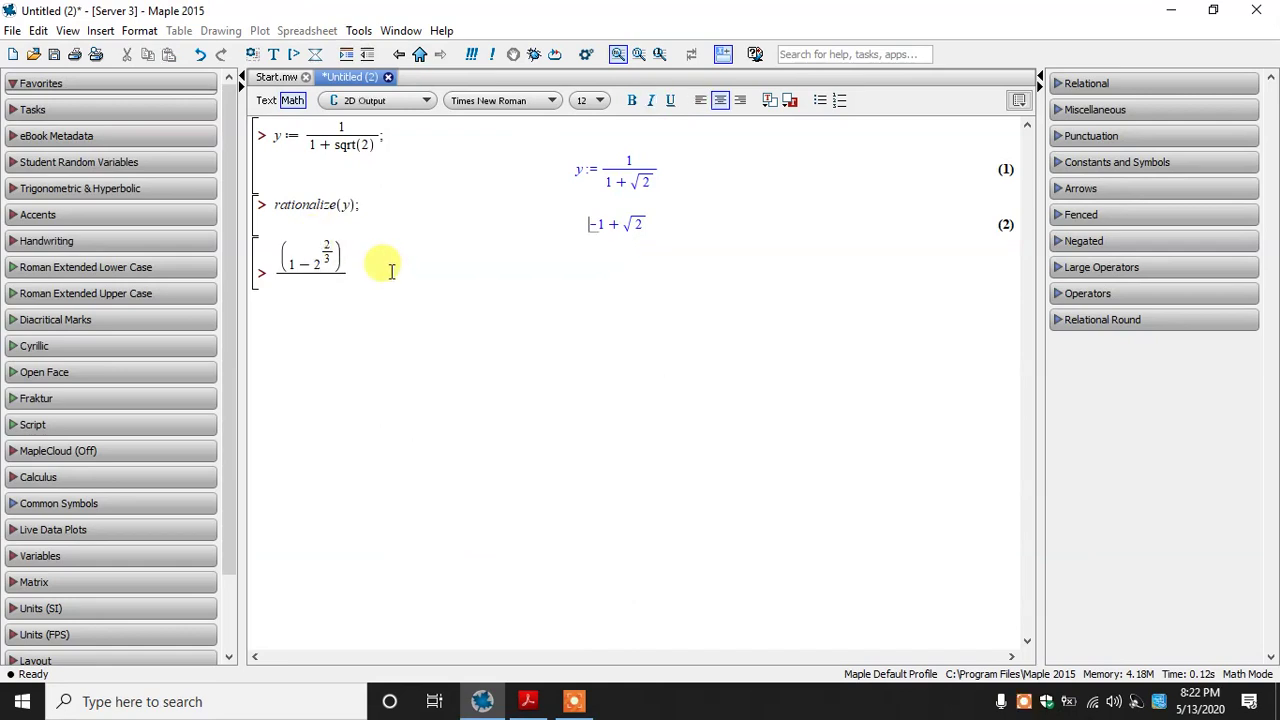
pyautogui.click(326, 251)
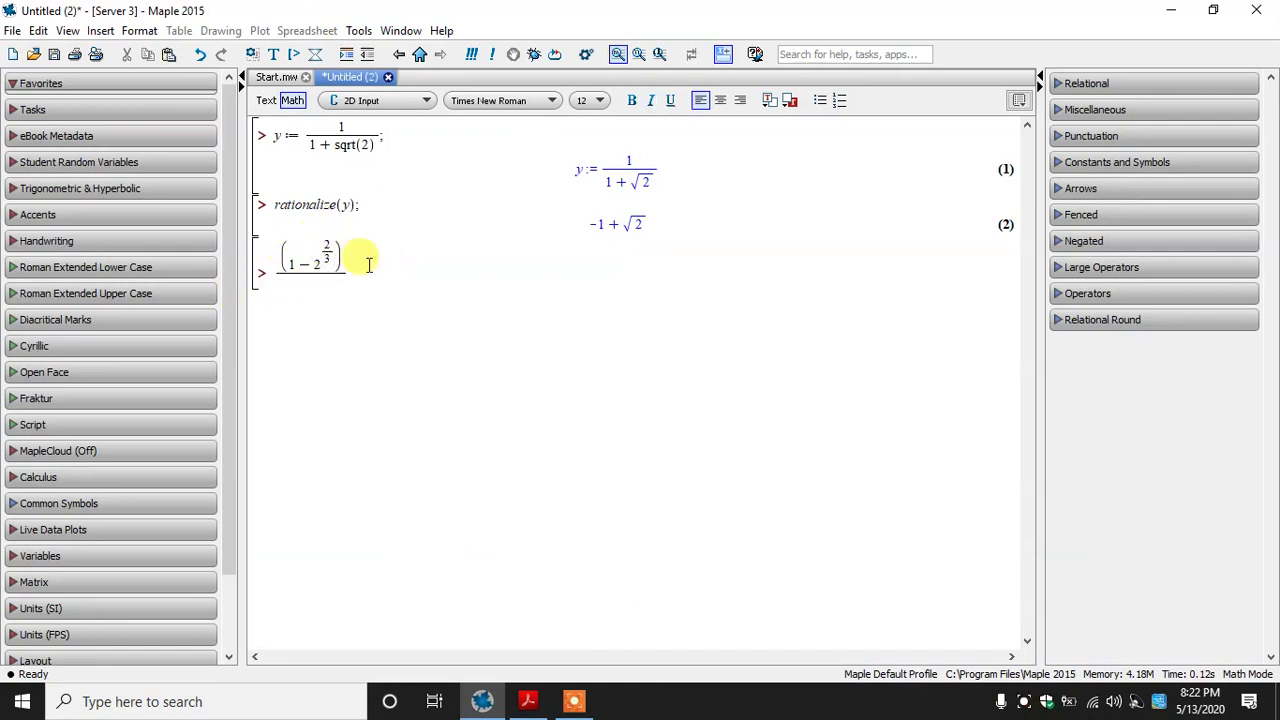
pyautogui.press('BackSpace')
pyautogui.press('BackSpace')
pyautogui.press('BackSpace')
pyautogui.press('BackSpace')
pyautogui.hotkey('shift', '6')
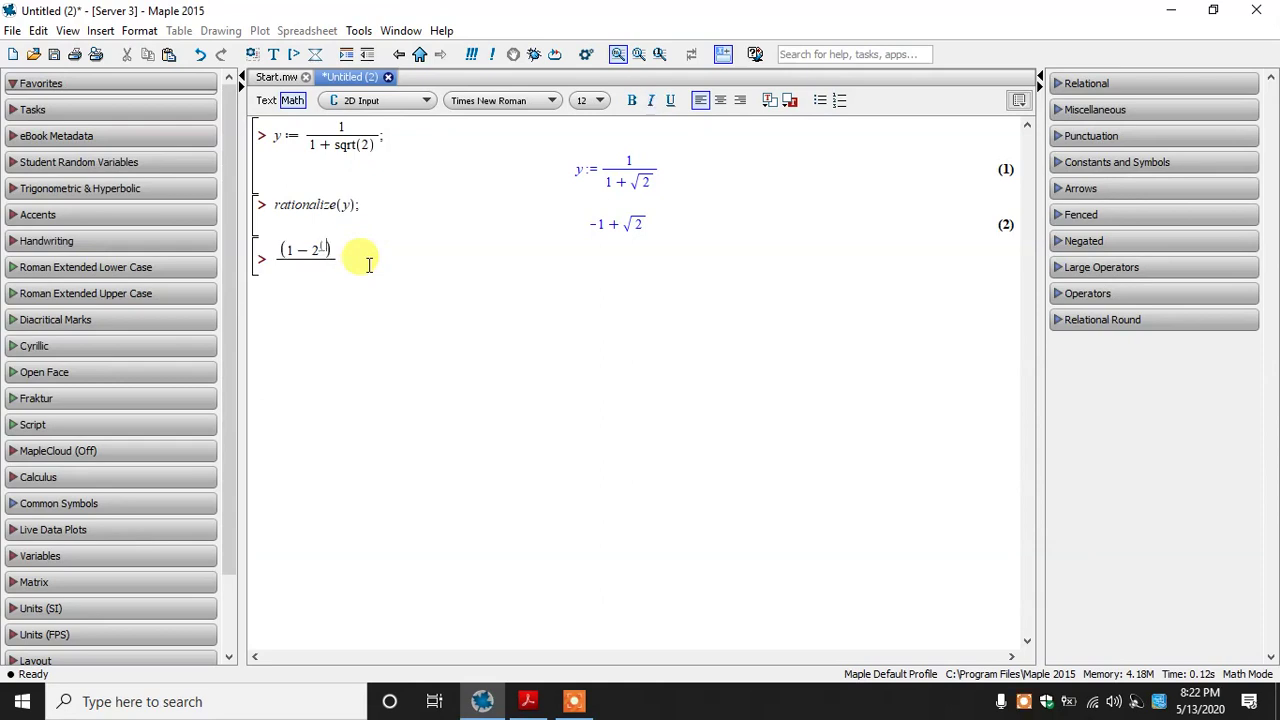
pyautogui.write('2/3')
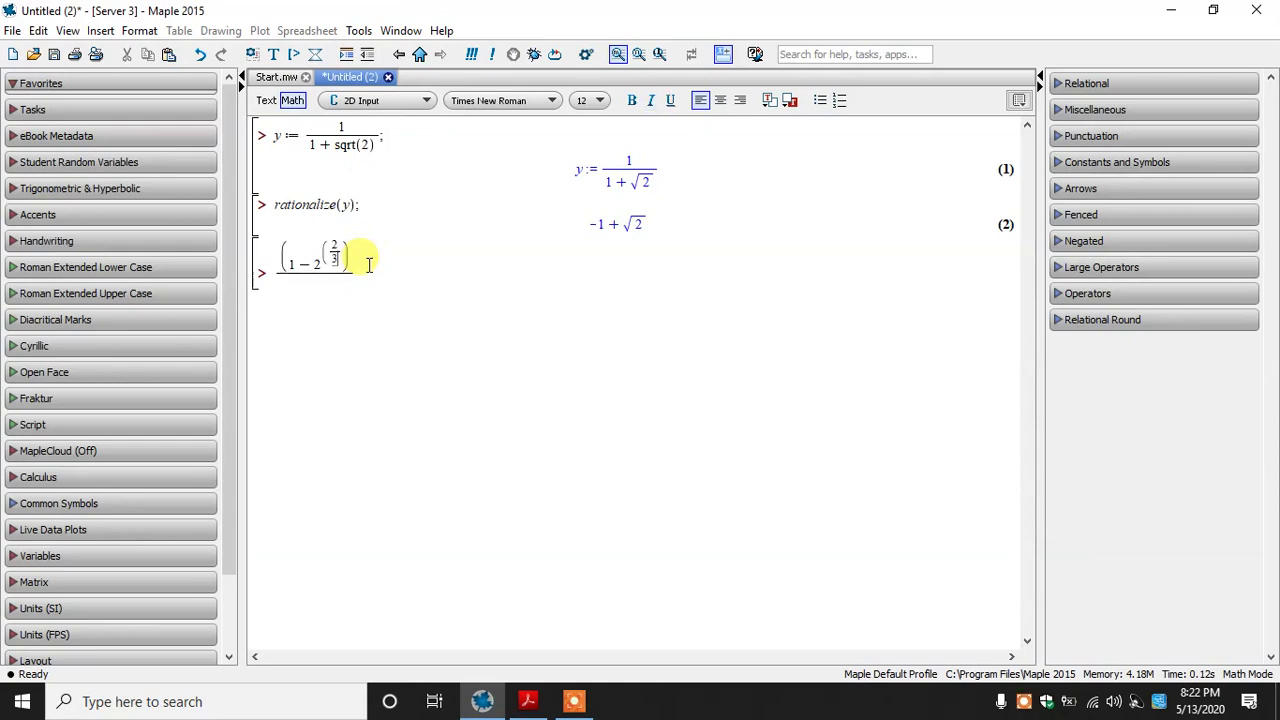
pyautogui.press('Right')
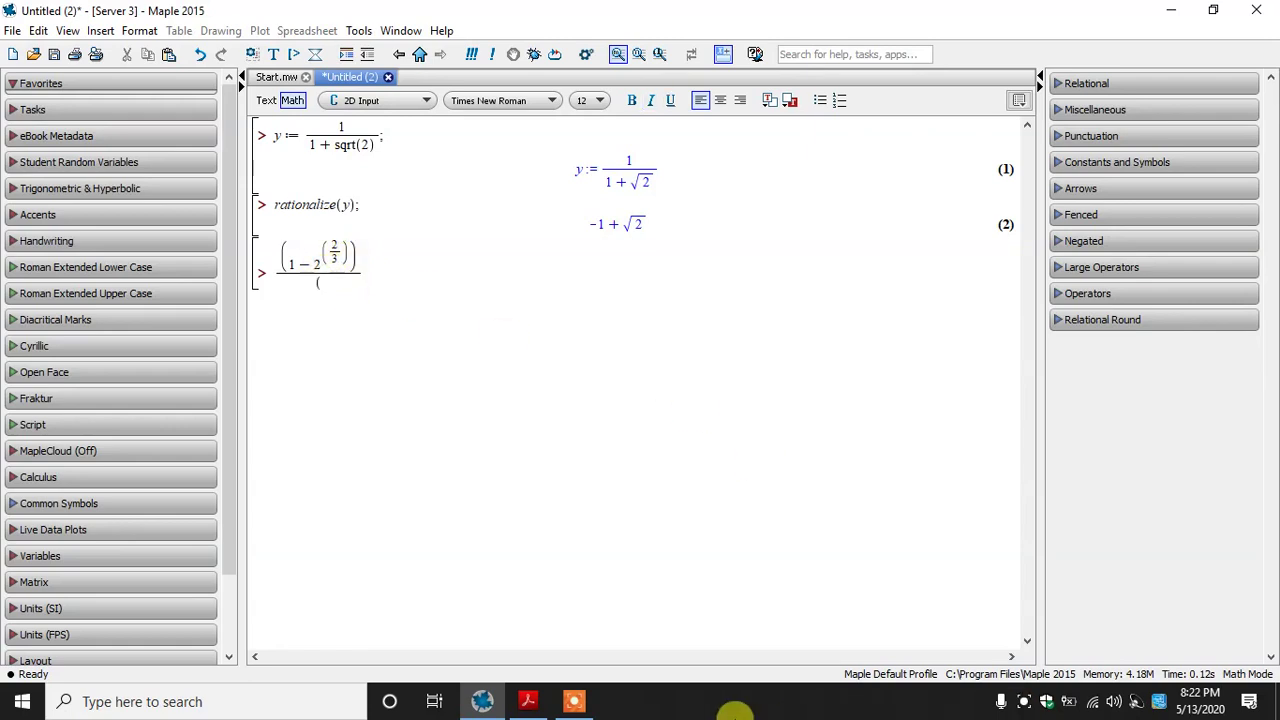
# Step: Enter the denominator (1+2^(1/3)) under the fraction bar, checking it against The MAPLE book.pdf
pyautogui.click(530, 704)
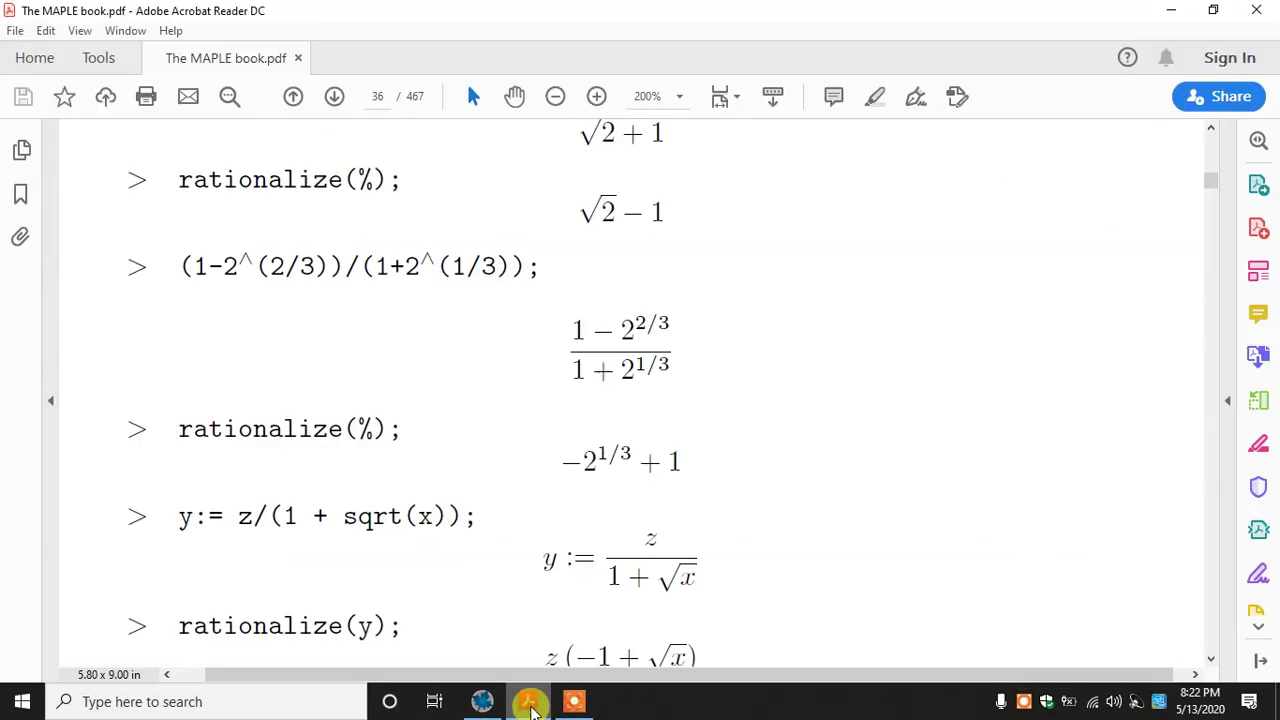
pyautogui.click(530, 704)
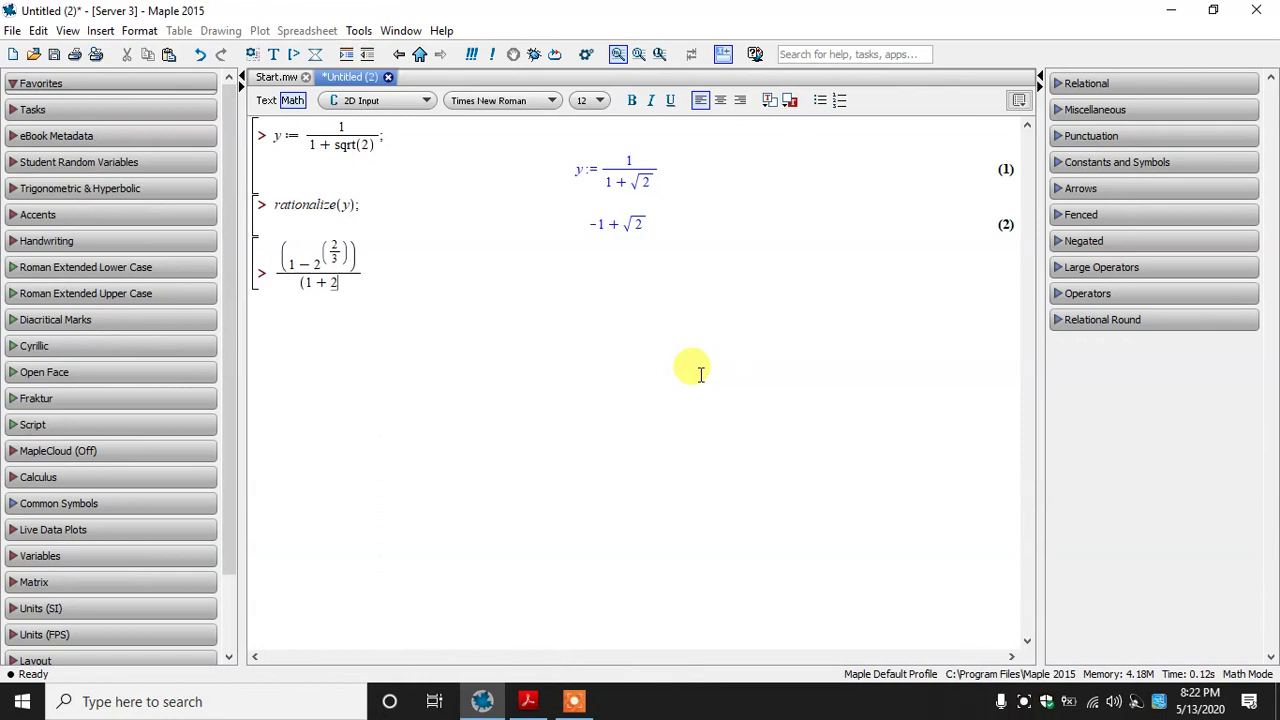
pyautogui.write('^(1/')
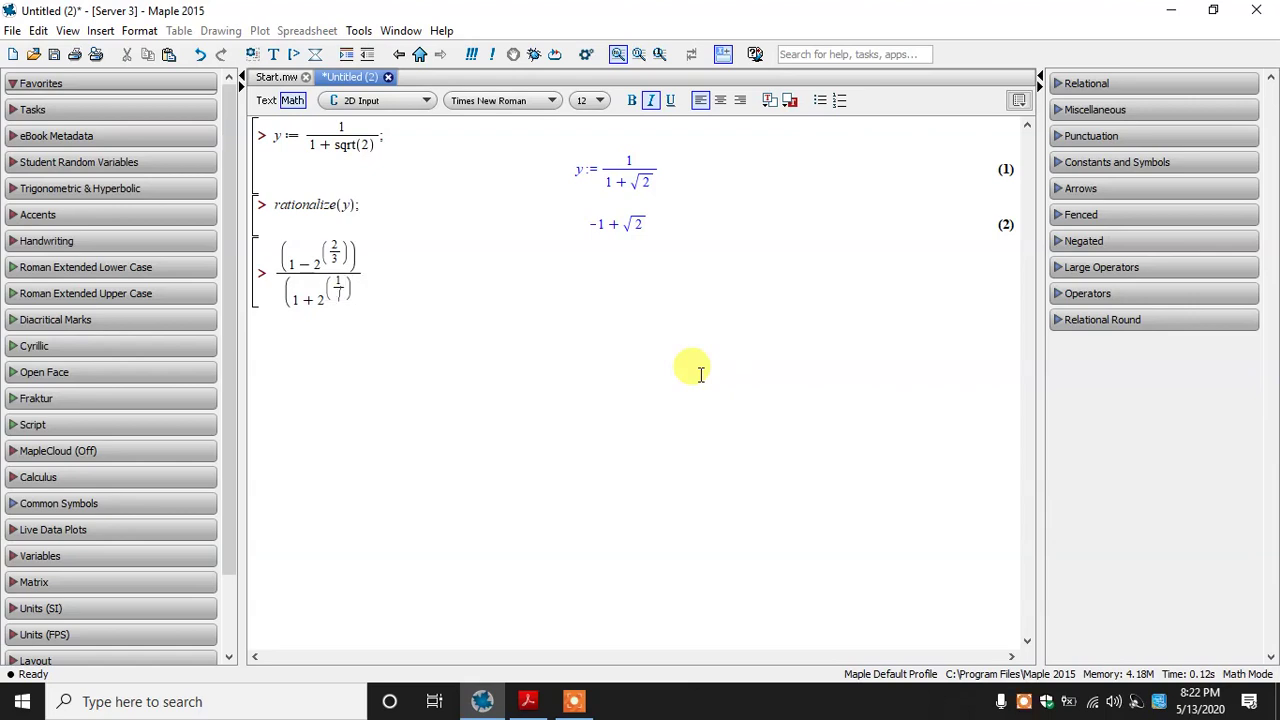
pyautogui.write('3')
pyautogui.press('Right')
pyautogui.write(')')
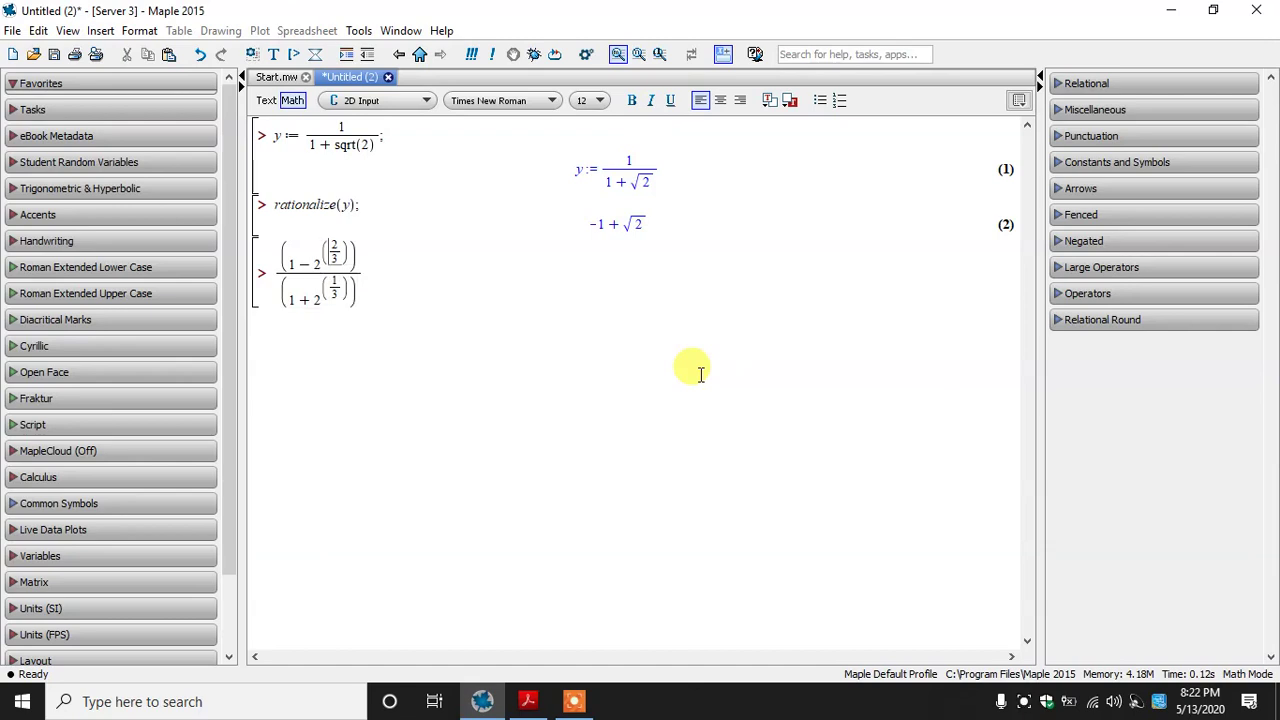
# Step: End the fraction expression with a semicolon and execute it
pyautogui.moveTo(391, 277); pyautogui.dragTo(380, 263)
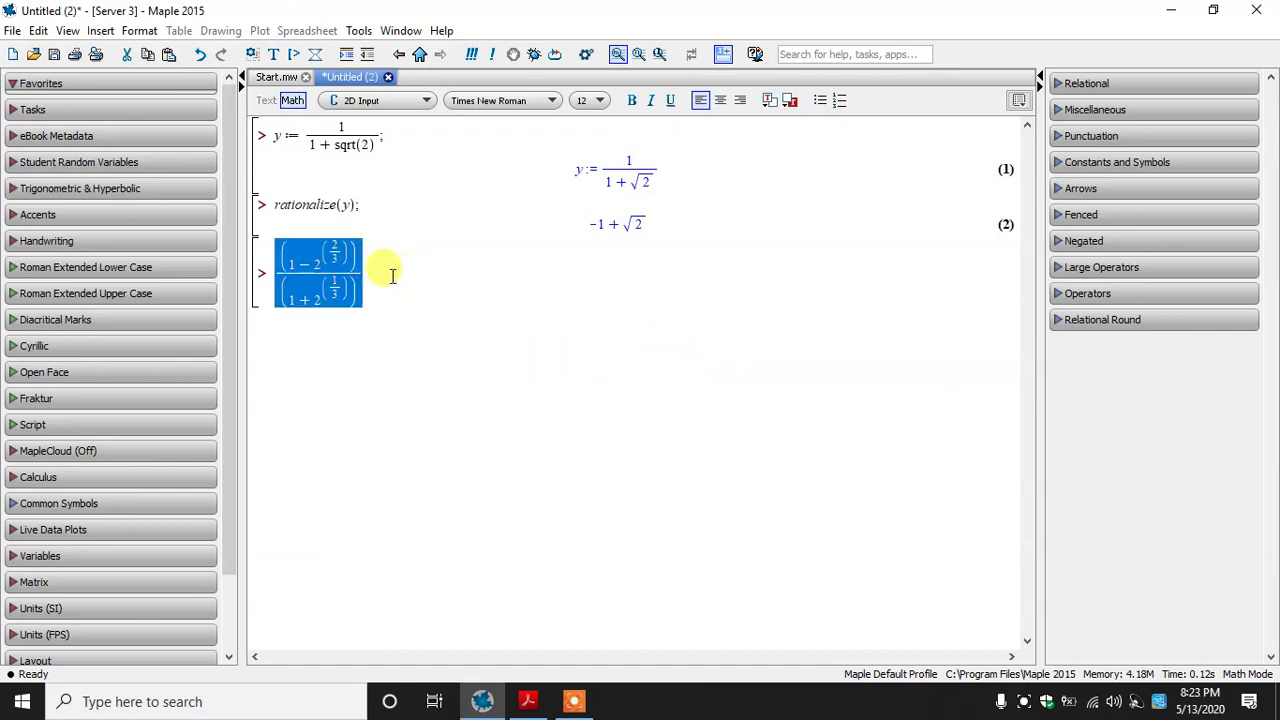
pyautogui.click(389, 274)
pyautogui.write(';')
pyautogui.press('Return')
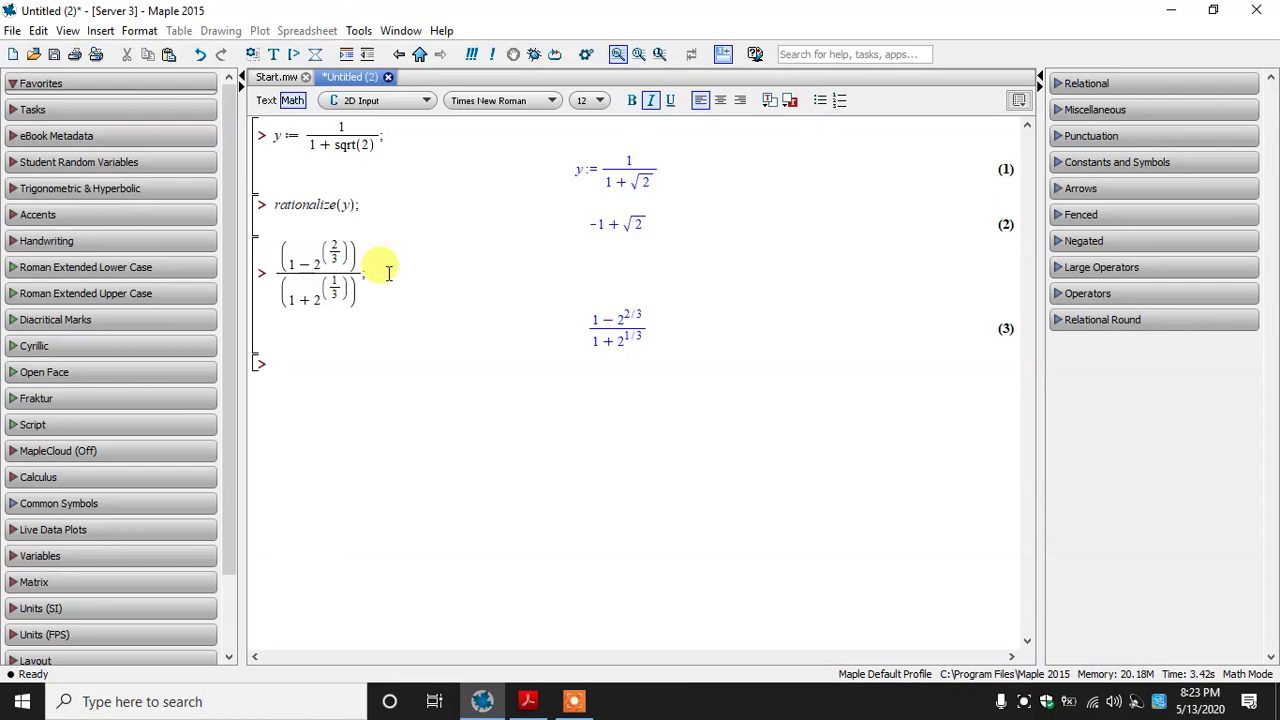
pyautogui.hotkey('ctrl', 'v')
pyautogui.hotkey('ctrl', 'a')
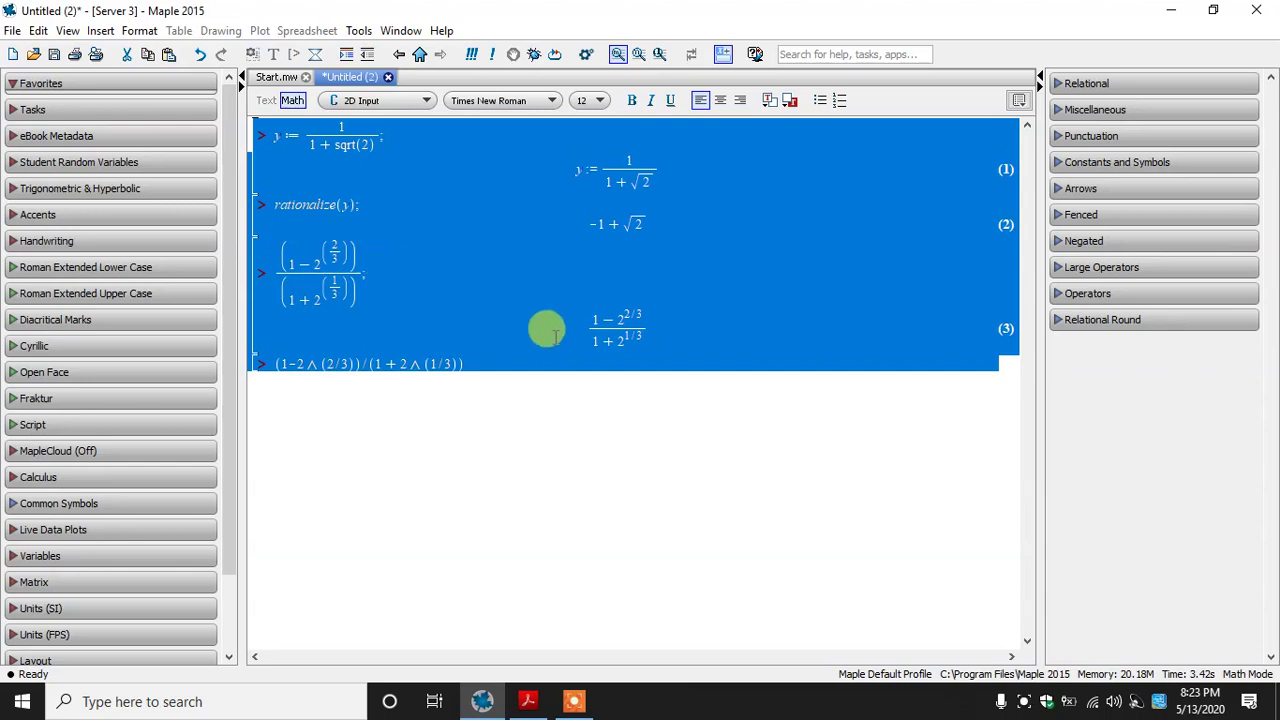
pyautogui.click(427, 351)
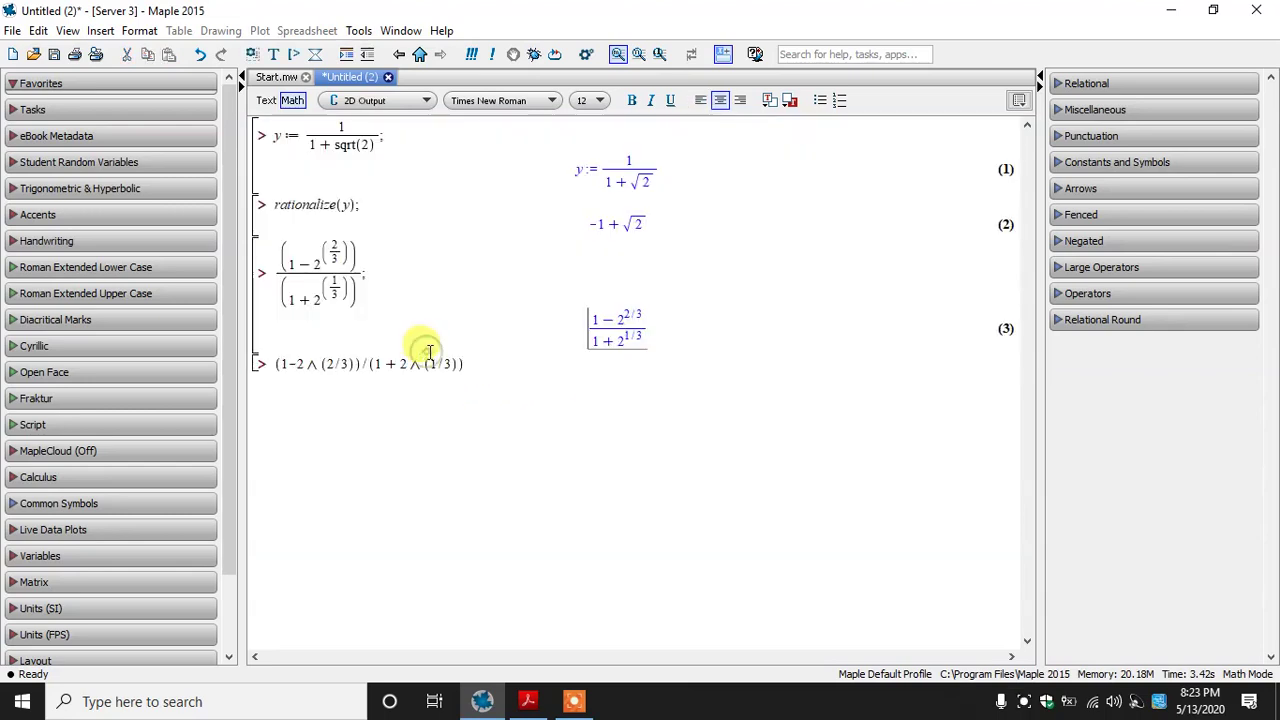
pyautogui.moveTo(472, 363)
pyautogui.mouseDown()
pyautogui.moveTo(270, 355)
pyautogui.moveTo(514, 363)
pyautogui.moveTo(497, 366)
pyautogui.mouseUp()
pyautogui.click(278, 363)
pyautogui.click(497, 365)
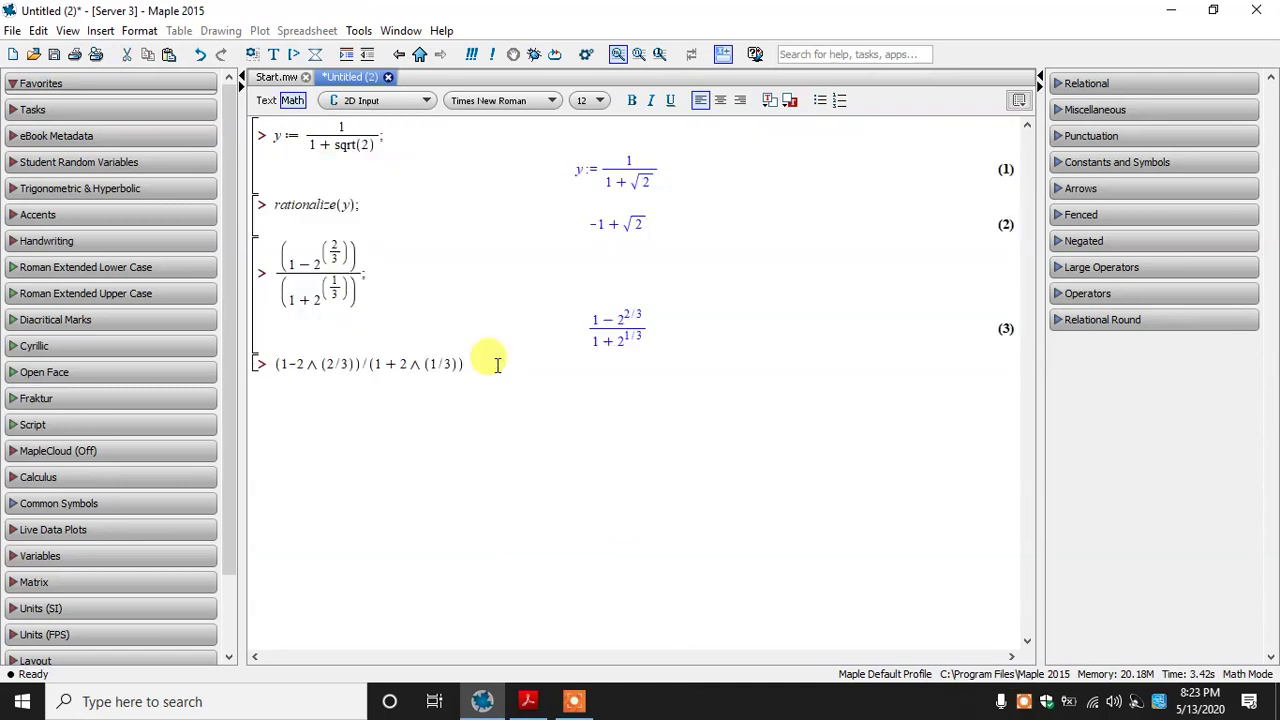
pyautogui.press('BackSpace')
pyautogui.press('BackSpace')
pyautogui.press('BackSpace')
pyautogui.press('BackSpace')
pyautogui.press('BackSpace')
pyautogui.press('BackSpace')
pyautogui.press('BackSpace')
pyautogui.press('BackSpace')
pyautogui.press('BackSpace')
pyautogui.press('BackSpace')
pyautogui.press('BackSpace')
pyautogui.press('BackSpace')
pyautogui.press('BackSpace')
pyautogui.press('BackSpace')
pyautogui.press('BackSpace')
pyautogui.press('BackSpace')
pyautogui.press('BackSpace')
pyautogui.press('BackSpace')
pyautogui.press('BackSpace')
pyautogui.press('BackSpace')
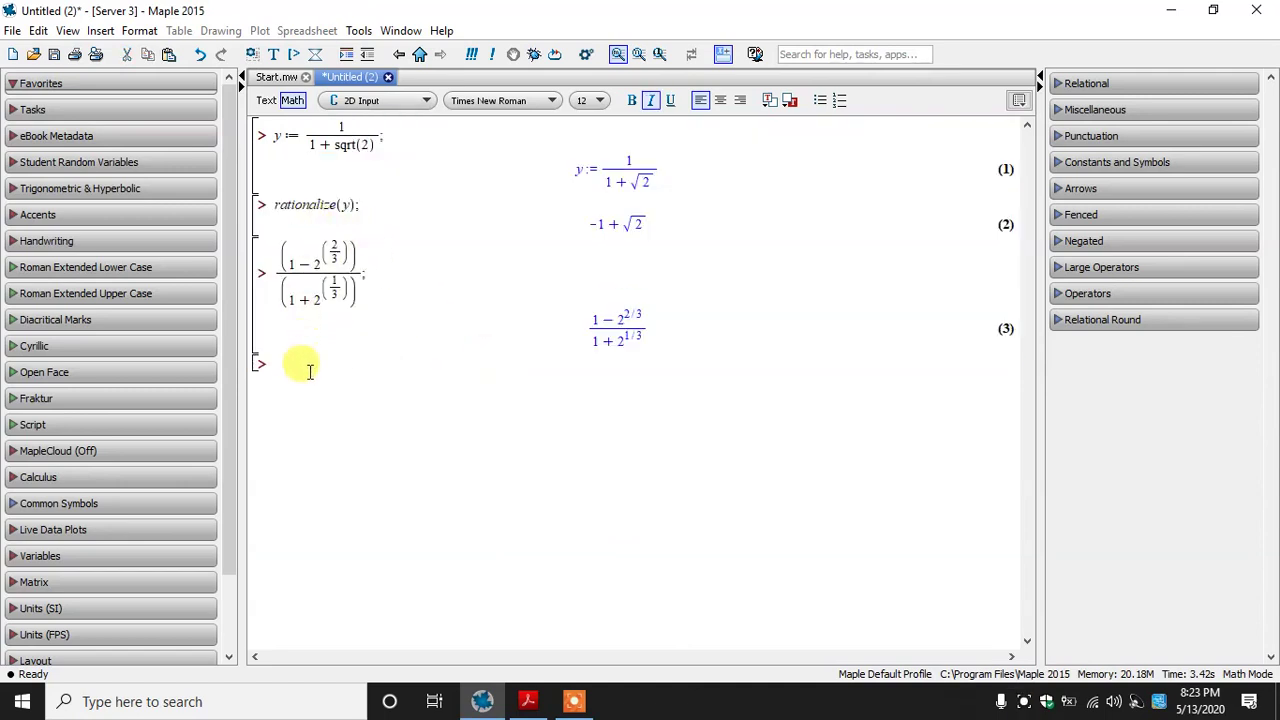
# Step: Enter rationalize(%); at the empty prompt and execute it
pyautogui.click(260, 208)
pyautogui.click(286, 367)
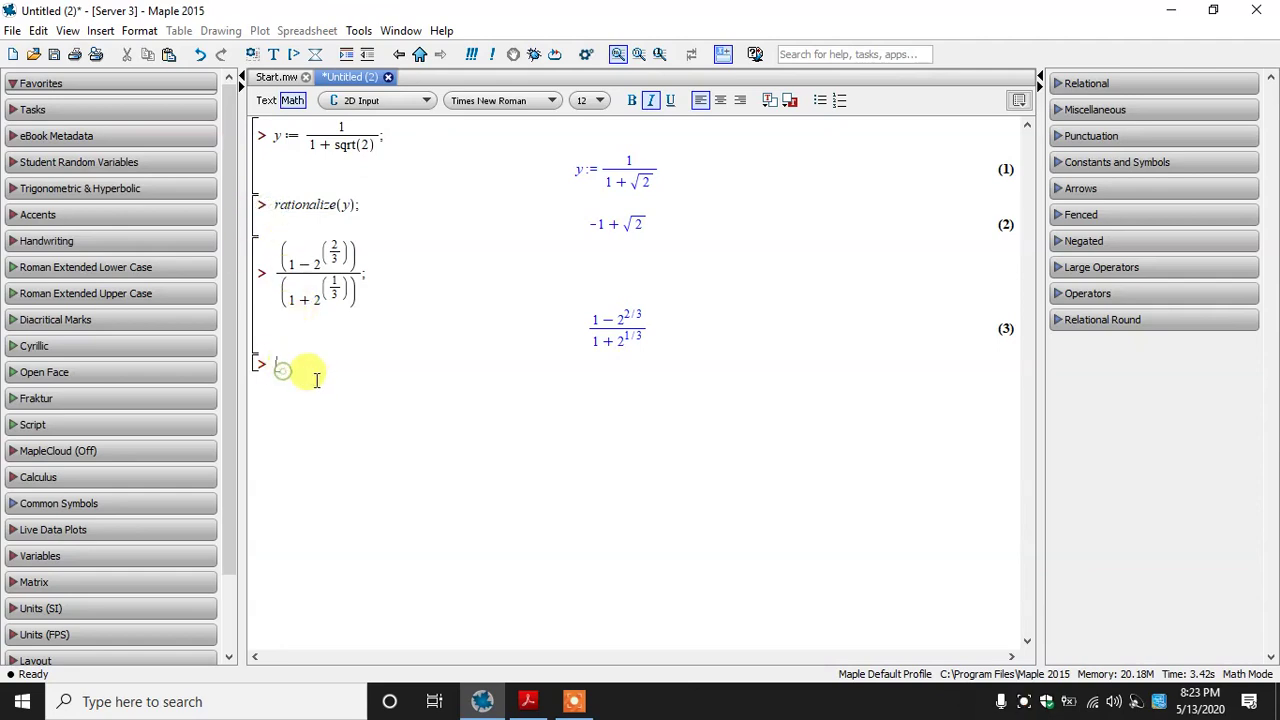
pyautogui.write('y')
pyautogui.write('ationa')
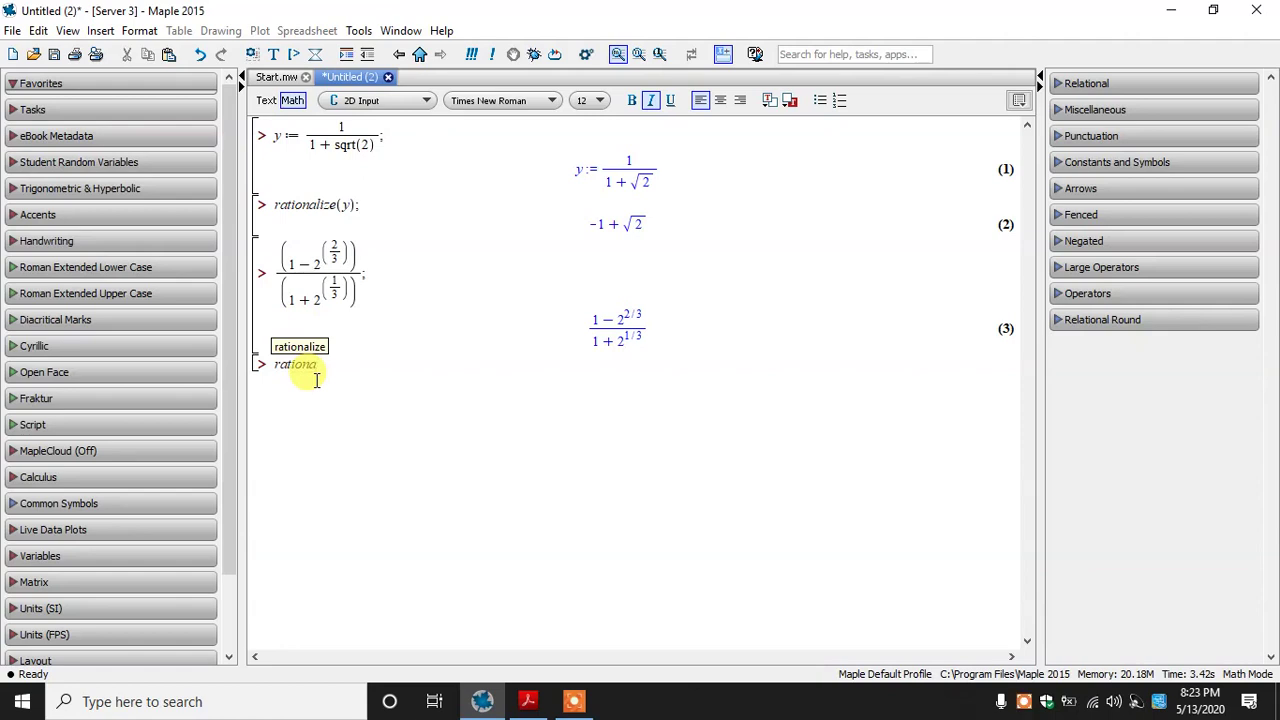
pyautogui.write('lize')
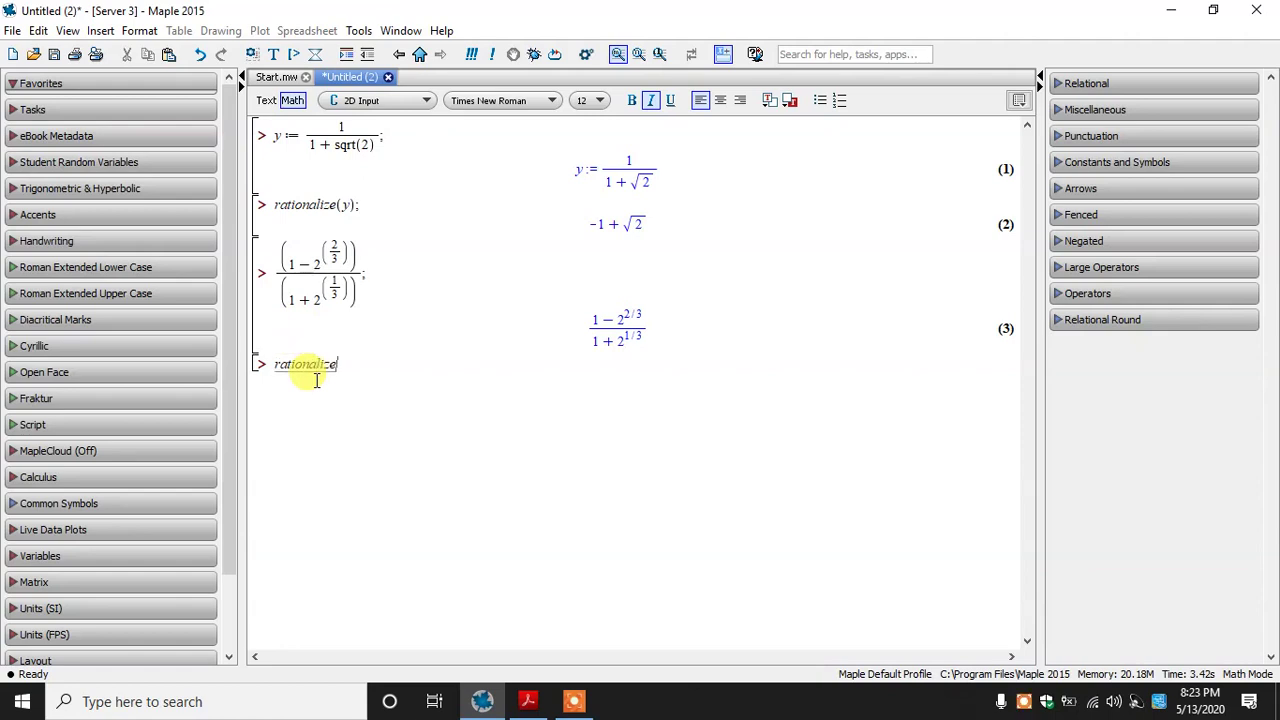
pyautogui.write('(%);')
pyautogui.press('Return')
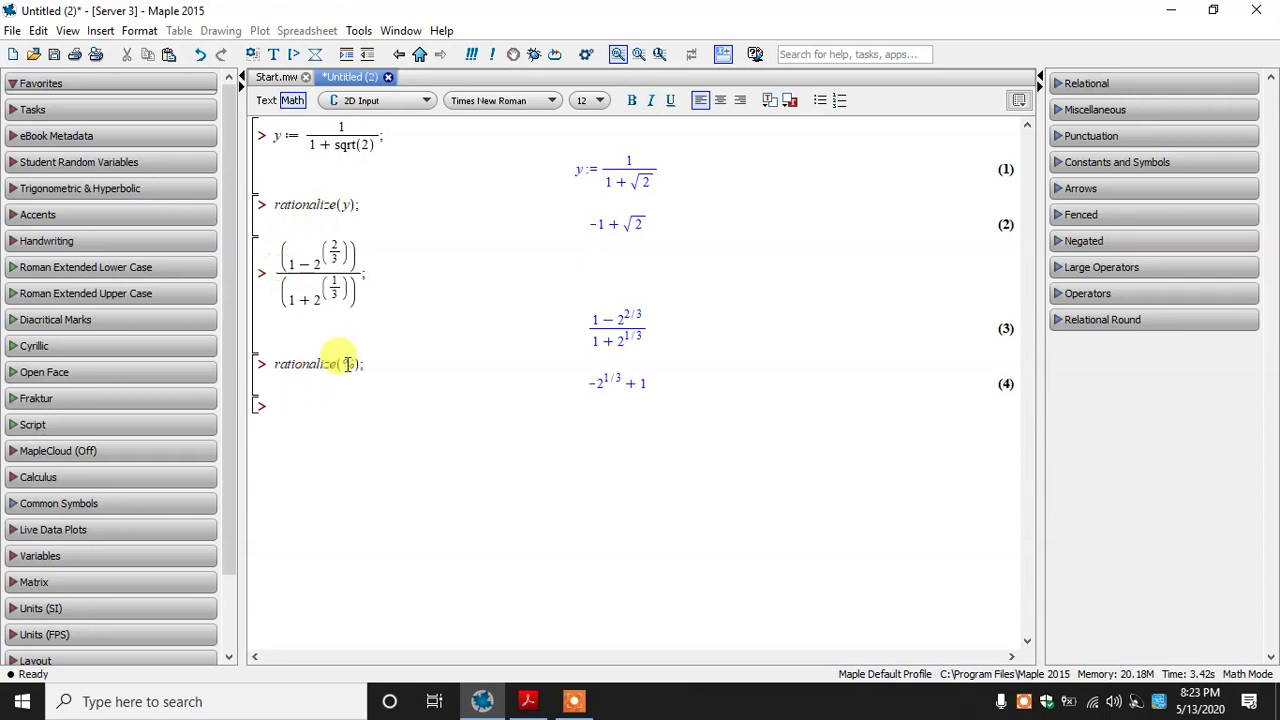
# Step: Assign the cube-root fraction to x with :=, execute it, and replace % with x in the rationalize command
pyautogui.press('Left')
pyautogui.press('Down')
pyautogui.moveTo(266, 277); pyautogui.dragTo(288, 270)
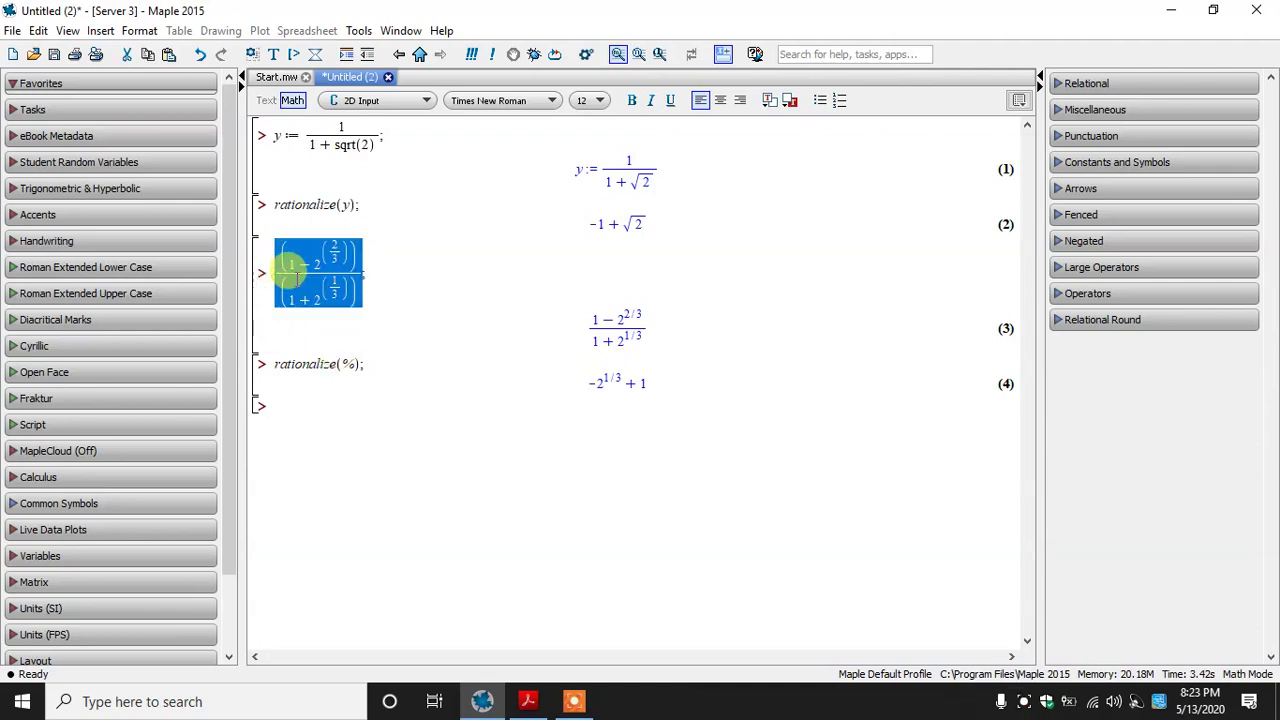
pyautogui.press('Home')
pyautogui.write('y ')
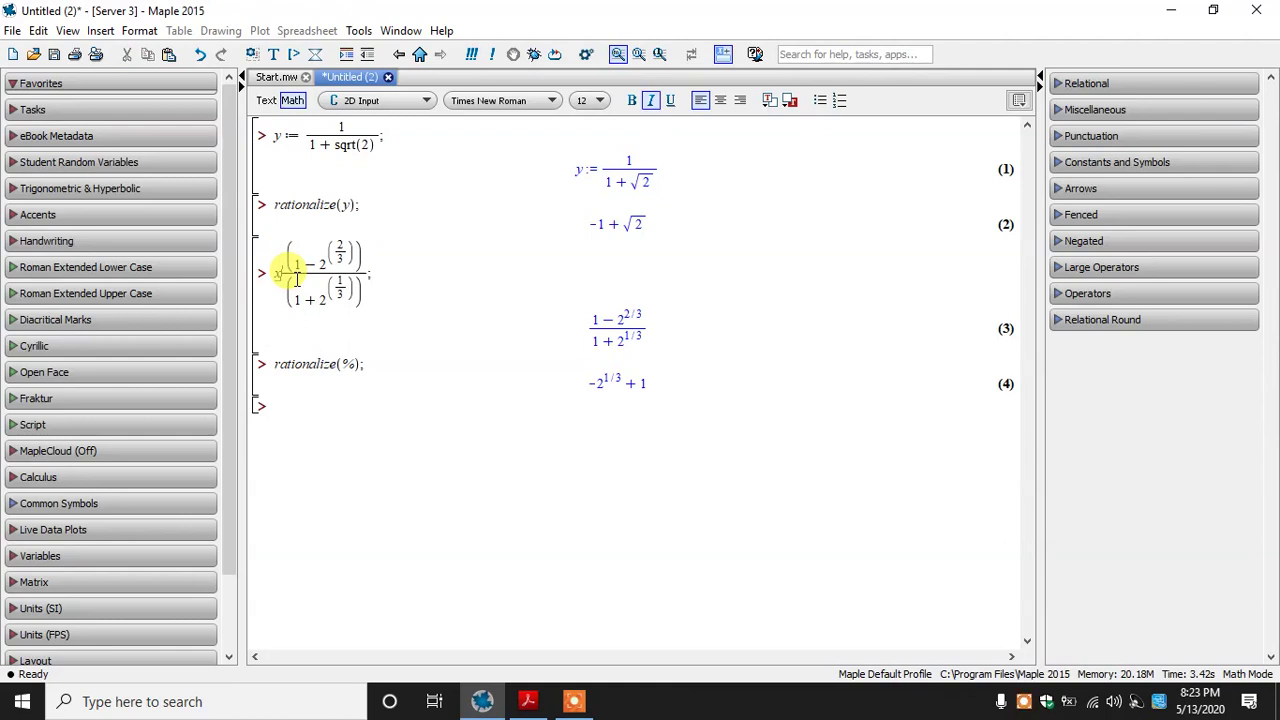
pyautogui.write(':=')
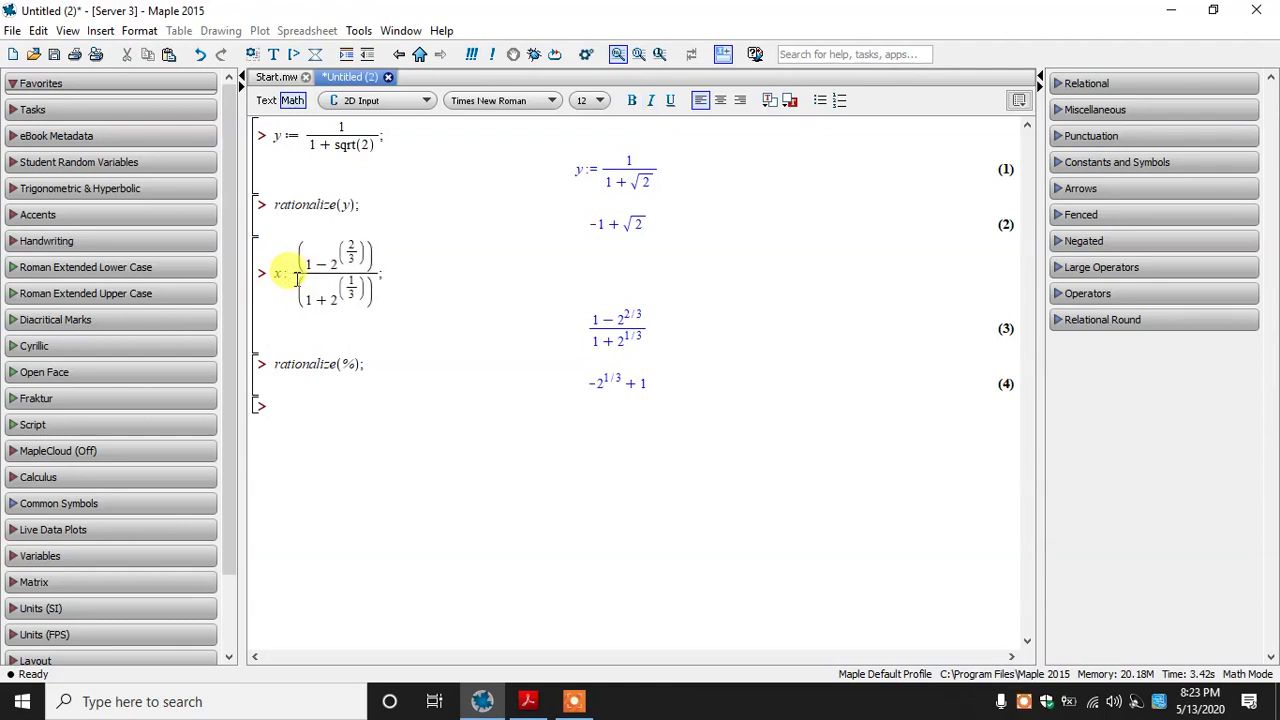
pyautogui.press('Return')
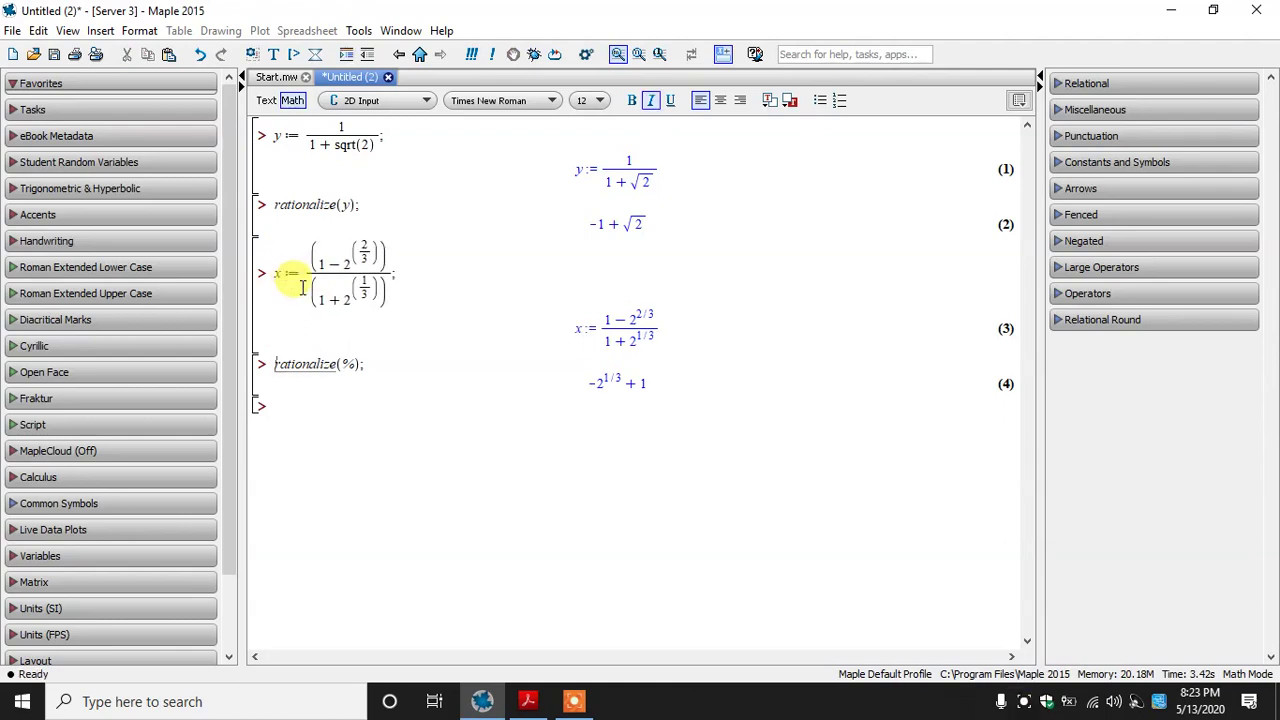
pyautogui.doubleClick(349, 363)
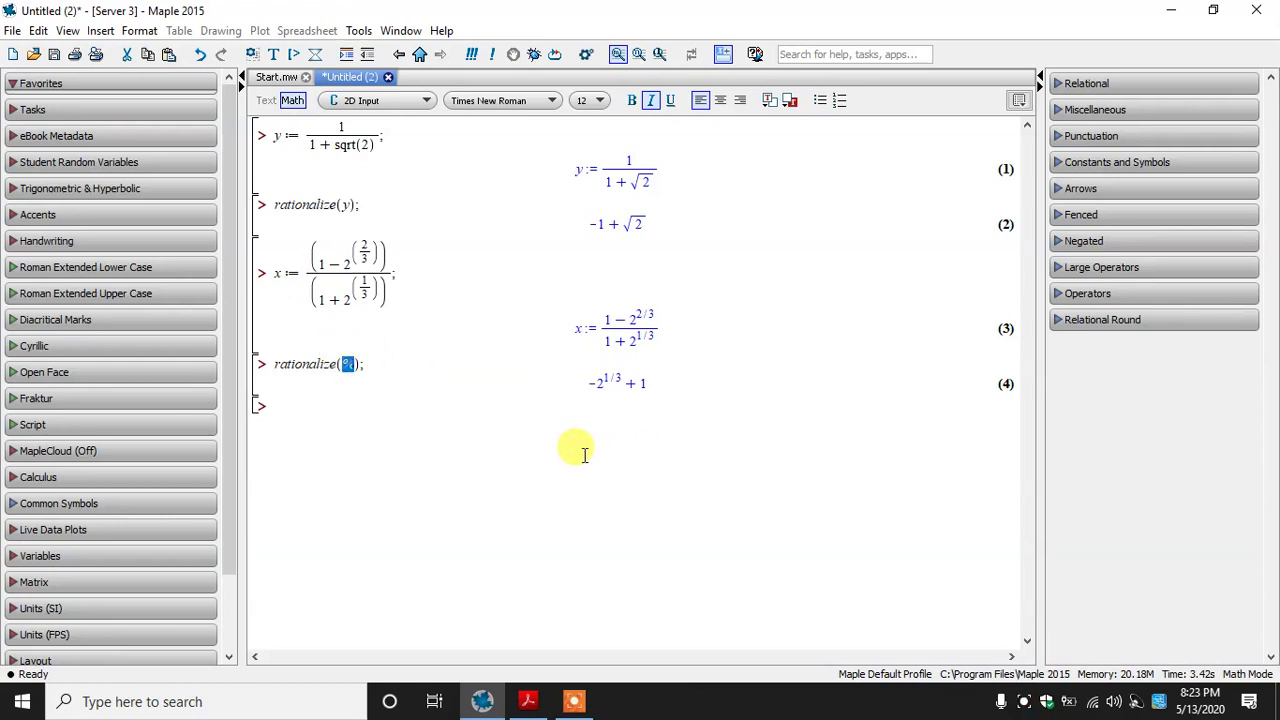
pyautogui.write('x')
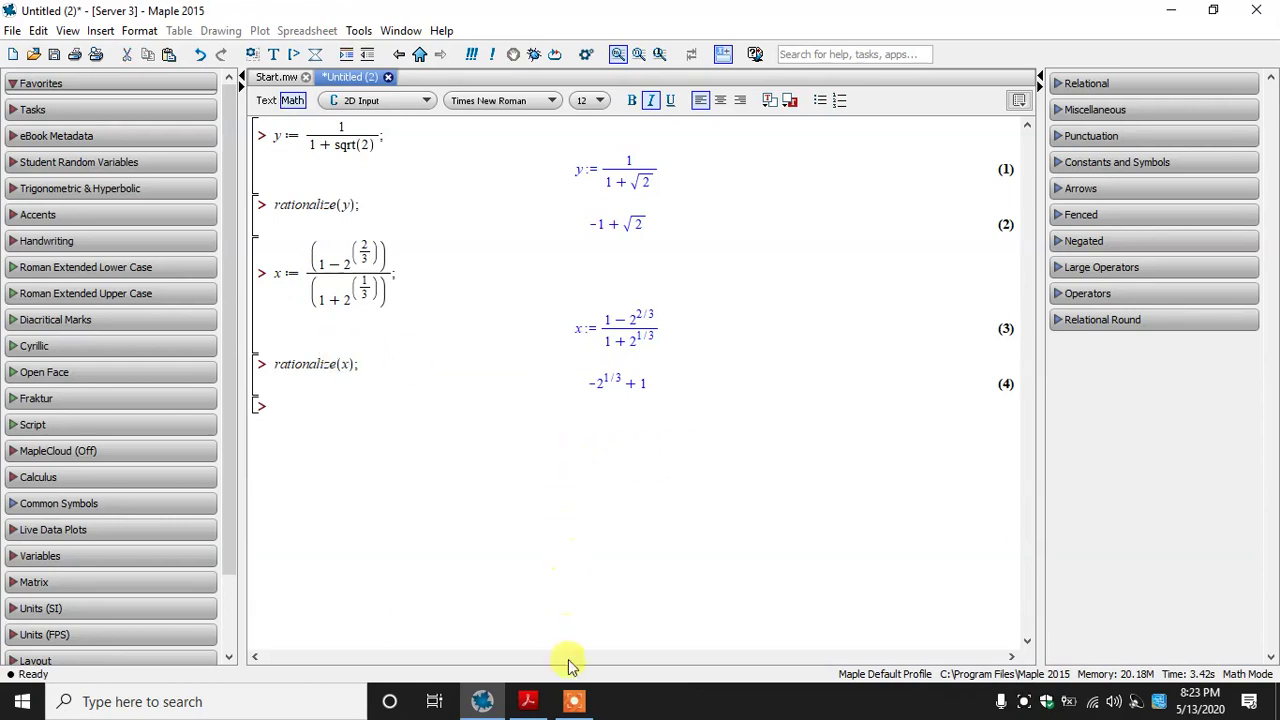
# Step: In The MAPLE book.pdf, read the remaining rationalize example and the opening of section 3.1.6, Working in the real domain
pyautogui.click(528, 701)
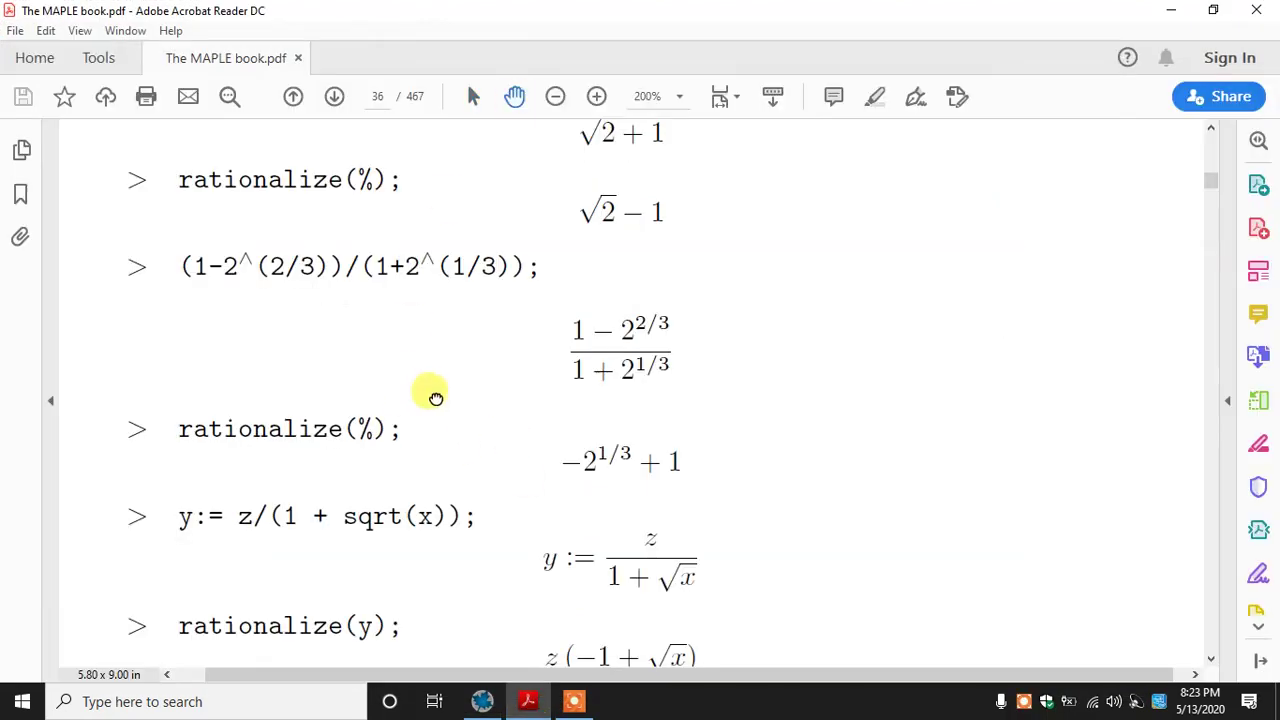
pyautogui.scroll(-3, 400, 395)
pyautogui.scroll(-1, 466, 490)
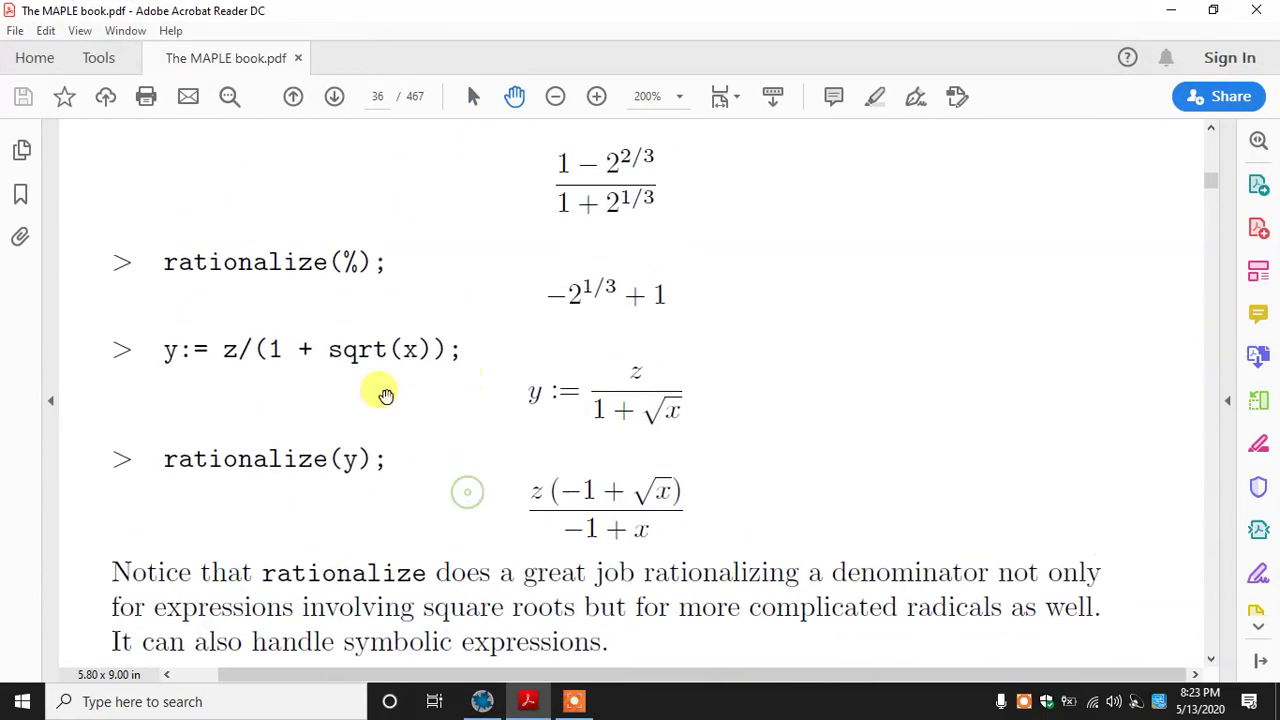
pyautogui.scroll(-1, 623, 423)
pyautogui.scroll(-1, 528, 458)
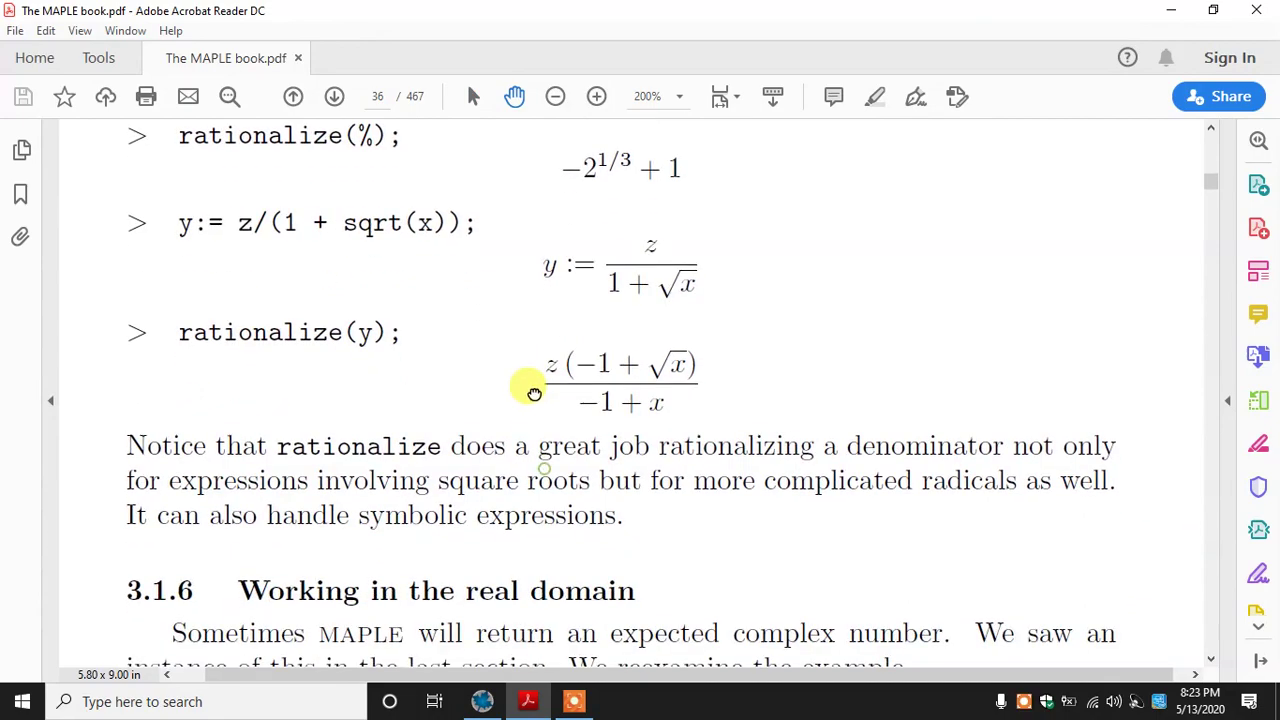
pyautogui.scroll(10, 545, 560)
pyautogui.scroll(-15, 505, 565)
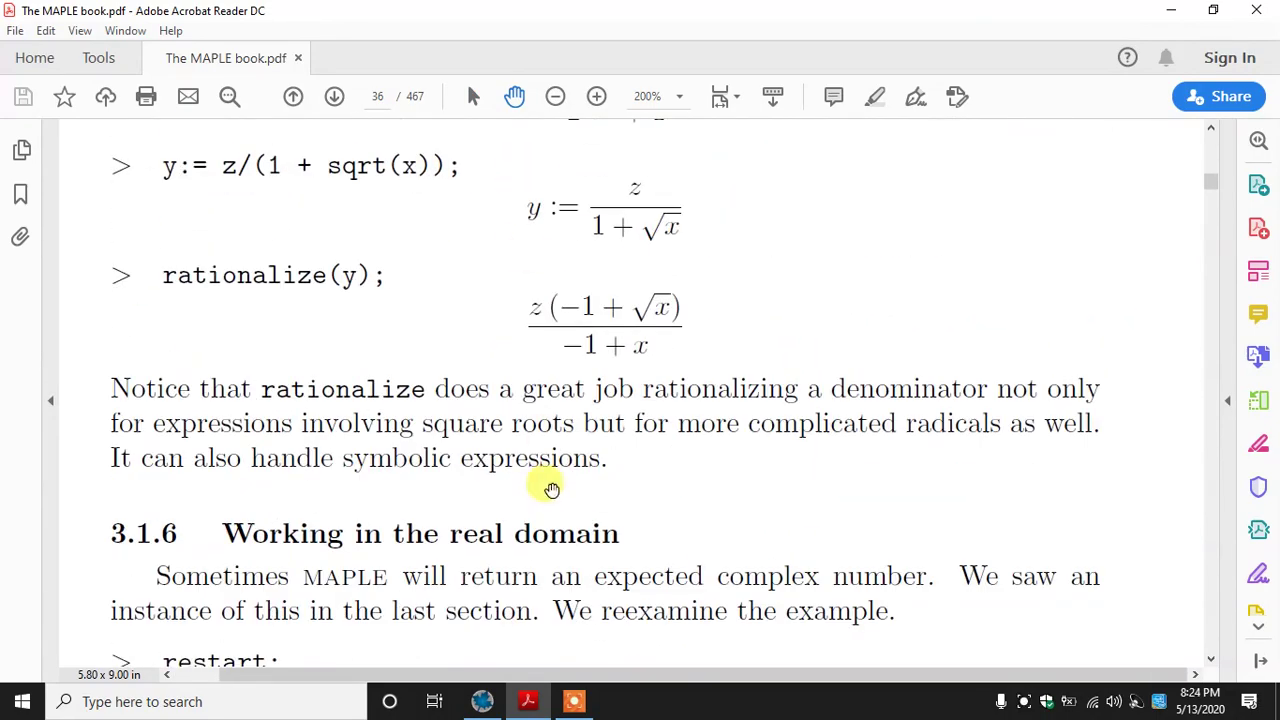
pyautogui.scroll(-3, 486, 293)
pyautogui.scroll(-2, 480, 283)
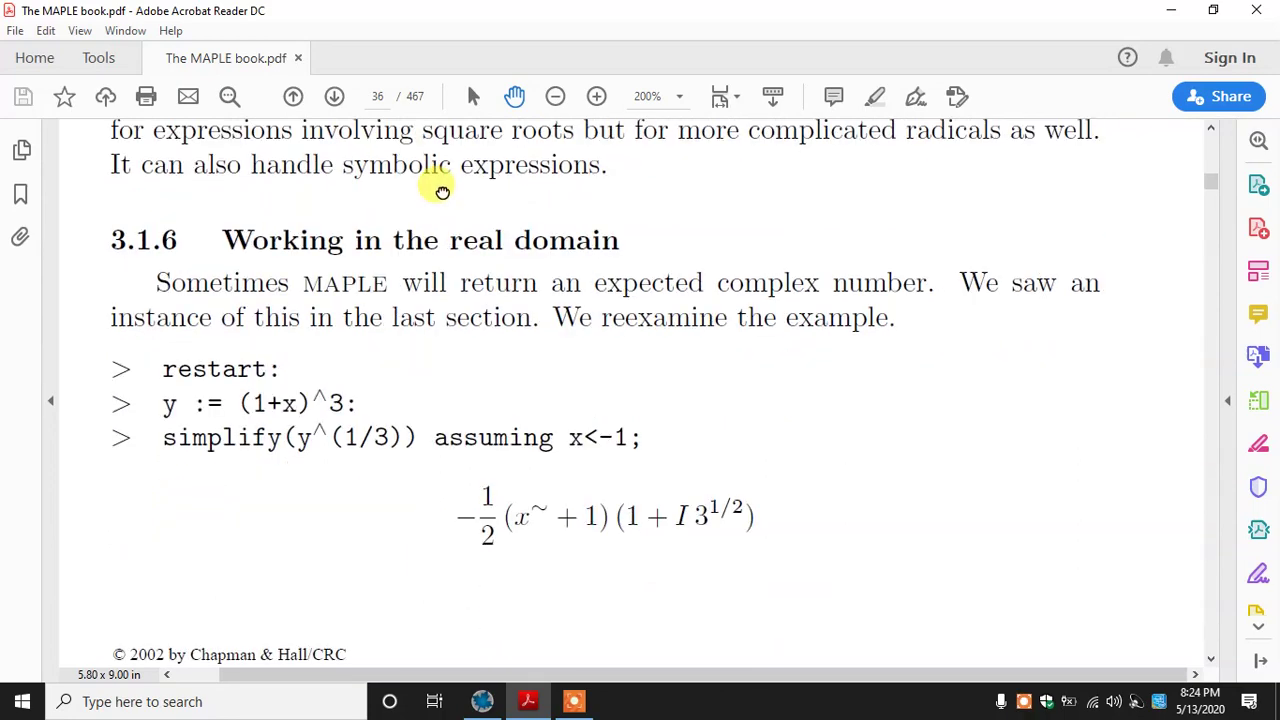
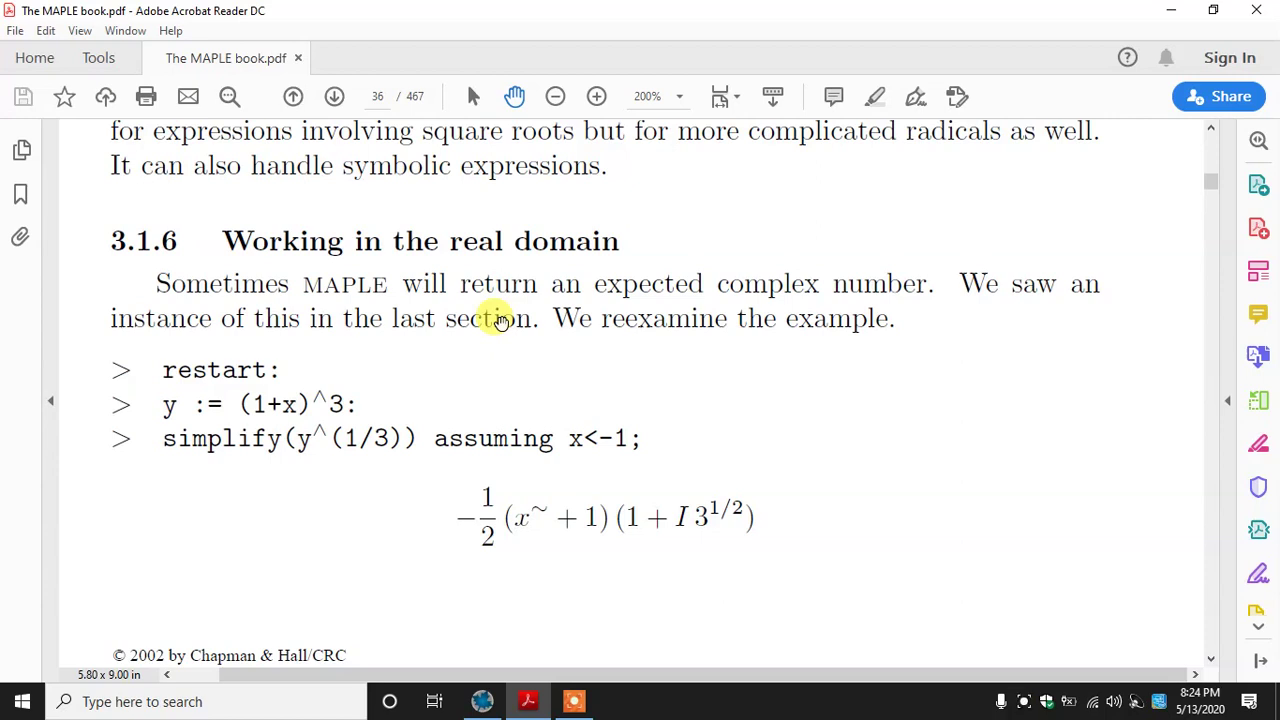
pyautogui.click(473, 96)
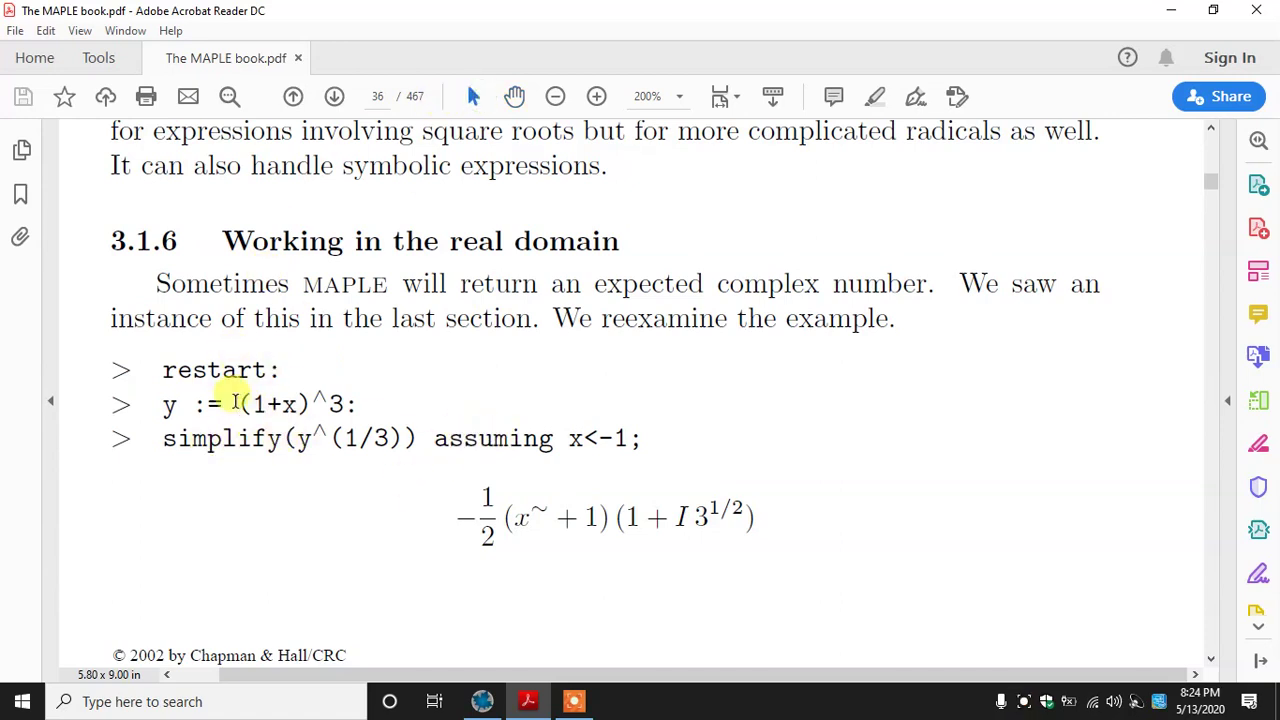
# Step: Switch back to Maple, execute restart: at the empty prompt, and clear the entire worksheet
pyautogui.click(482, 701)
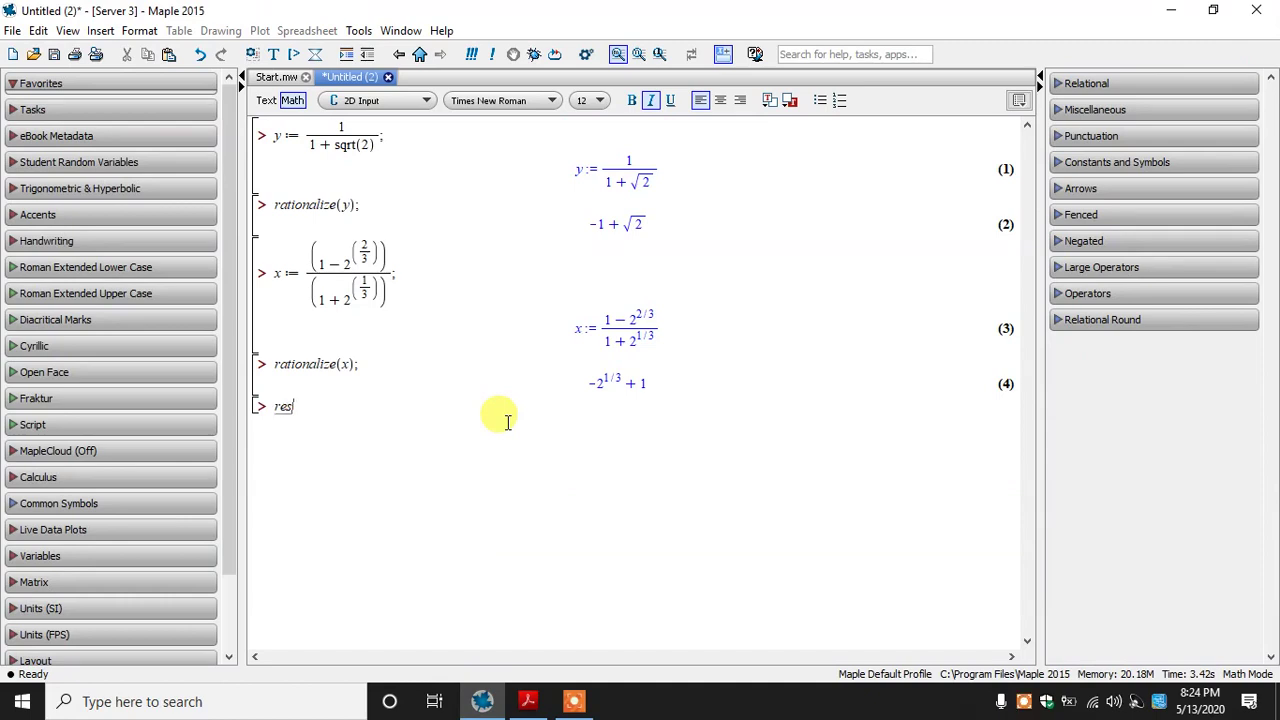
pyautogui.write('tart:')
pyautogui.press('Return')
pyautogui.hotkey('ctrl', 'a')
pyautogui.press('Delete')
# Step: Enter y := (1+x)^3; in the empty worksheet, checking it against The MAPLE book.pdf, and execute it
pyautogui.click(528, 701)
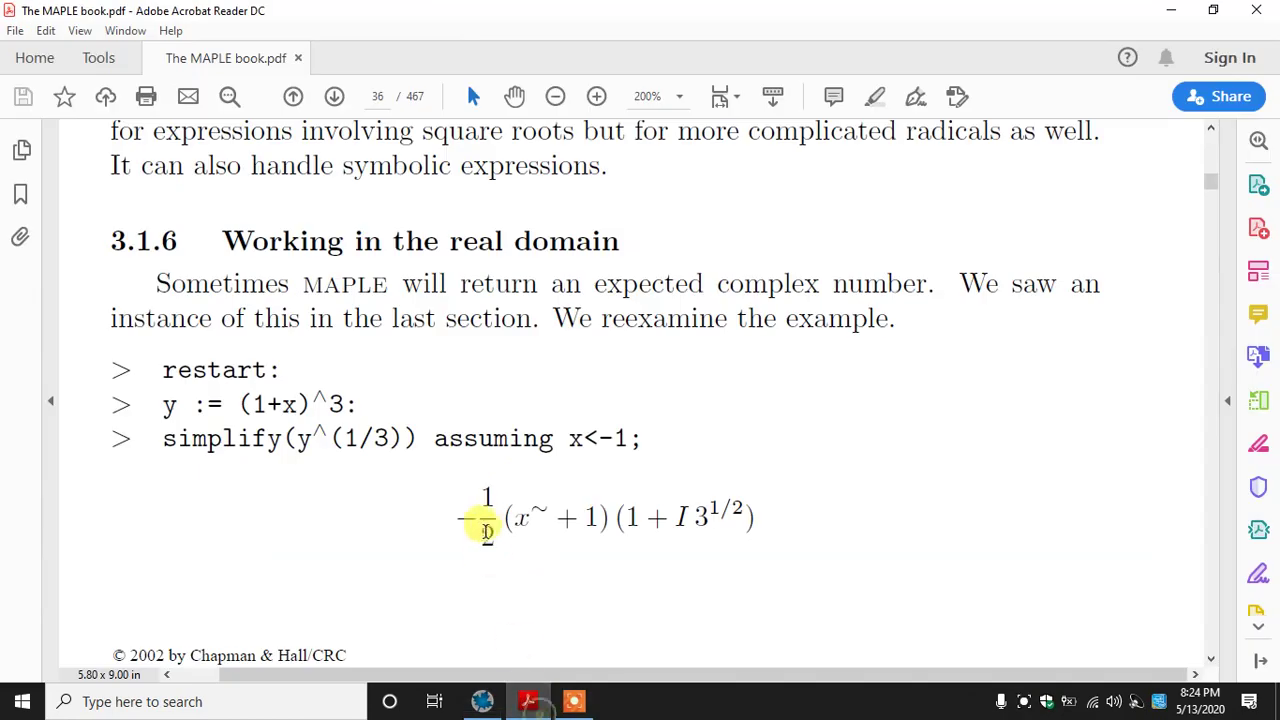
pyautogui.click(557, 705)
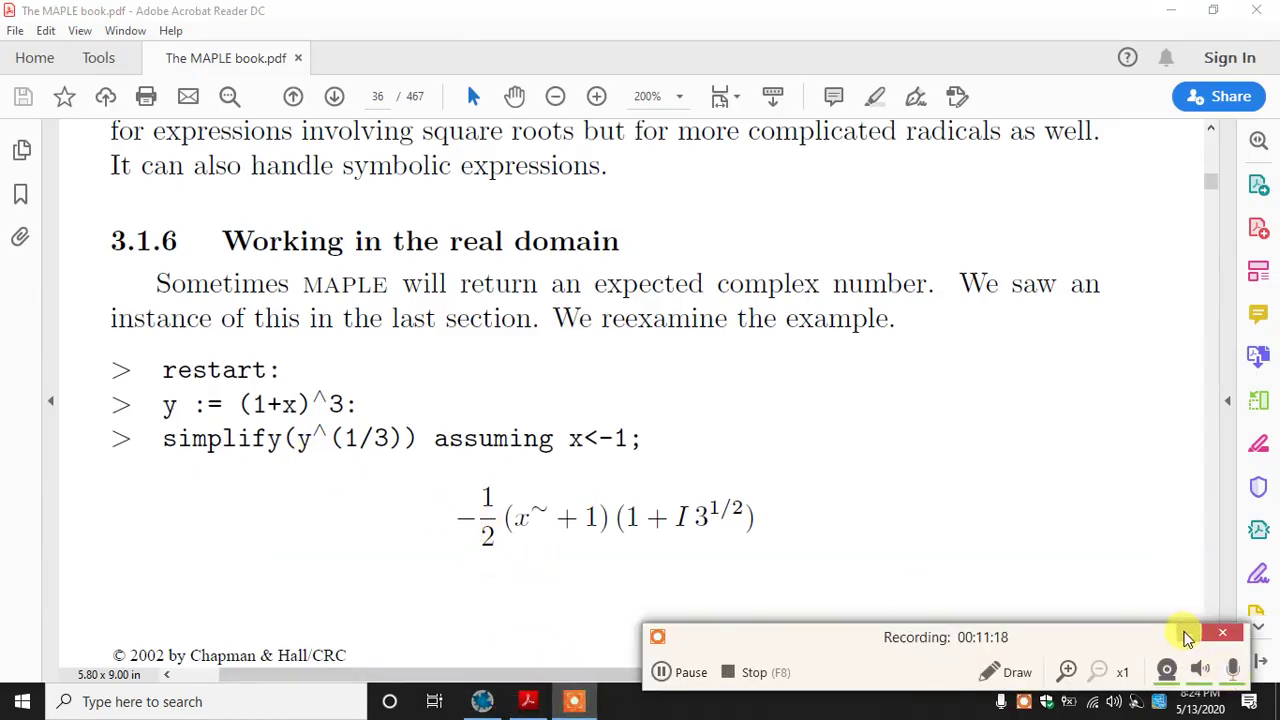
pyautogui.click(484, 699)
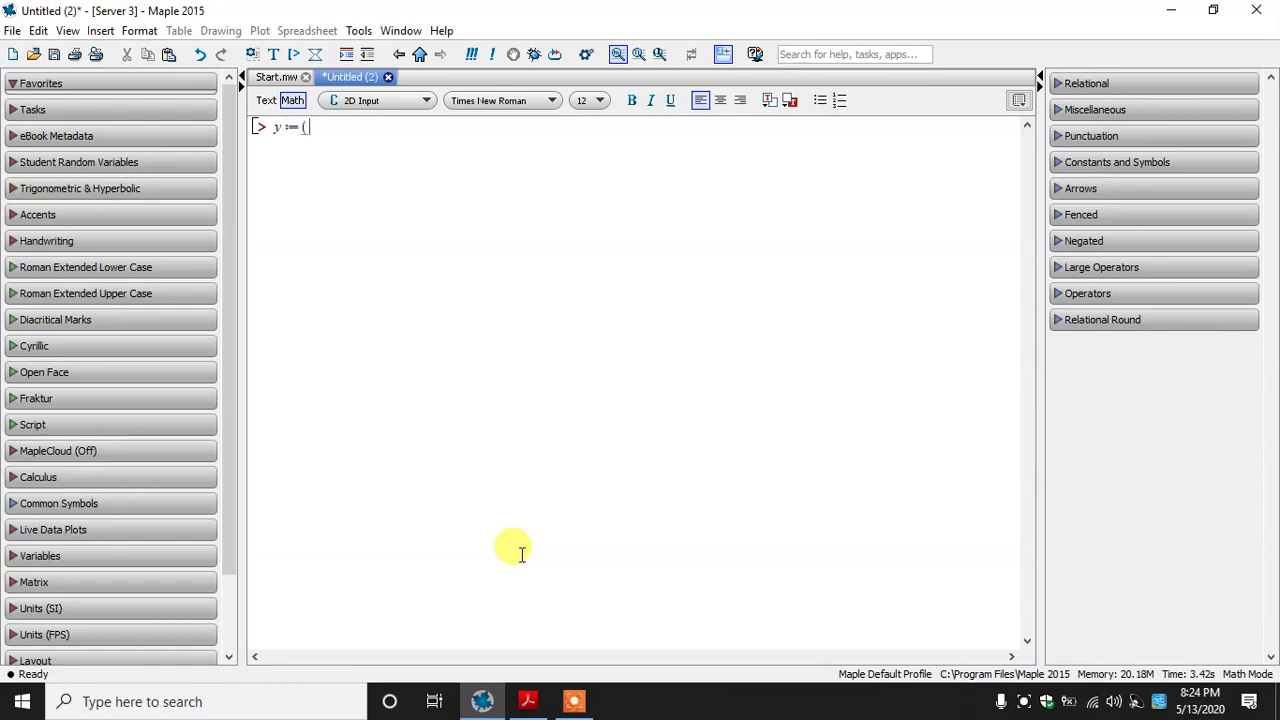
pyautogui.click(528, 703)
pyautogui.click(528, 703)
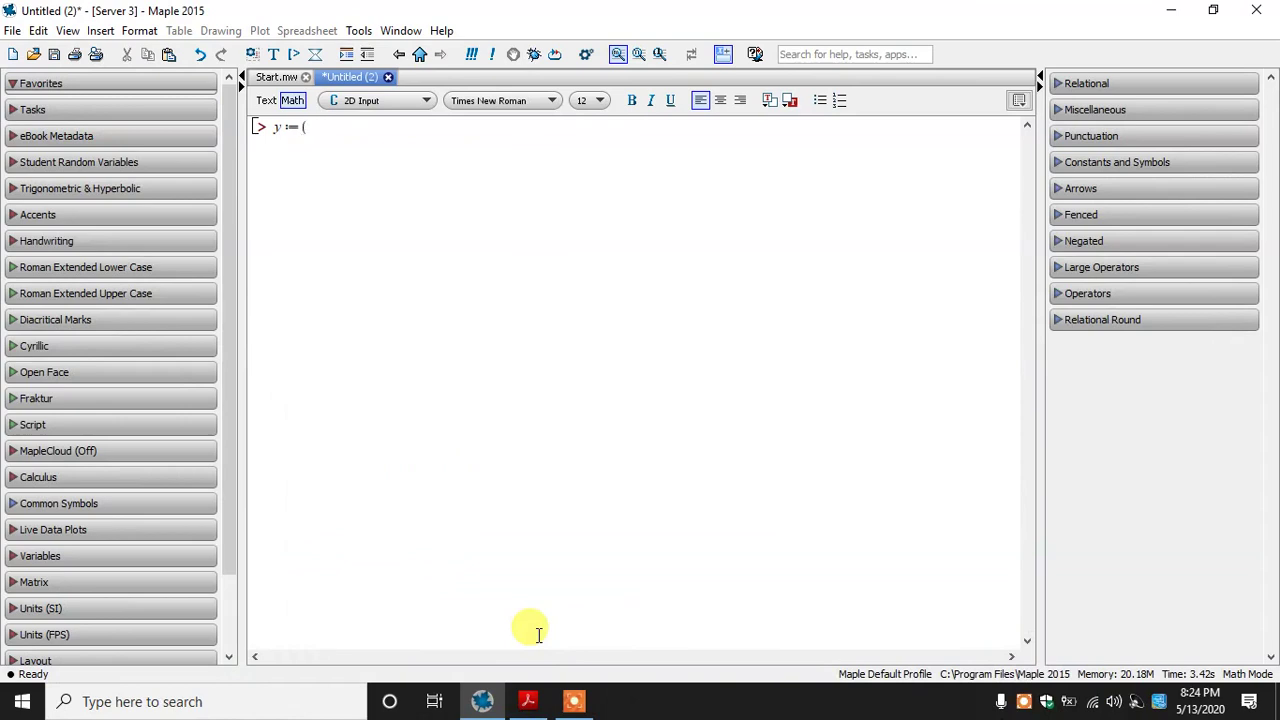
pyautogui.write(')^')
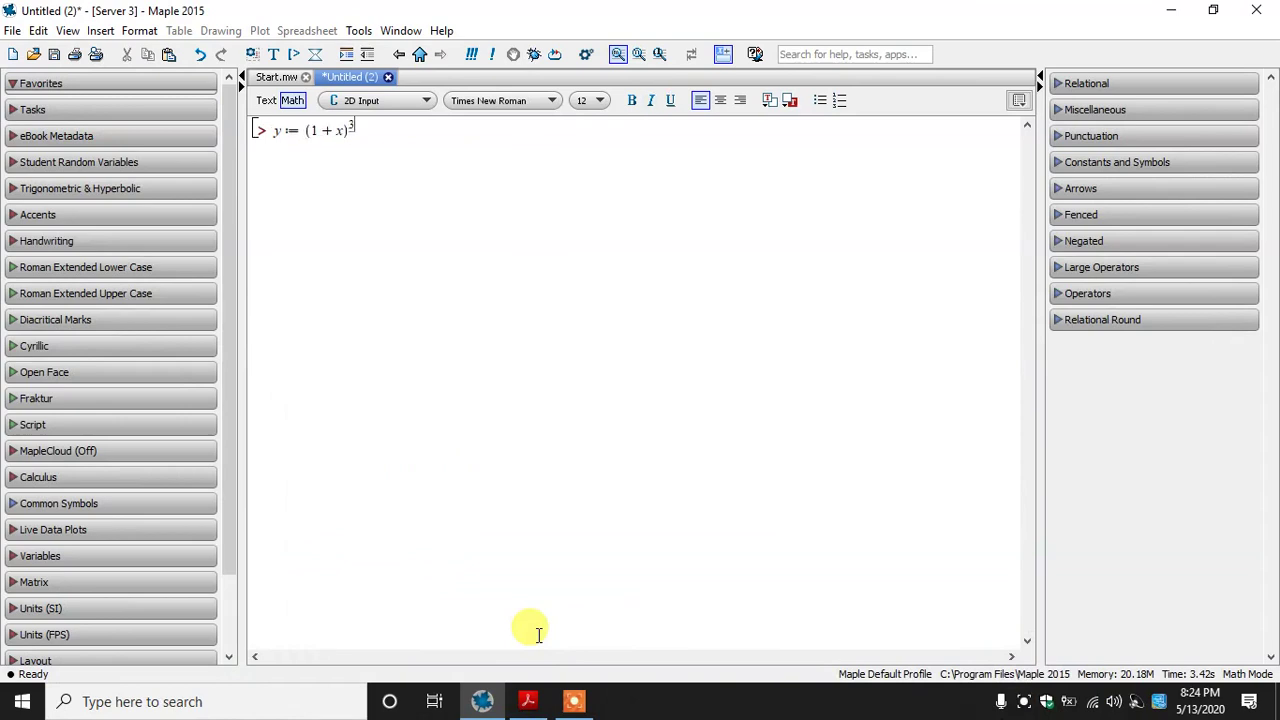
pyautogui.press('Return')
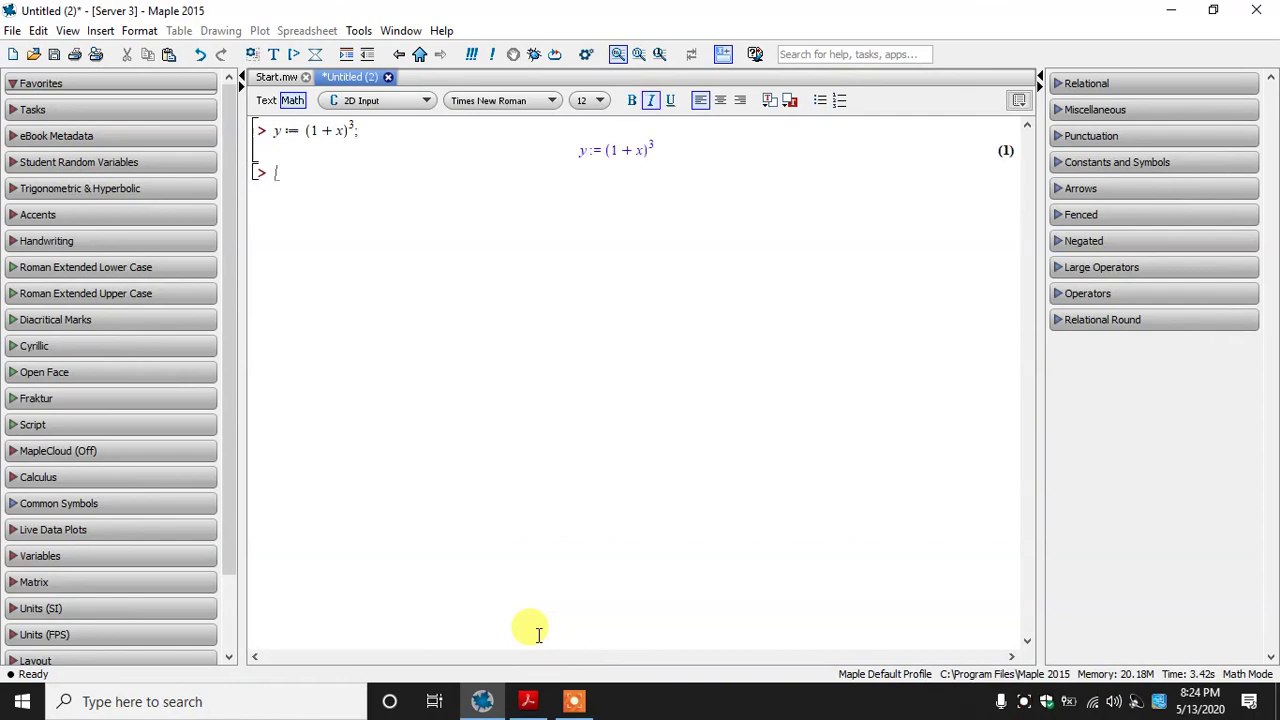
# Step: Copy simplify(y^(1/3)) assuming x<-1; from The MAPLE book.pdf and paste it at the empty Maple prompt
pyautogui.click(483, 703)
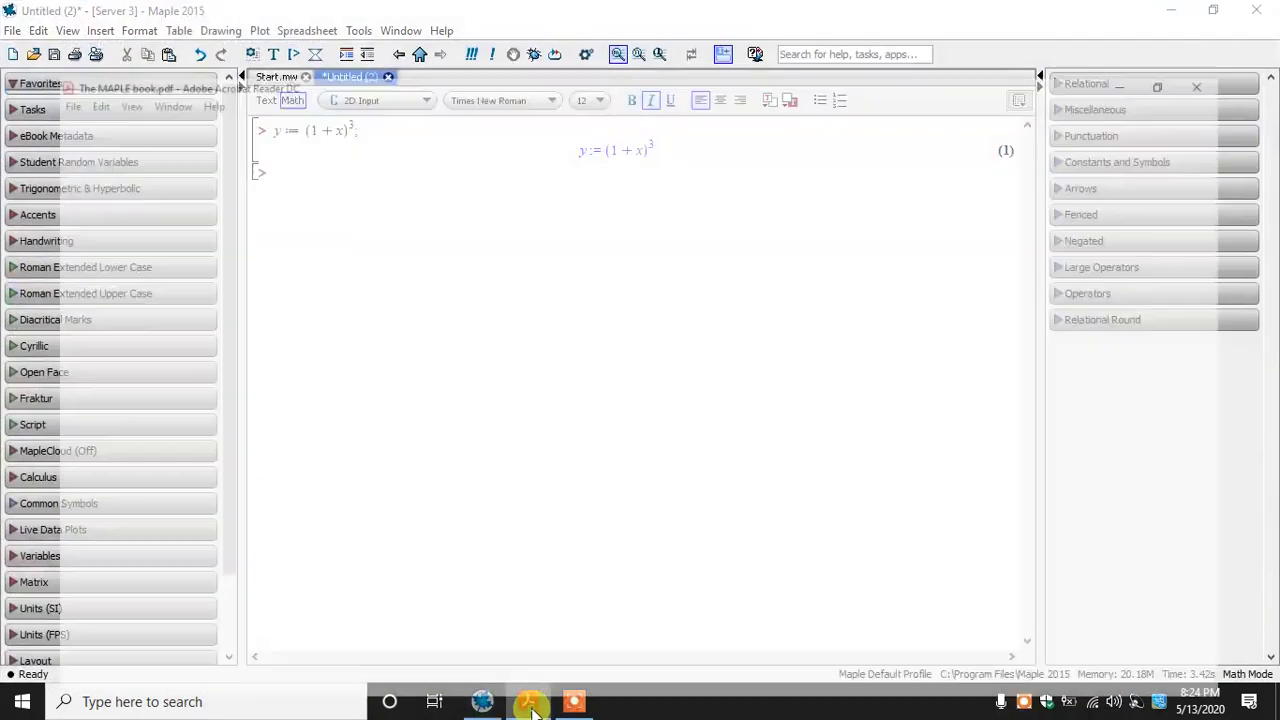
pyautogui.click(528, 701)
pyautogui.moveTo(163, 438); pyautogui.dragTo(630, 447)
pyautogui.hotkey('ctrl', 'c')
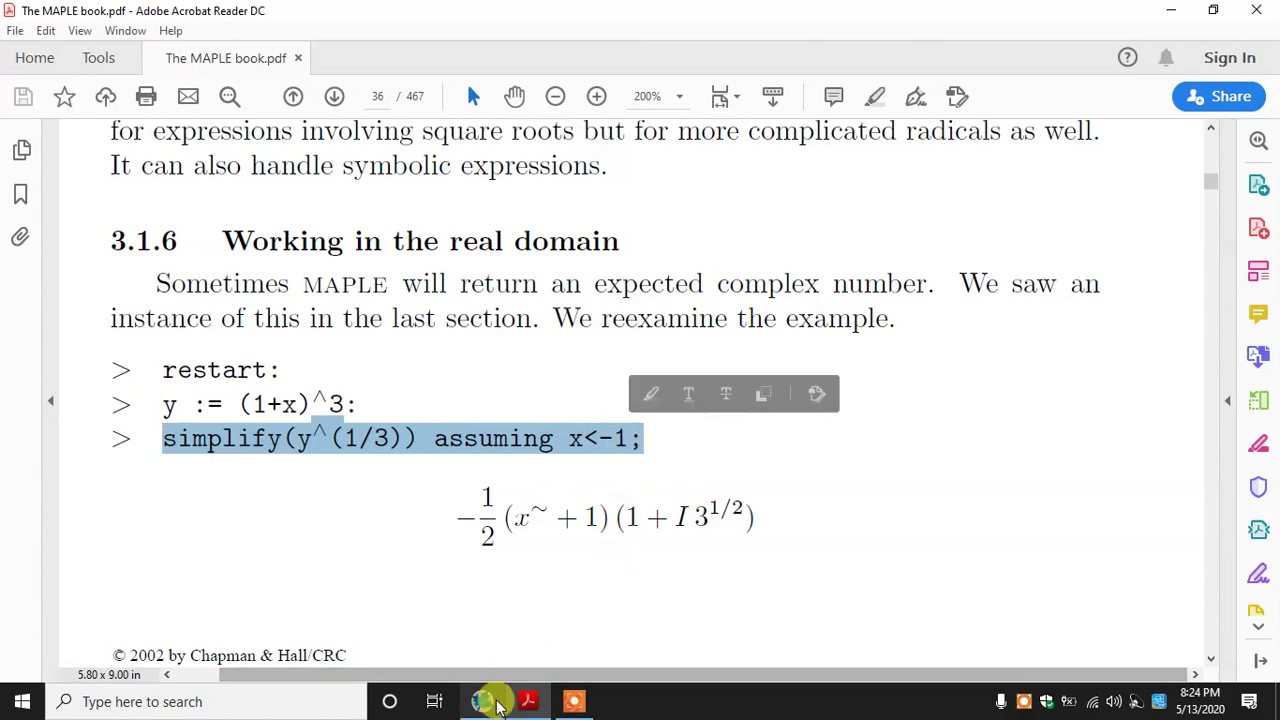
pyautogui.click(483, 701)
pyautogui.hotkey('ctrl', 'v')
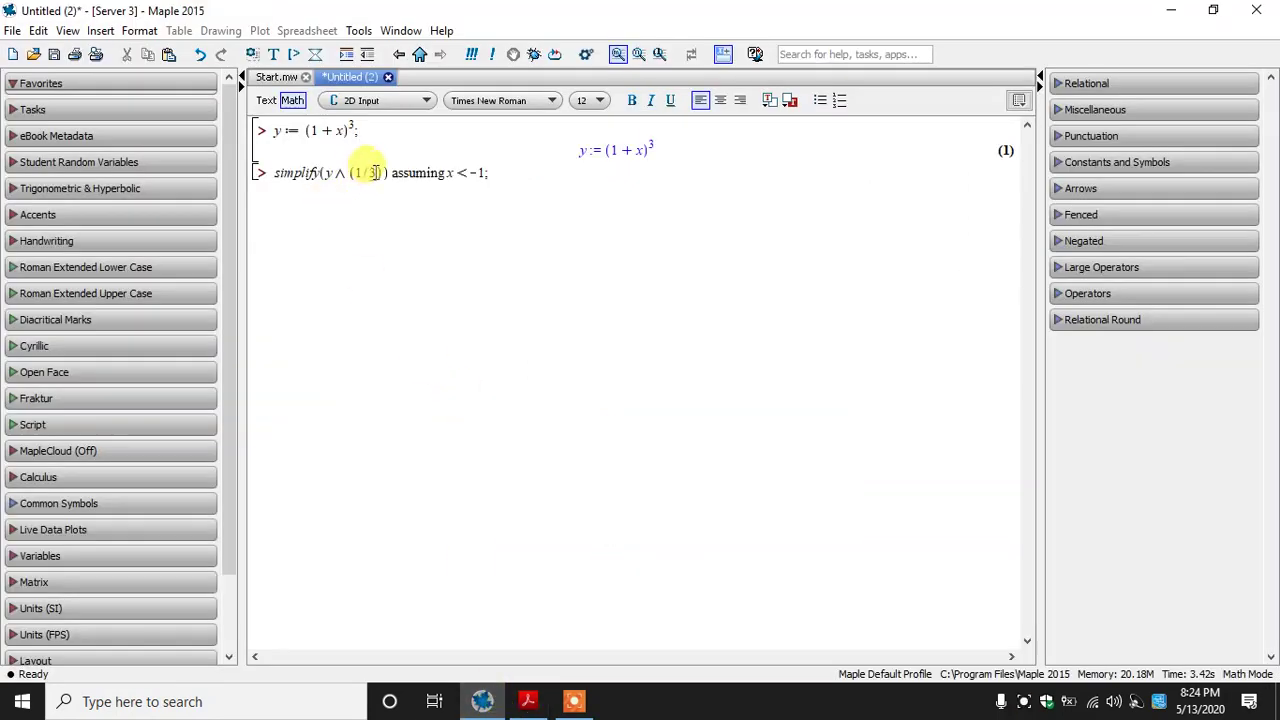
# Step: Replace the pasted ∧(1/3) in the simplify command with a true exponent (1/3) on y, removing the surplus parenthesis
pyautogui.click(378, 172)
pyautogui.press('BackSpace')
pyautogui.press('BackSpace')
pyautogui.press('BackSpace')
pyautogui.press('BackSpace')
pyautogui.press('BackSpace')
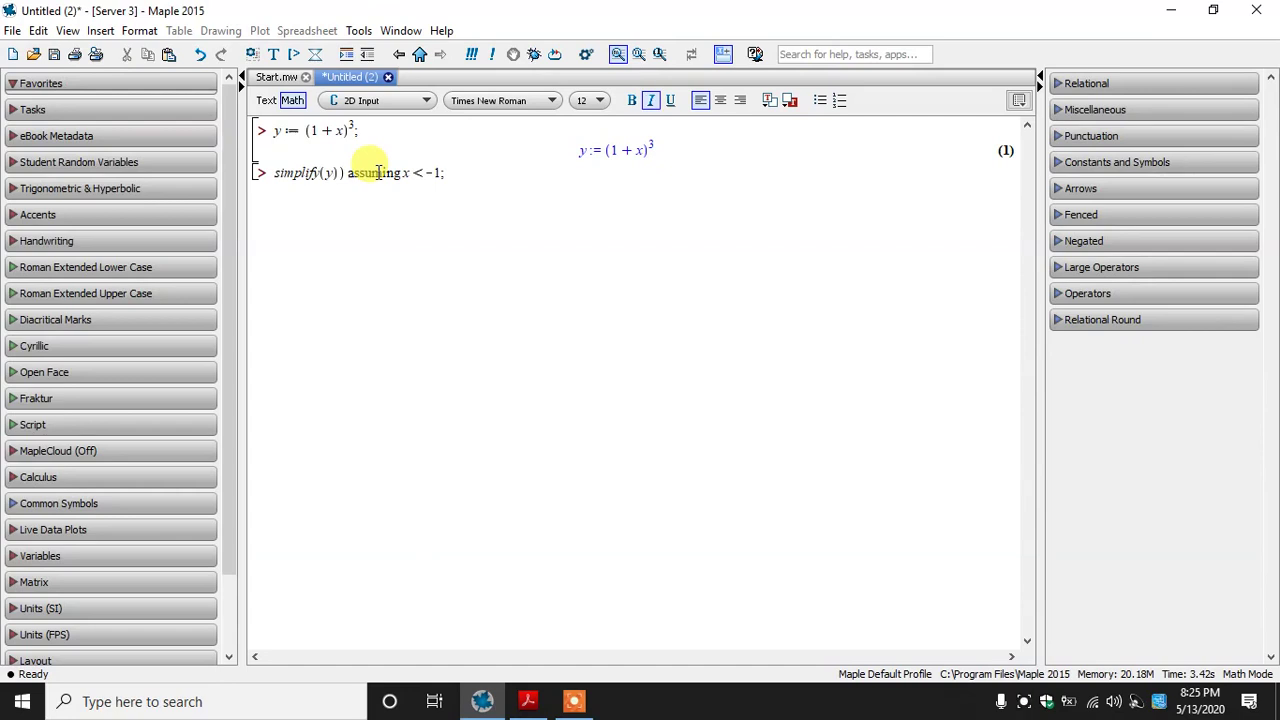
pyautogui.write('^(1/')
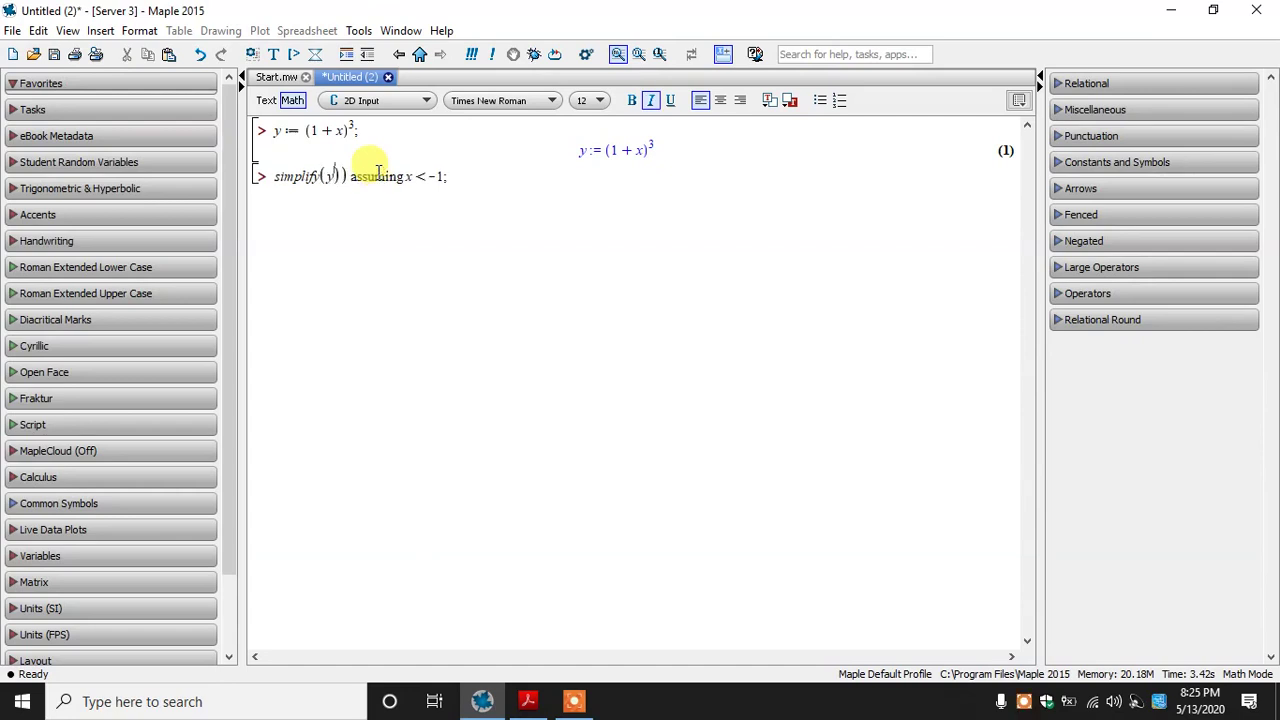
pyautogui.write('(1/')
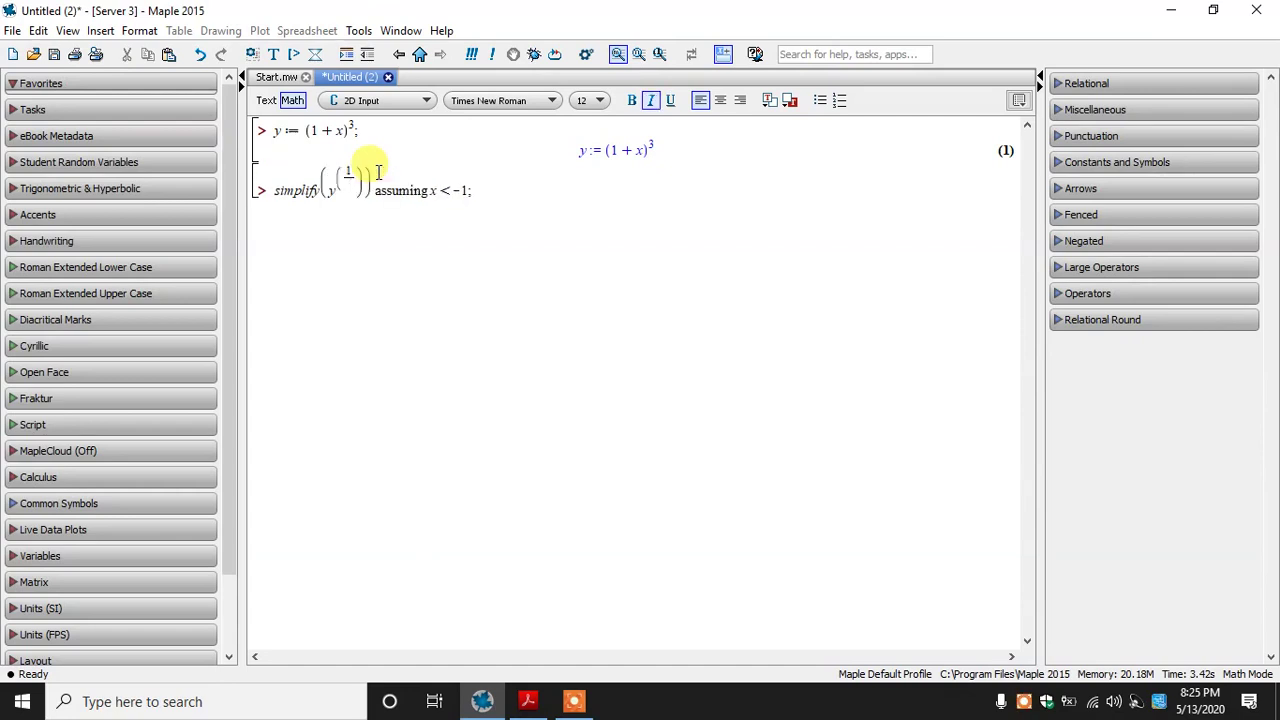
pyautogui.write('3')
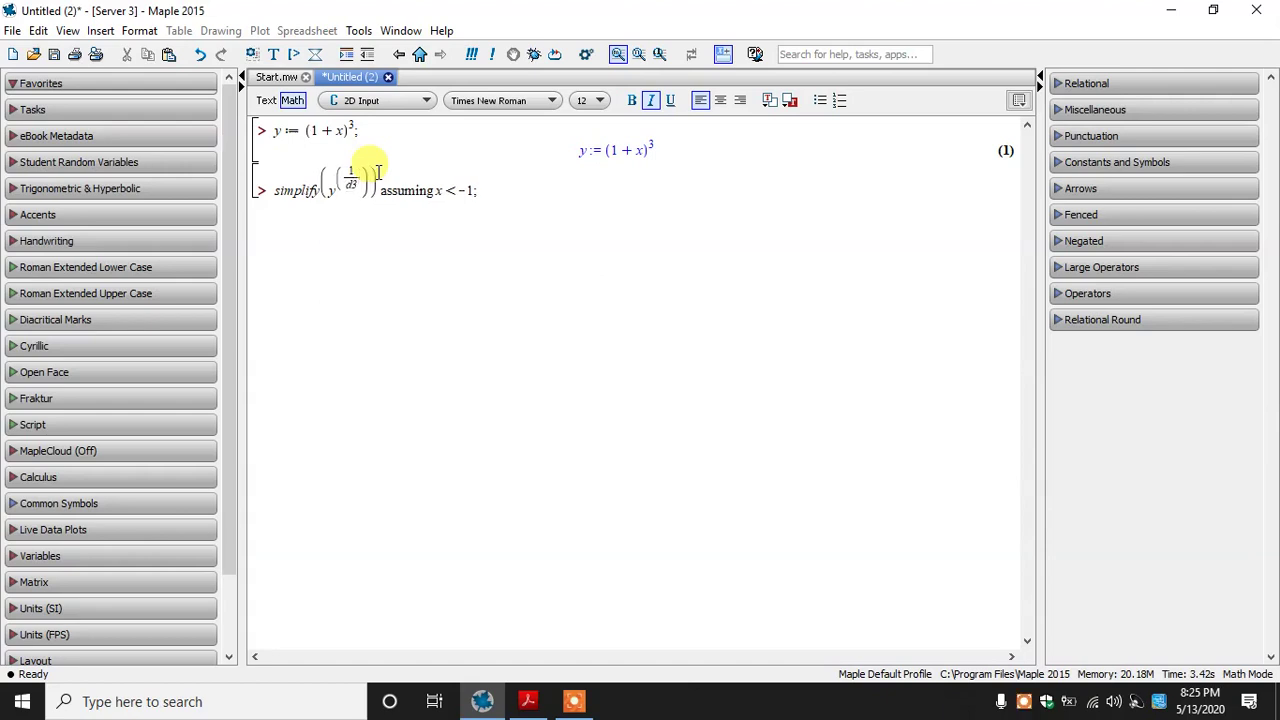
pyautogui.press('BackSpace')
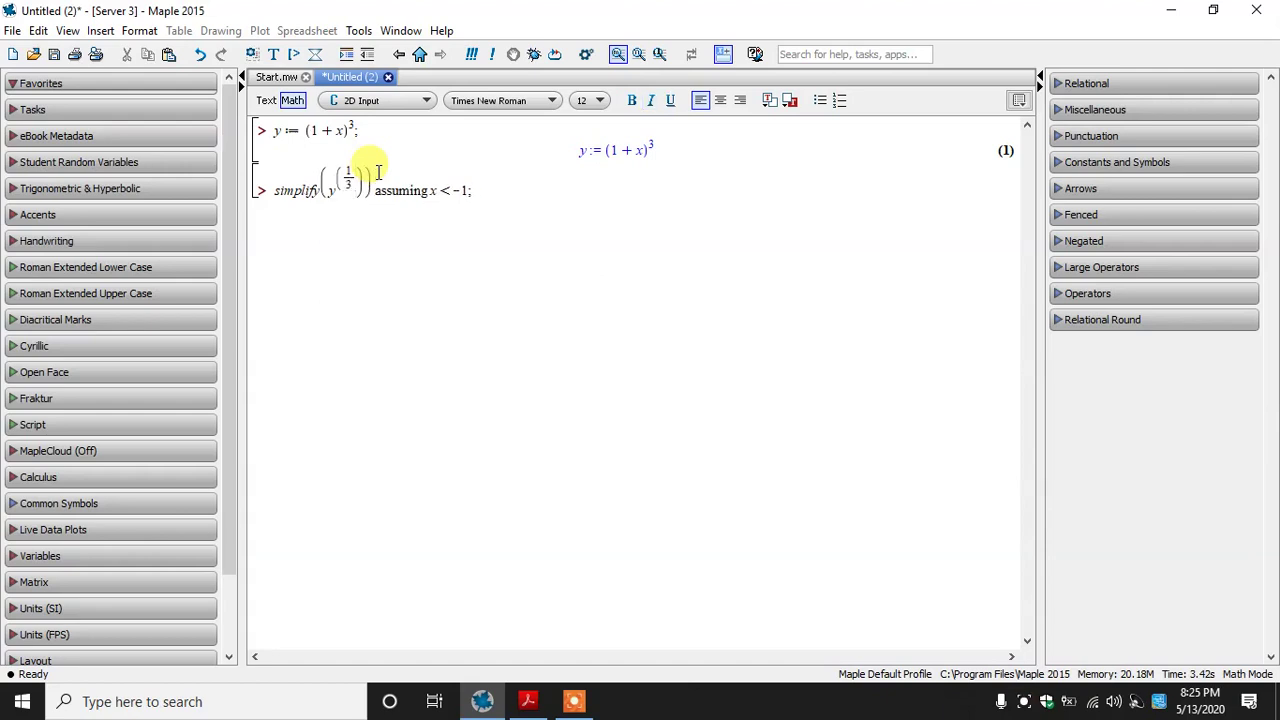
pyautogui.write(')')
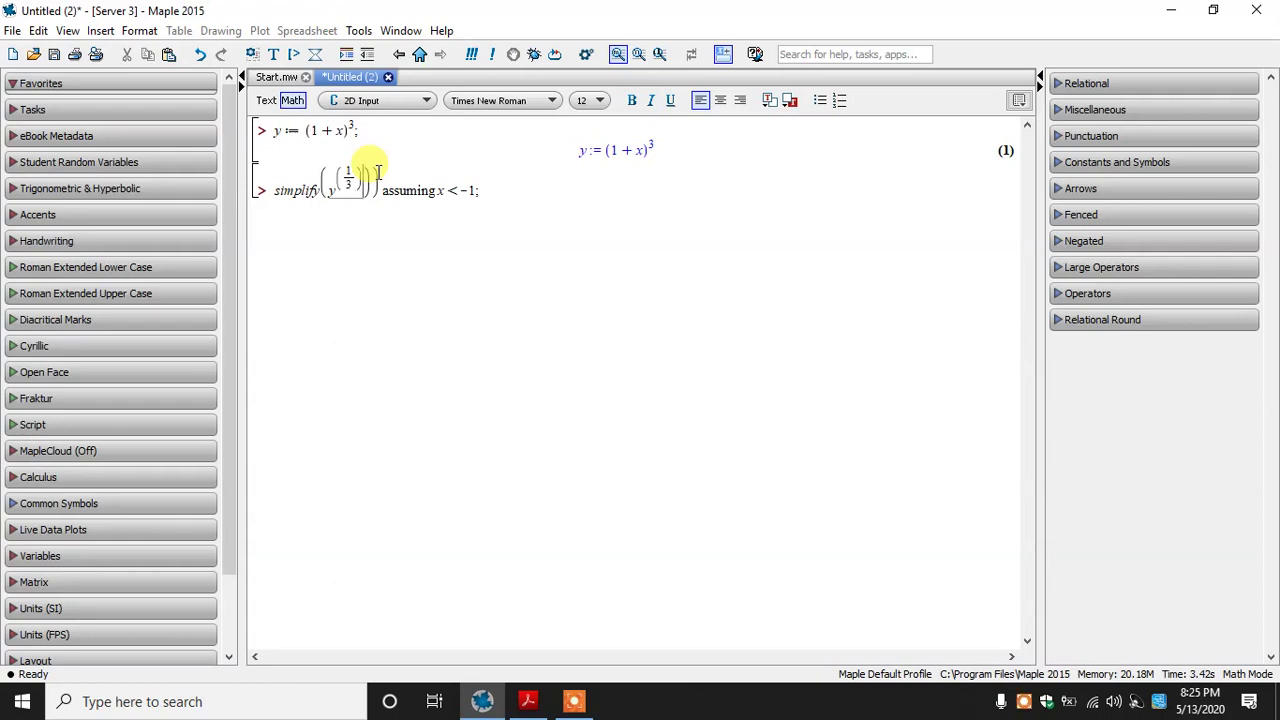
pyautogui.press('BackSpace')
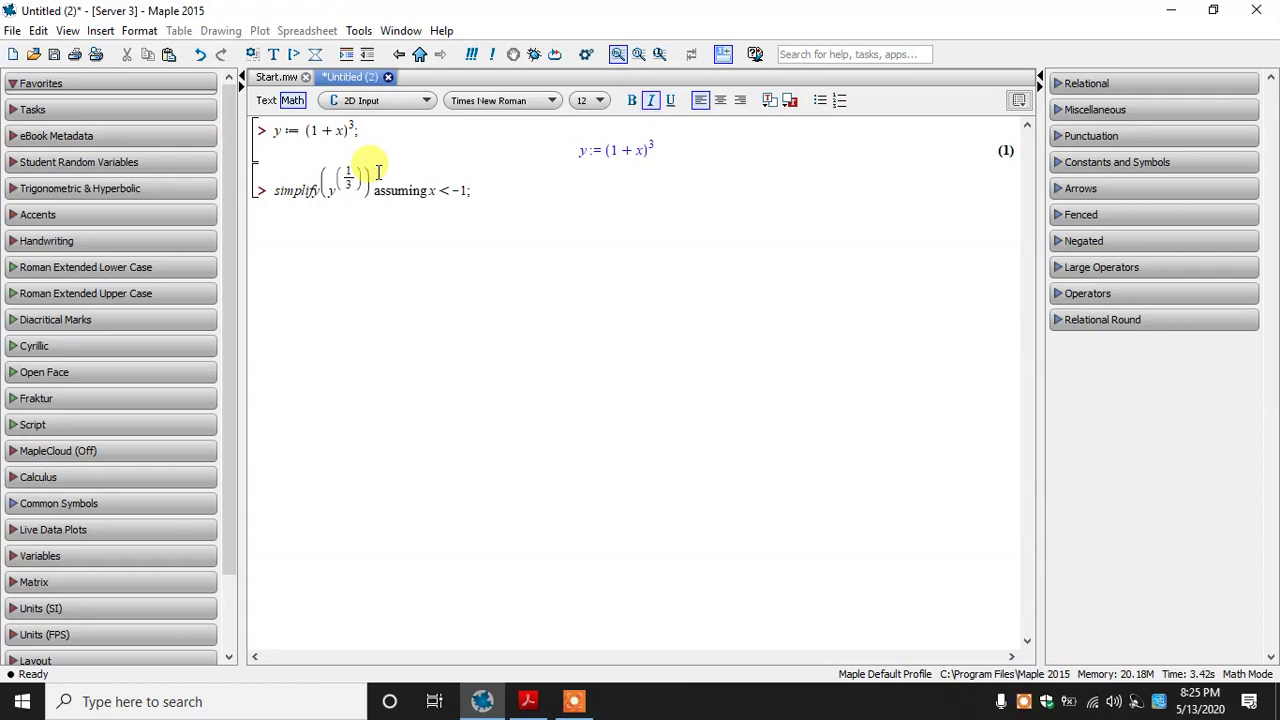
# Step: Add a space before assuming in the simplify command and execute it
pyautogui.click(374, 188)
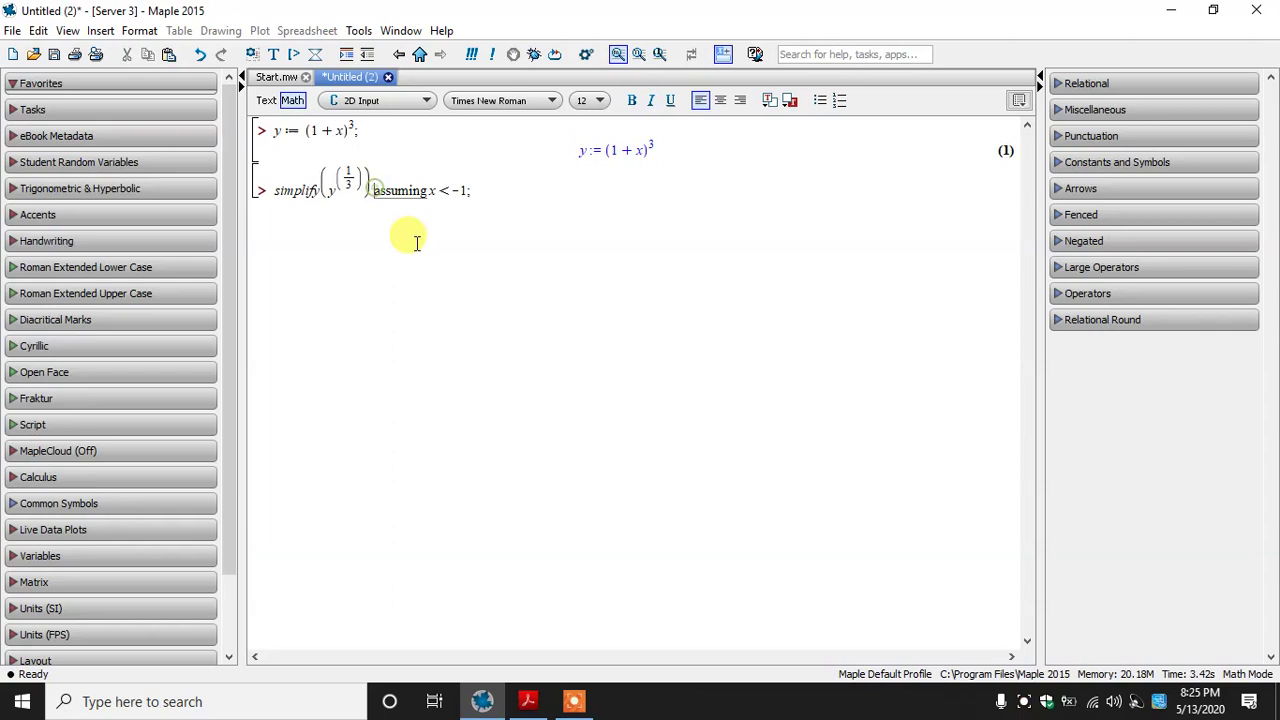
pyautogui.click(510, 190)
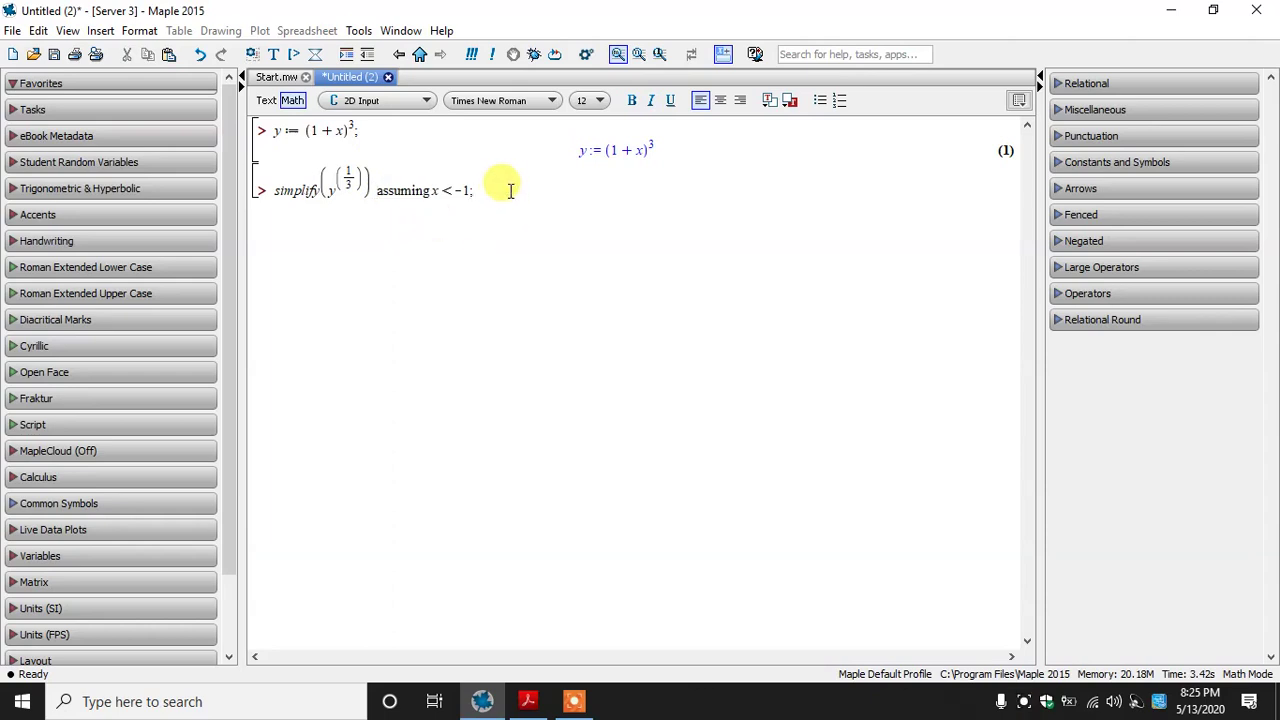
pyautogui.press('Return')
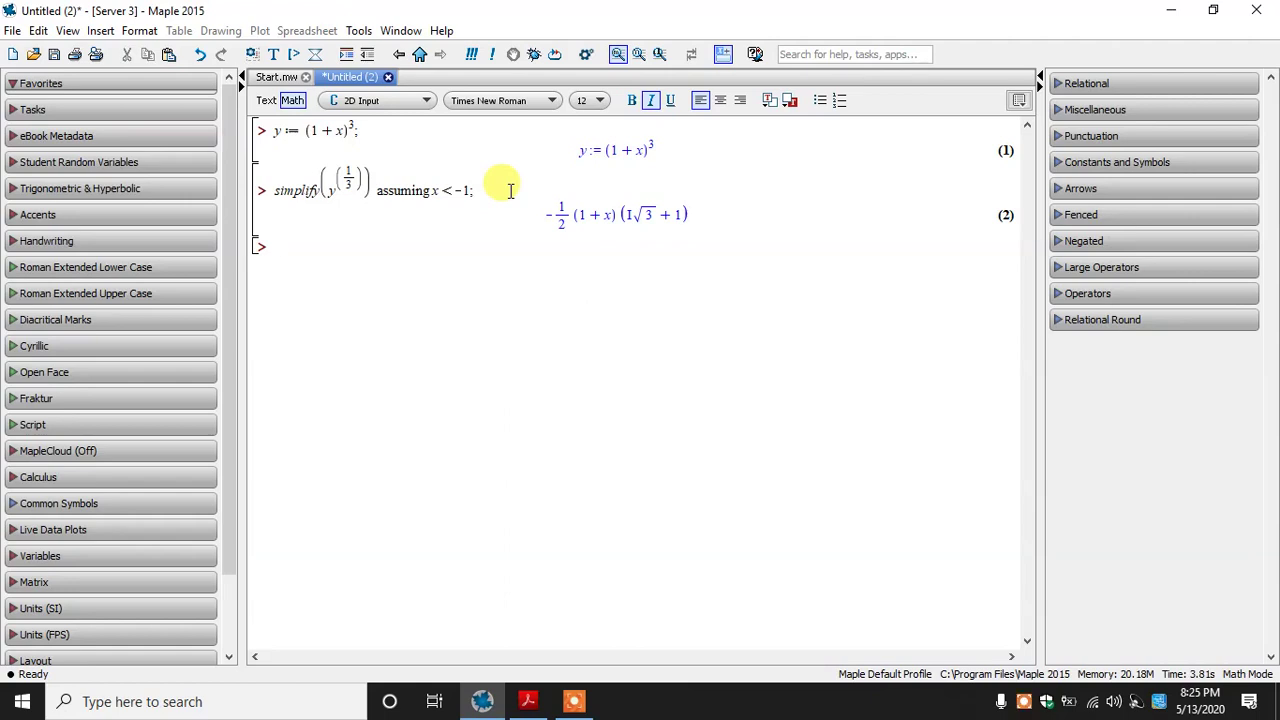
# Step: Compare the imaginary unit I in the simplify output with the book's result and read its RealDomain explanation on PDF page 37
pyautogui.moveTo(649, 215); pyautogui.dragTo(629, 215)
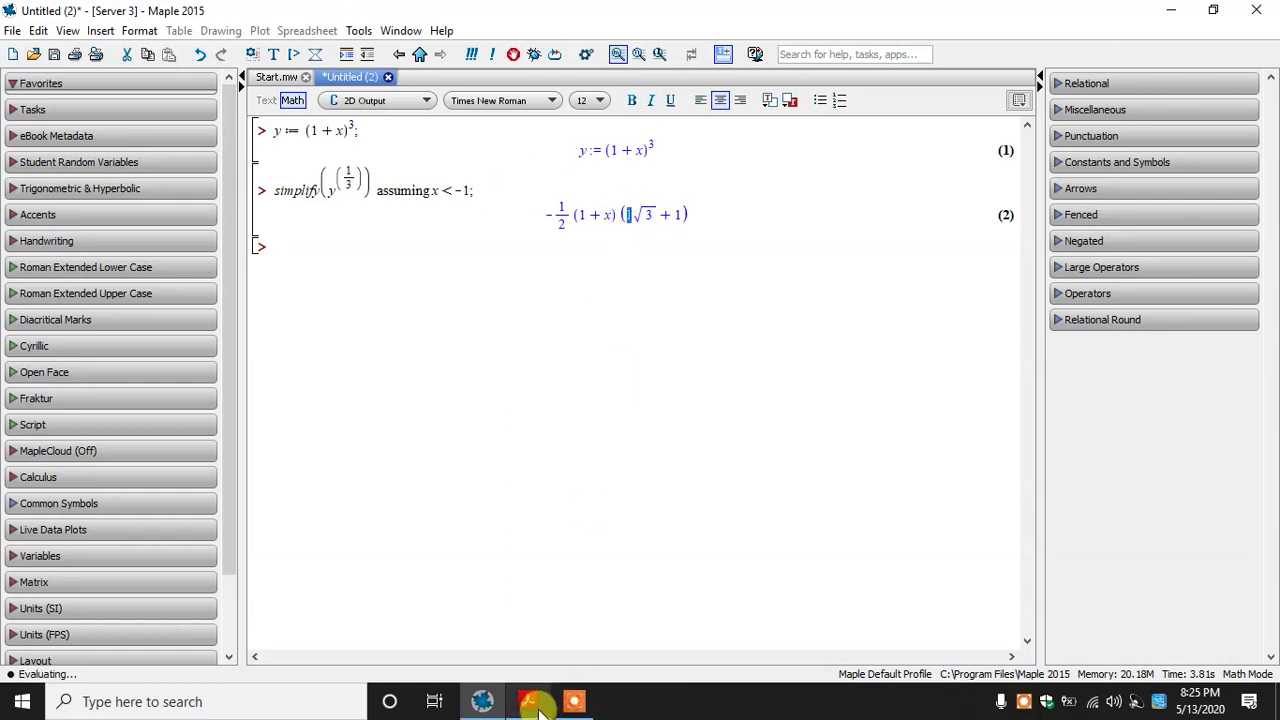
pyautogui.click(530, 701)
pyautogui.click(514, 97)
pyautogui.scroll(-1, 609, 420)
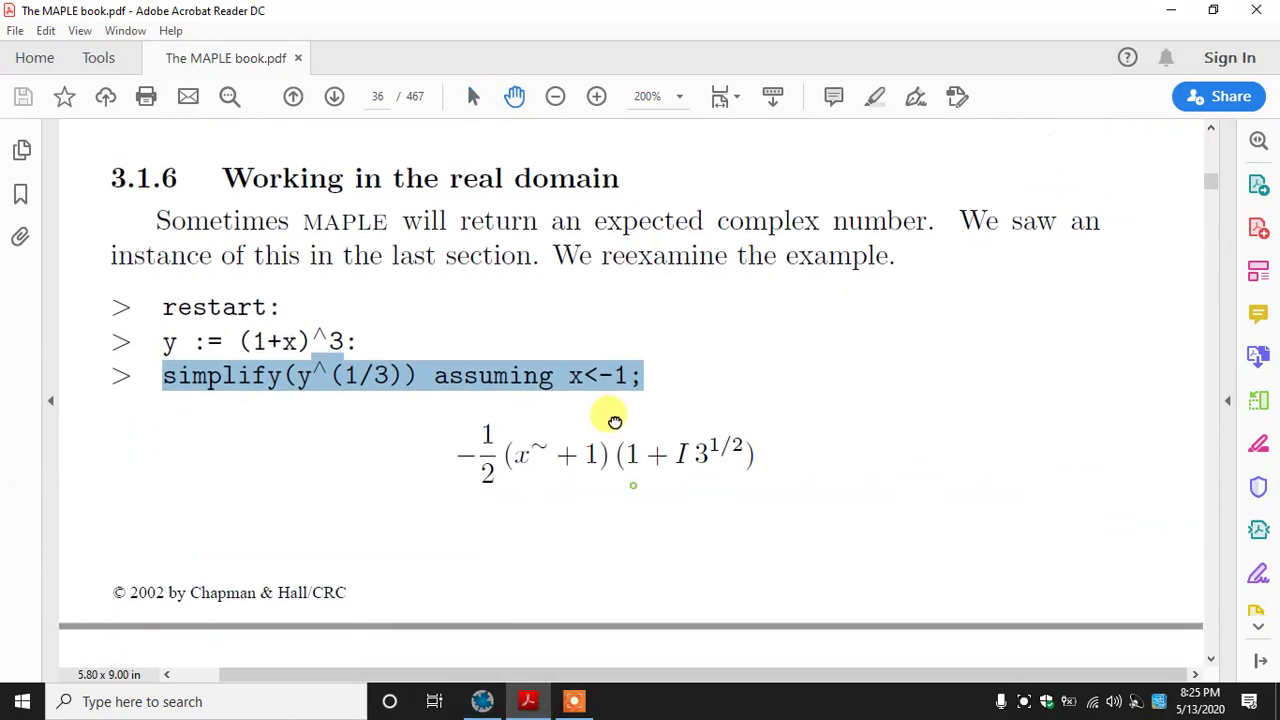
pyautogui.click(546, 414)
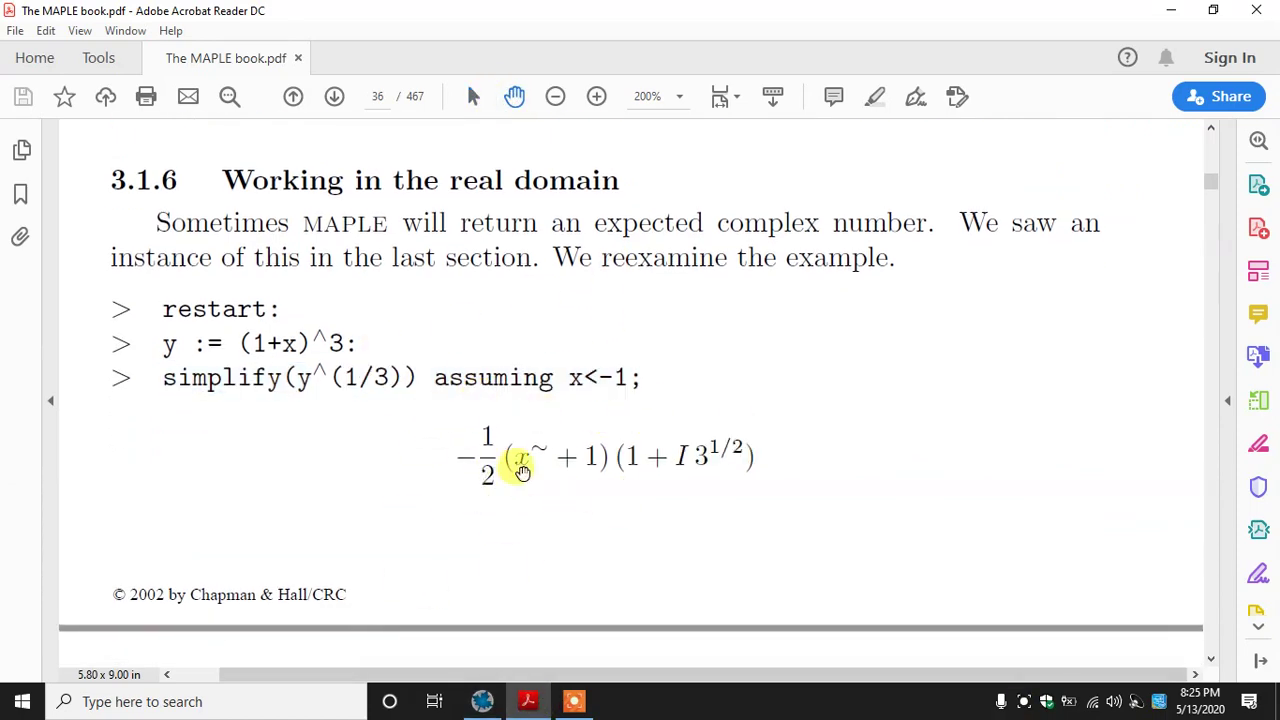
pyautogui.moveTo(517, 463); pyautogui.dragTo(457, 126)
pyautogui.moveTo(490, 330); pyautogui.dragTo(477, 249)
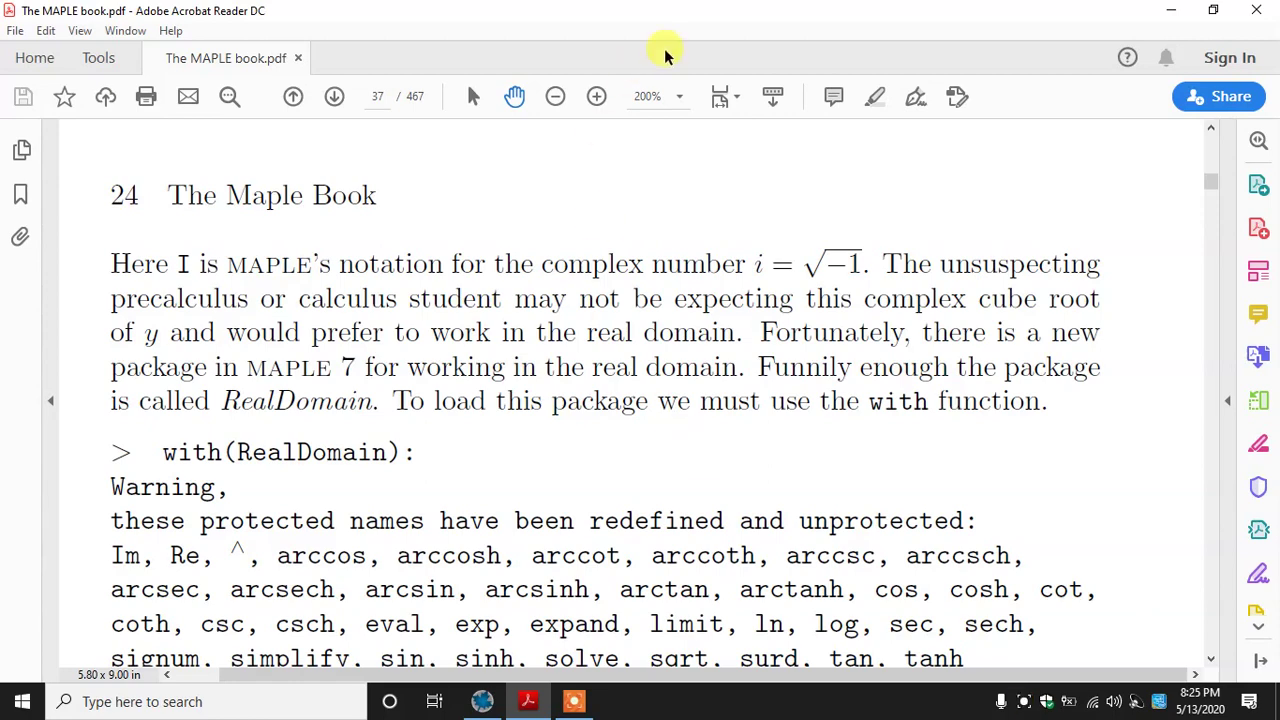
# Step: Read the with(RealDomain): command and the redefined names listed below it on page 37 of The MAPLE book.pdf
pyautogui.click(472, 95)
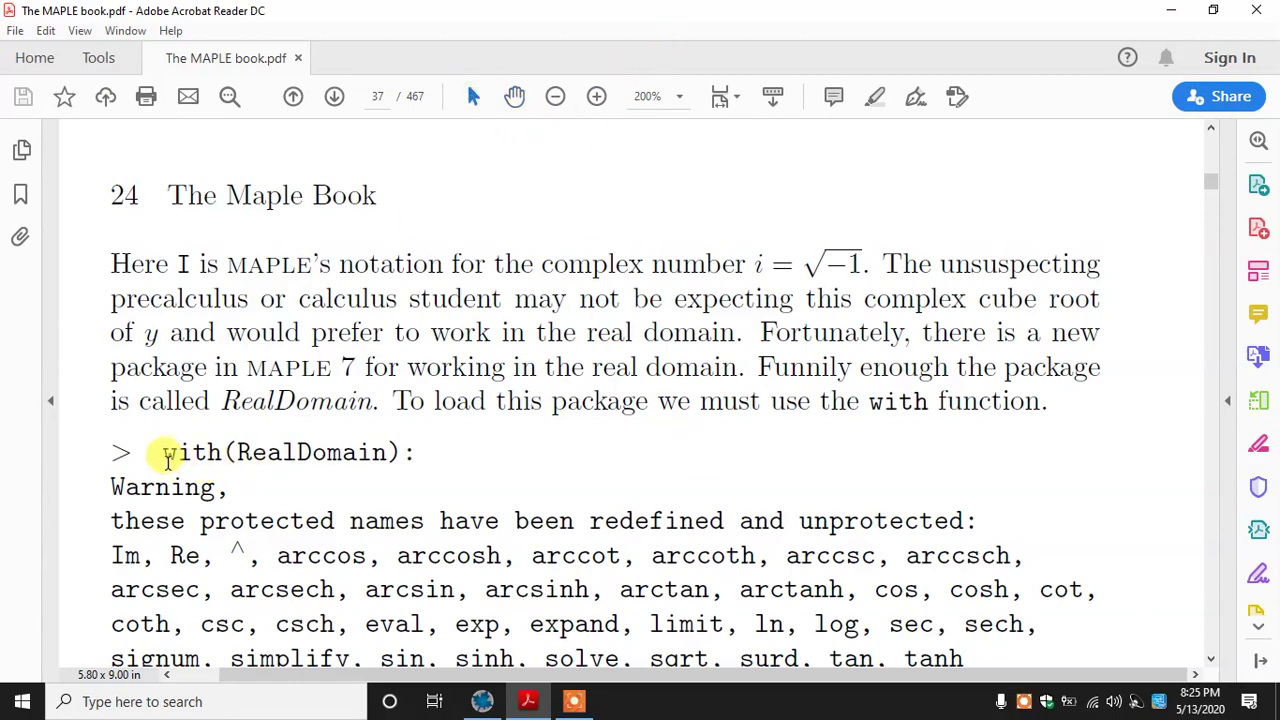
pyautogui.moveTo(163, 452); pyautogui.dragTo(430, 434)
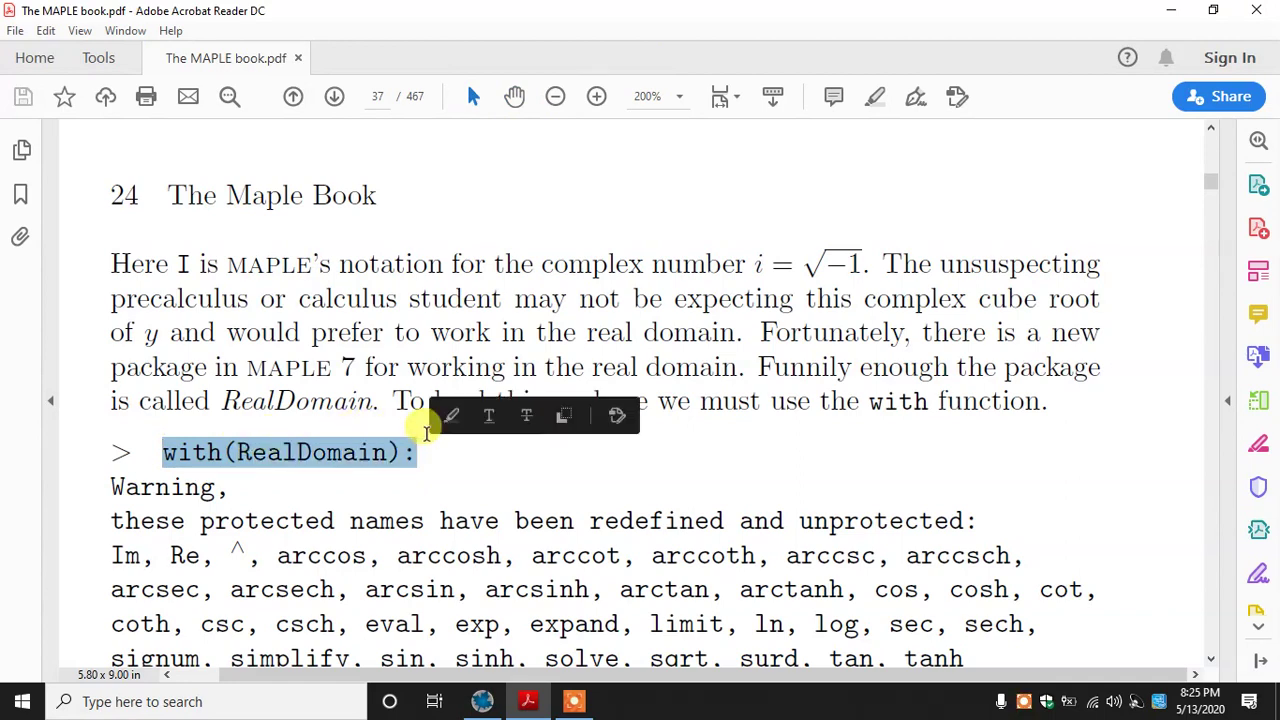
pyautogui.click(364, 462)
pyautogui.moveTo(170, 458); pyautogui.dragTo(423, 446)
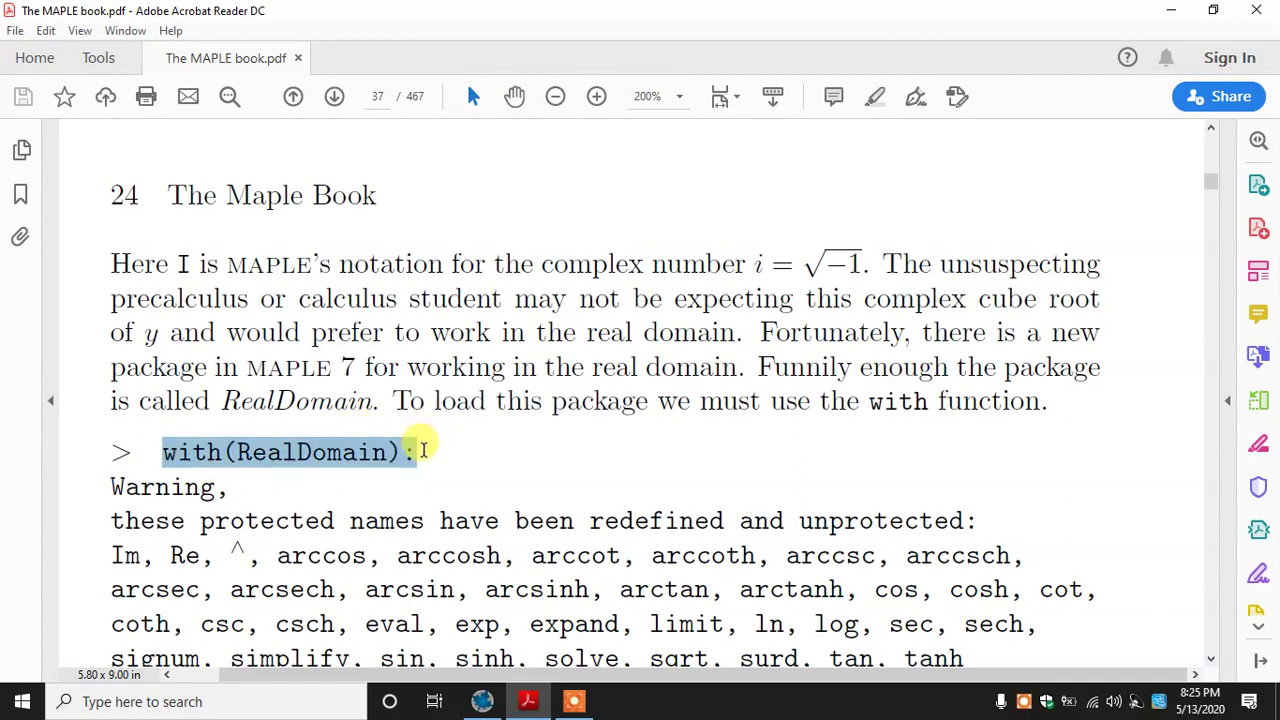
pyautogui.click(380, 460)
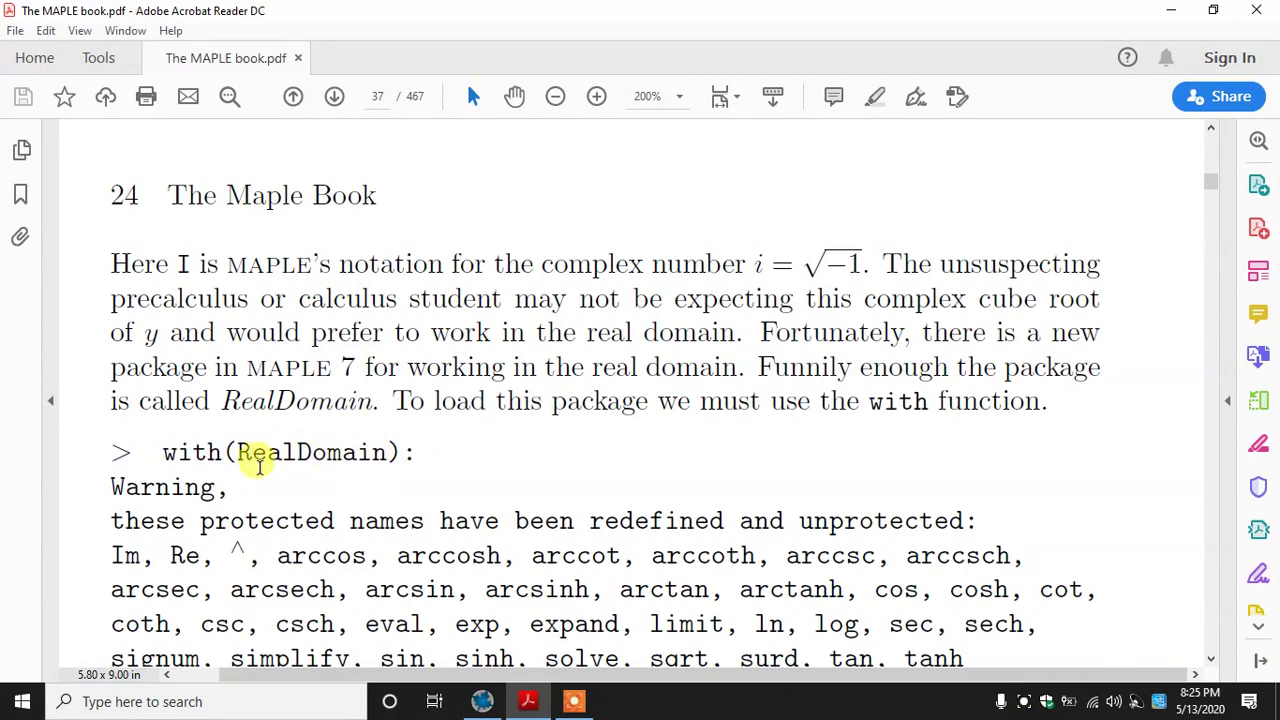
pyautogui.moveTo(155, 456); pyautogui.dragTo(416, 452)
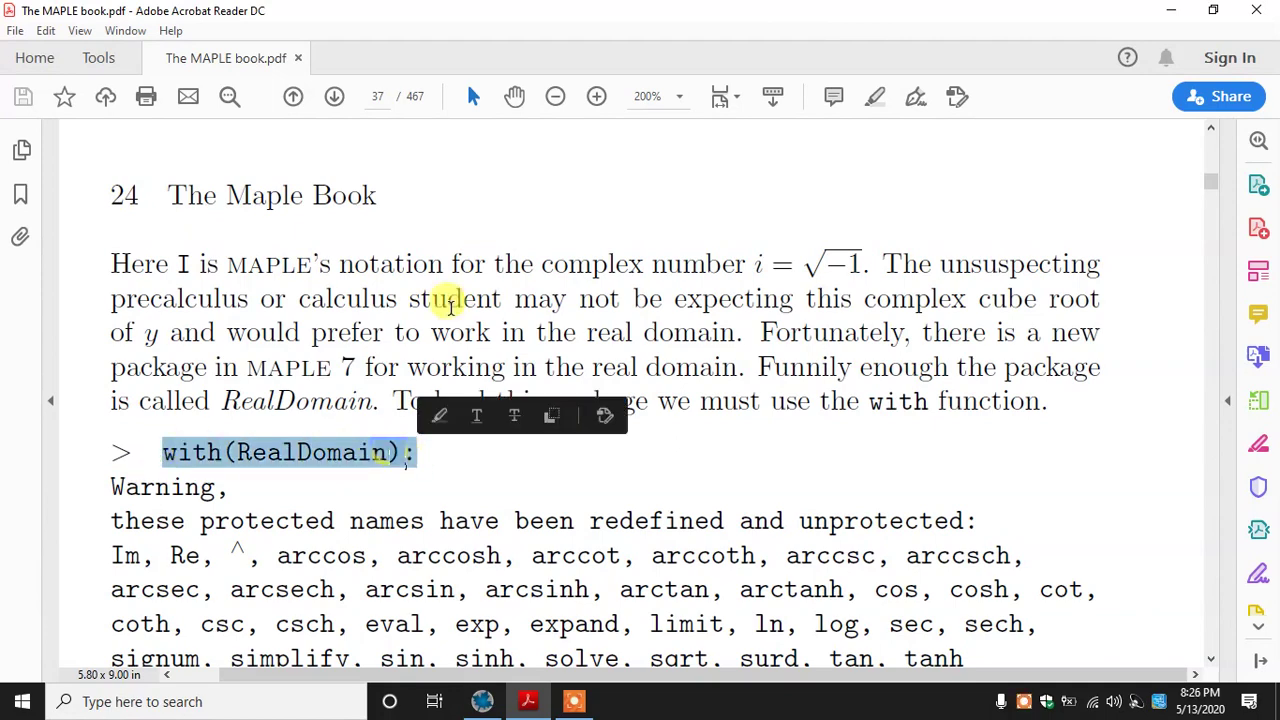
pyautogui.click(514, 96)
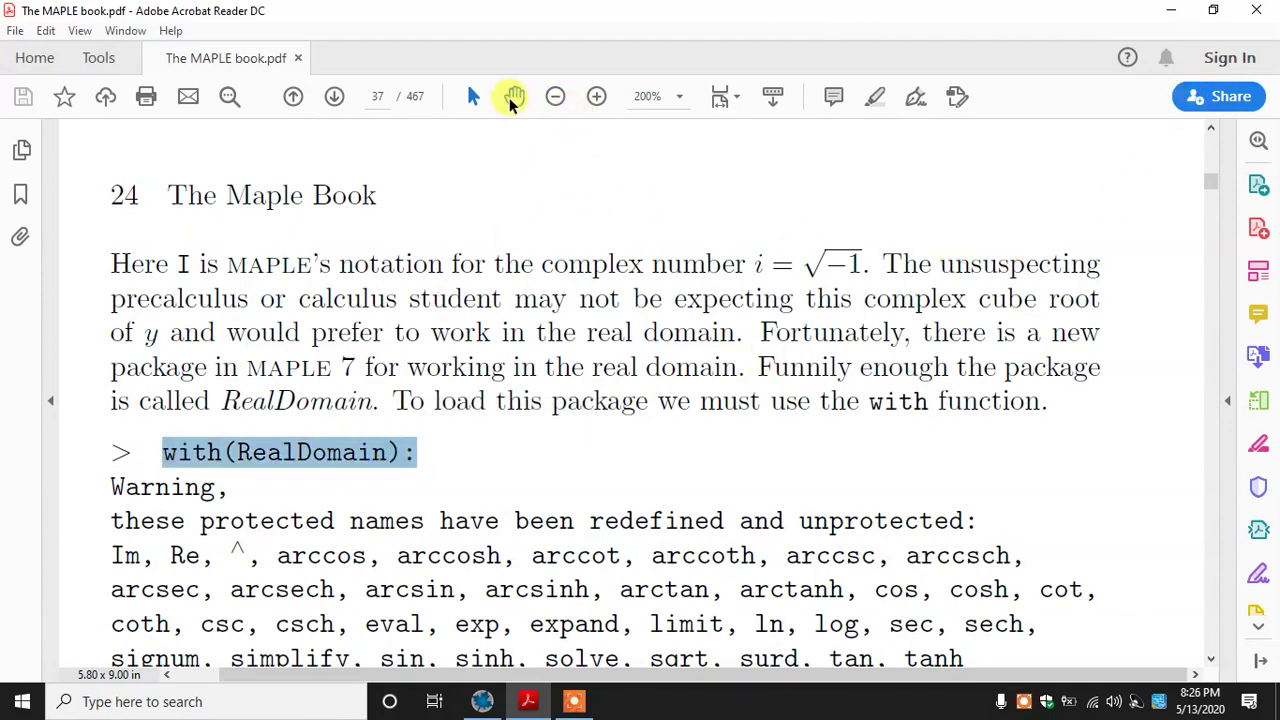
pyautogui.moveTo(485, 306); pyautogui.dragTo(469, 207)
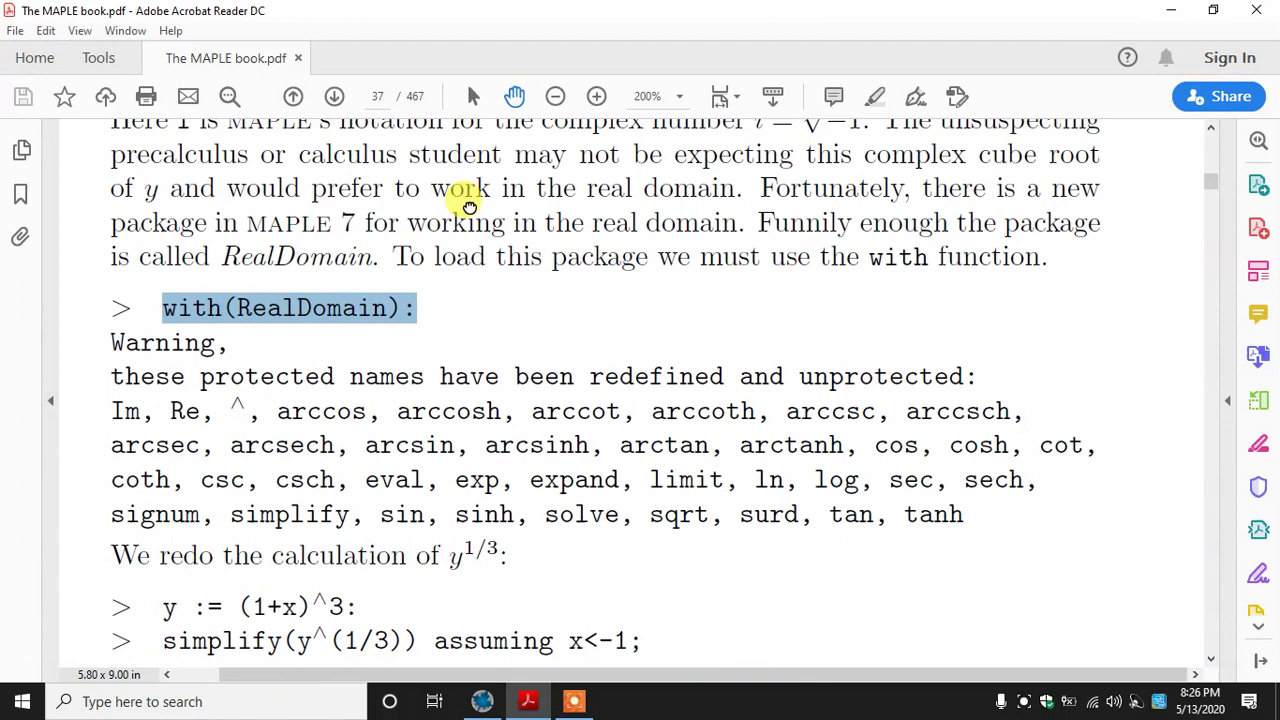
pyautogui.click(386, 325)
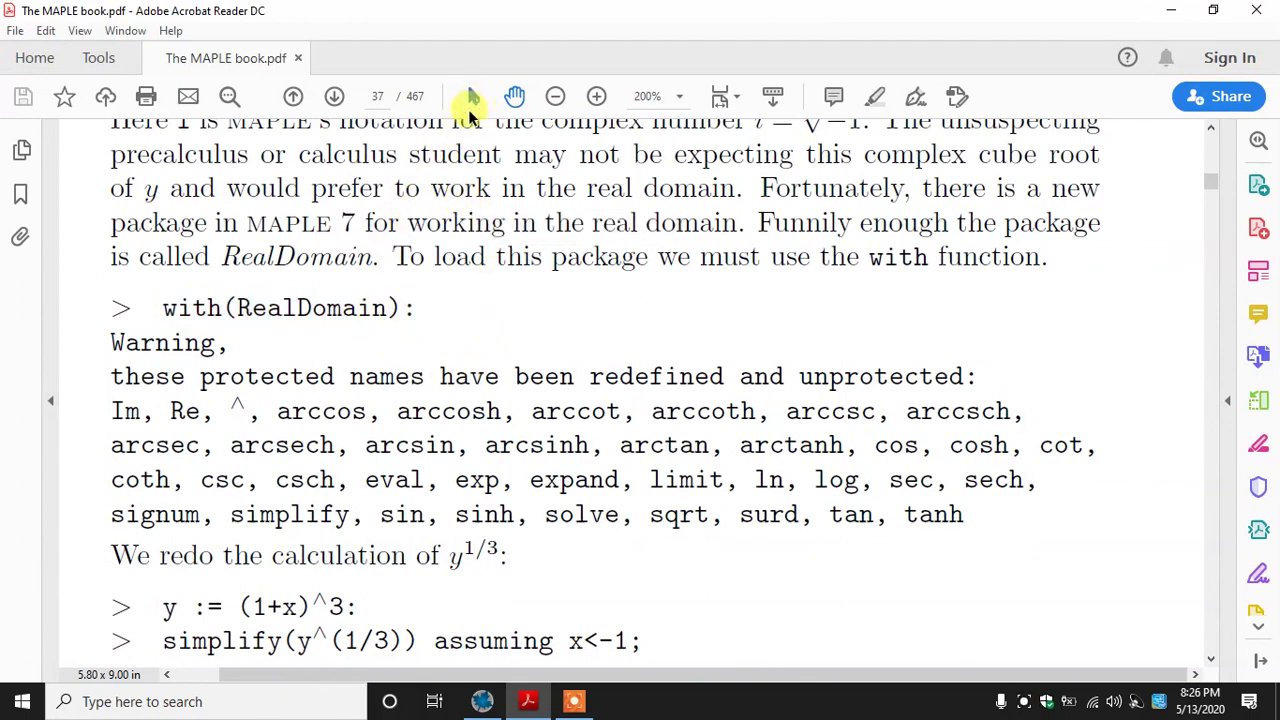
pyautogui.click(471, 98)
pyautogui.moveTo(428, 314); pyautogui.dragTo(165, 310)
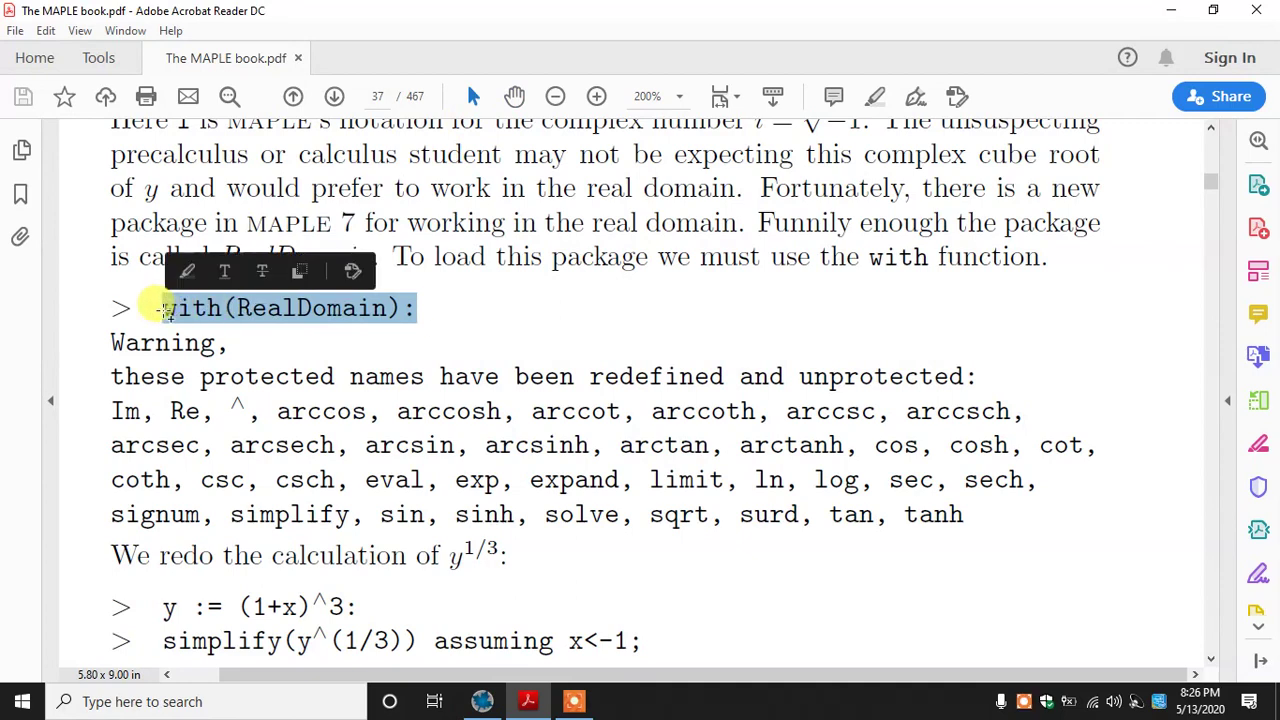
pyautogui.click(383, 371)
# Step: Switch to Maple, enter restart; at the empty prompt, and clear the entire worksheet
pyautogui.click(482, 701)
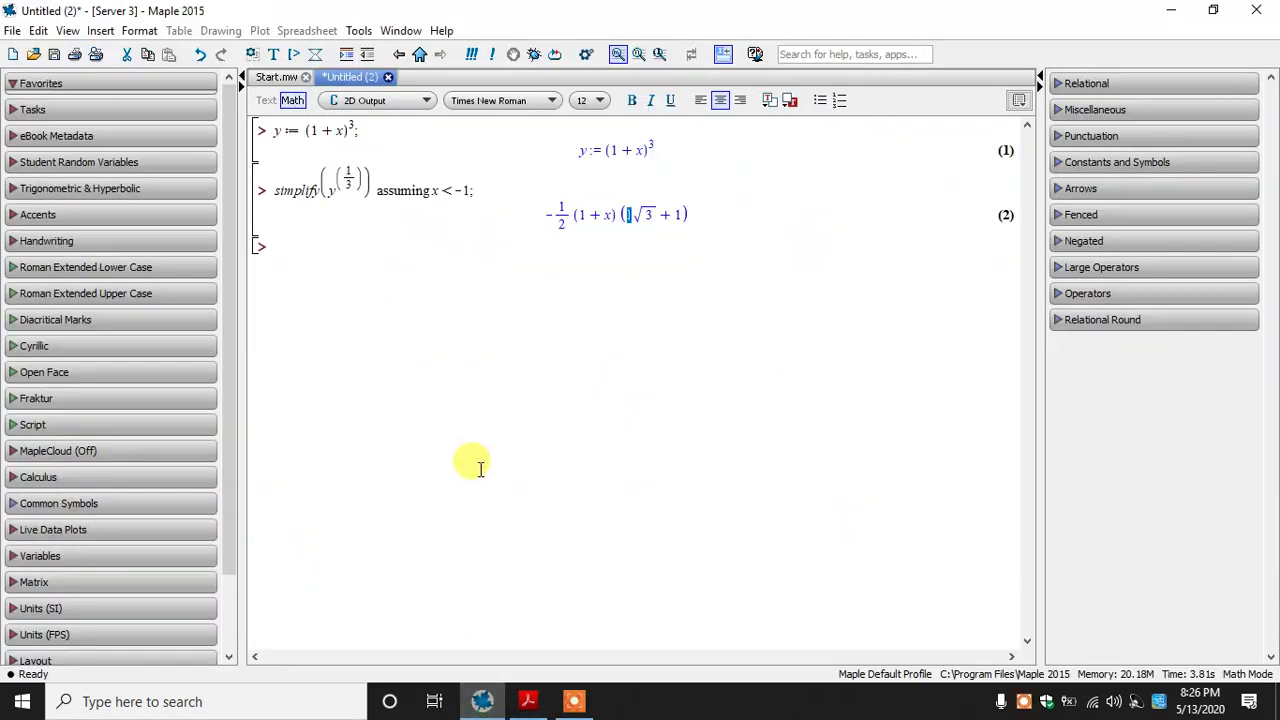
pyautogui.moveTo(374, 134); pyautogui.dragTo(272, 130)
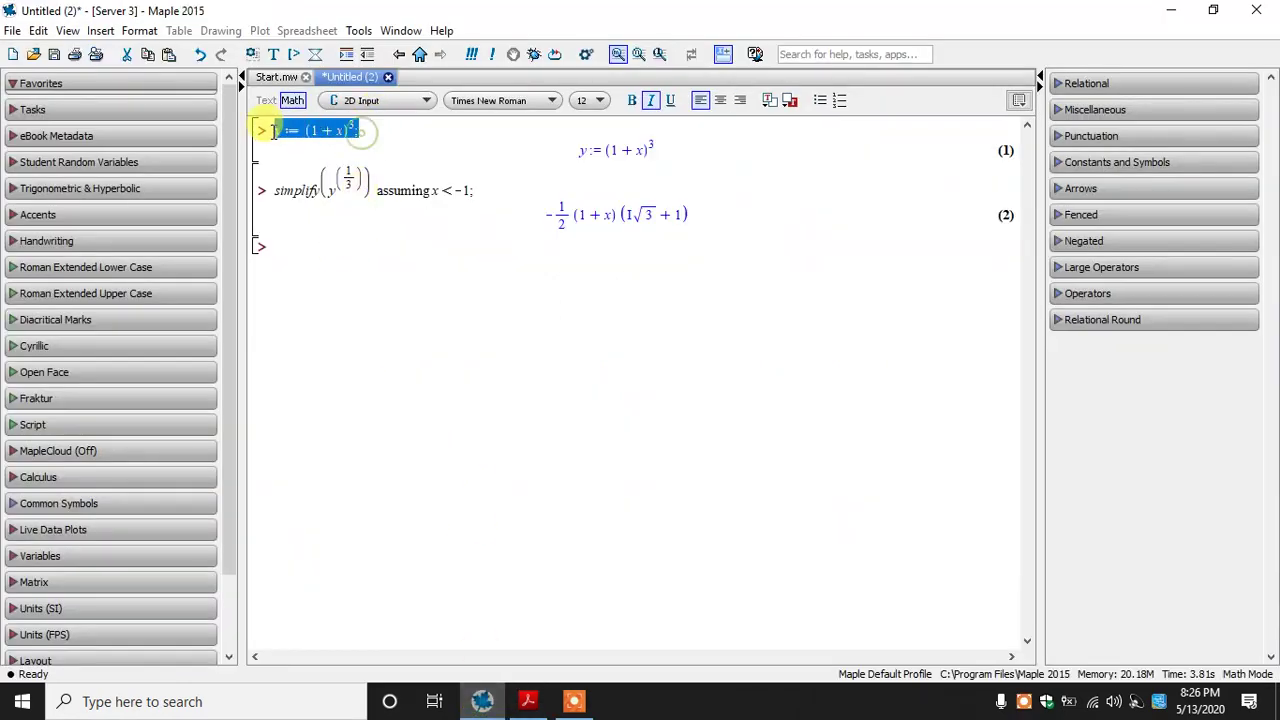
pyautogui.click(316, 238)
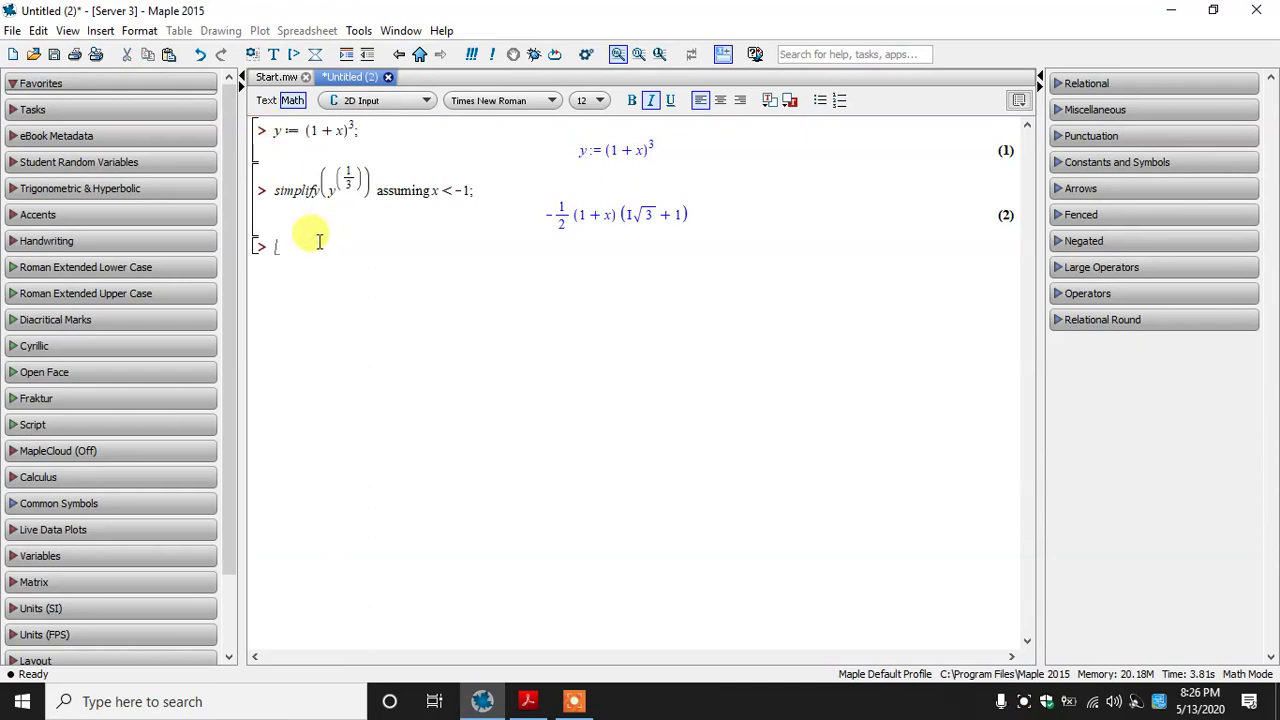
pyautogui.write('restart;')
pyautogui.hotkey('ctrl', 'a')
pyautogui.press('Delete')
# Step: Enter with(RealDomain): in the cleared worksheet and execute it to load the package
pyautogui.write('wi')
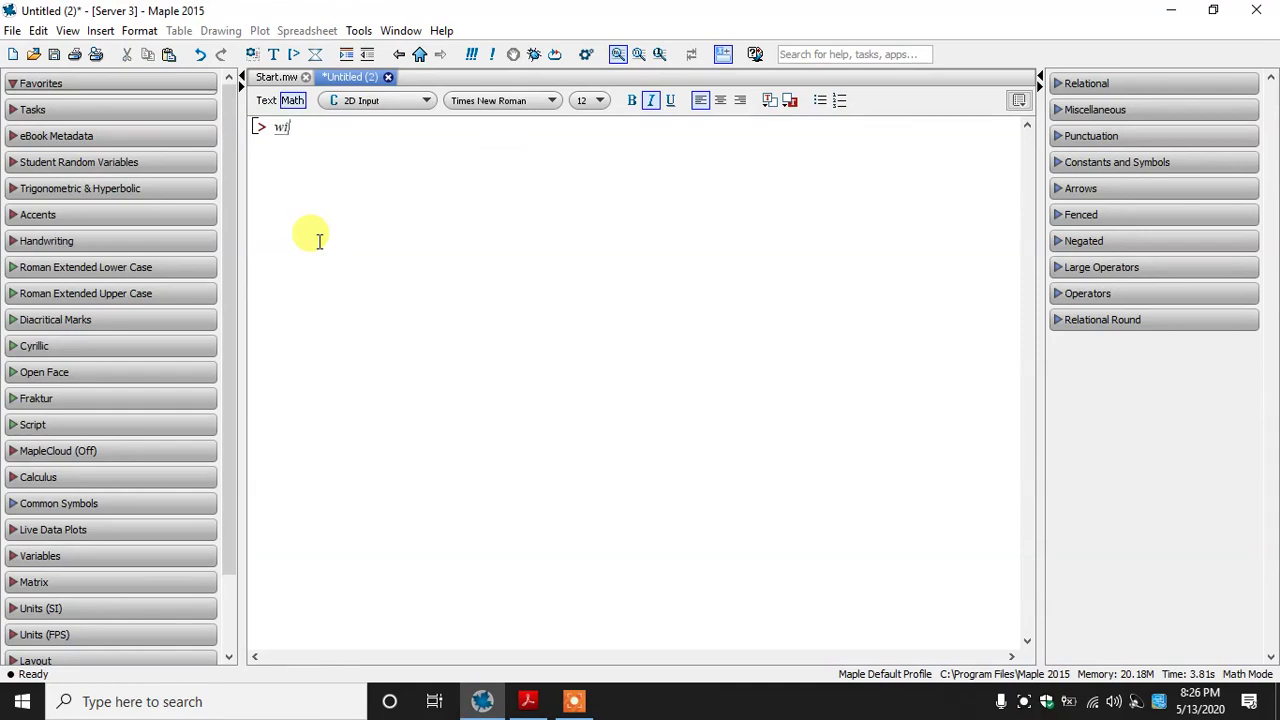
pyautogui.write('th(RealDomain')
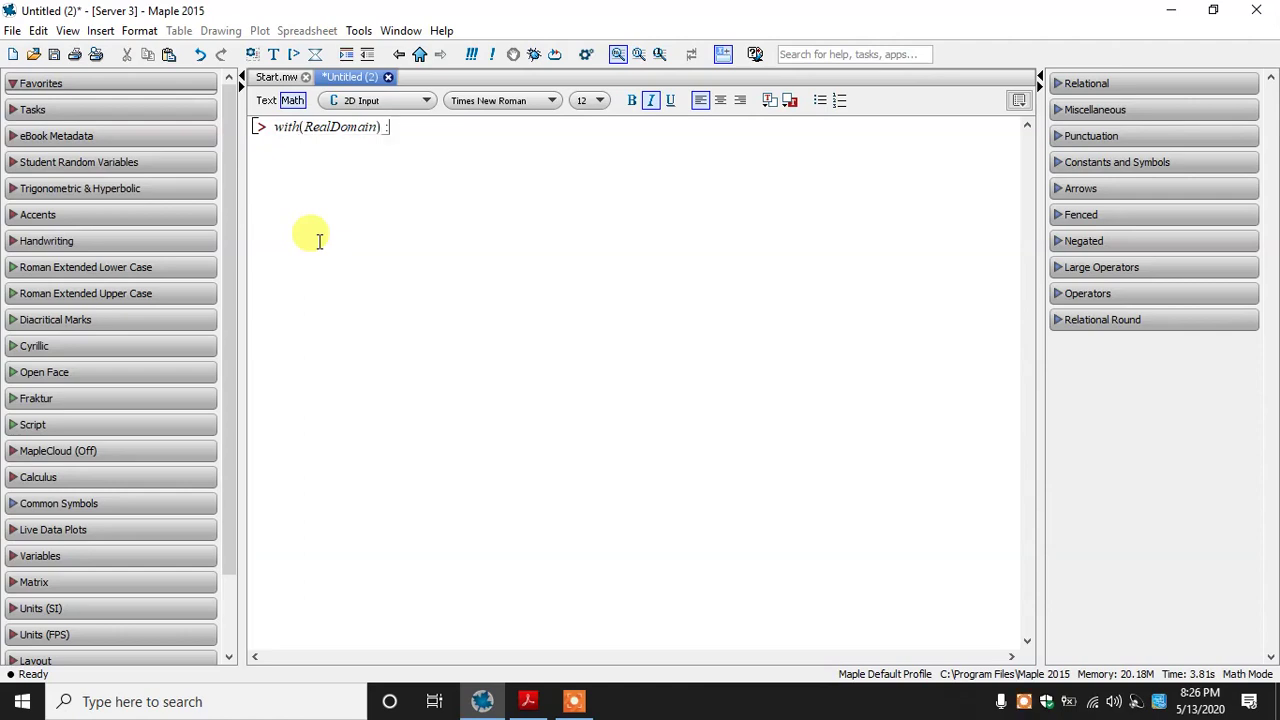
pyautogui.write(') :')
pyautogui.press('Return')
# Step: Execute with(RealDomain) ending in a semicolon to list the package's functions, and re-execute it with the colon restored
pyautogui.click(408, 127)
pyautogui.press('BackSpace')
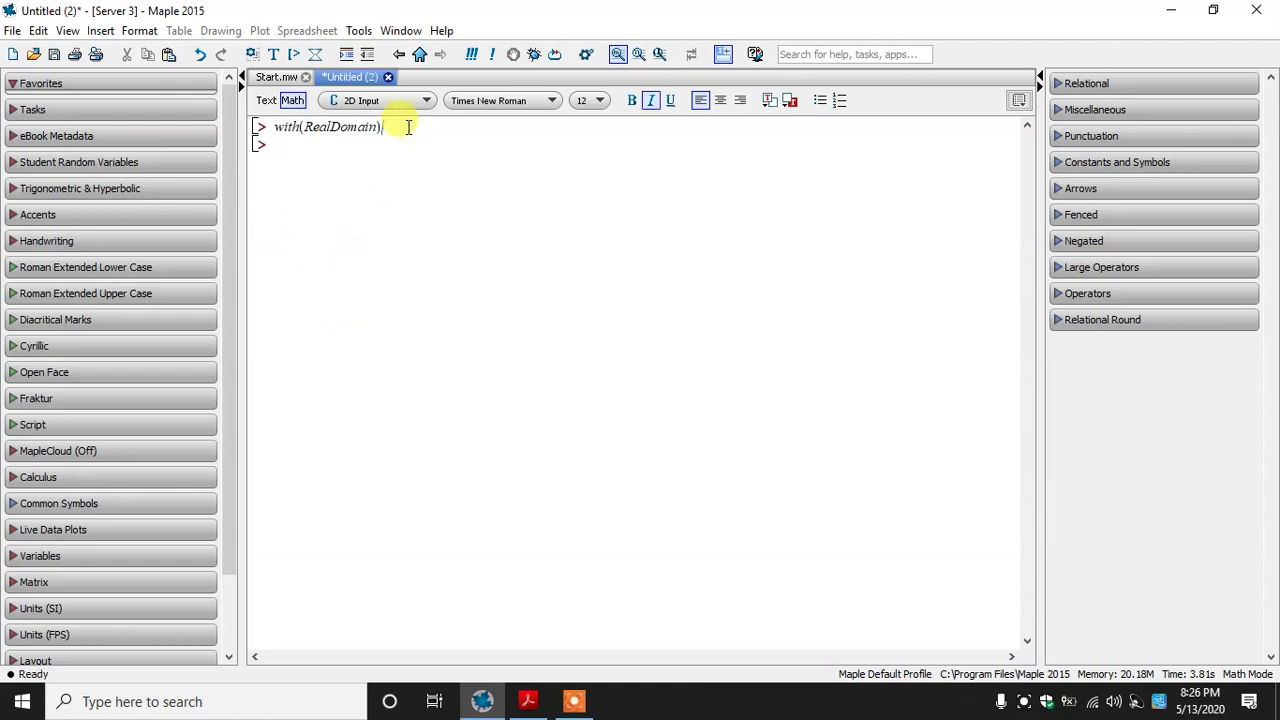
pyautogui.write(';')
pyautogui.press('Return')
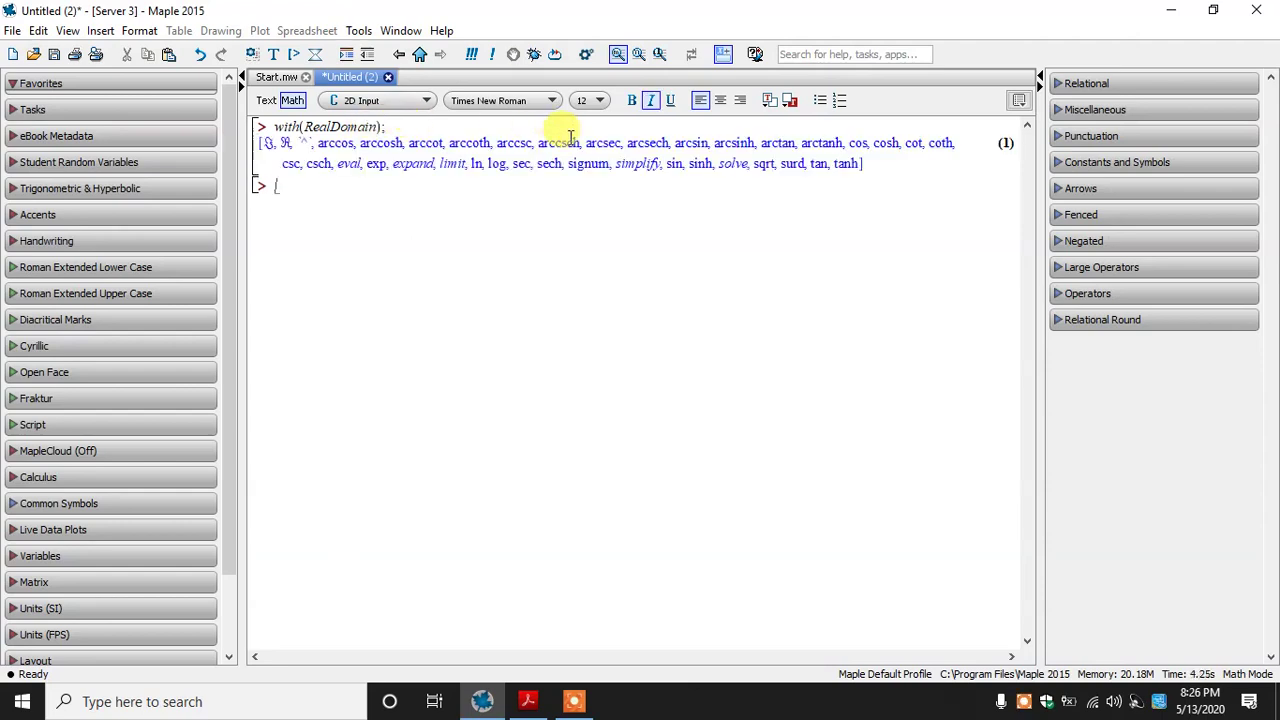
pyautogui.click(407, 130)
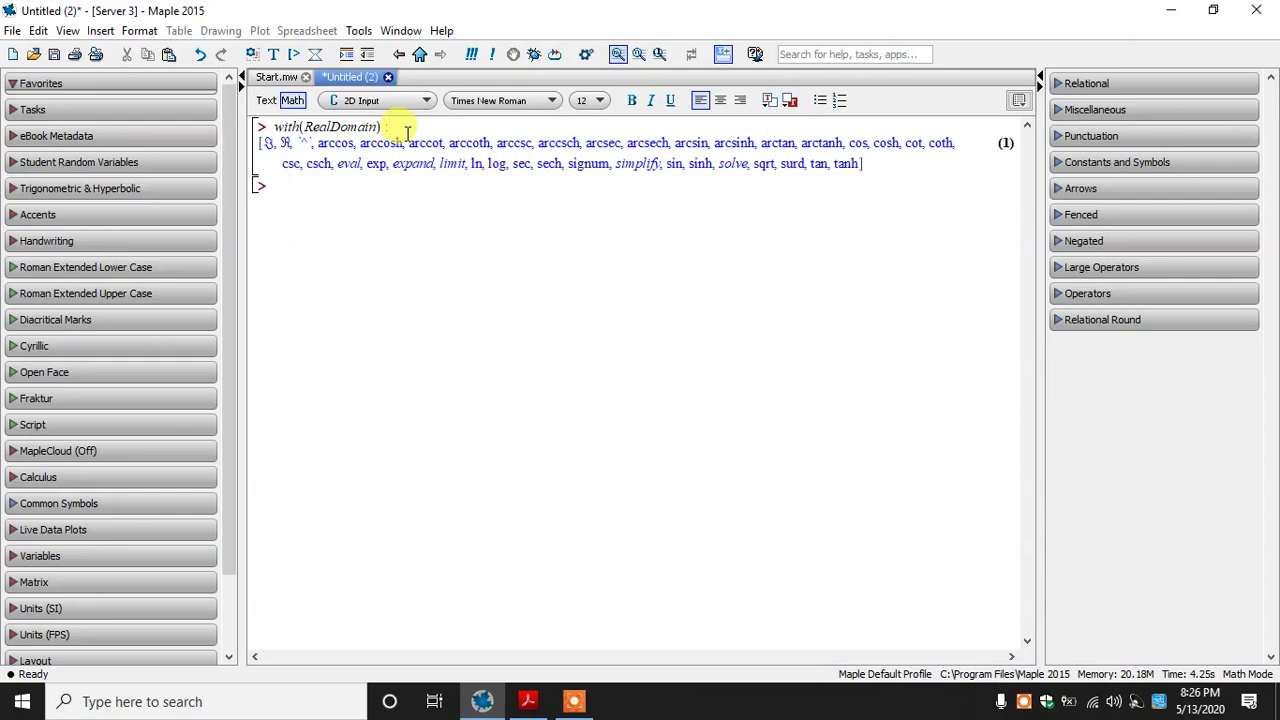
pyautogui.press('Return')
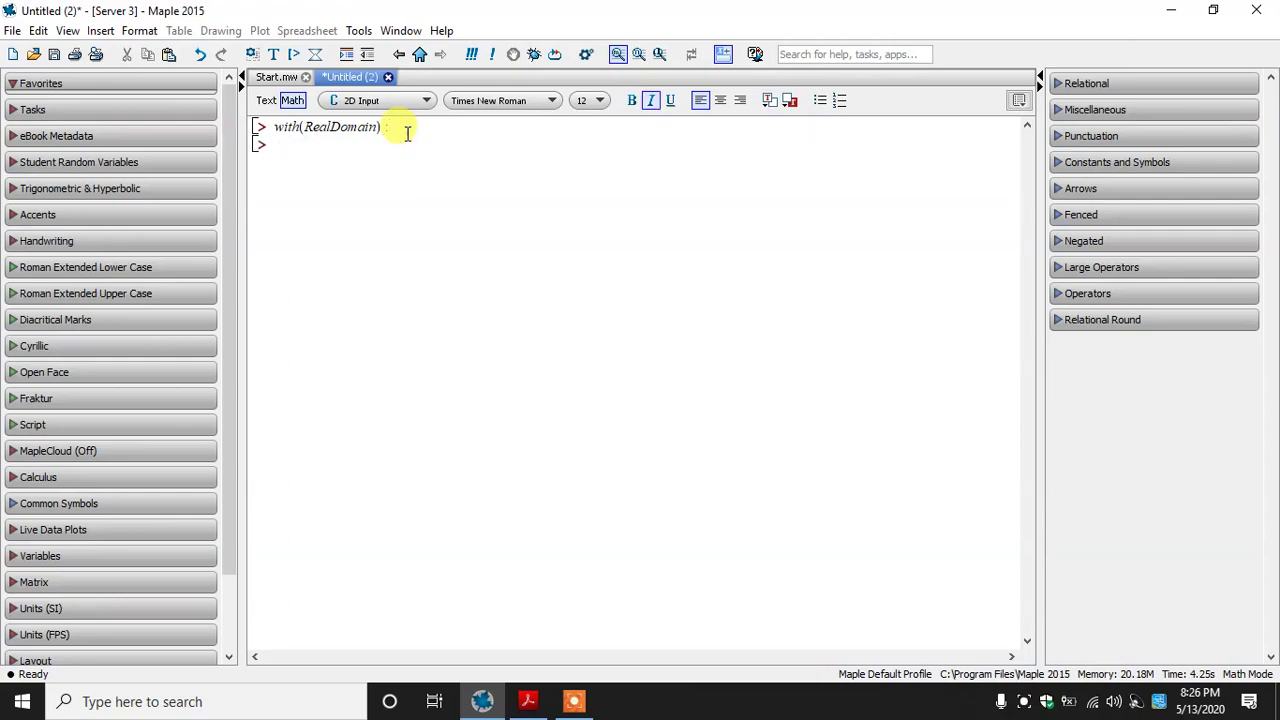
# Step: Check the redone y^(1/3) example in The MAPLE book.pdf, and define y:=(1+x)^3; in the Maple worksheet
pyautogui.click(528, 702)
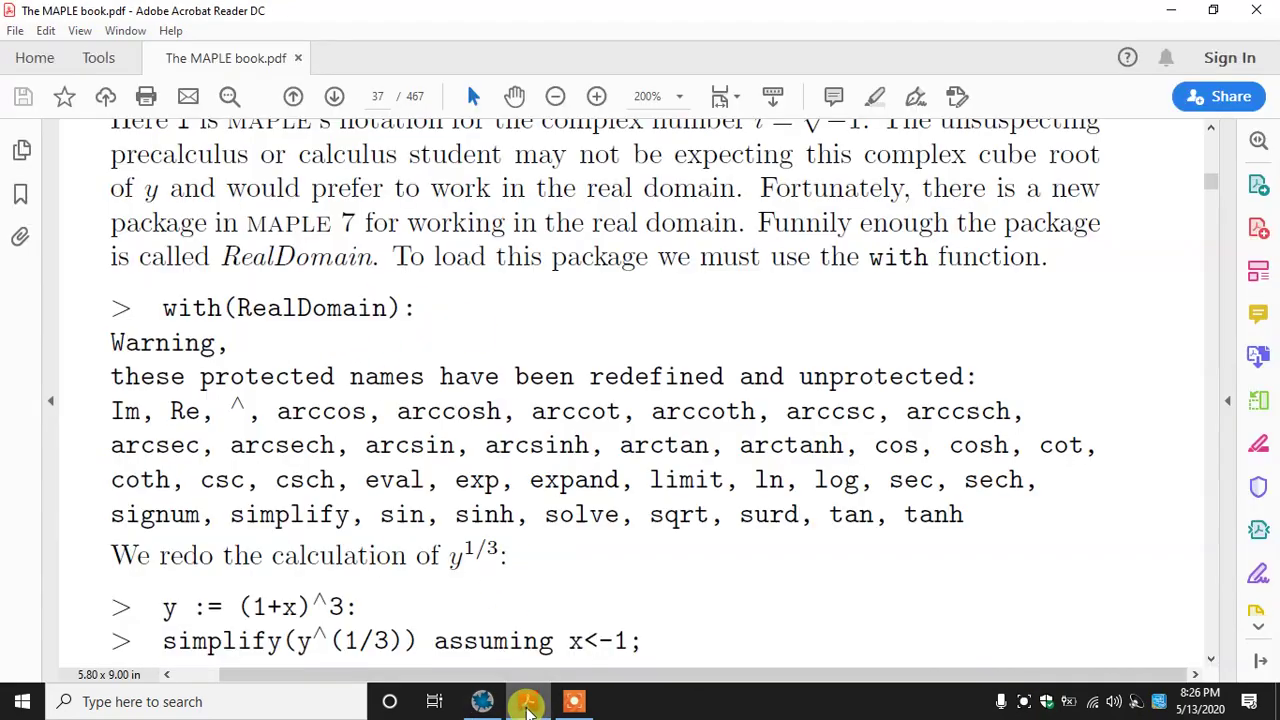
pyautogui.click(514, 96)
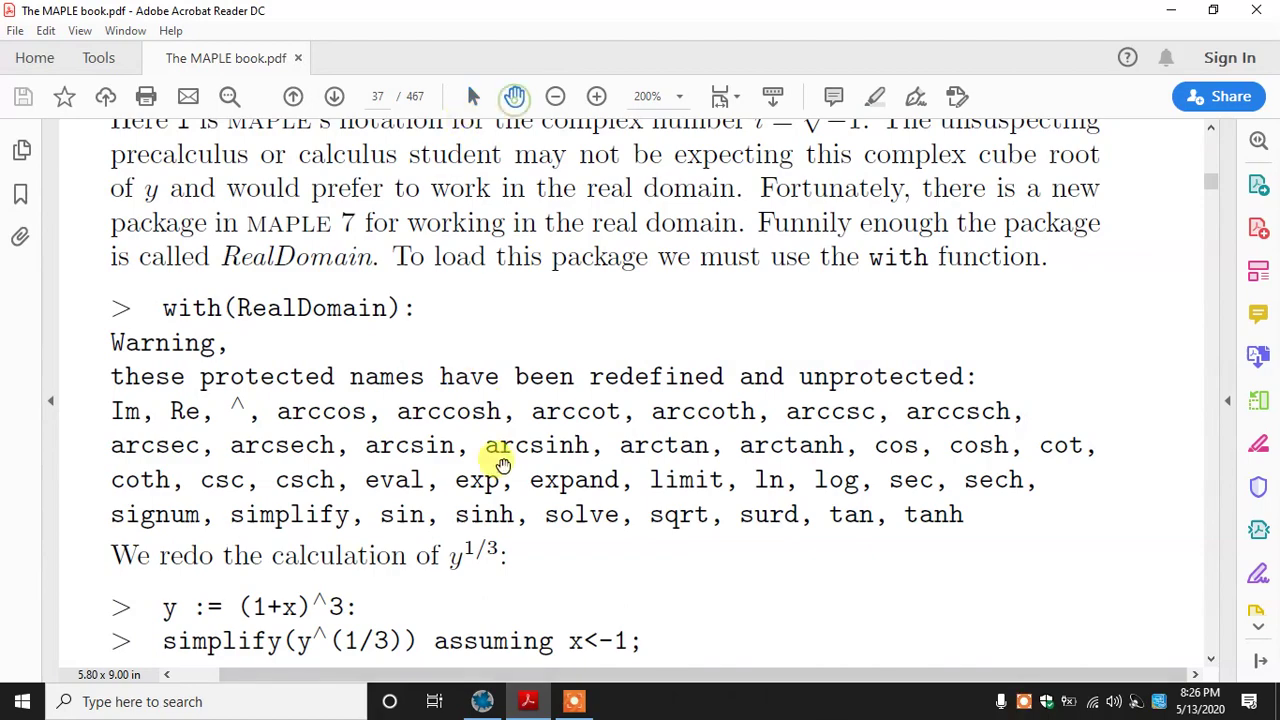
pyautogui.moveTo(502, 465); pyautogui.dragTo(409, 179)
pyautogui.click(482, 702)
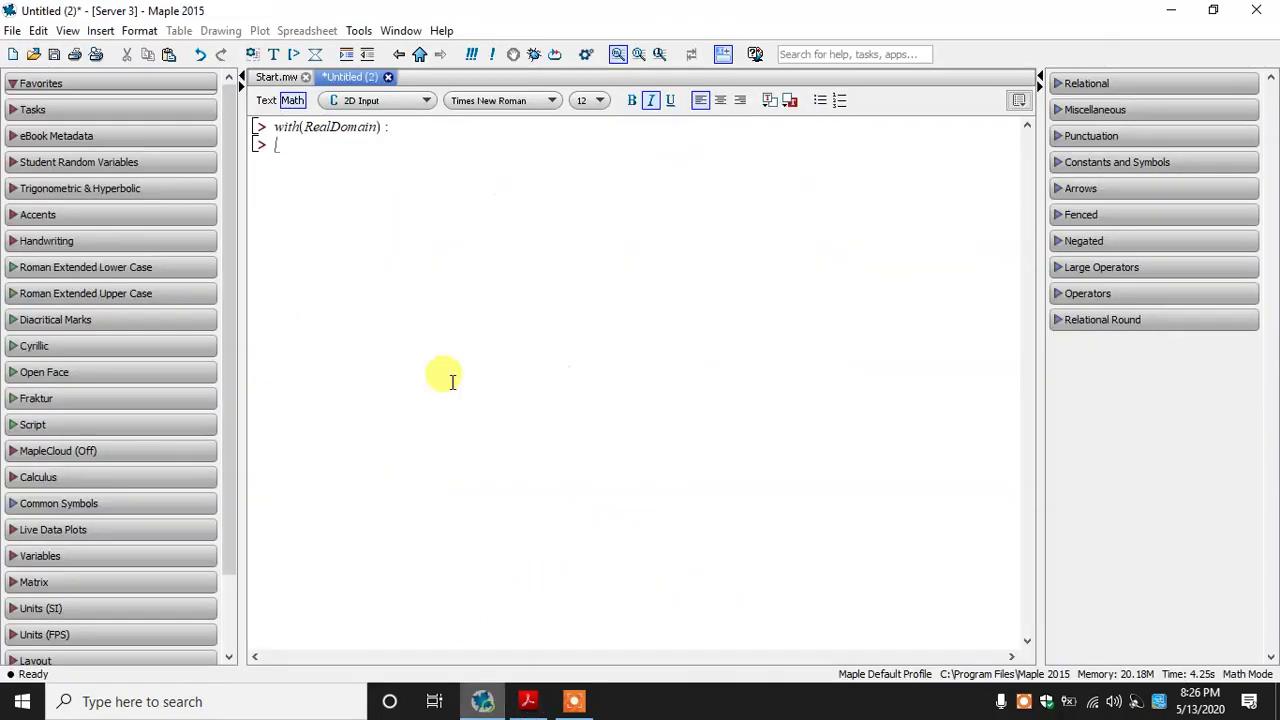
pyautogui.write('y:=(1+x)^3')
pyautogui.press('Right')
pyautogui.write(';')
pyautogui.press('Return')
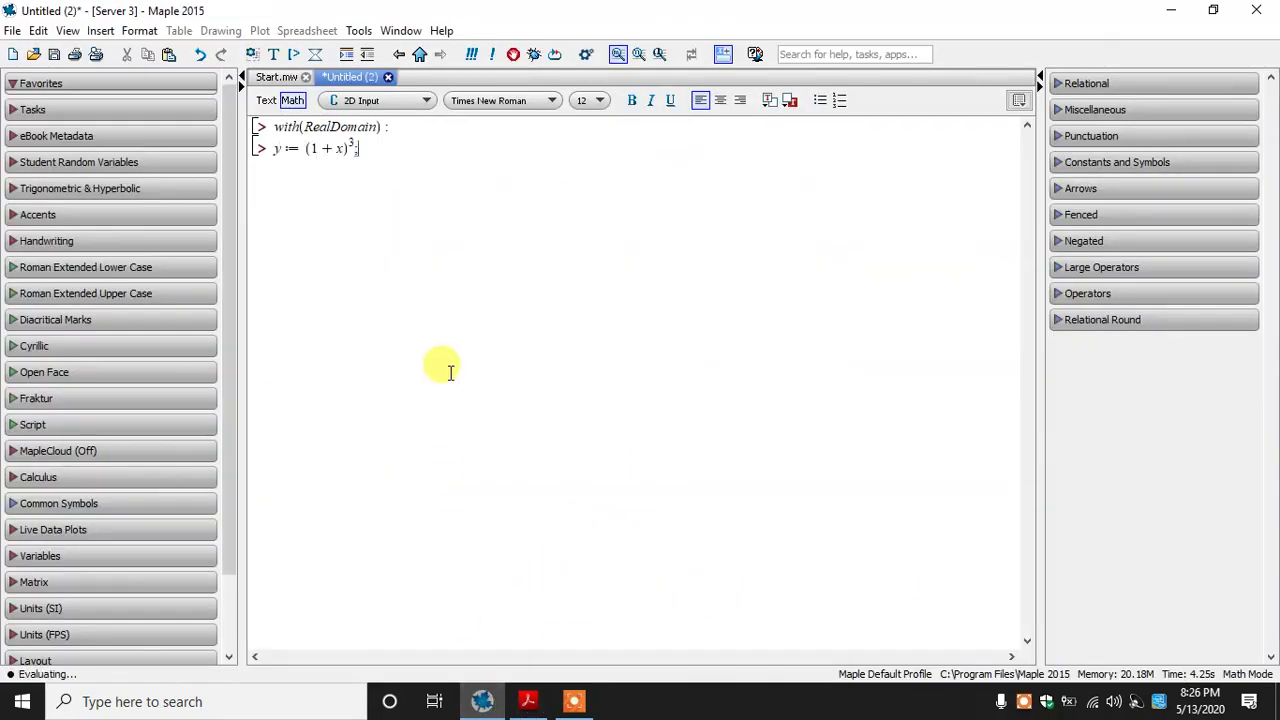
# Step: Copy the RealDomain example's simplify(y^(1/3)) assuming x<-1; from The MAPLE book.pdf and paste it at the empty Maple prompt
pyautogui.click(525, 702)
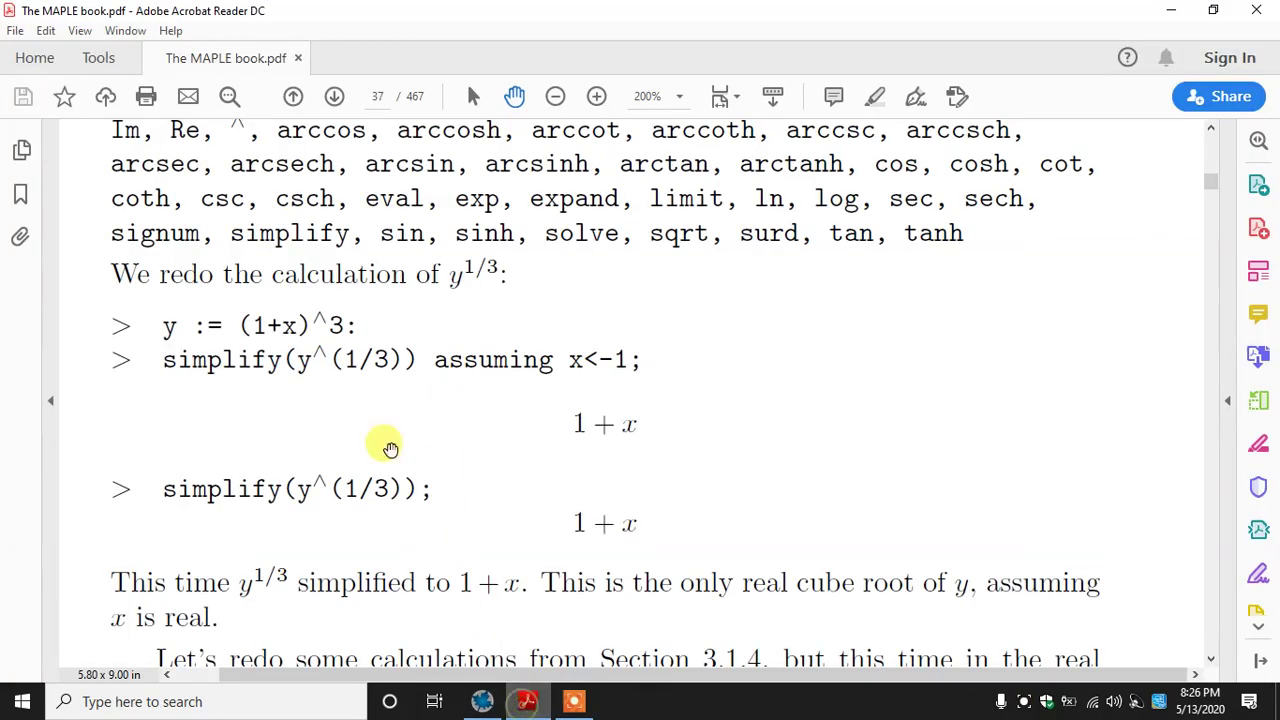
pyautogui.click(474, 95)
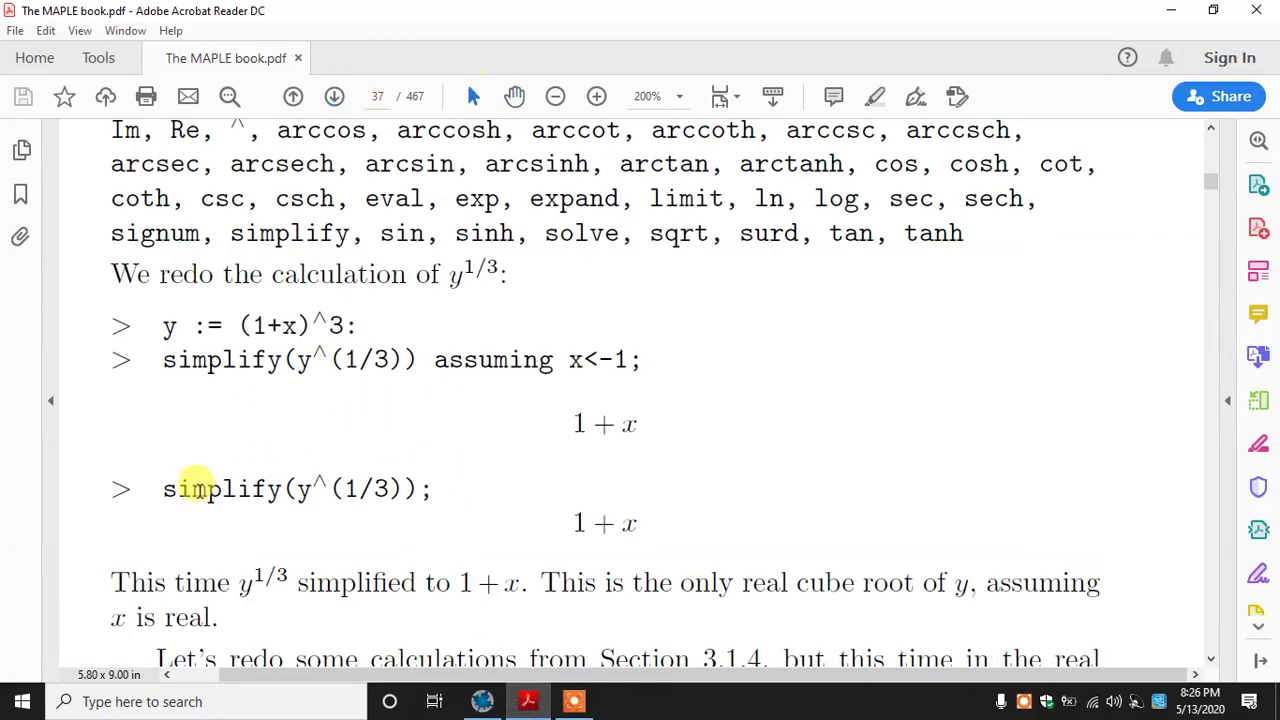
pyautogui.moveTo(165, 488); pyautogui.dragTo(435, 492)
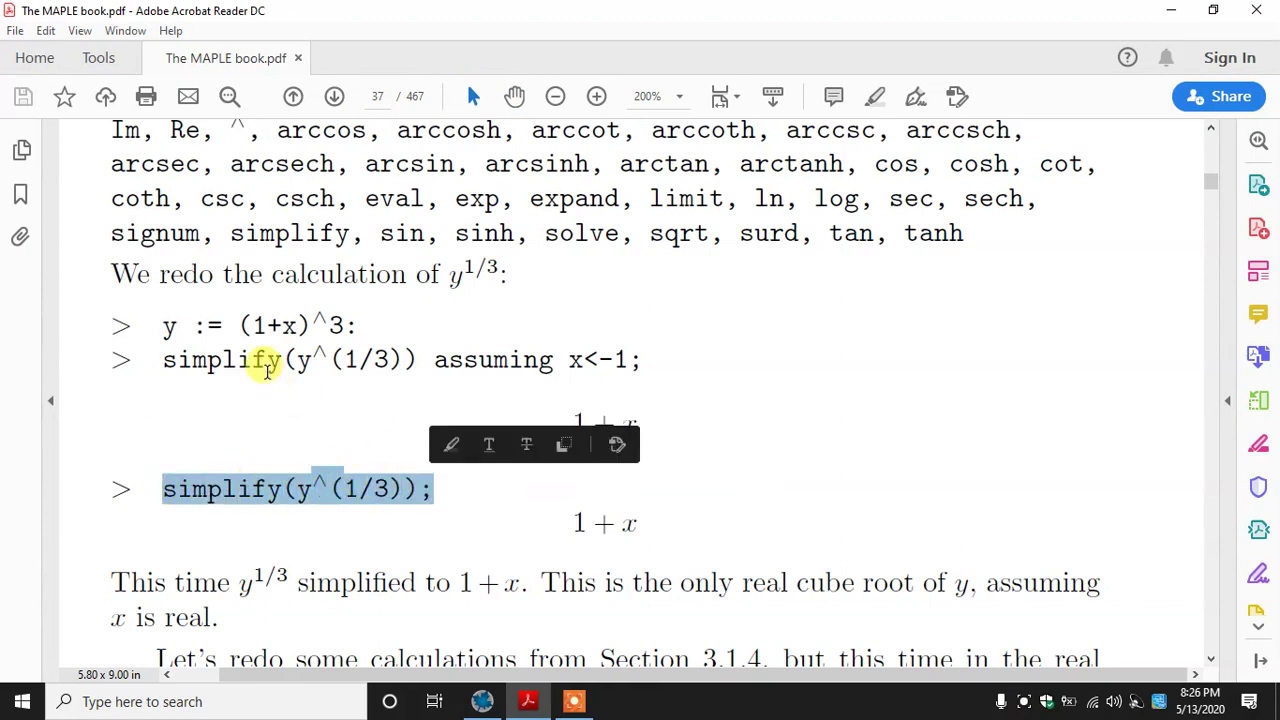
pyautogui.tripleClick(268, 371)
pyautogui.click(348, 371)
pyautogui.moveTo(133, 368); pyautogui.dragTo(640, 370)
pyautogui.hotkey('ctrl', 'c')
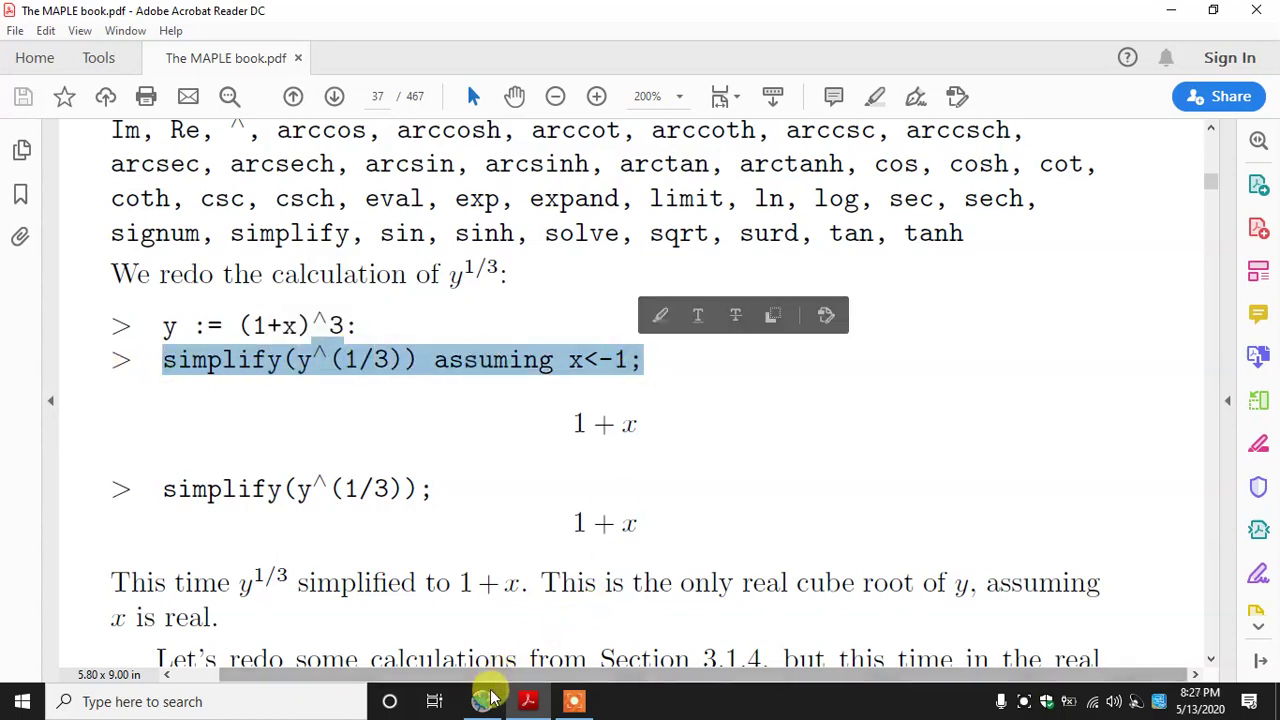
pyautogui.click(568, 703)
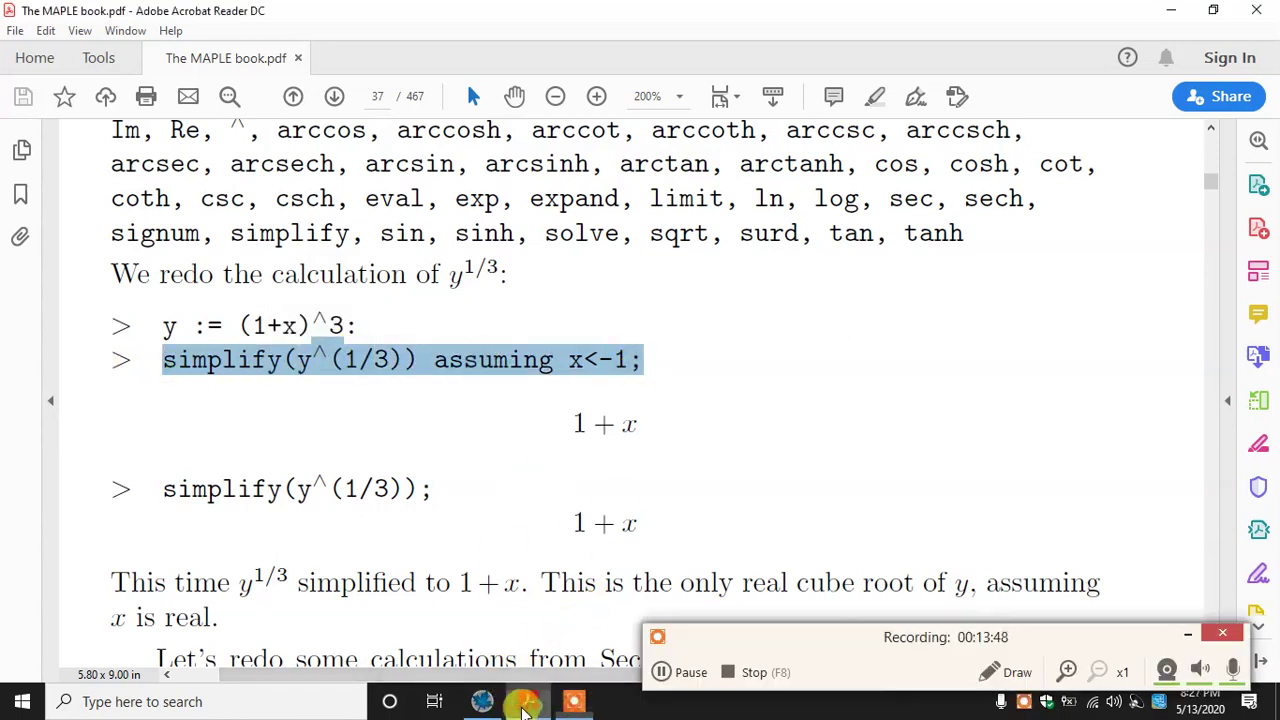
pyautogui.click(482, 701)
pyautogui.click(1187, 634)
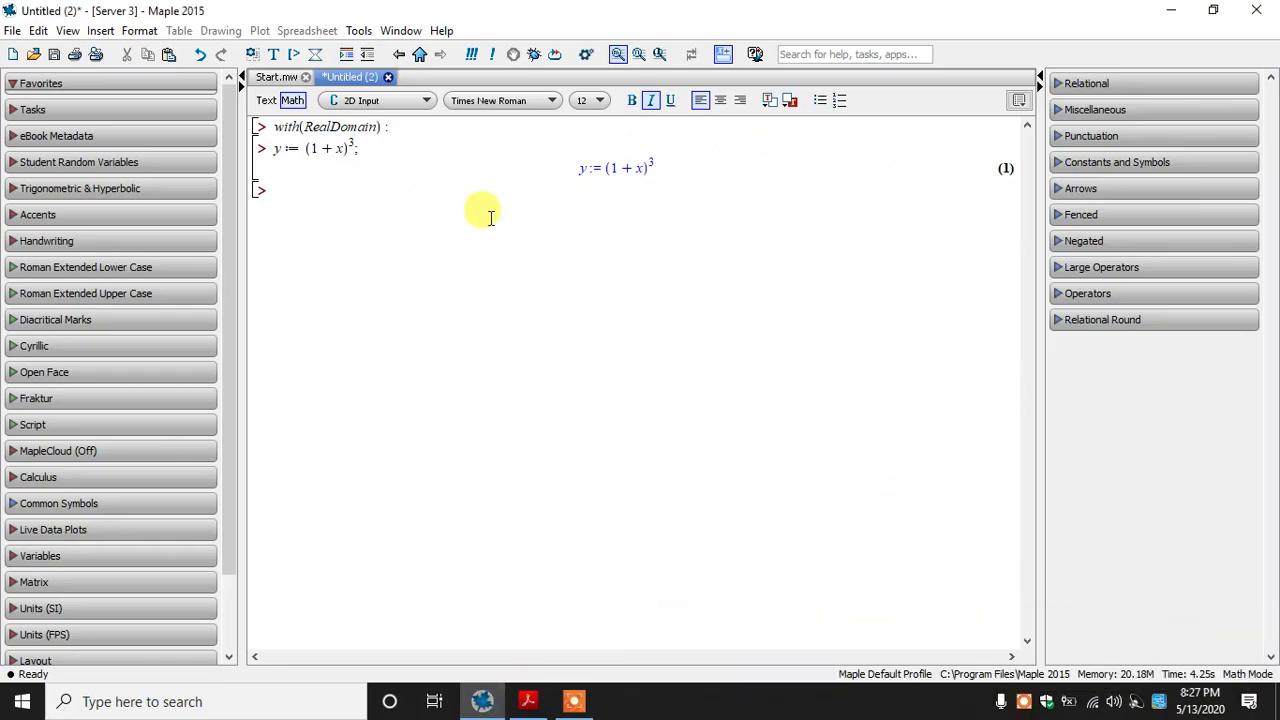
pyautogui.hotkey('ctrl', 'v')
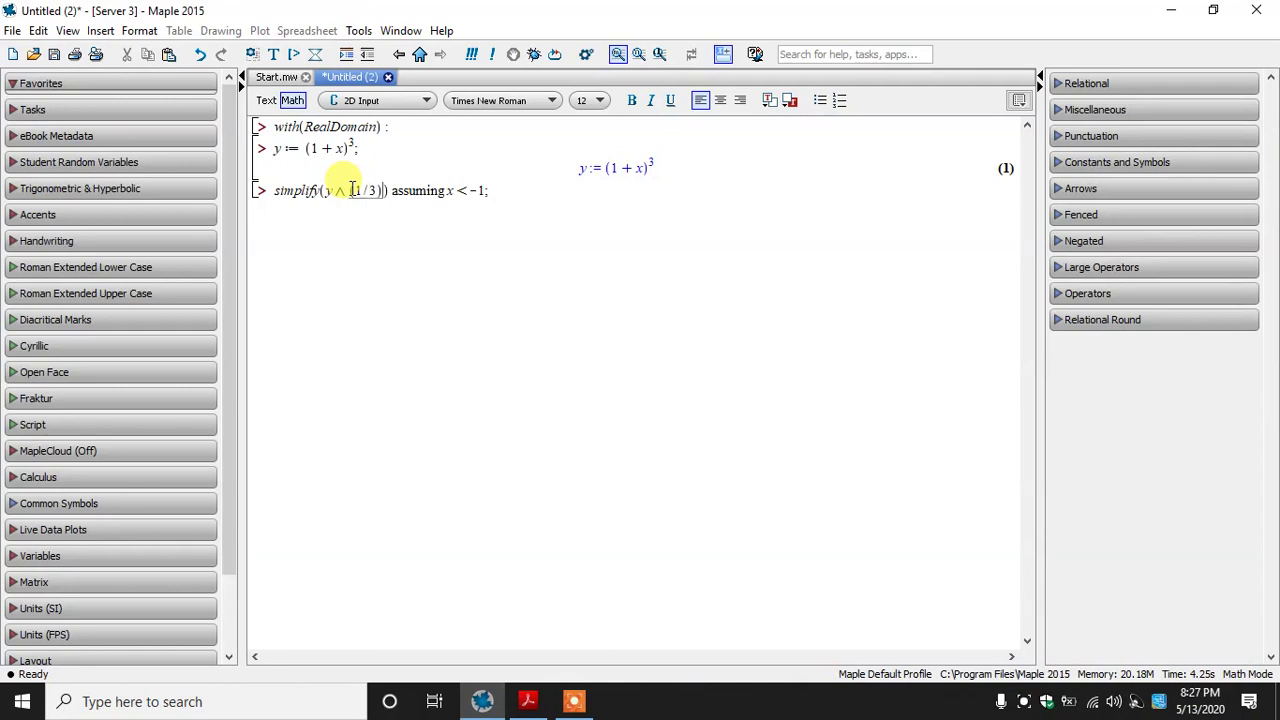
# Step: Replace the pasted ∧(1/3) with a true exponent 1/3 on y and execute the simplify command
pyautogui.press('BackSpace')
pyautogui.press('BackSpace')
pyautogui.press('BackSpace')
pyautogui.press('BackSpace')
pyautogui.press('BackSpace')
pyautogui.press('BackSpace')
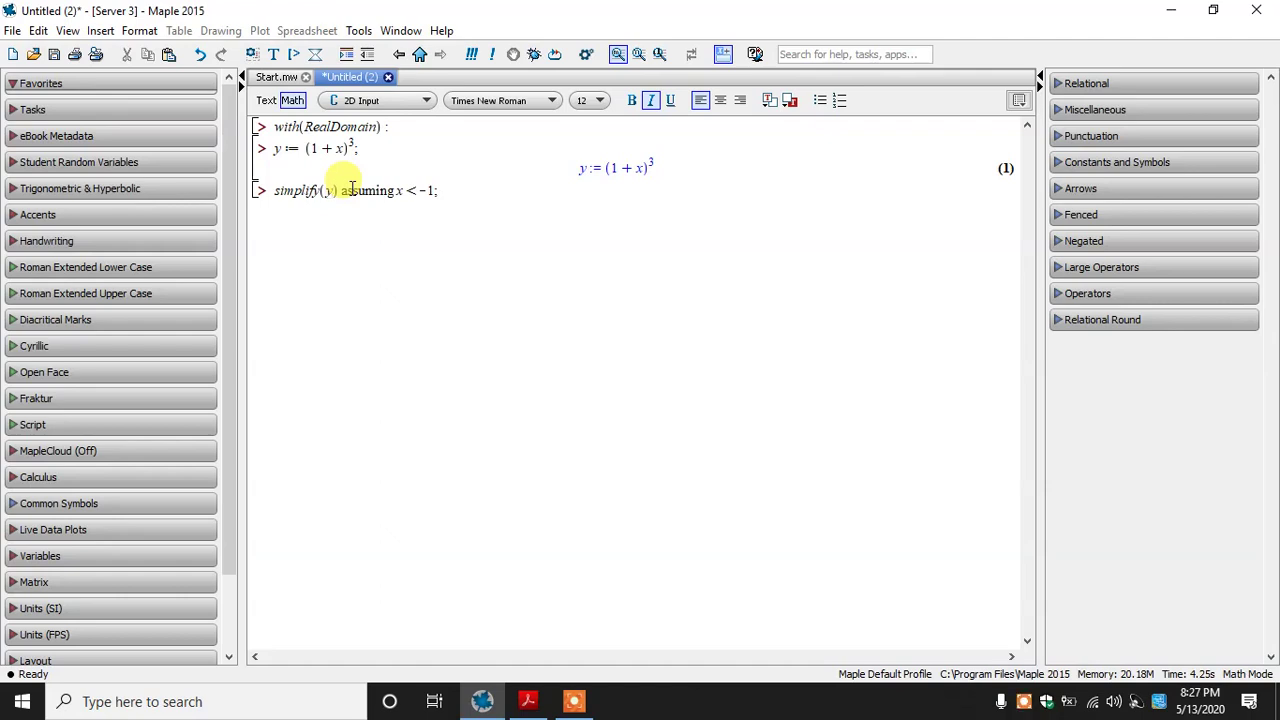
pyautogui.write('^(1/3')
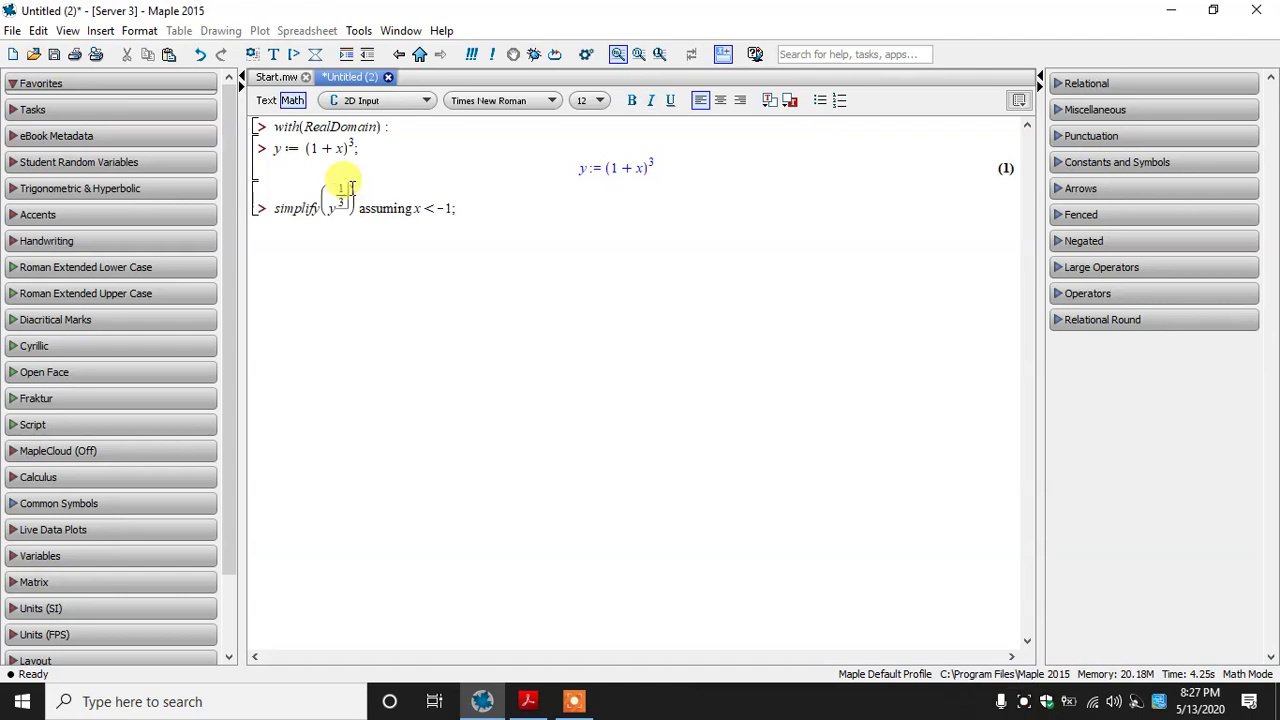
pyautogui.press('Return')
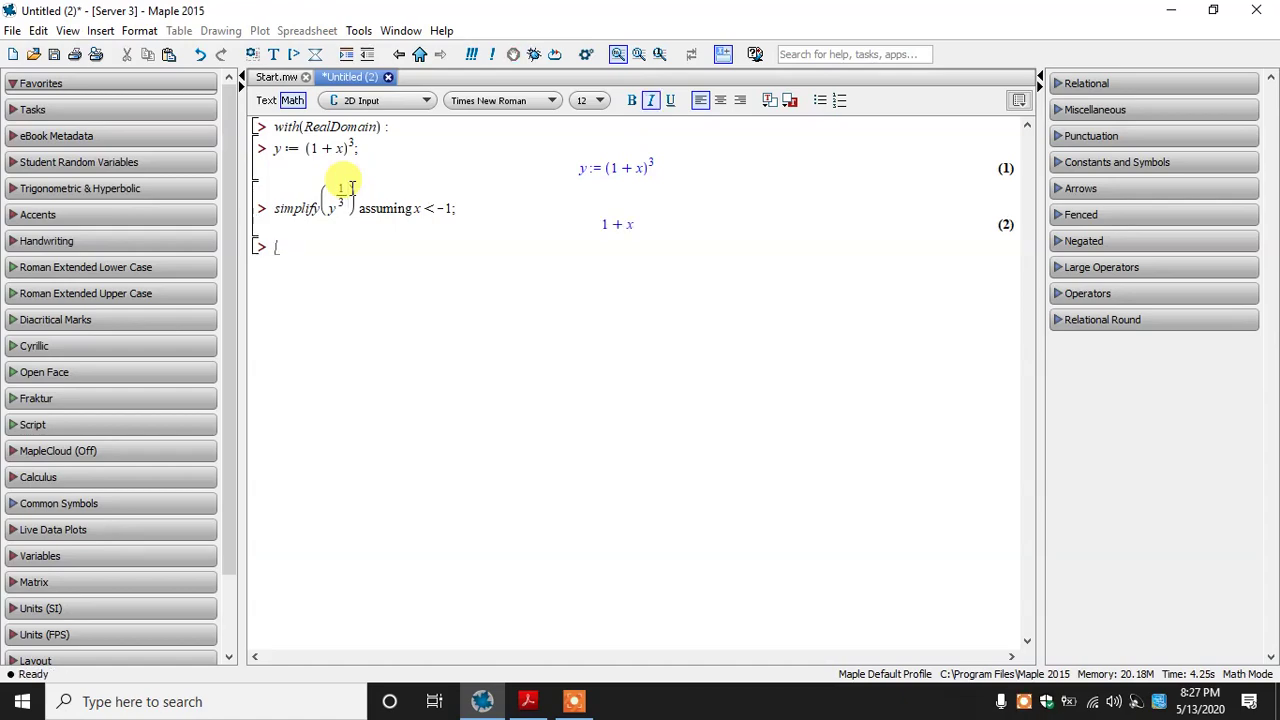
# Step: Return to The MAPLE book.pdf and review the earlier simplify example at the end of PDF page 36
pyautogui.click(528, 701)
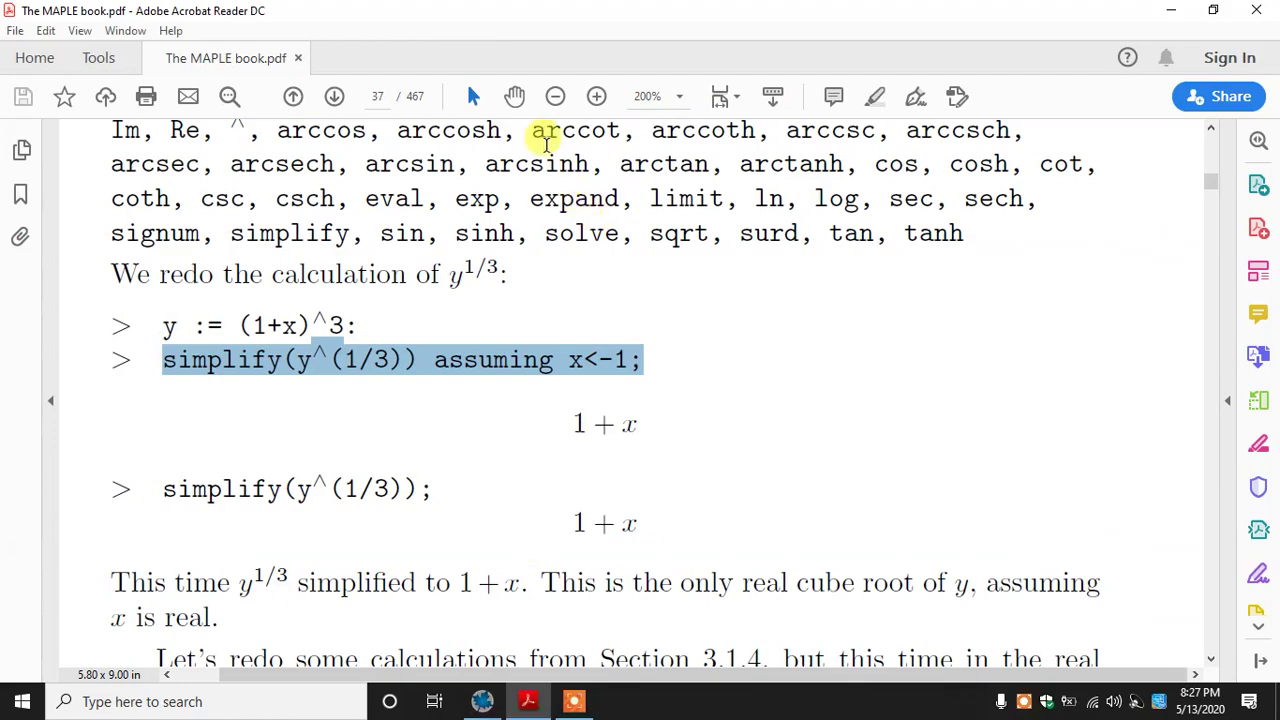
pyautogui.scroll(-1, 530, 210)
pyautogui.scroll(10, 551, 263)
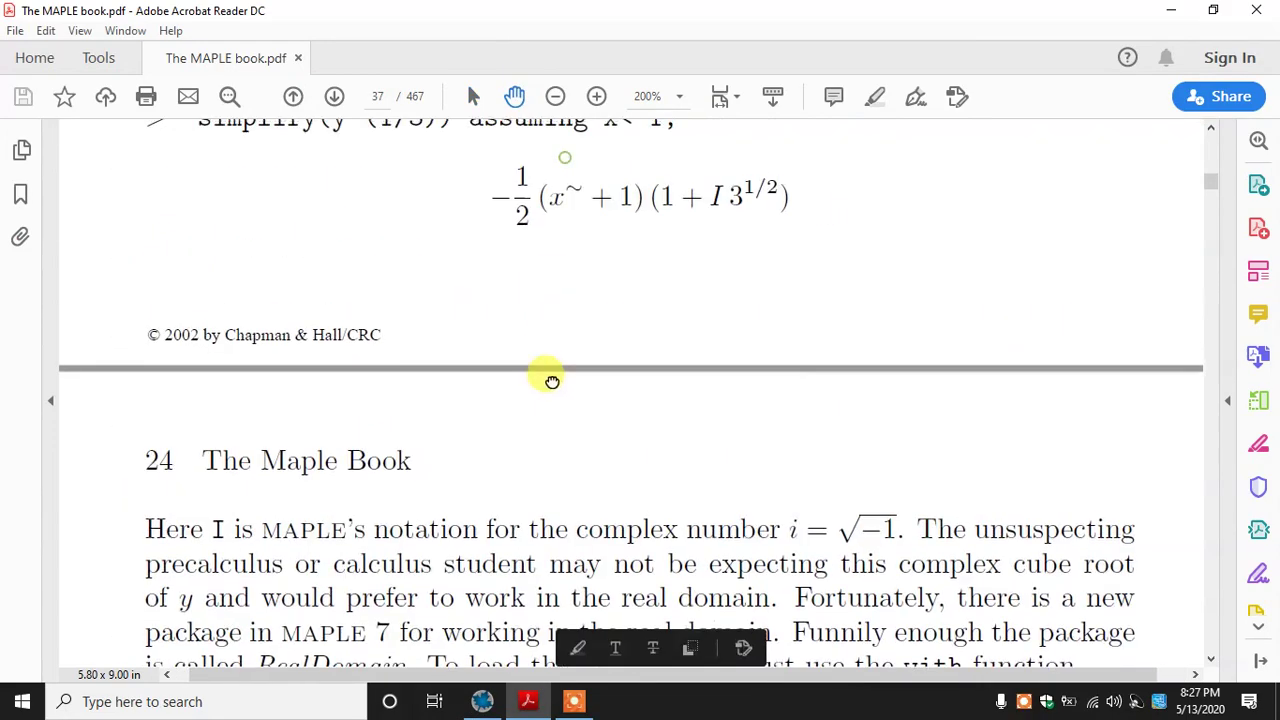
pyautogui.scroll(3, 551, 381)
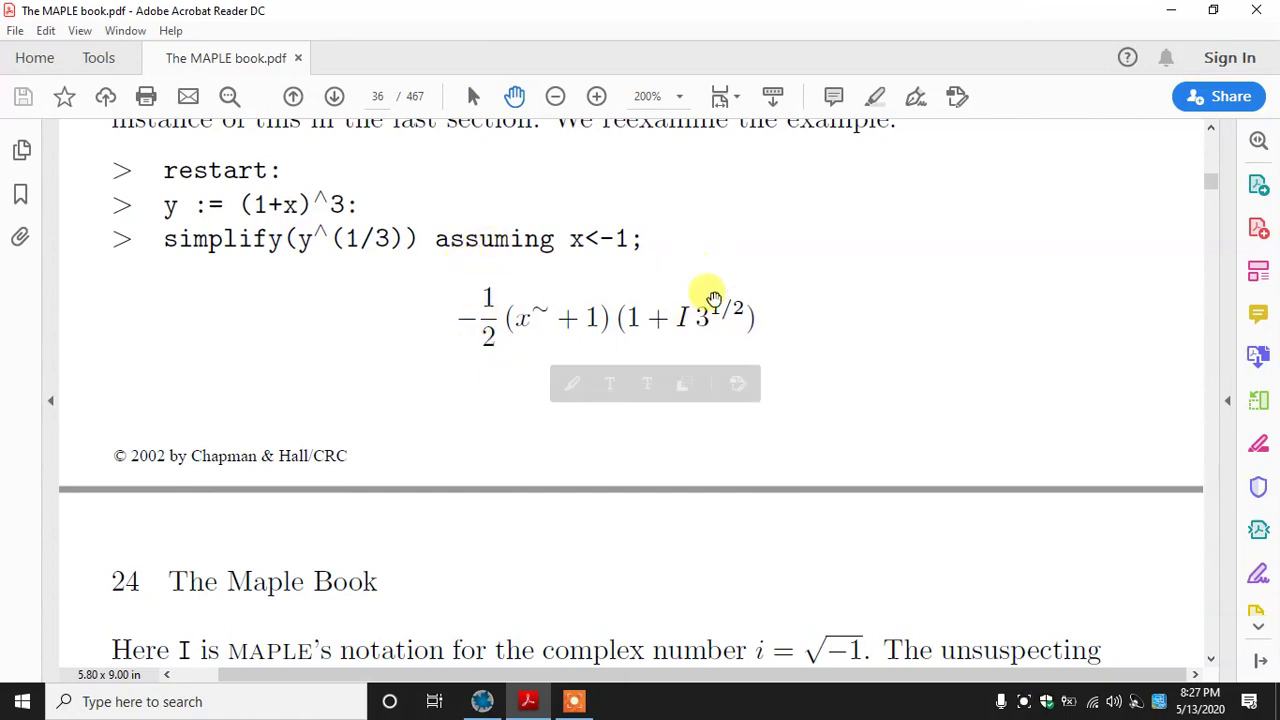
# Step: Read on in The MAPLE book.pdf through the redone y^(1/3) calculation and the RealDomain versions of the Section 3.1.4 examples on PDF page 37
pyautogui.scroll(-2, 470, 360)
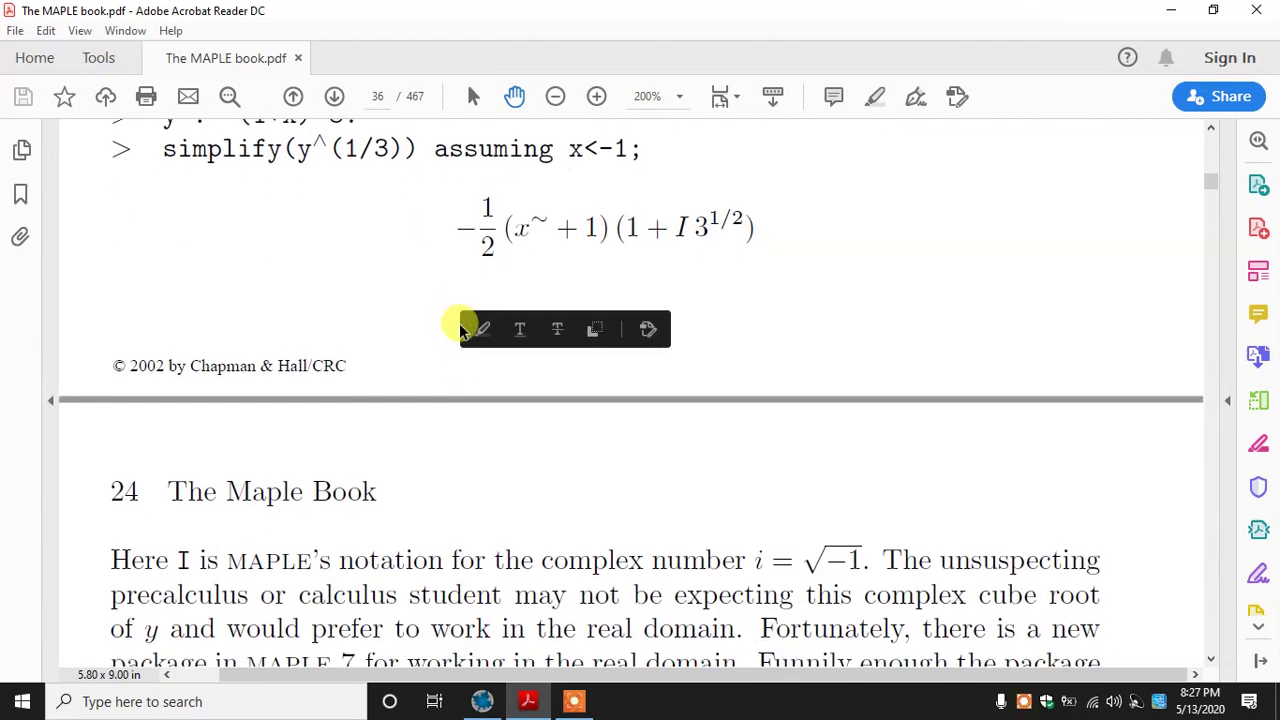
pyautogui.scroll(-15, 459, 323)
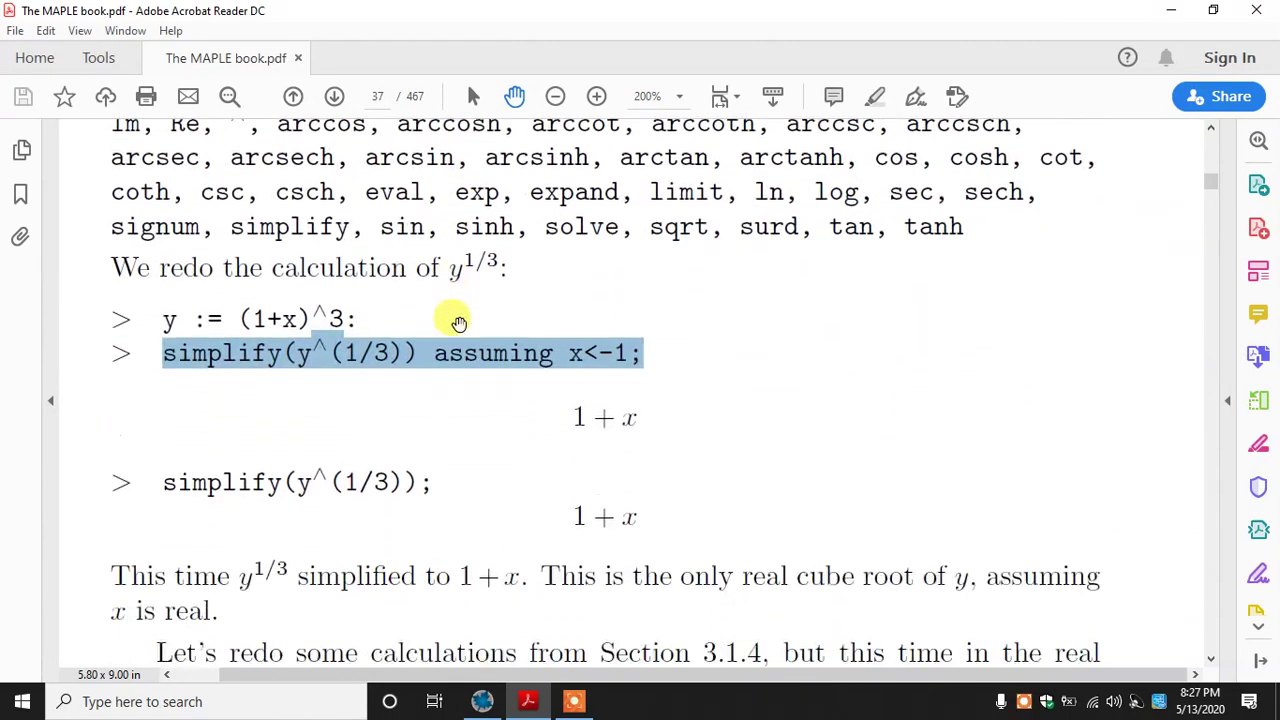
pyautogui.scroll(-6, 459, 323)
pyautogui.scroll(2, 459, 323)
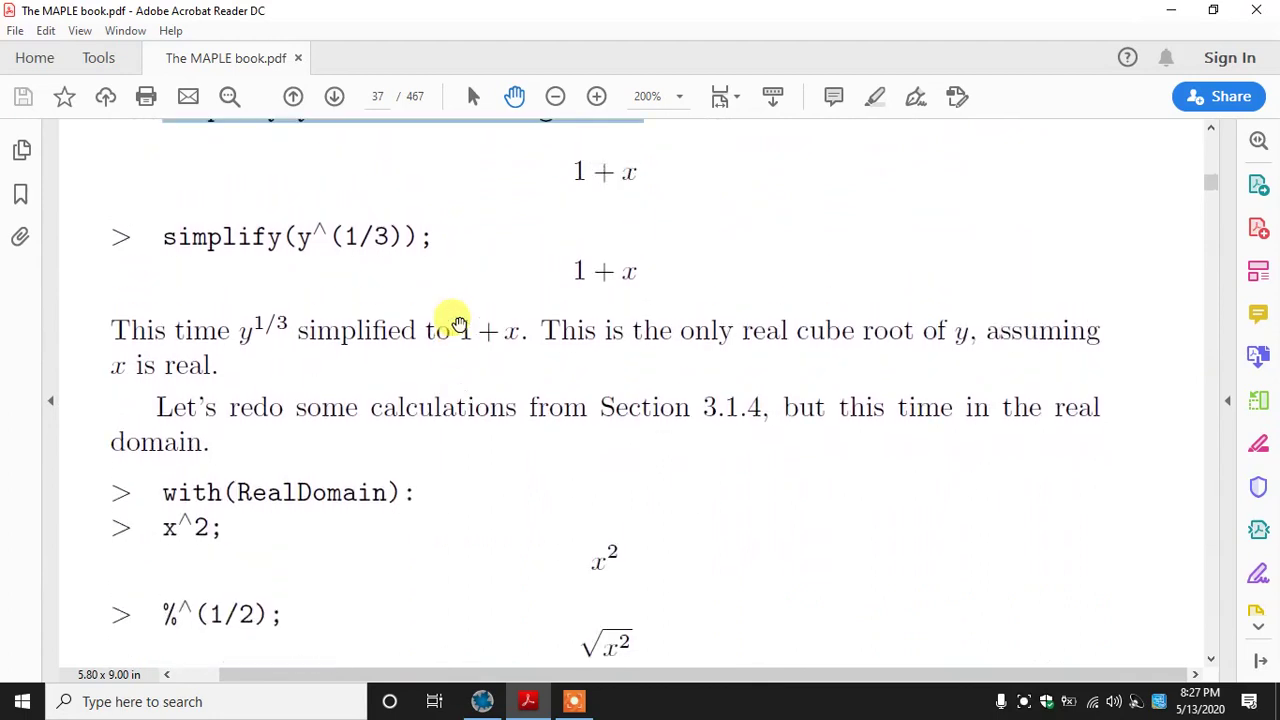
pyautogui.scroll(-3, 689, 463)
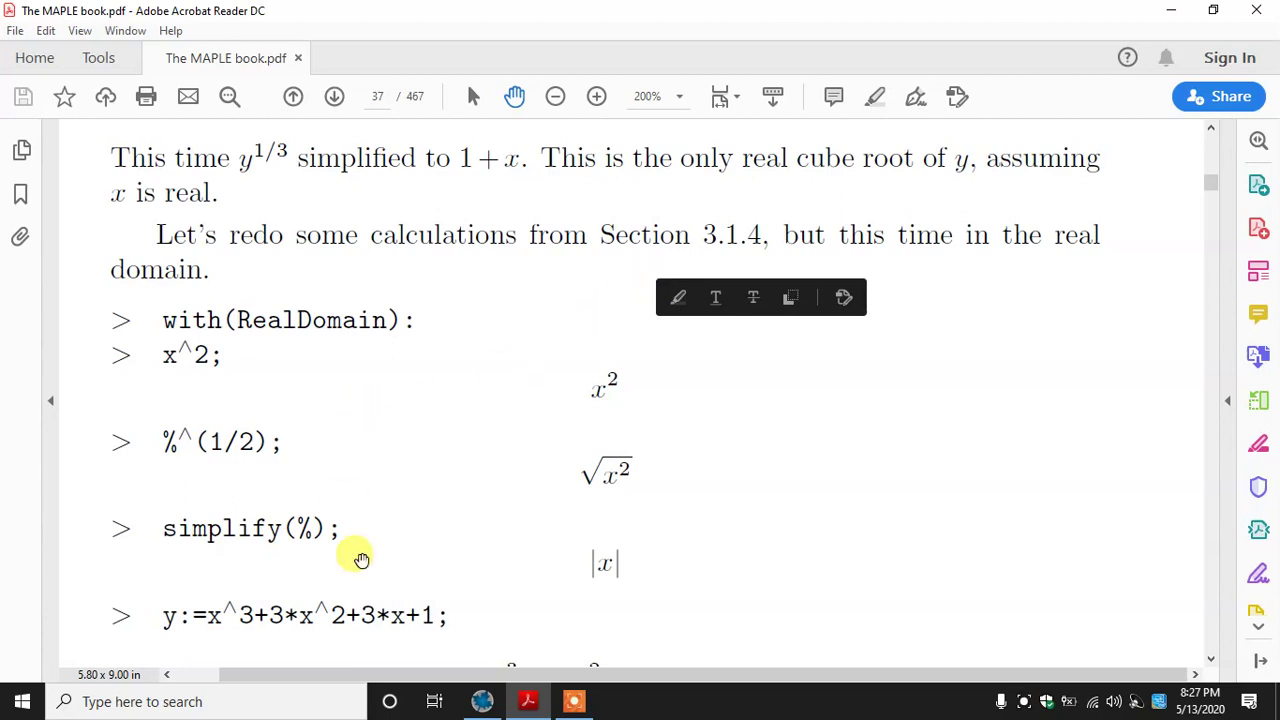
pyautogui.scroll(-5, 354, 557)
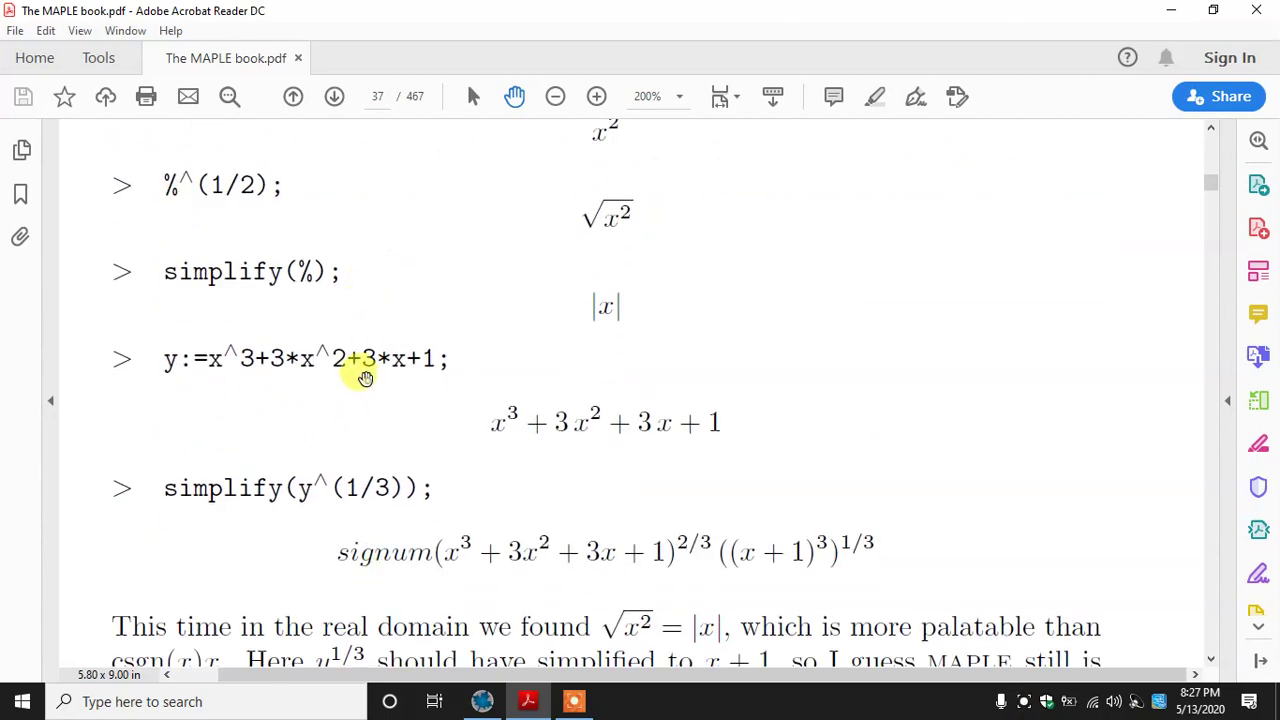
pyautogui.scroll(3, 340, 354)
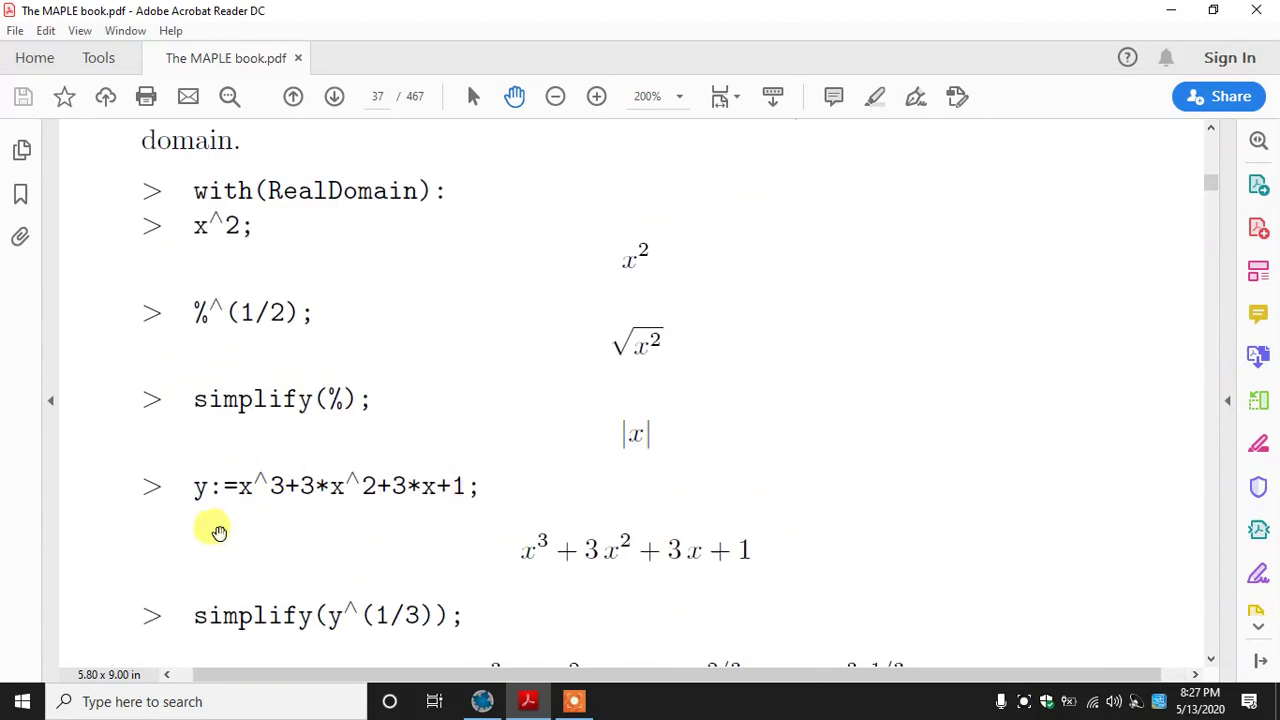
pyautogui.scroll(-3, 574, 540)
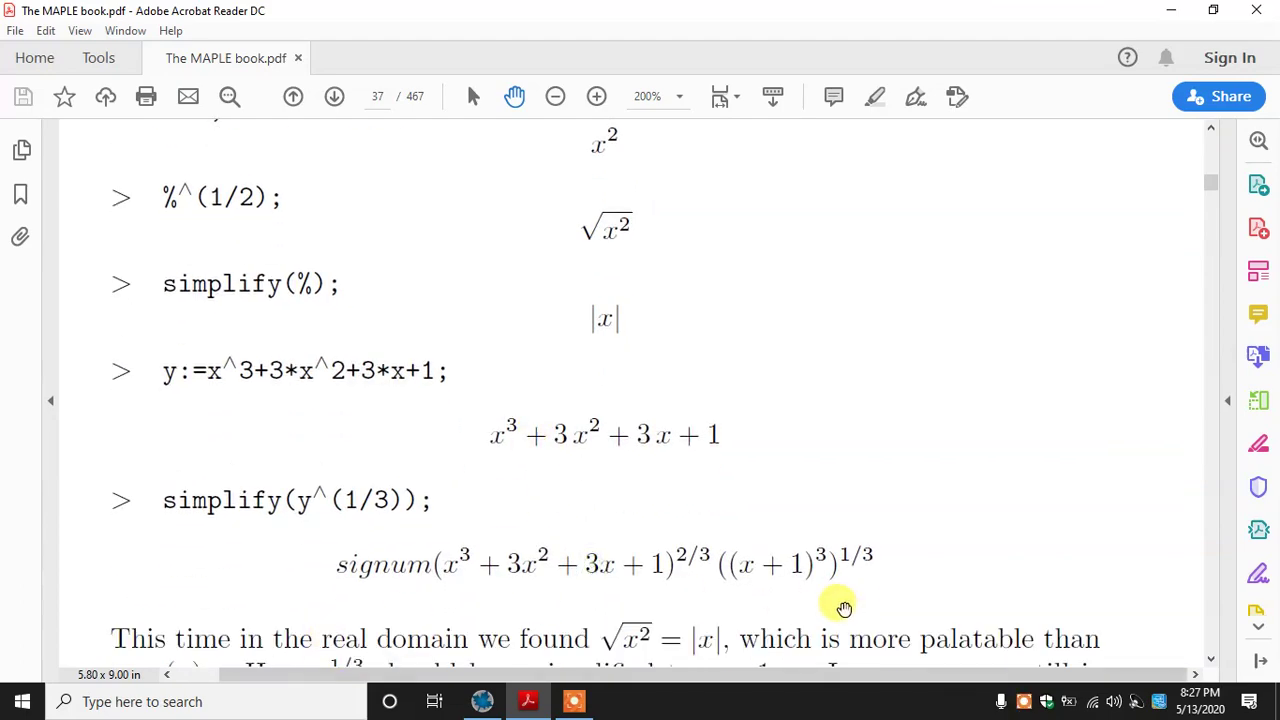
pyautogui.moveTo(843, 607); pyautogui.dragTo(783, 543)
pyautogui.moveTo(715, 222); pyautogui.dragTo(737, 405)
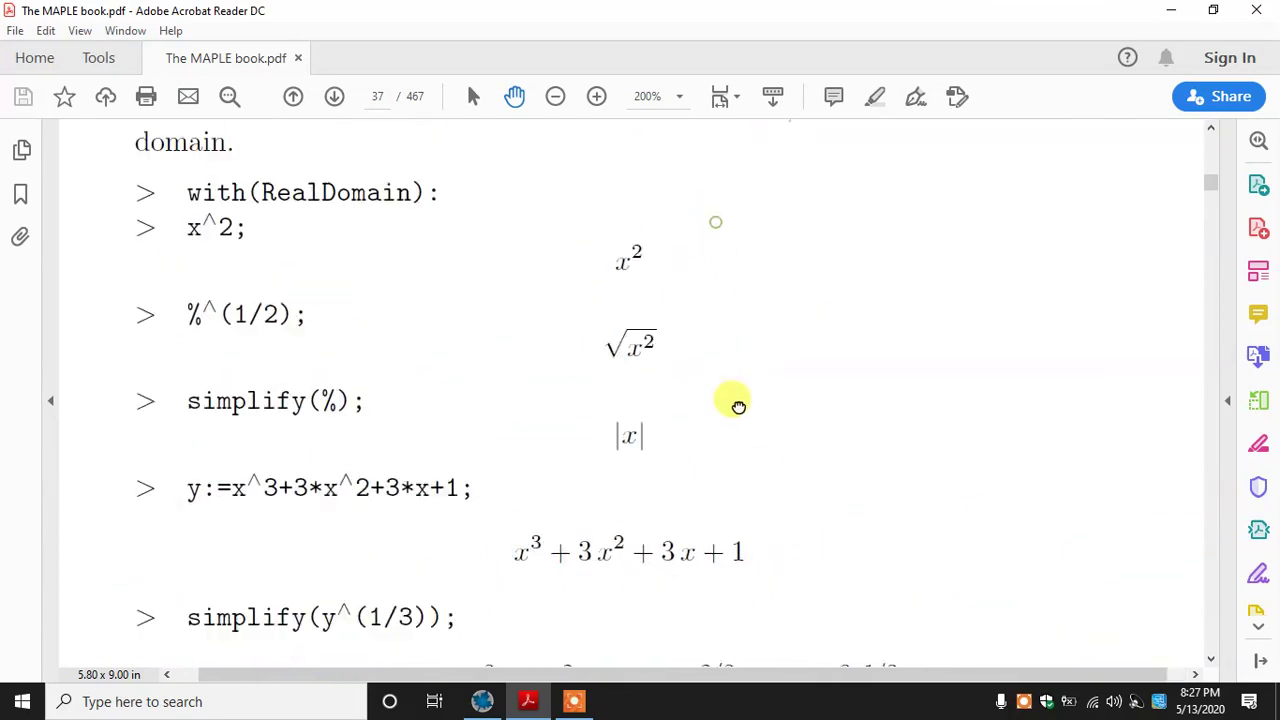
pyautogui.scroll(-4, 740, 380)
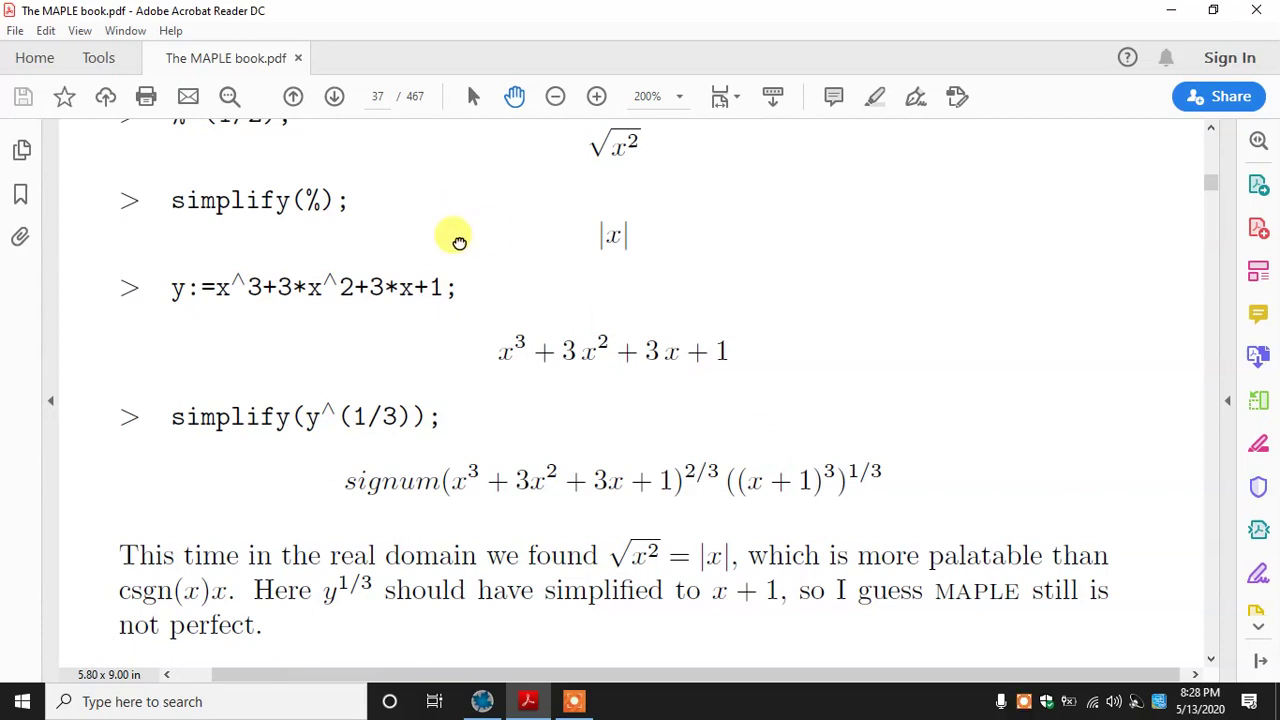
pyautogui.scroll(3, 251, 306)
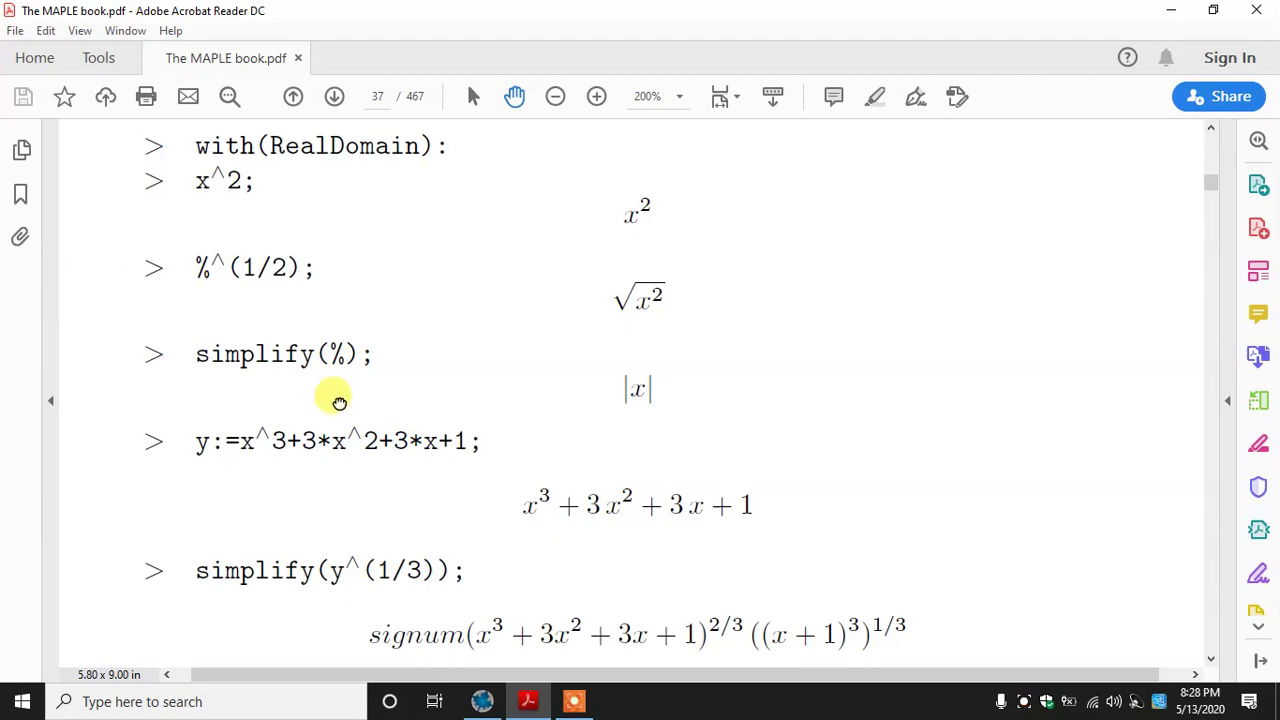
# Step: Go to the sqrt(-1) example on PDF page 38 of the book, and execute restart: in the Maple worksheet
pyautogui.moveTo(339, 401); pyautogui.dragTo(325, 150)
pyautogui.moveTo(420, 374); pyautogui.dragTo(395, 175)
pyautogui.moveTo(465, 398); pyautogui.dragTo(434, 180)
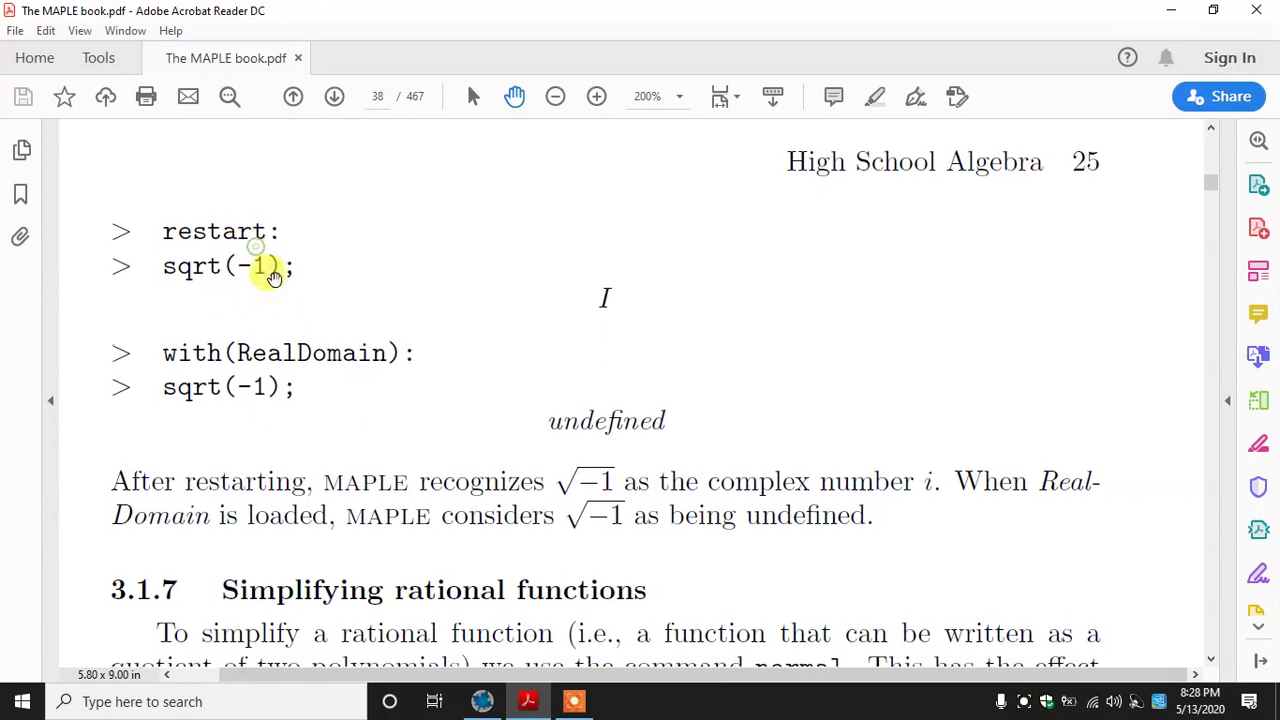
pyautogui.click(482, 701)
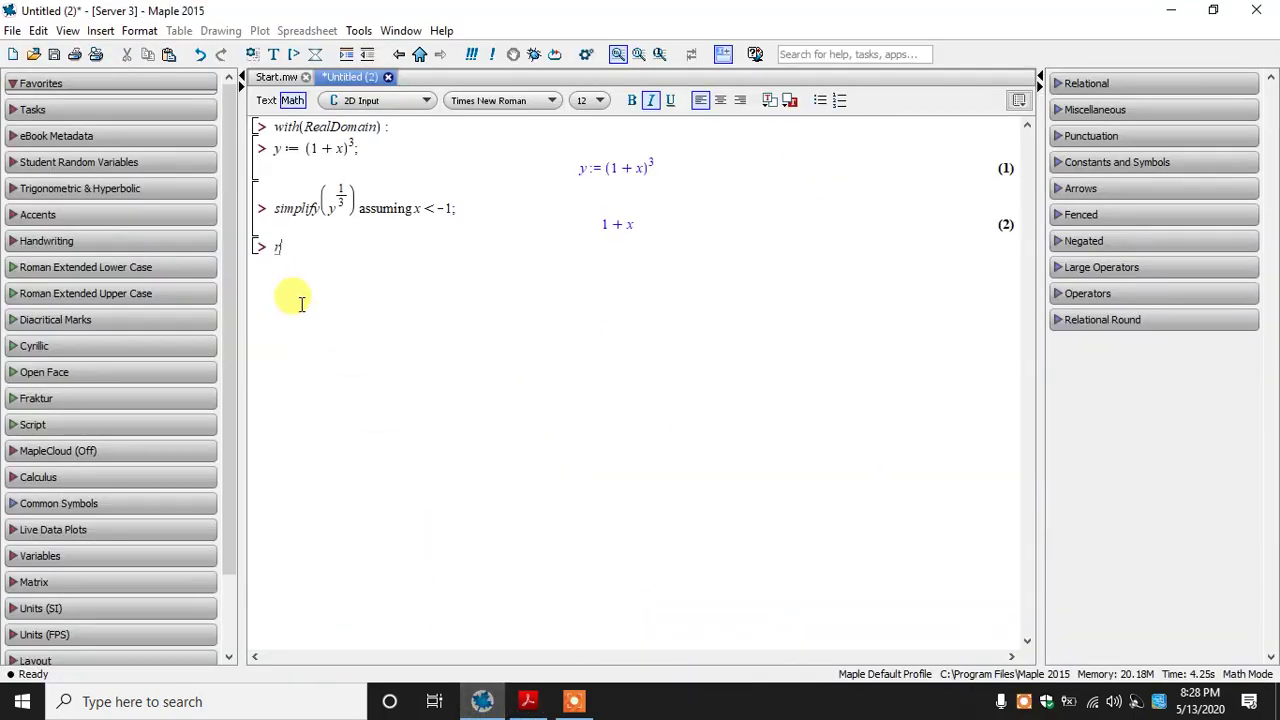
pyautogui.write('tart :')
pyautogui.press('Return')
# Step: Check the sqrt(-1) example in The MAPLE book.pdf, and execute sqrt(-1); in the Maple worksheet
pyautogui.click(528, 701)
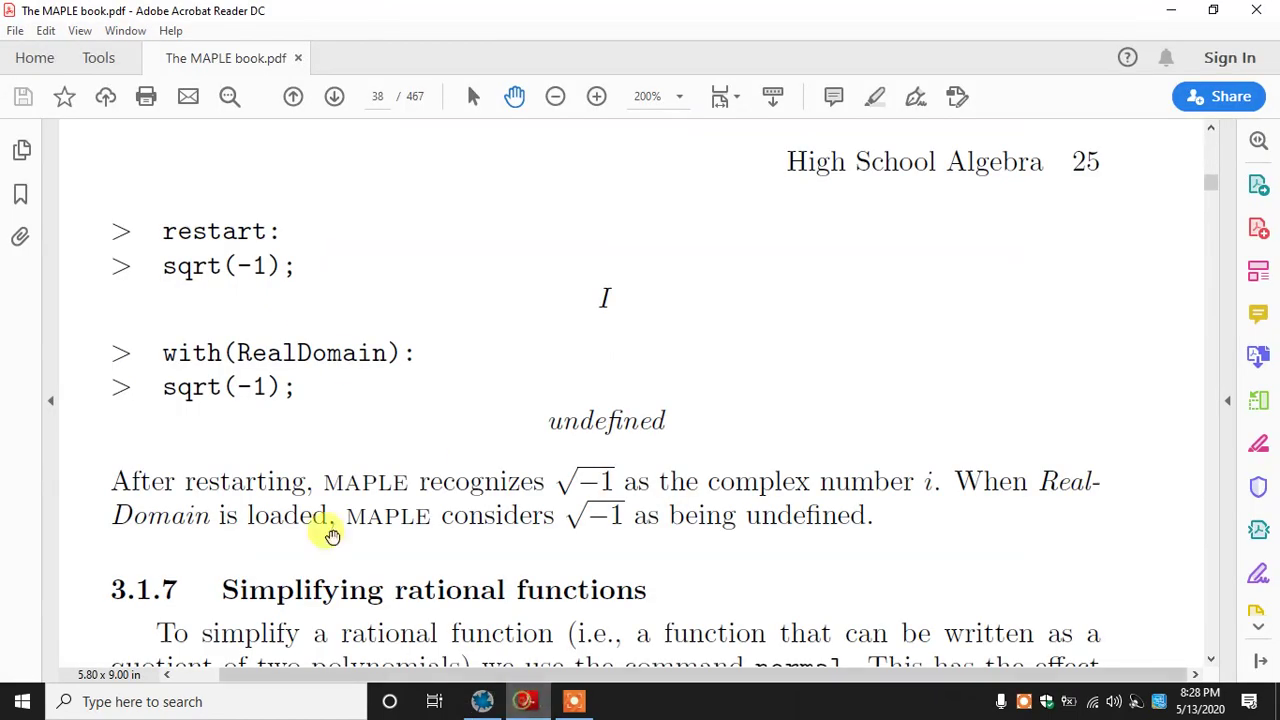
pyautogui.hotkey('alt', 'Tab')
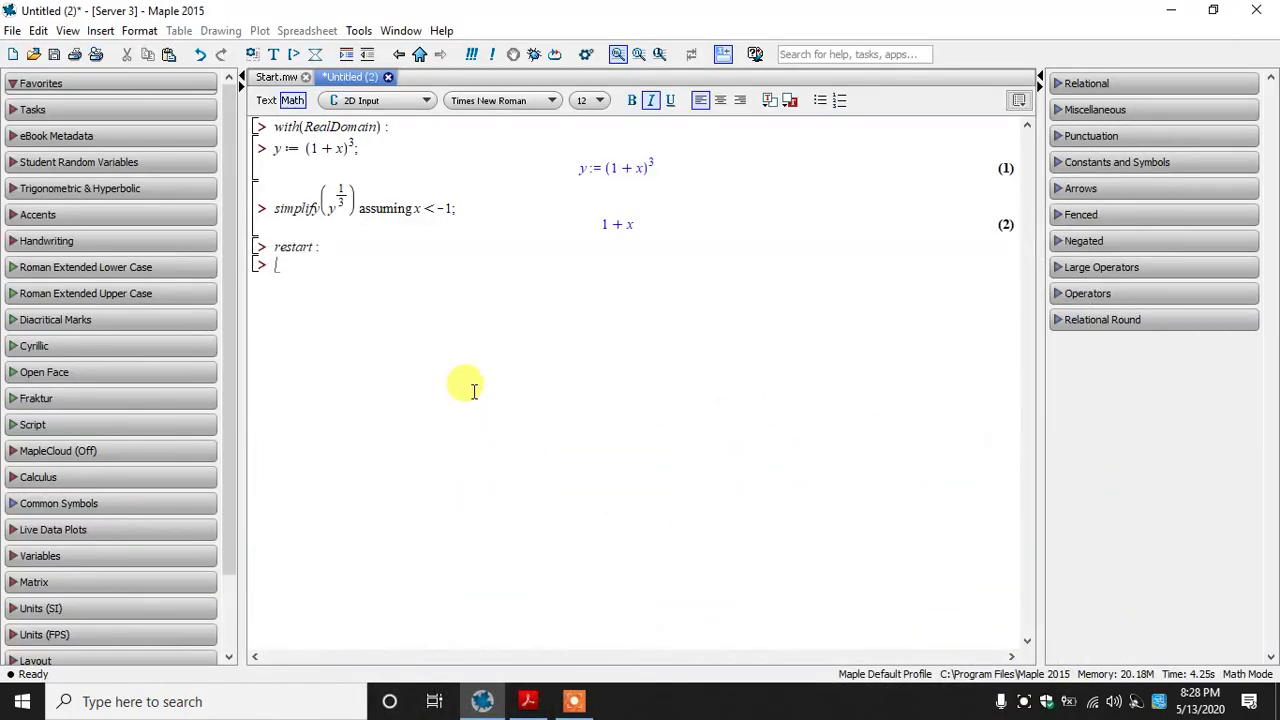
pyautogui.write('sqrt(-1);')
pyautogui.press('Return')
# Step: Load the RealDomain package using with(RealDomain): and evaluate sqrt(-1); again in the real domain
pyautogui.write('with(')
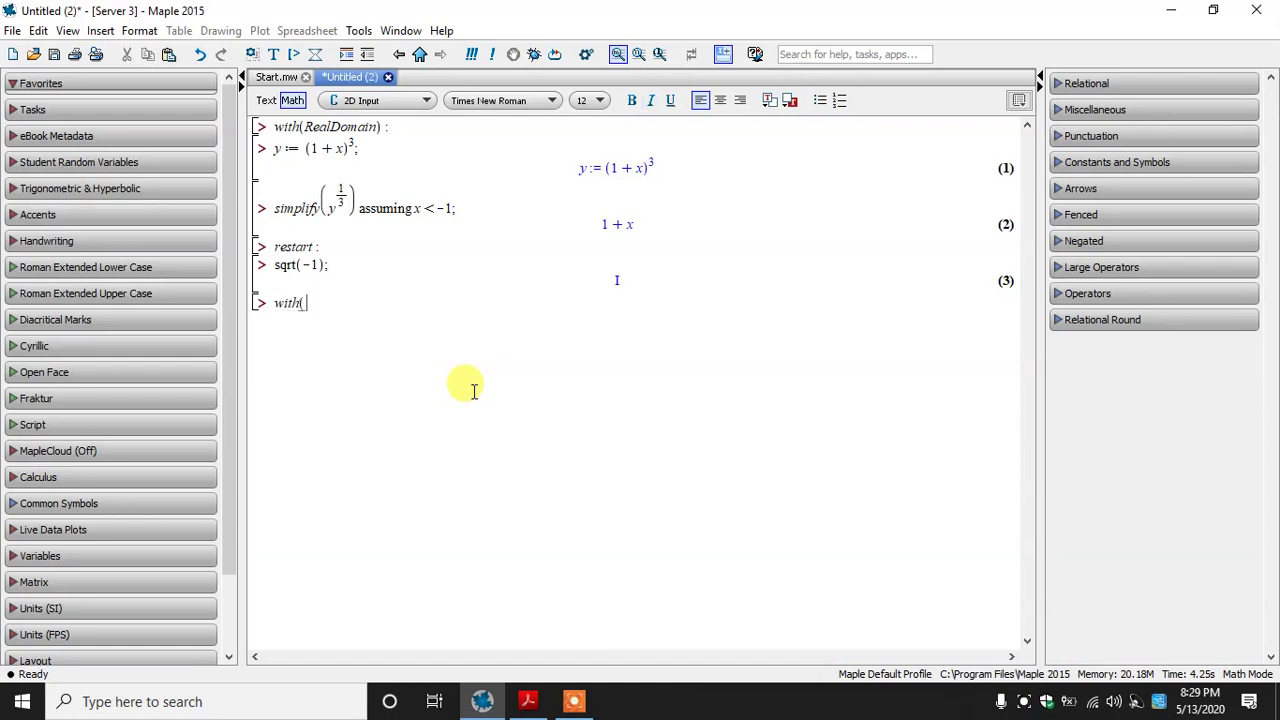
pyautogui.write('RealDomain) :')
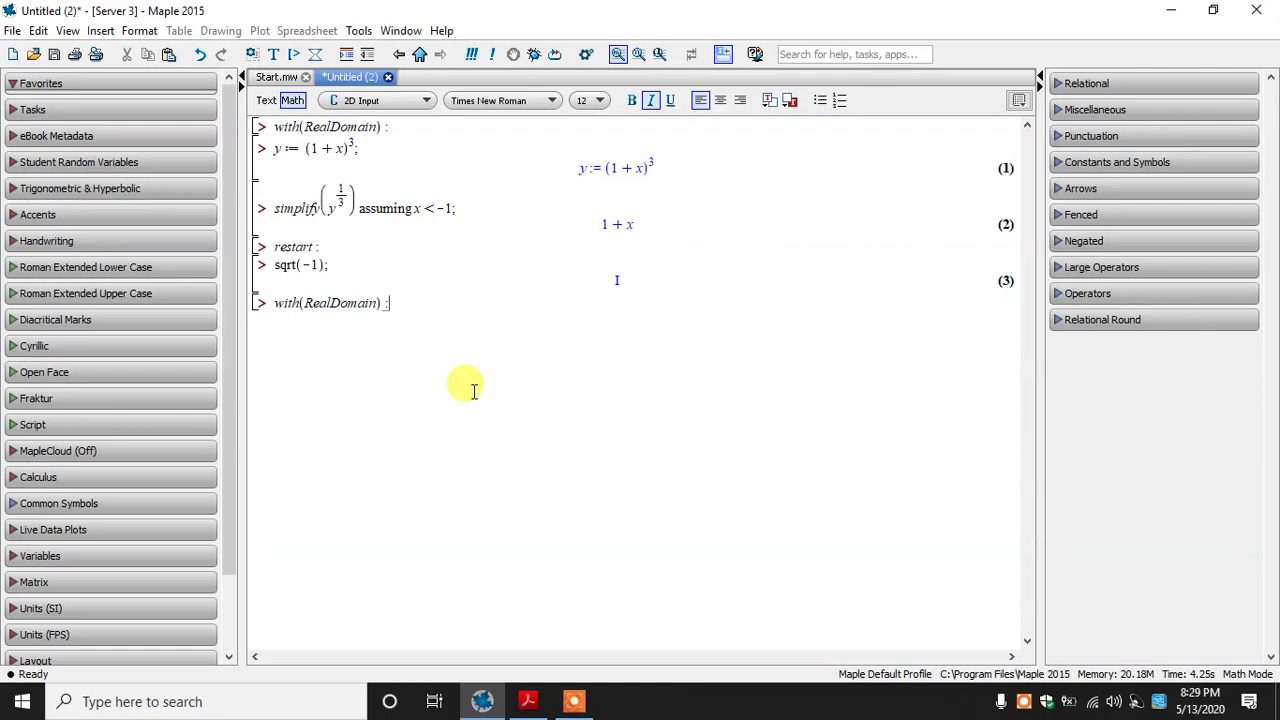
pyautogui.press('Return')
pyautogui.write('sqrt')
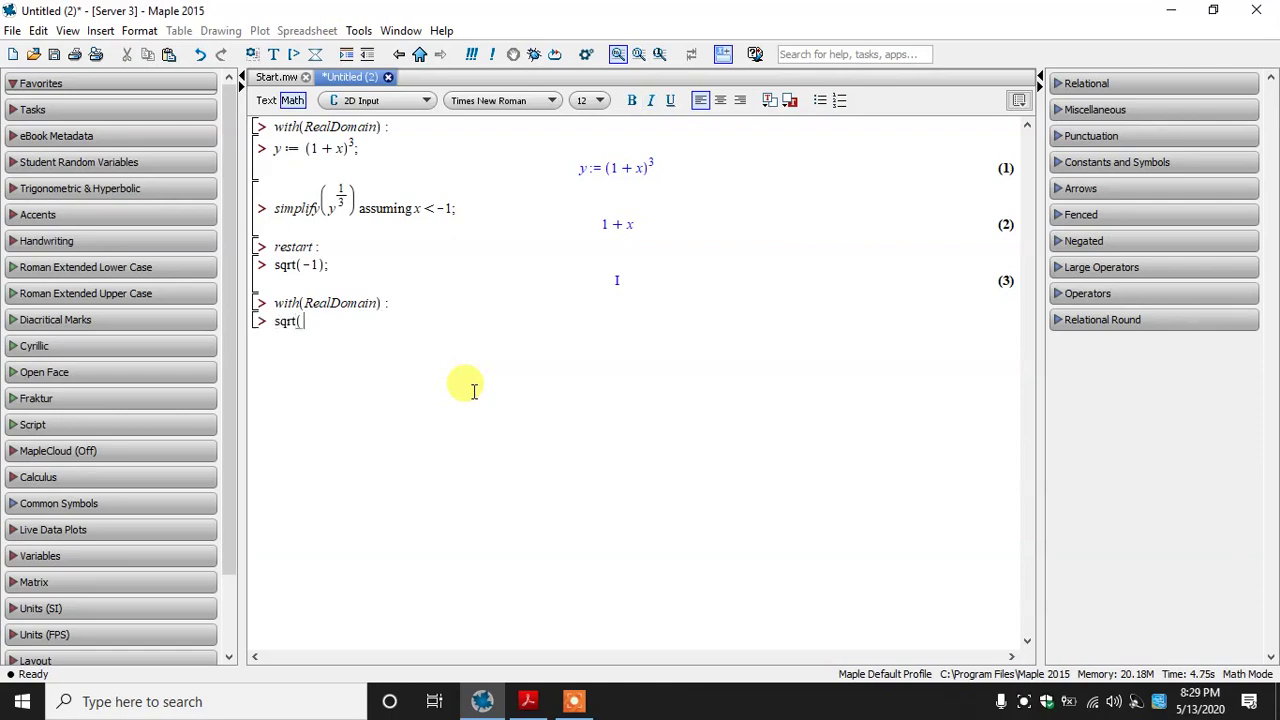
pyautogui.write('(-1);')
pyautogui.press('Return')
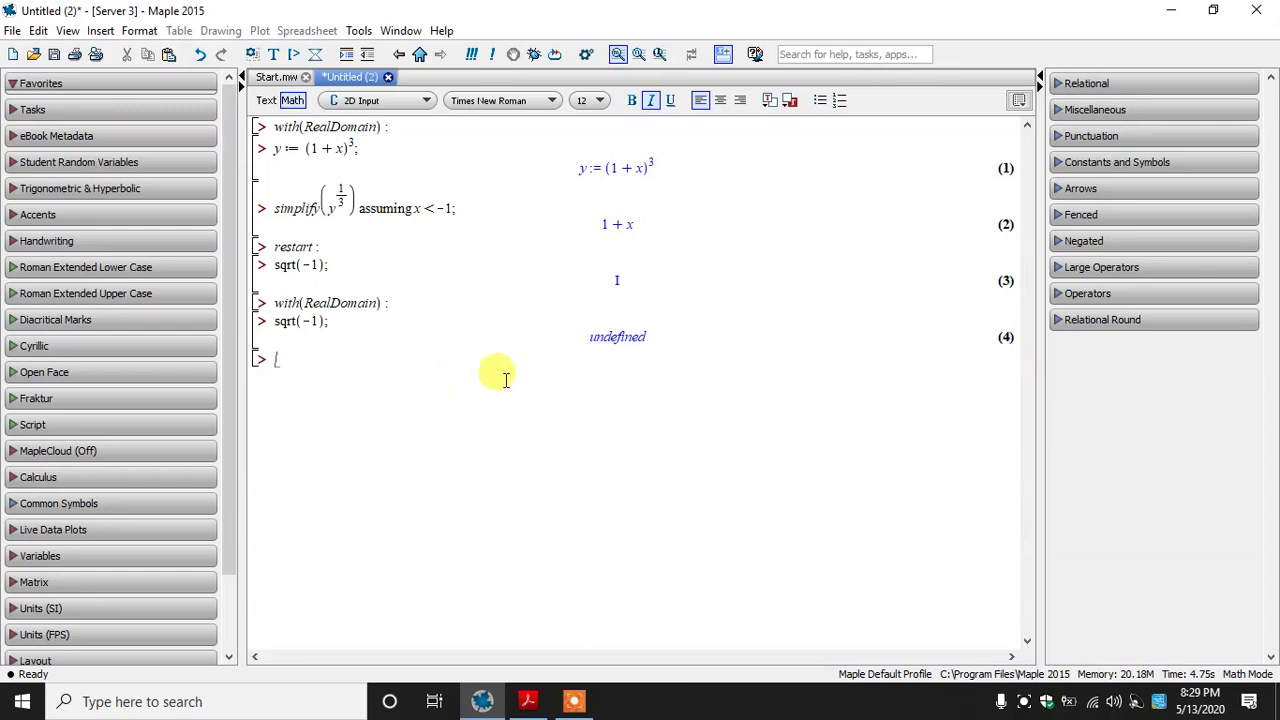
pyautogui.moveTo(586, 334); pyautogui.dragTo(663, 337)
pyautogui.click(400, 376)
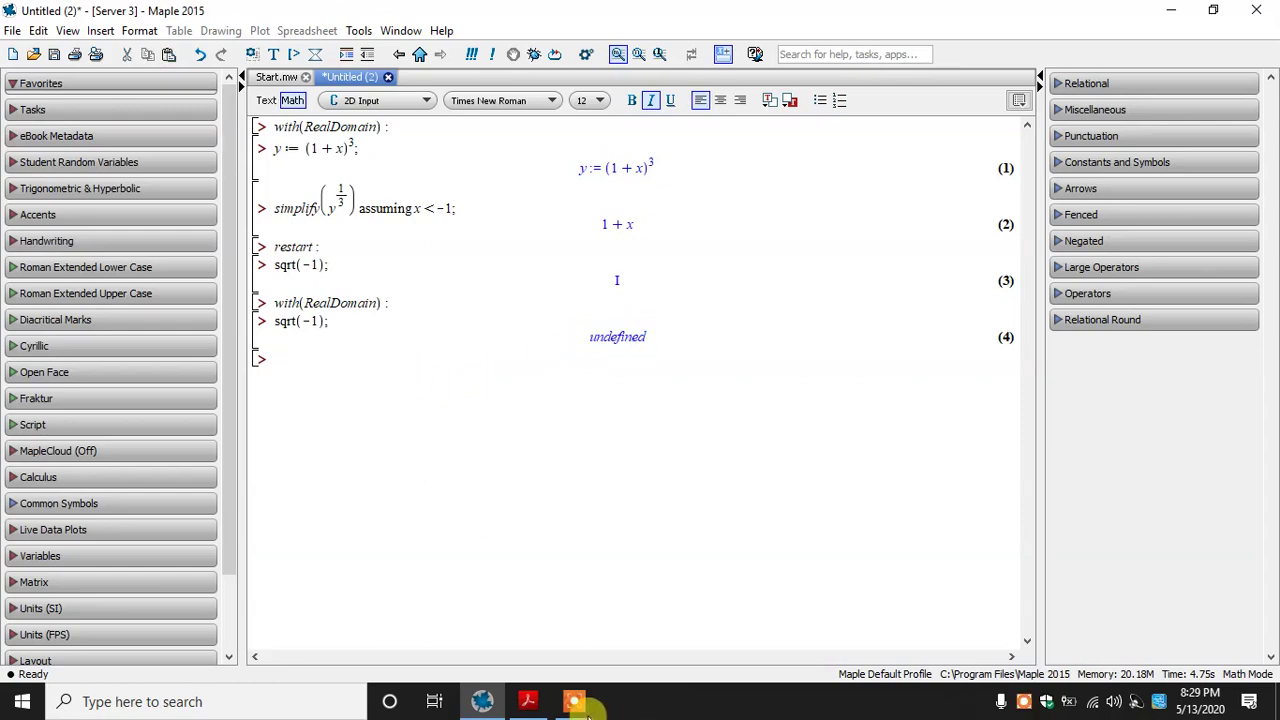
# Step: Switch to The MAPLE book.pdf and review section 3.1.7, Simplifying rational functions, with its a, b, c and normal(c) example
pyautogui.click(528, 701)
pyautogui.scroll(-5, 454, 460)
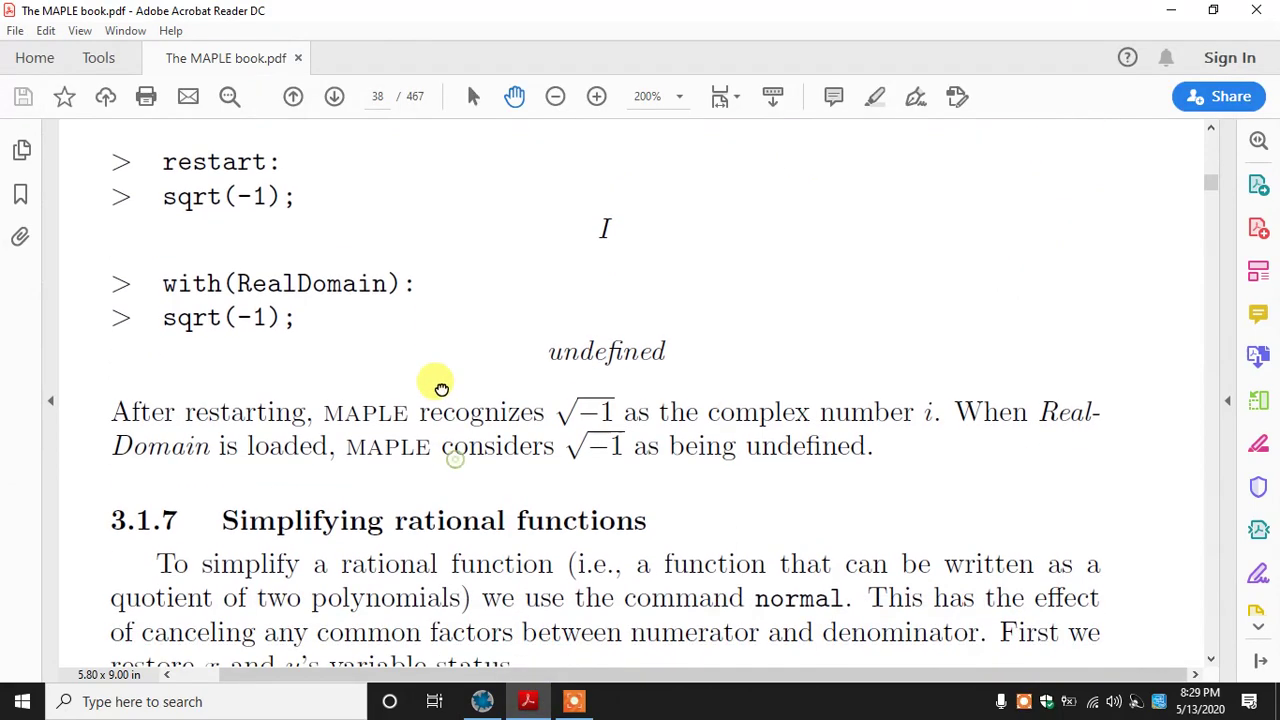
pyautogui.scroll(-3, 527, 527)
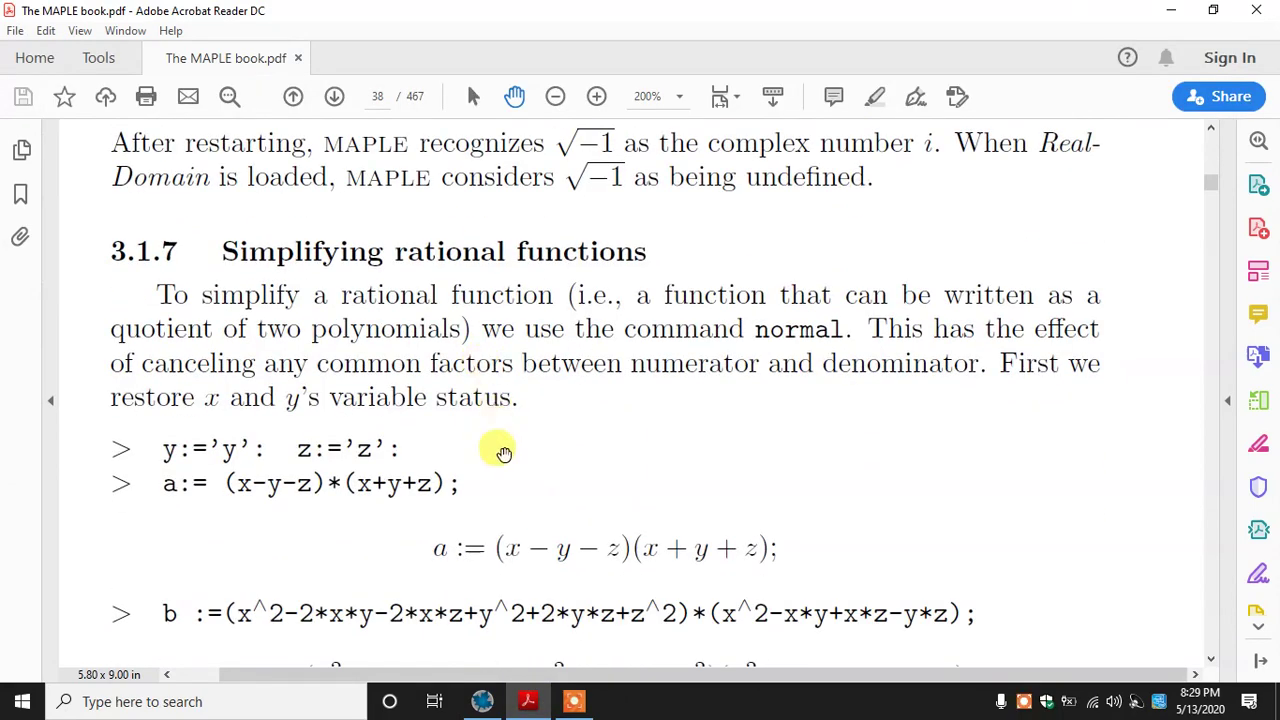
pyautogui.moveTo(503, 453); pyautogui.dragTo(533, 302)
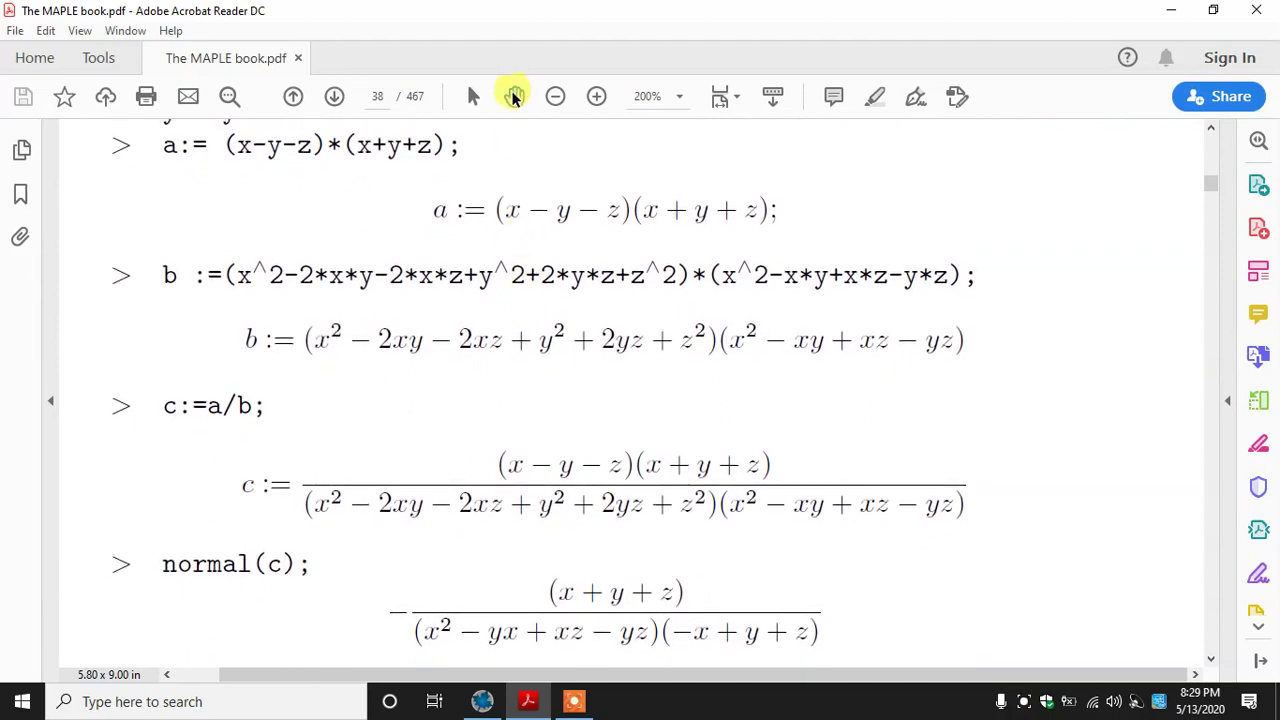
pyautogui.click(474, 97)
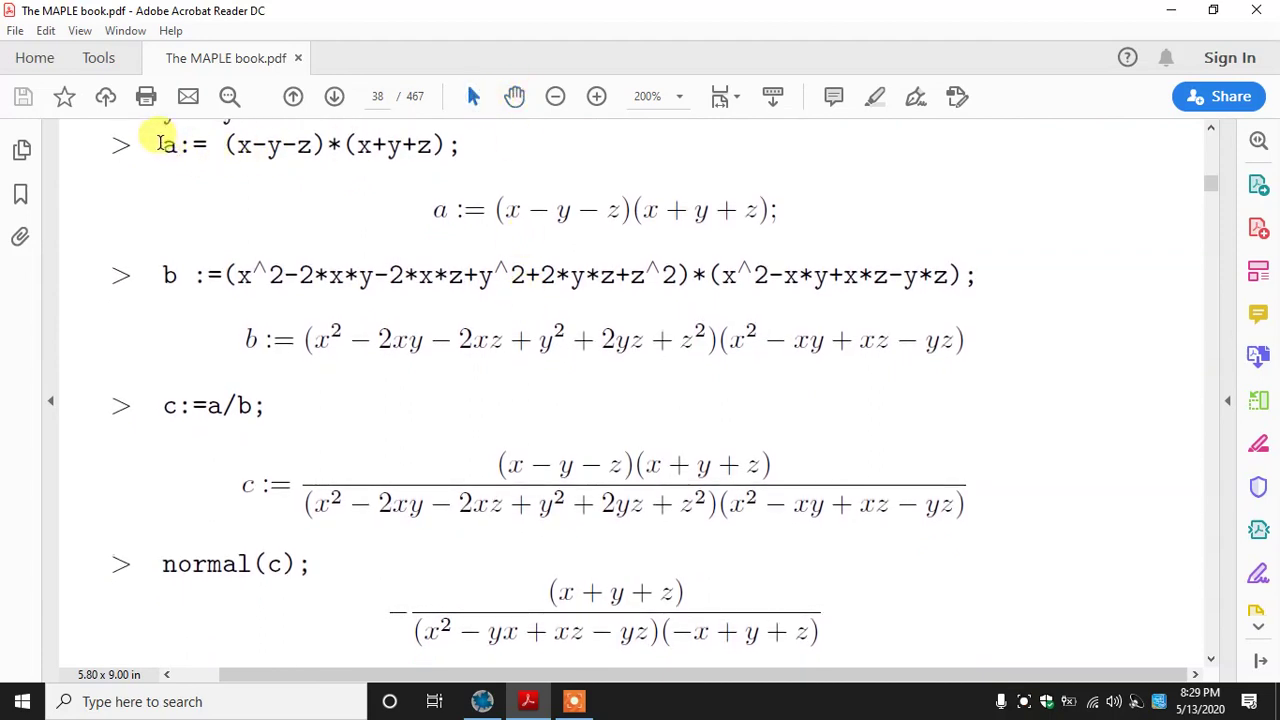
pyautogui.moveTo(160, 143); pyautogui.dragTo(456, 146)
pyautogui.click(423, 171)
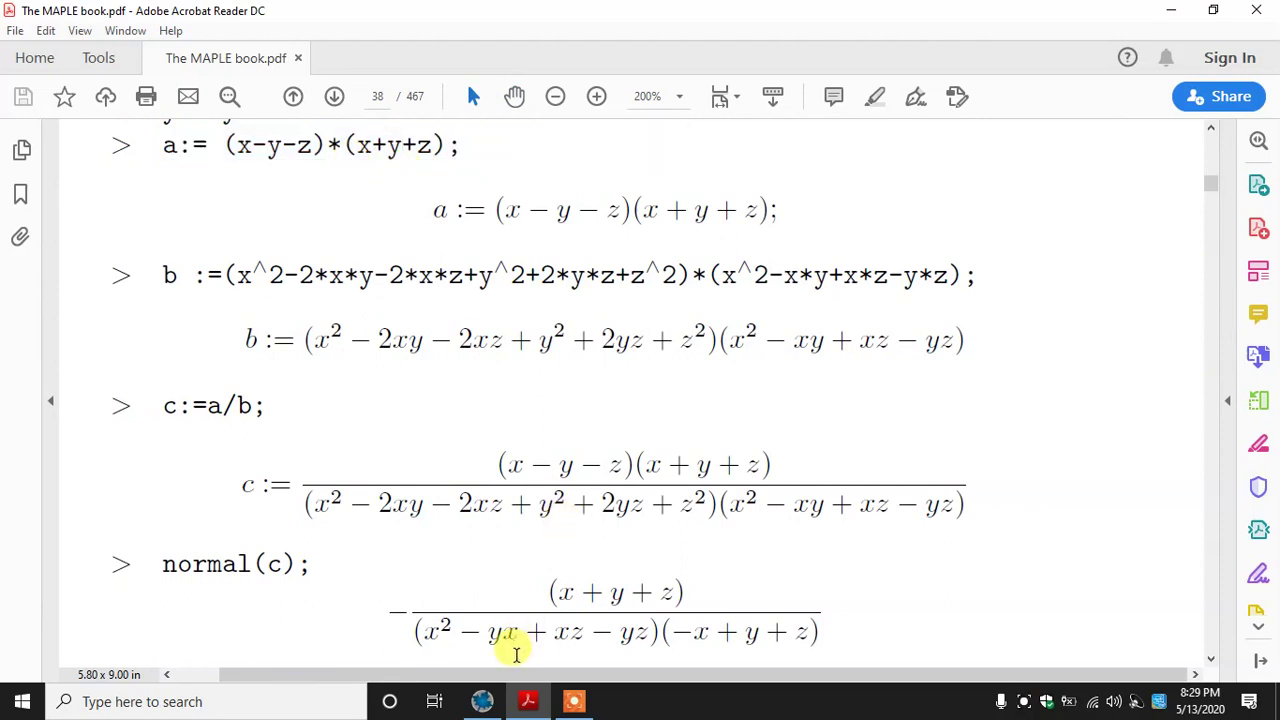
# Step: Return to Maple, execute restart: and delete the entire contents of the worksheet
pyautogui.click(482, 701)
pyautogui.press('Escape')
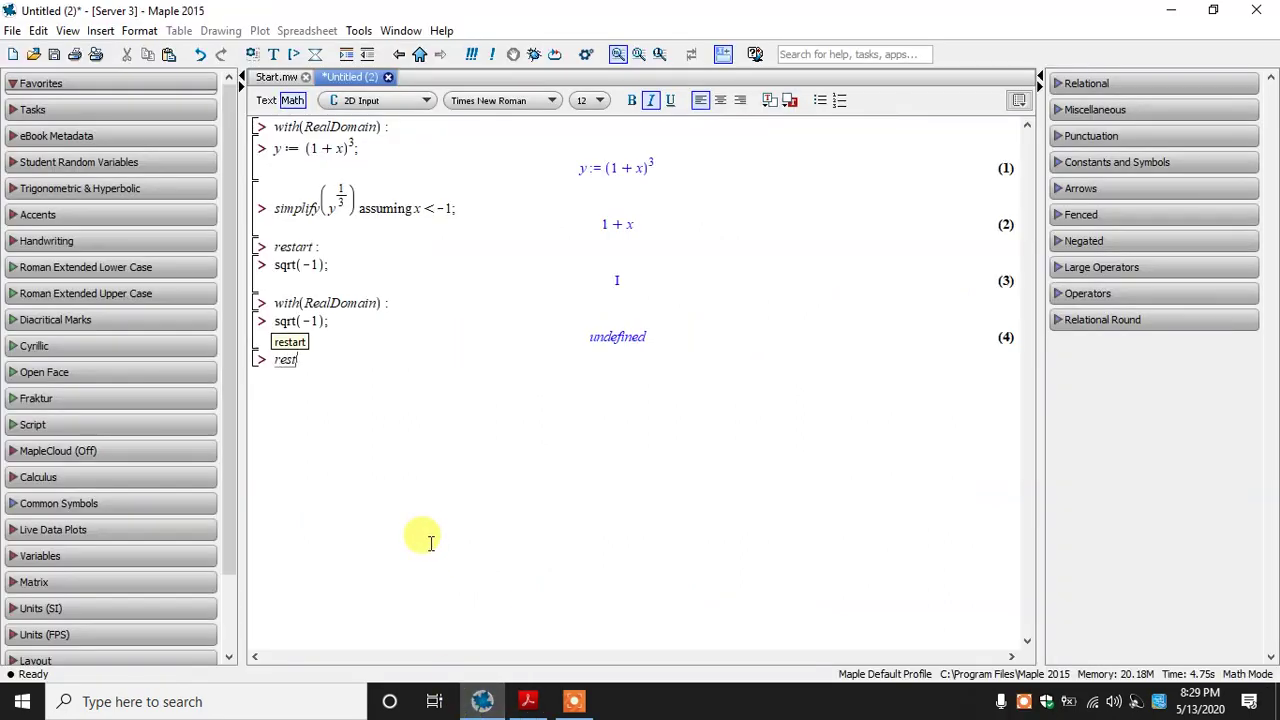
pyautogui.press('Return')
pyautogui.write(':')
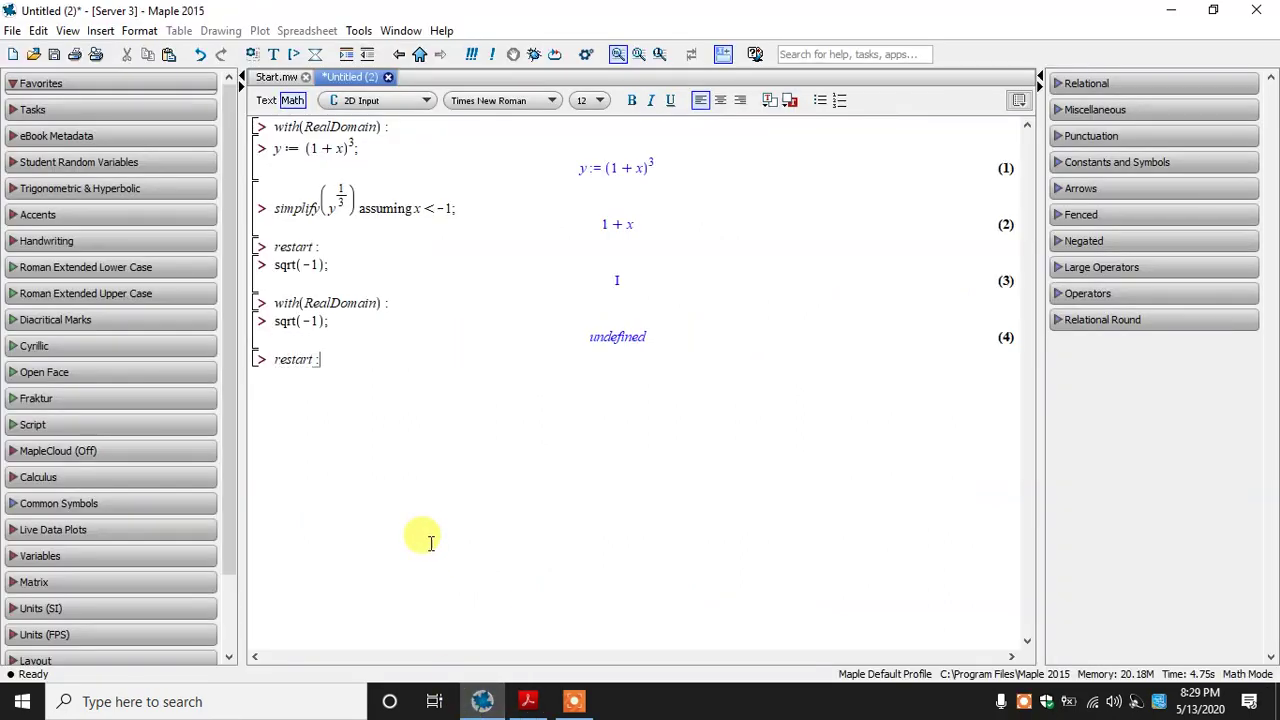
pyautogui.press('Return')
pyautogui.hotkey('ctrl', 'a')
pyautogui.press('Delete')
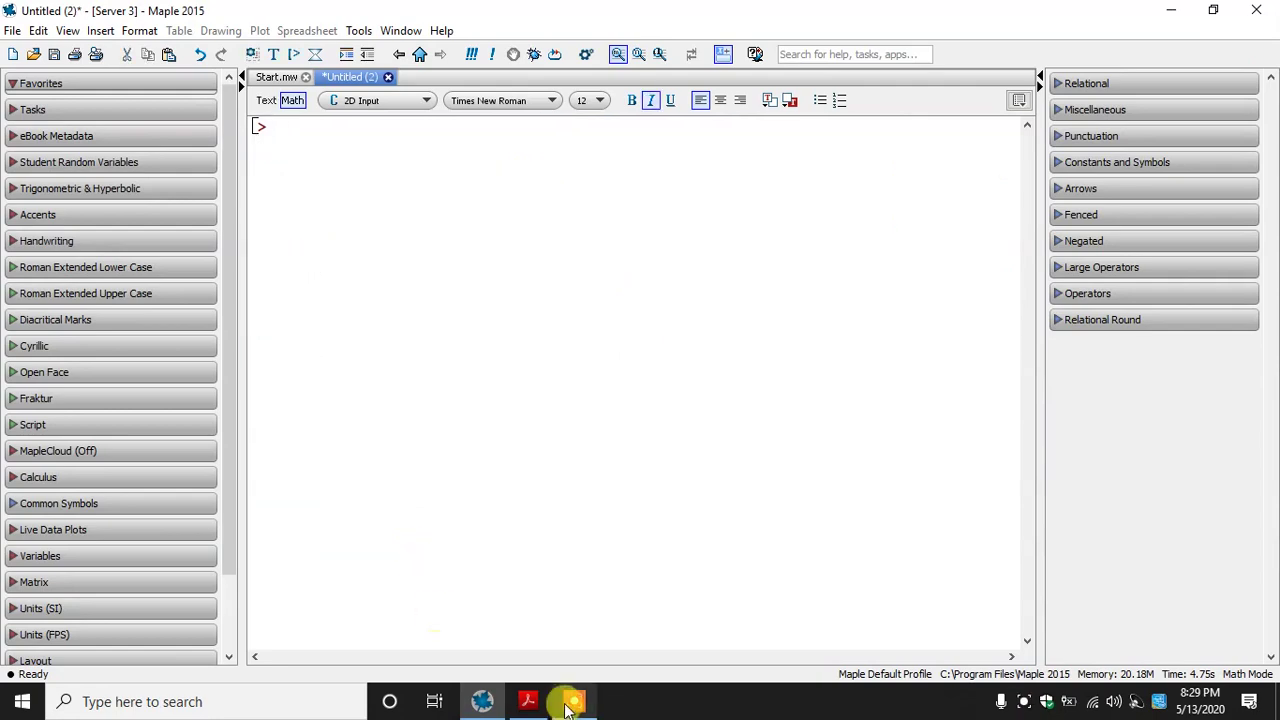
# Step: Consult the section 3.1.7 example in the book, and define a:=(x-y-z)*(x+y+z); and b:=(x^2-2*x*y-2*x*z+y^2+2*y*z+z^2)*(x^2-x*y+x*z-y*z); in the Maple worksheet
pyautogui.click(528, 701)
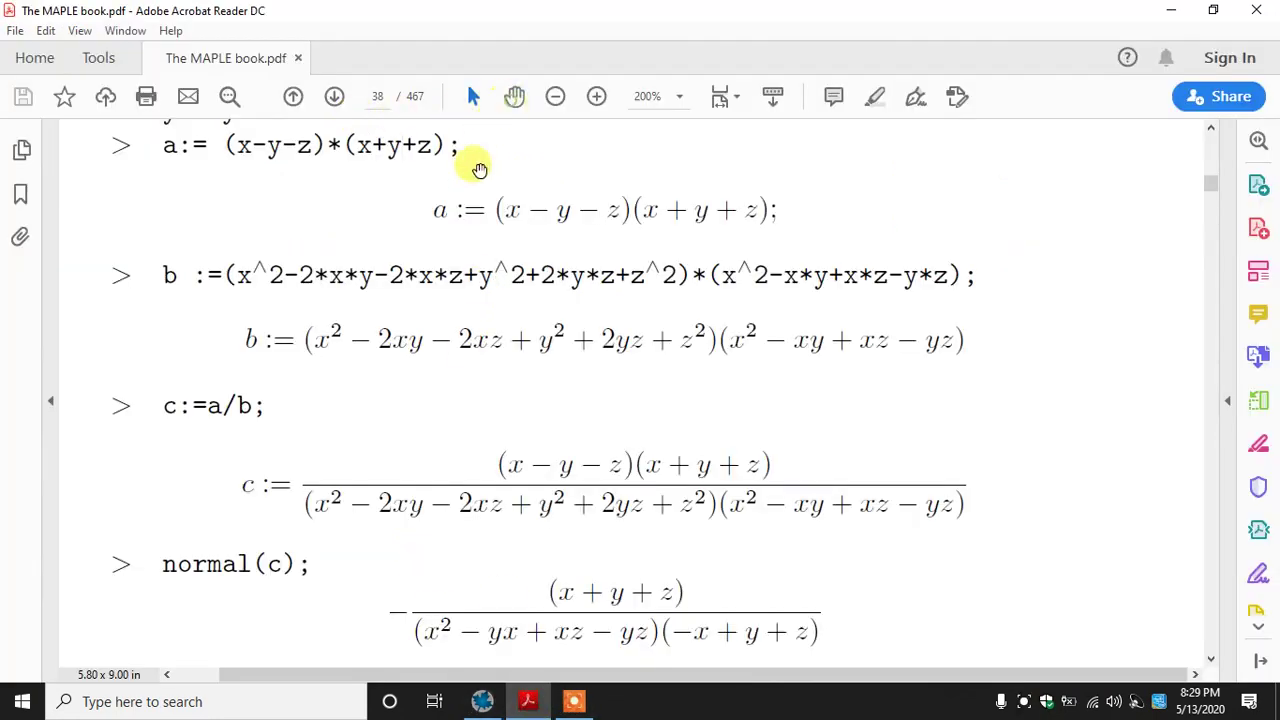
pyautogui.scroll(3, 480, 170)
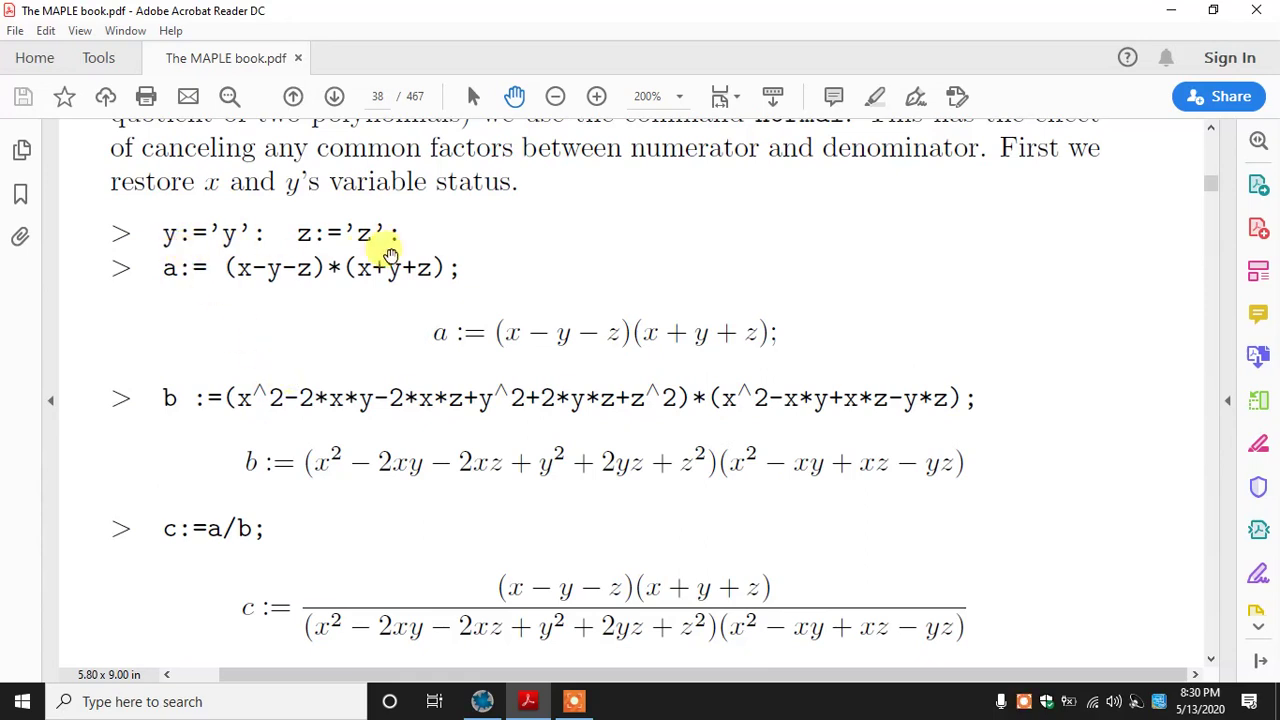
pyautogui.moveTo(390, 255); pyautogui.dragTo(374, 131)
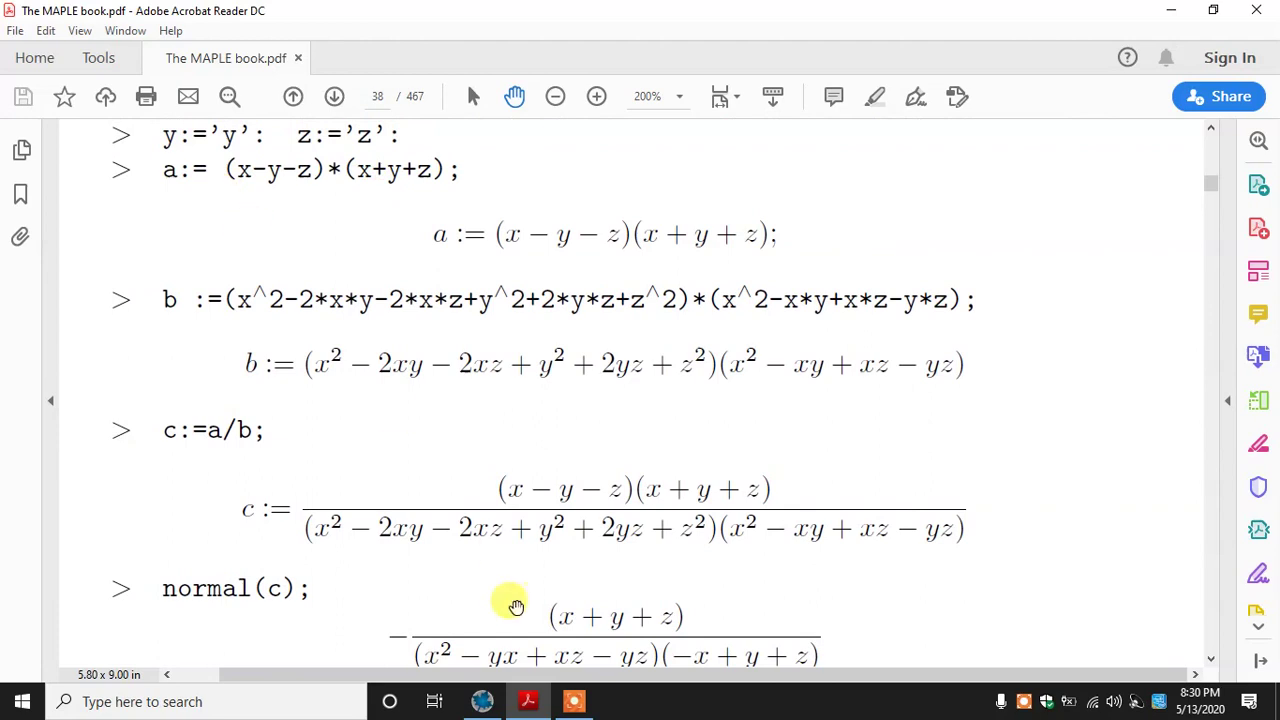
pyautogui.click(484, 701)
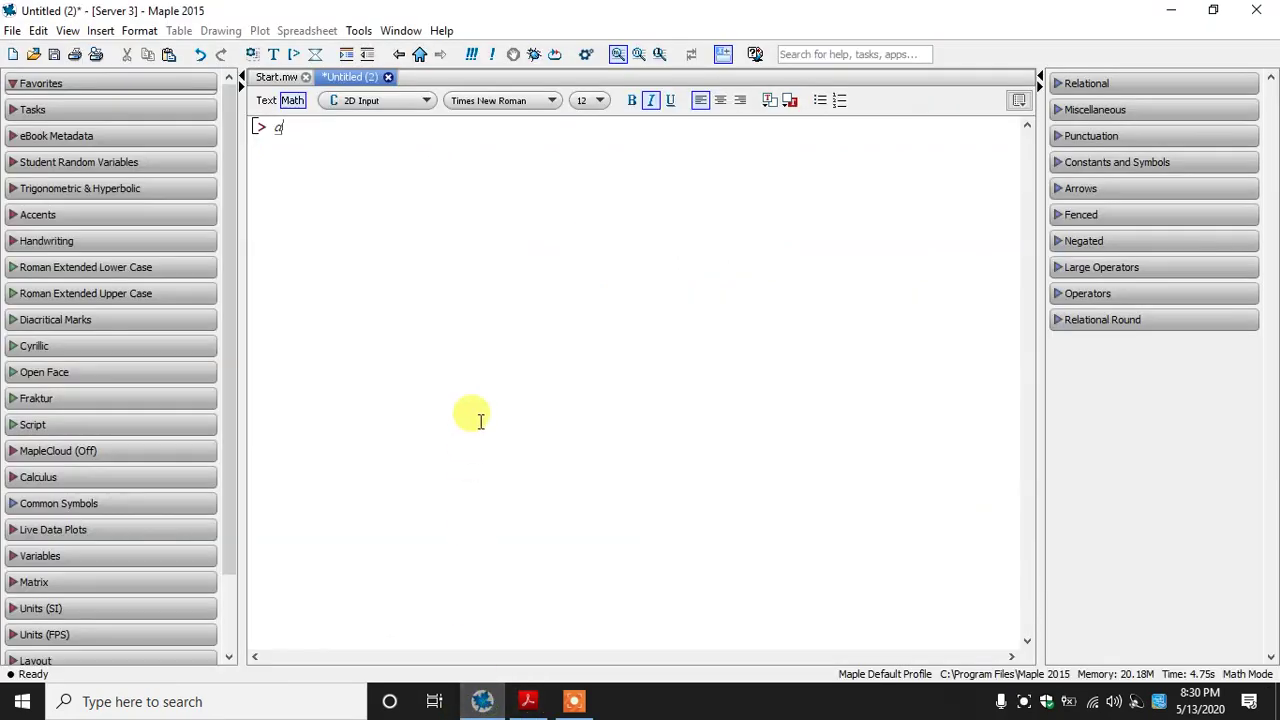
pyautogui.write(':==')
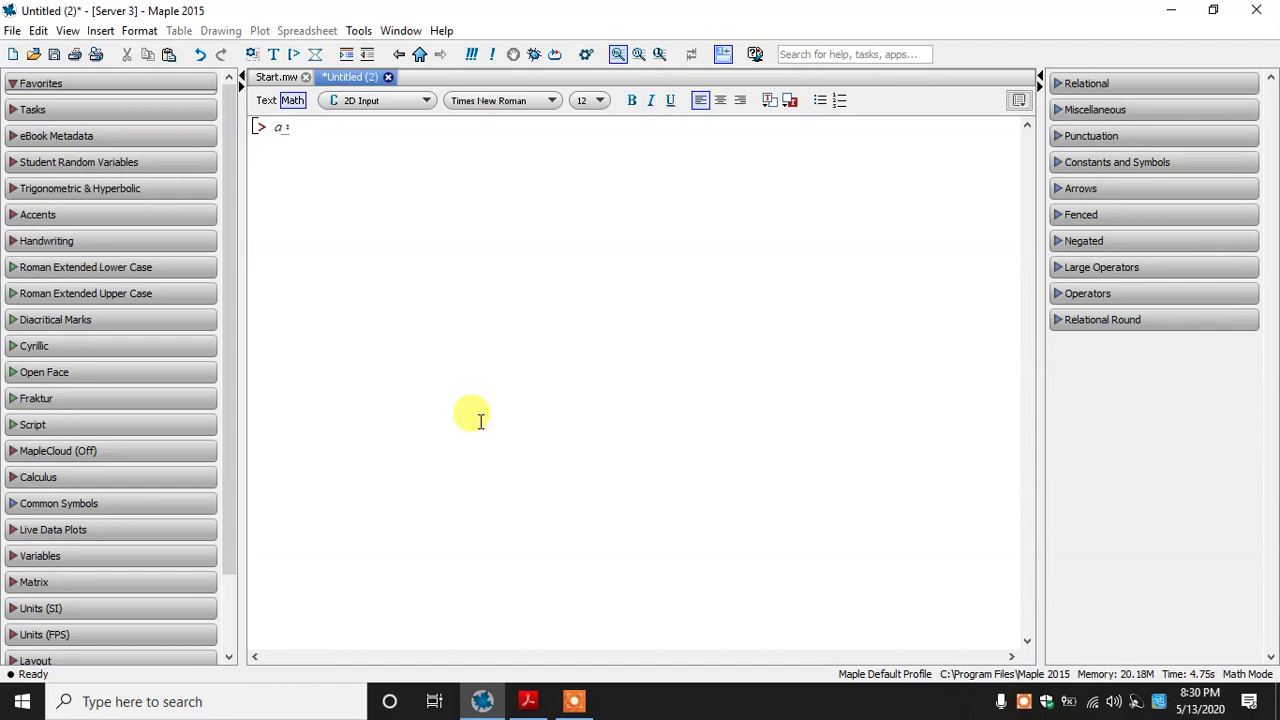
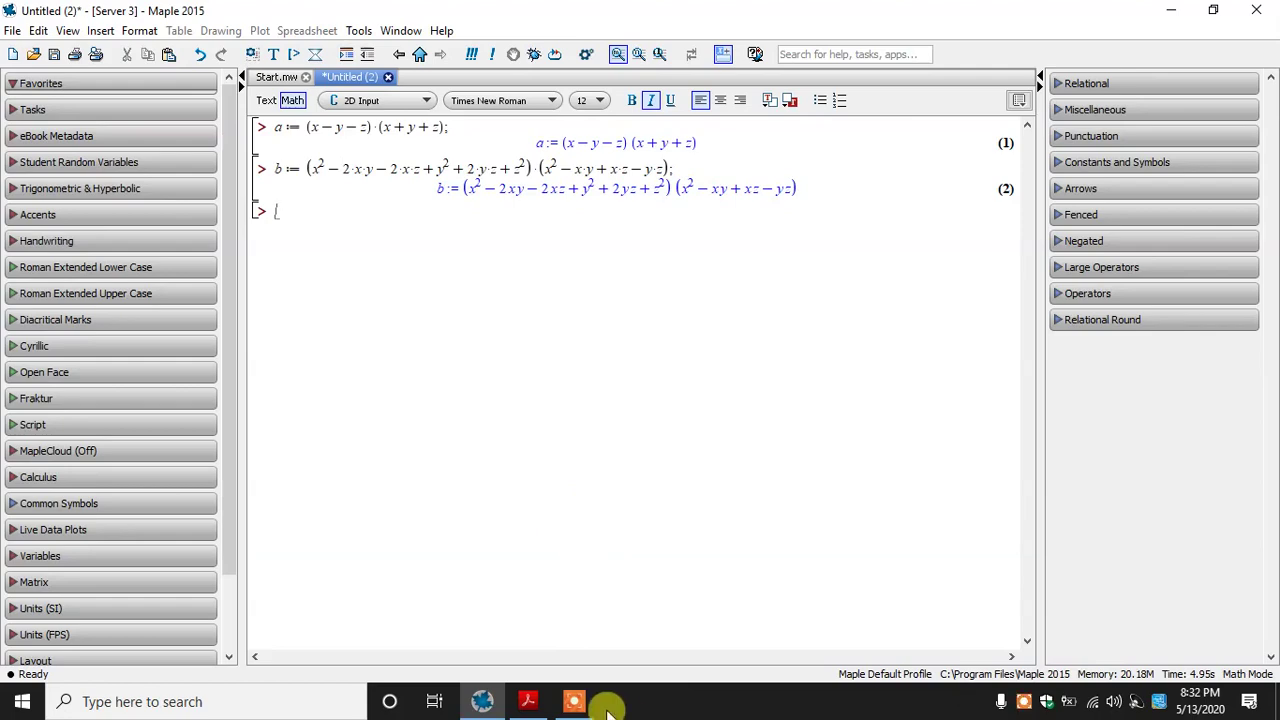
# Step: Check the next line of the example in The MAPLE book.pdf and define c:=a/b; in the Maple worksheet
pyautogui.click(528, 701)
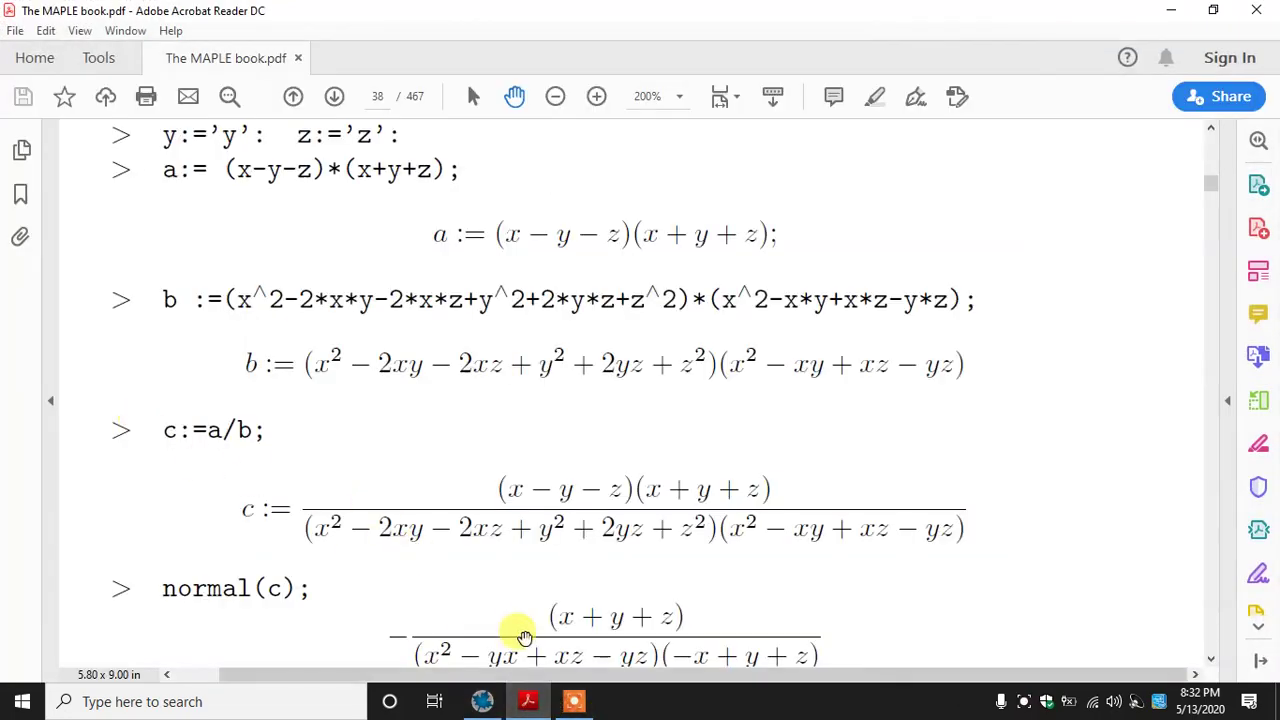
pyautogui.click(573, 701)
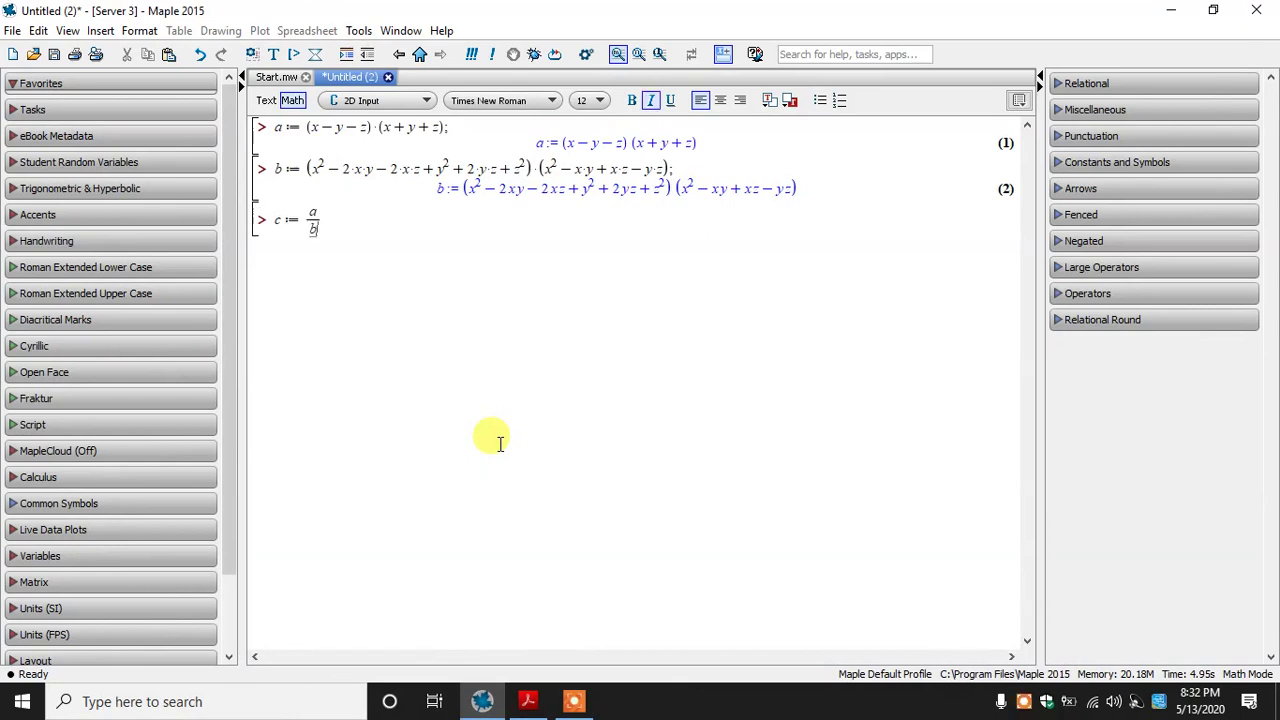
pyautogui.press('Return')
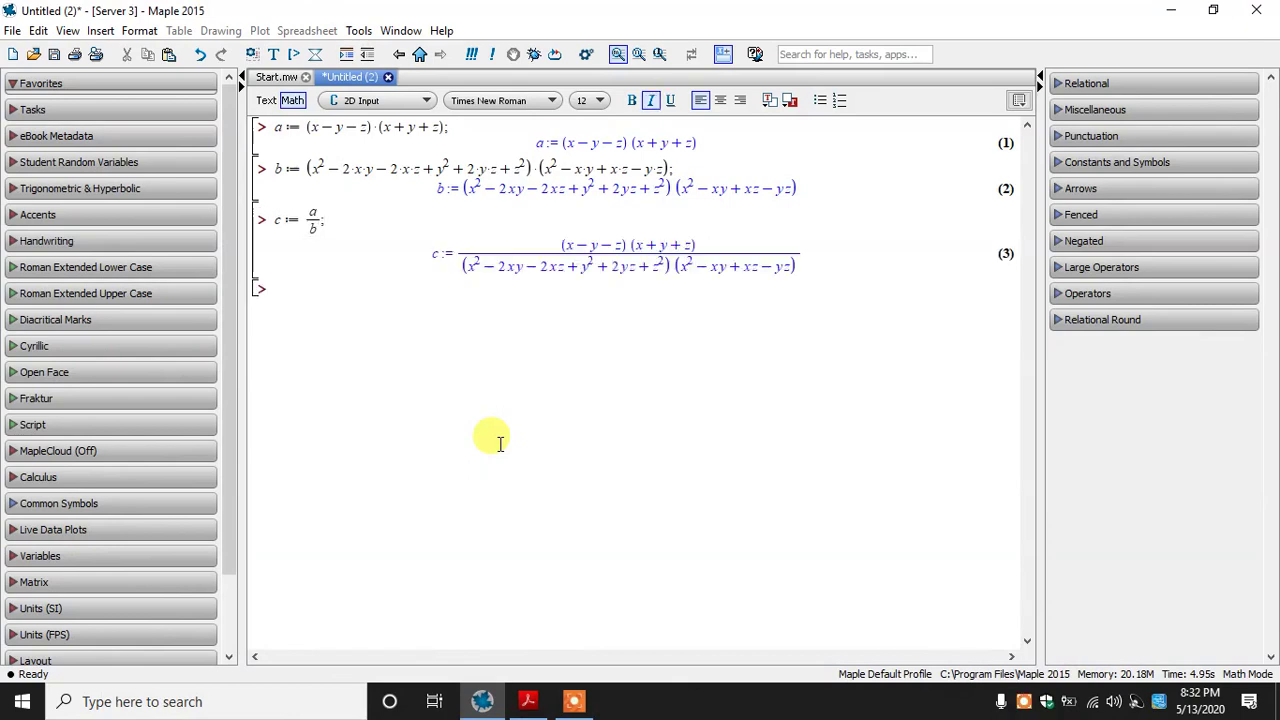
# Step: Consult the book's normal(c) example, execute normal(c); in Maple, and compare the resulting factors with those of c
pyautogui.click(528, 701)
pyautogui.moveTo(429, 508); pyautogui.dragTo(366, 271)
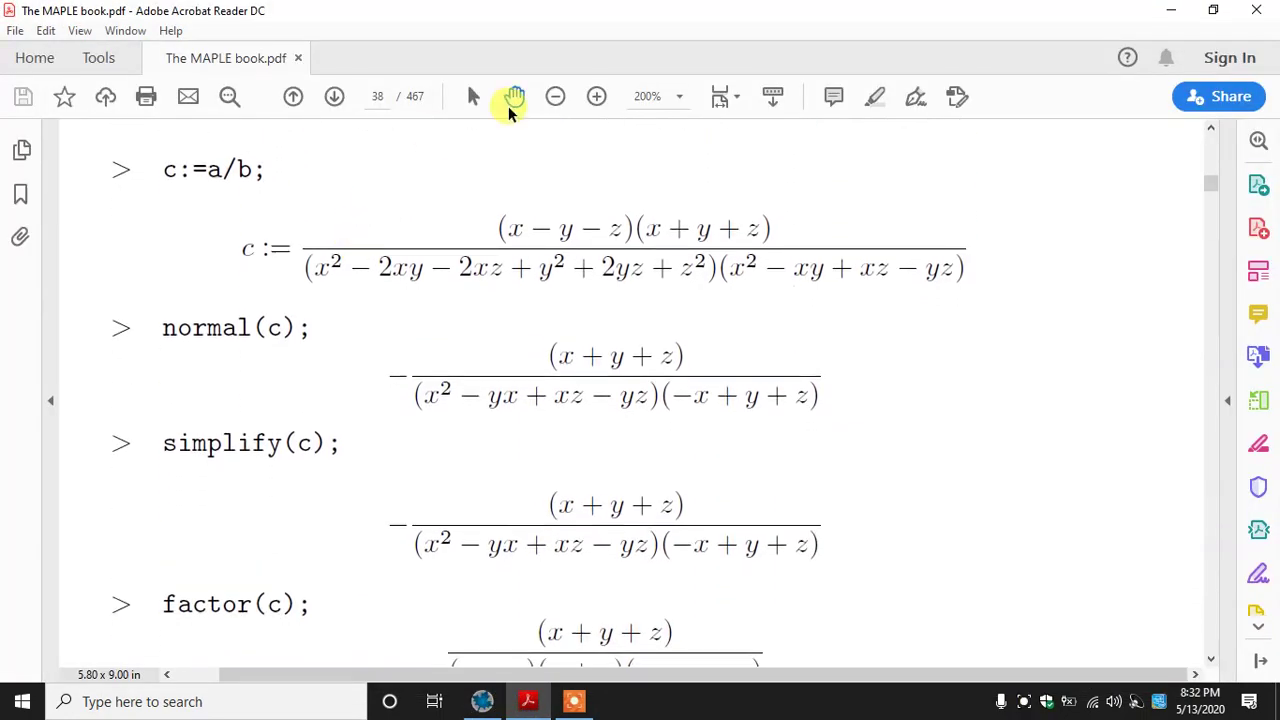
pyautogui.click(476, 96)
pyautogui.moveTo(163, 328); pyautogui.dragTo(310, 325)
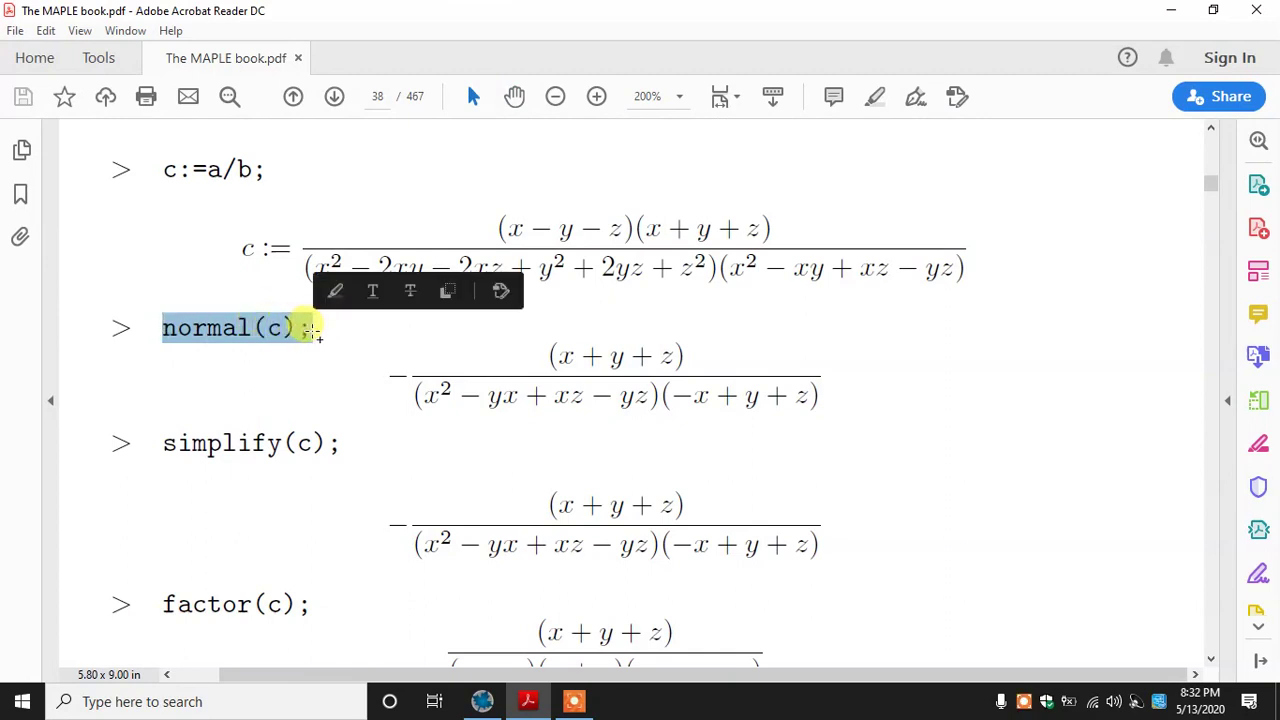
pyautogui.click(484, 700)
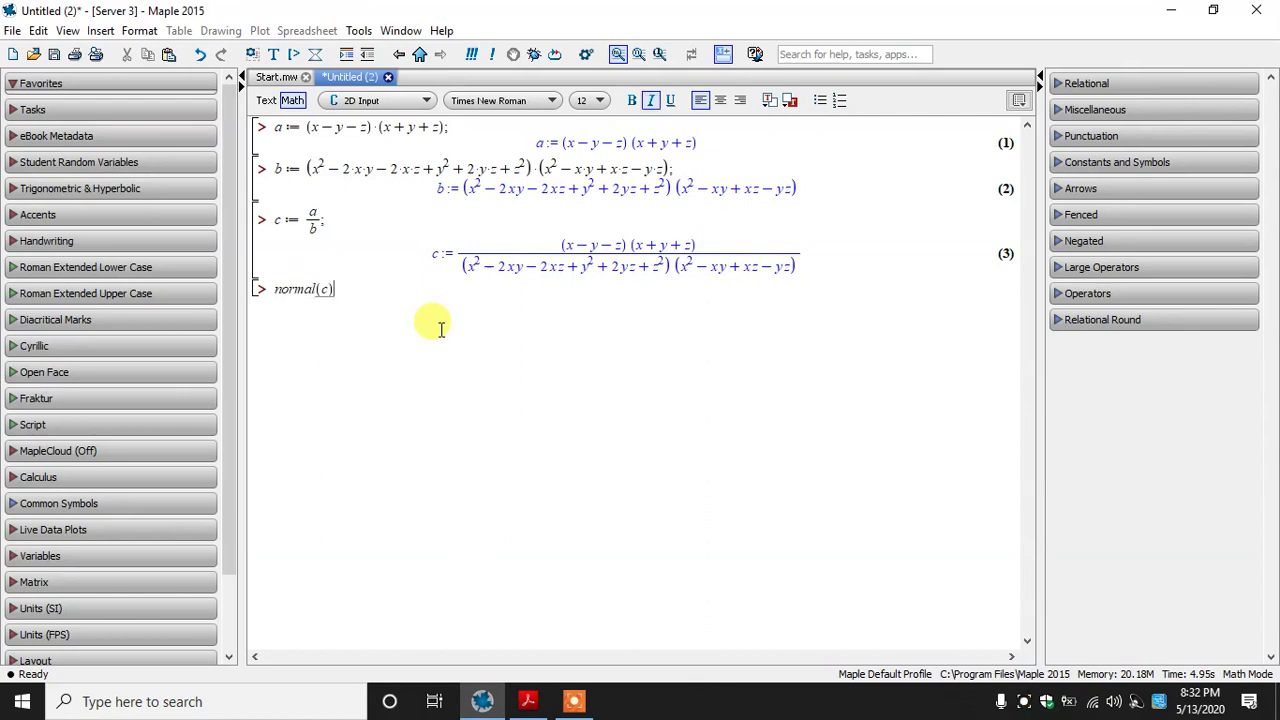
pyautogui.write(';')
pyautogui.press('Return')
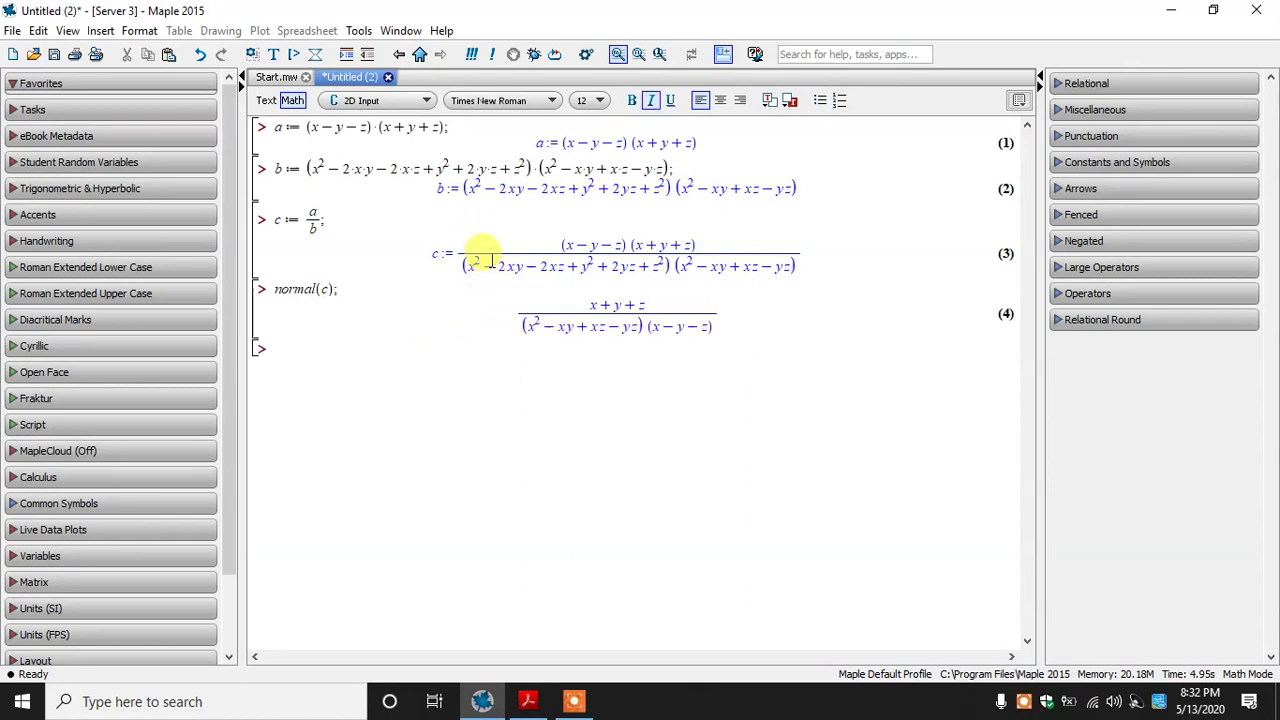
pyautogui.moveTo(466, 256); pyautogui.dragTo(665, 262)
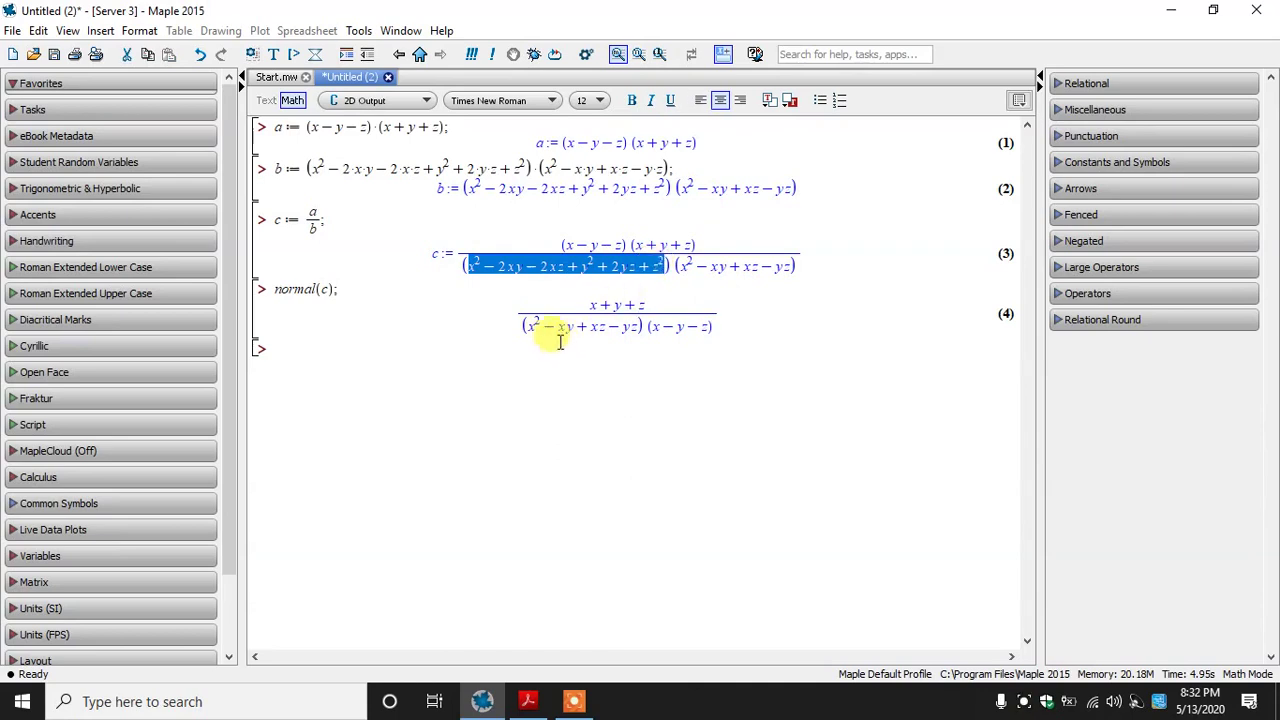
pyautogui.moveTo(526, 327); pyautogui.dragTo(545, 325)
pyautogui.moveTo(573, 245); pyautogui.dragTo(617, 244)
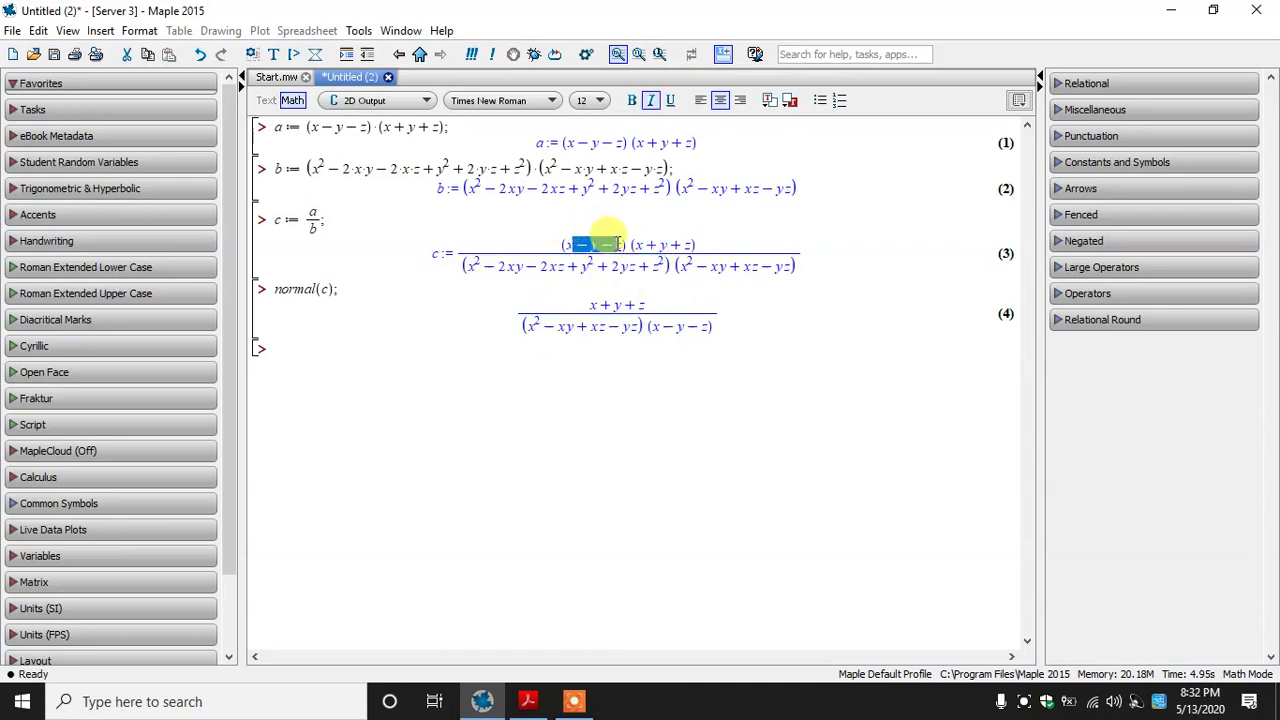
# Step: Execute simplify(c); and factor(c); on the rational function in the worksheet
pyautogui.click(362, 359)
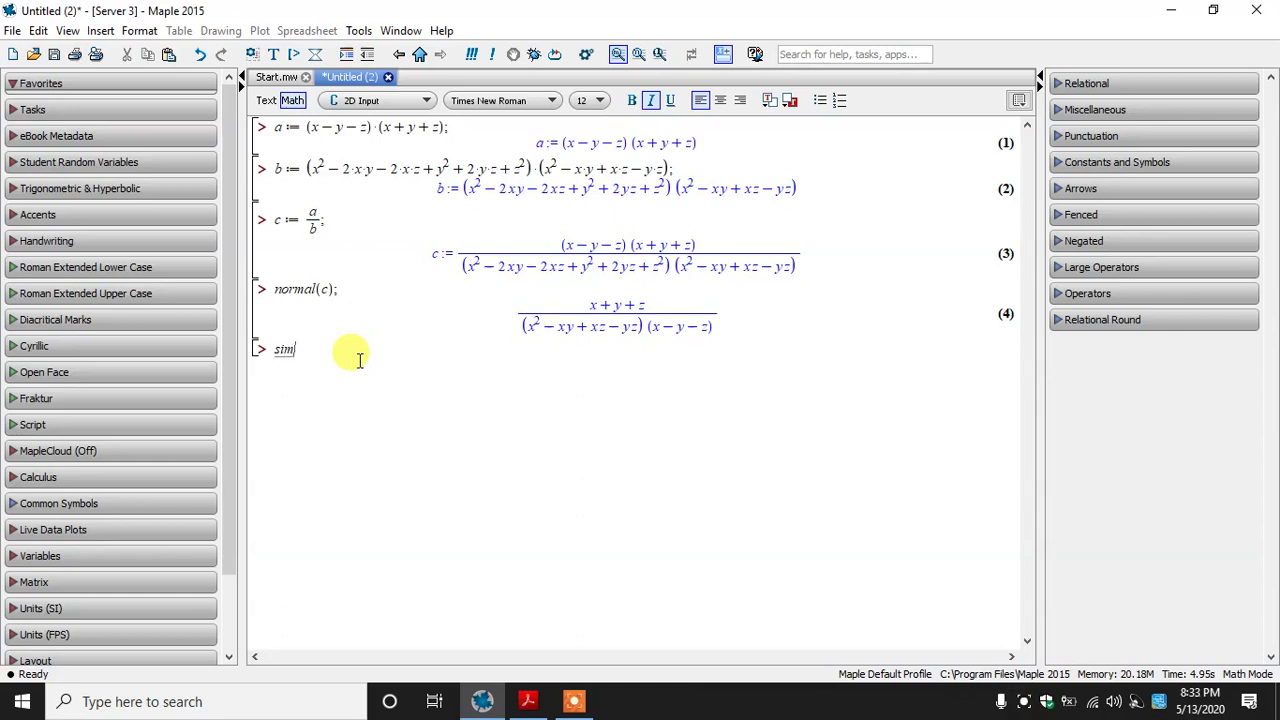
pyautogui.write('simplify(c);')
pyautogui.press('Return')
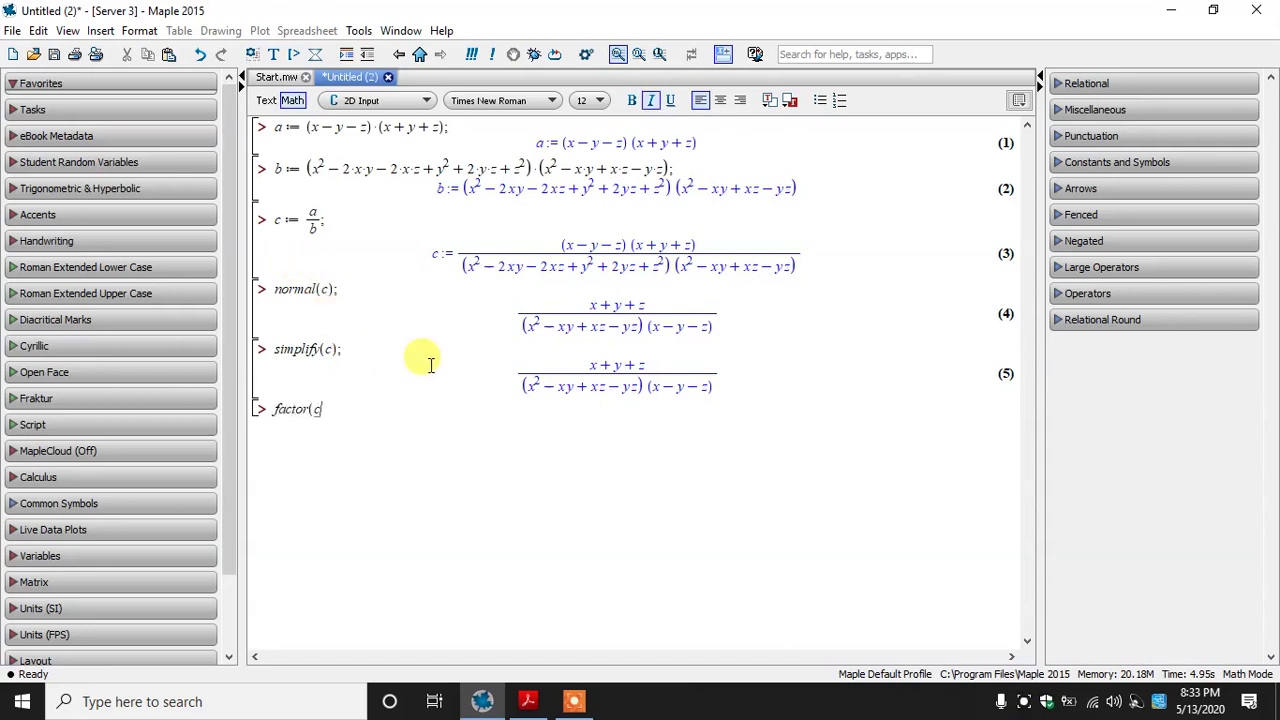
pyautogui.write('factor(c);')
pyautogui.press('Return')
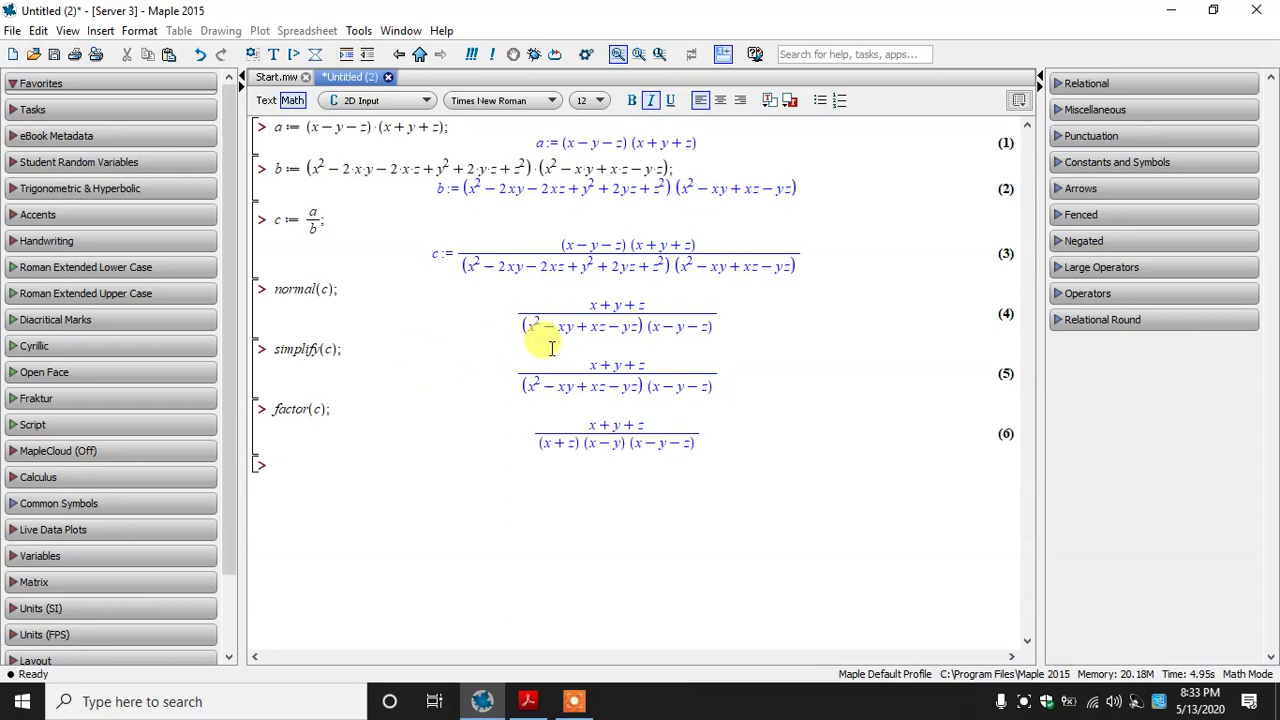
# Step: Review the factored output against the definitions of a and c and the normal(c); command
pyautogui.doubleClick(590, 432)
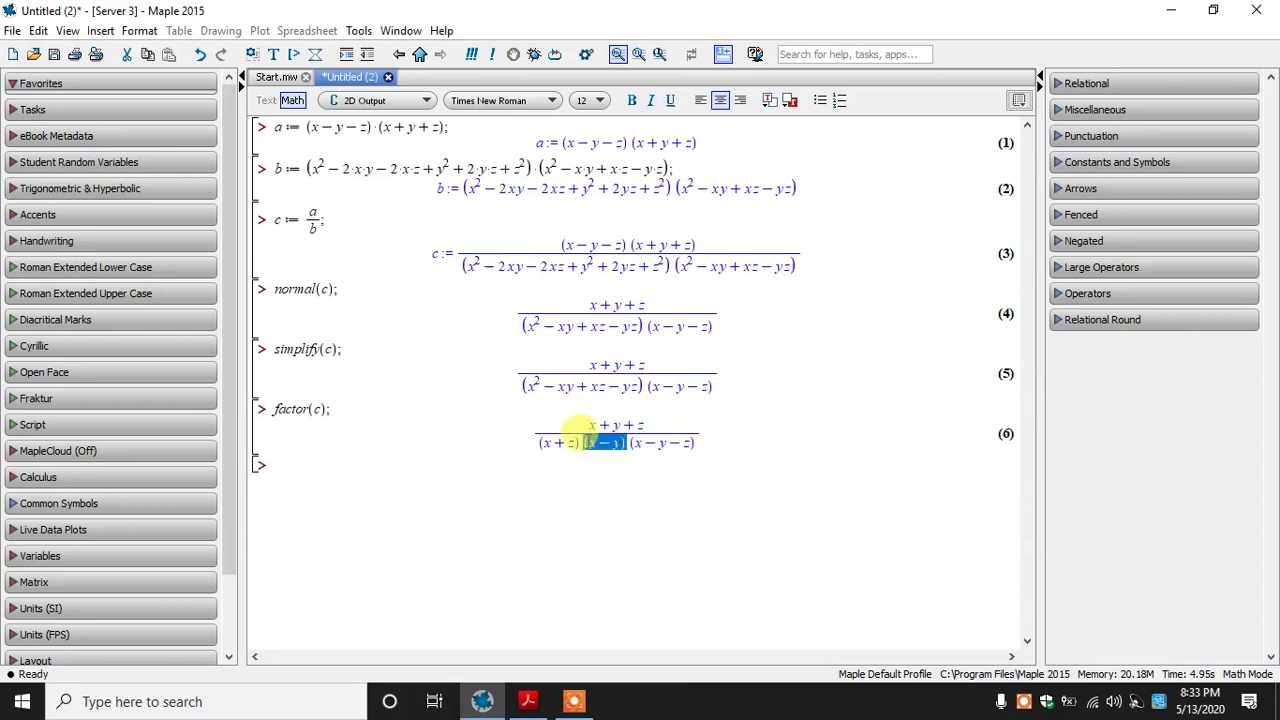
pyautogui.click(422, 460)
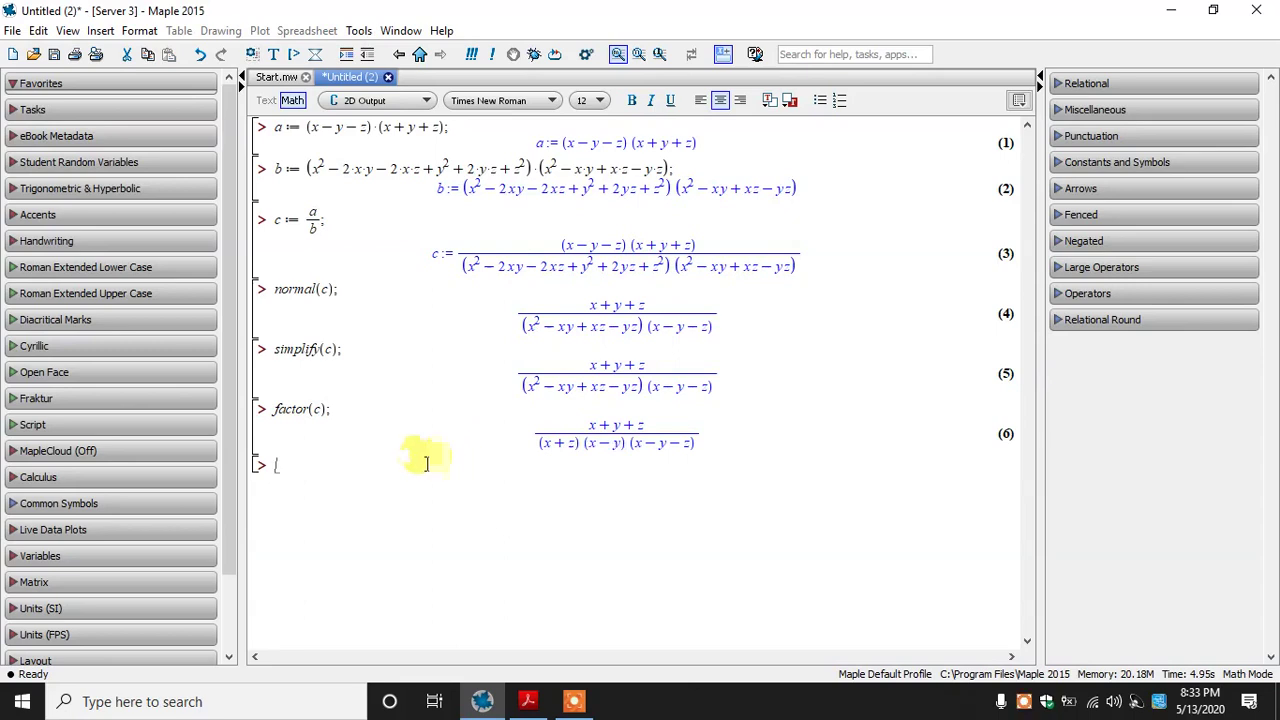
pyautogui.tripleClick(278, 126)
pyautogui.click(457, 126)
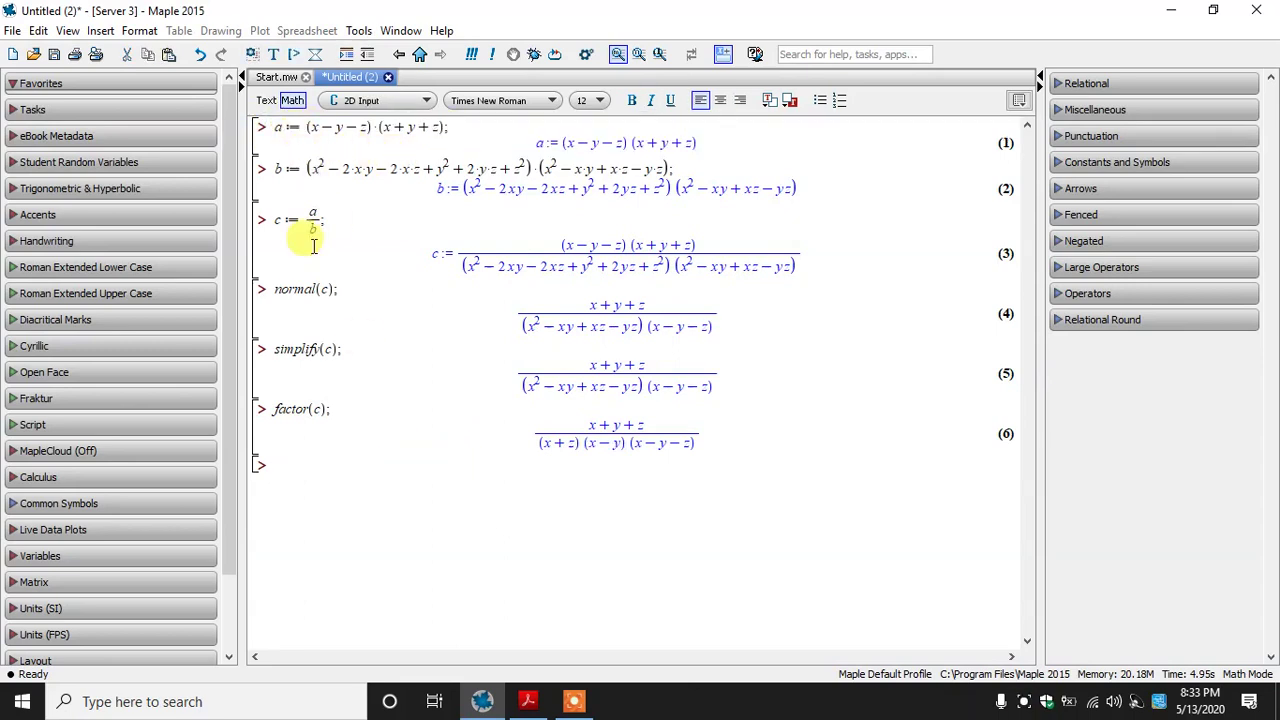
pyautogui.moveTo(300, 214); pyautogui.dragTo(334, 216)
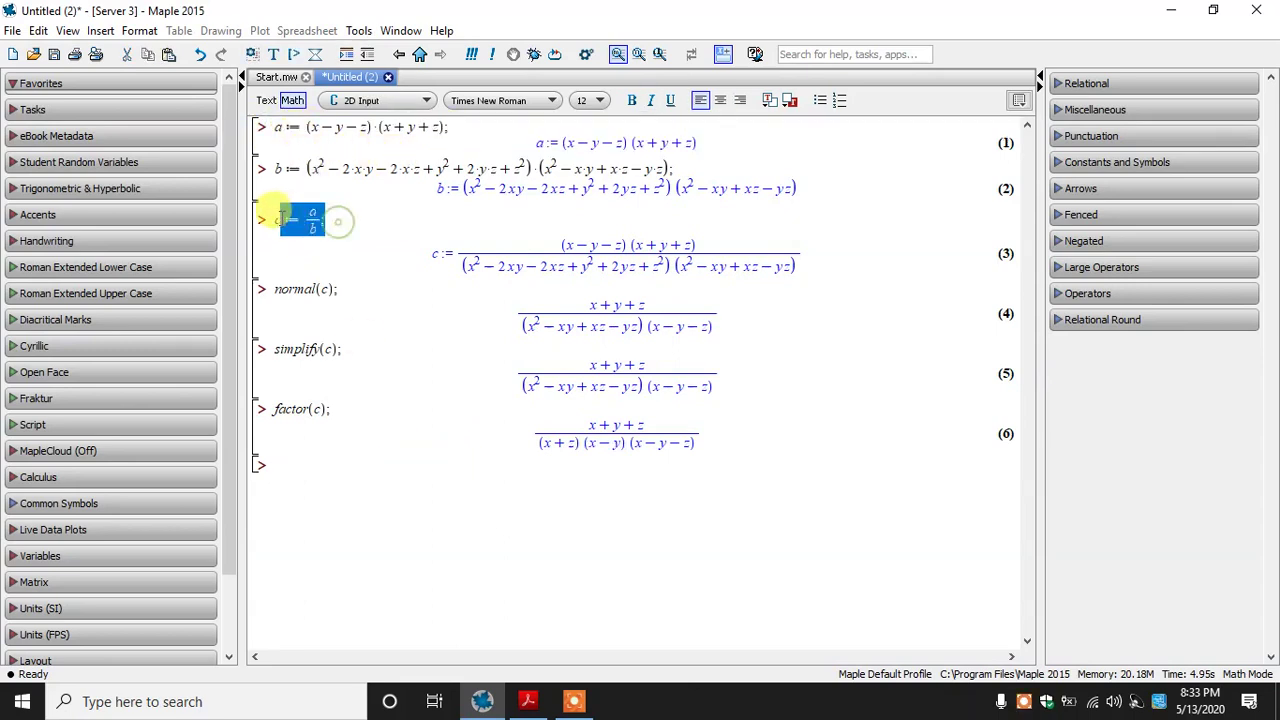
pyautogui.tripleClick(362, 284)
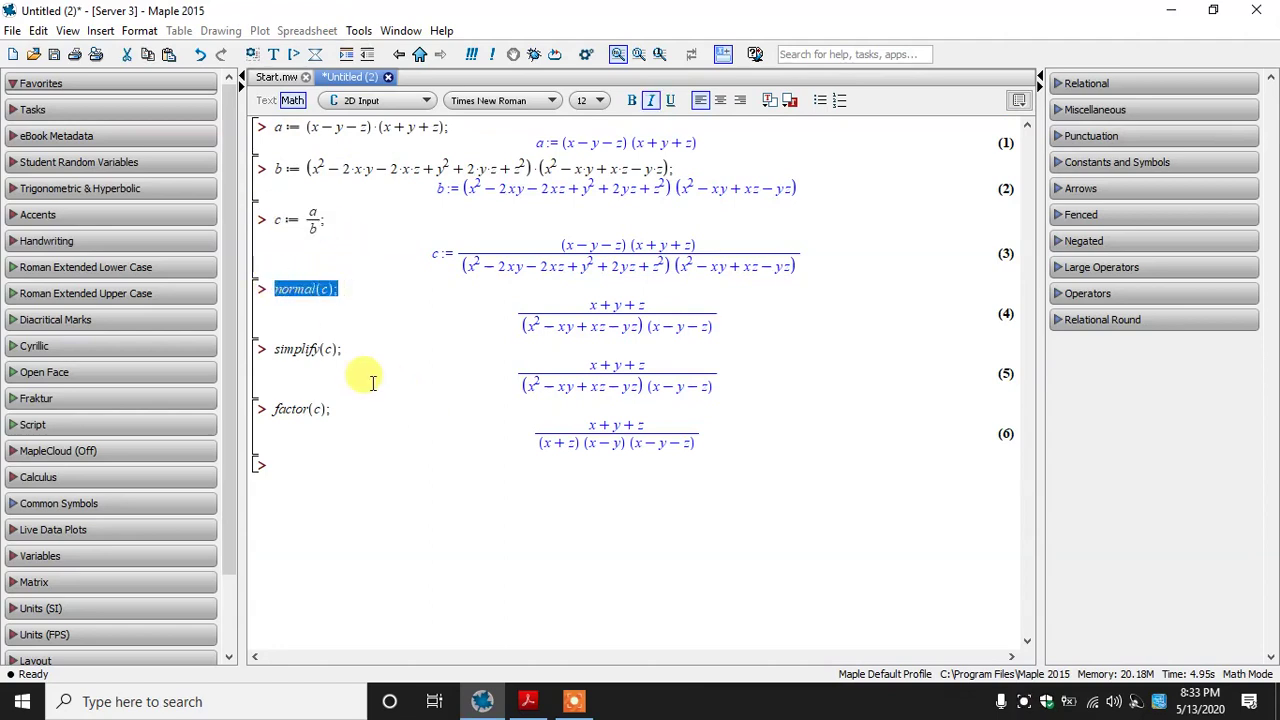
pyautogui.click(322, 472)
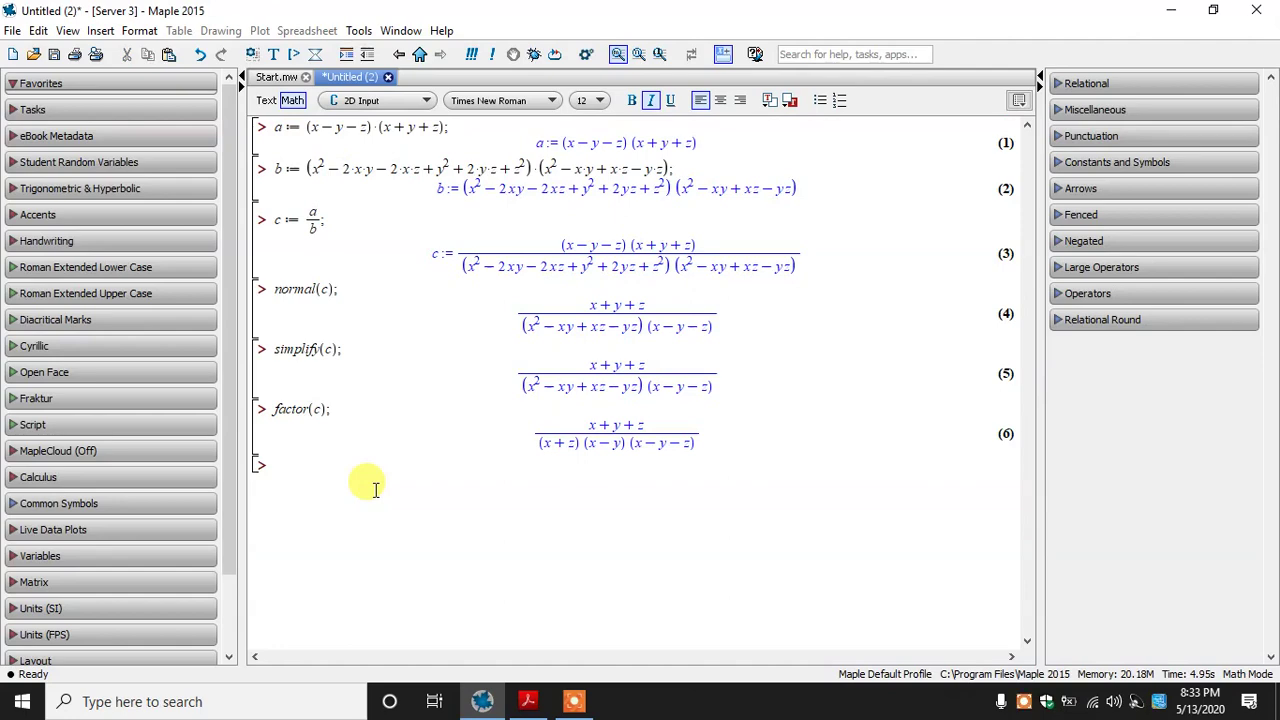
# Step: Switch to The MAPLE book.pdf and read the remarks on normal, simplify and factor, continuing to the numer, denom, rem and quo functions
pyautogui.click(526, 700)
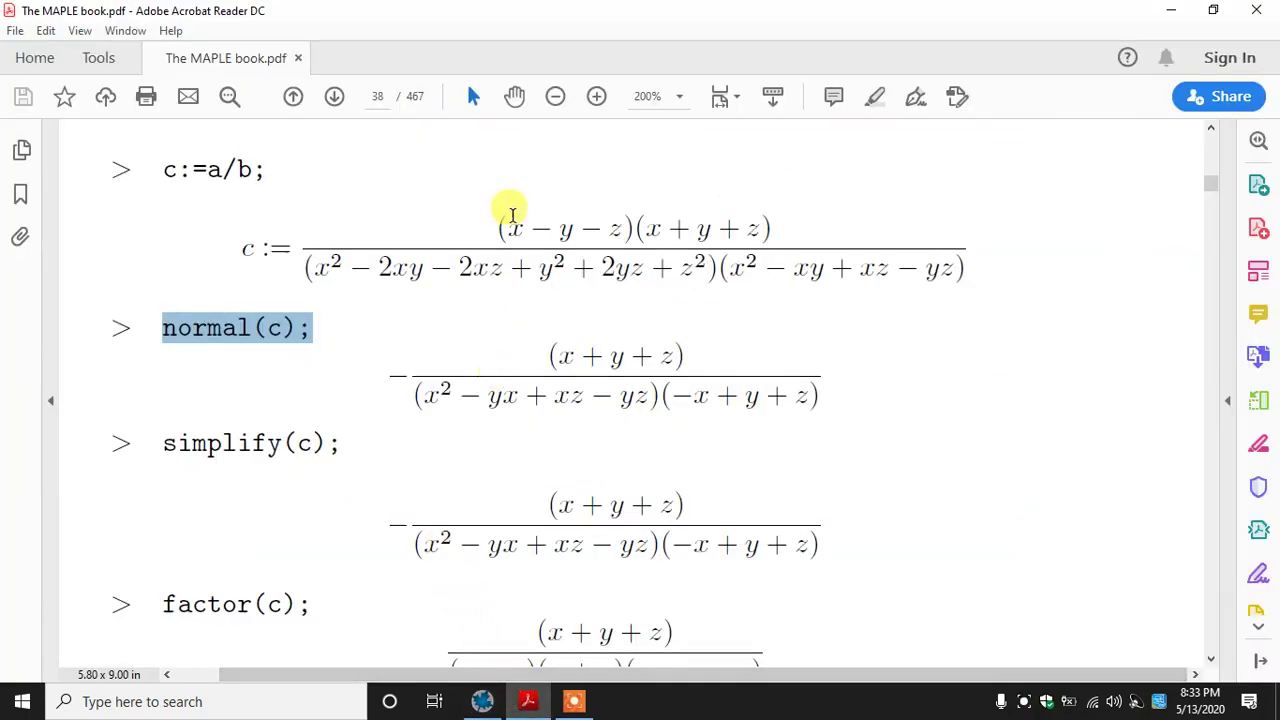
pyautogui.click(514, 96)
pyautogui.moveTo(480, 267); pyautogui.dragTo(455, 114)
pyautogui.moveTo(468, 400); pyautogui.dragTo(441, 266)
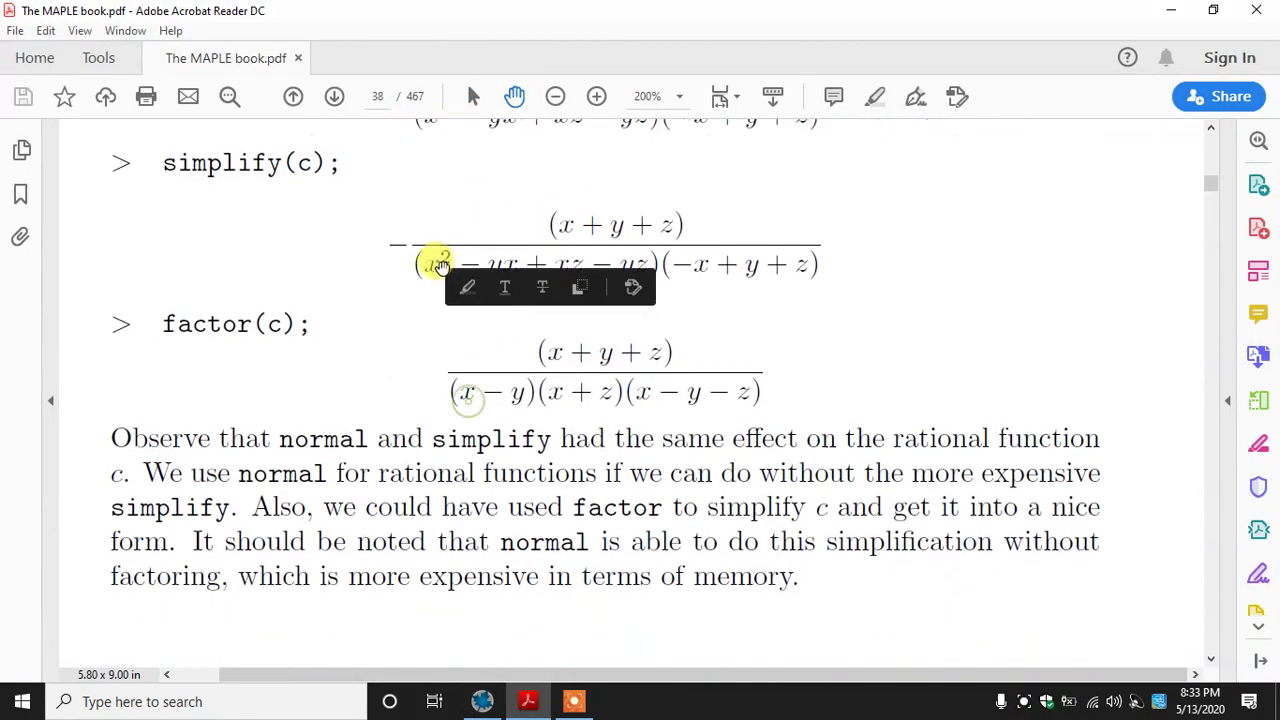
pyautogui.moveTo(543, 443); pyautogui.dragTo(517, 371)
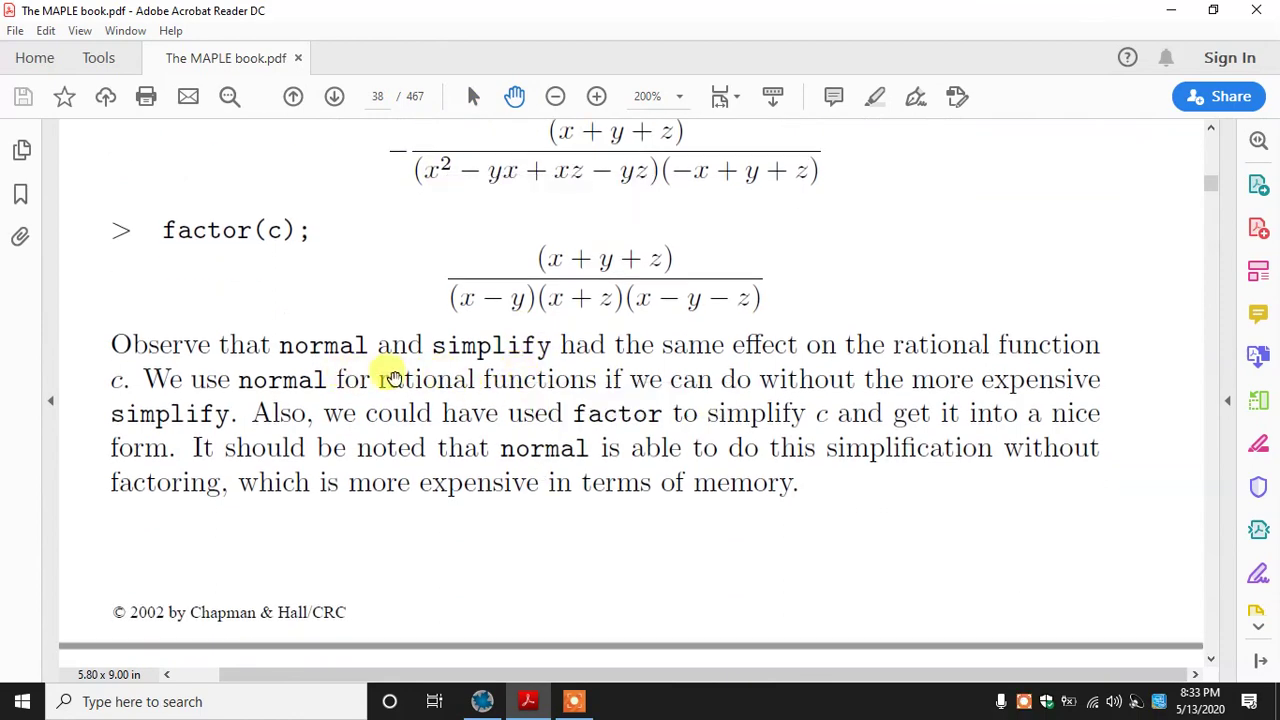
pyautogui.scroll(5, 608, 381)
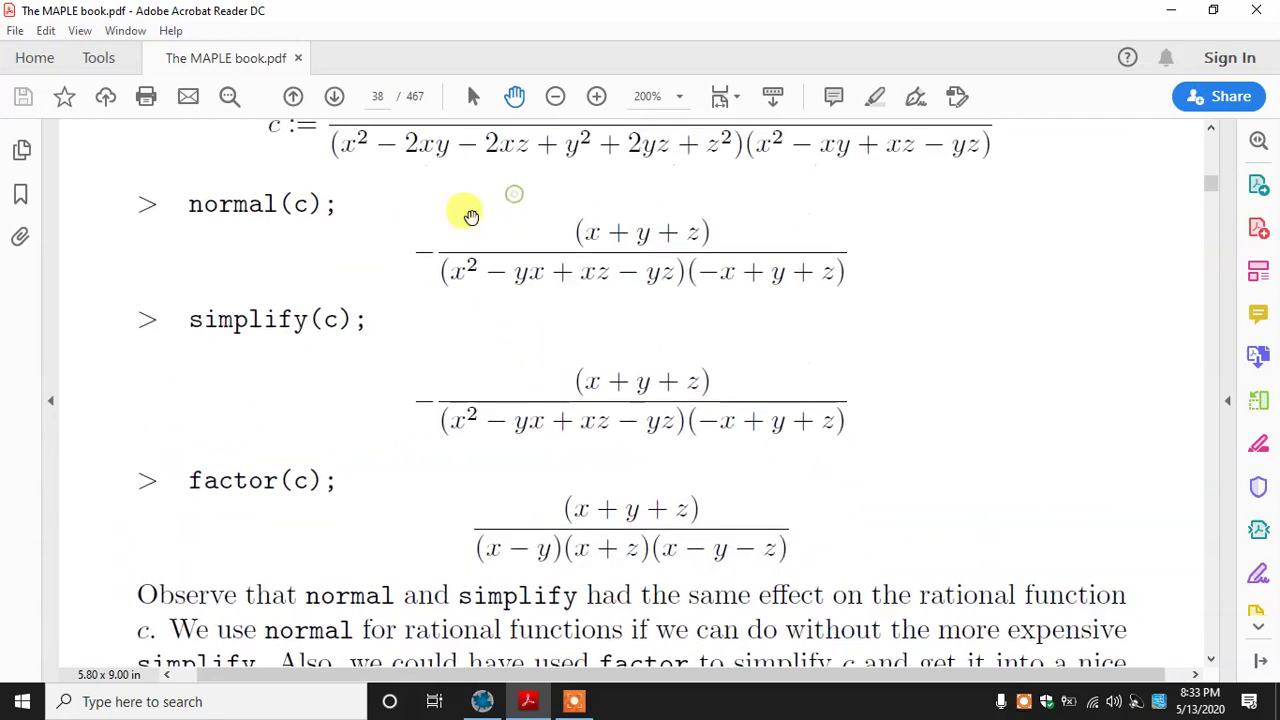
pyautogui.moveTo(746, 543); pyautogui.dragTo(645, 300)
pyautogui.moveTo(560, 487); pyautogui.dragTo(519, 249)
pyautogui.moveTo(637, 489); pyautogui.dragTo(548, 236)
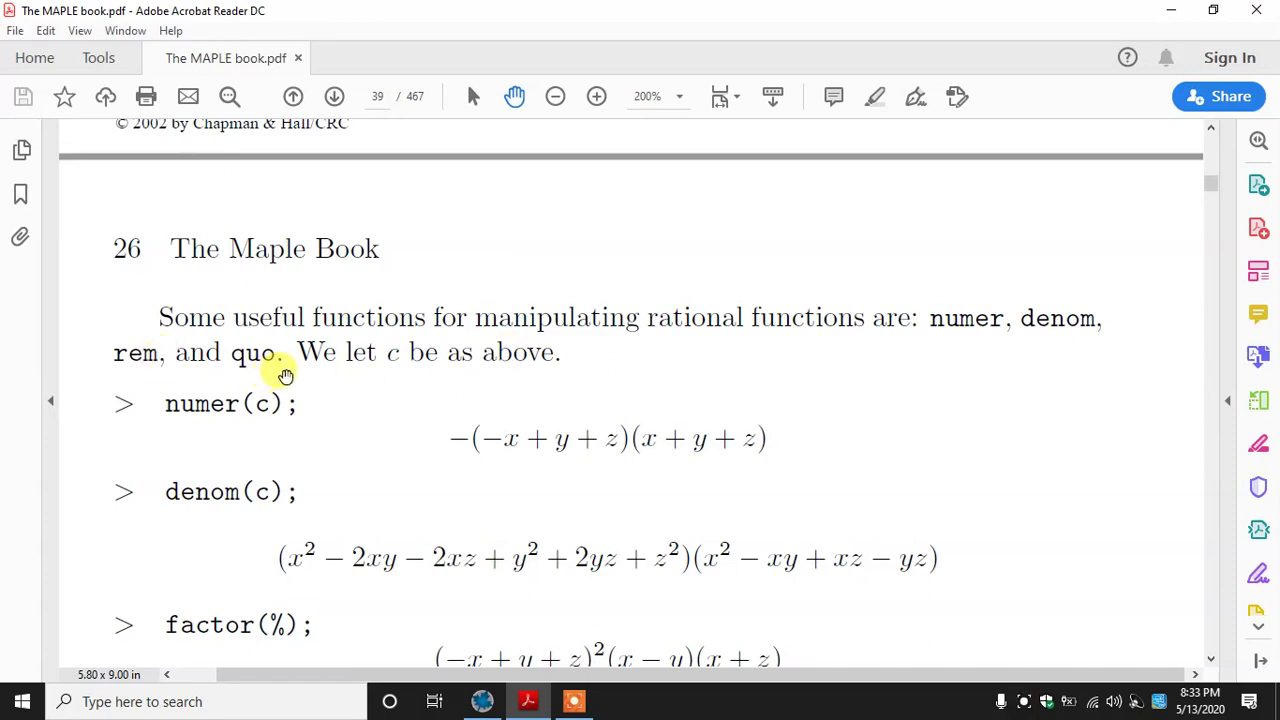
pyautogui.scroll(-2, 330, 370)
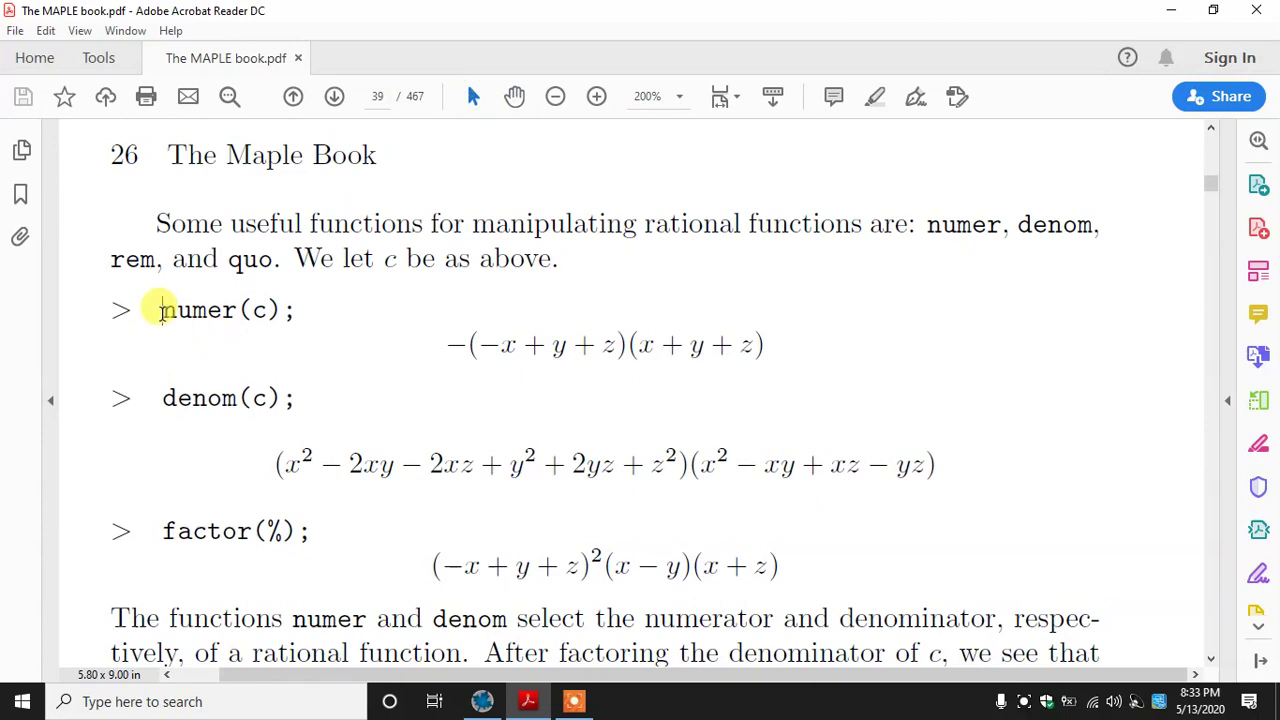
# Step: Return to Maple, execute numer(c); from the book's example, and compare its output with the numerator of c
pyautogui.moveTo(163, 308); pyautogui.dragTo(125, 308)
pyautogui.click(482, 701)
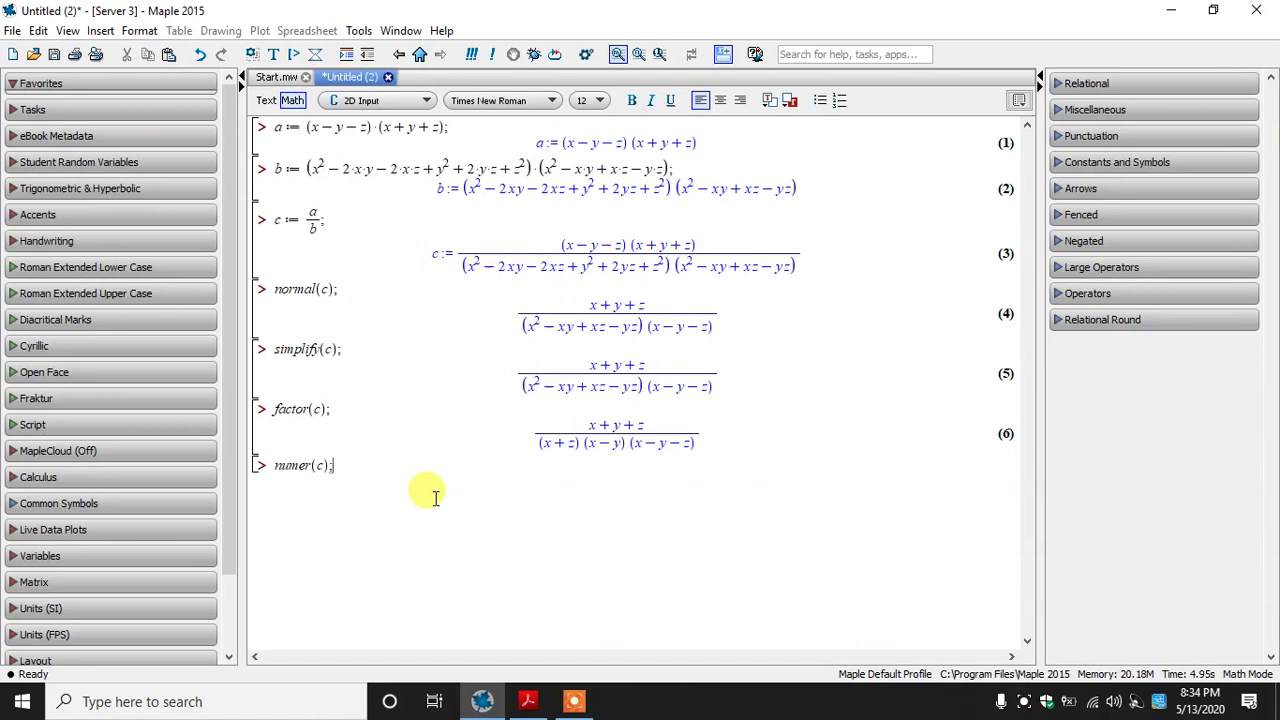
pyautogui.press('Return')
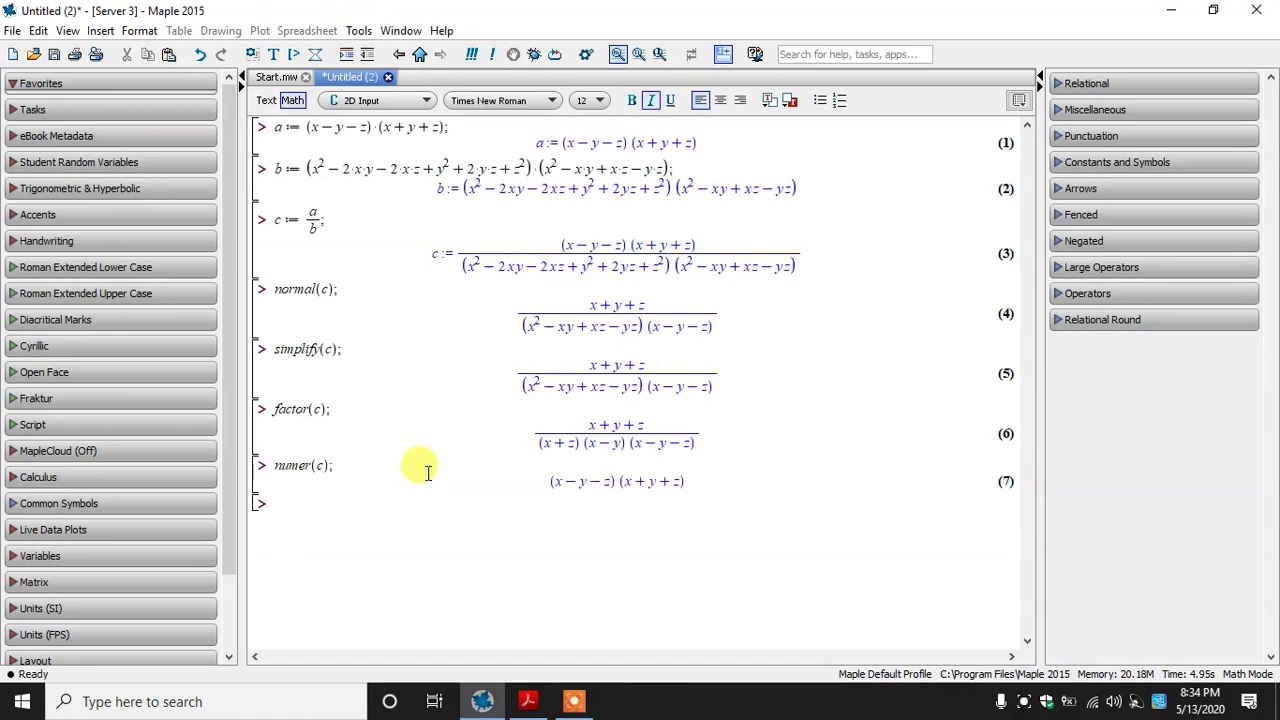
pyautogui.moveTo(443, 251); pyautogui.dragTo(780, 245)
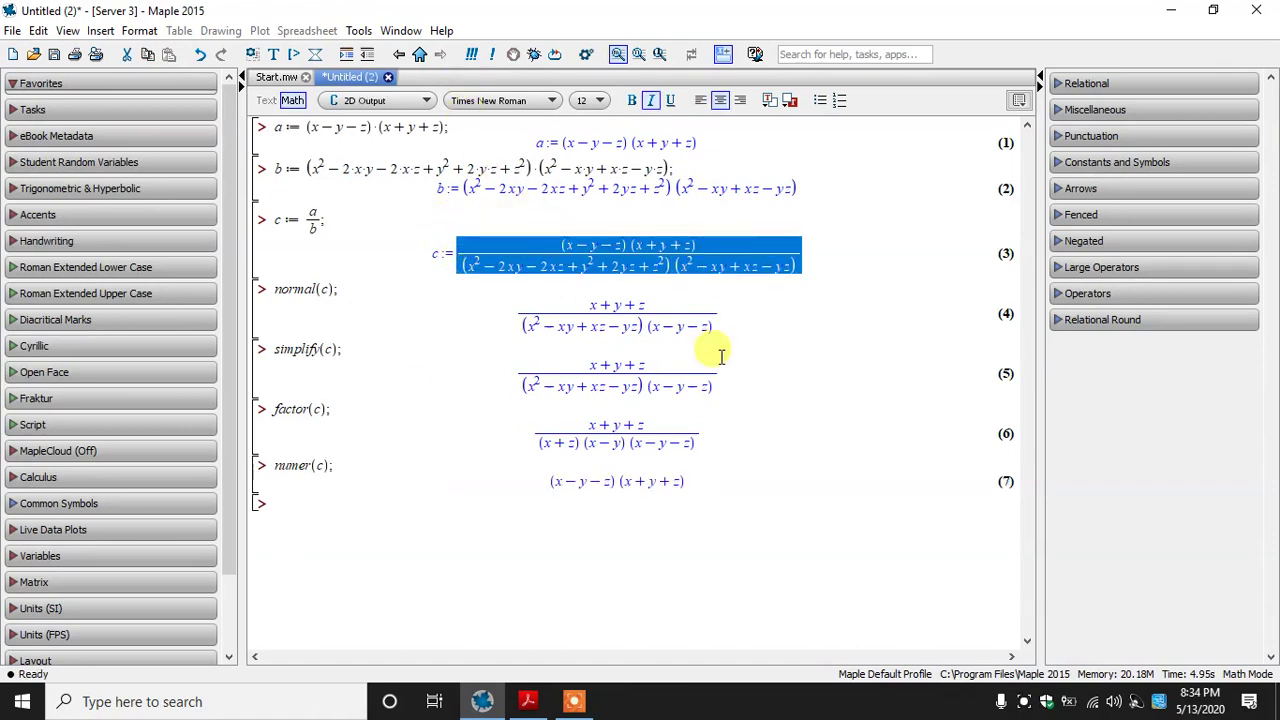
pyautogui.moveTo(688, 482); pyautogui.dragTo(549, 481)
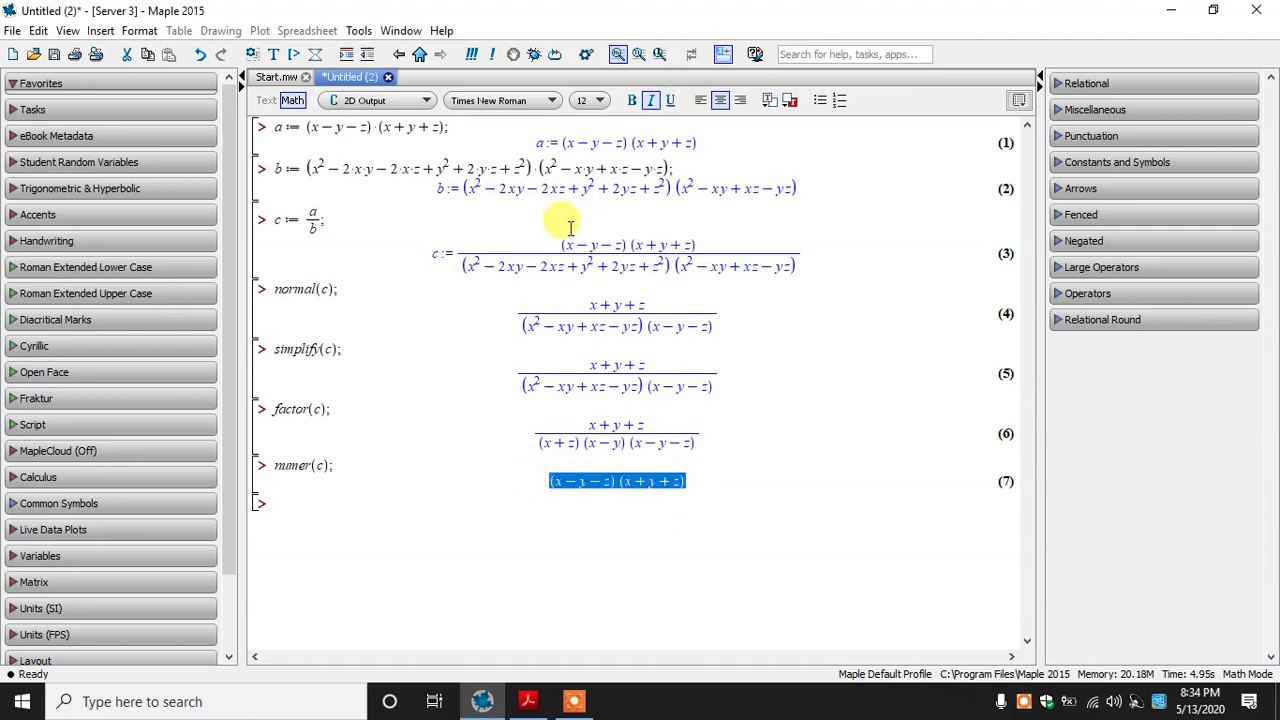
pyautogui.moveTo(571, 220); pyautogui.dragTo(697, 236)
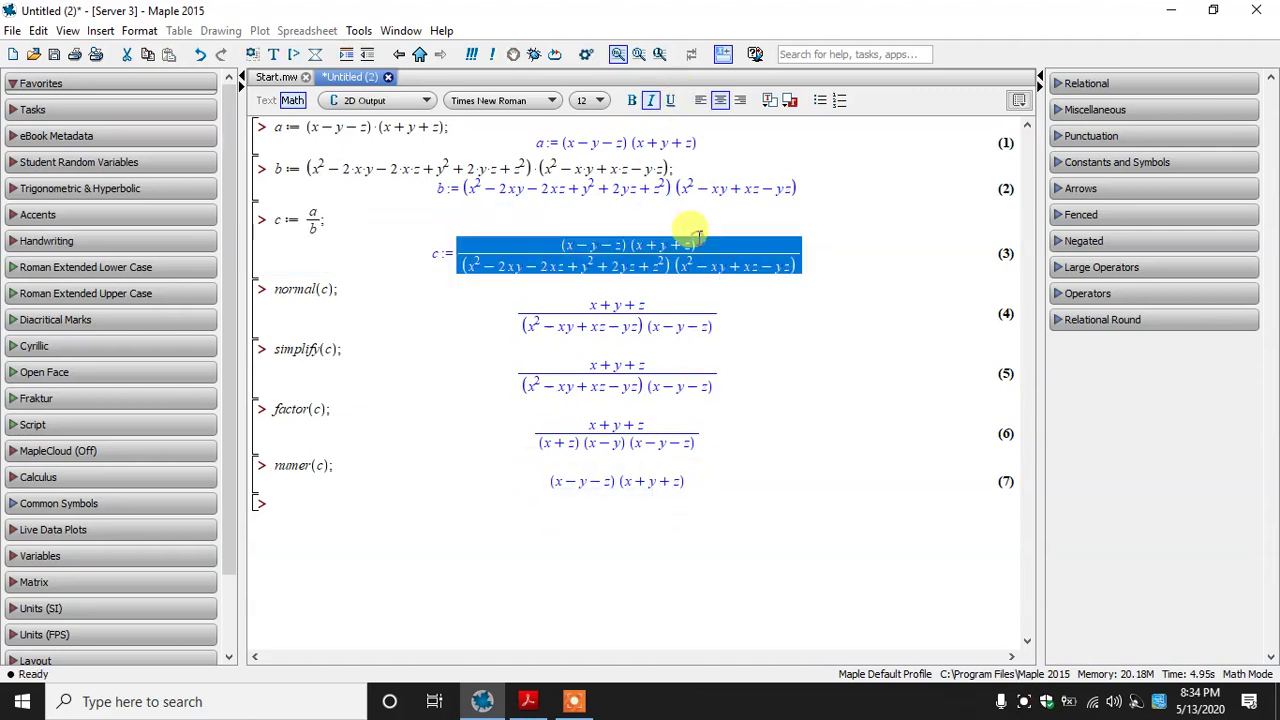
pyautogui.doubleClick(598, 482)
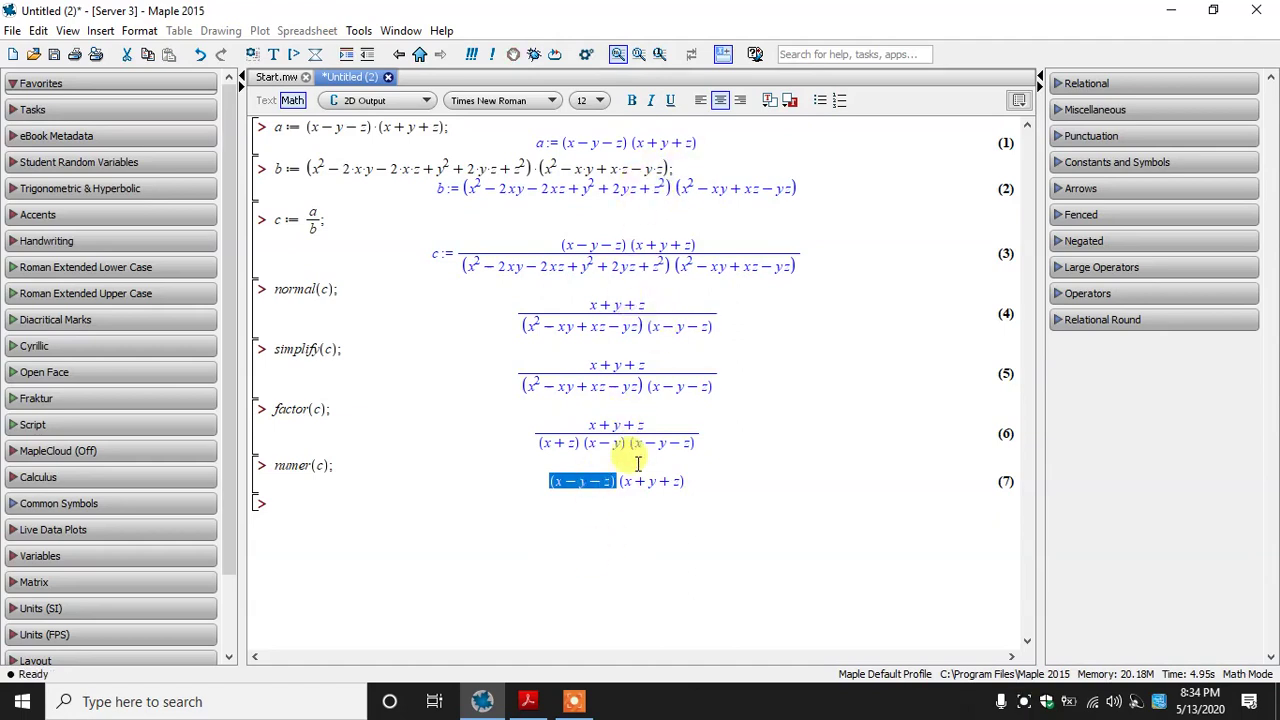
# Step: Extract the denominator of the rational function by executing denom(c); in the worksheet
pyautogui.click(309, 507)
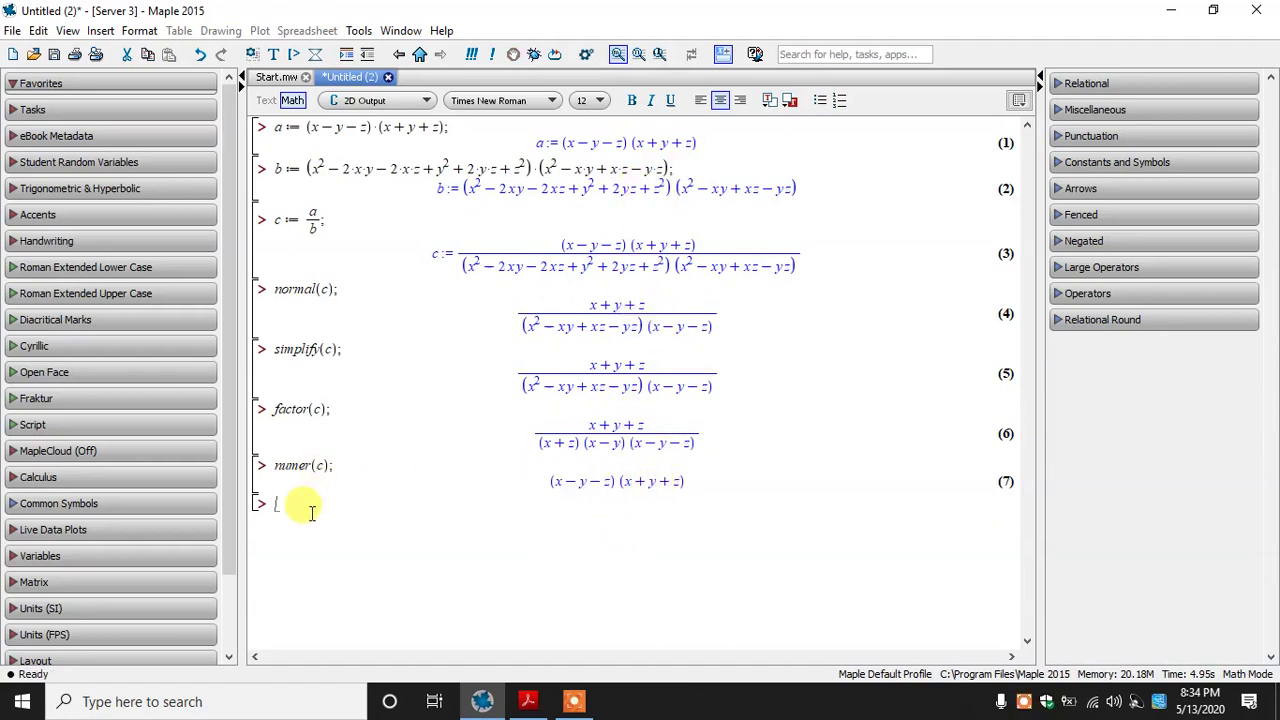
pyautogui.write('deno')
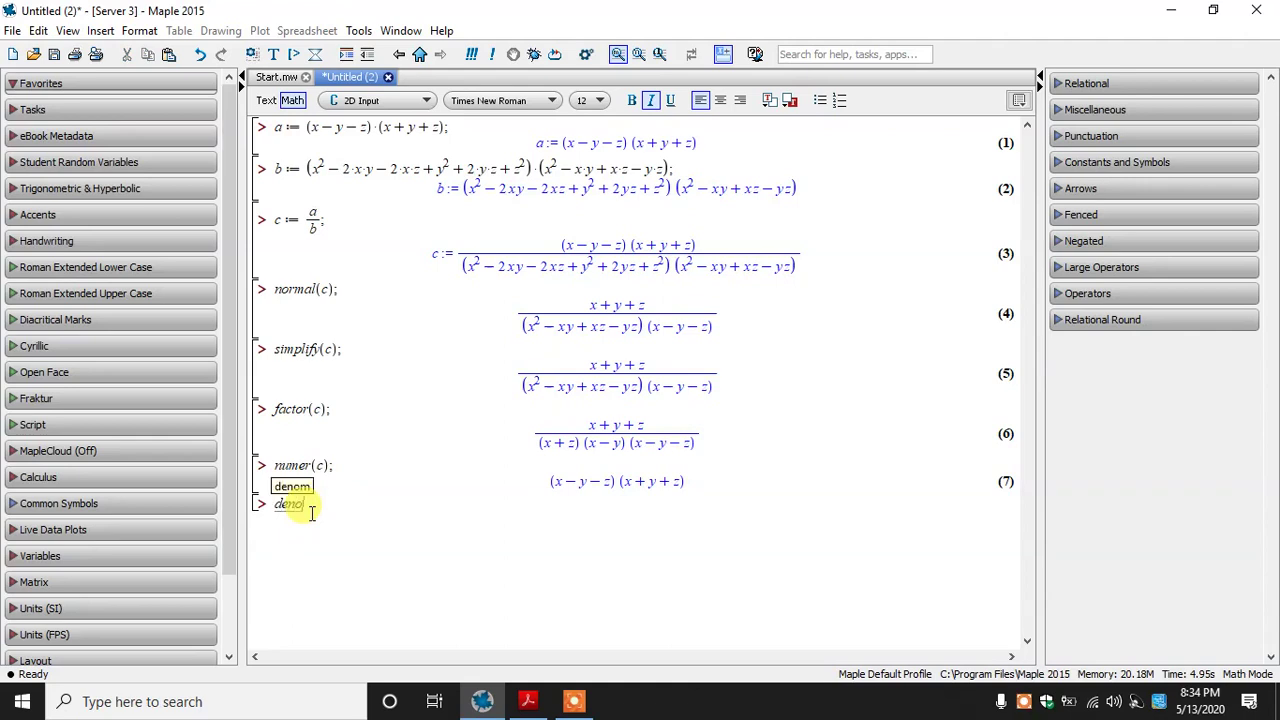
pyautogui.write('m(c)')
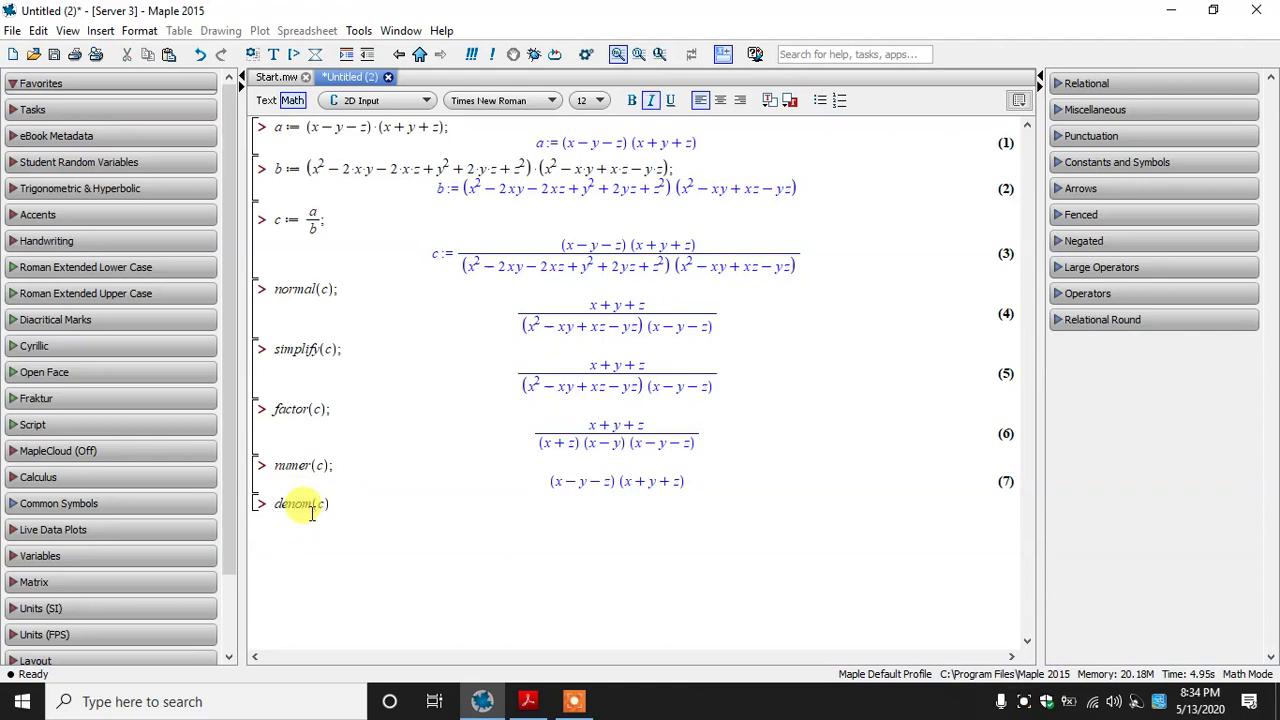
pyautogui.write(';')
pyautogui.press('Return')
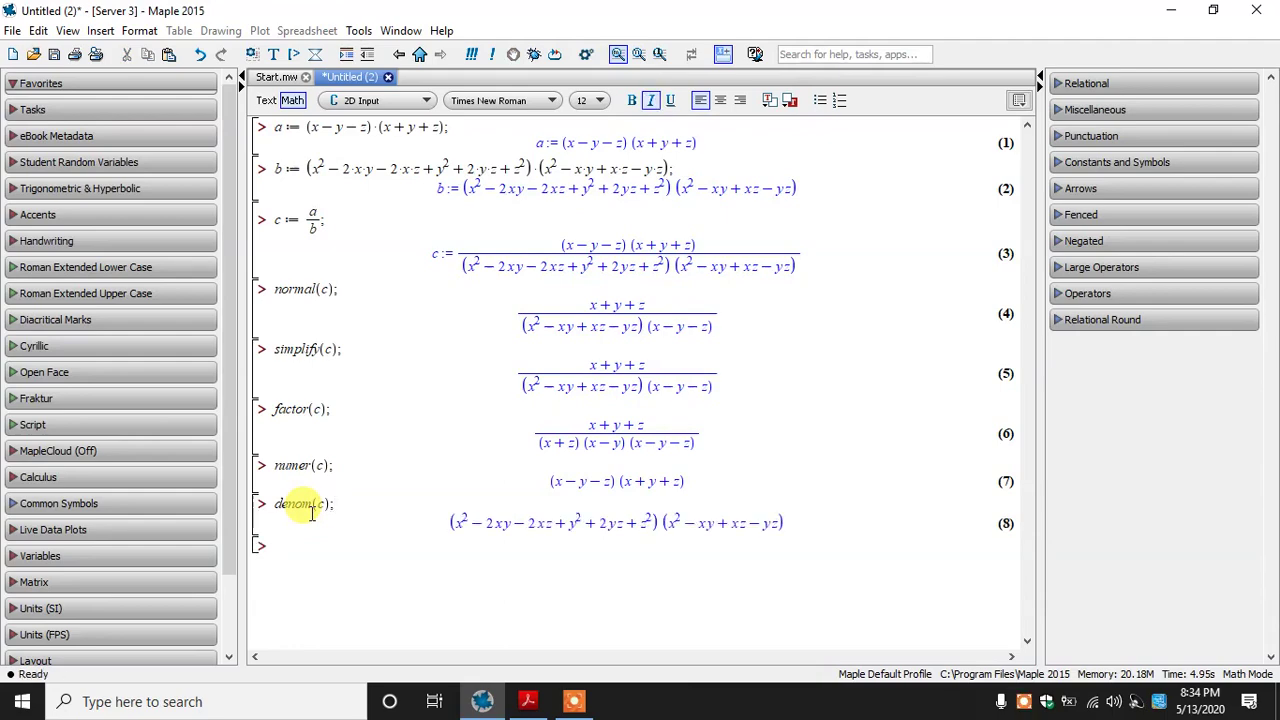
# Step: Check the book's factor example, return to Maple, and factor the denominator of c by executing factor(%);
pyautogui.click(528, 701)
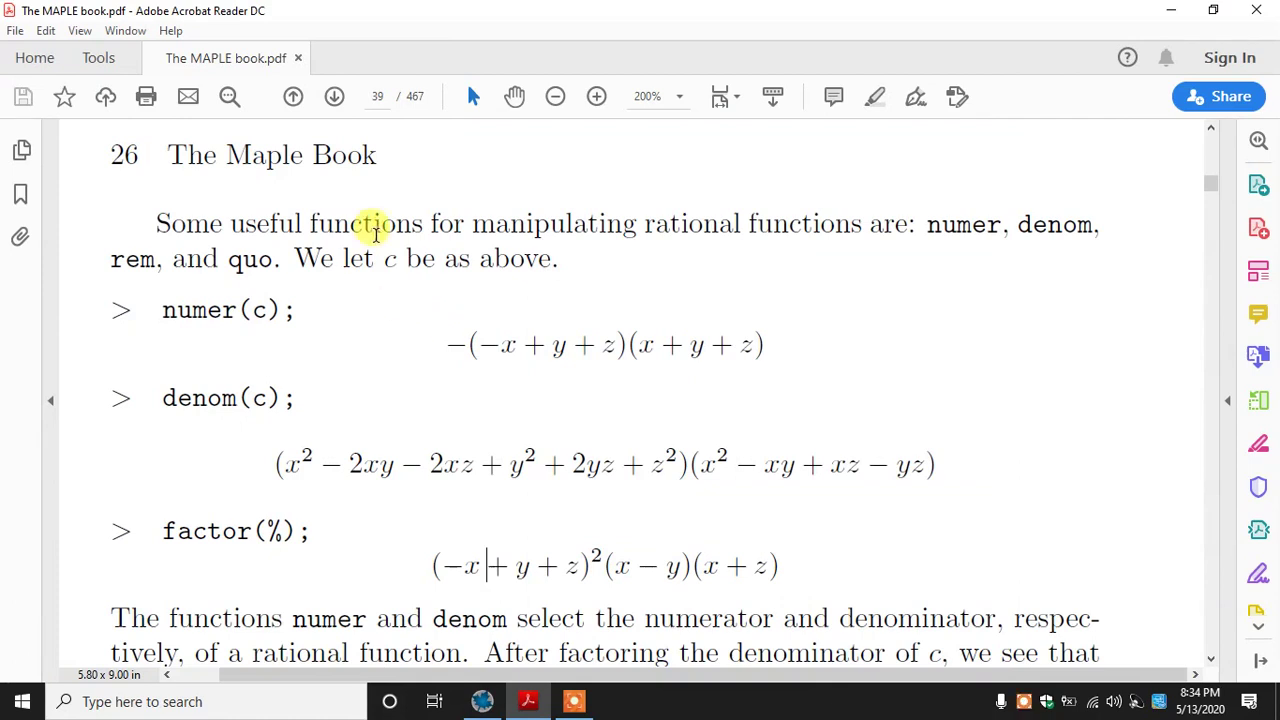
pyautogui.click(578, 702)
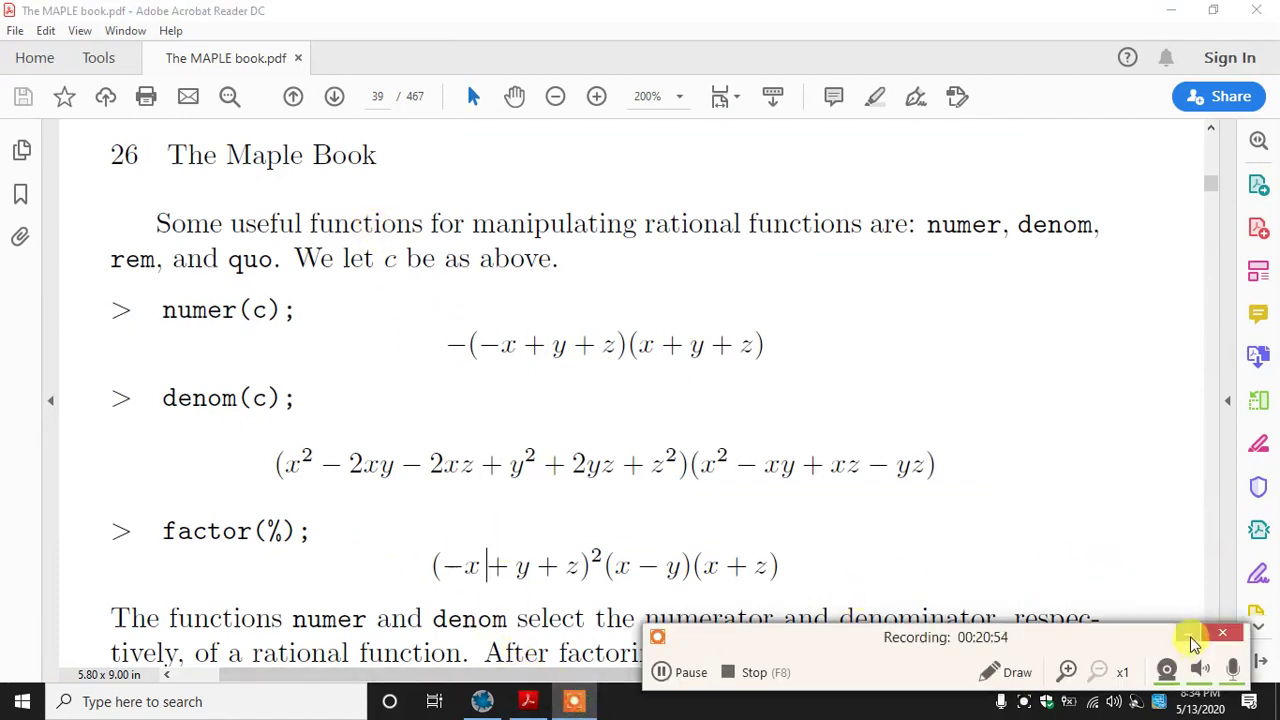
pyautogui.click(1191, 637)
pyautogui.click(481, 697)
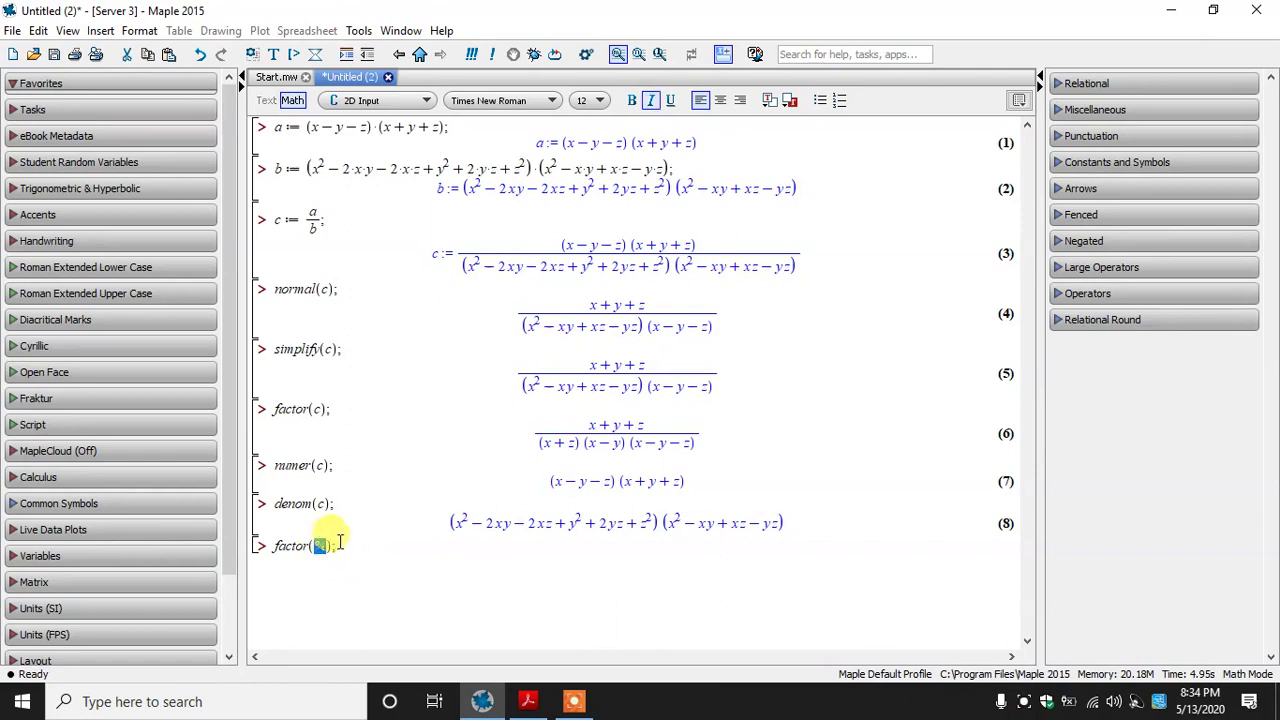
pyautogui.moveTo(455, 520); pyautogui.dragTo(666, 560)
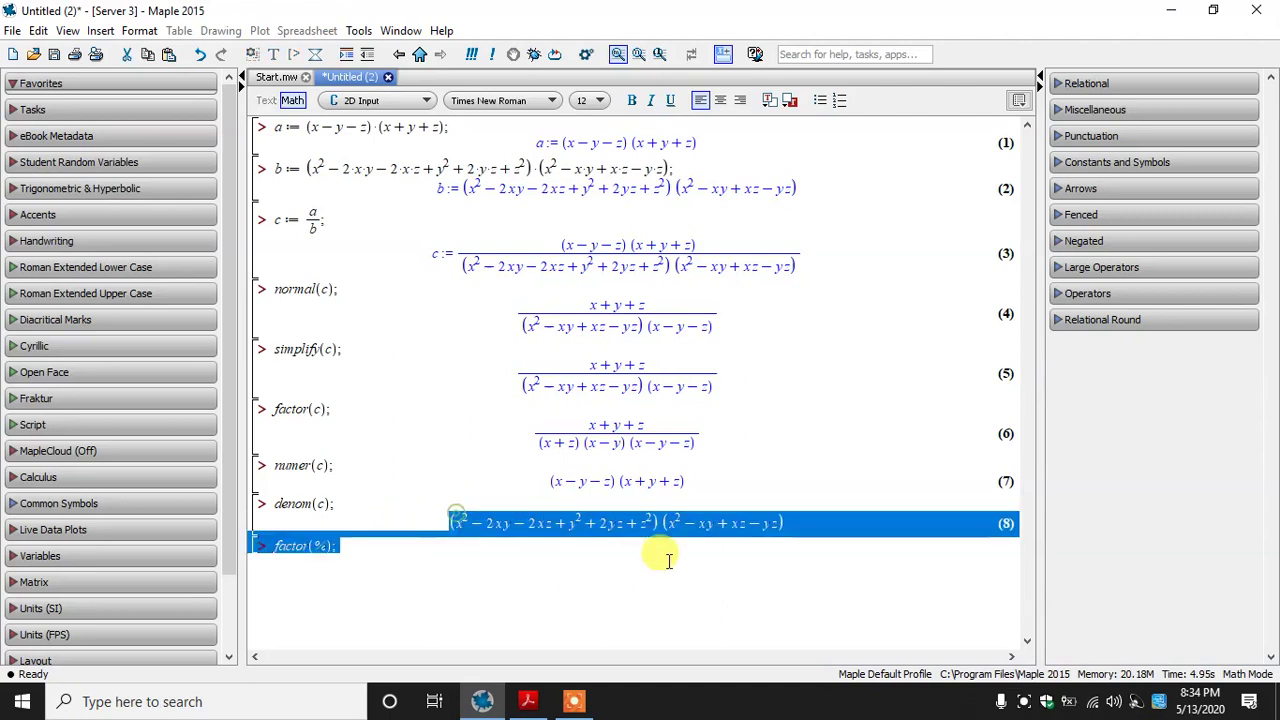
pyautogui.click(371, 570)
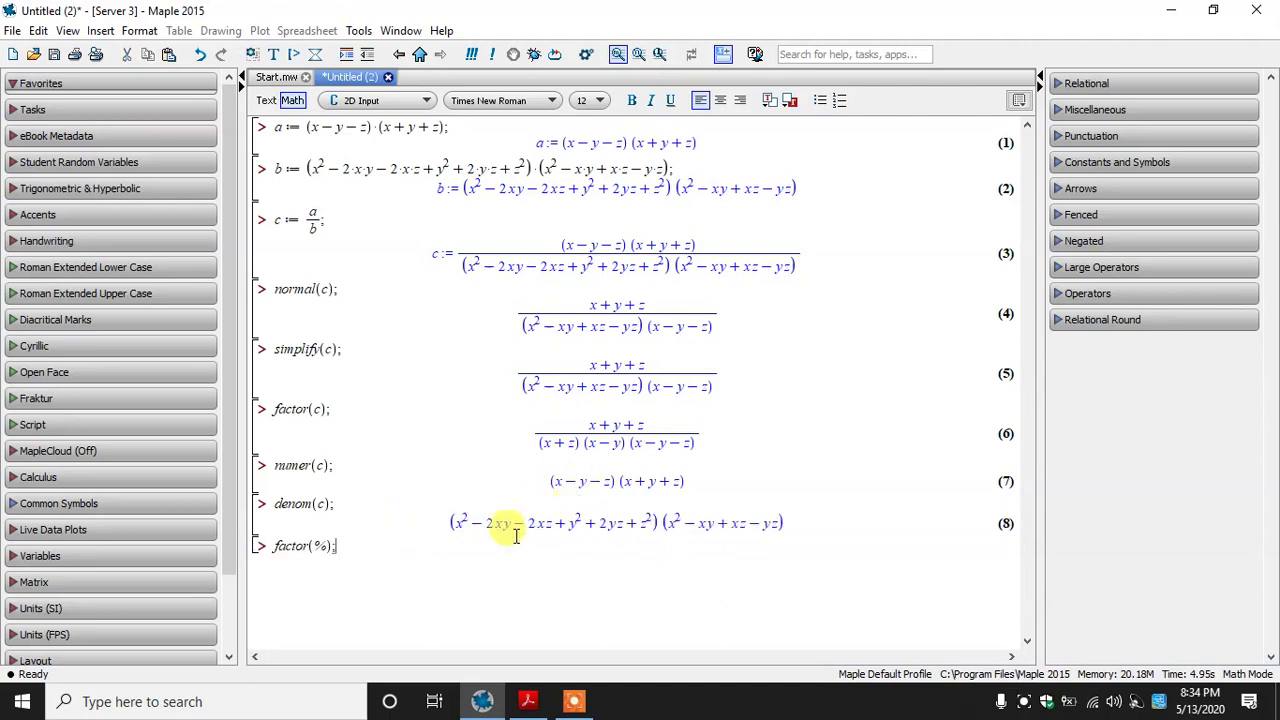
pyautogui.click(322, 545)
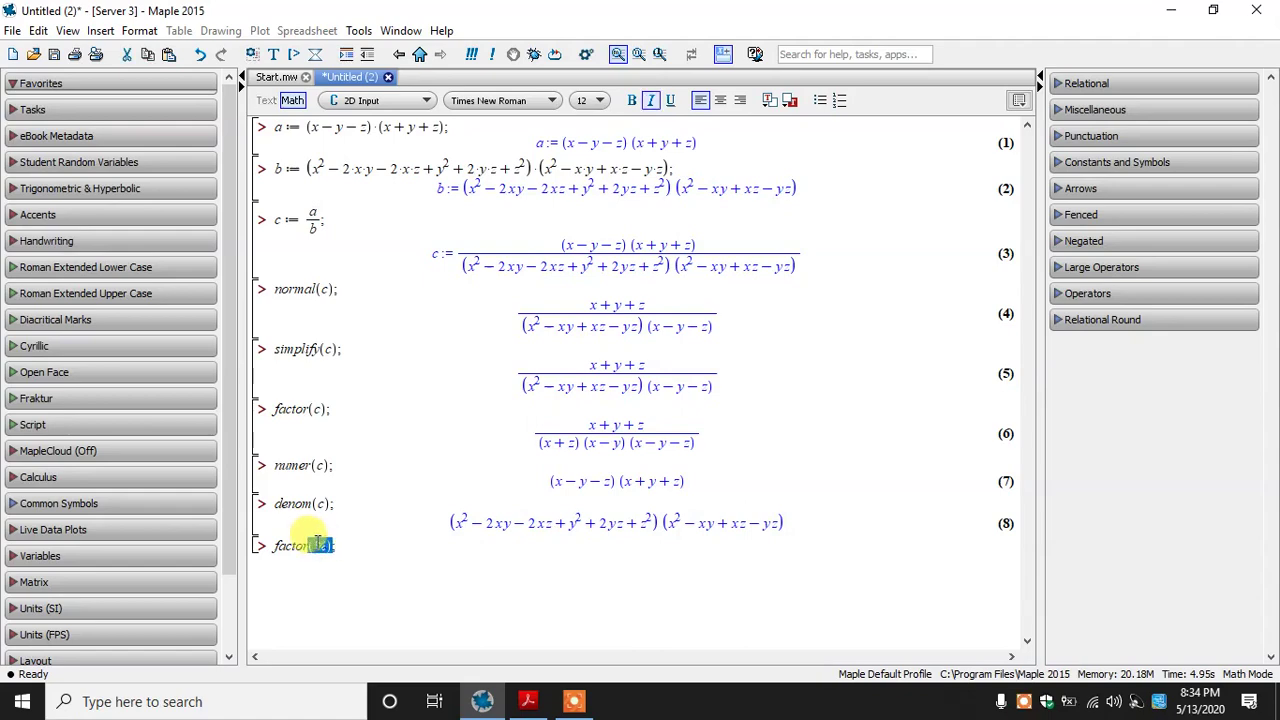
pyautogui.click(345, 545)
pyautogui.press('Return')
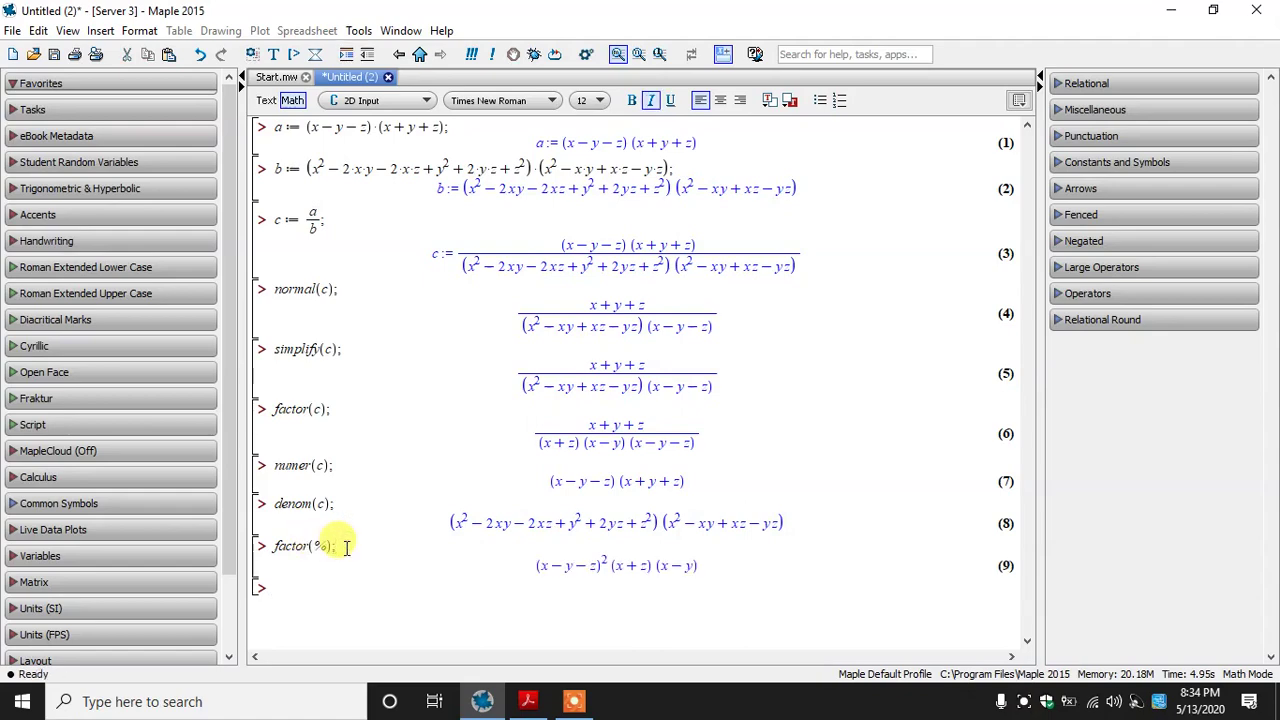
# Step: Switch to The MAPLE book.pdf and read the remarks on context-menu operations and the quo and rem polynomial division examples
pyautogui.click(528, 701)
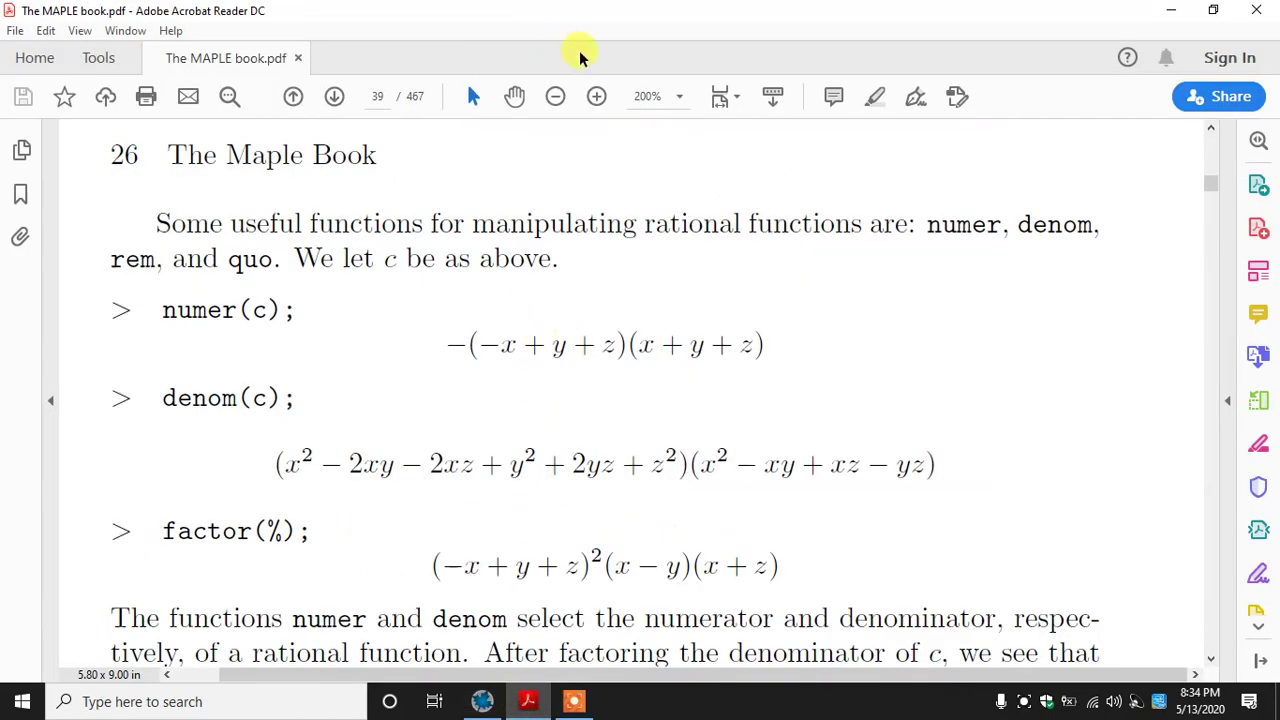
pyautogui.click(514, 96)
pyautogui.scroll(-10, 463, 443)
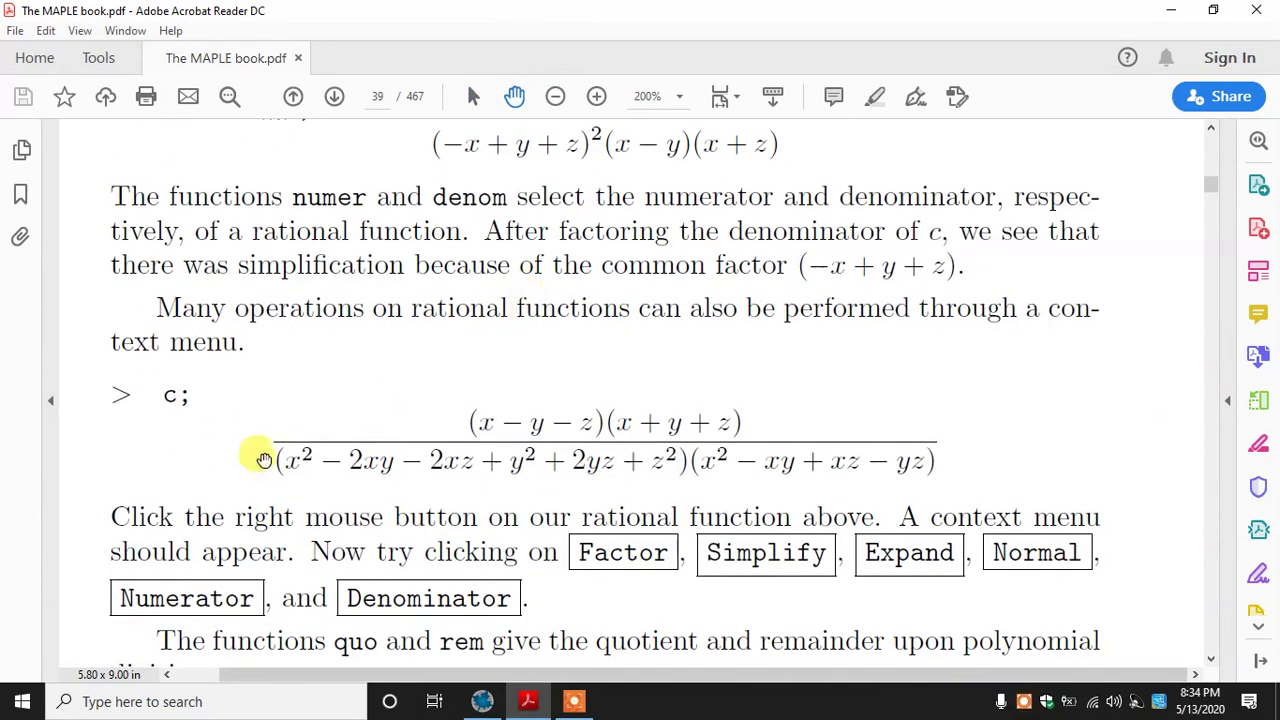
pyautogui.scroll(-2, 263, 451)
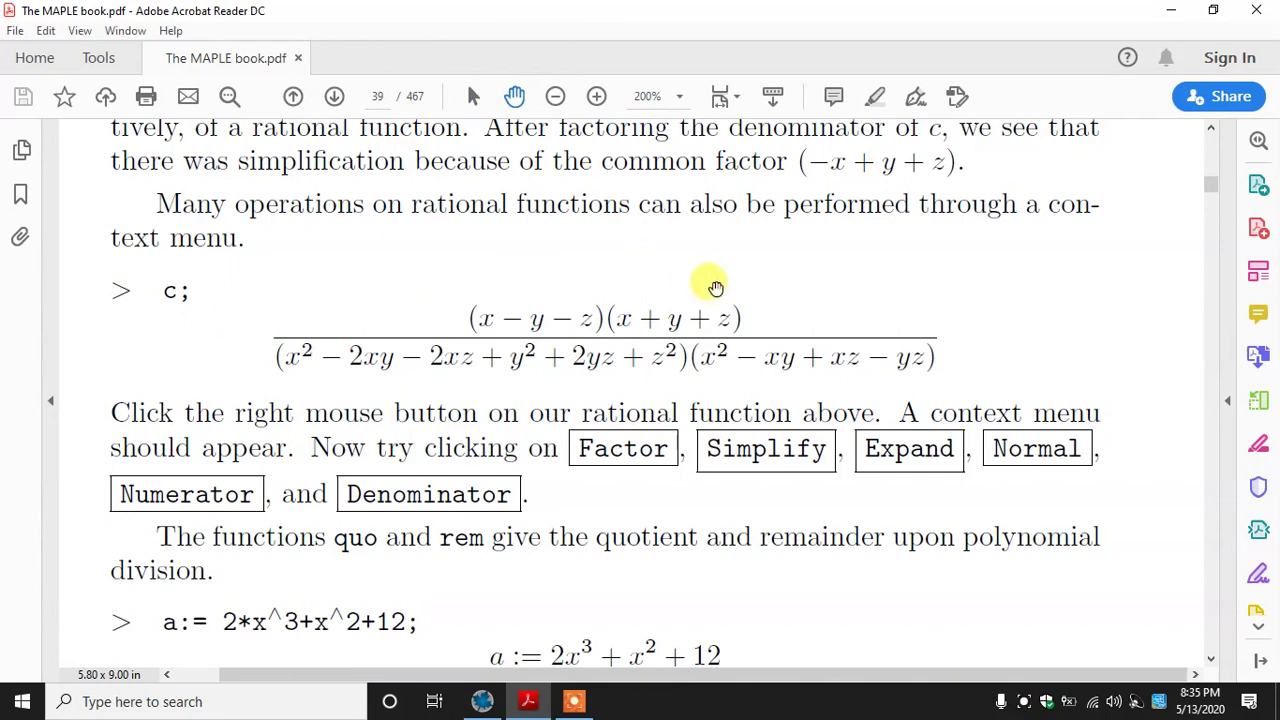
pyautogui.scroll(-3, 616, 422)
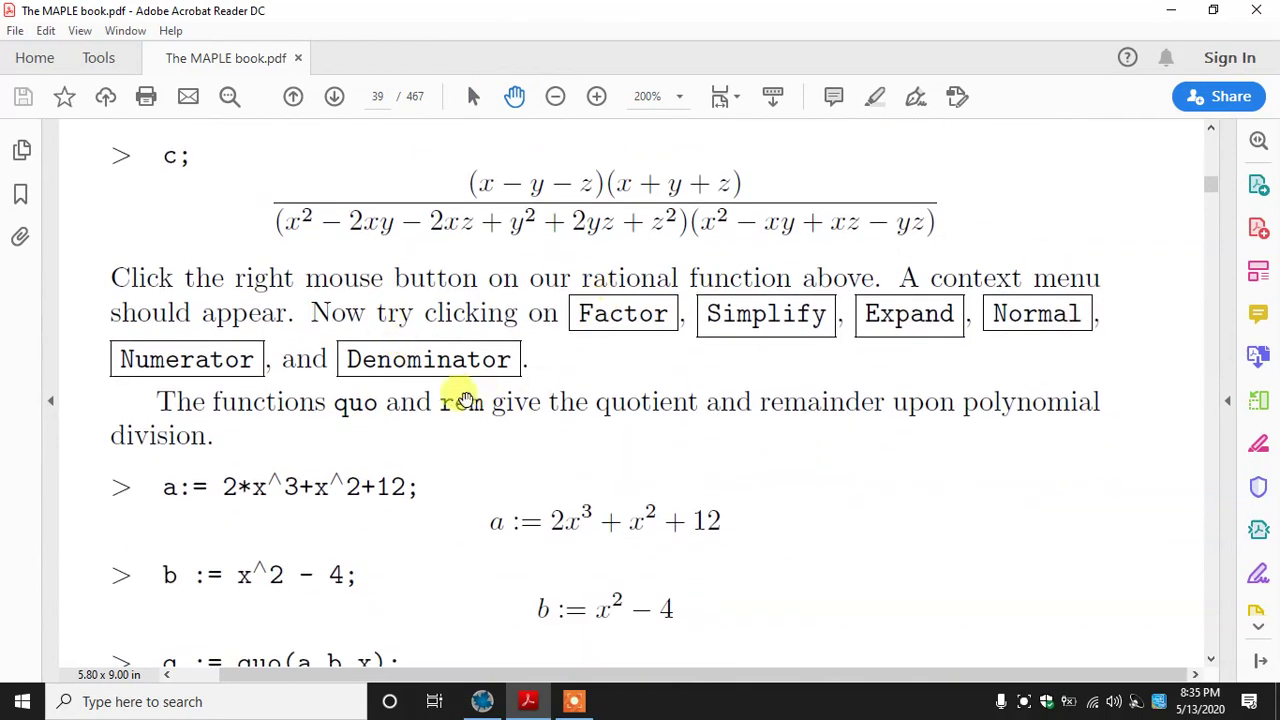
pyautogui.scroll(-3, 652, 458)
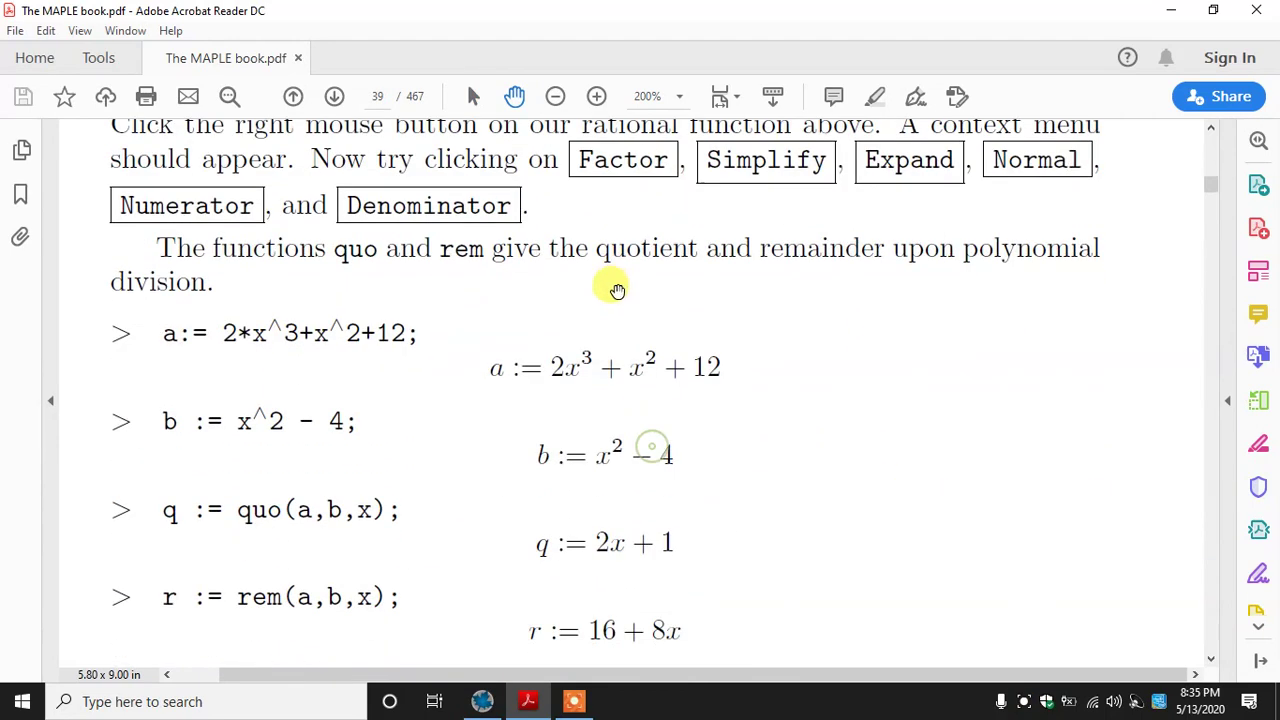
pyautogui.scroll(-1, 662, 405)
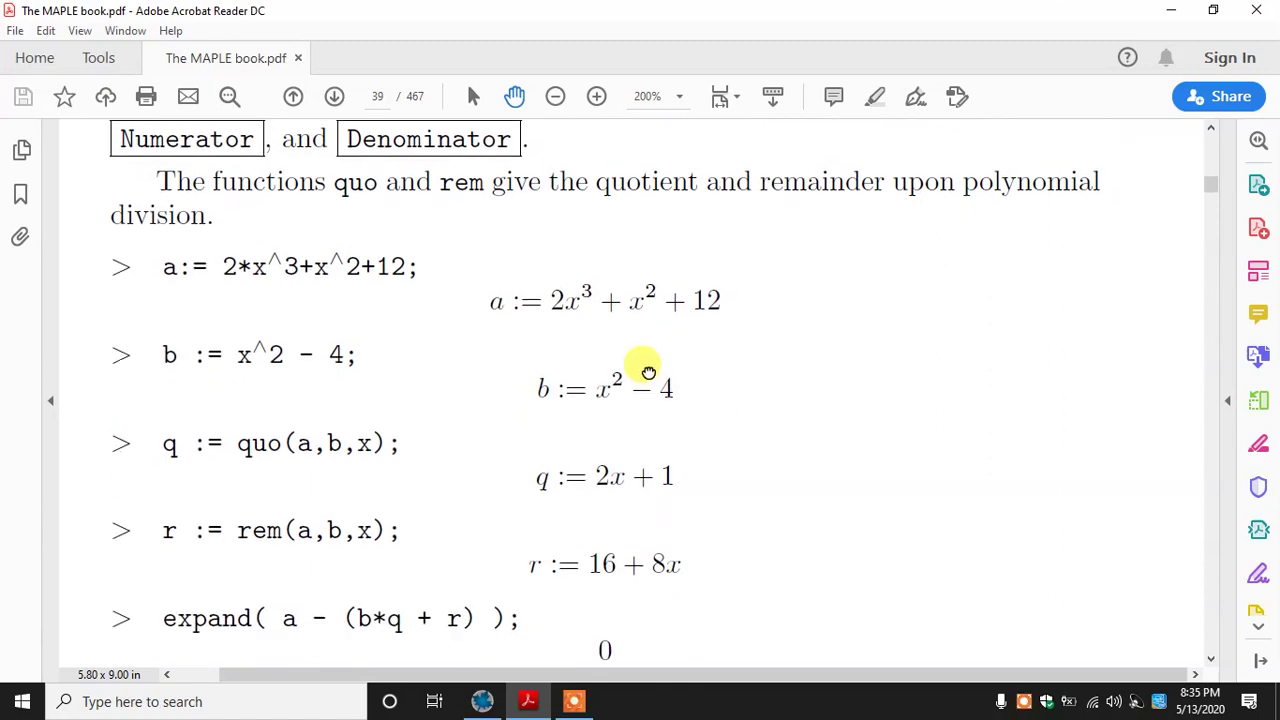
pyautogui.scroll(-4, 257, 323)
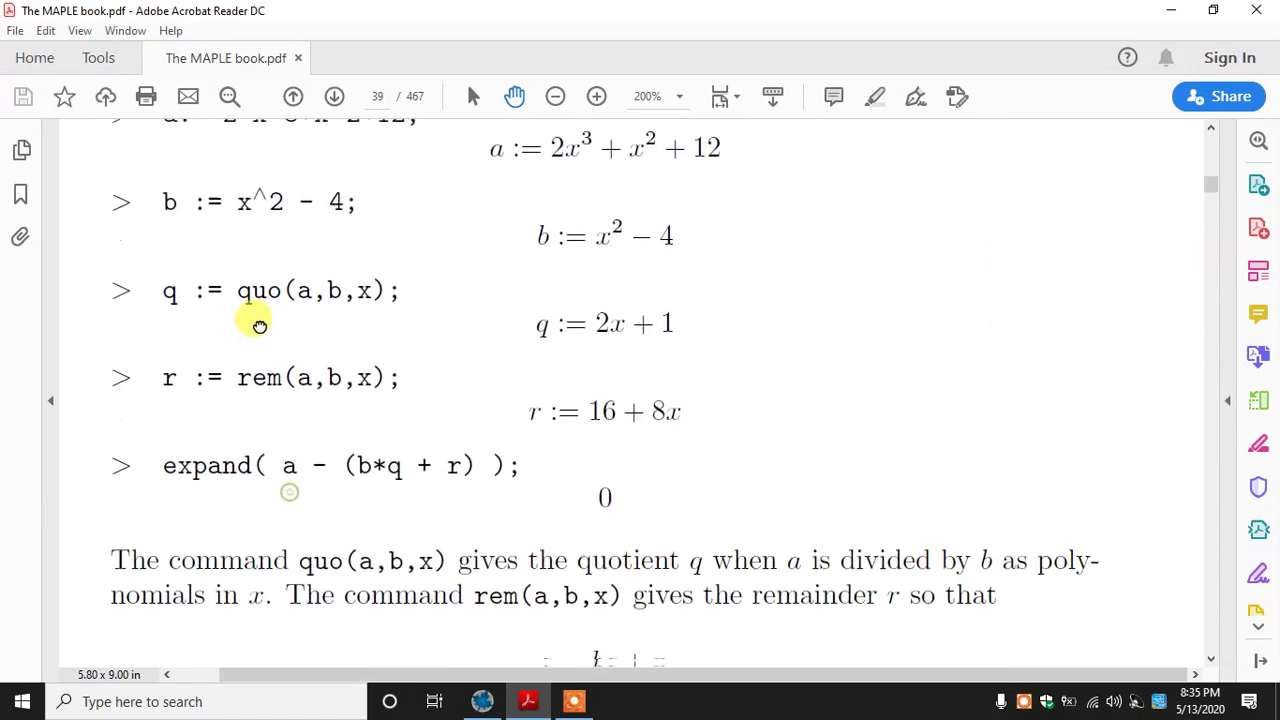
pyautogui.scroll(1, 255, 300)
pyautogui.scroll(3, 258, 335)
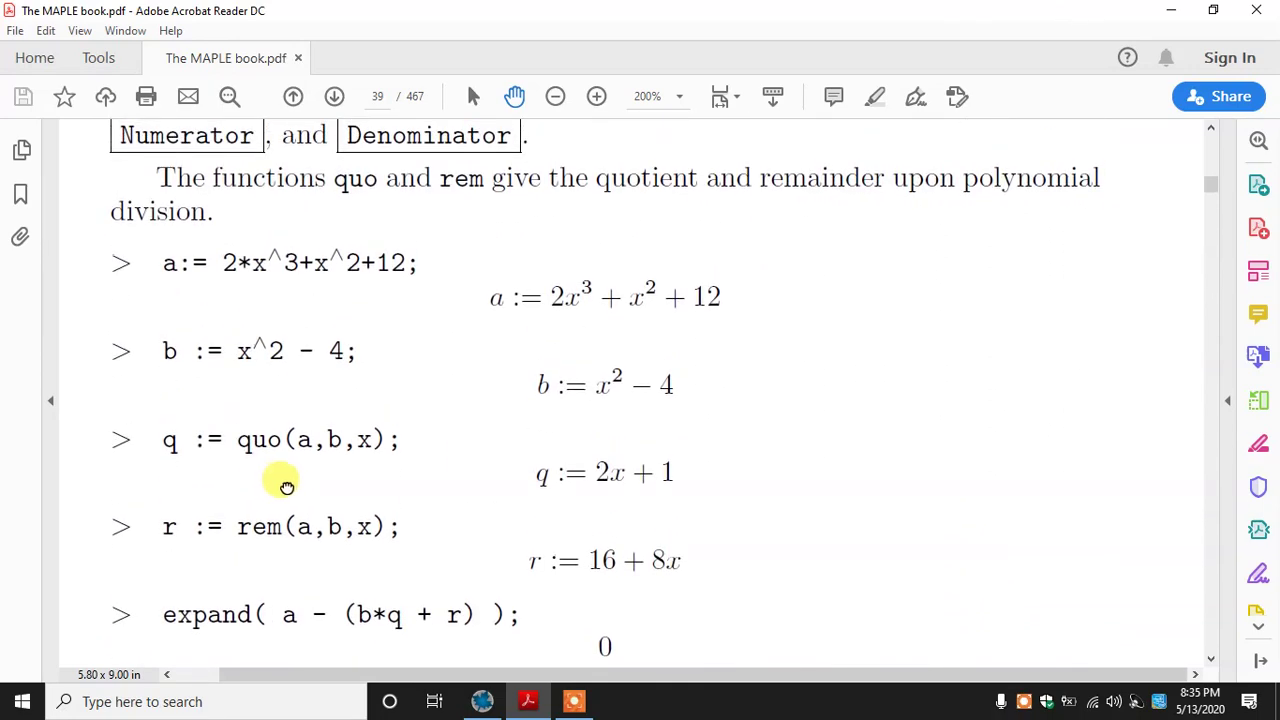
# Step: Return to Maple, delete everything in the worksheet, and restart the Maple server
pyautogui.click(483, 700)
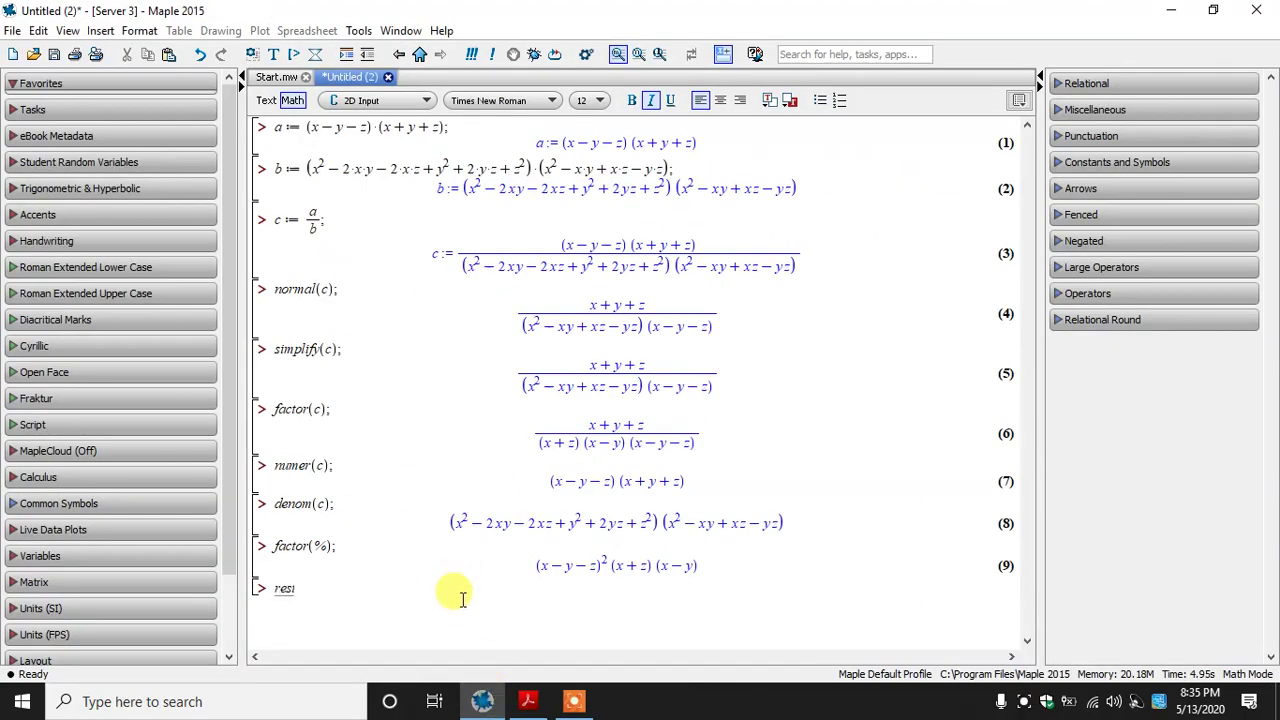
pyautogui.write('rt')
pyautogui.hotkey('ctrl', 'a')
pyautogui.press('Delete')
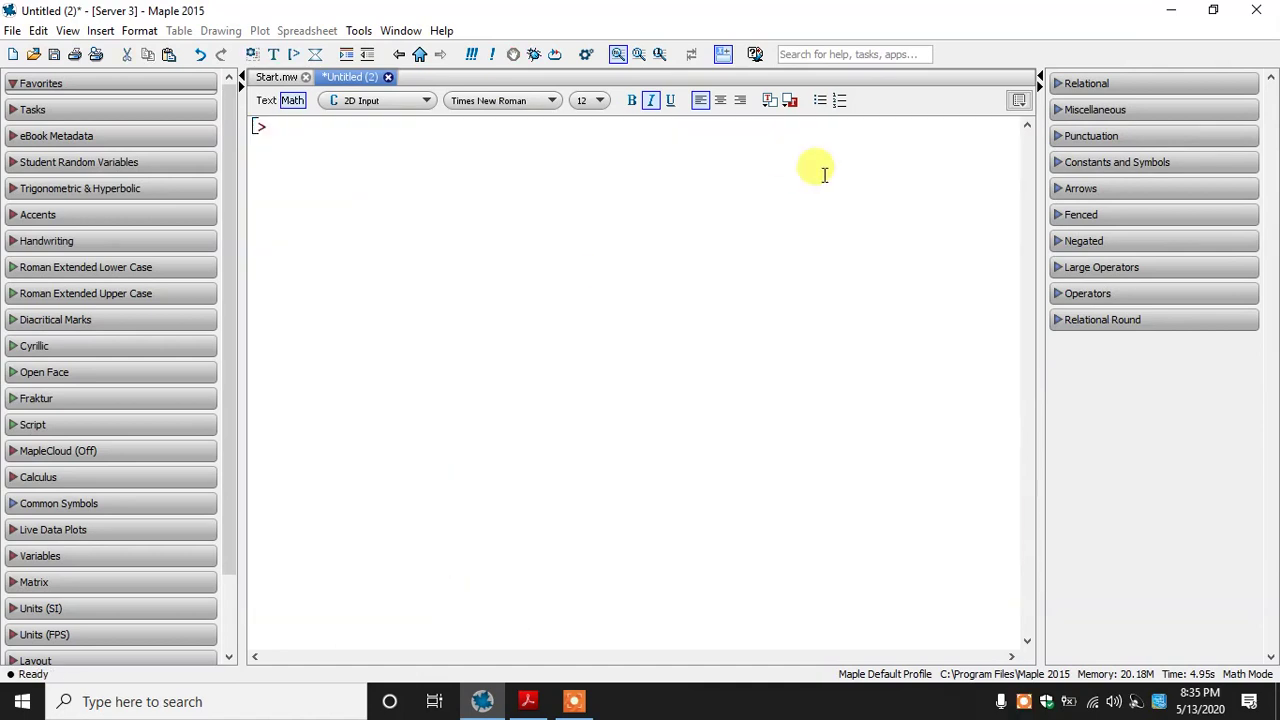
pyautogui.click(556, 56)
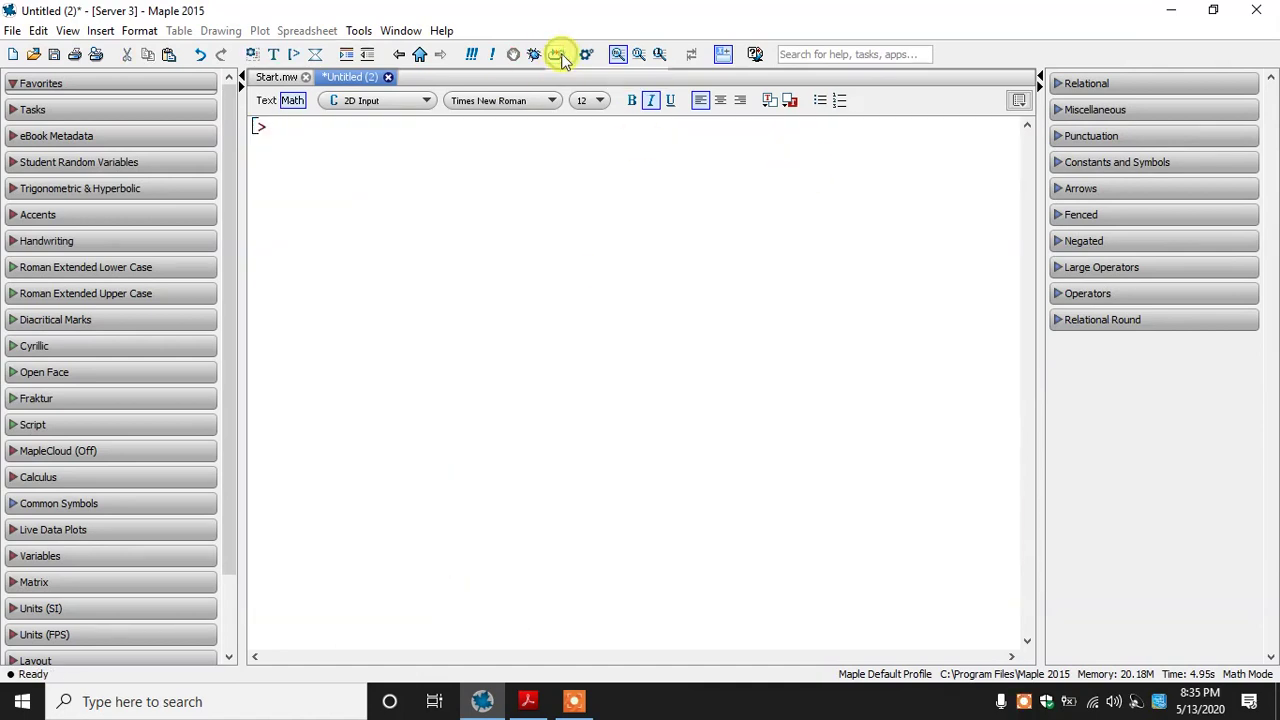
# Step: Define the polynomial a := 2*x^3 + x^2 + 12; from the book's division example in the empty Maple worksheet
pyautogui.click(527, 700)
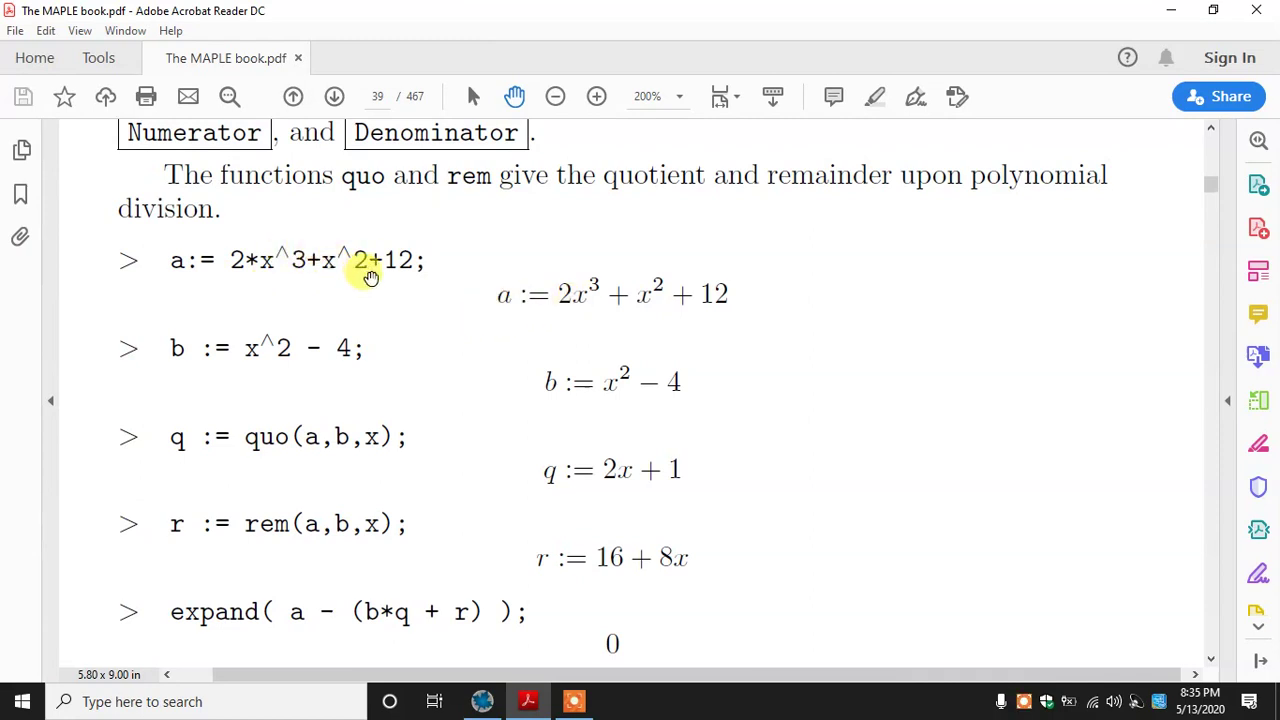
pyautogui.click(483, 705)
pyautogui.write('x^3')
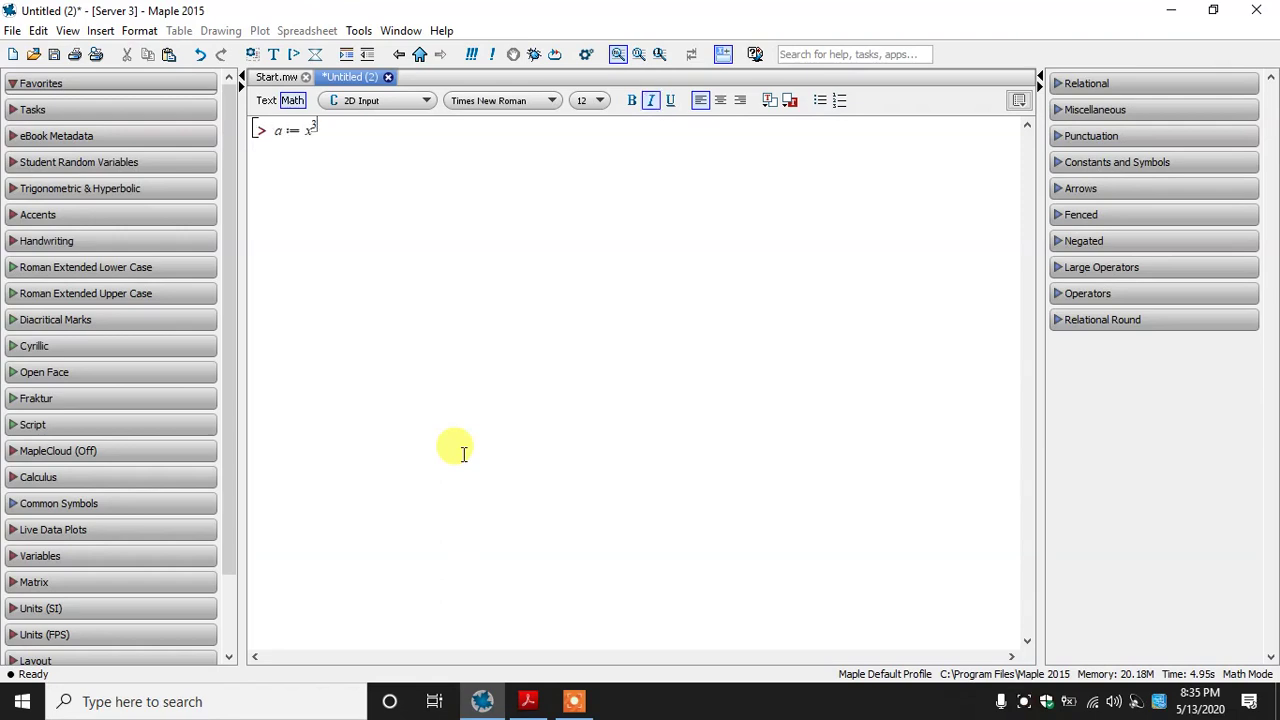
pyautogui.click(528, 701)
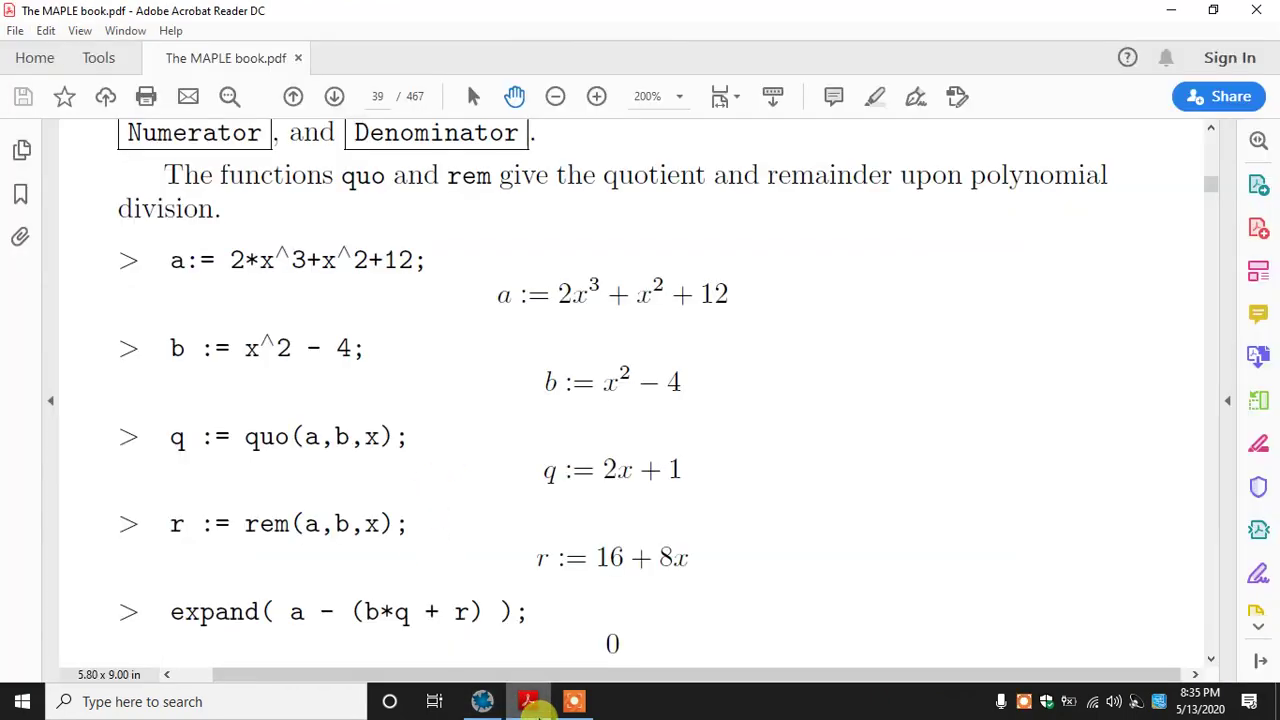
pyautogui.click(482, 701)
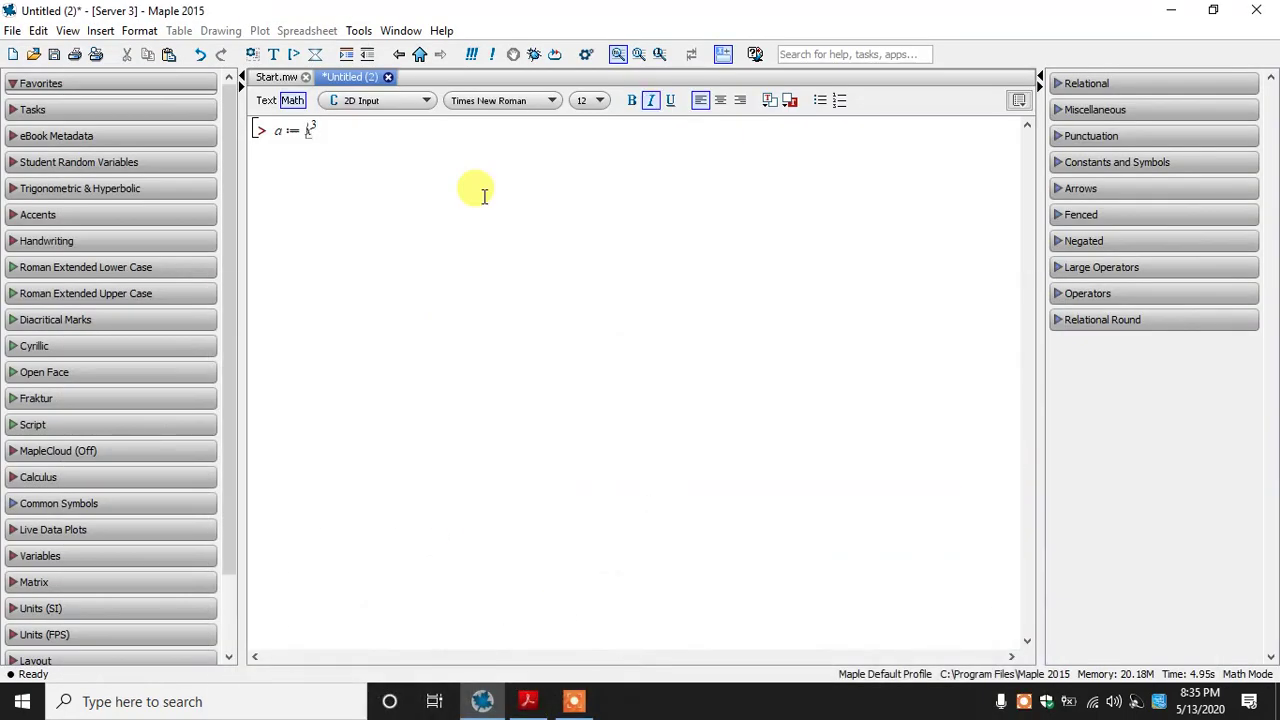
pyautogui.write('2')
pyautogui.press('Right')
pyautogui.press('Right')
pyautogui.click(528, 702)
pyautogui.click(530, 704)
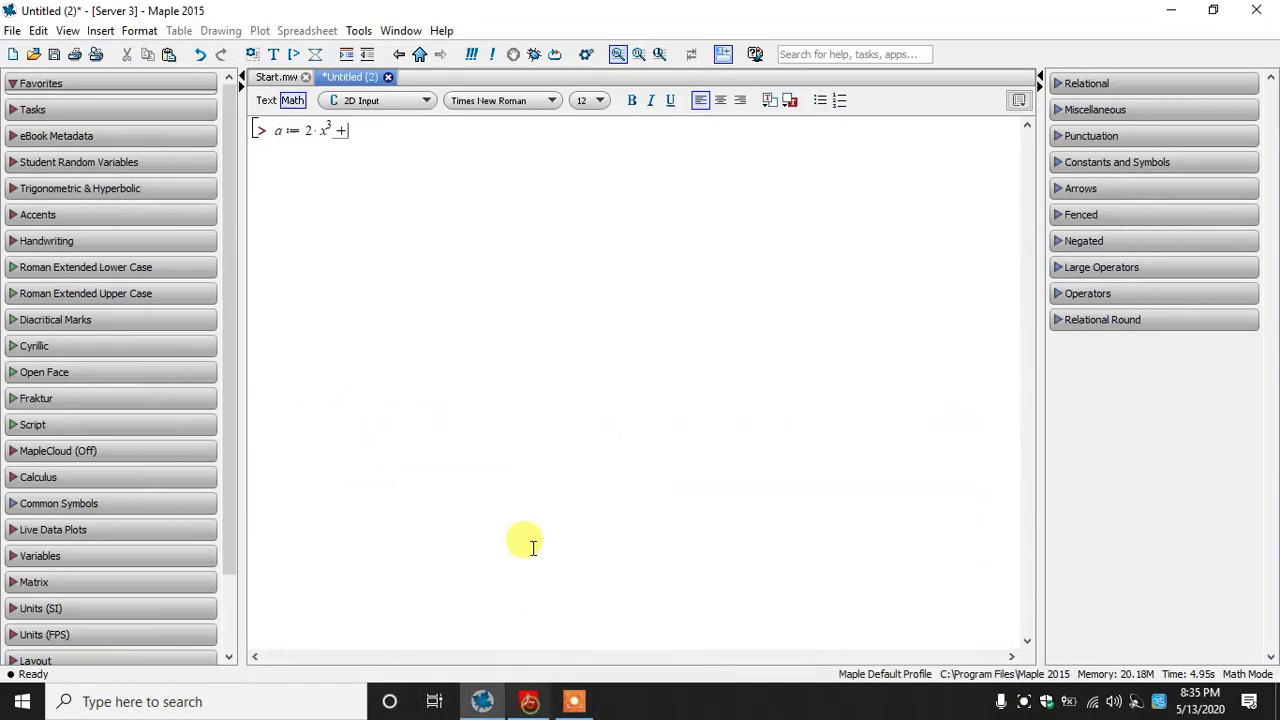
pyautogui.write('+x')
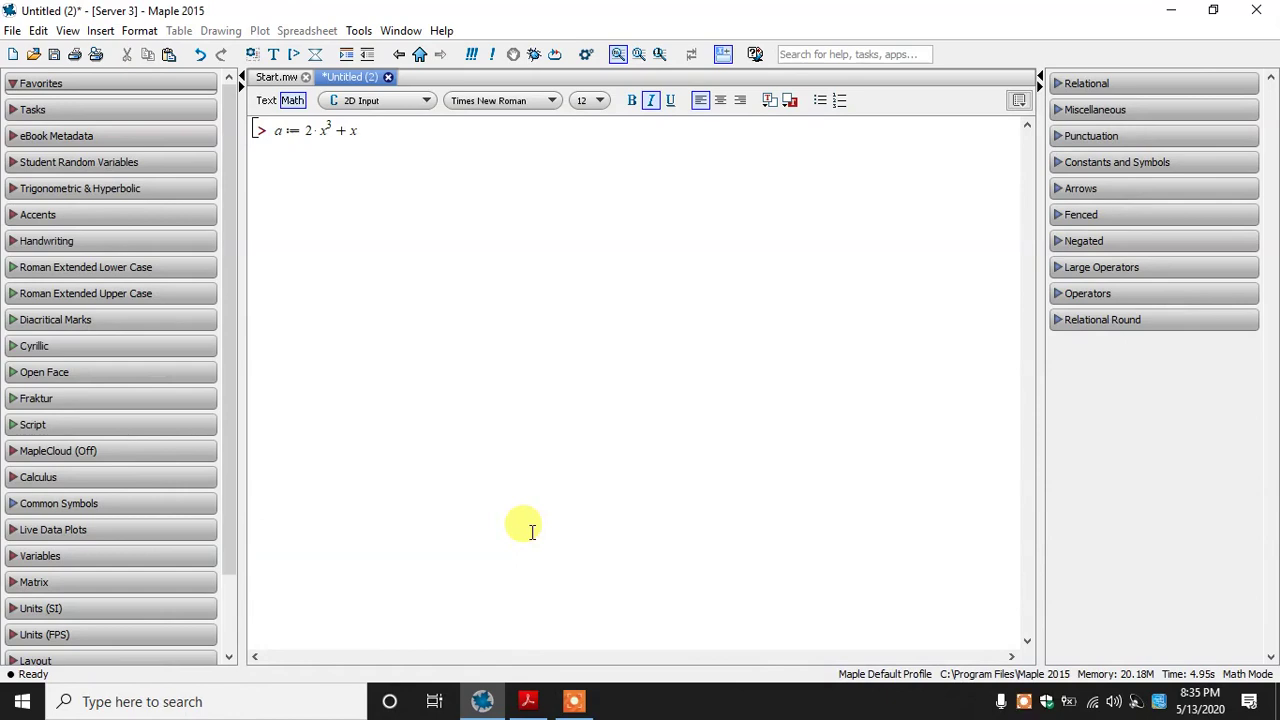
pyautogui.write('2 + 12;')
pyautogui.press('Return')
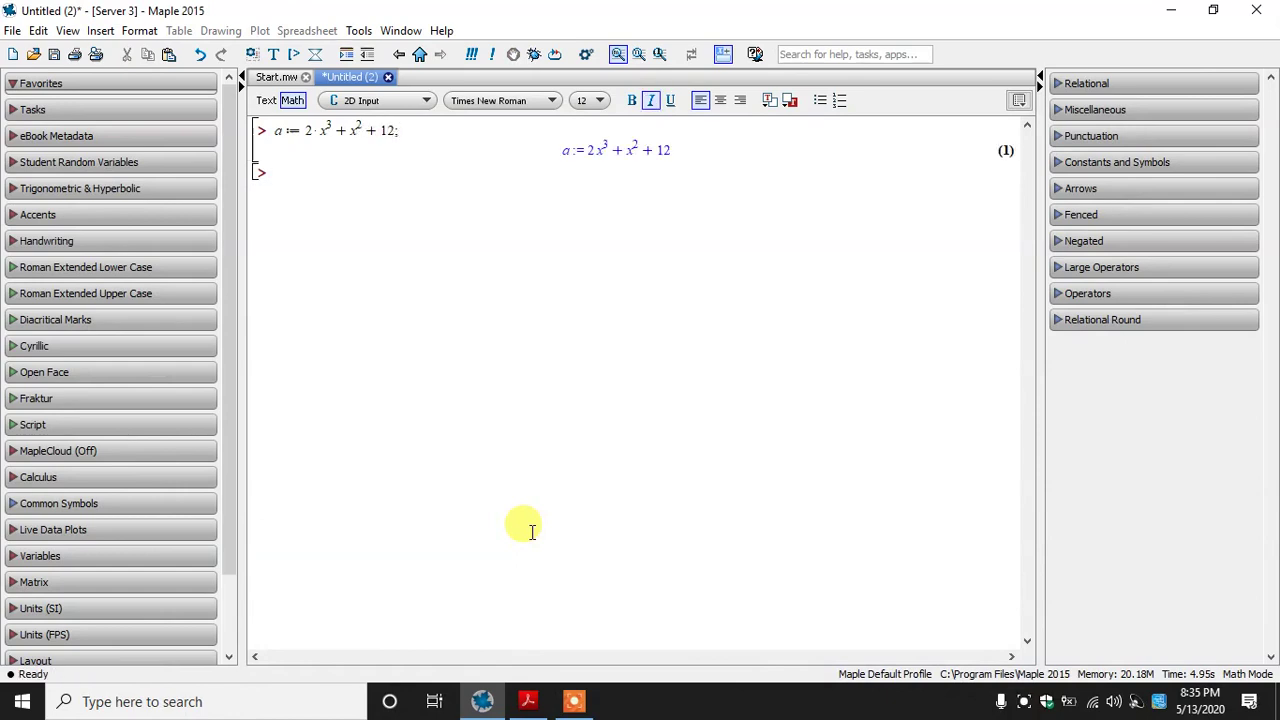
# Step: Define the divisor polynomial b := x^2 - 4; on the next line of the worksheet, following the book
pyautogui.click(530, 703)
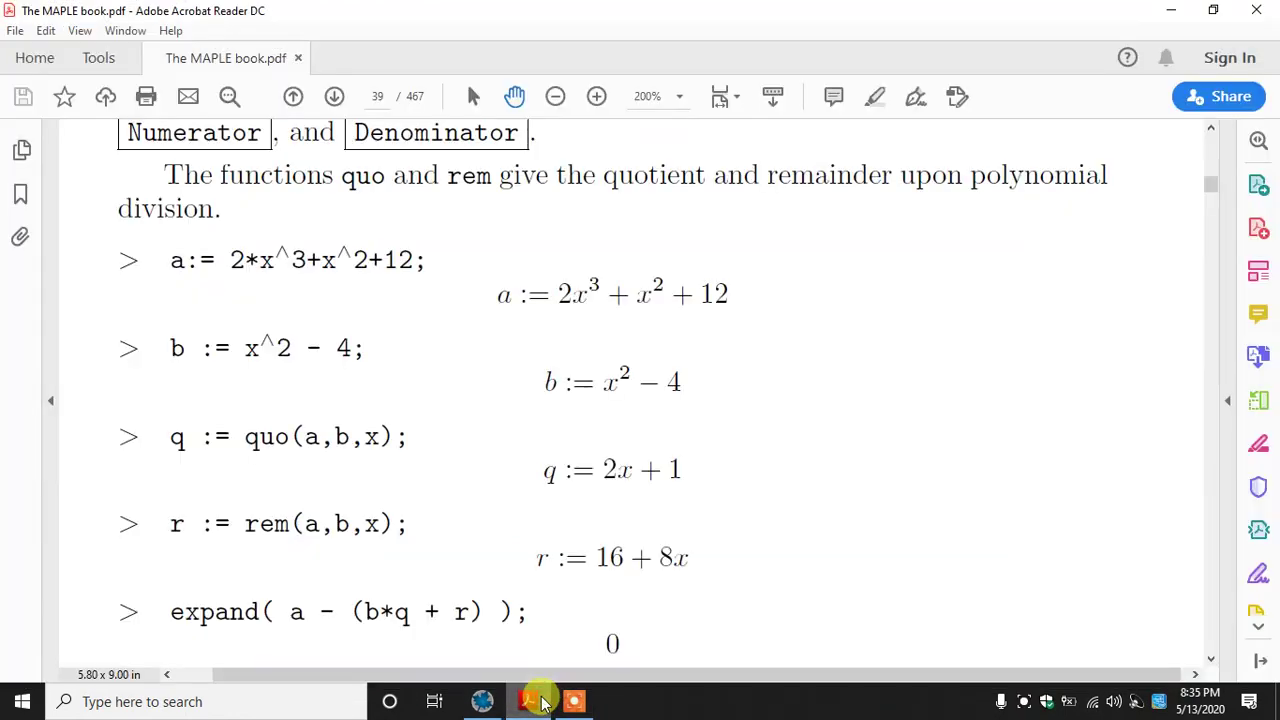
pyautogui.click(530, 703)
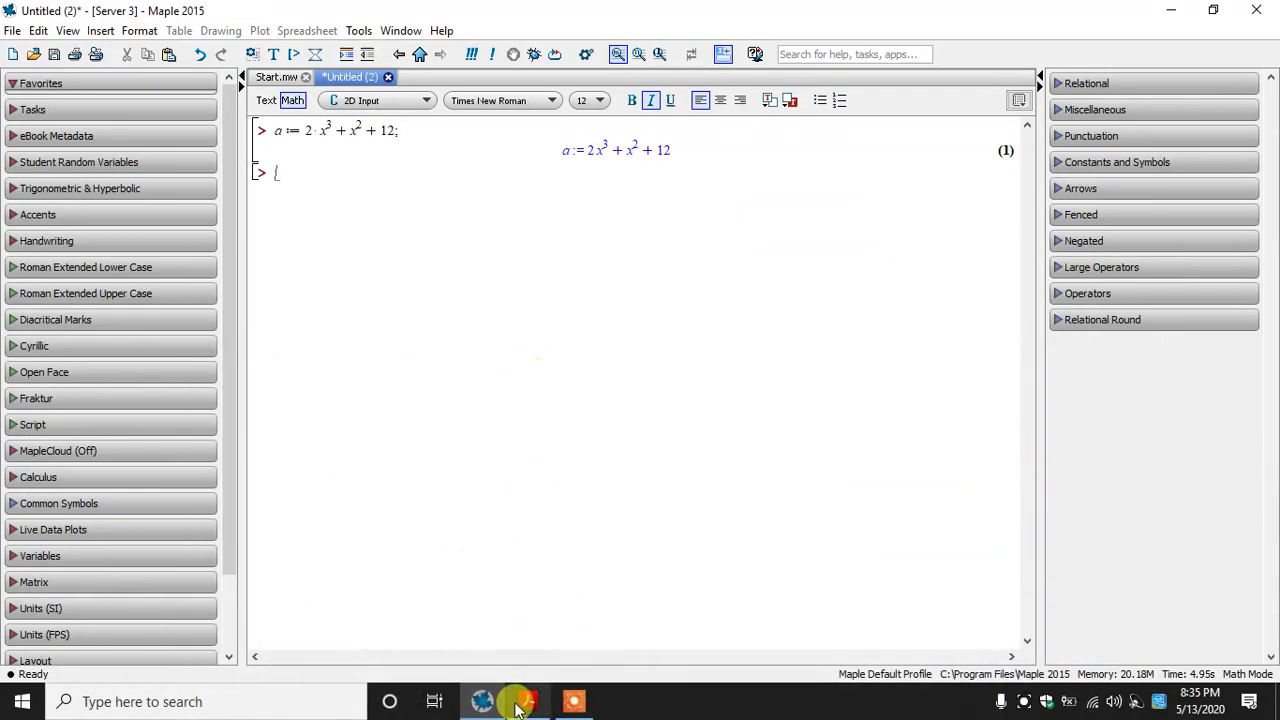
pyautogui.click(527, 703)
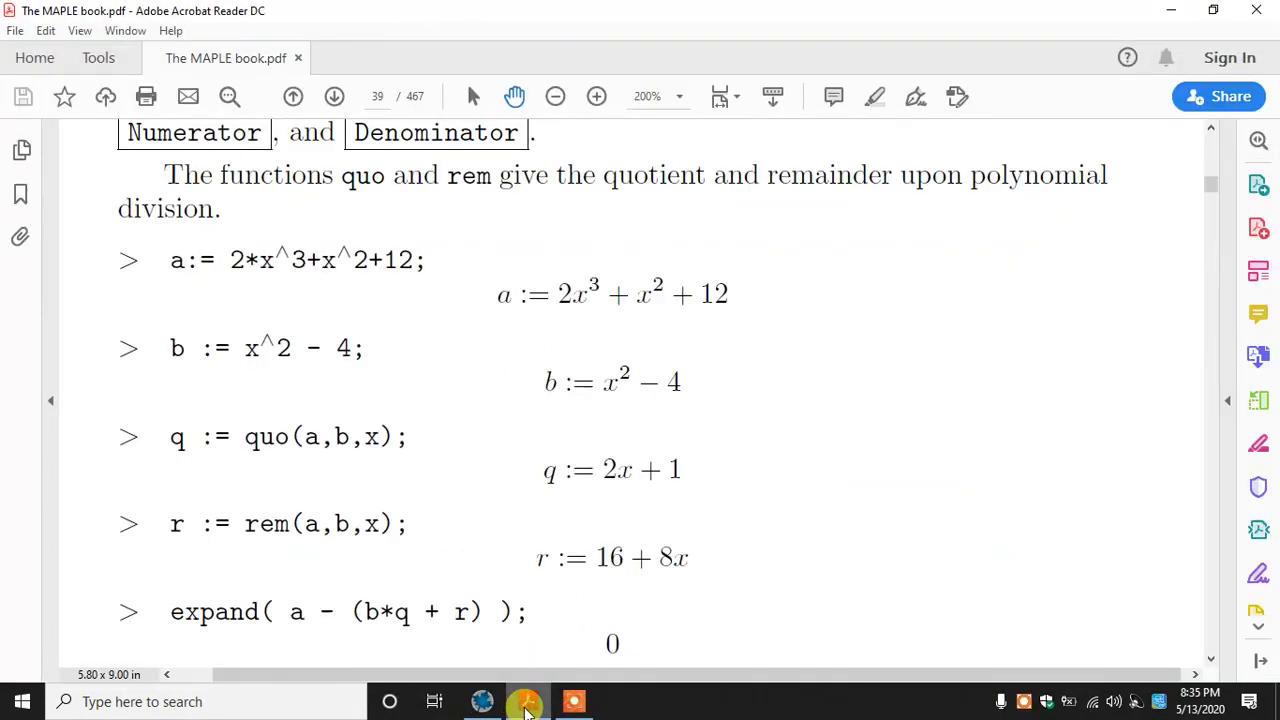
pyautogui.click(527, 703)
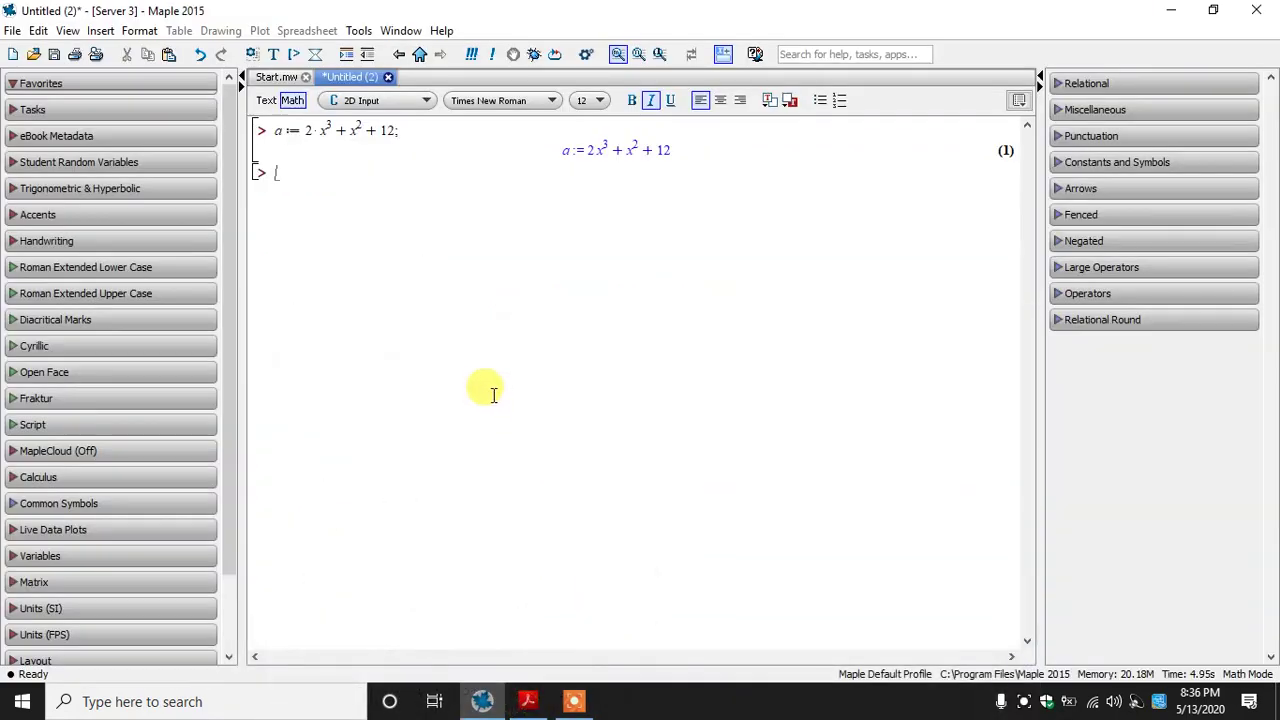
pyautogui.write(':=x^2')
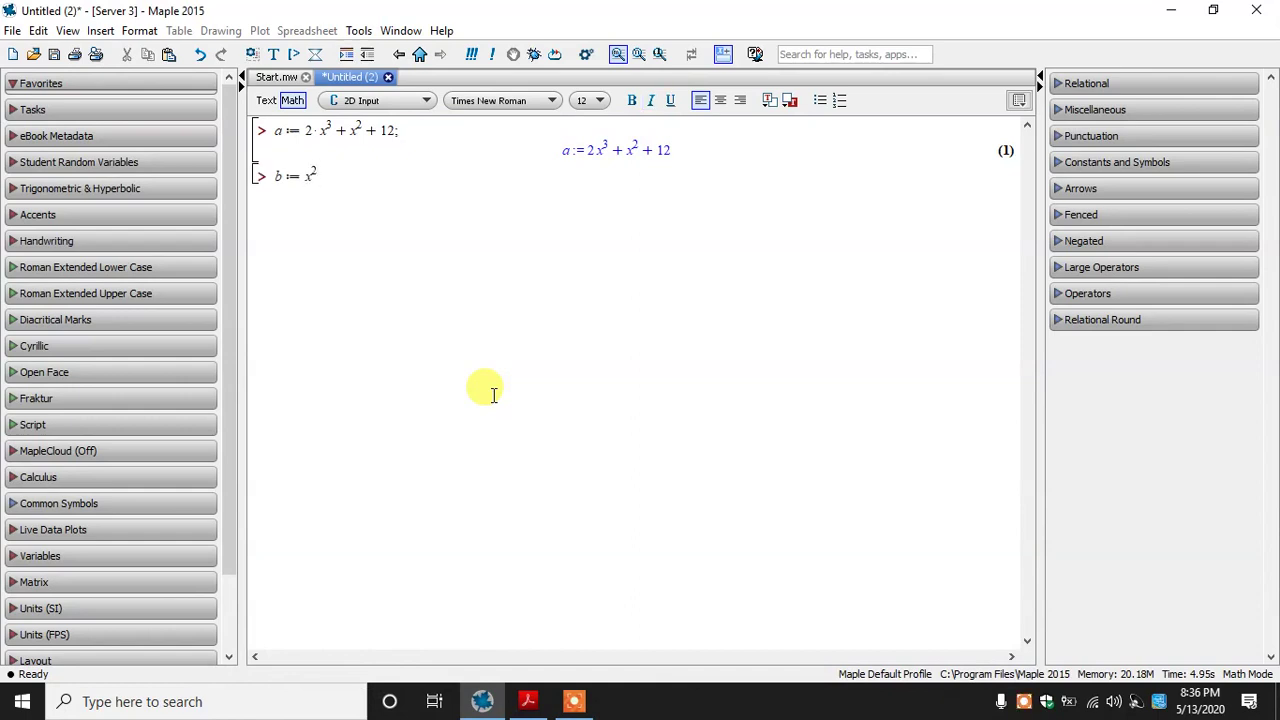
pyautogui.write('-4;')
pyautogui.press('Return')
# Step: Switch to The MAPLE book.pdf and examine the q := quo(a,b,x); command against the definitions of a and b
pyautogui.click(528, 701)
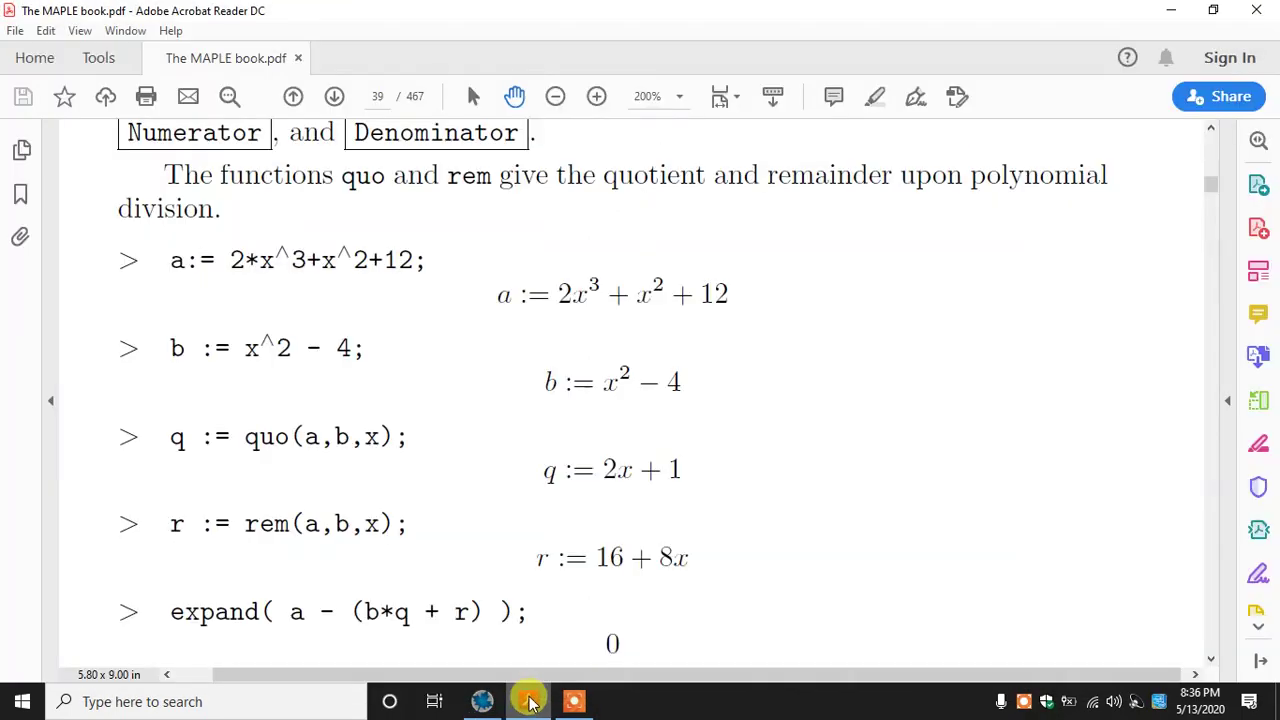
pyautogui.moveTo(626, 414); pyautogui.dragTo(603, 397)
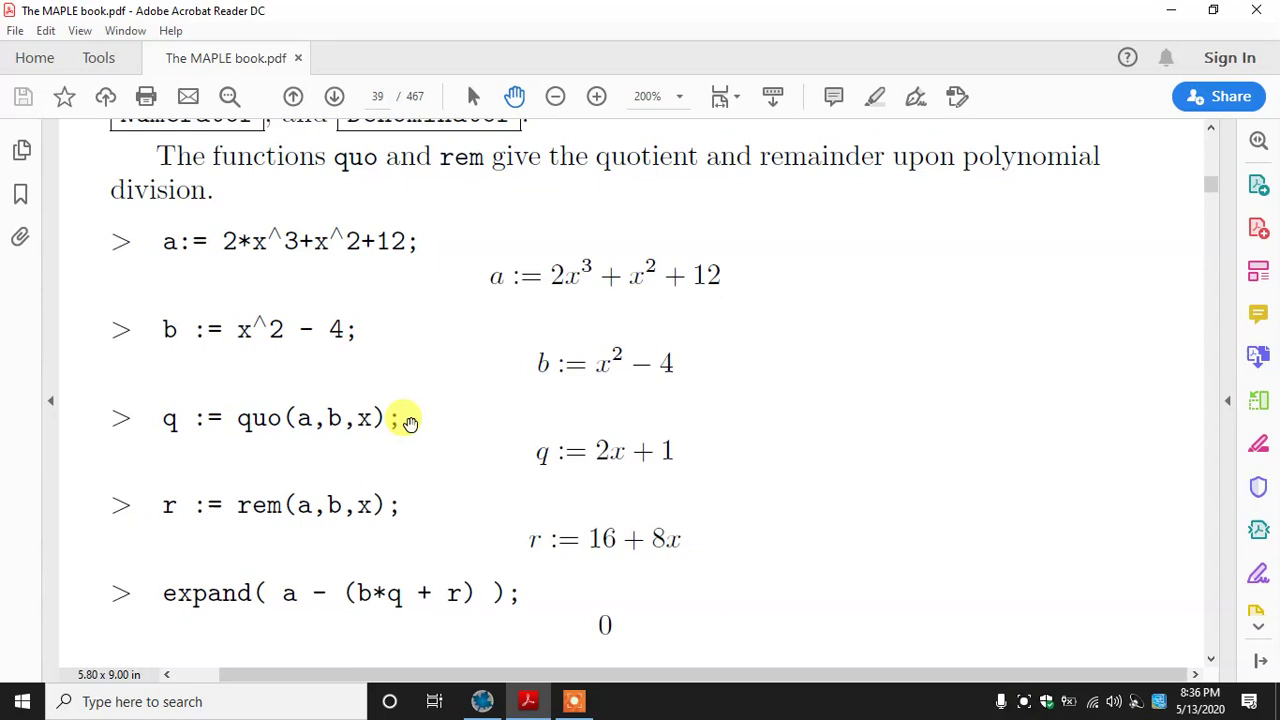
pyautogui.click(473, 96)
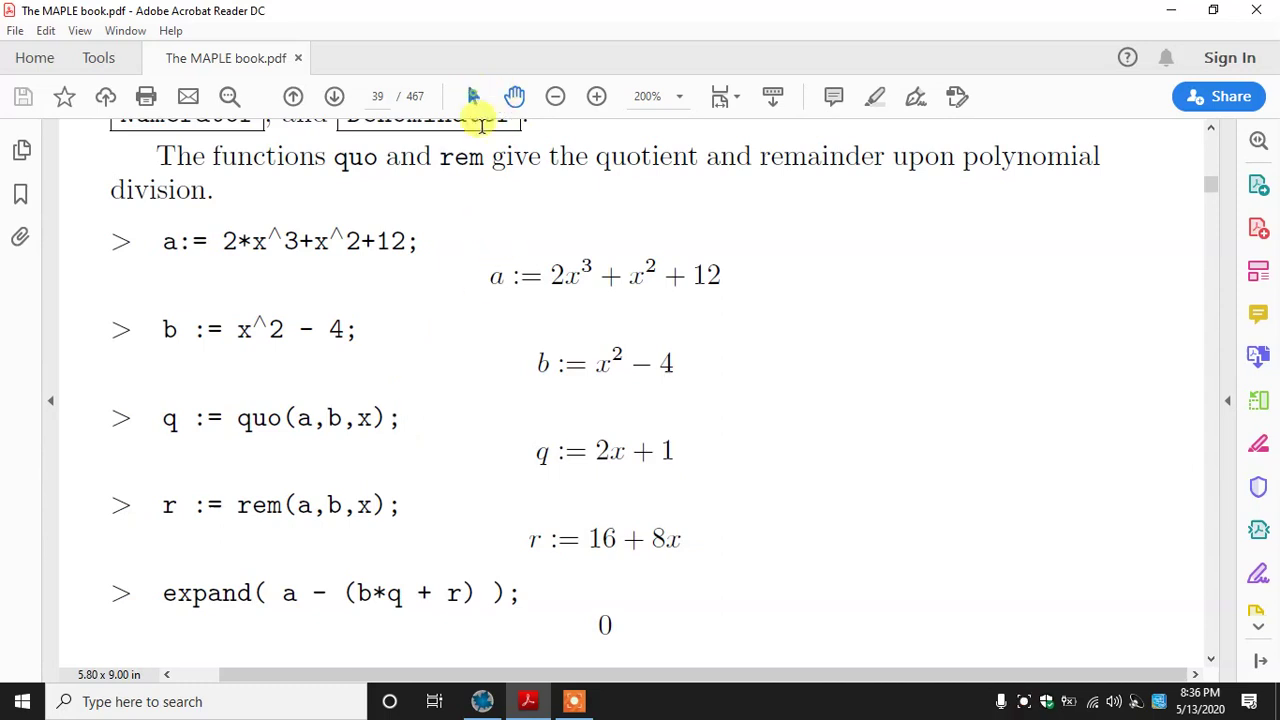
pyautogui.moveTo(483, 270); pyautogui.dragTo(666, 363)
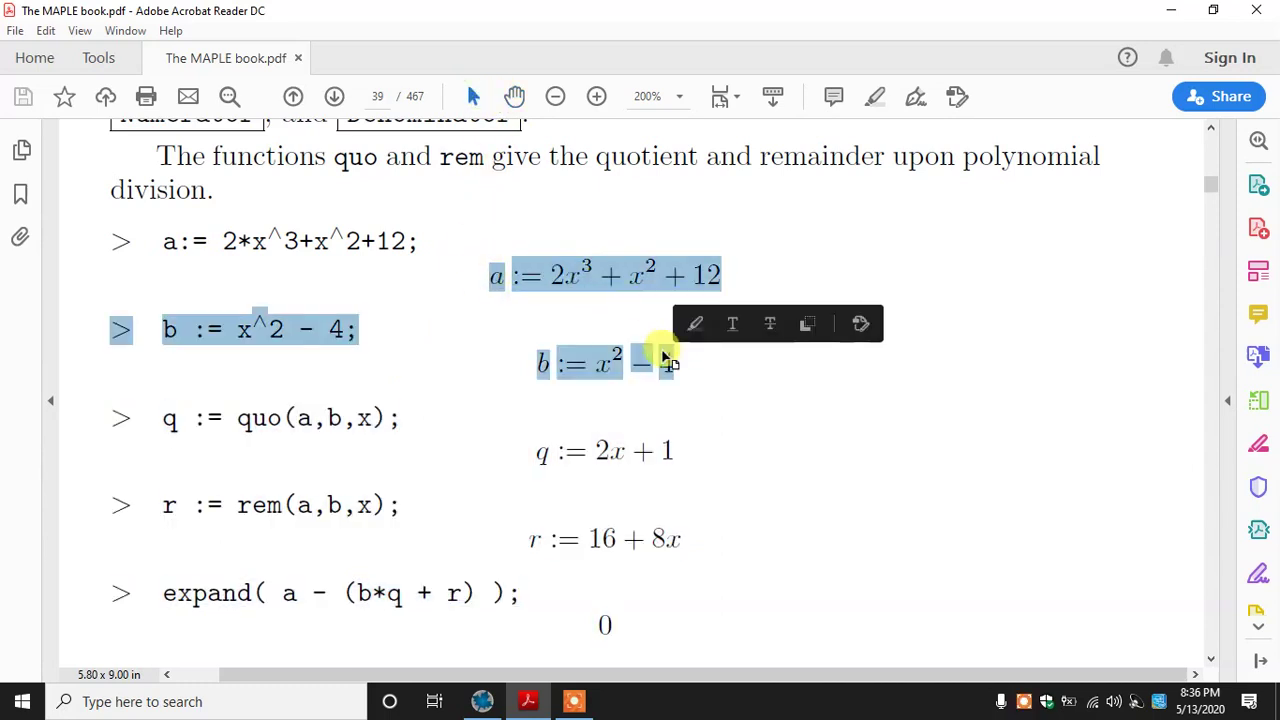
pyautogui.click(640, 363)
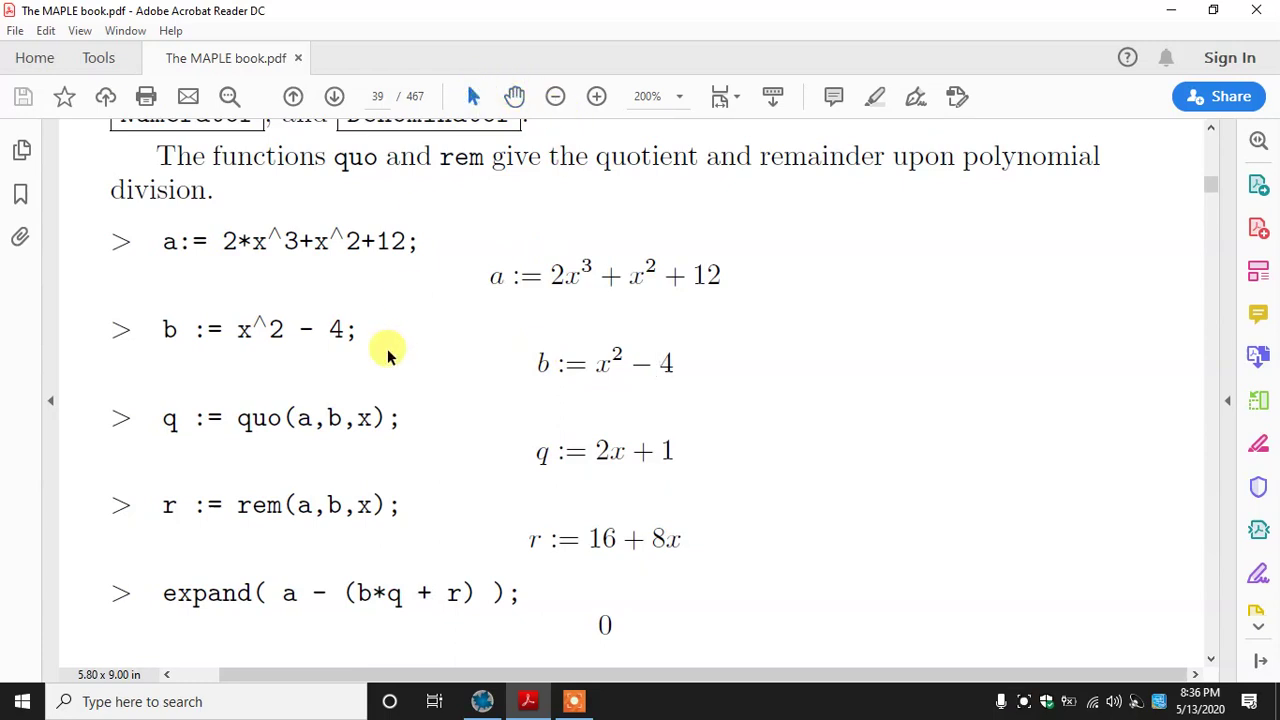
# Step: Examine the quo function name and the whole quo(a,b,x) call assigned to q in the book's division example
pyautogui.moveTo(174, 415); pyautogui.dragTo(337, 423)
pyautogui.moveTo(240, 418); pyautogui.dragTo(275, 420)
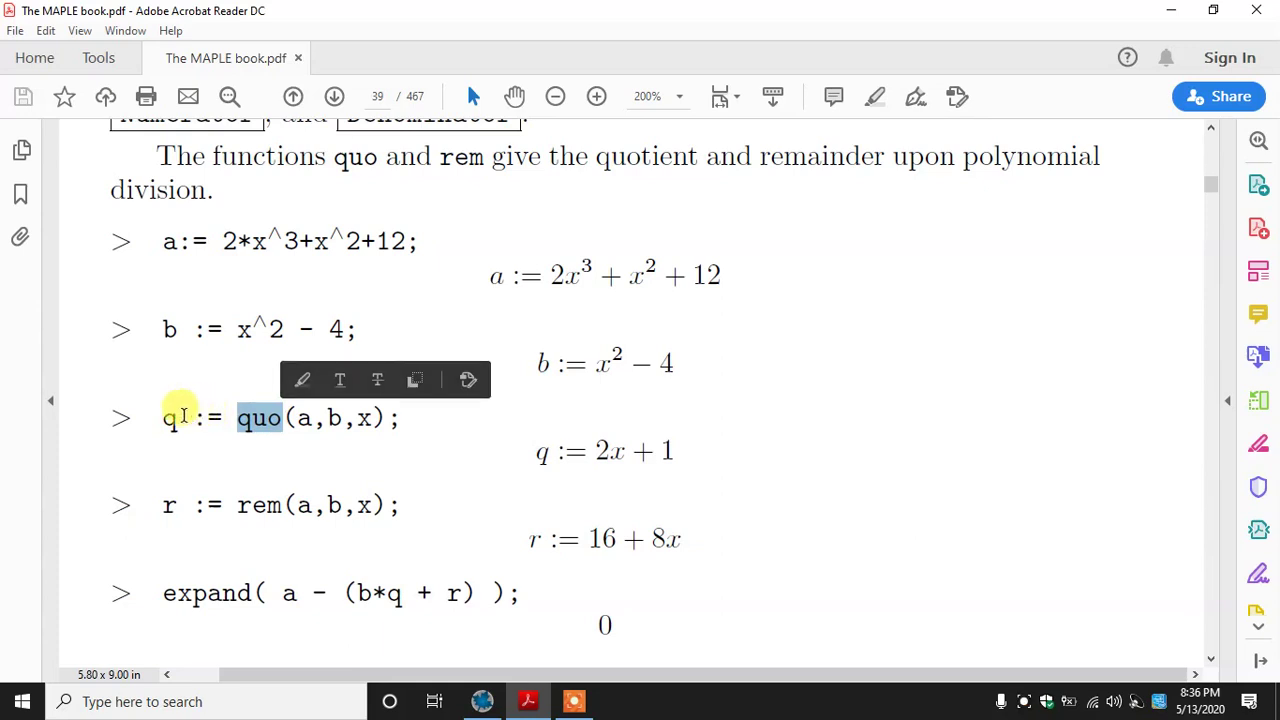
pyautogui.moveTo(179, 417); pyautogui.dragTo(402, 422)
pyautogui.click(240, 420)
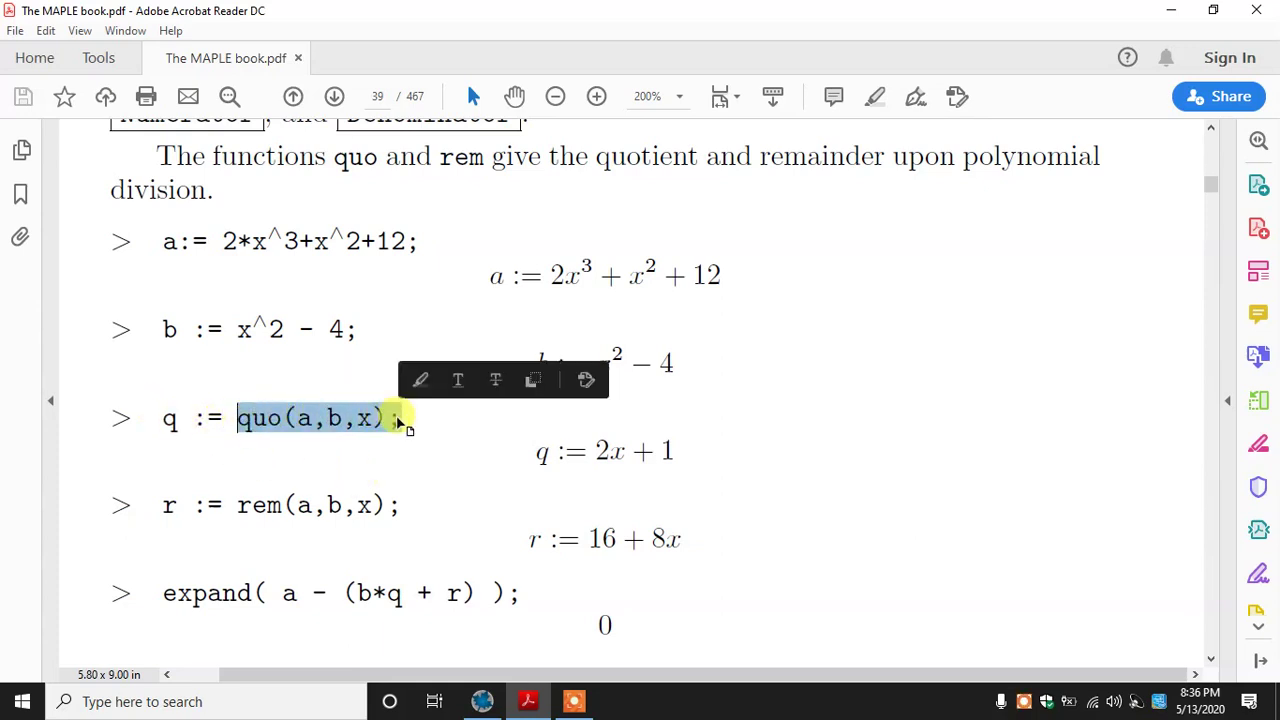
pyautogui.click(394, 421)
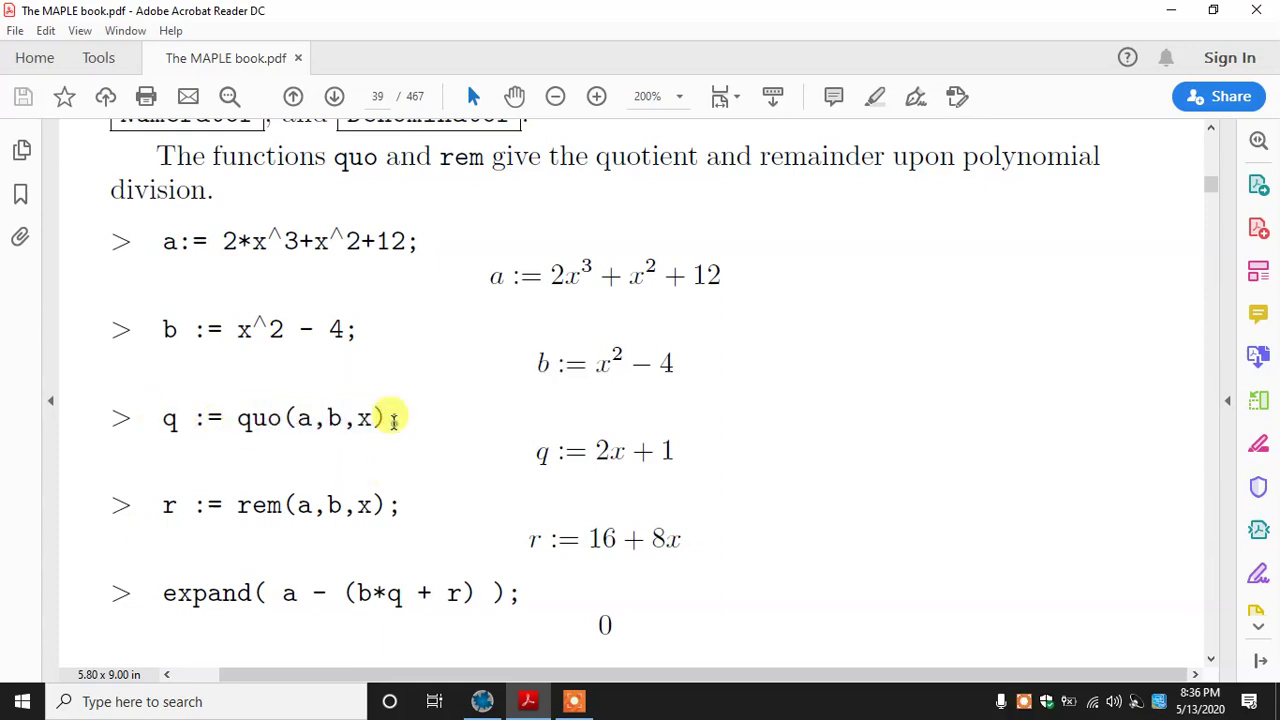
# Step: Switch to Maple, evaluate quo(a, b, x); on the next worksheet line, and revise that line to q := quo(a, b, x);
pyautogui.click(486, 699)
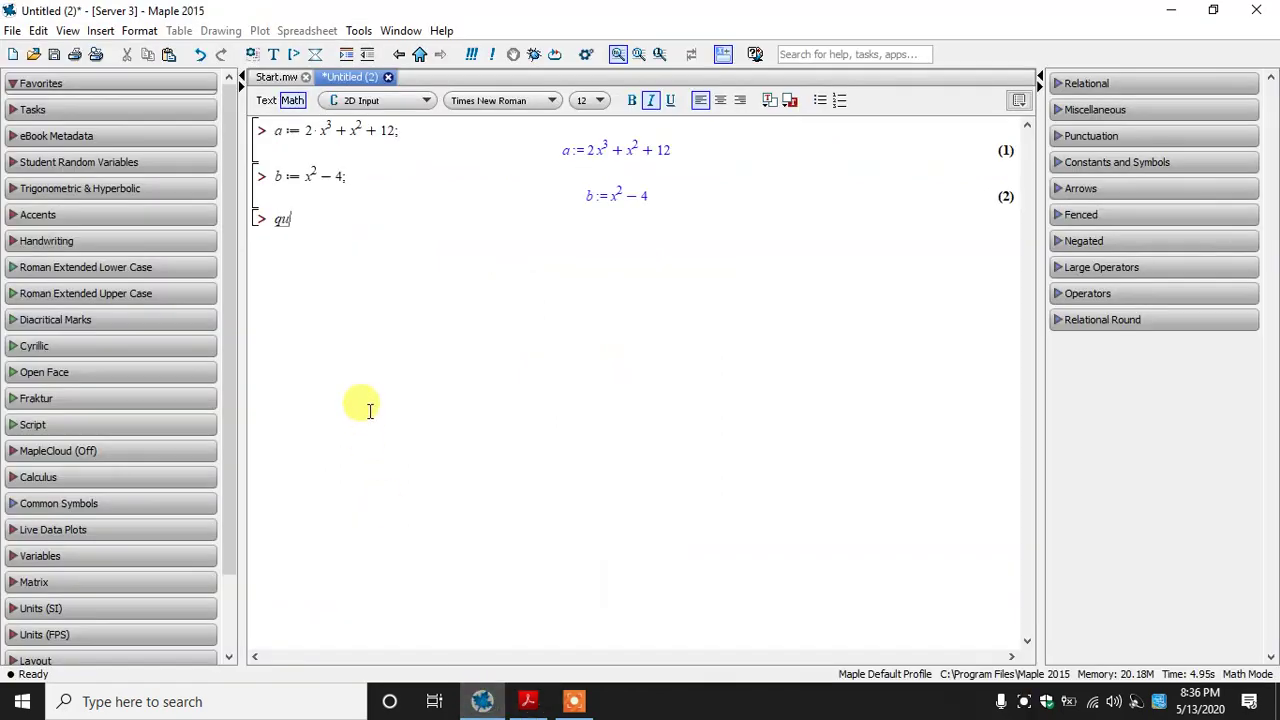
pyautogui.write('(a, b, x);')
pyautogui.press('Return')
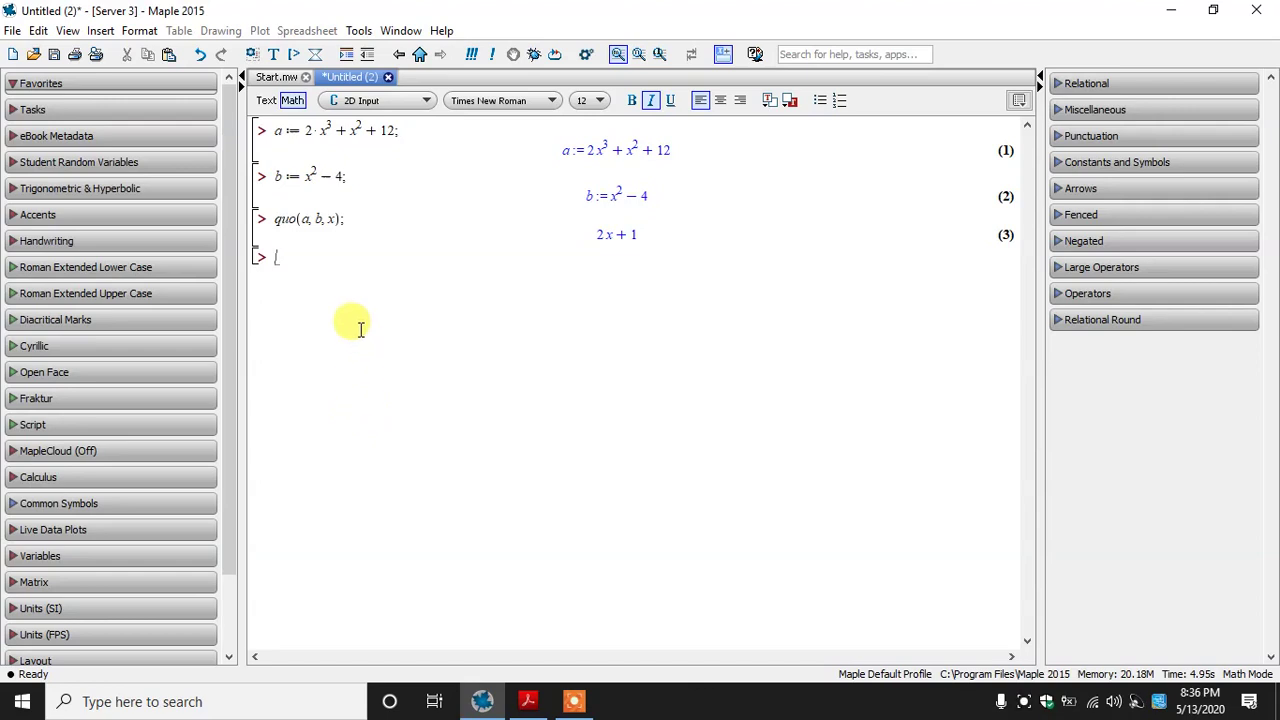
pyautogui.write('q')
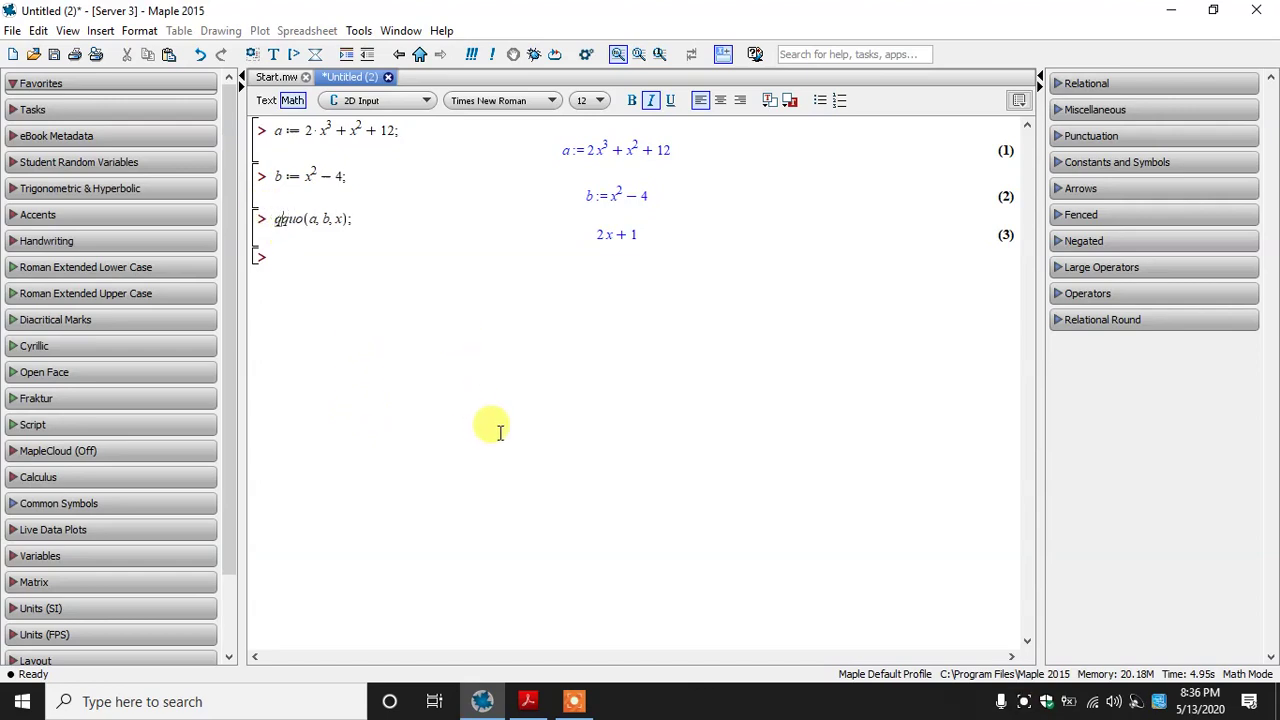
pyautogui.write(':=')
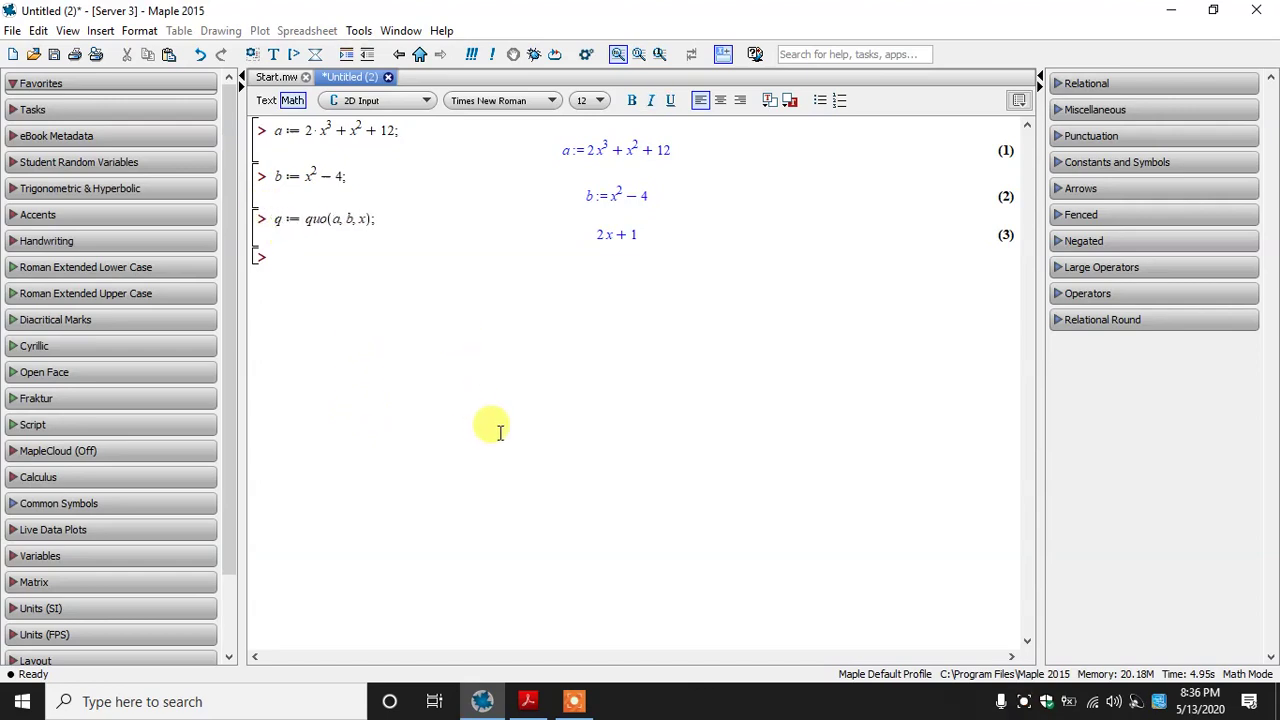
pyautogui.press('Return')
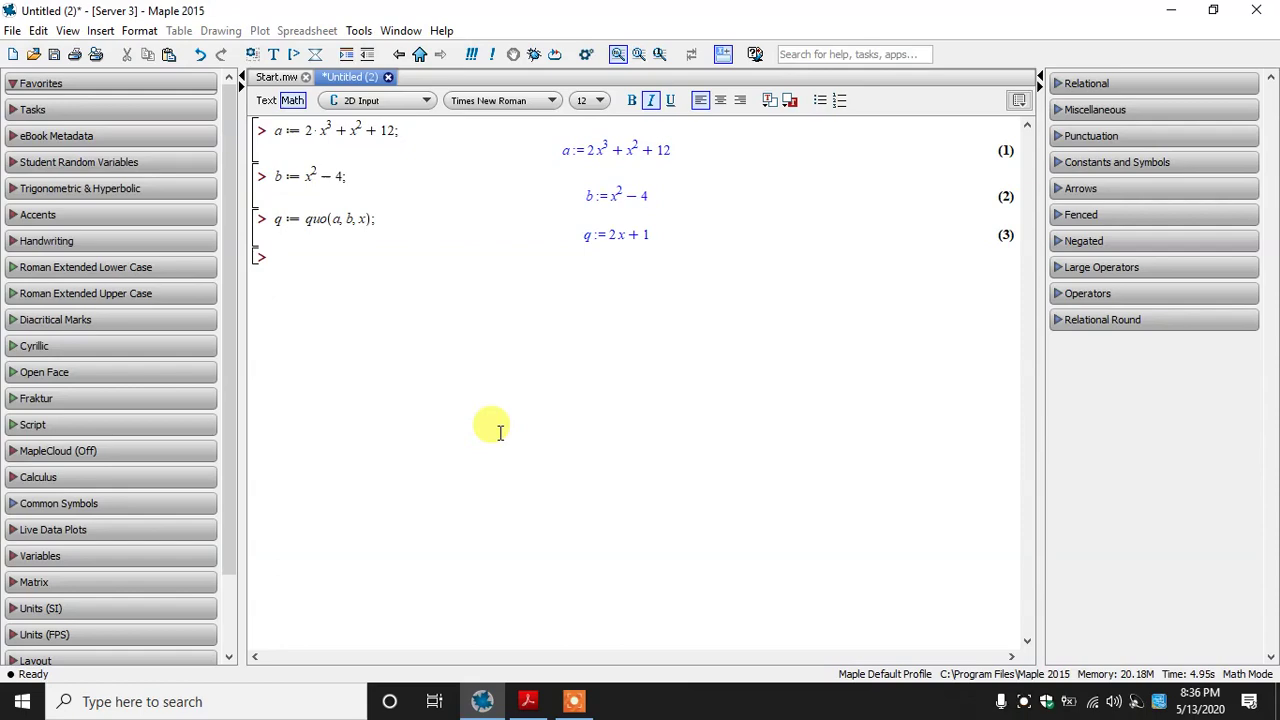
# Step: Consult the book's rem example, return to Maple, and compute the remainder with r := rem(a, b, x); on the next line
pyautogui.click(532, 698)
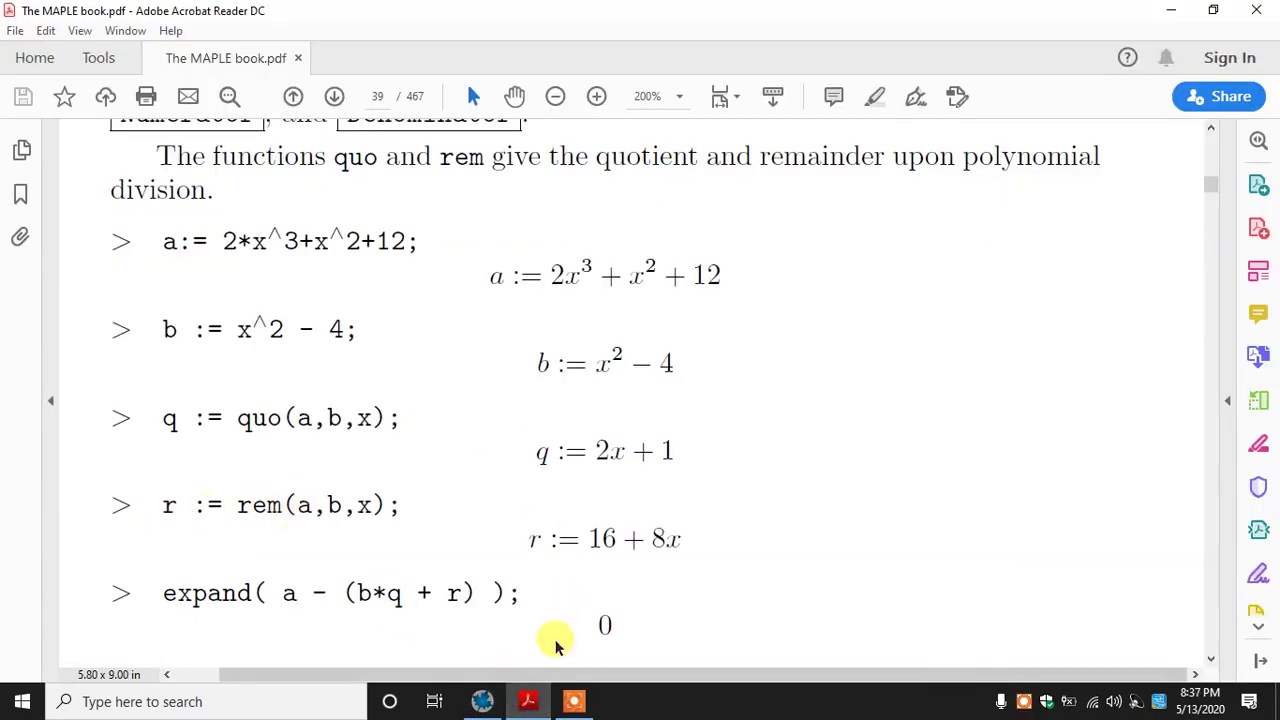
pyautogui.click(482, 701)
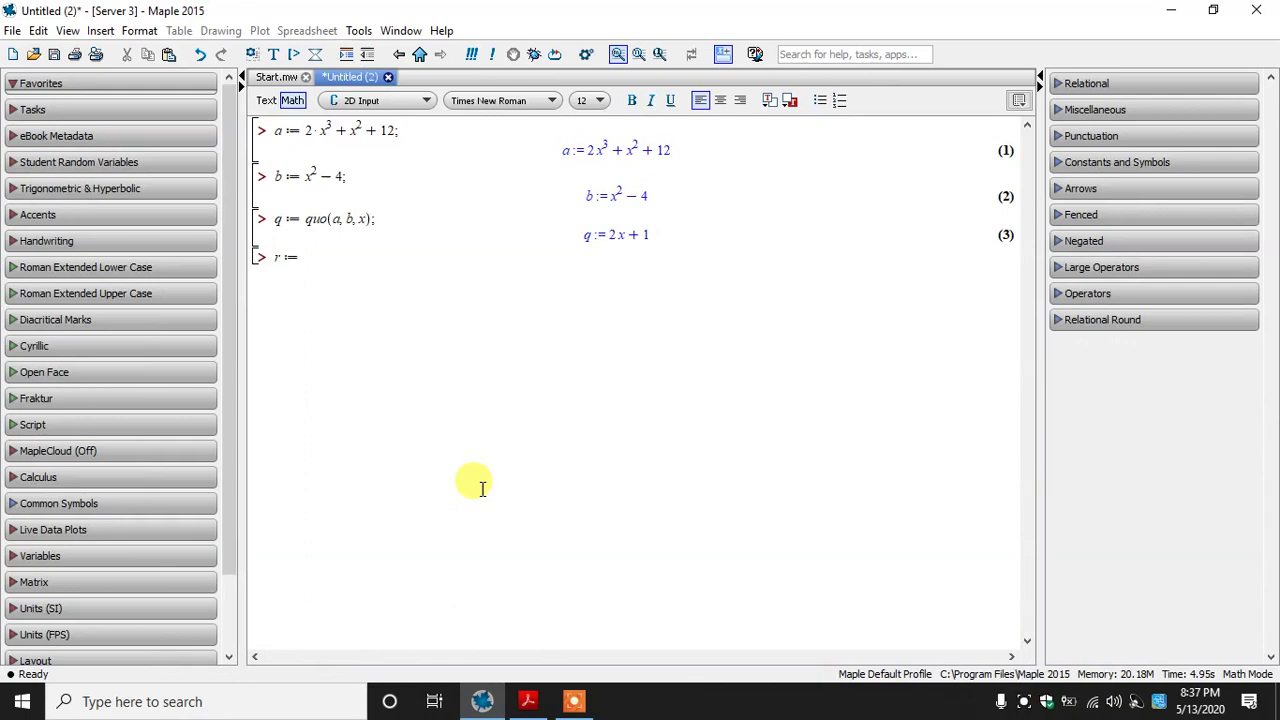
pyautogui.write('rem(a, b, x);')
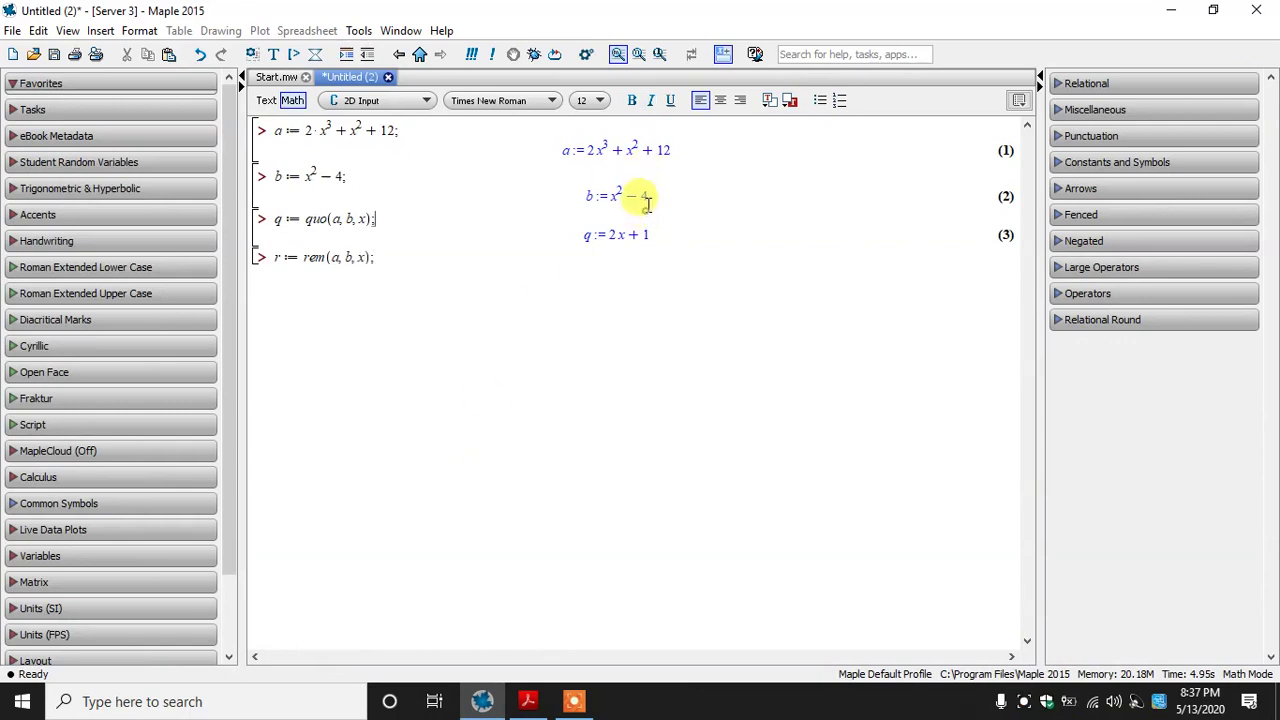
pyautogui.press('Return')
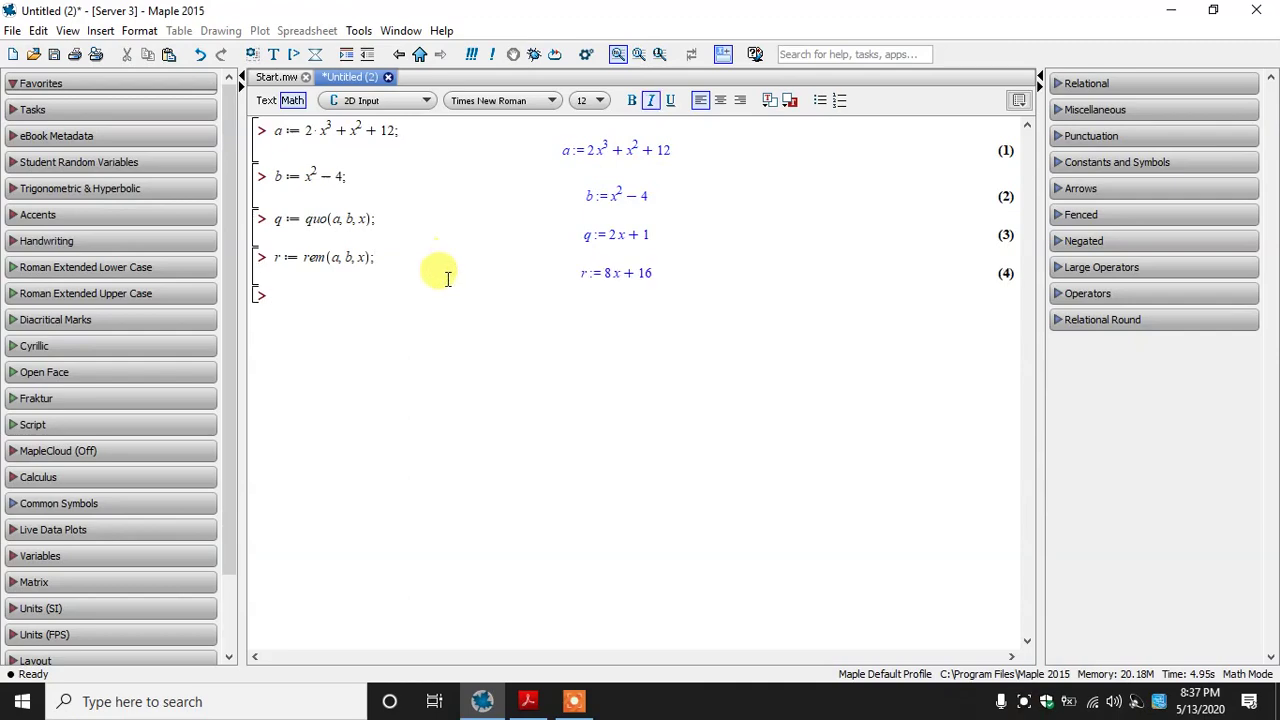
# Step: Switch to The MAPLE book.pdf and view the expand( a - (b*q + r) ); check beneath the remainder example
pyautogui.click(530, 700)
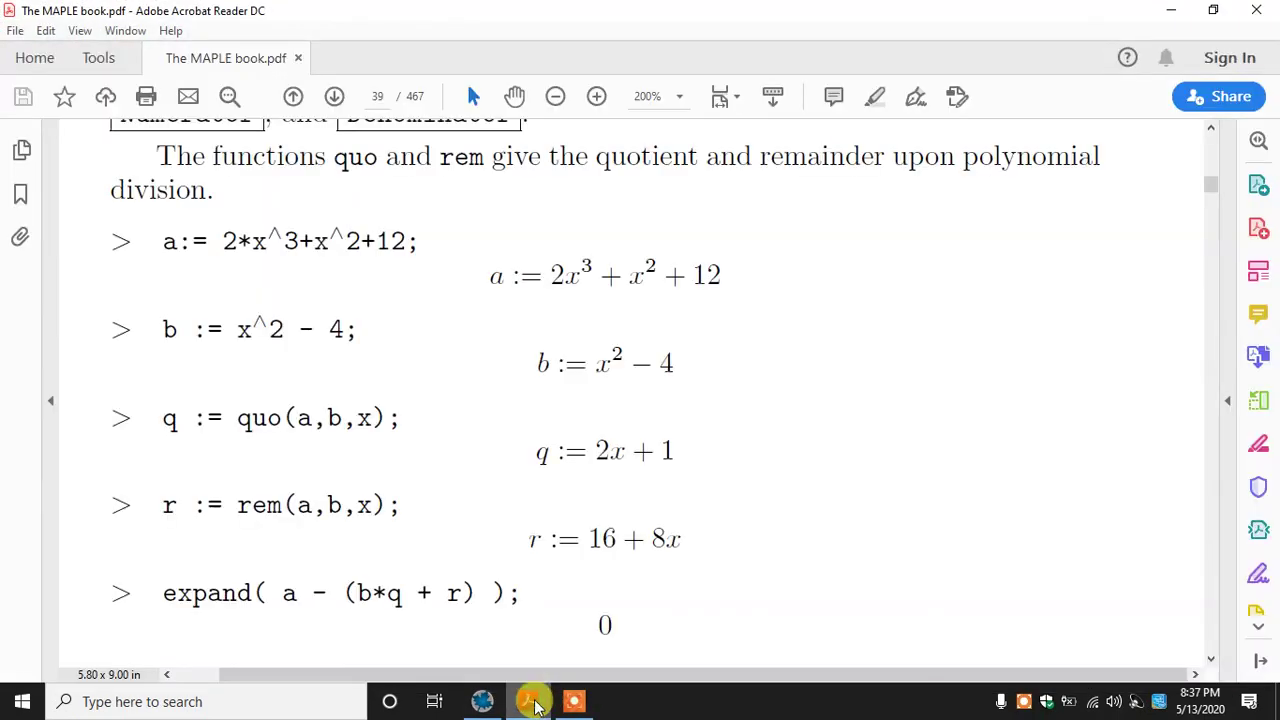
pyautogui.click(514, 96)
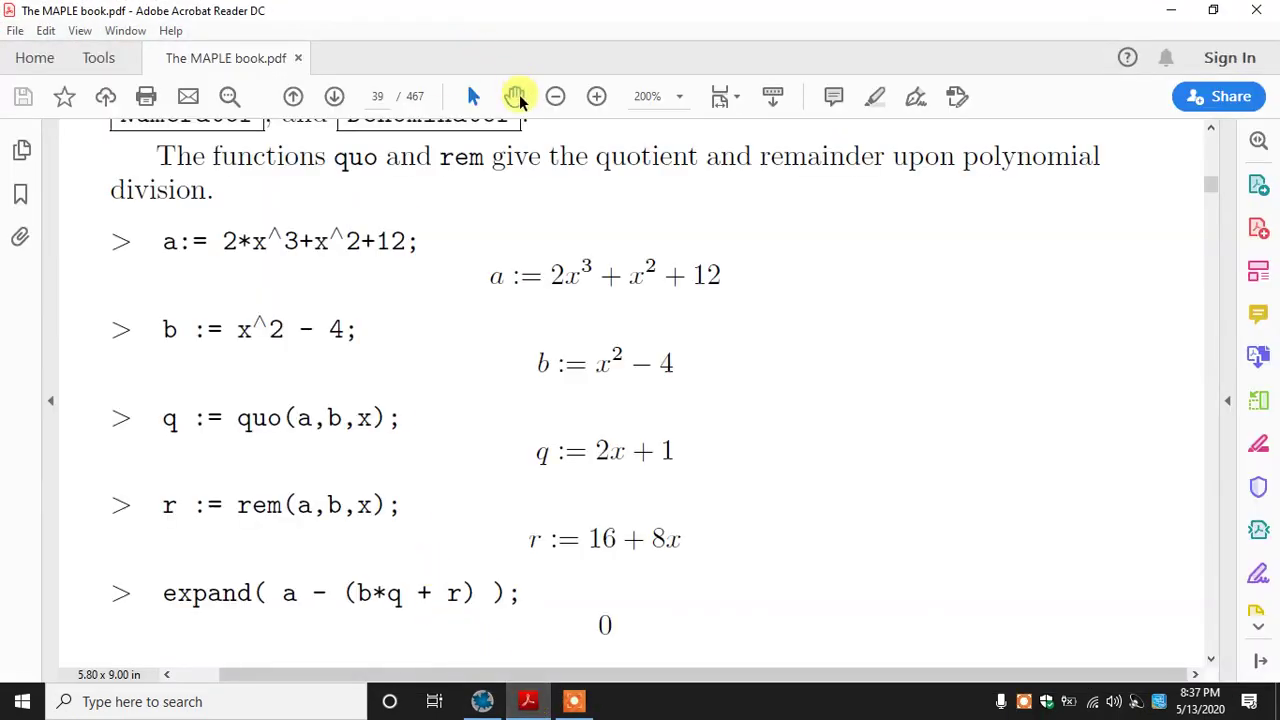
pyautogui.scroll(-1, 424, 250)
pyautogui.click(473, 96)
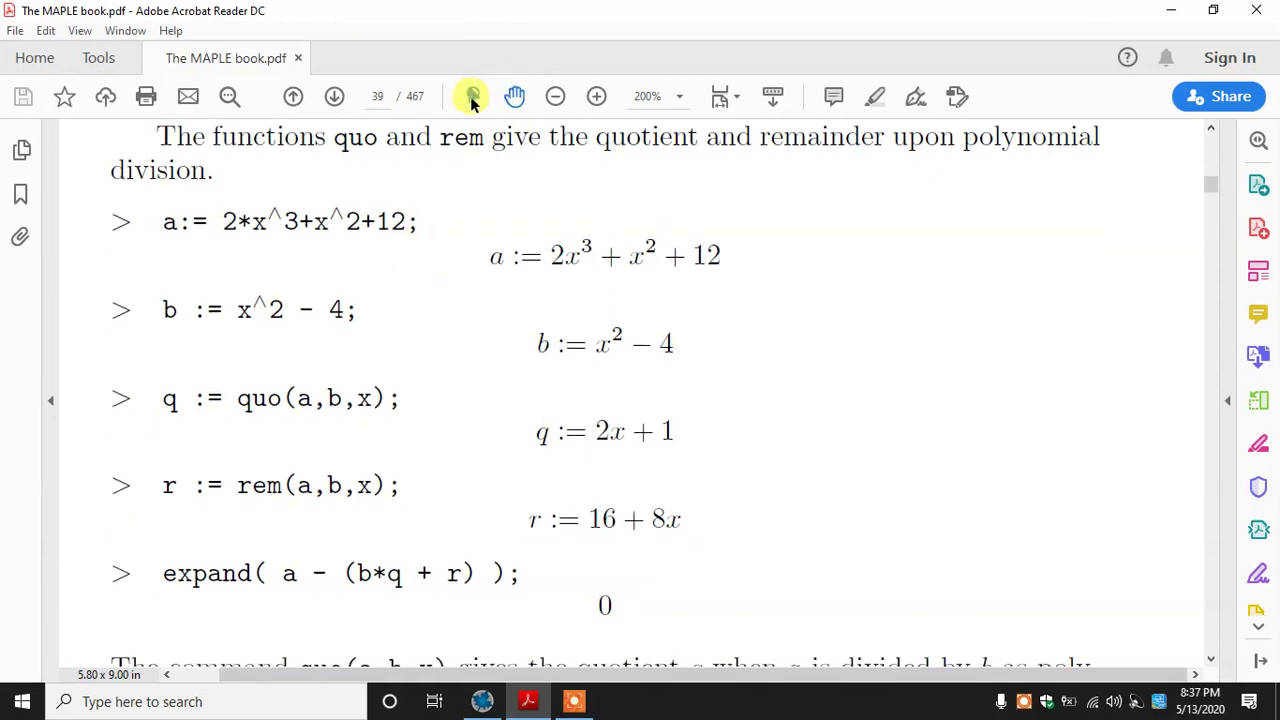